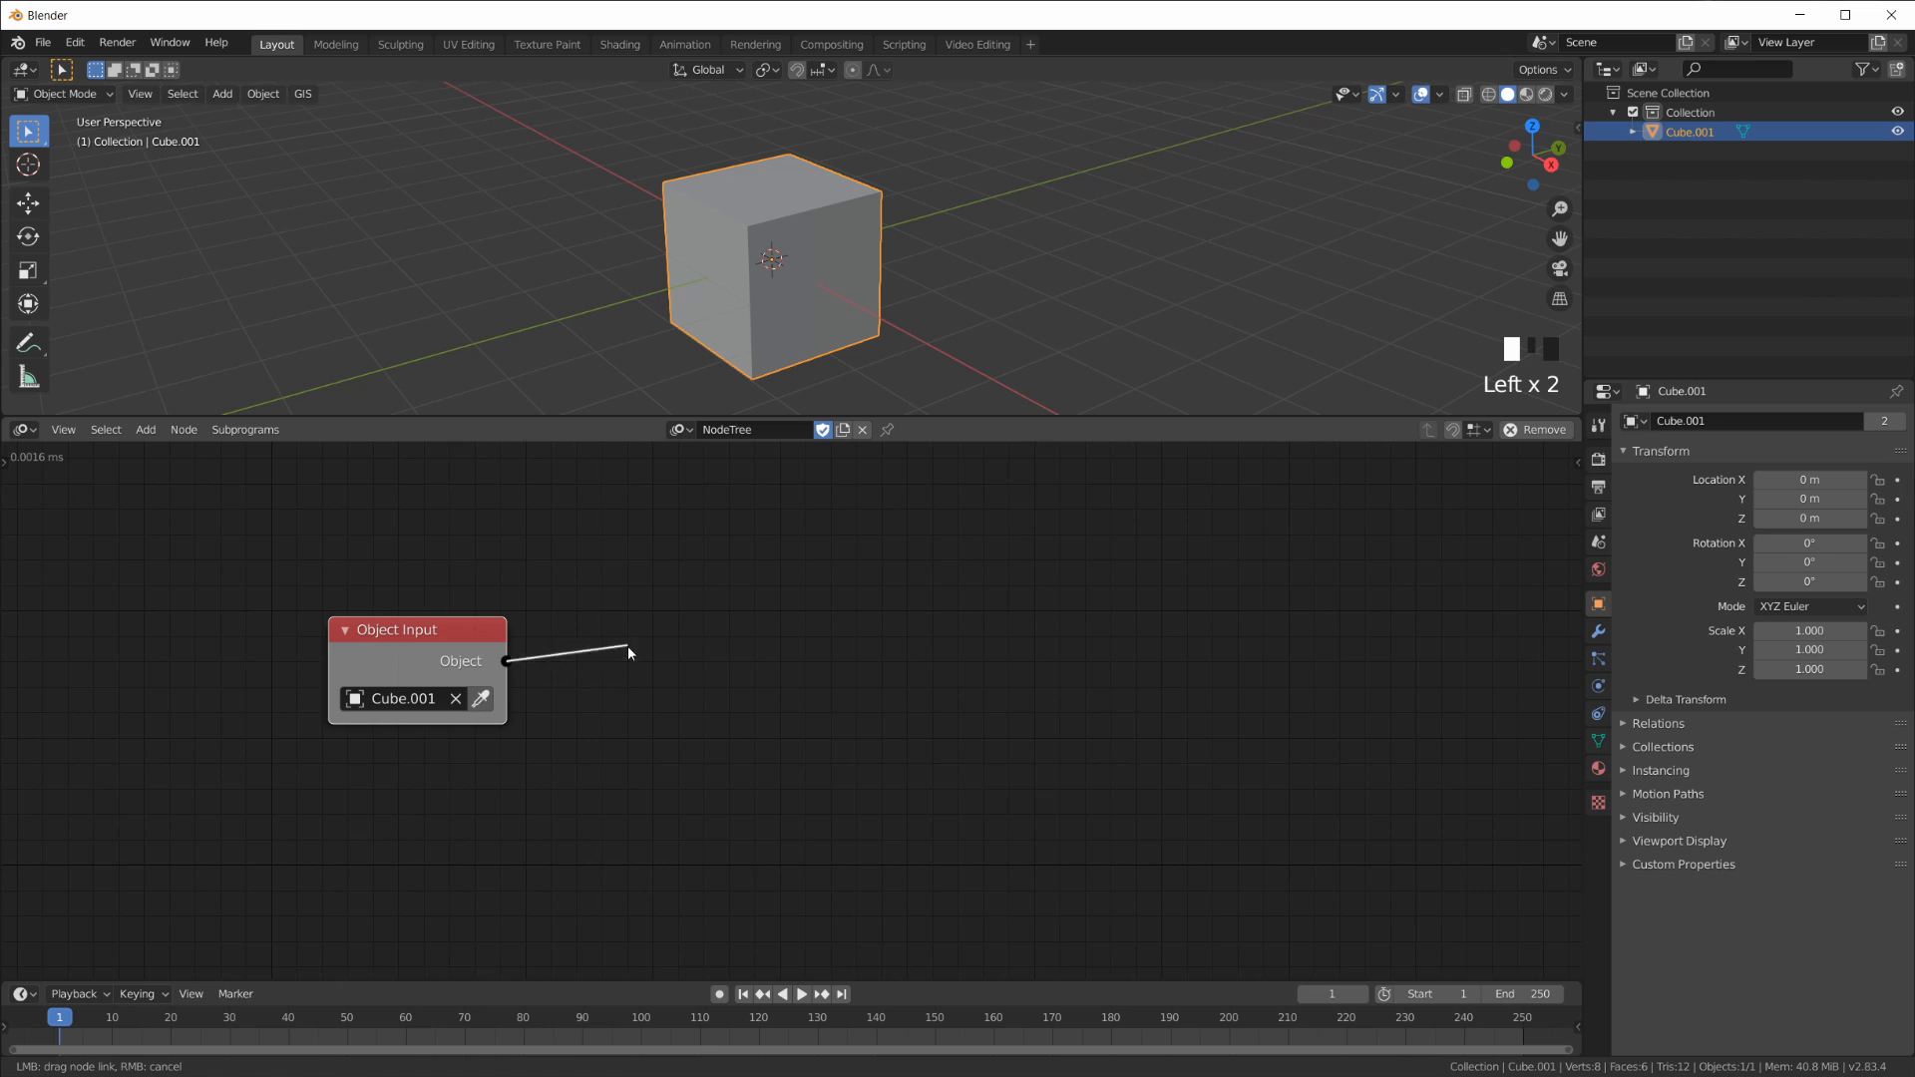
# Step: Add an Object Transforms Input node and connect the Object Input node's Object output to it
pyautogui.hotkey('shift', 'a')
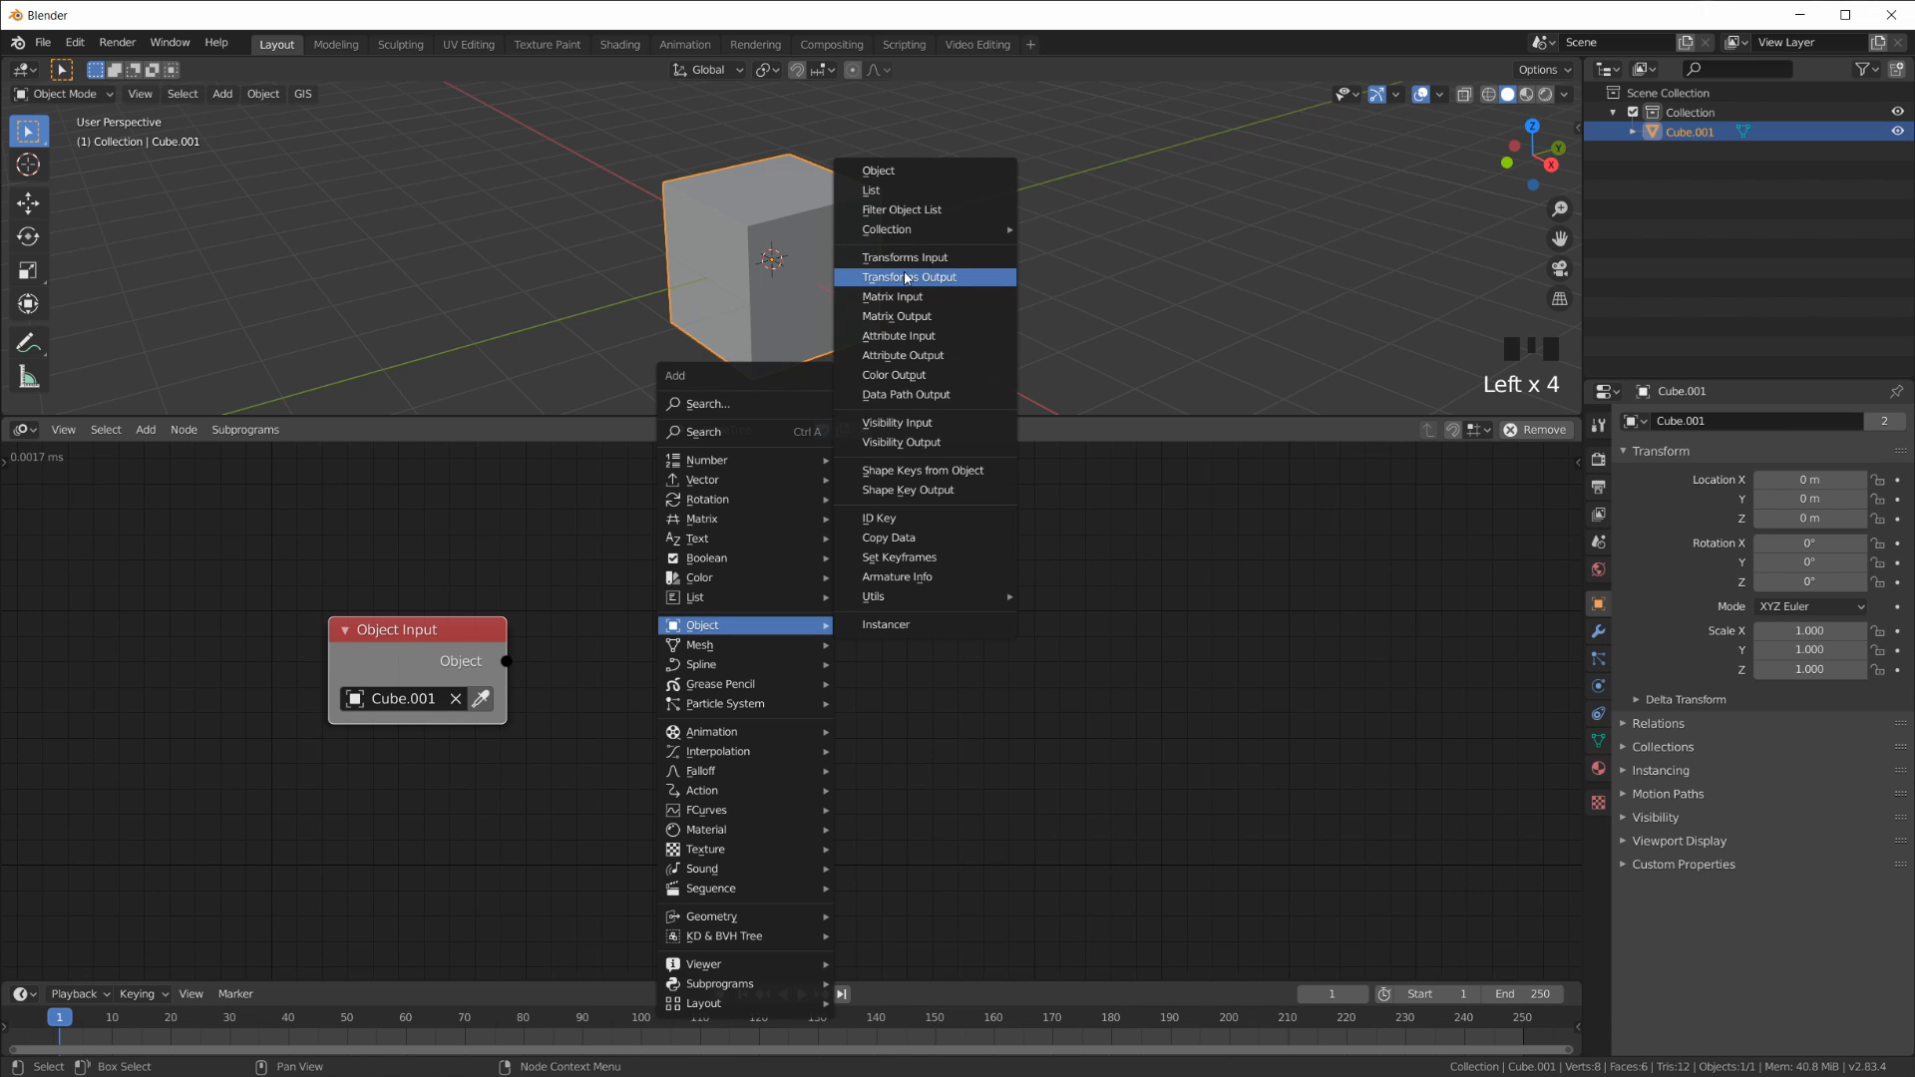
pyautogui.click(949, 264)
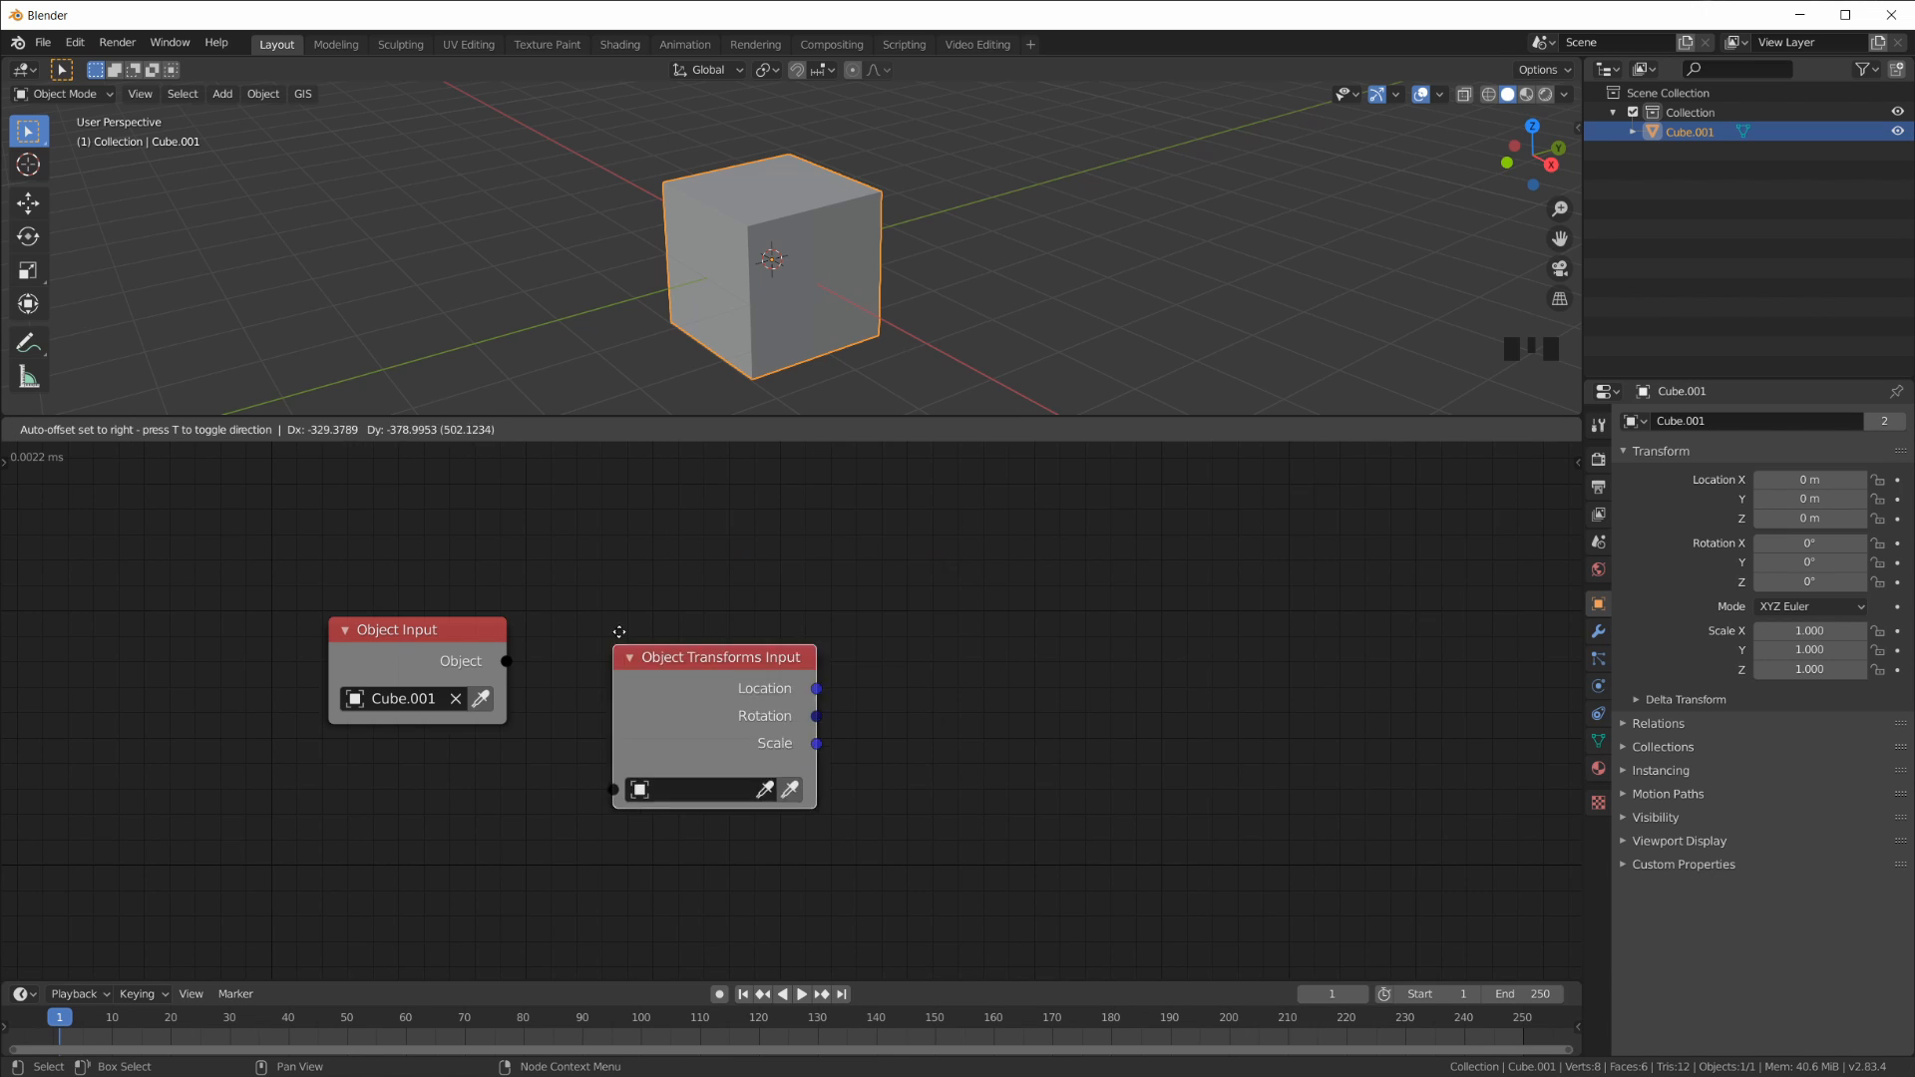
pyautogui.moveTo(509, 662); pyautogui.dragTo(601, 706)
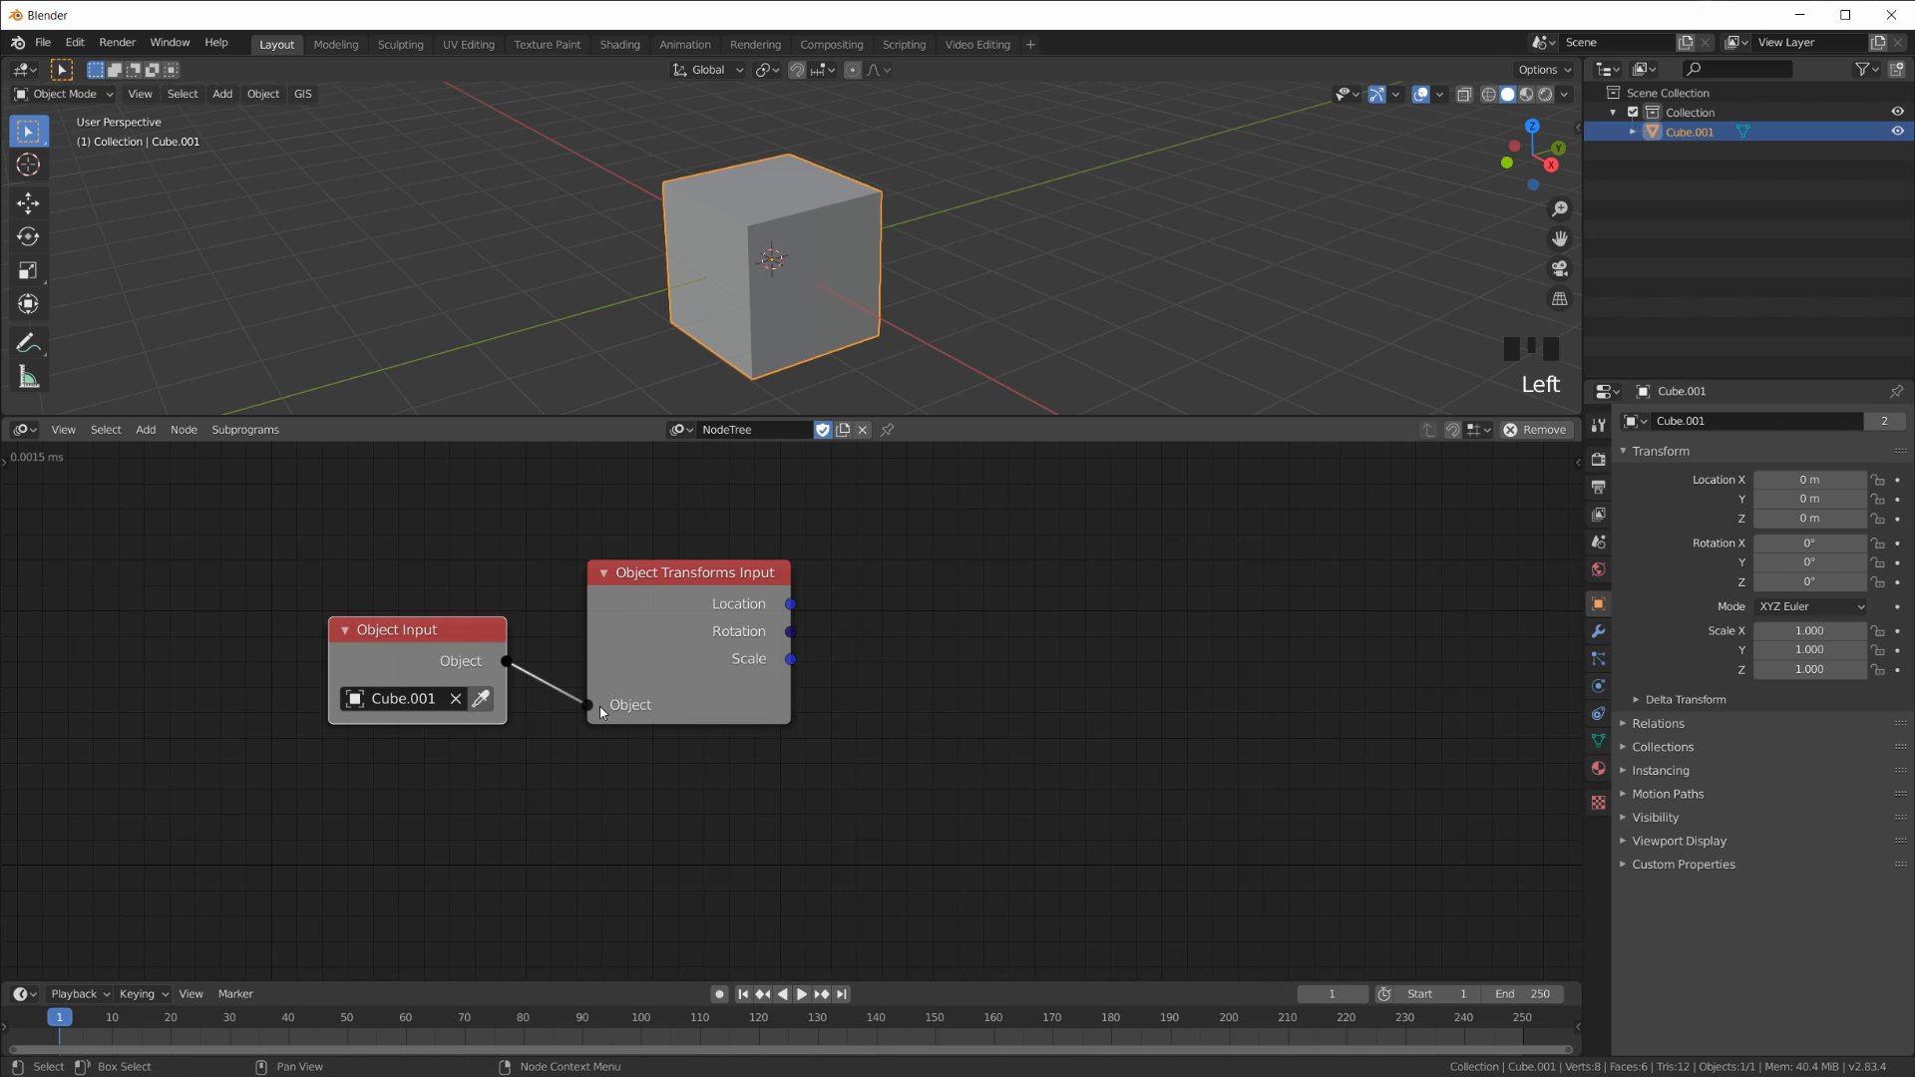
pyautogui.moveTo(678, 577); pyautogui.dragTo(678, 583)
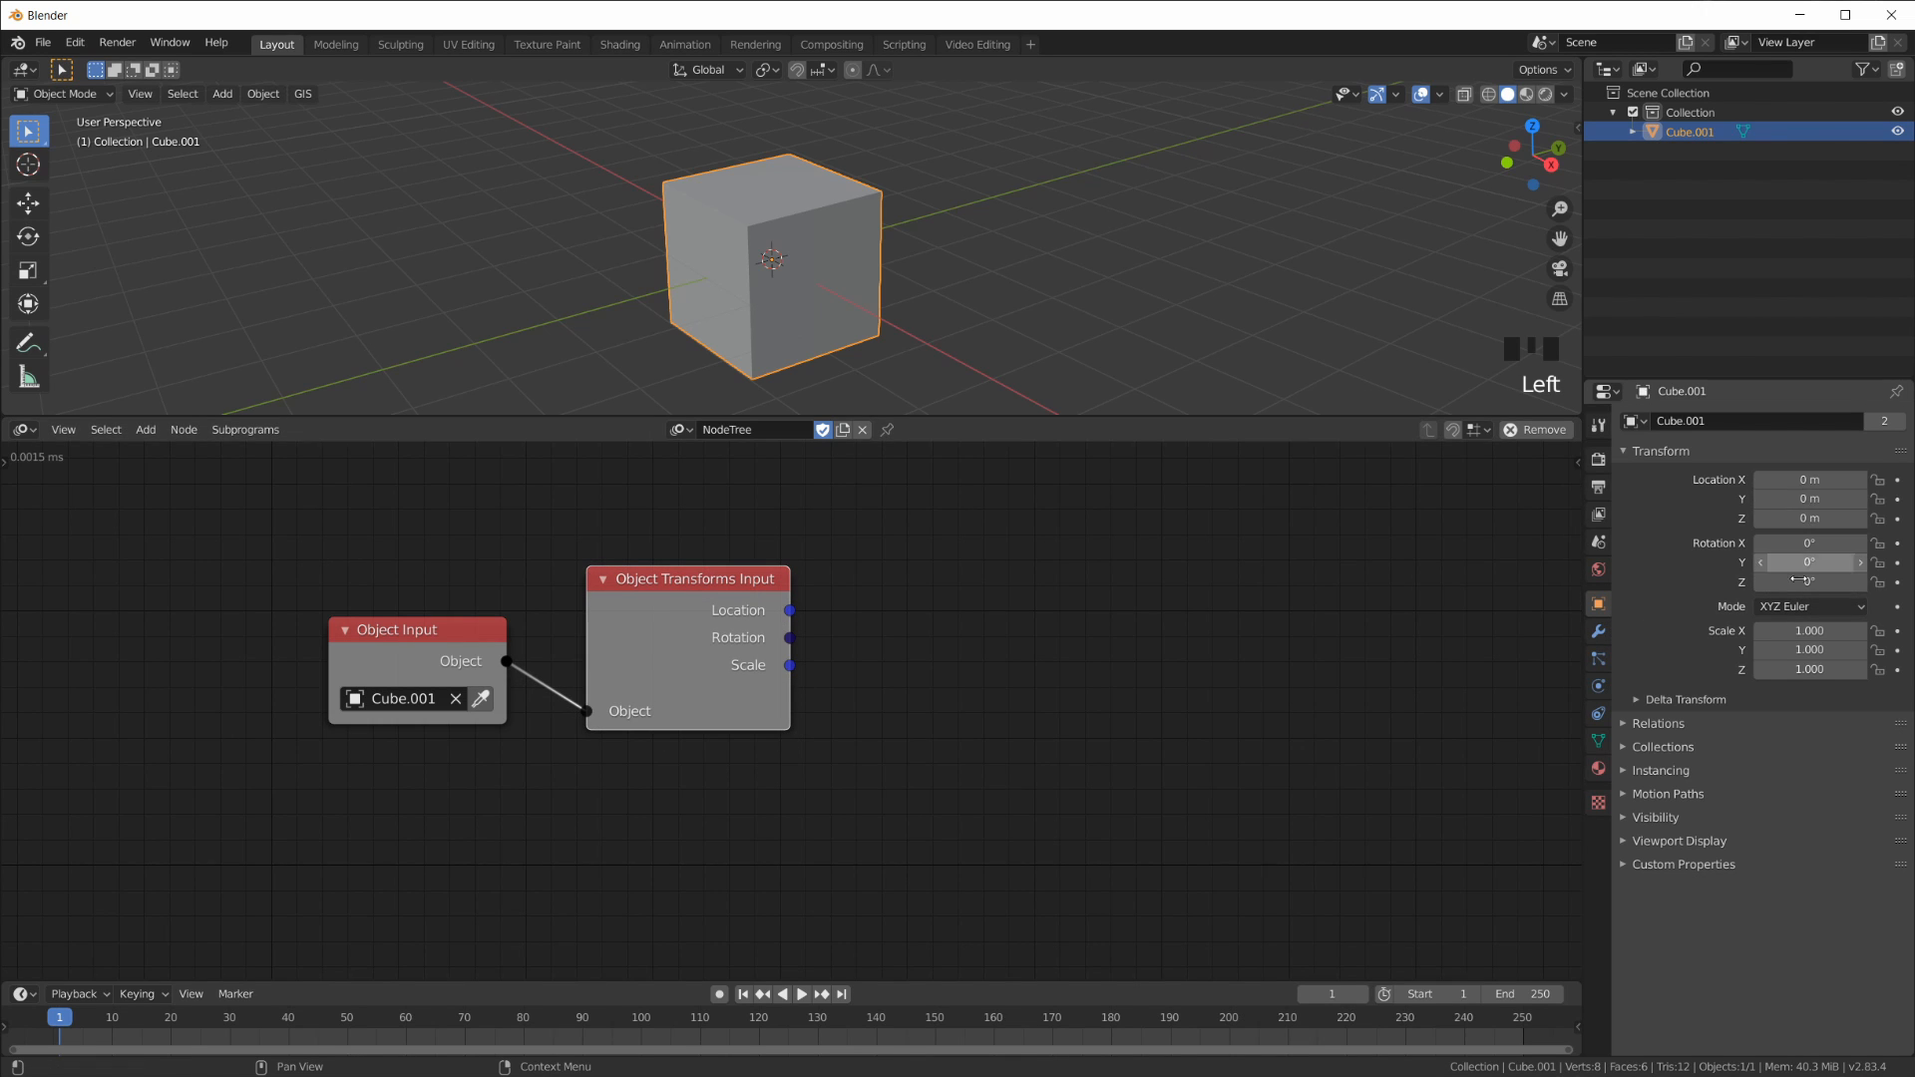
pyautogui.click(1600, 610)
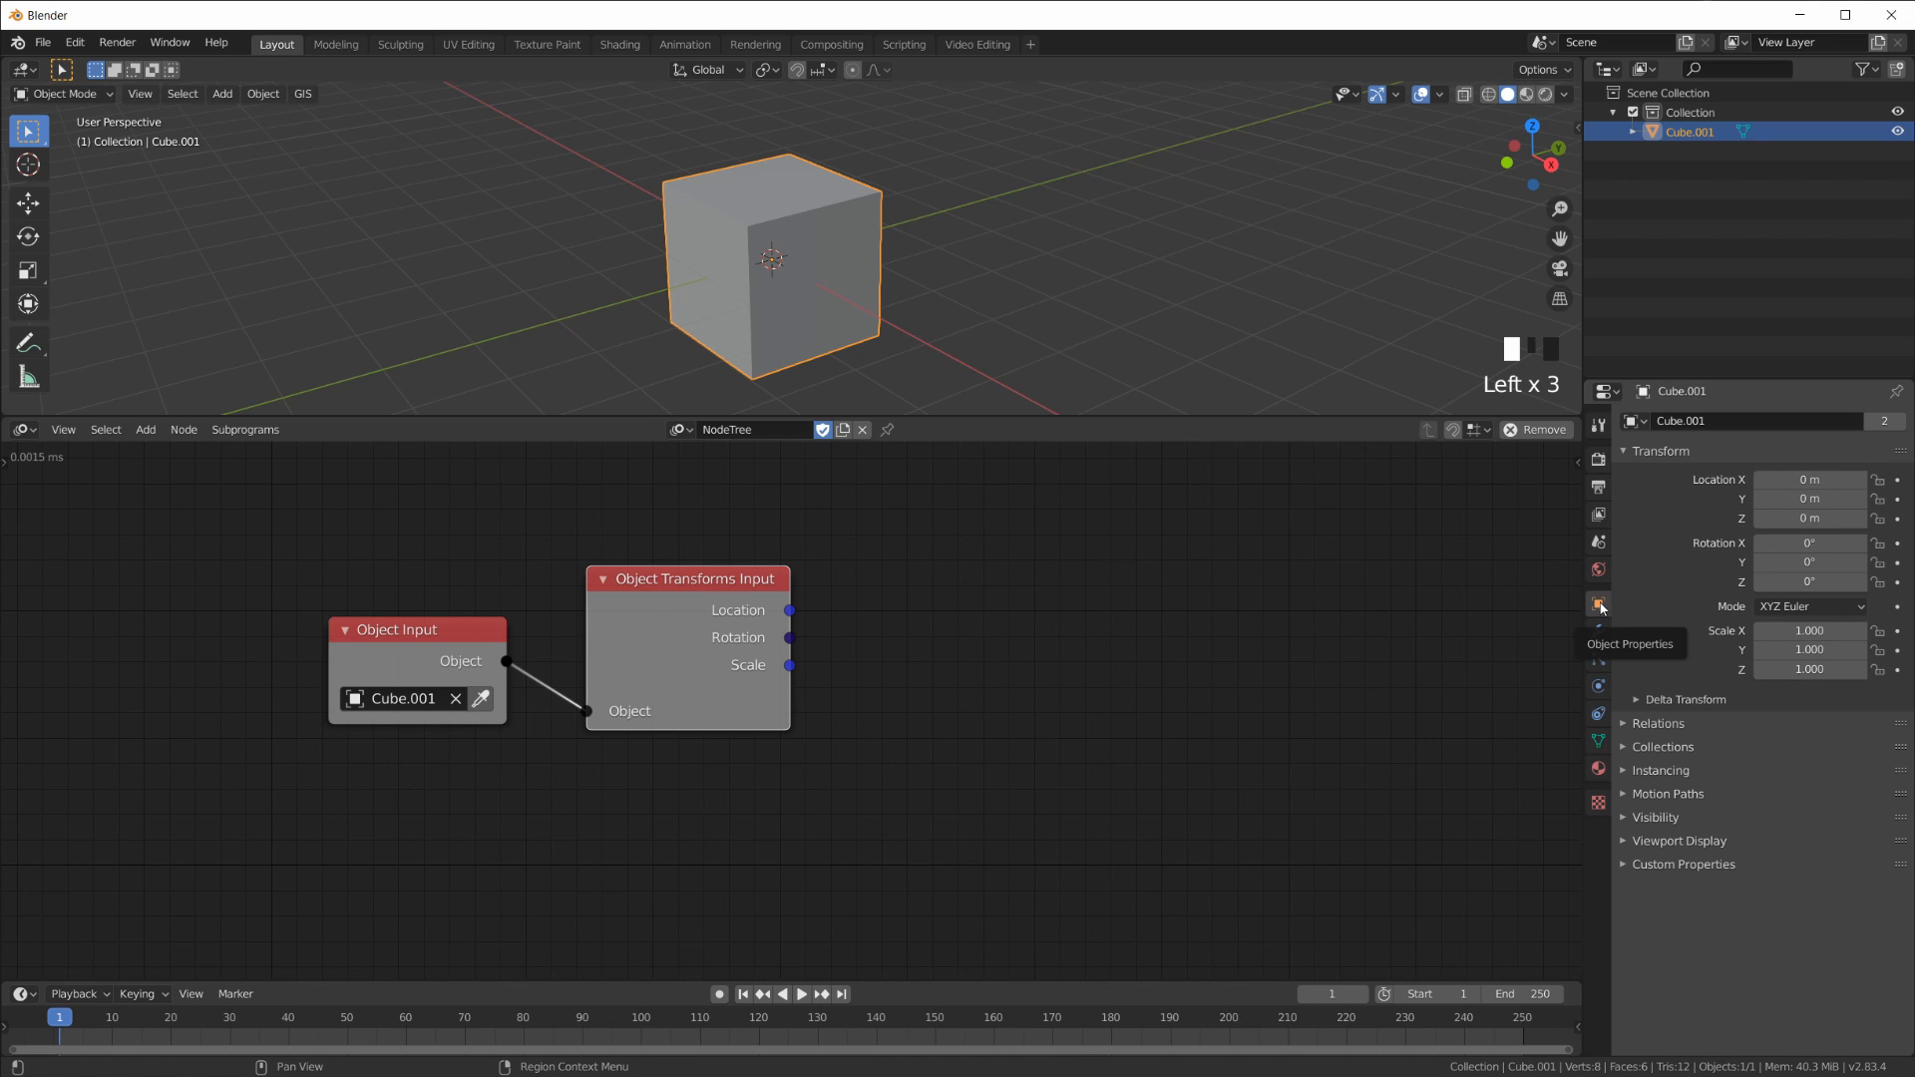
pyautogui.click(796, 620)
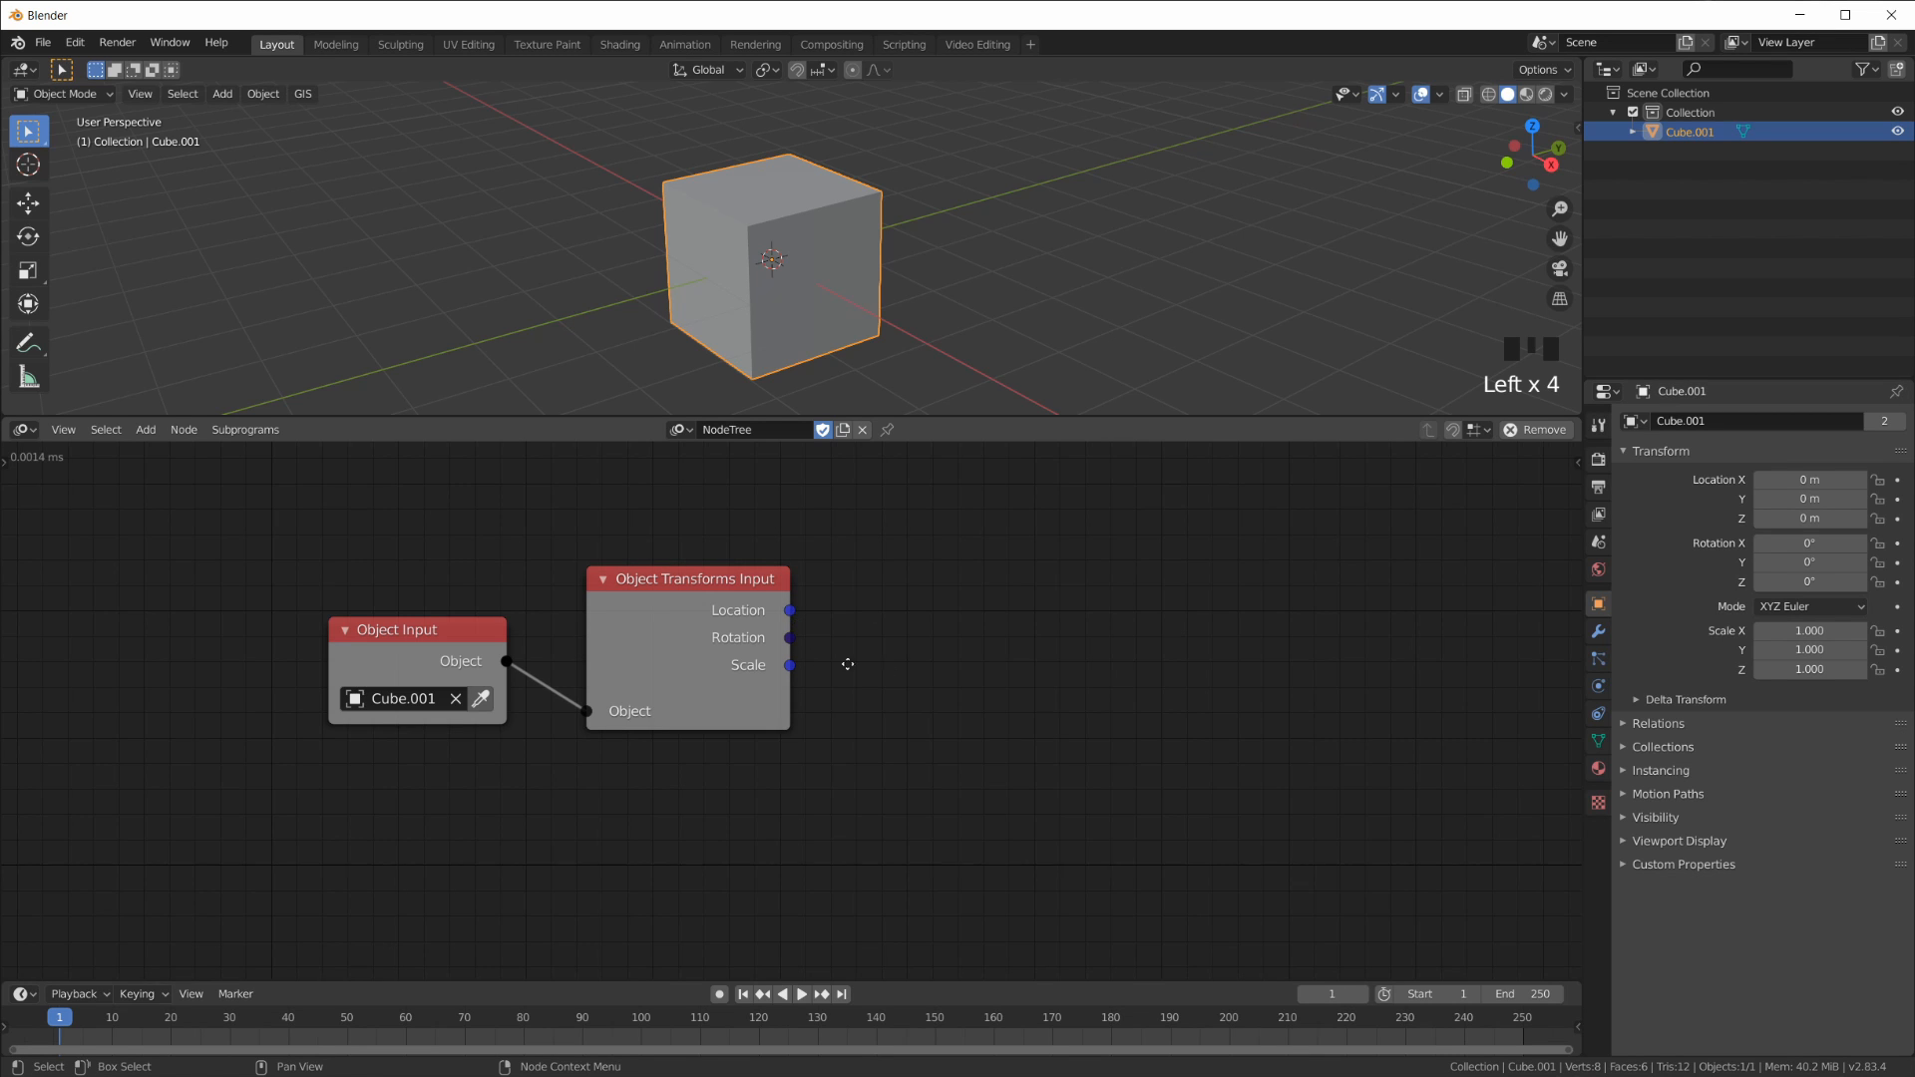
# Step: Add a Viewer node and connect the Location output of Object Transforms Input to it
pyautogui.moveTo(847, 663); pyautogui.dragTo(634, 657, button='middle')
pyautogui.scroll(2, 291, 661)
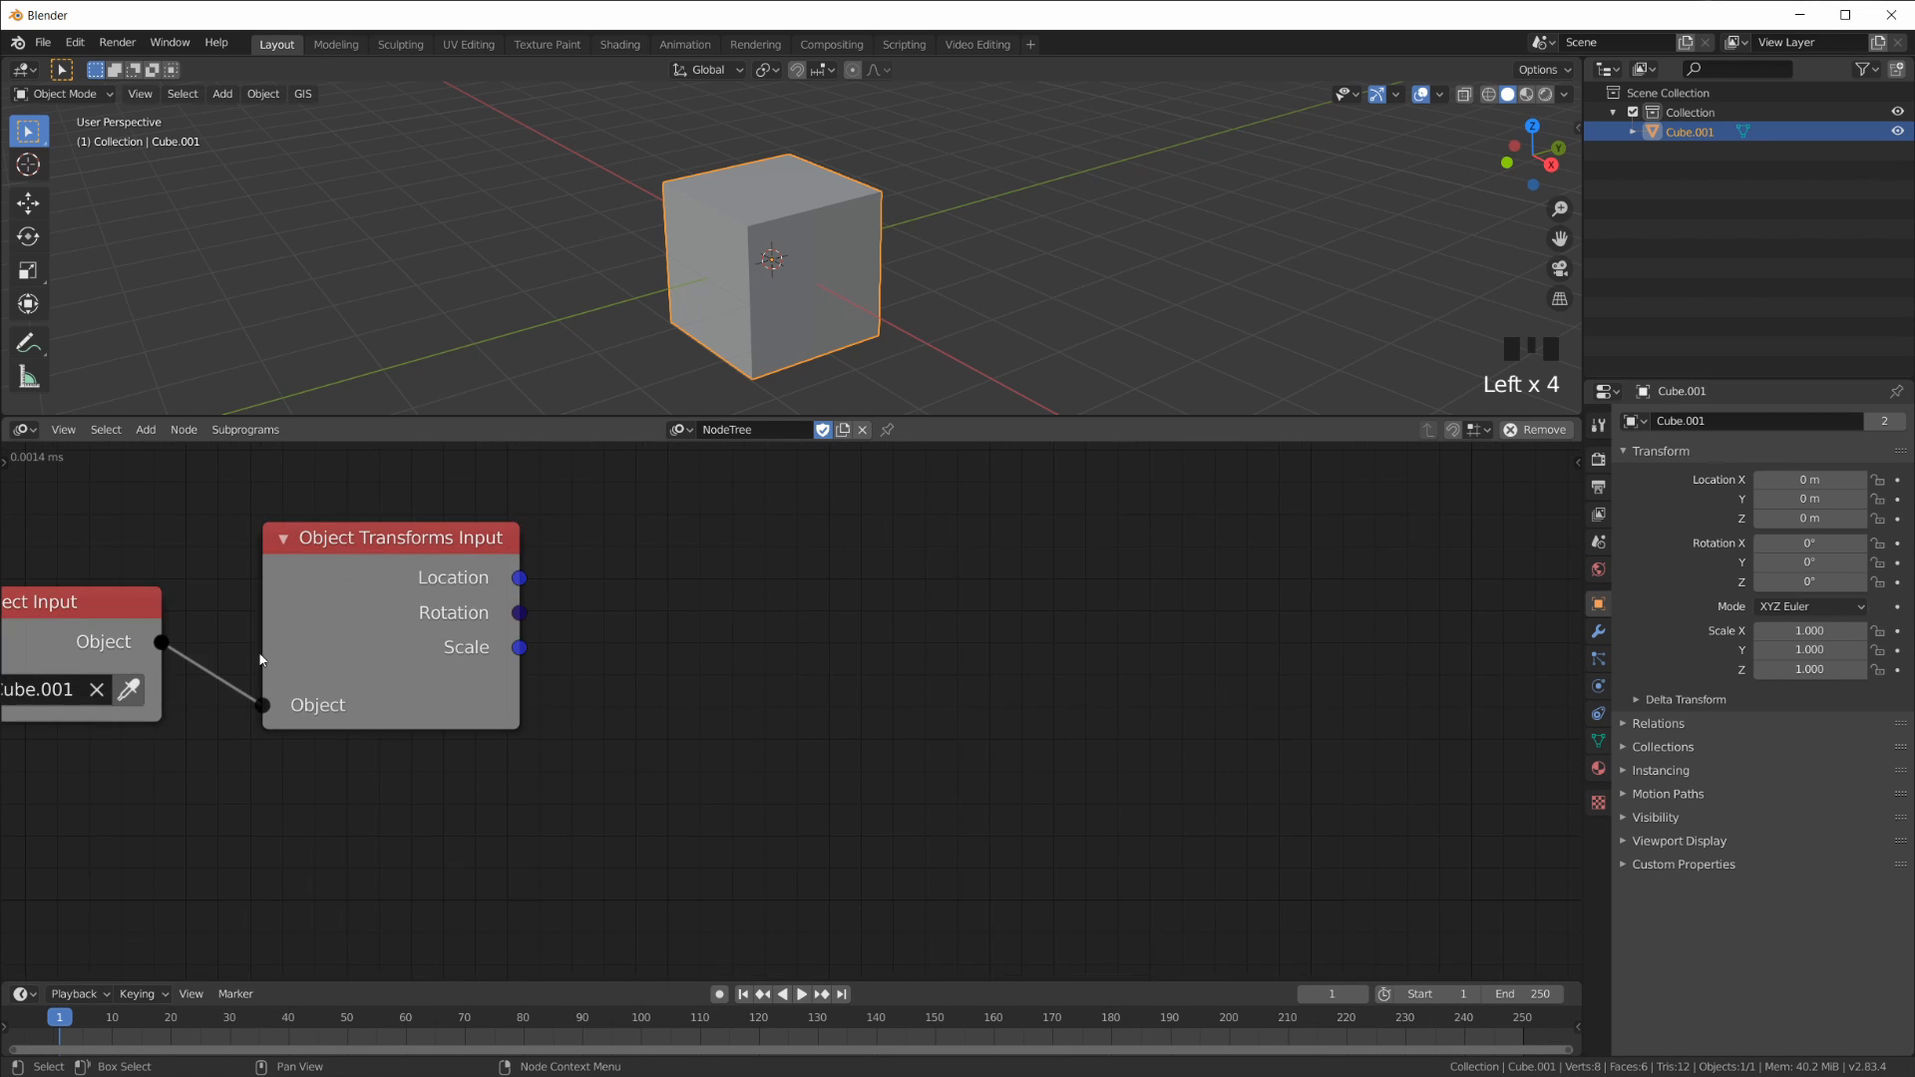
pyautogui.scroll(-2, 506, 648)
pyautogui.moveTo(576, 606); pyautogui.dragTo(850, 589)
pyautogui.hotkey('shift', 'a')
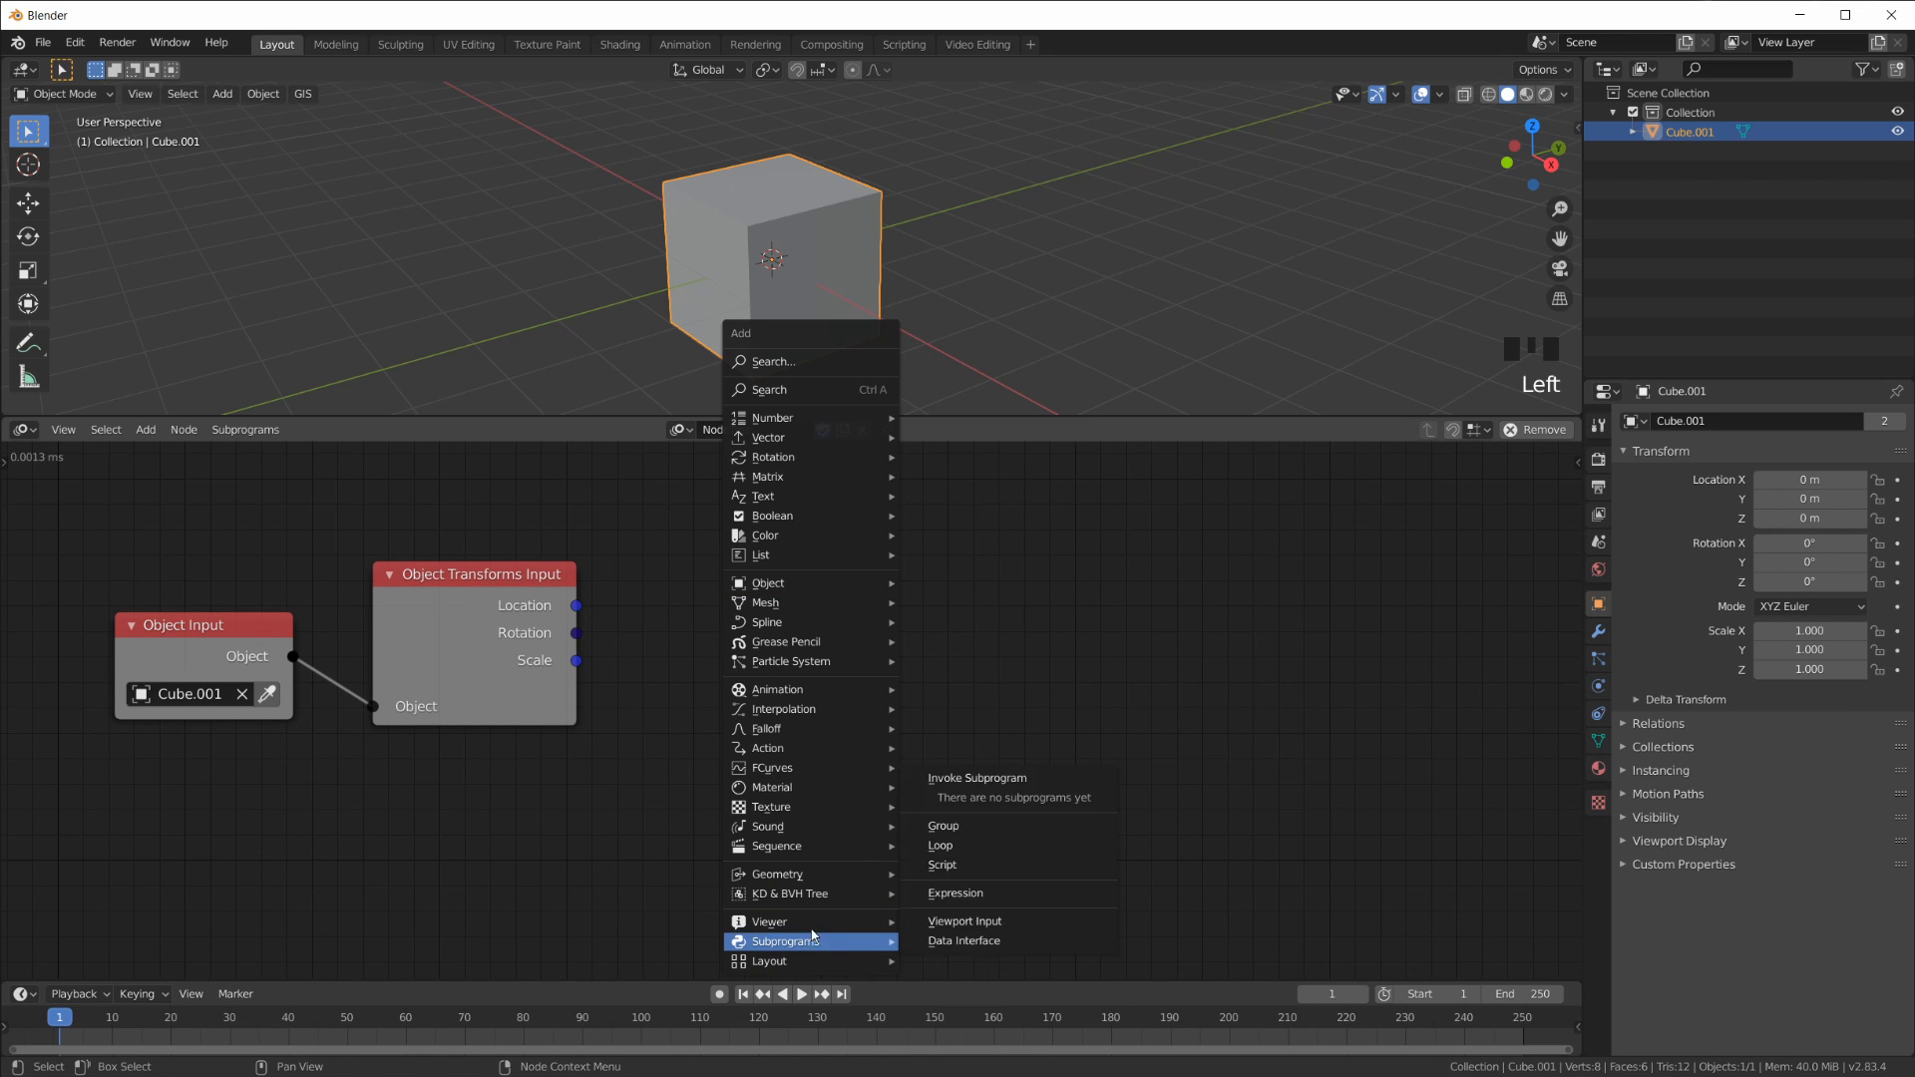
pyautogui.moveTo(810, 920)
pyautogui.click(952, 928)
pyautogui.click(788, 584)
pyautogui.moveTo(577, 606); pyautogui.dragTo(680, 597)
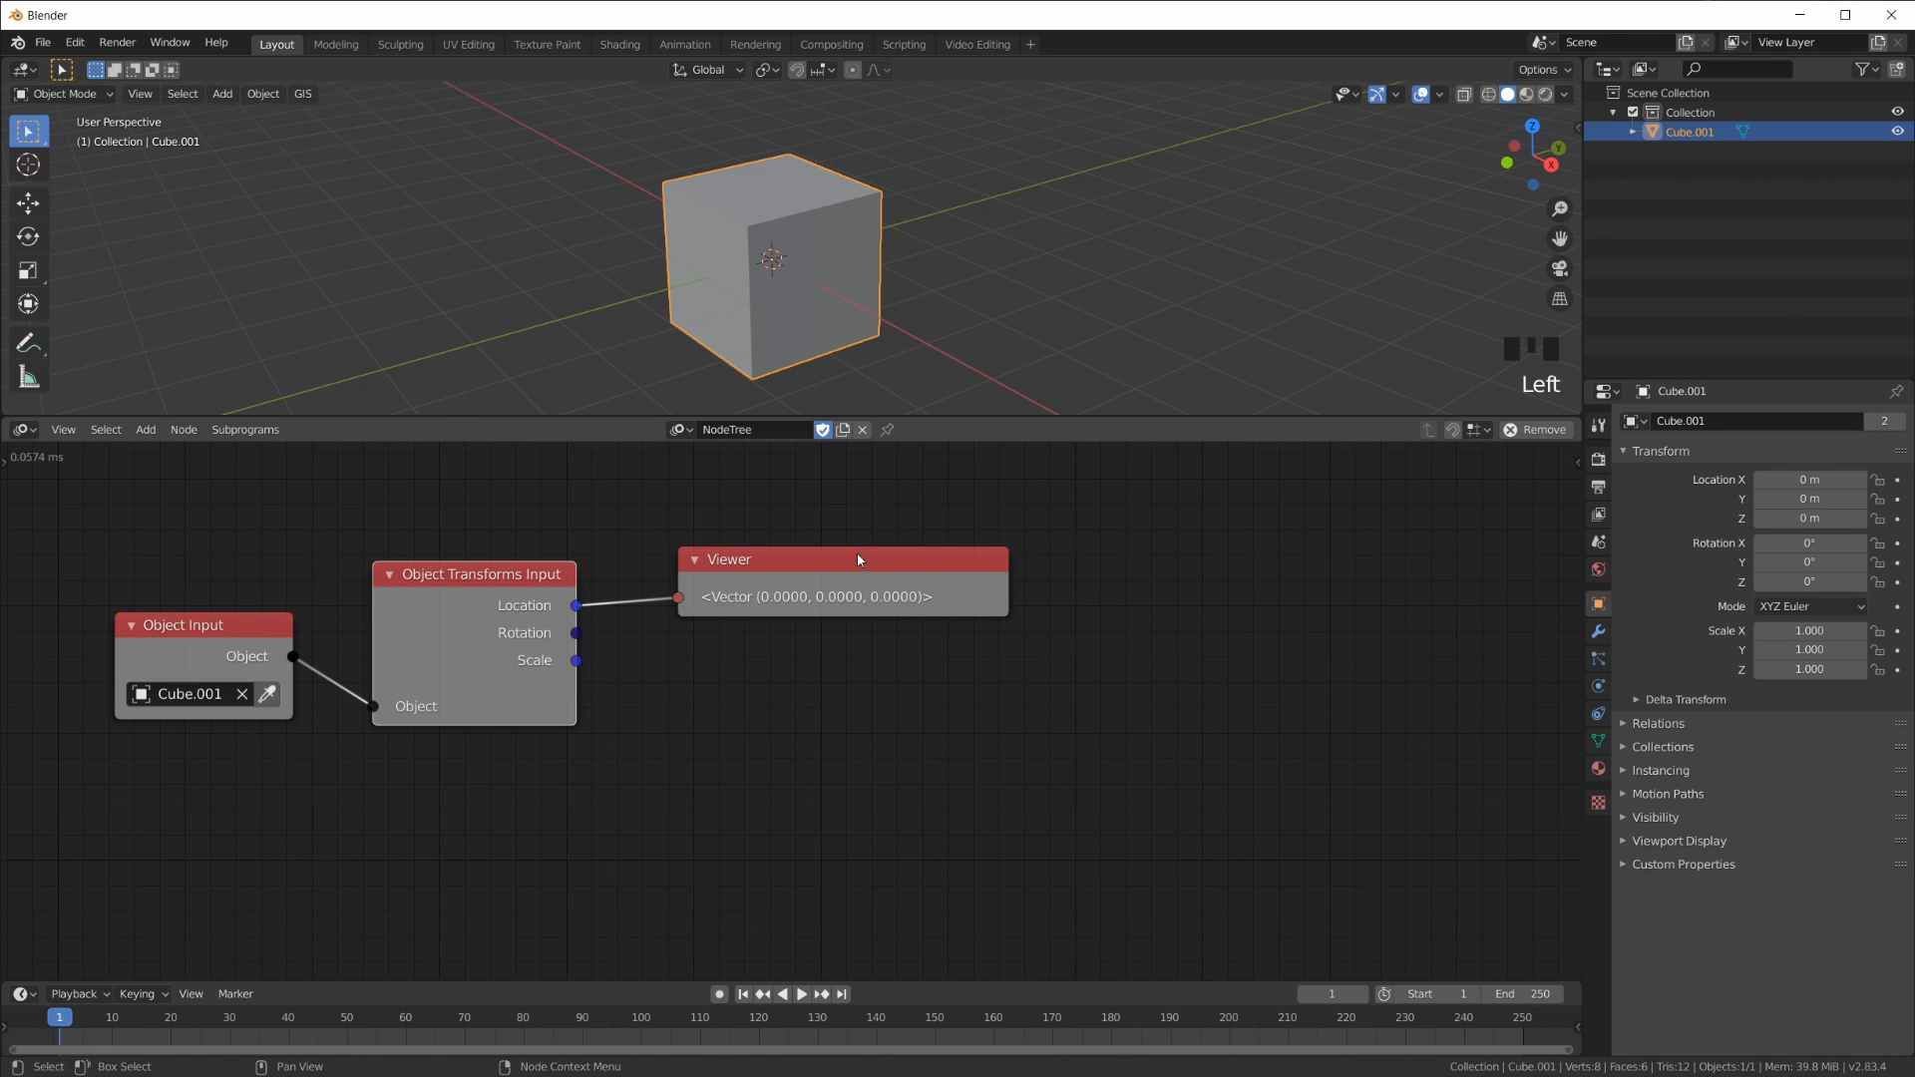
pyautogui.moveTo(858, 556); pyautogui.dragTo(876, 536)
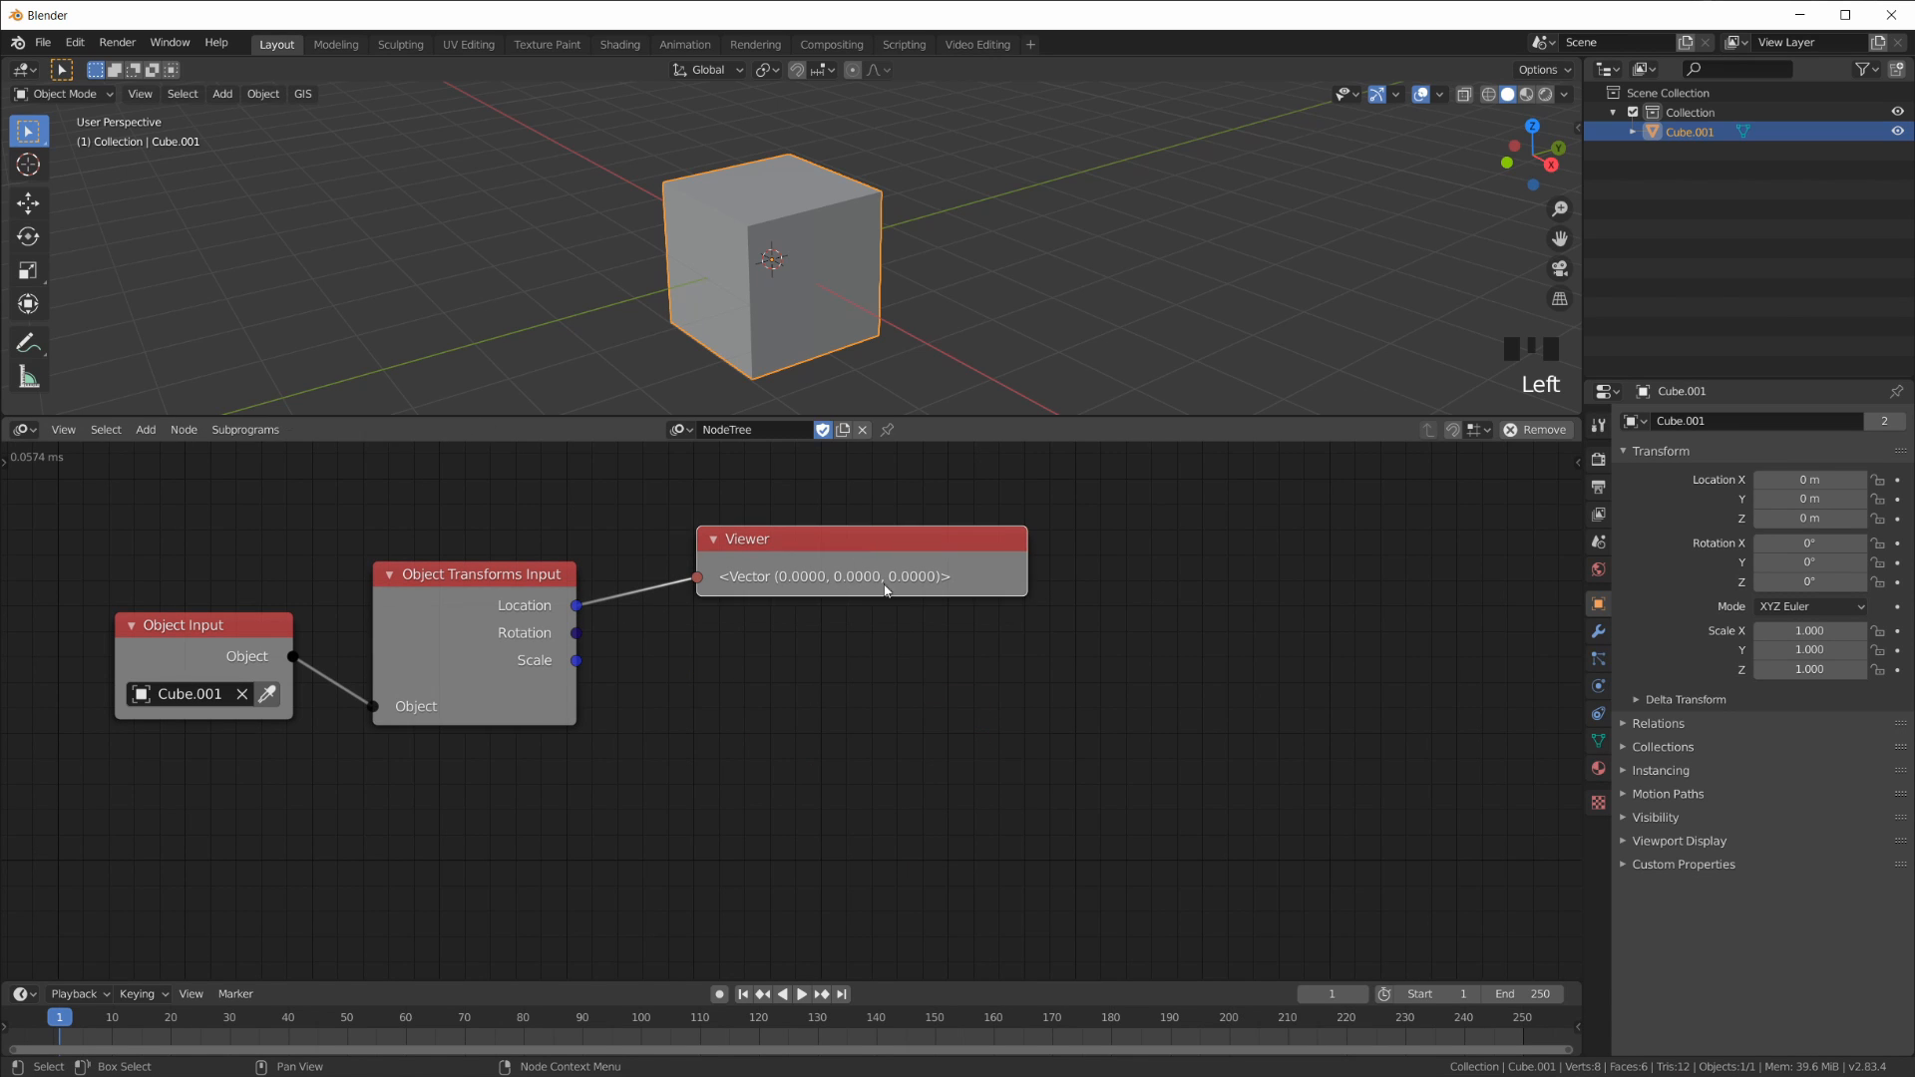
# Step: Delete the Viewer node from the node tree
pyautogui.moveTo(780, 263)
pyautogui.mouseDown(button='middle')
pyautogui.moveTo(972, 268)
pyautogui.moveTo(798, 279)
pyautogui.mouseUp(button='middle')
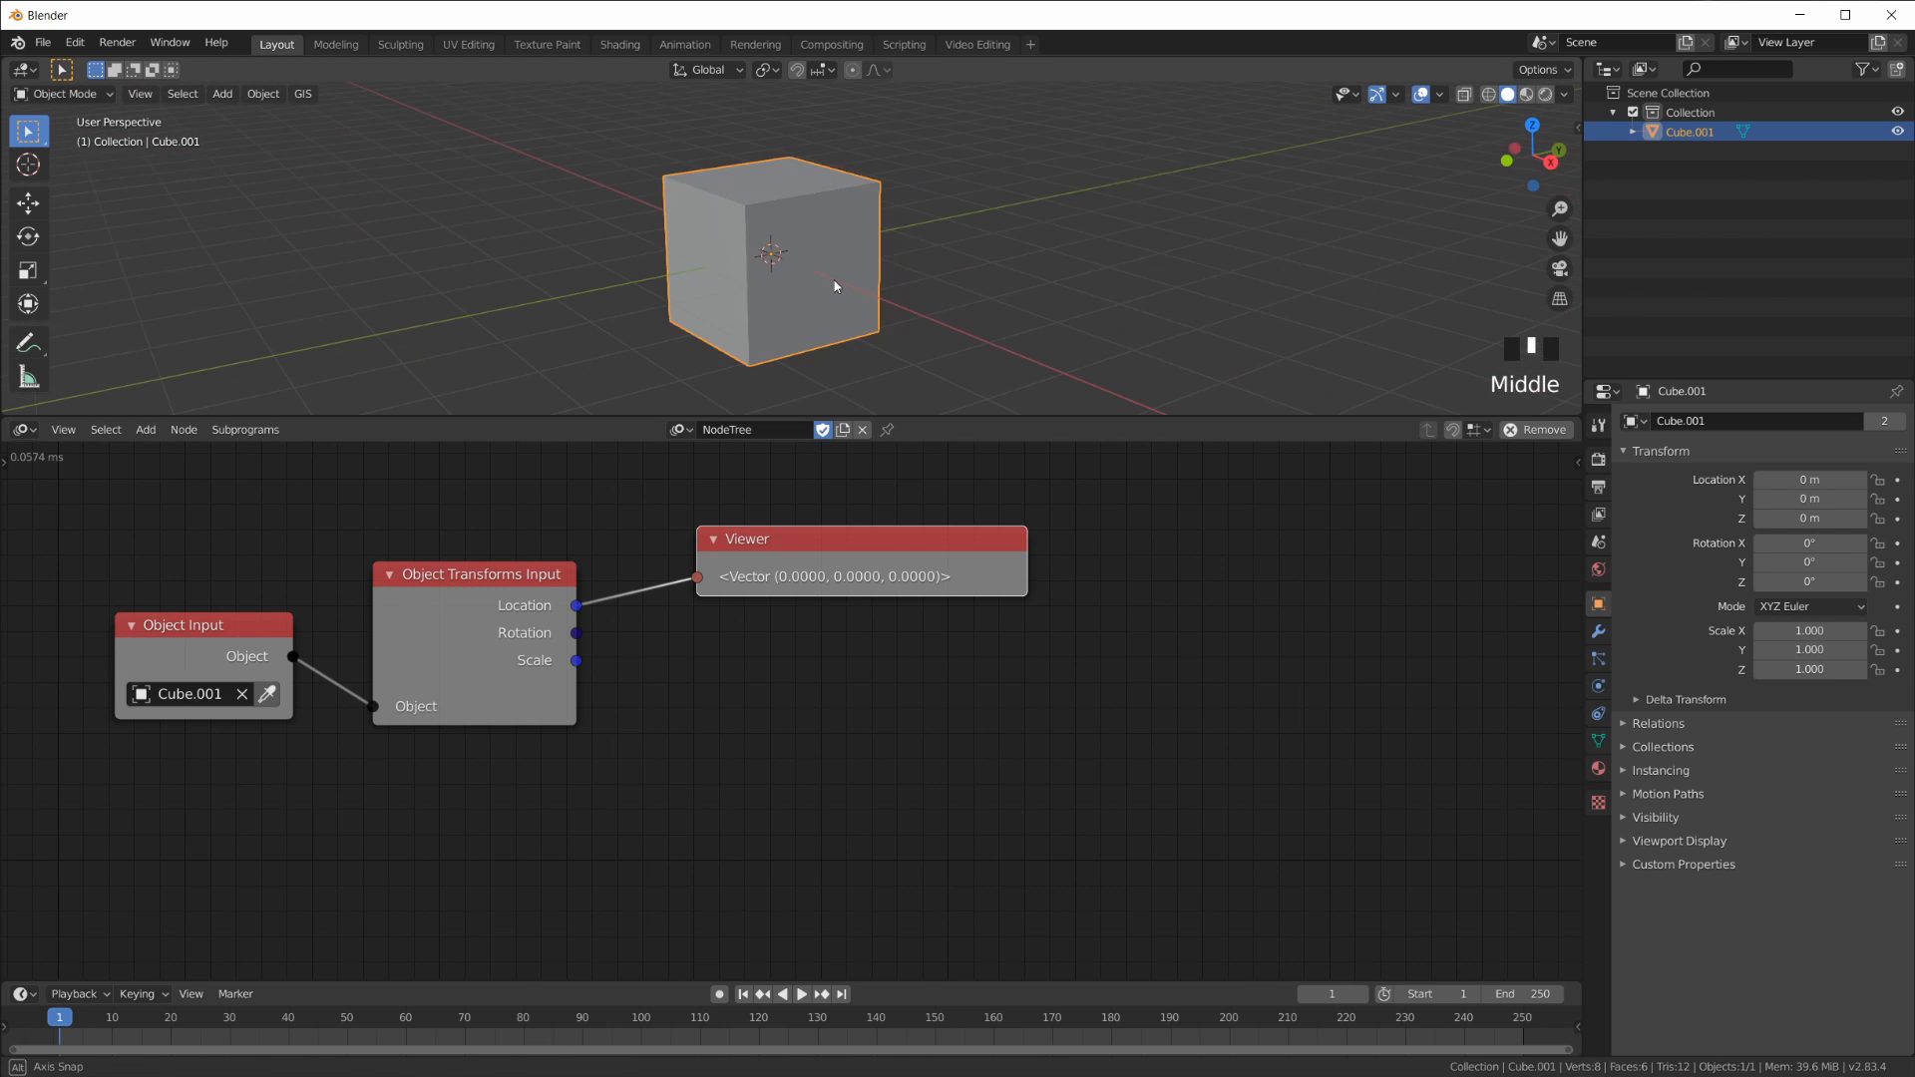
pyautogui.moveTo(791, 542); pyautogui.dragTo(843, 476)
pyautogui.moveTo(532, 568); pyautogui.dragTo(517, 594)
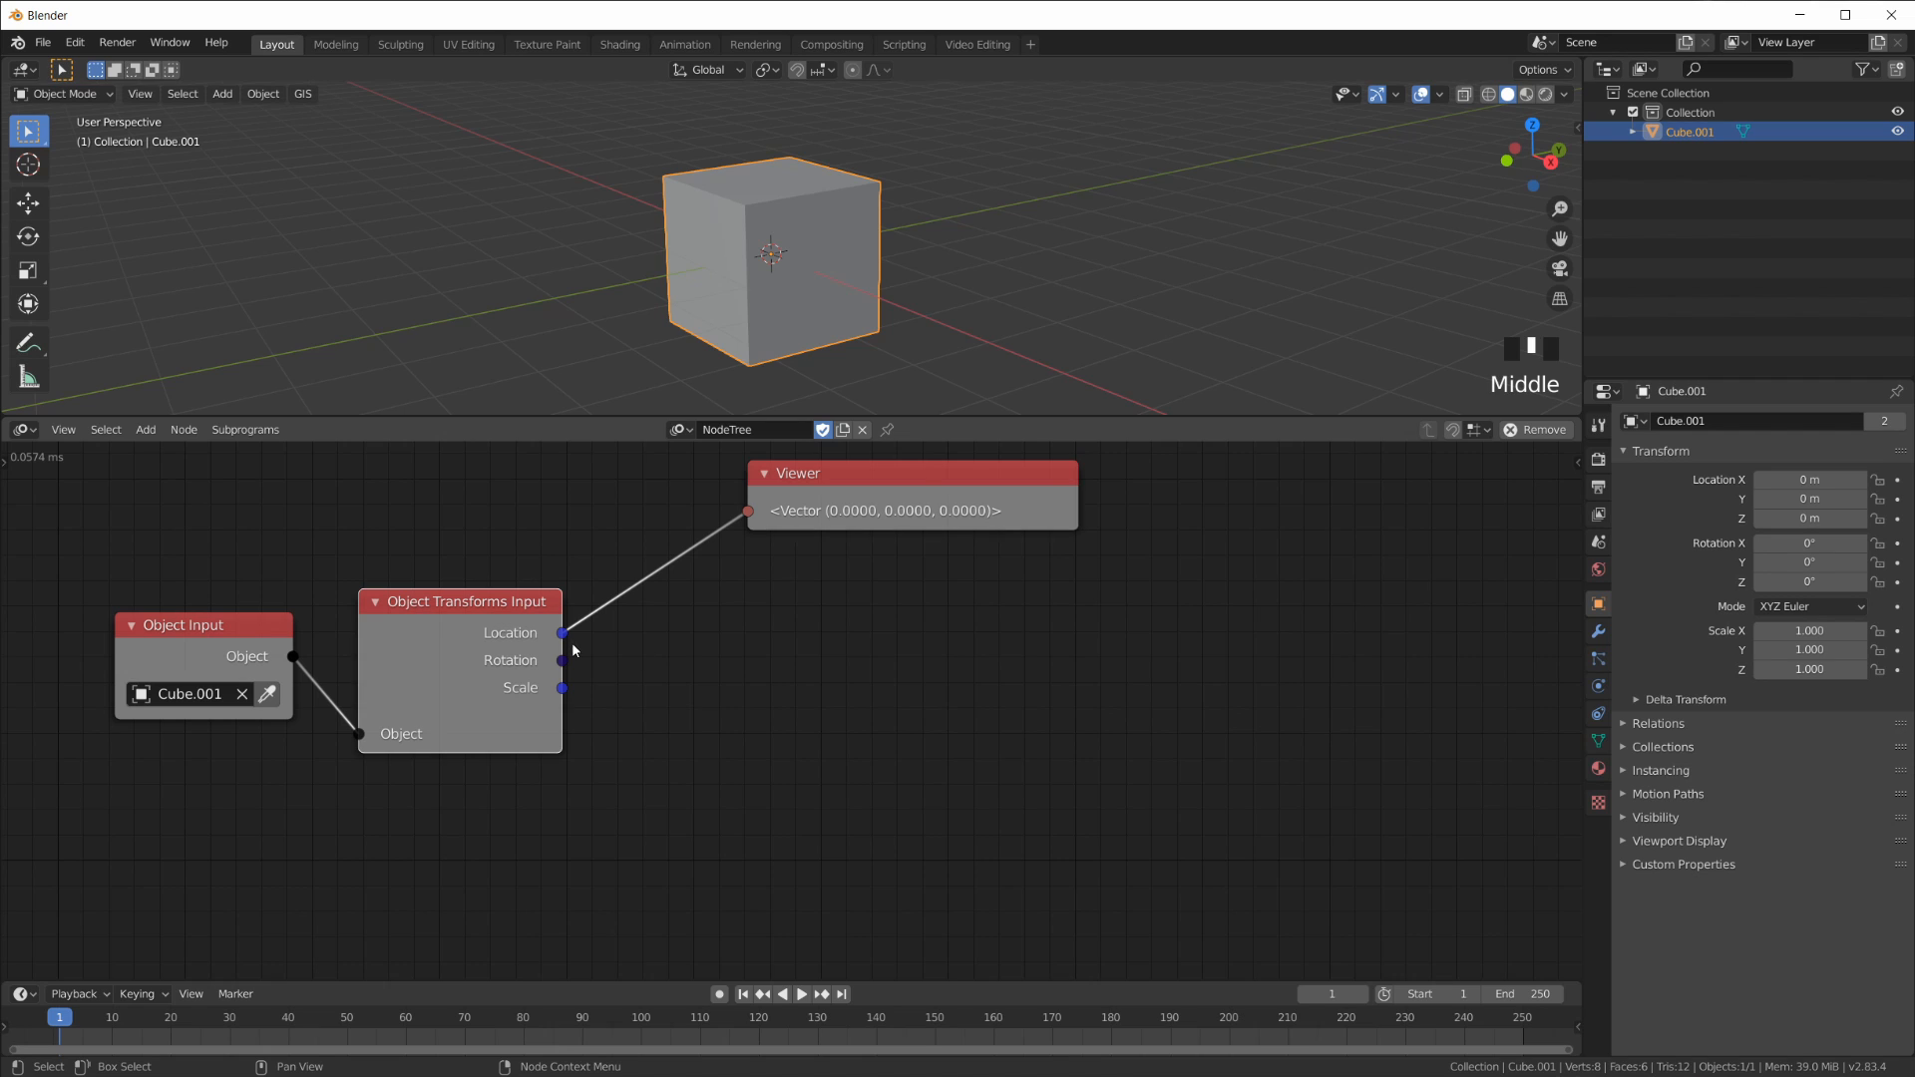
pyautogui.click(898, 472)
pyautogui.press('x')
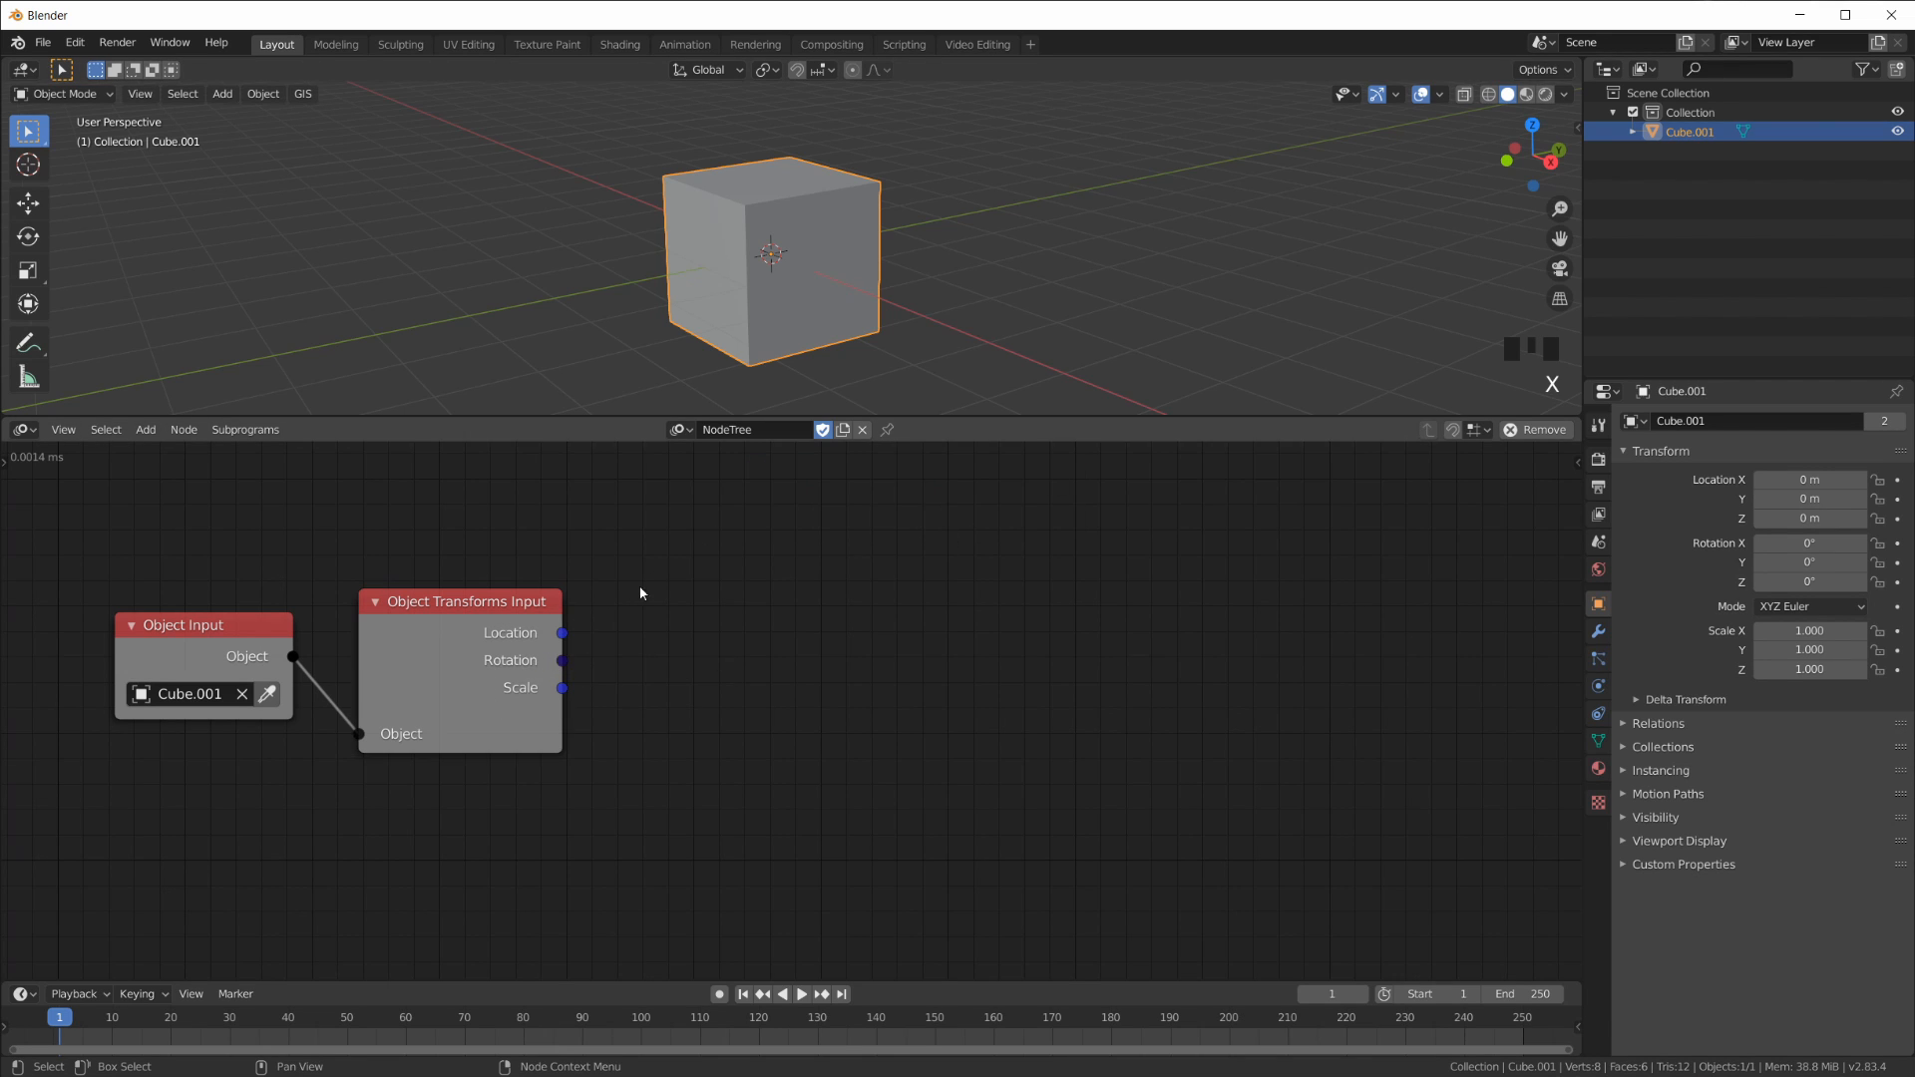
# Step: Add a Euler Math node and connect the Rotation output of Object Transforms Input to its A input
pyautogui.hotkey('shift', 'a')
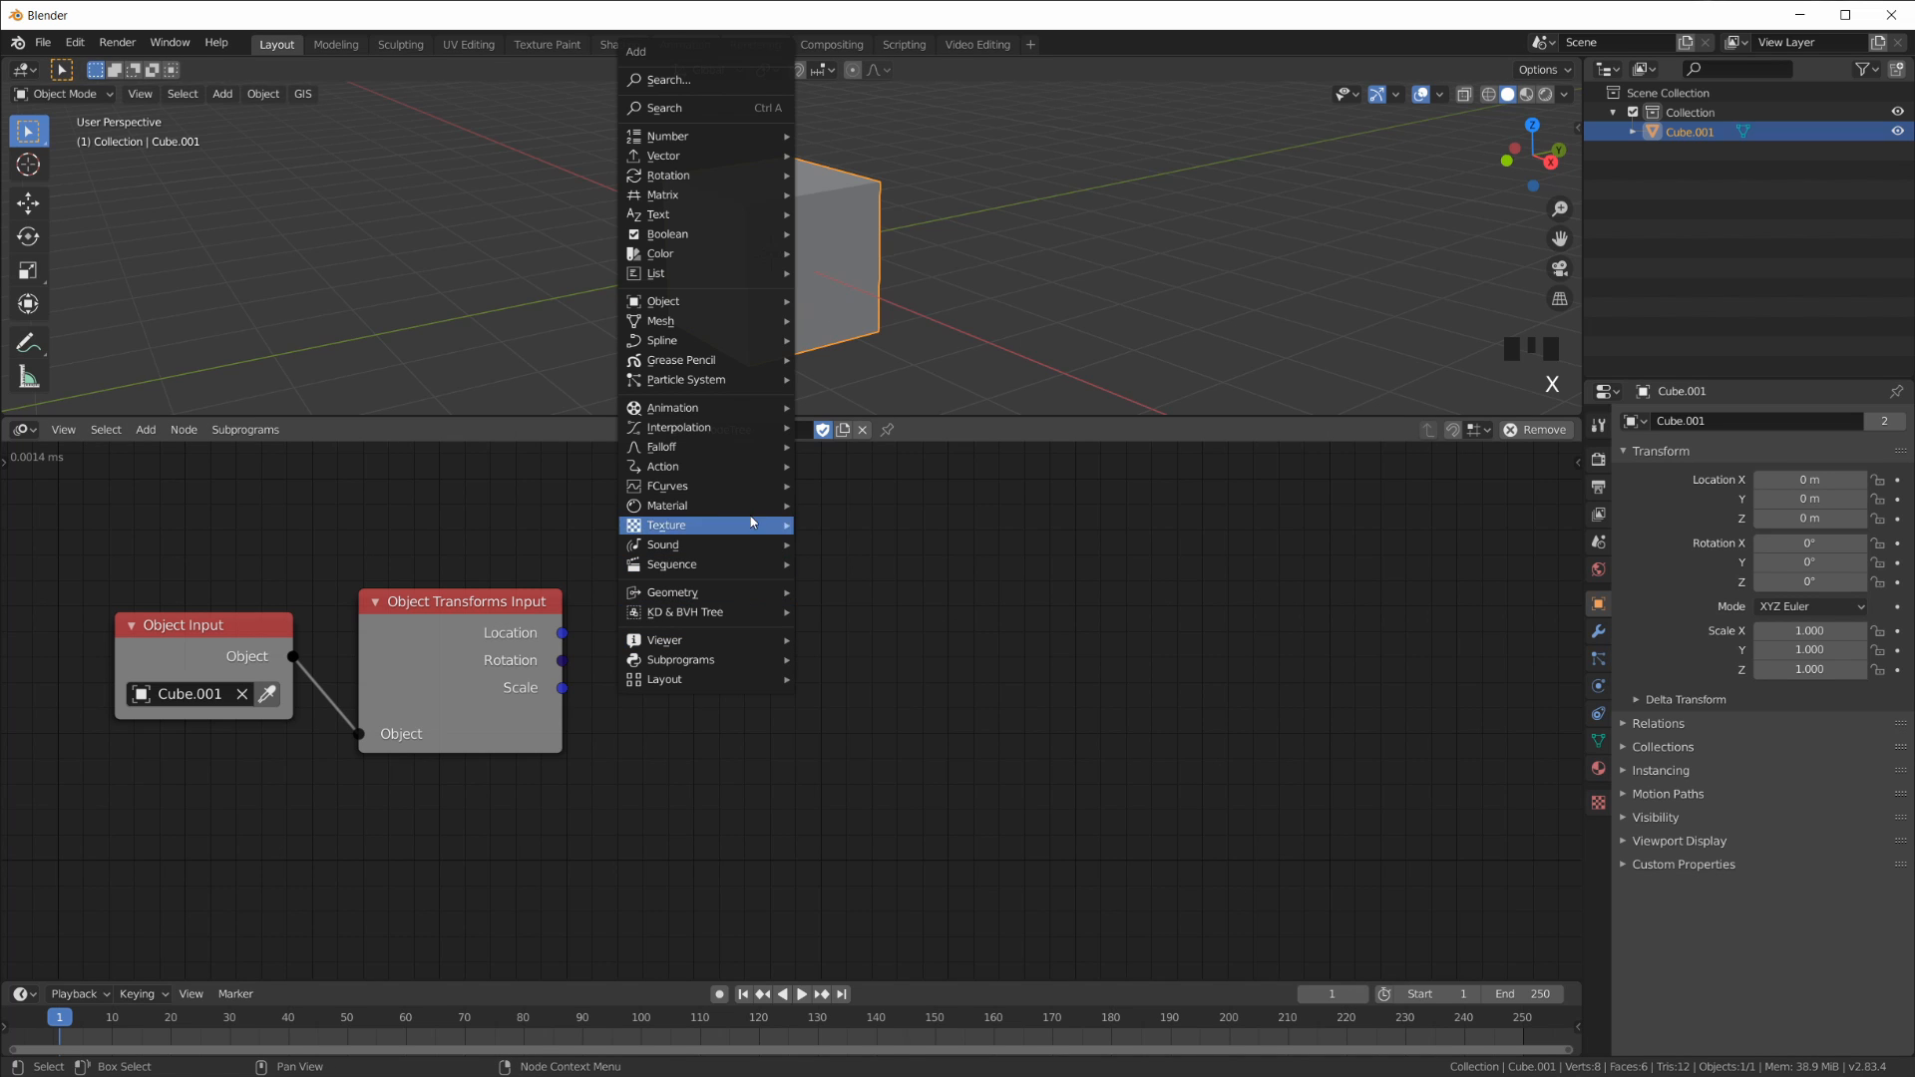
pyautogui.moveTo(704, 182)
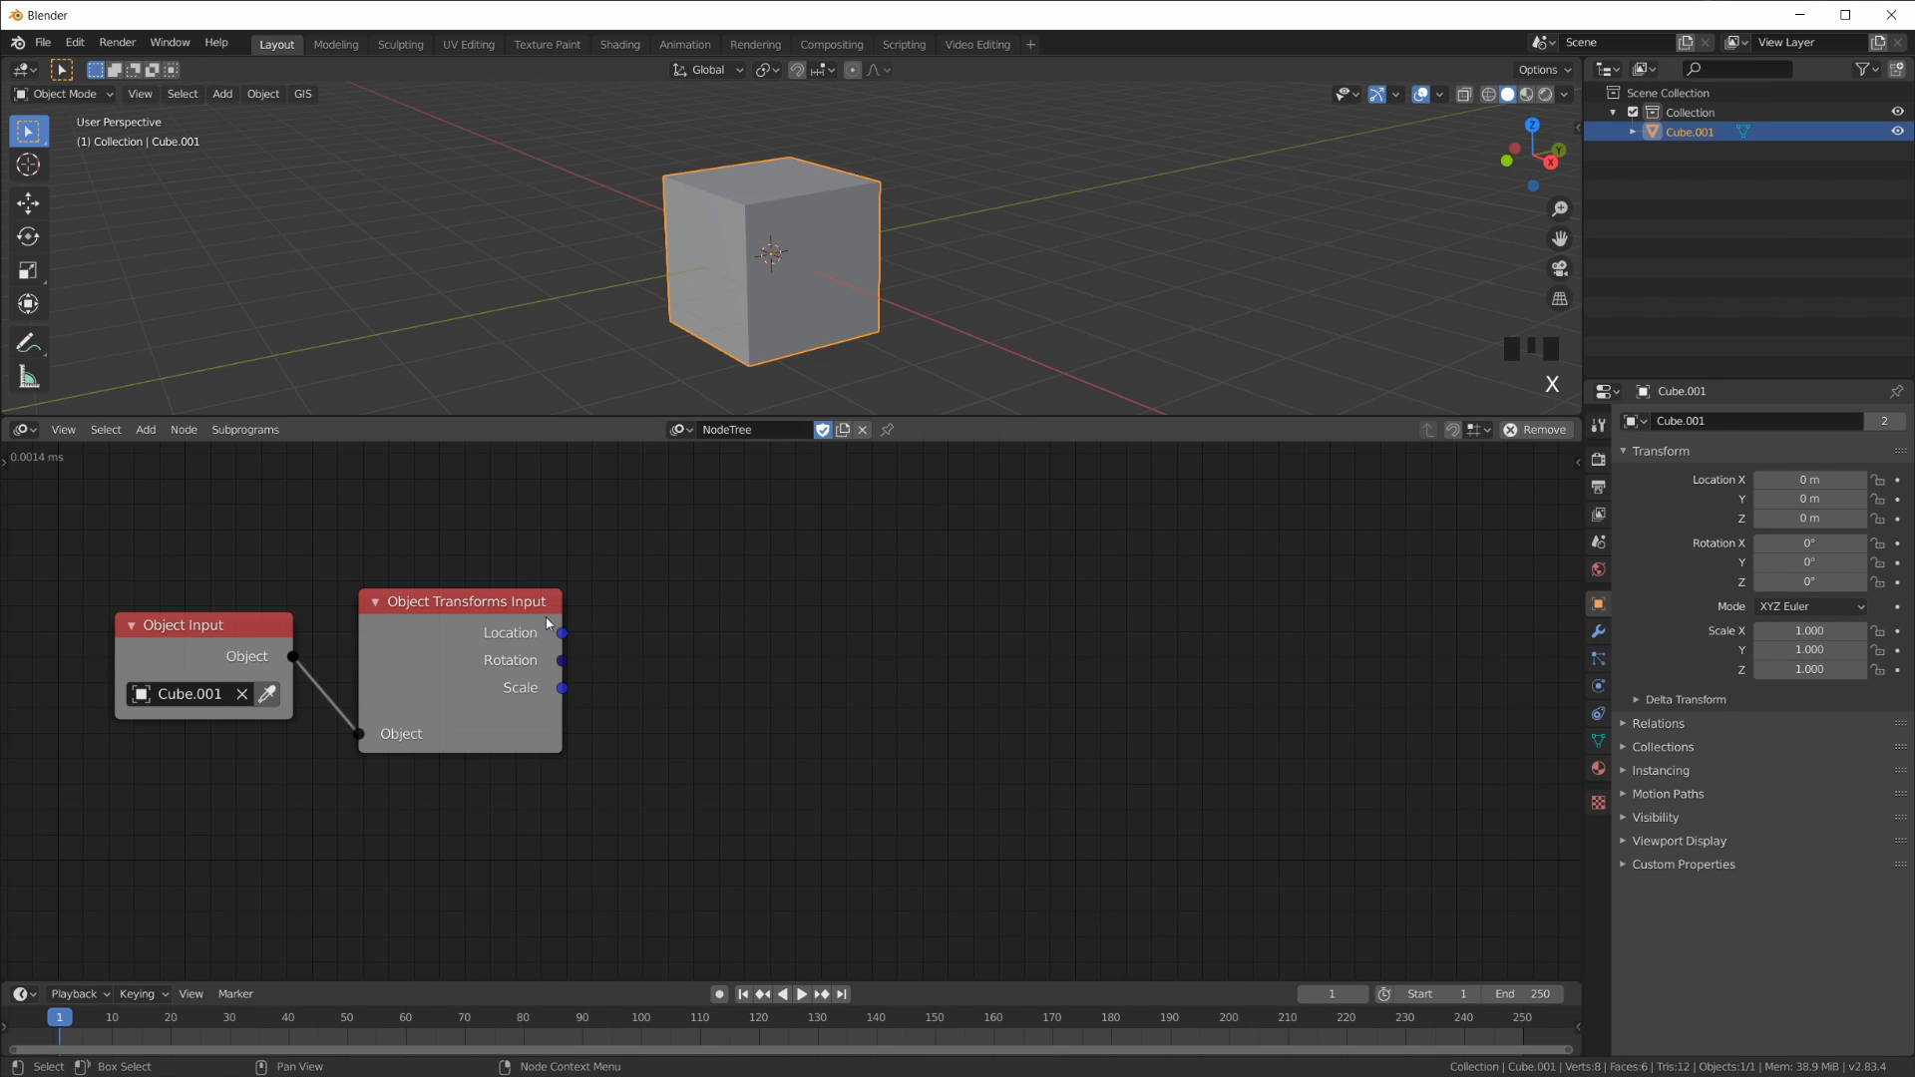
pyautogui.hotkey('shift', 'a')
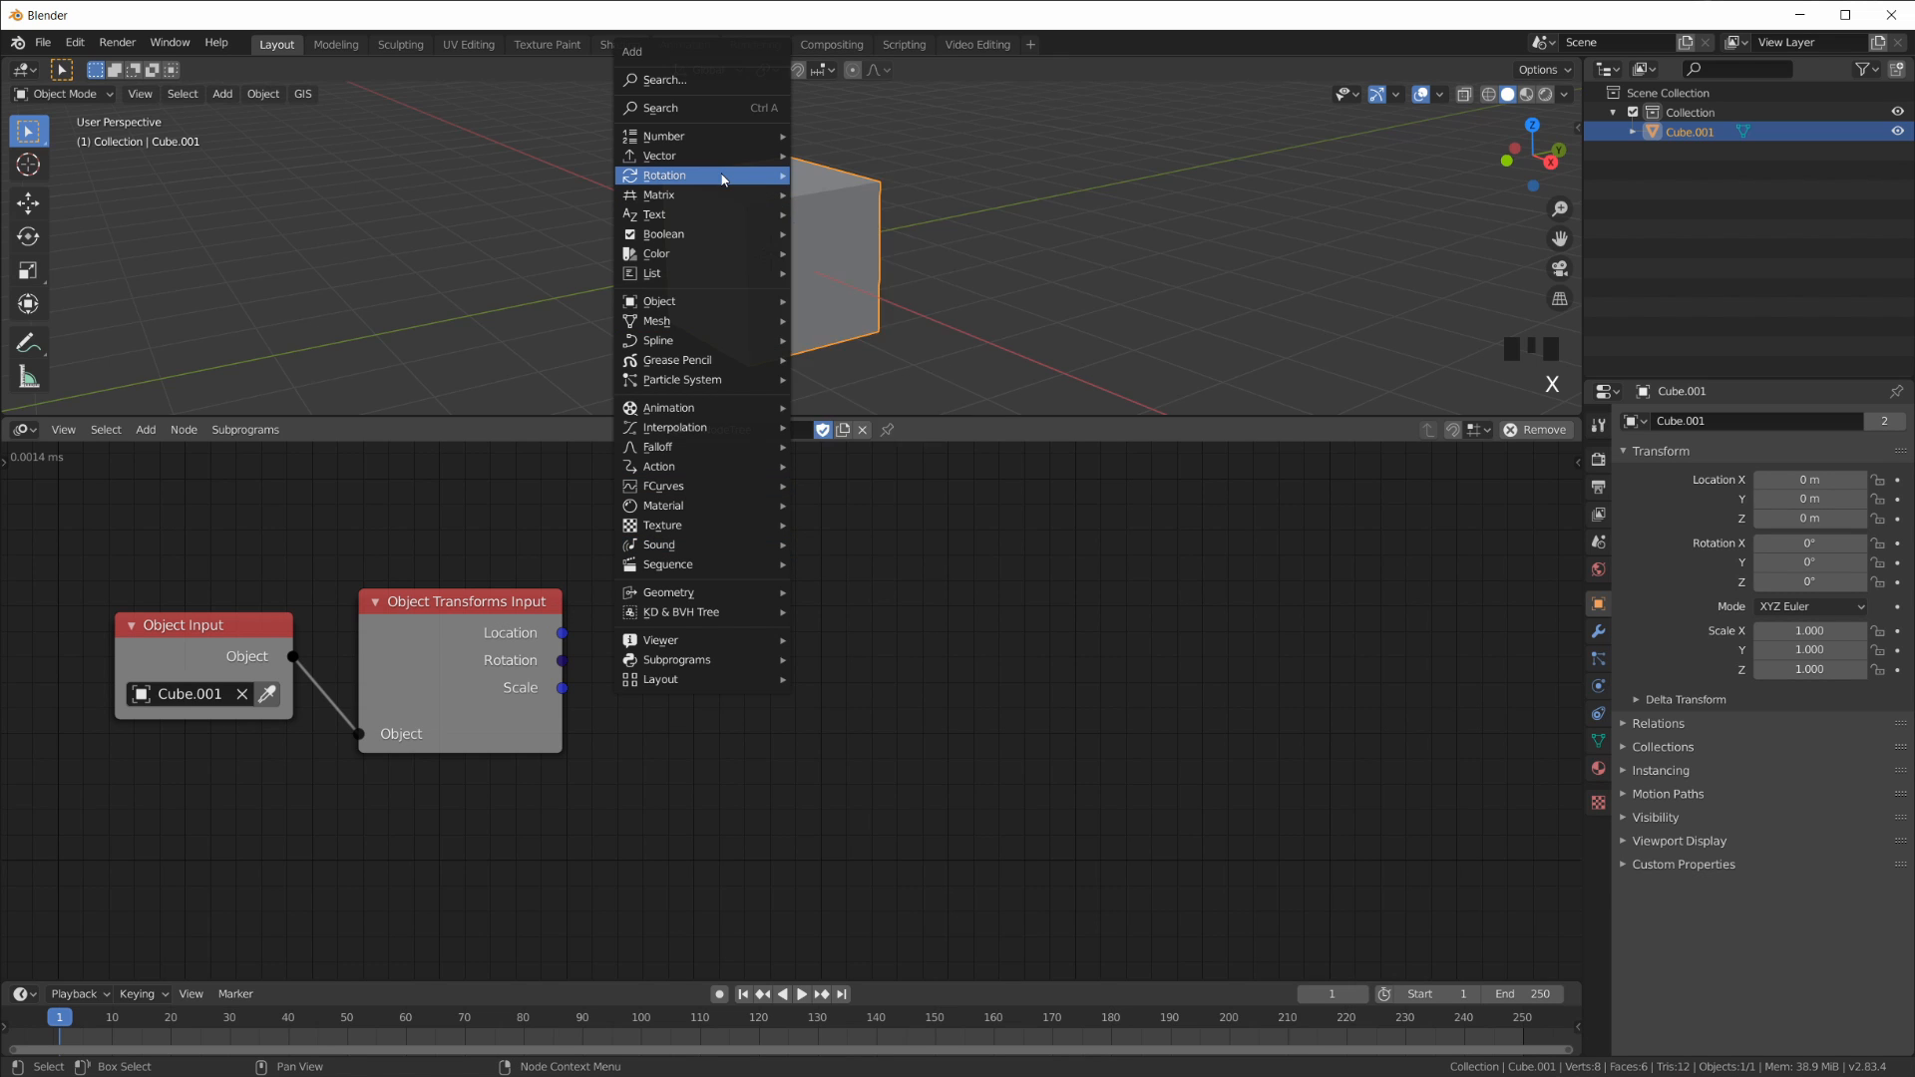
pyautogui.click(925, 330)
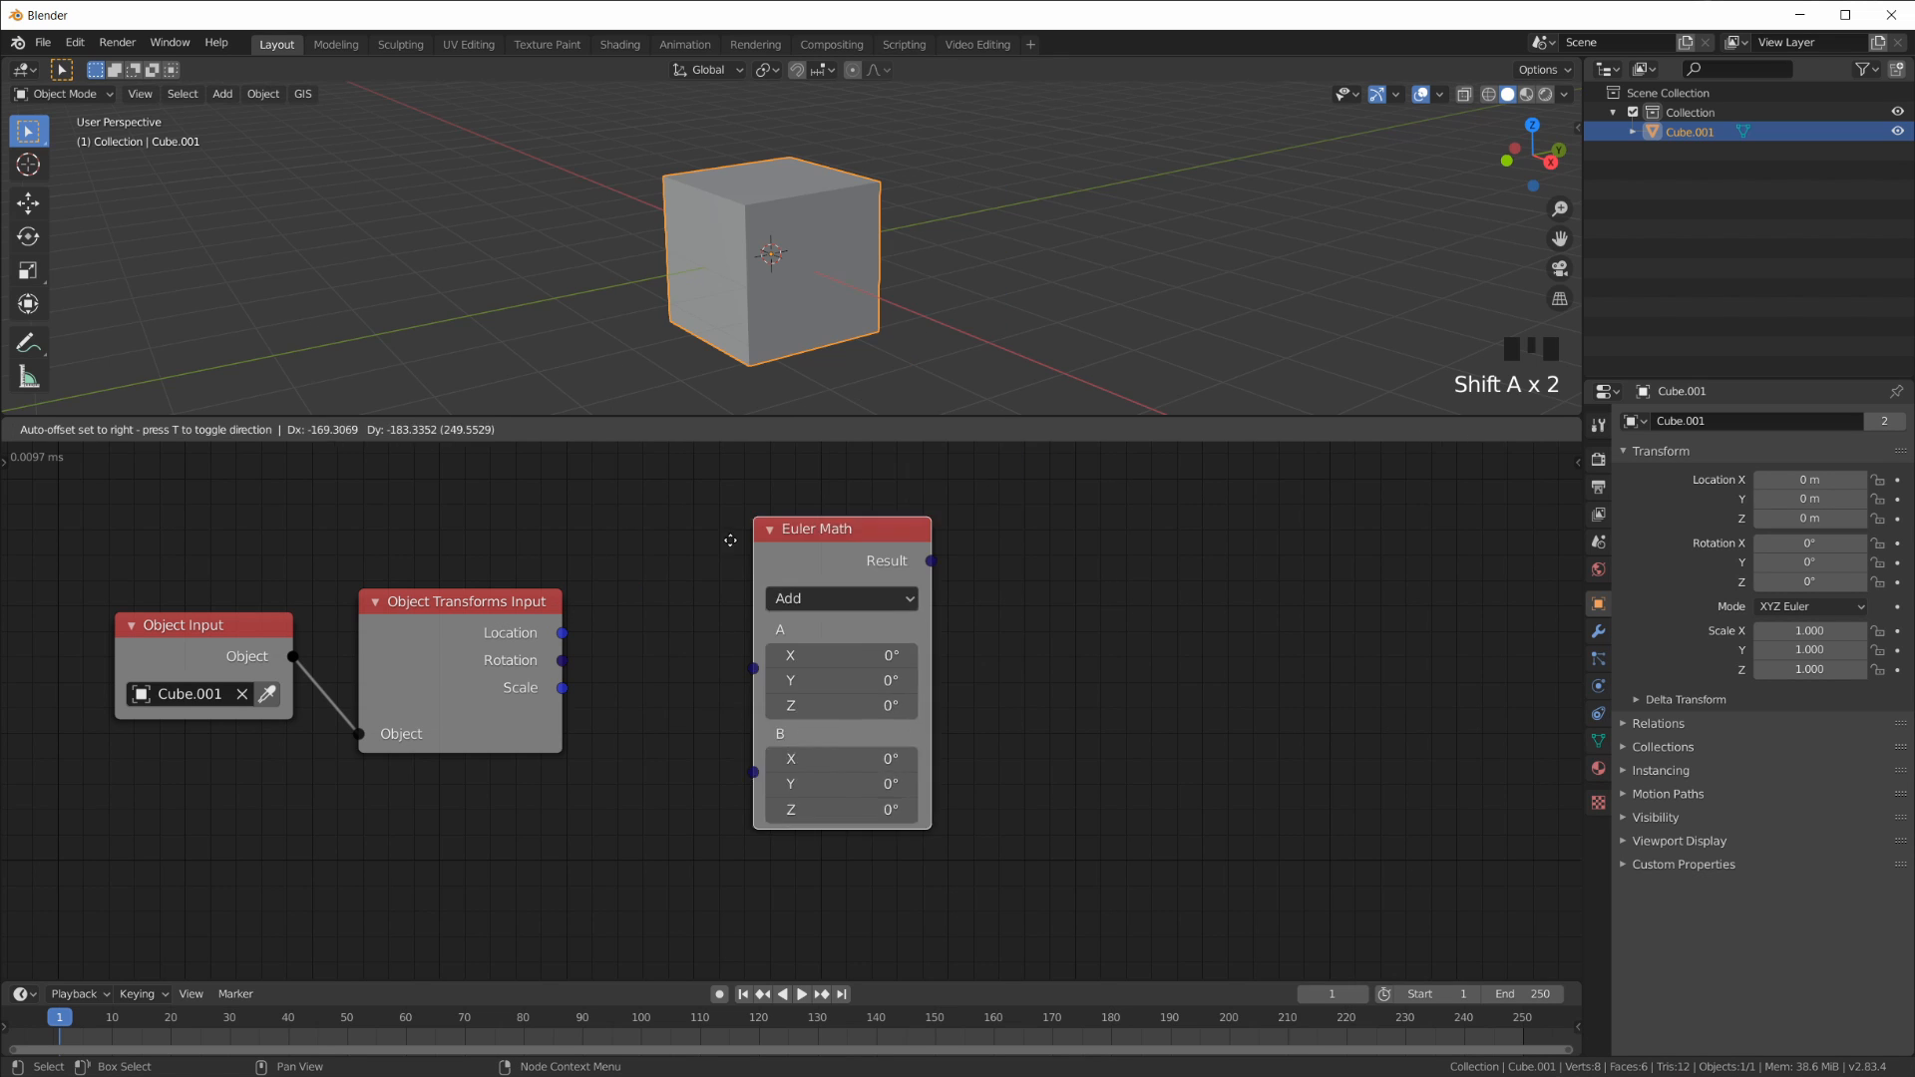
pyautogui.click(738, 682)
pyautogui.moveTo(561, 663); pyautogui.dragTo(658, 655)
pyautogui.moveTo(725, 553); pyautogui.dragTo(721, 583)
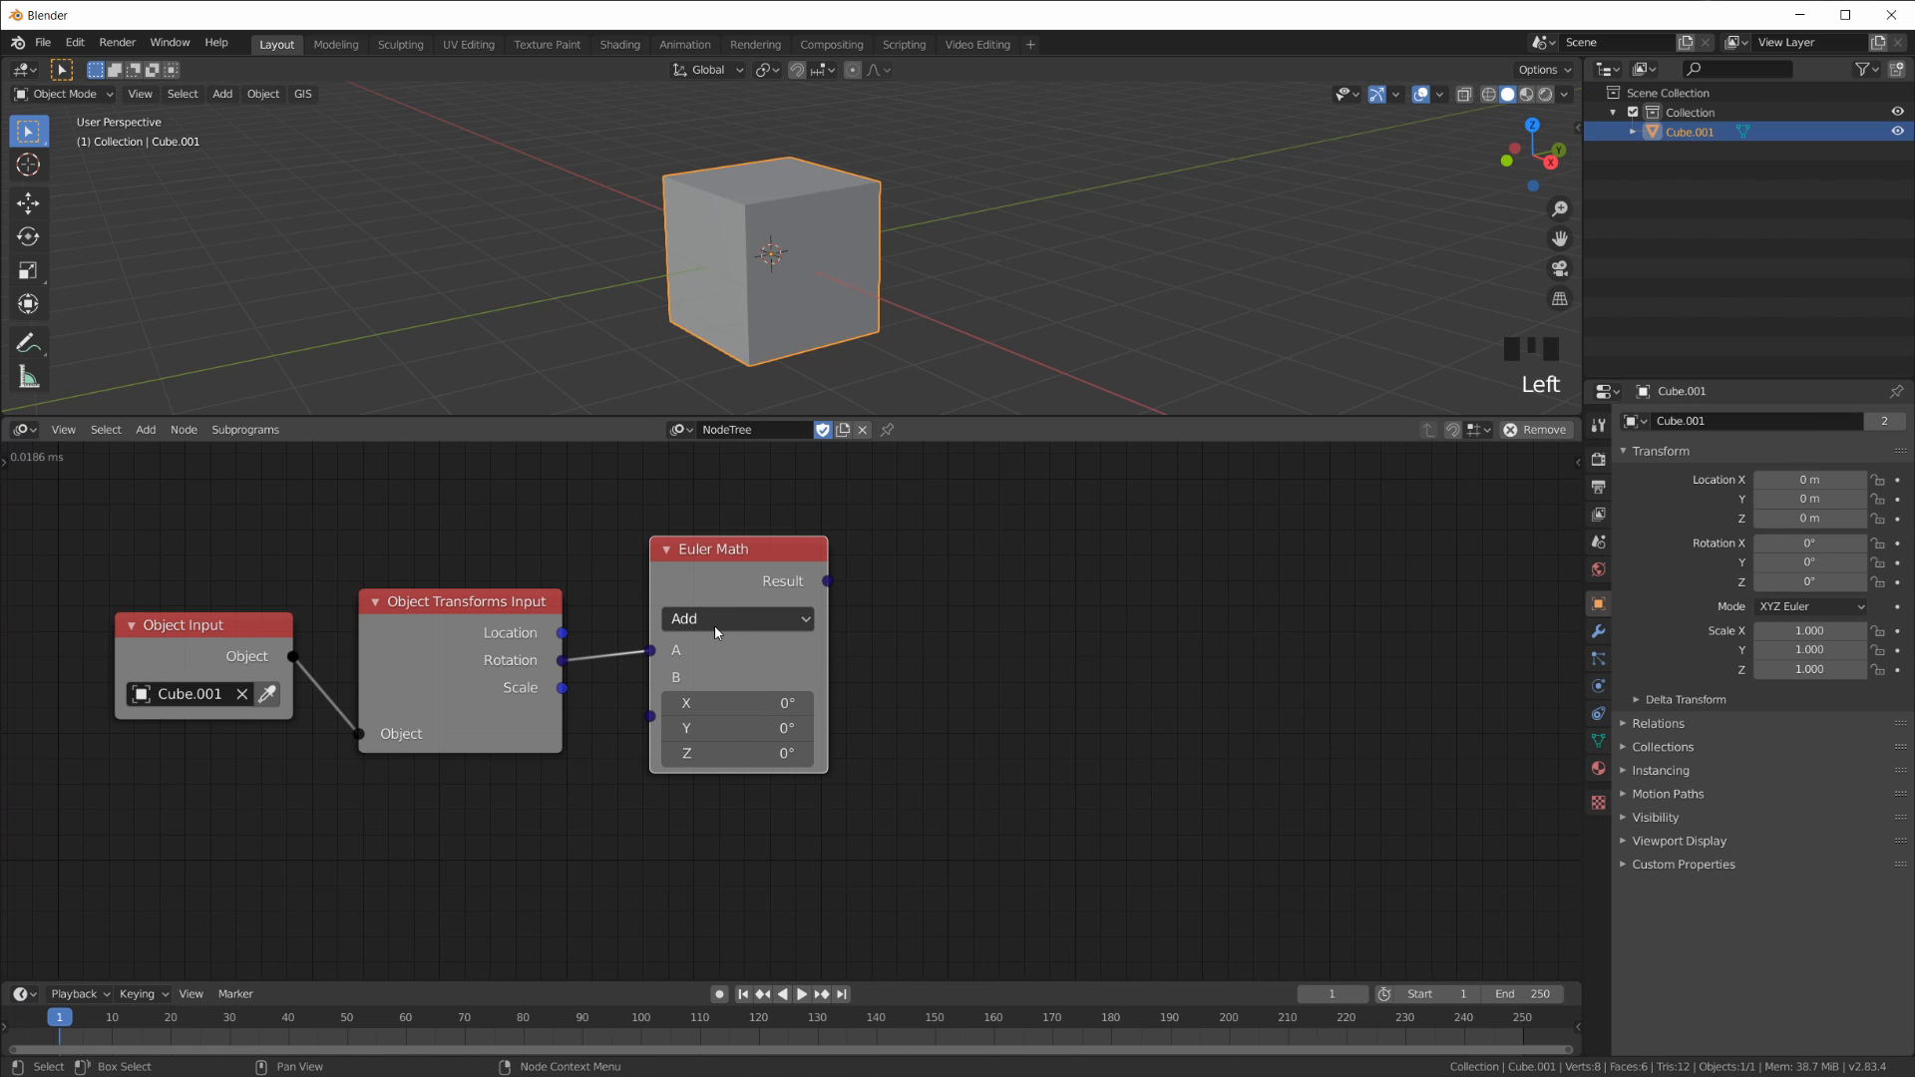
# Step: Set the Z value of the Euler Math node's B input to 1°
pyautogui.click(739, 754)
pyautogui.write('1')
pyautogui.doubleClick(778, 675)
pyautogui.moveTo(750, 553); pyautogui.dragTo(773, 559)
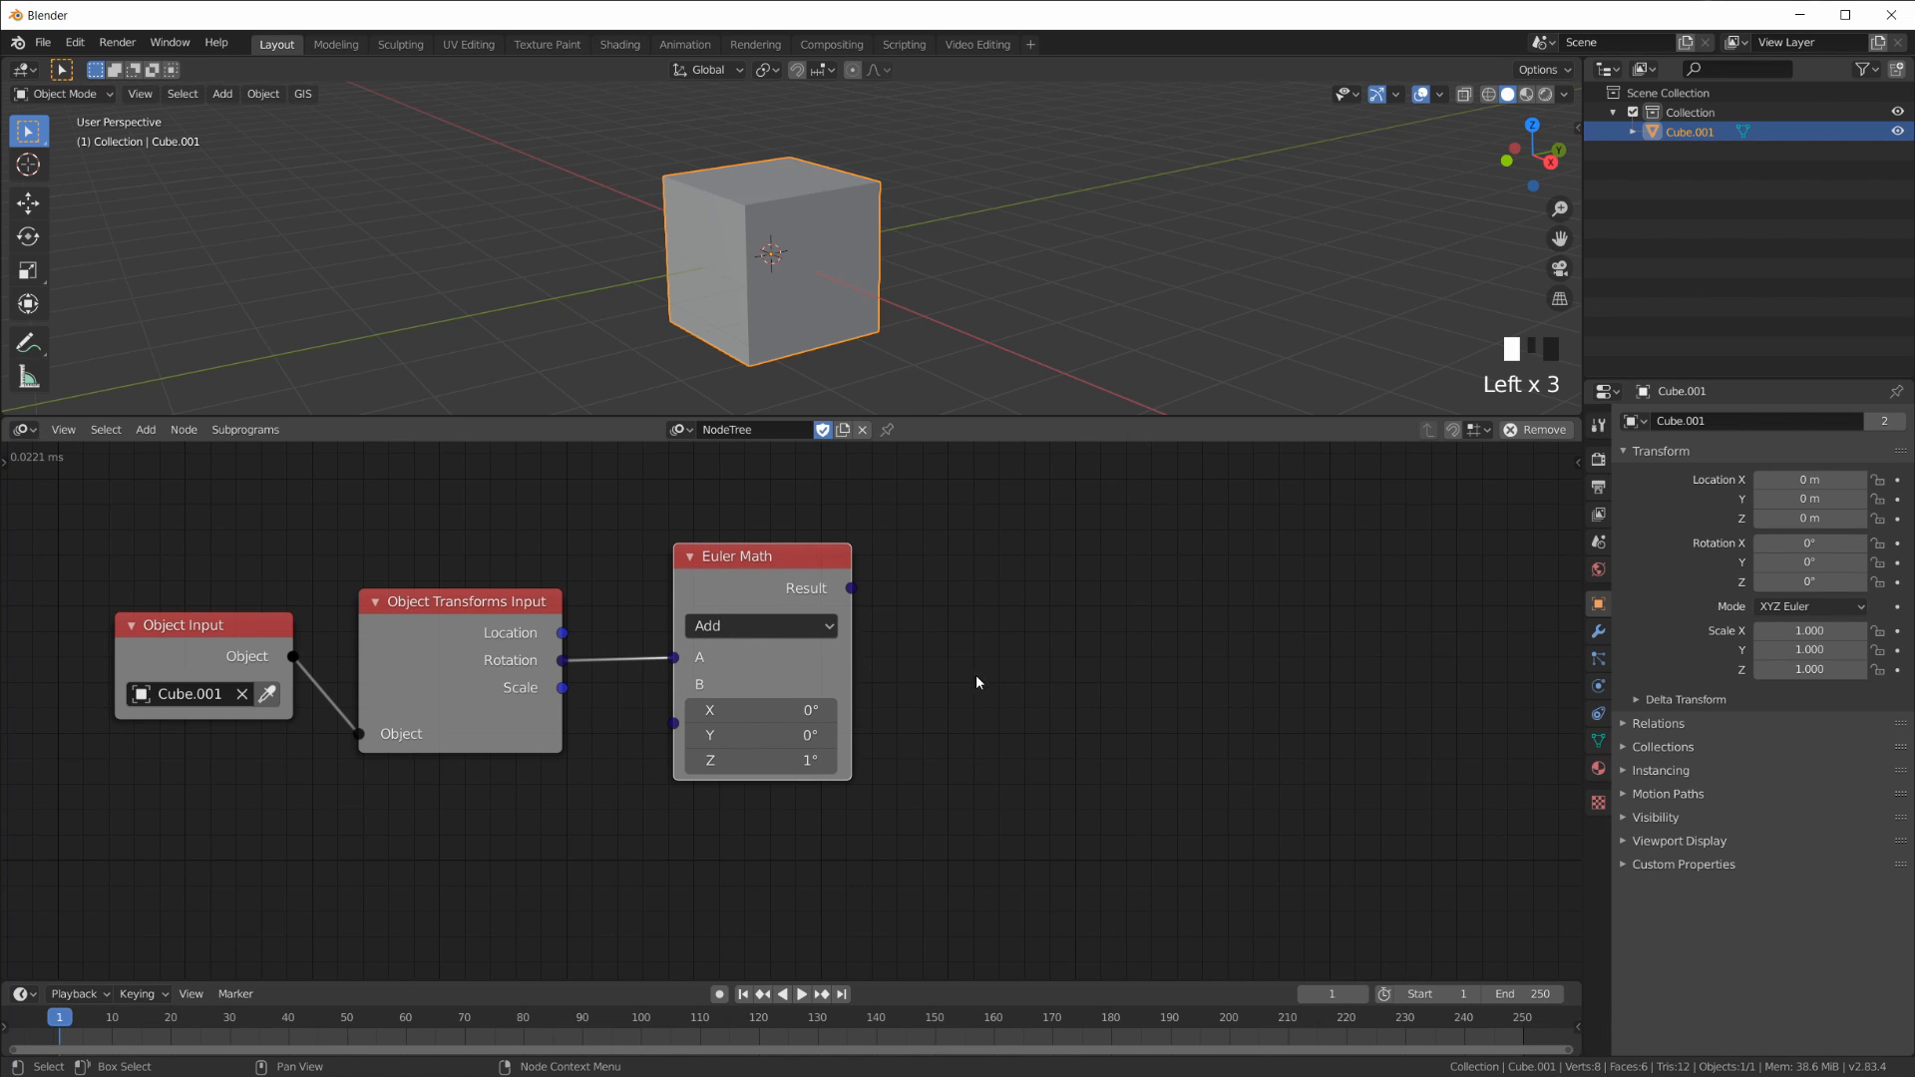
pyautogui.moveTo(778, 760); pyautogui.dragTo(718, 761)
pyautogui.rightClick(768, 760)
pyautogui.click(991, 744)
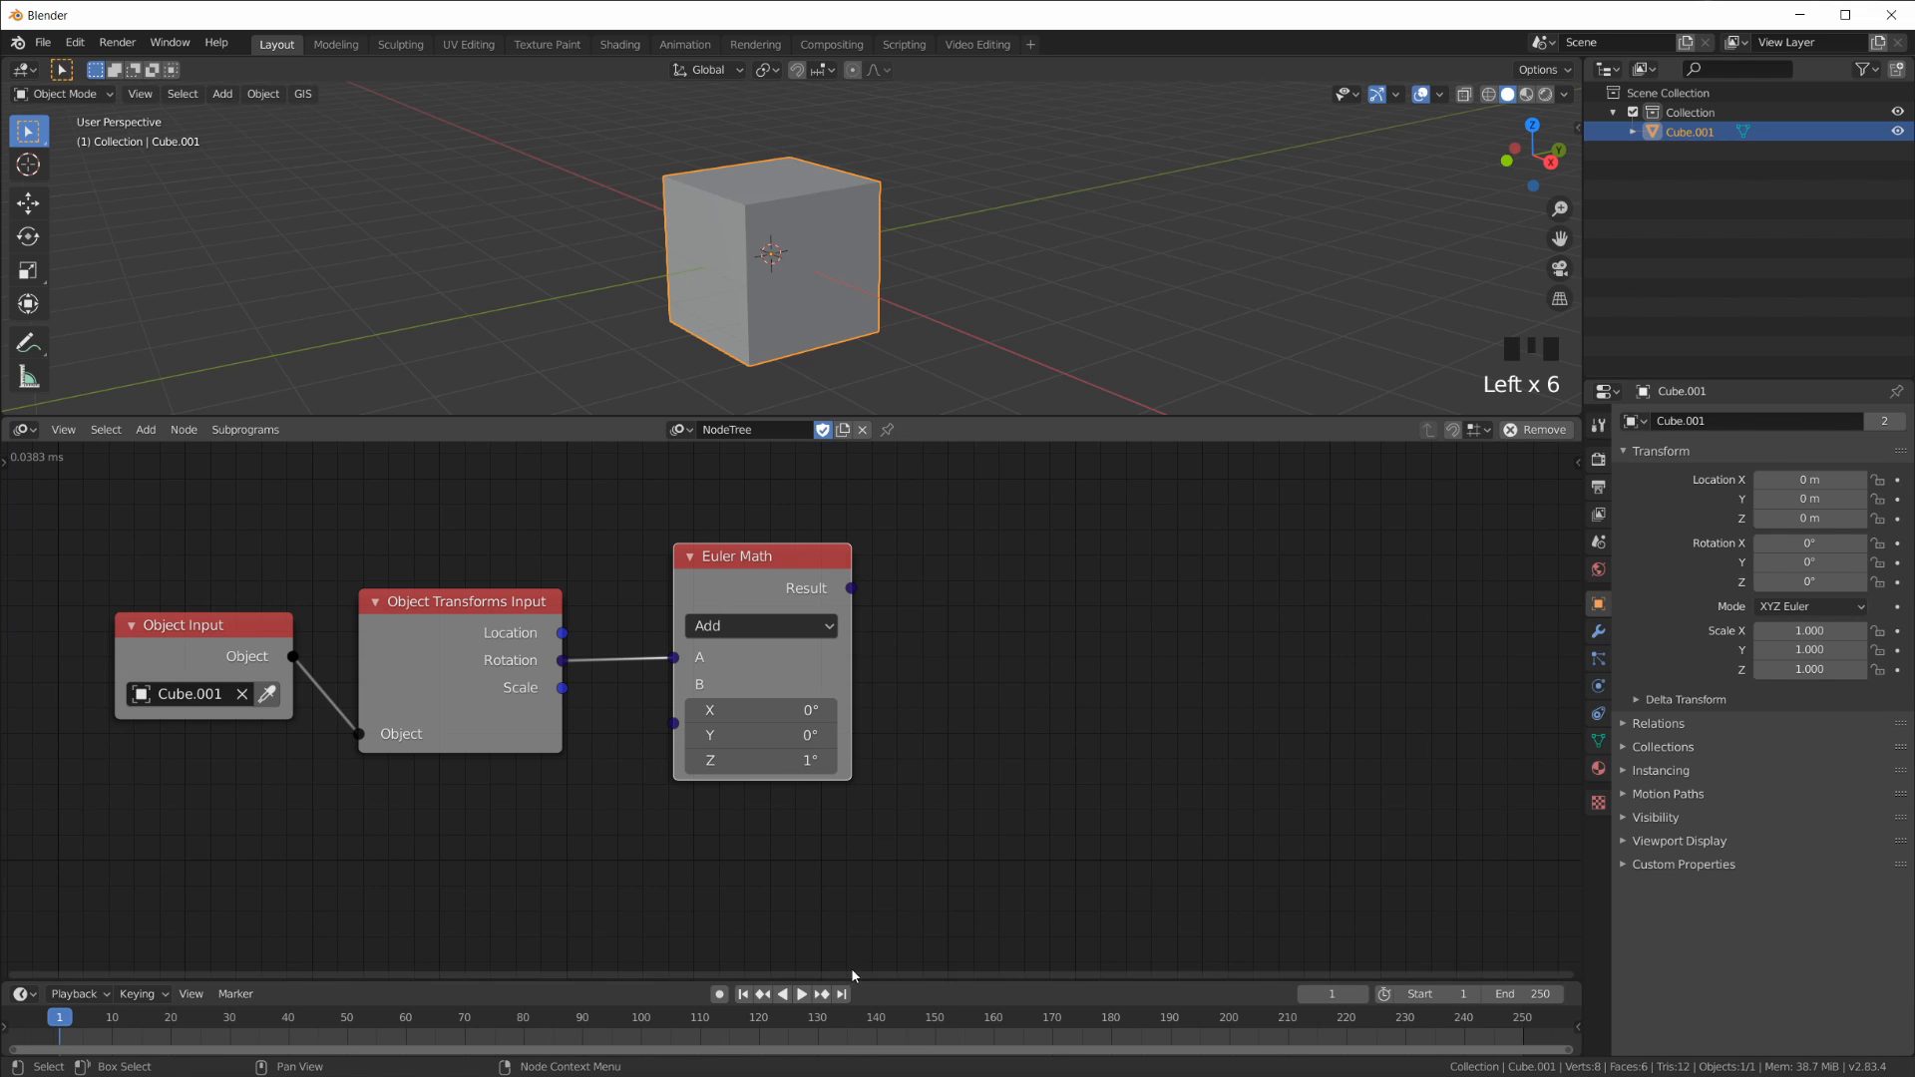
# Step: Play the animation briefly, stop it and return to the first frame
pyautogui.click(803, 994)
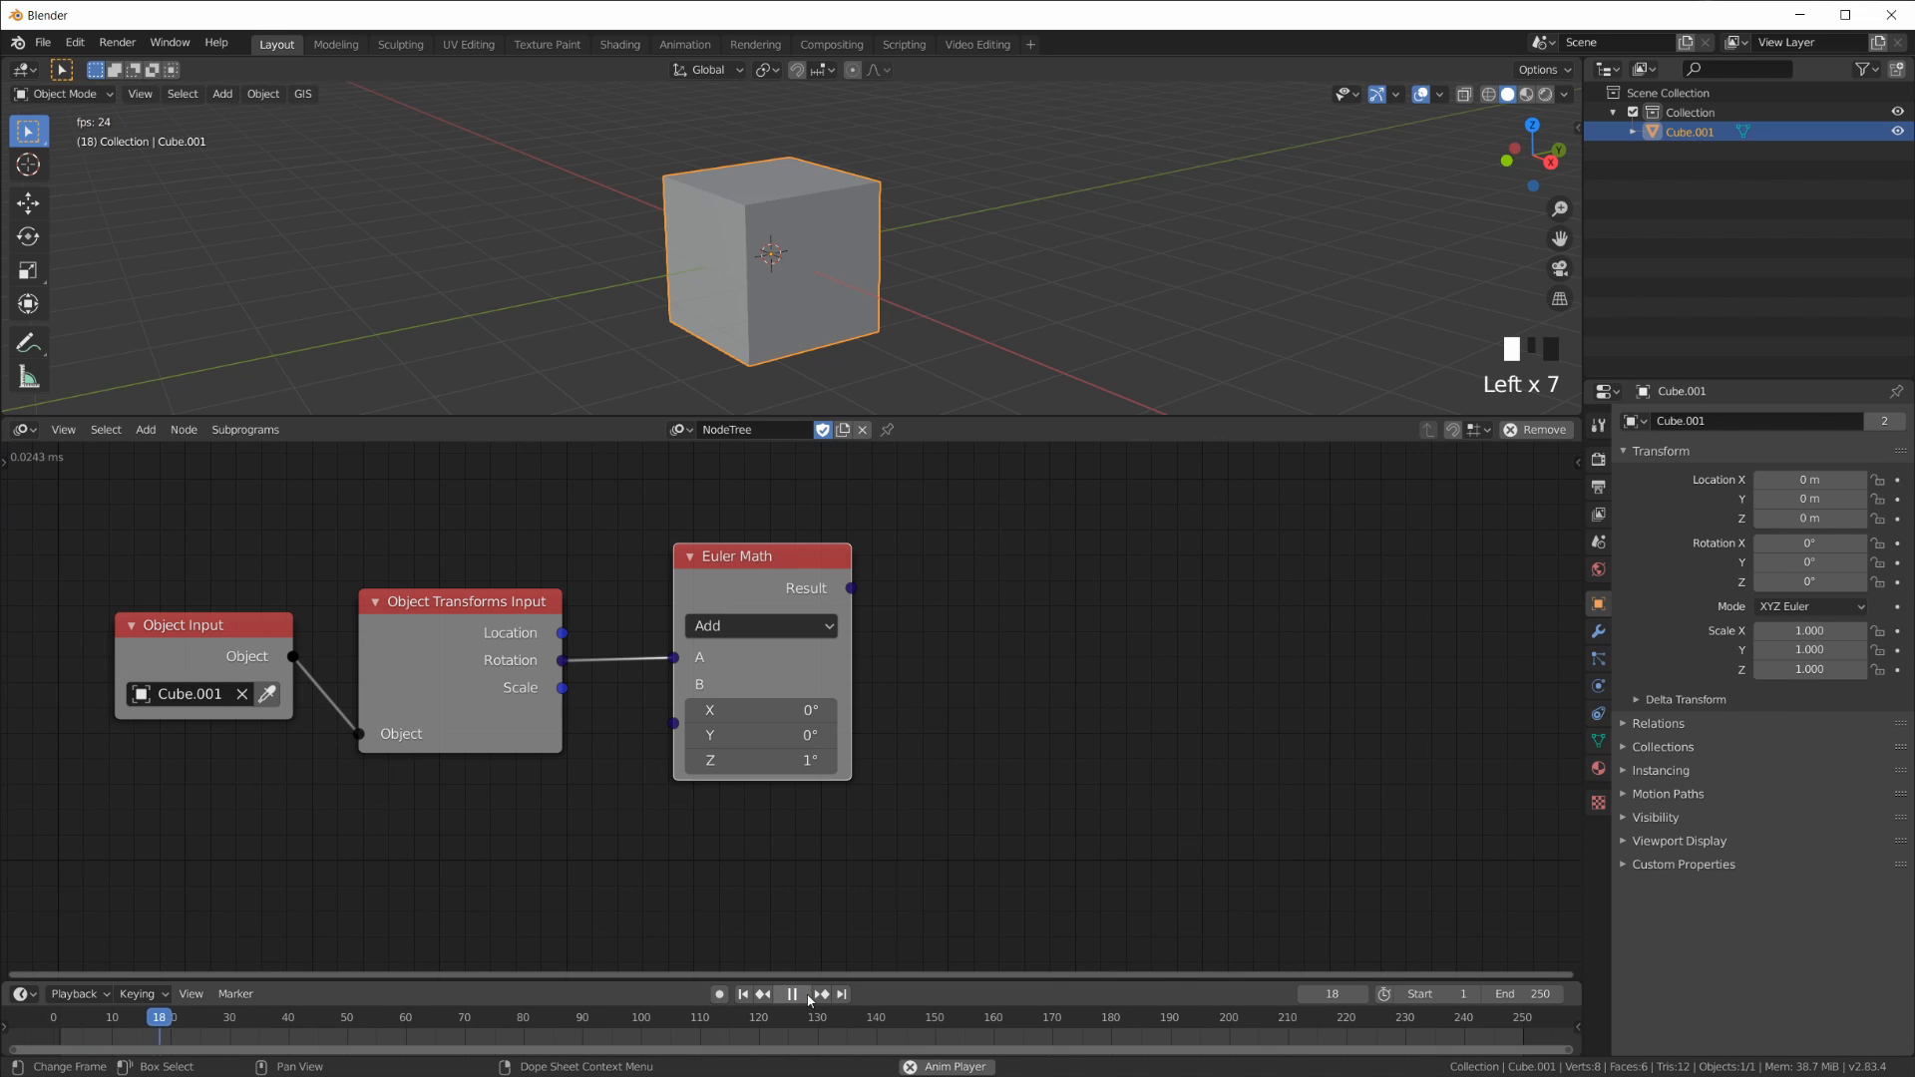
pyautogui.click(798, 995)
pyautogui.click(743, 995)
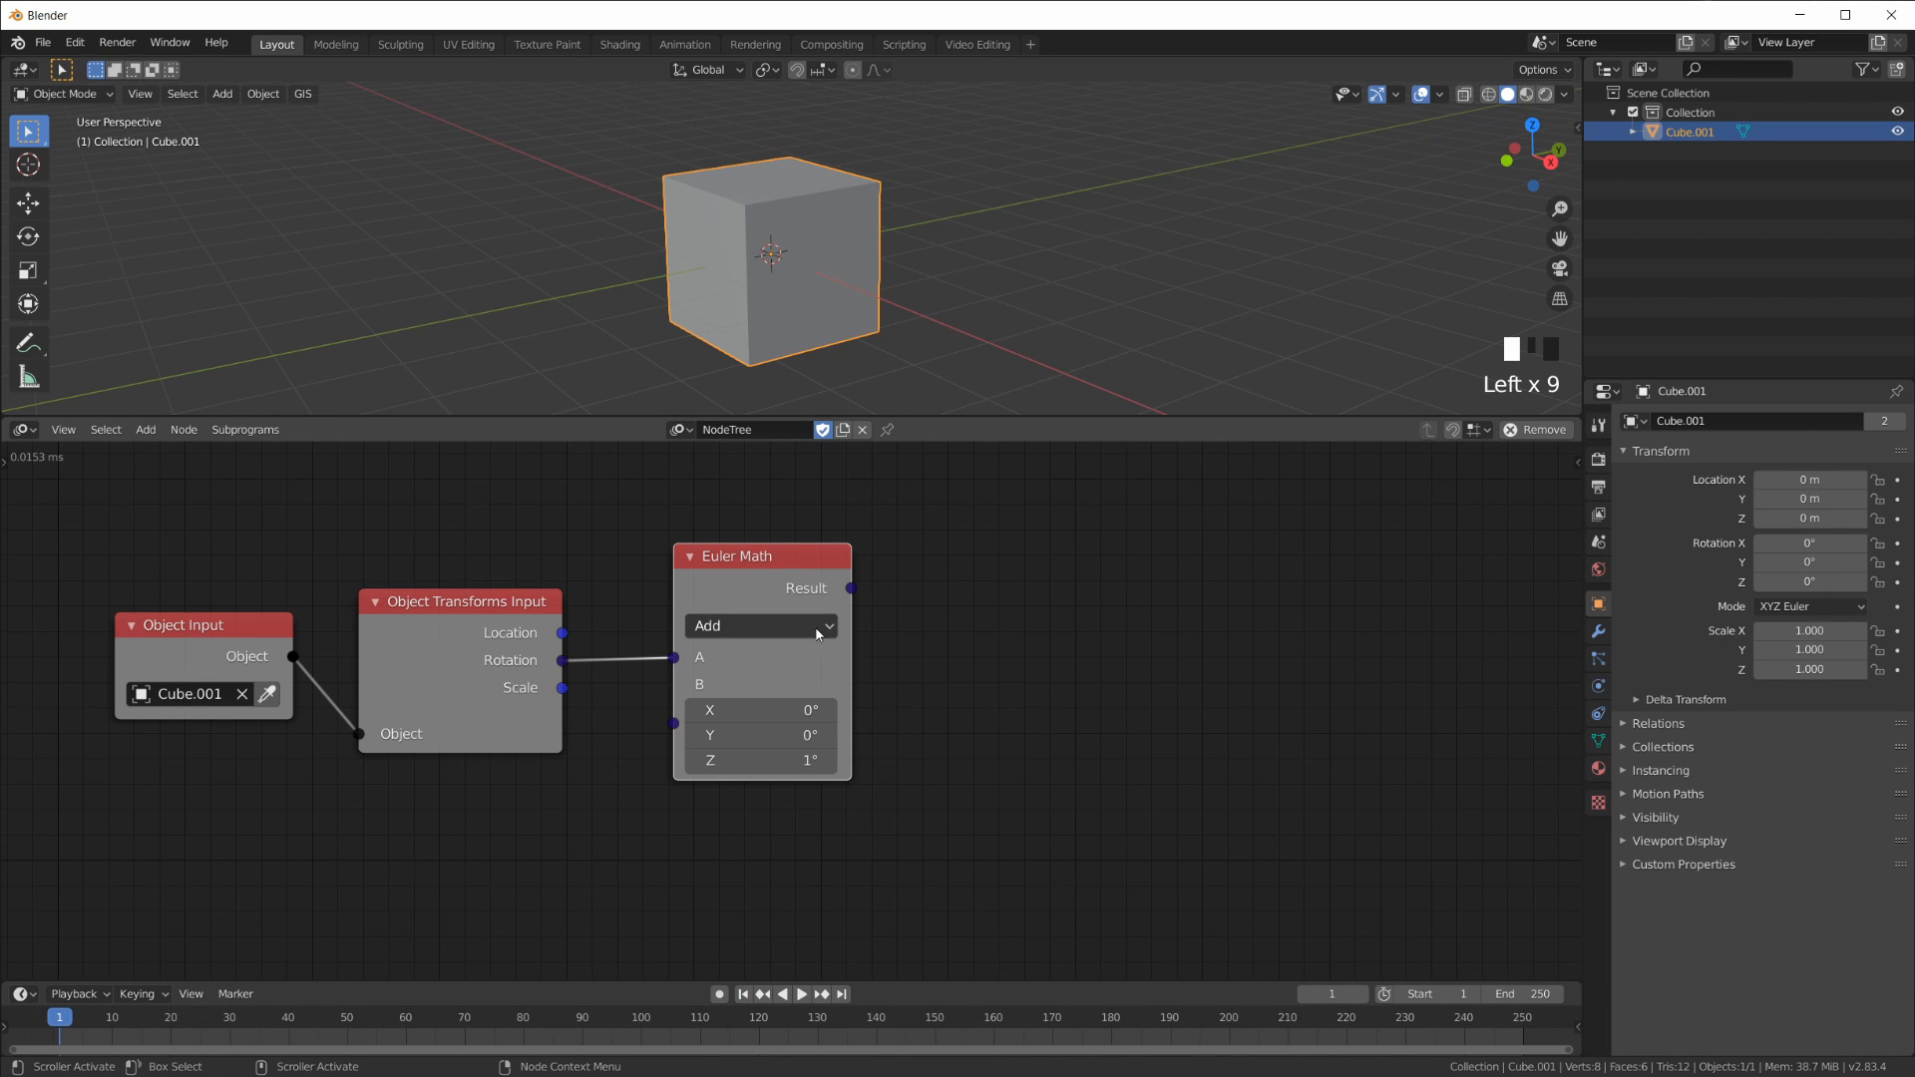
# Step: Reposition the Object Transforms Input and Euler Math nodes slightly to space them out
pyautogui.moveTo(449, 612); pyautogui.dragTo(460, 612)
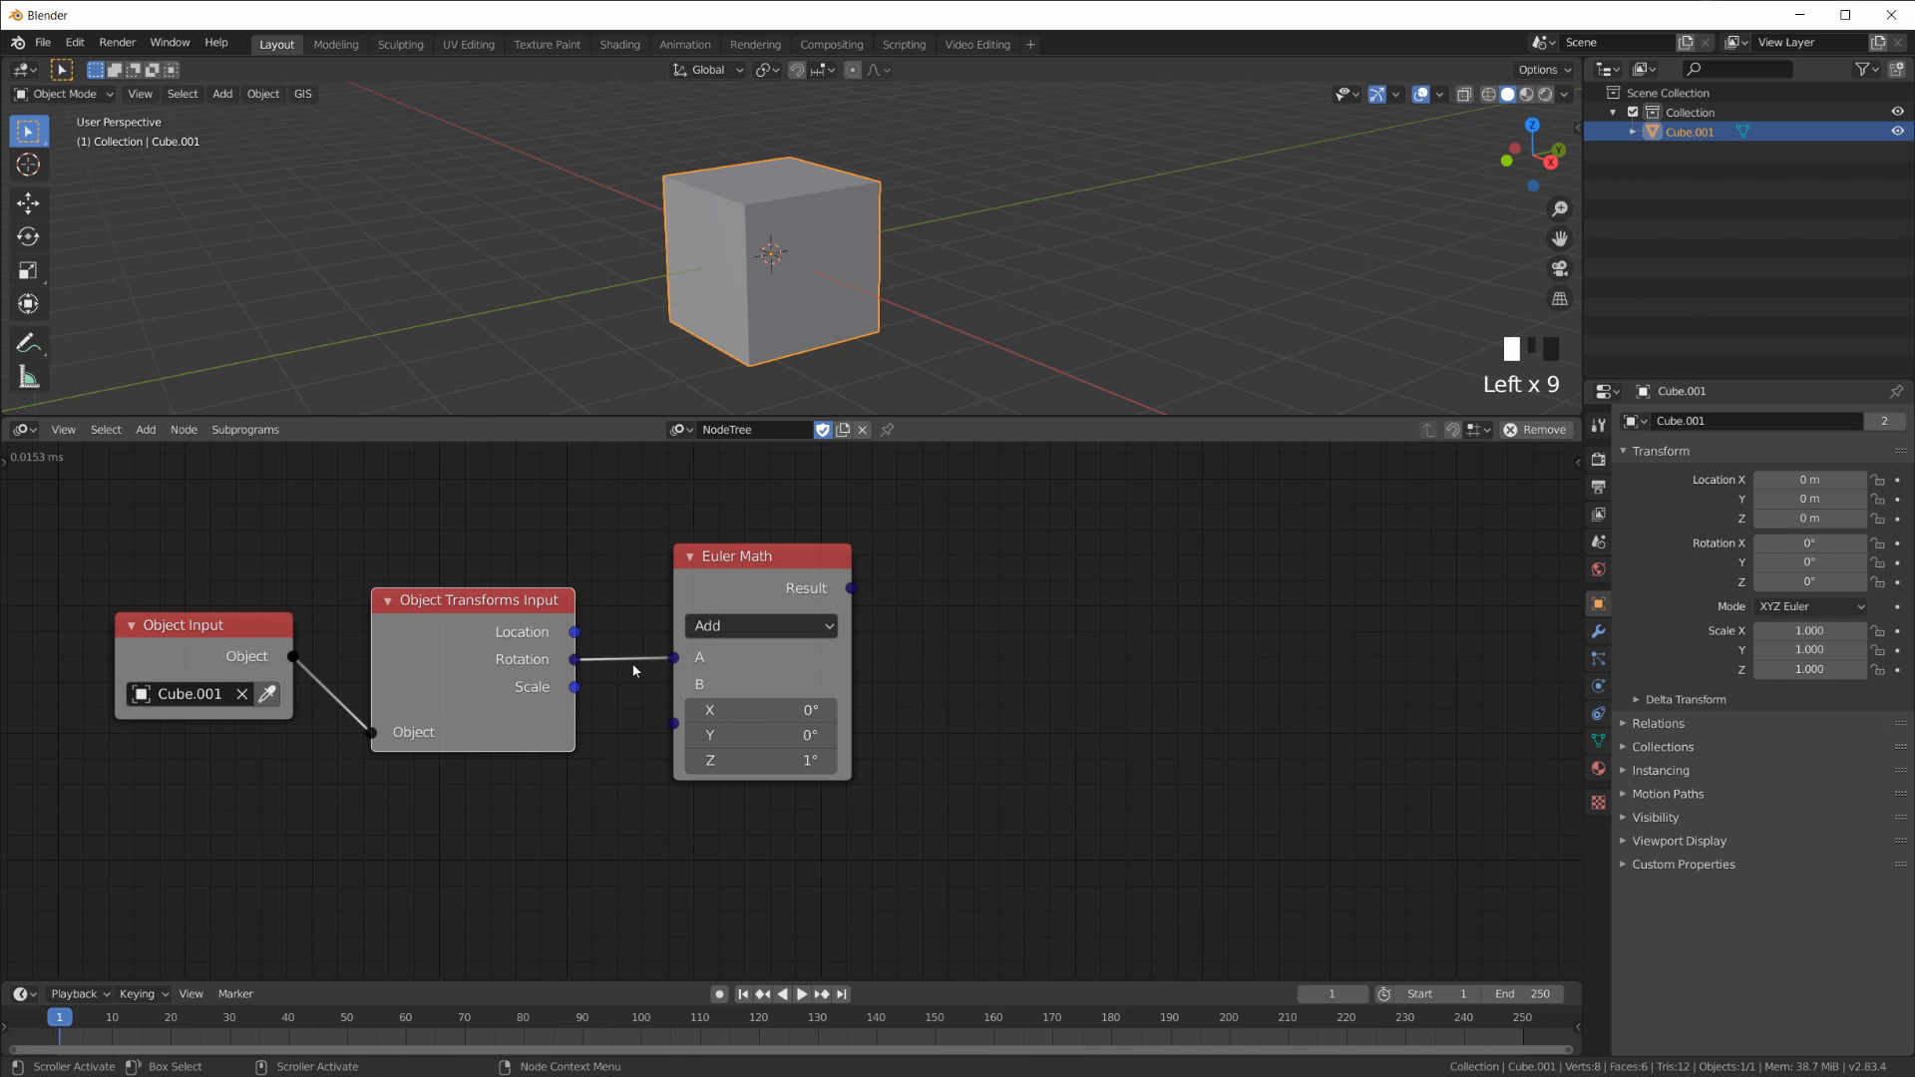
pyautogui.moveTo(734, 668); pyautogui.dragTo(737, 655)
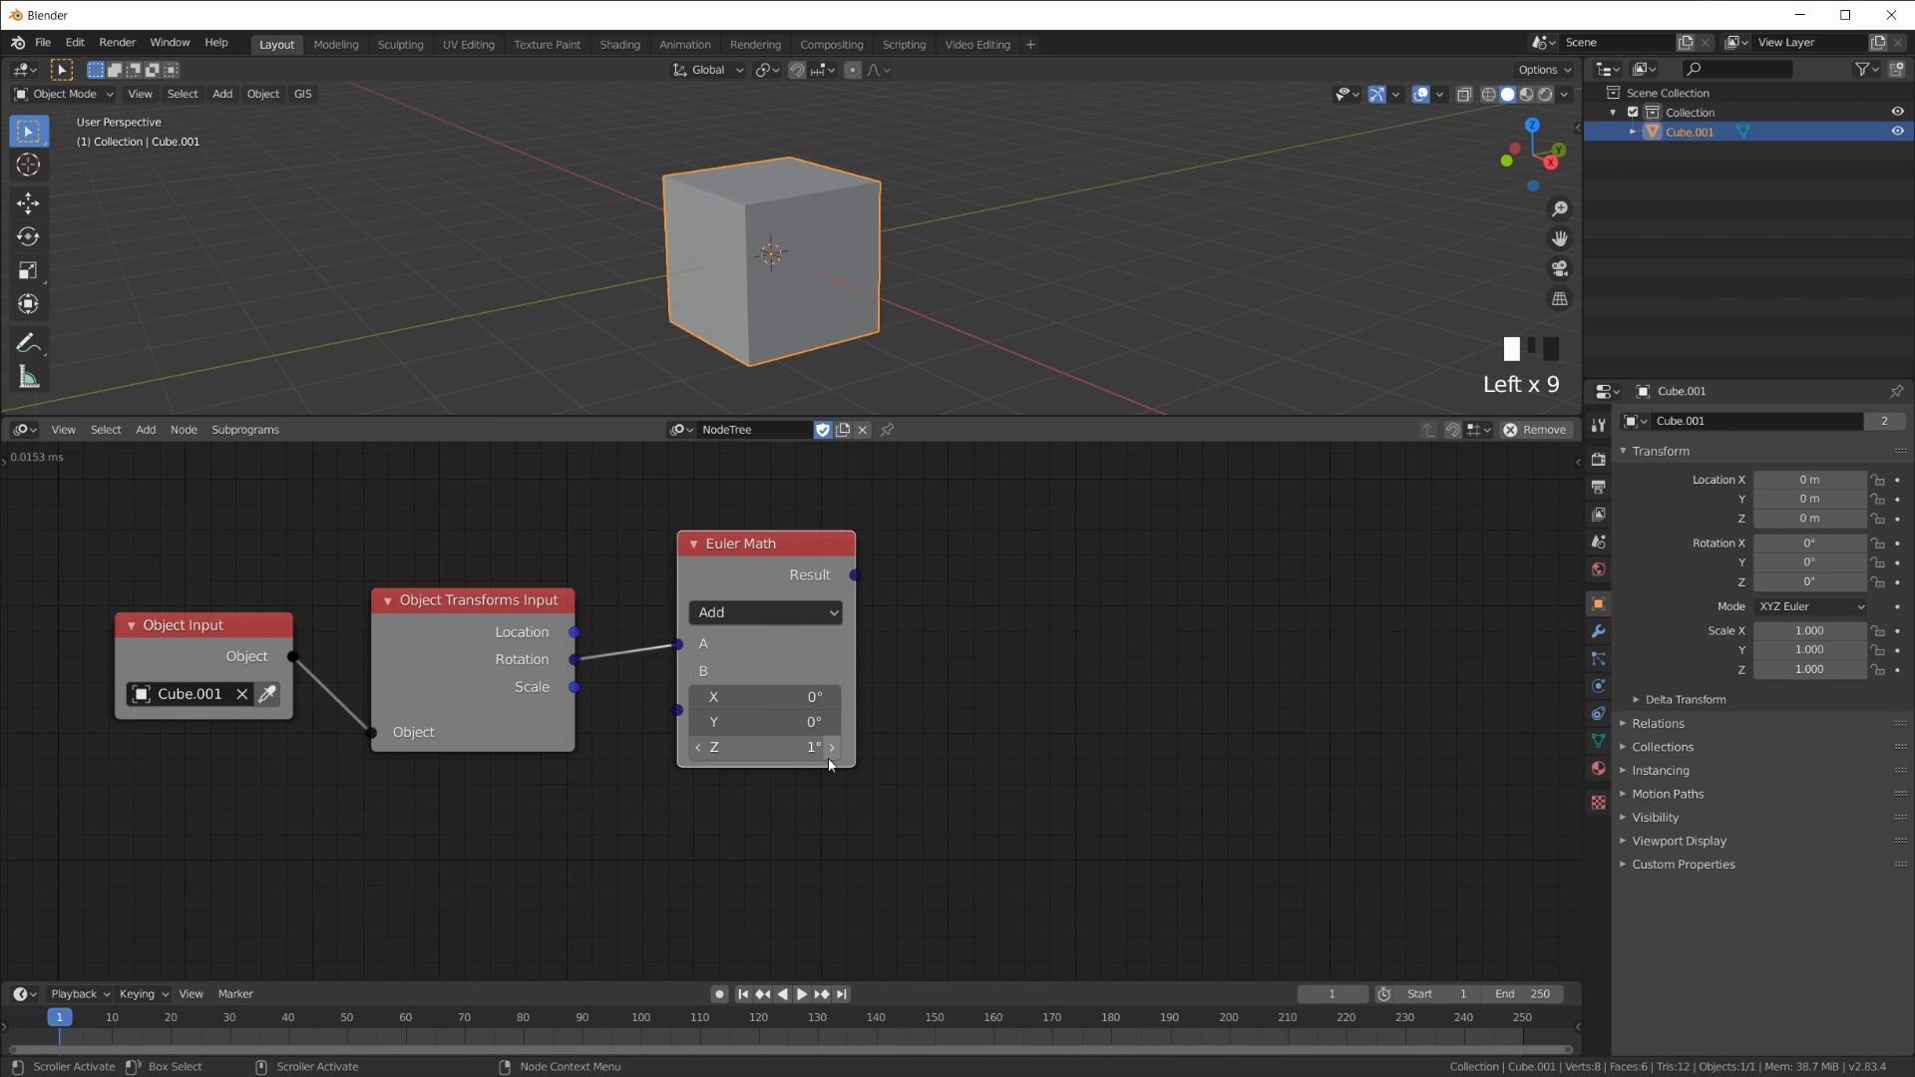
pyautogui.moveTo(853, 577); pyautogui.dragTo(988, 613)
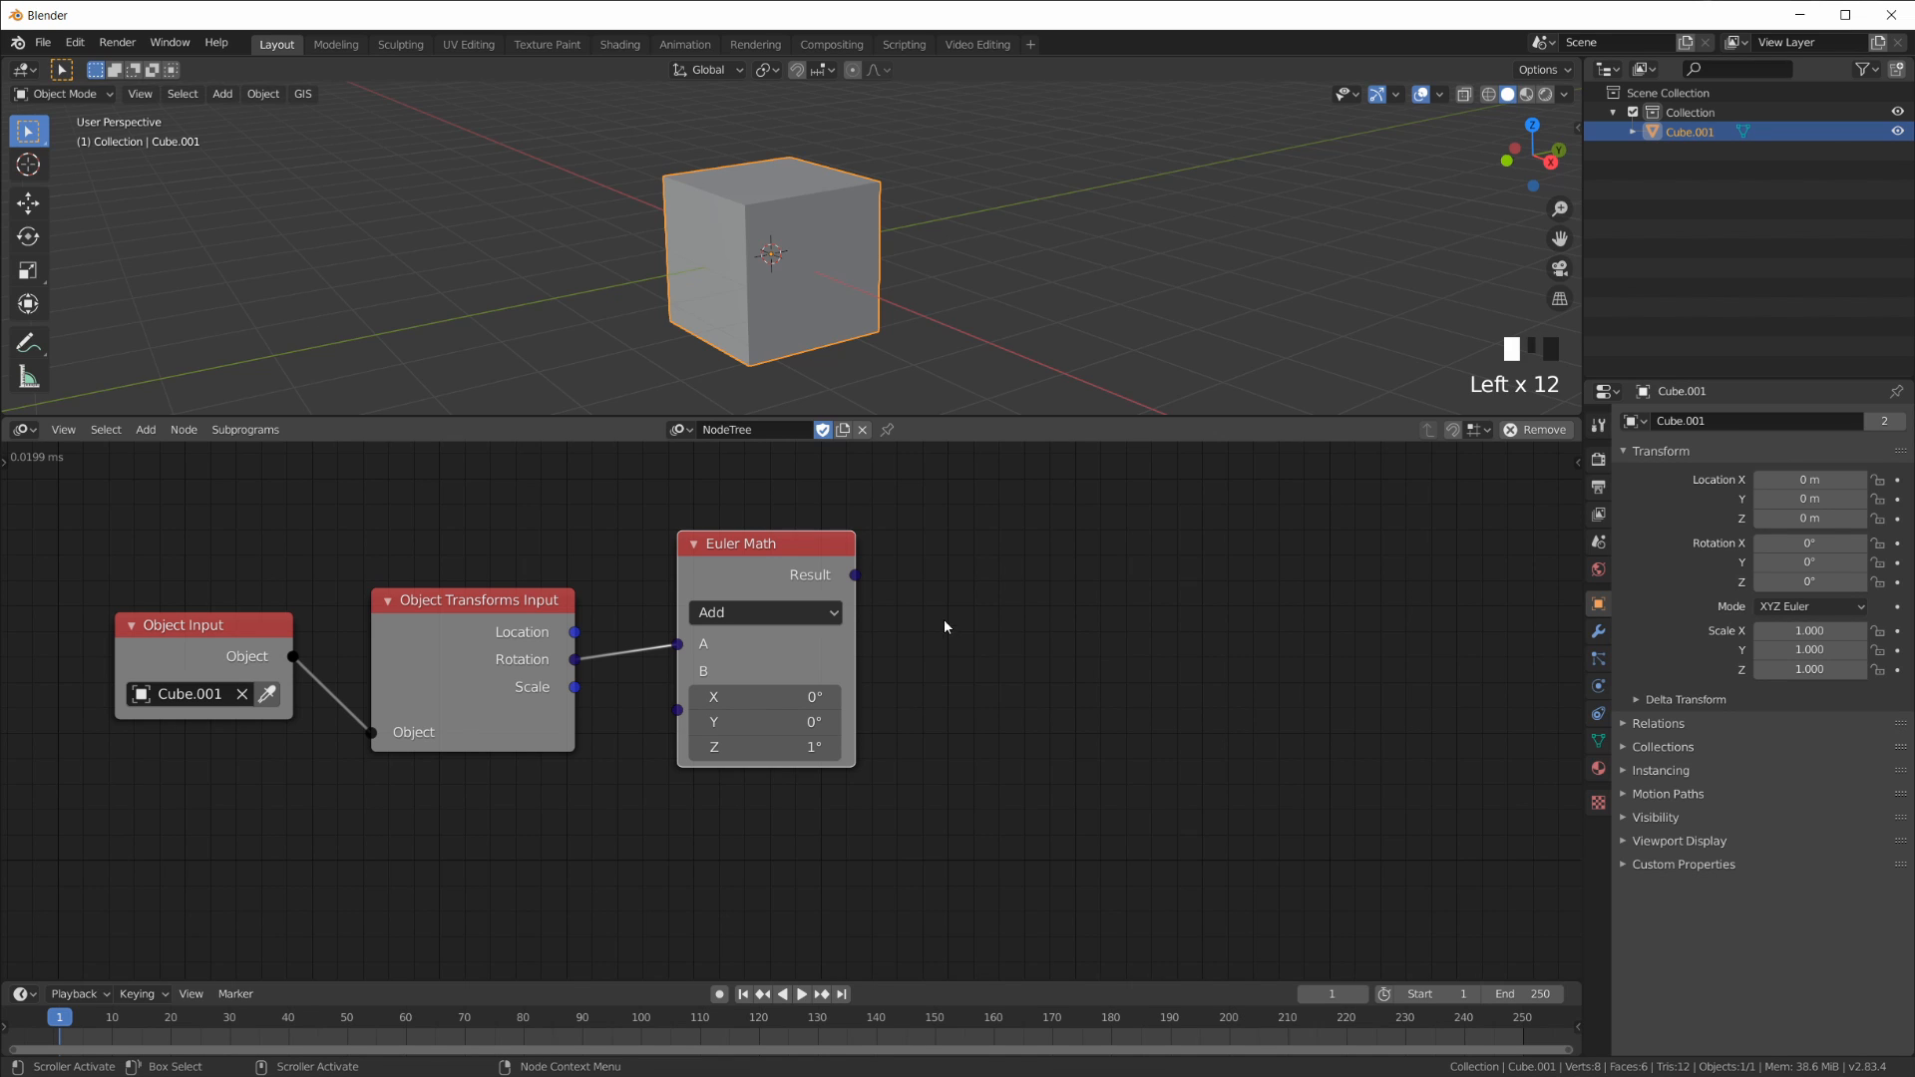
pyautogui.hotkey('shift', 'a')
pyautogui.press('Escape')
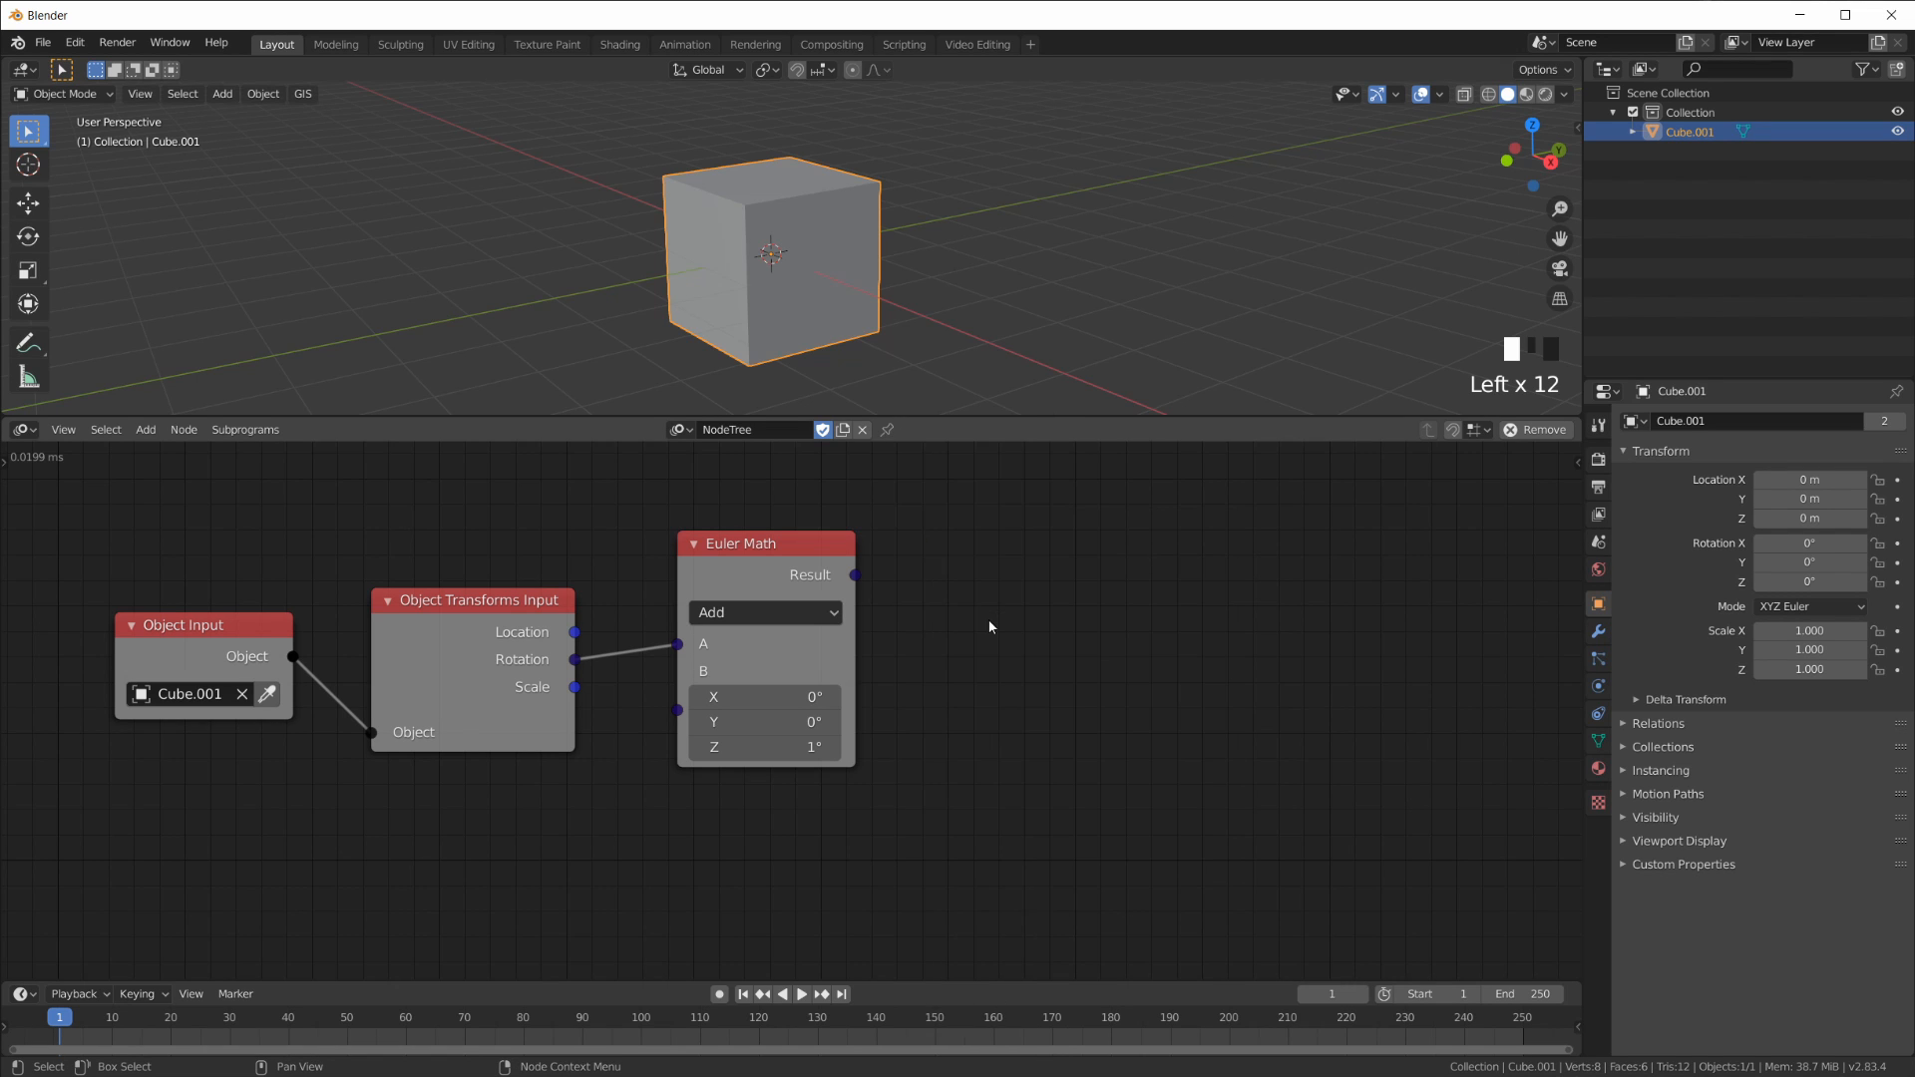
# Step: Add an Object Transforms Output node beside the Euler Math node
pyautogui.hotkey('shift', 'a')
pyautogui.moveTo(948, 677)
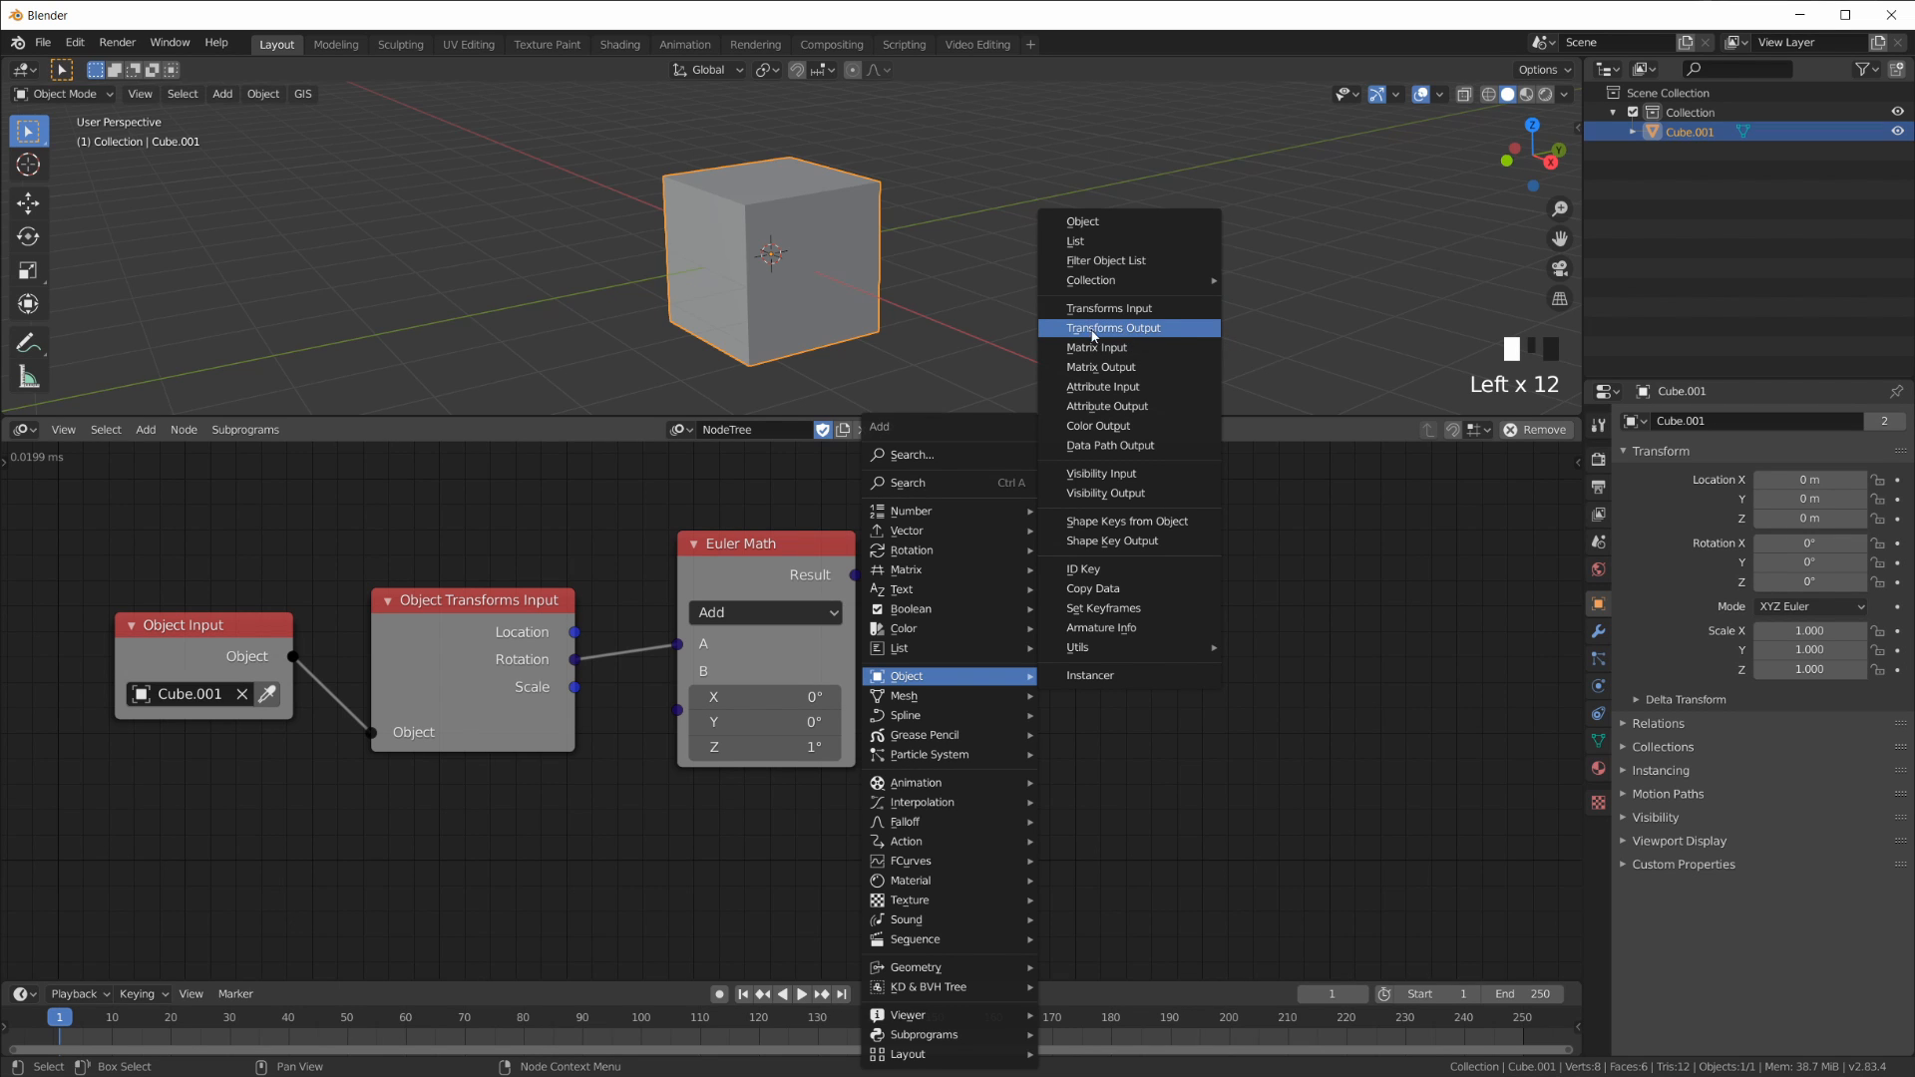
pyautogui.click(1168, 336)
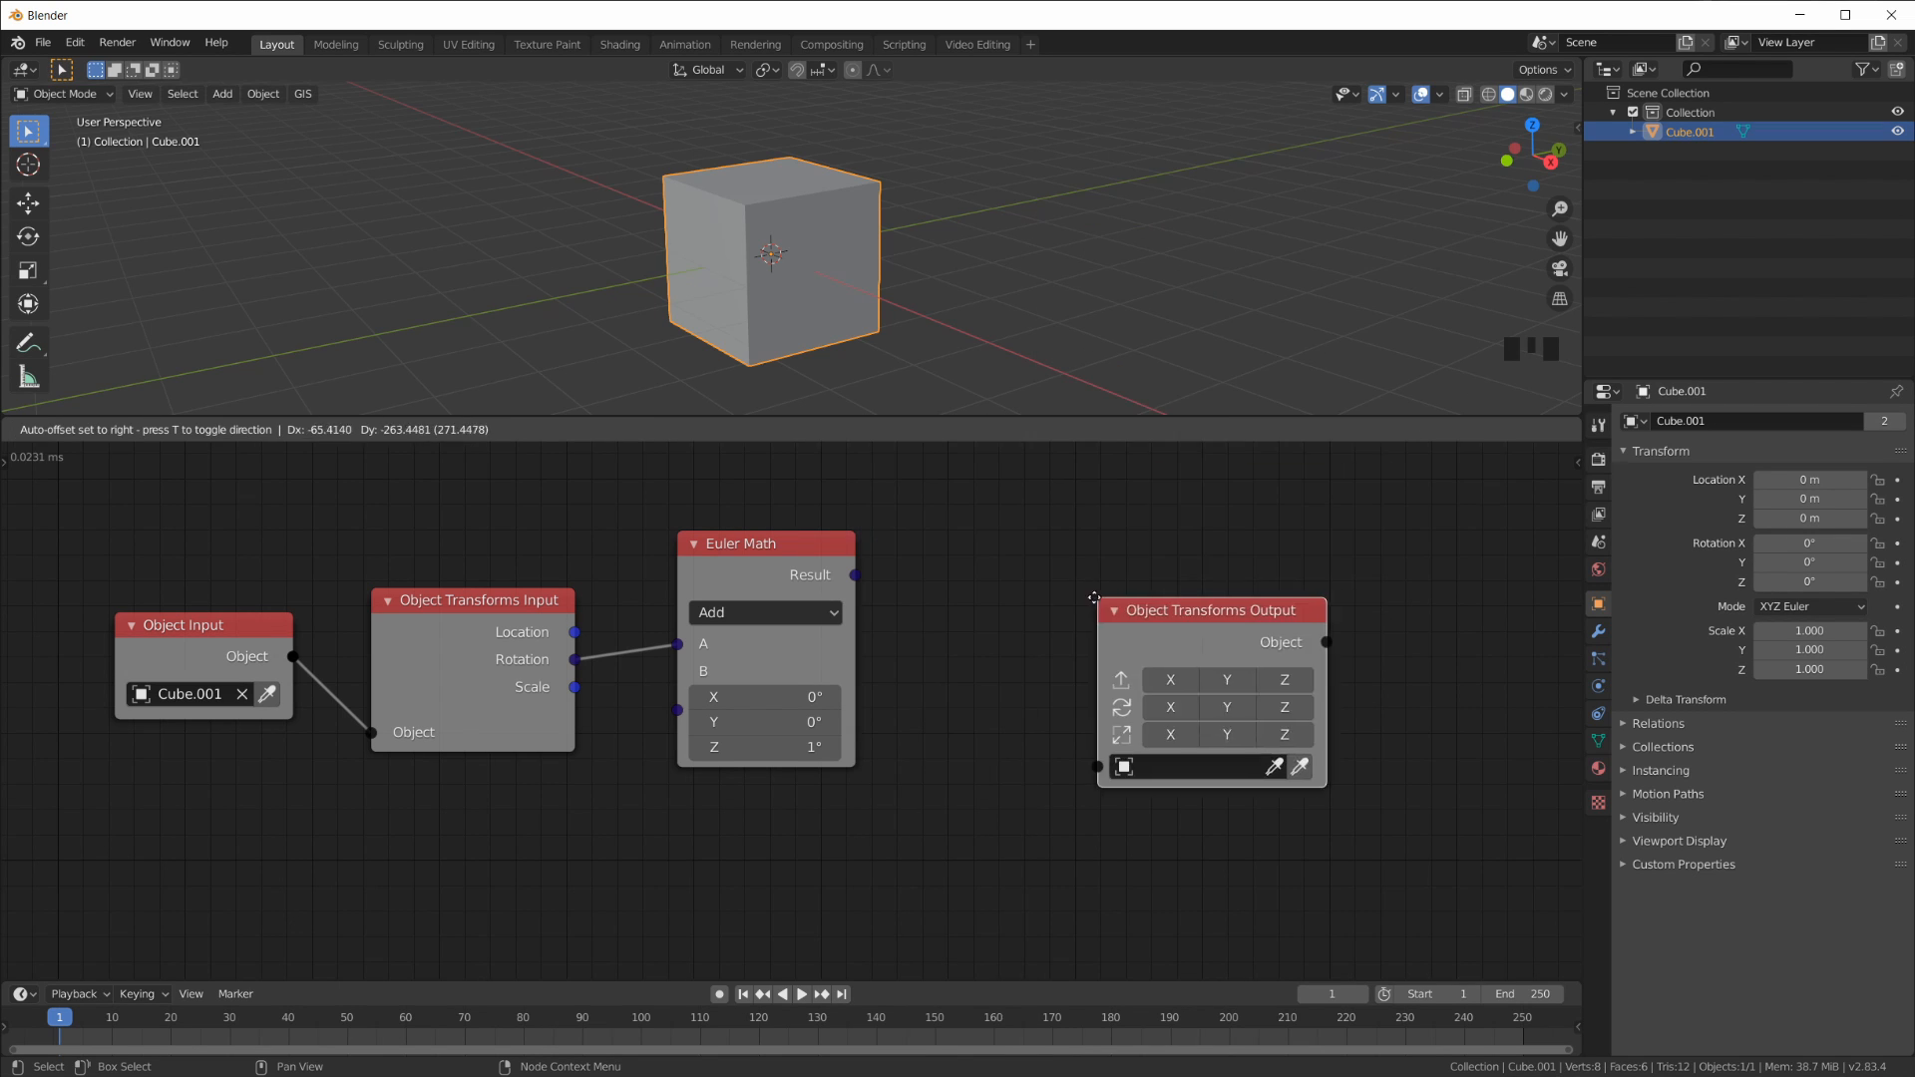
pyautogui.click(1113, 567)
pyautogui.moveTo(1113, 566); pyautogui.dragTo(1058, 550)
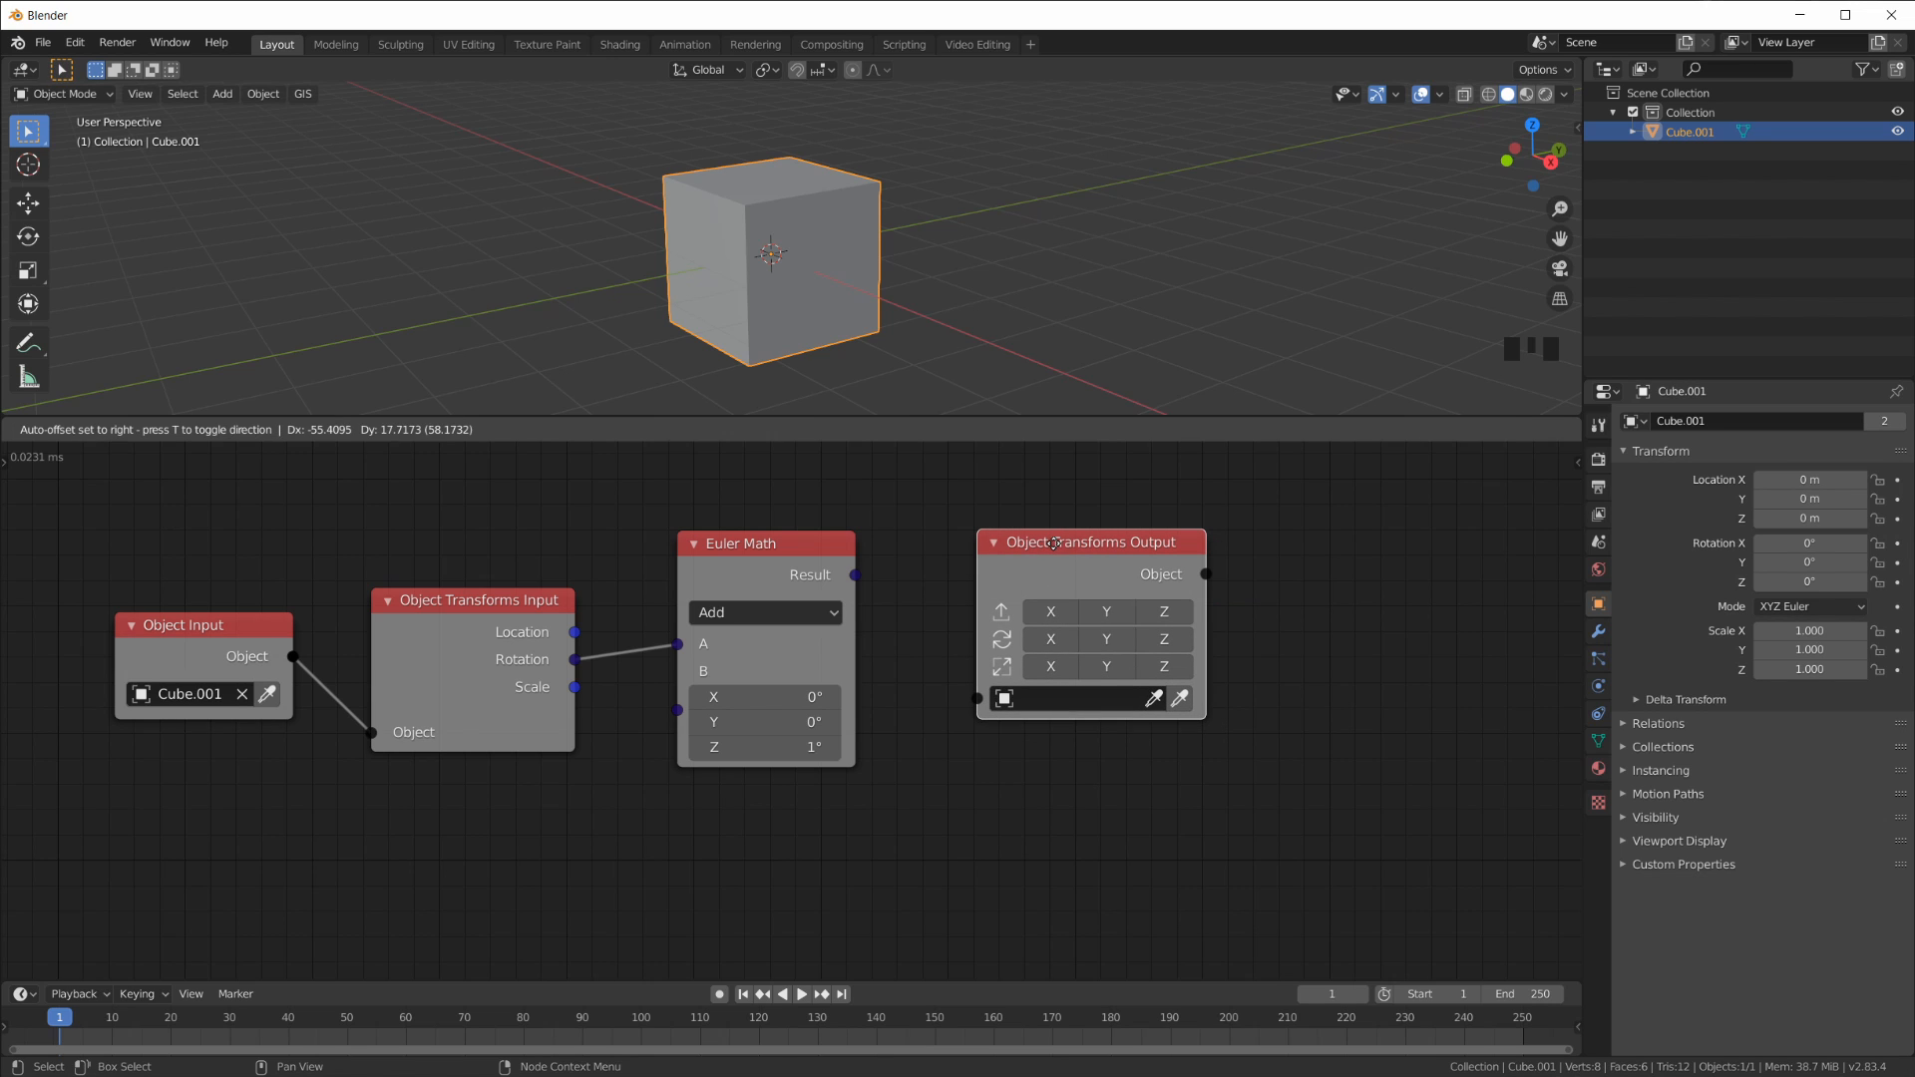
# Step: Enable the X, Y and Z rotation axes on the Object Transforms Output node and move it further from Euler Math
pyautogui.moveTo(1051, 640); pyautogui.dragTo(1177, 649)
pyautogui.click(1051, 639)
pyautogui.click(1106, 639)
pyautogui.click(1164, 640)
pyautogui.click(1107, 639)
pyautogui.moveTo(1038, 648); pyautogui.dragTo(1176, 643)
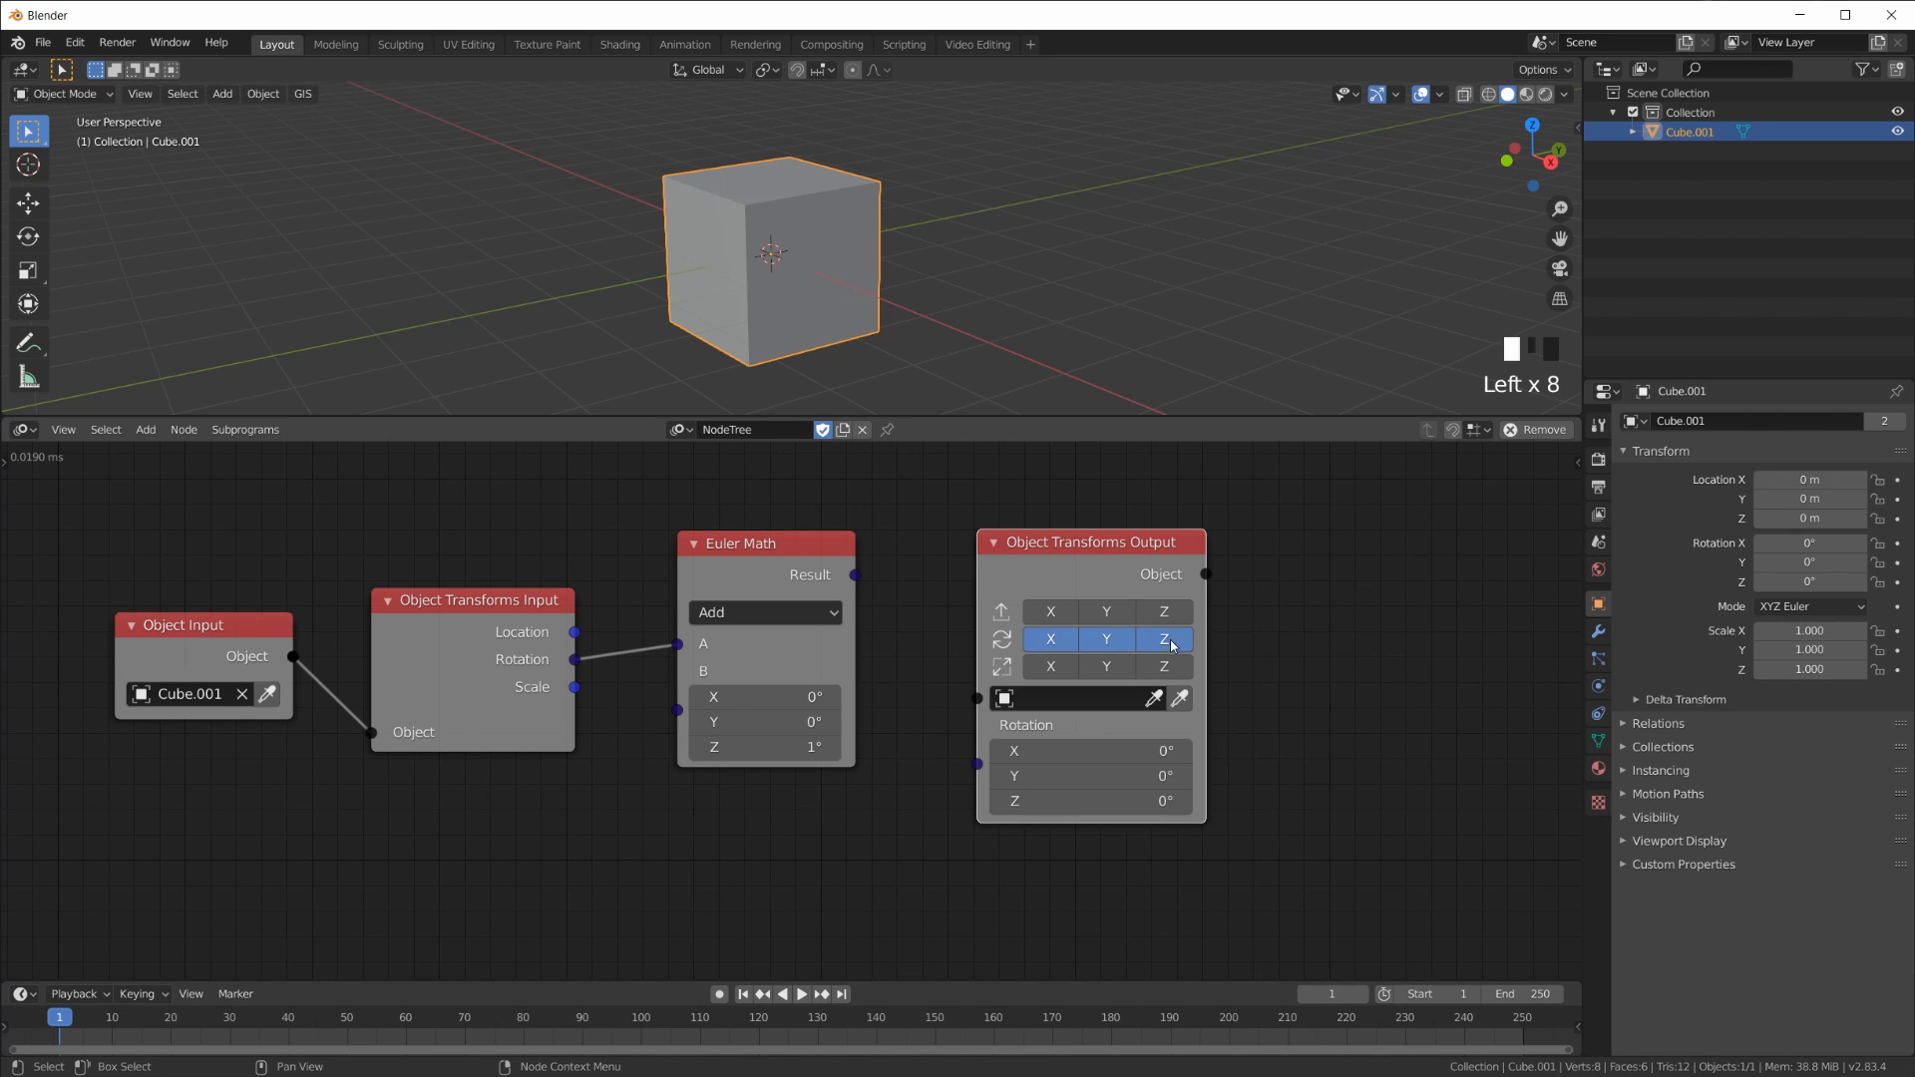
pyautogui.moveTo(1102, 576); pyautogui.dragTo(1118, 557)
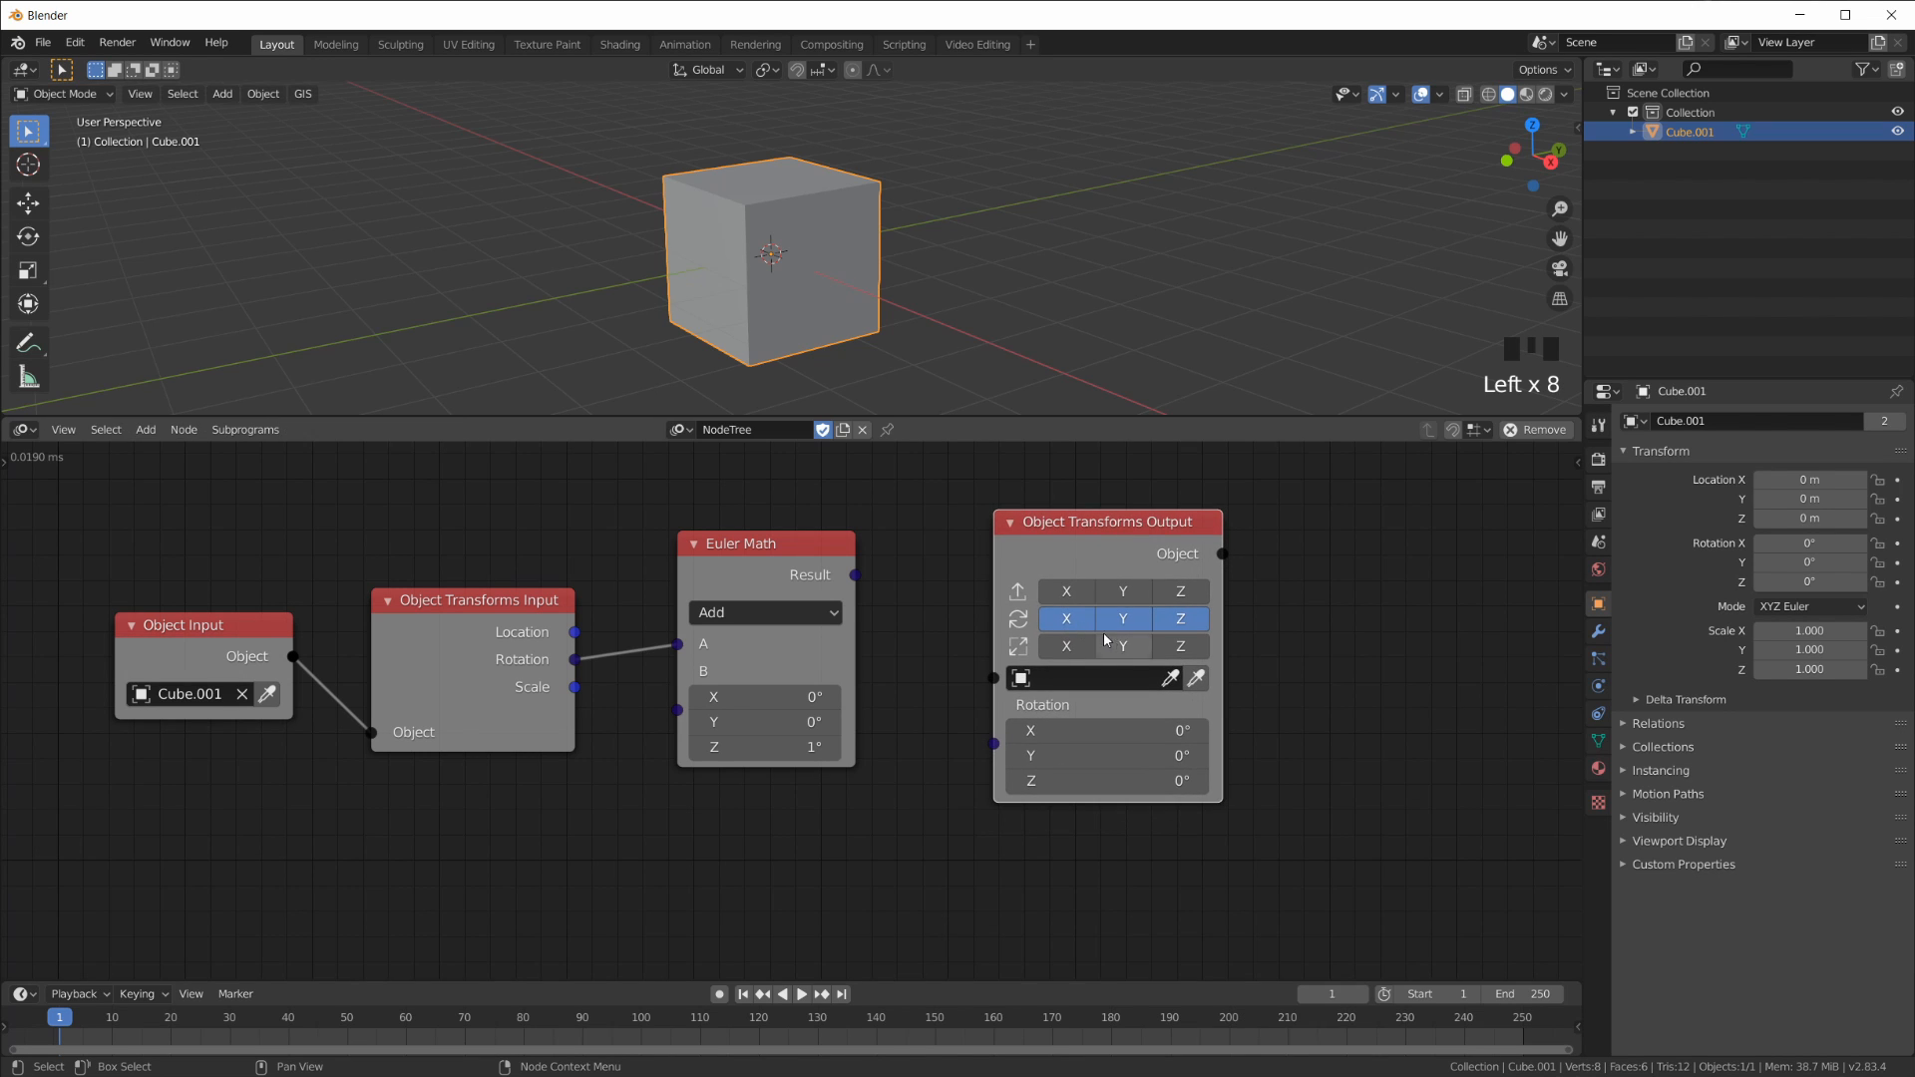
pyautogui.moveTo(1105, 523); pyautogui.dragTo(1164, 520)
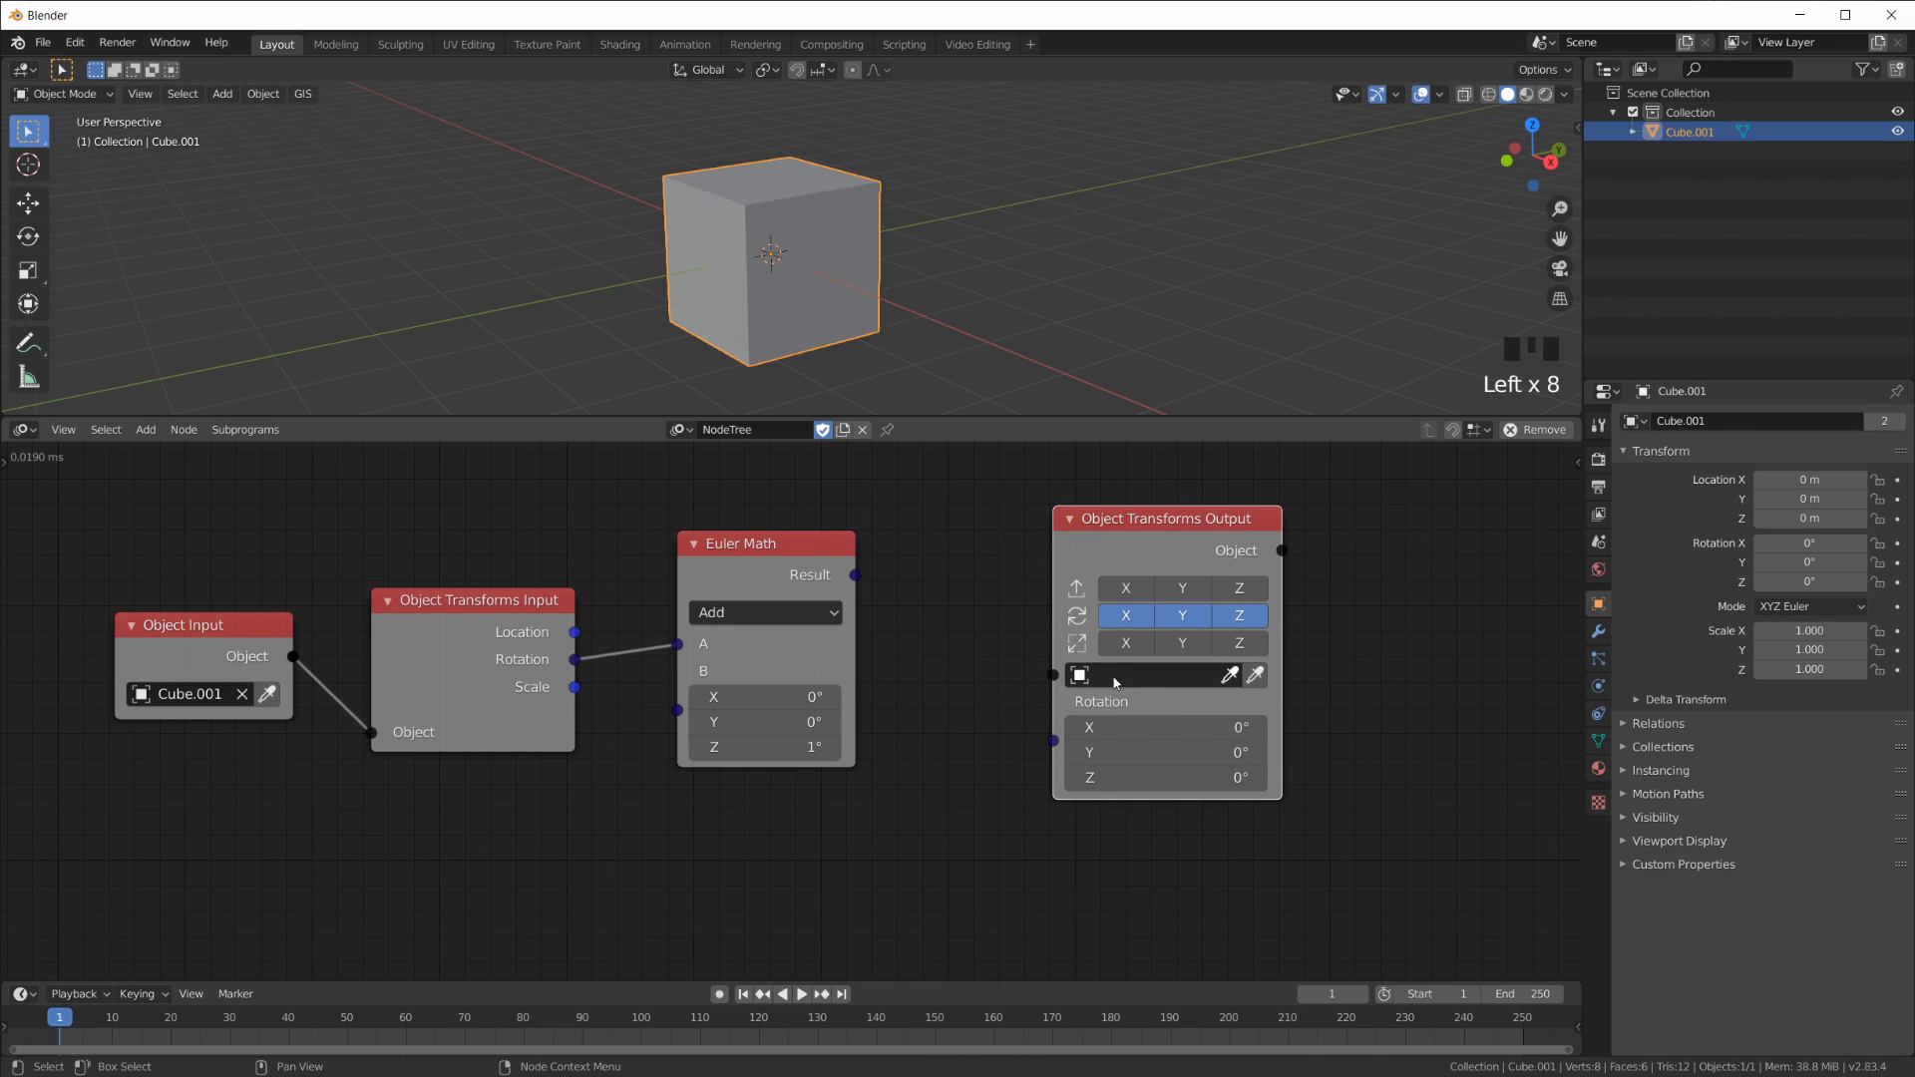
# Step: Connect the Object Input node's Object output to Object Transforms Output, and move the nodes apart to clear the link
pyautogui.moveTo(1054, 675); pyautogui.dragTo(227, 822)
pyautogui.moveTo(769, 543); pyautogui.dragTo(757, 481)
pyautogui.moveTo(1156, 555); pyautogui.dragTo(1170, 578)
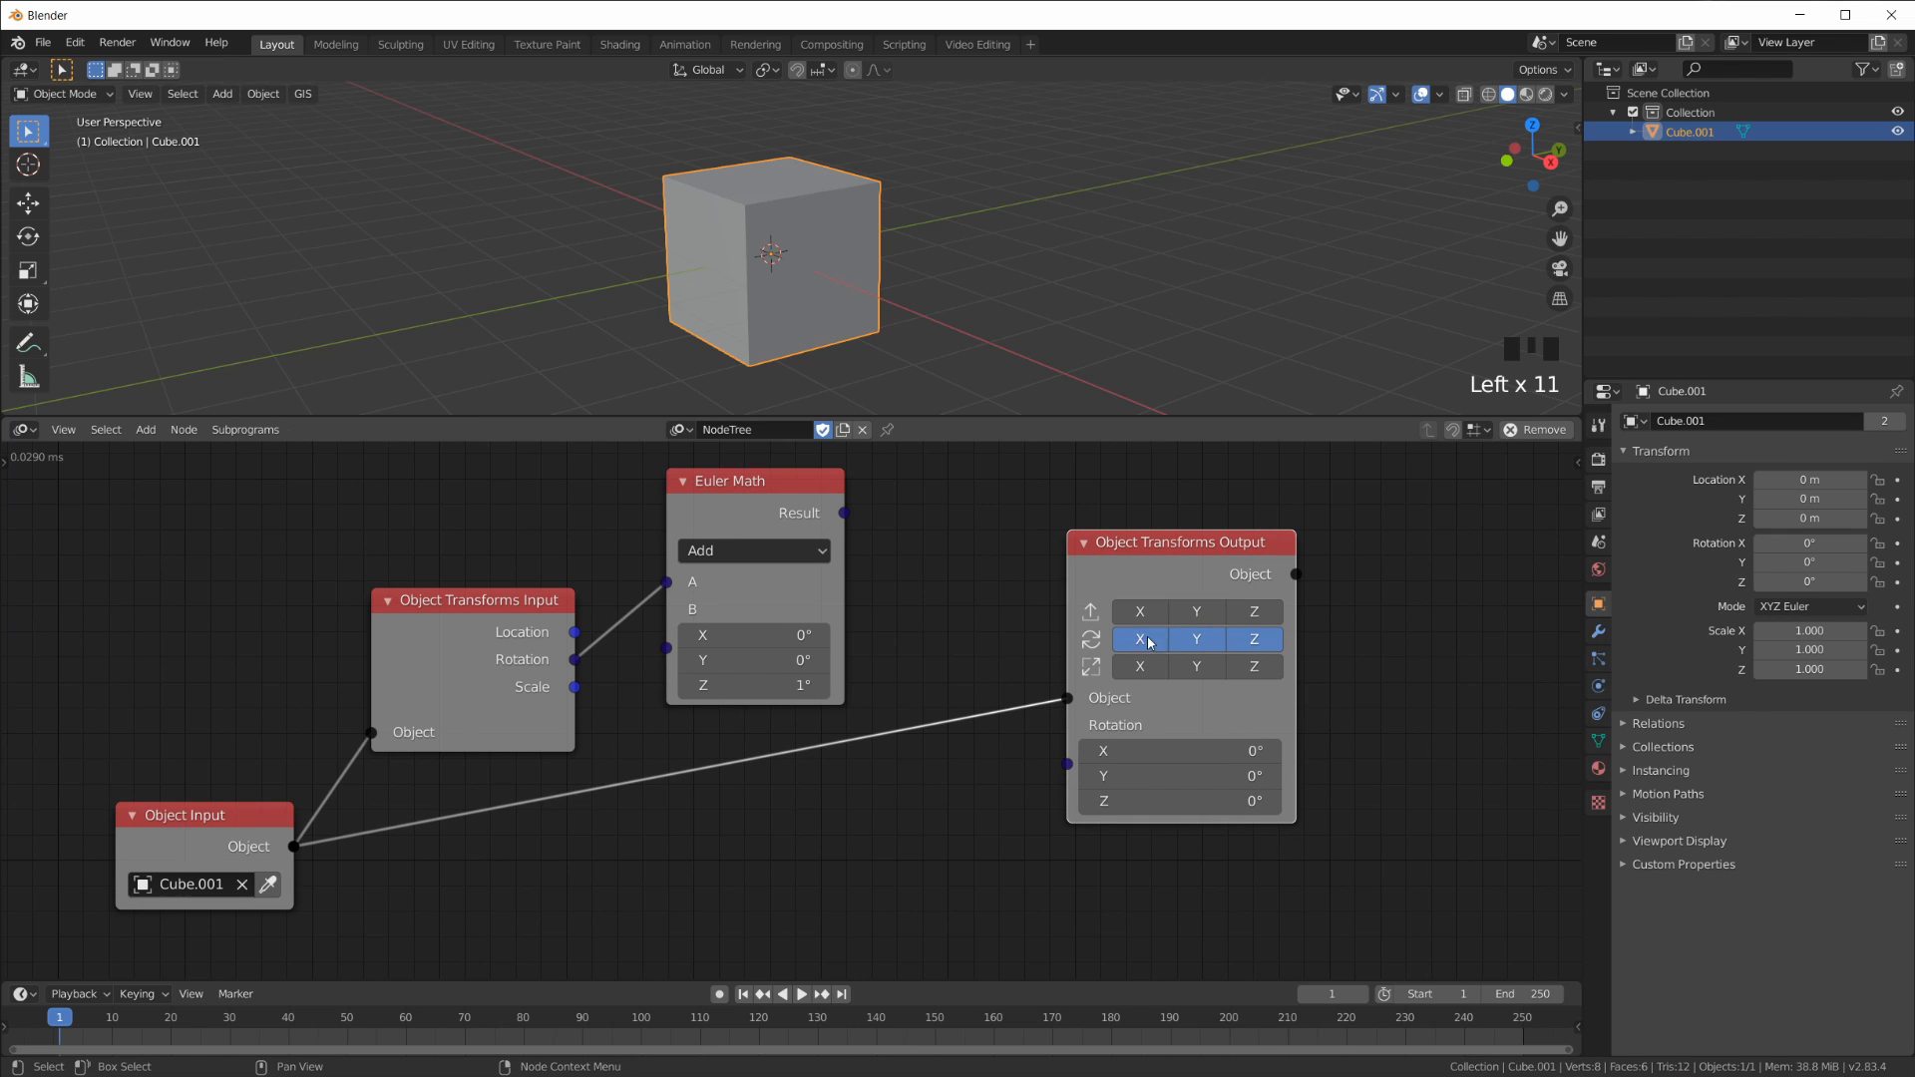
# Step: Connect the Euler Math Result to the Rotation input of Object Transforms Output and tidy the node layout
pyautogui.moveTo(1068, 764); pyautogui.dragTo(773, 489)
pyautogui.moveTo(1239, 550); pyautogui.dragTo(1160, 628)
pyautogui.moveTo(455, 616); pyautogui.dragTo(455, 635)
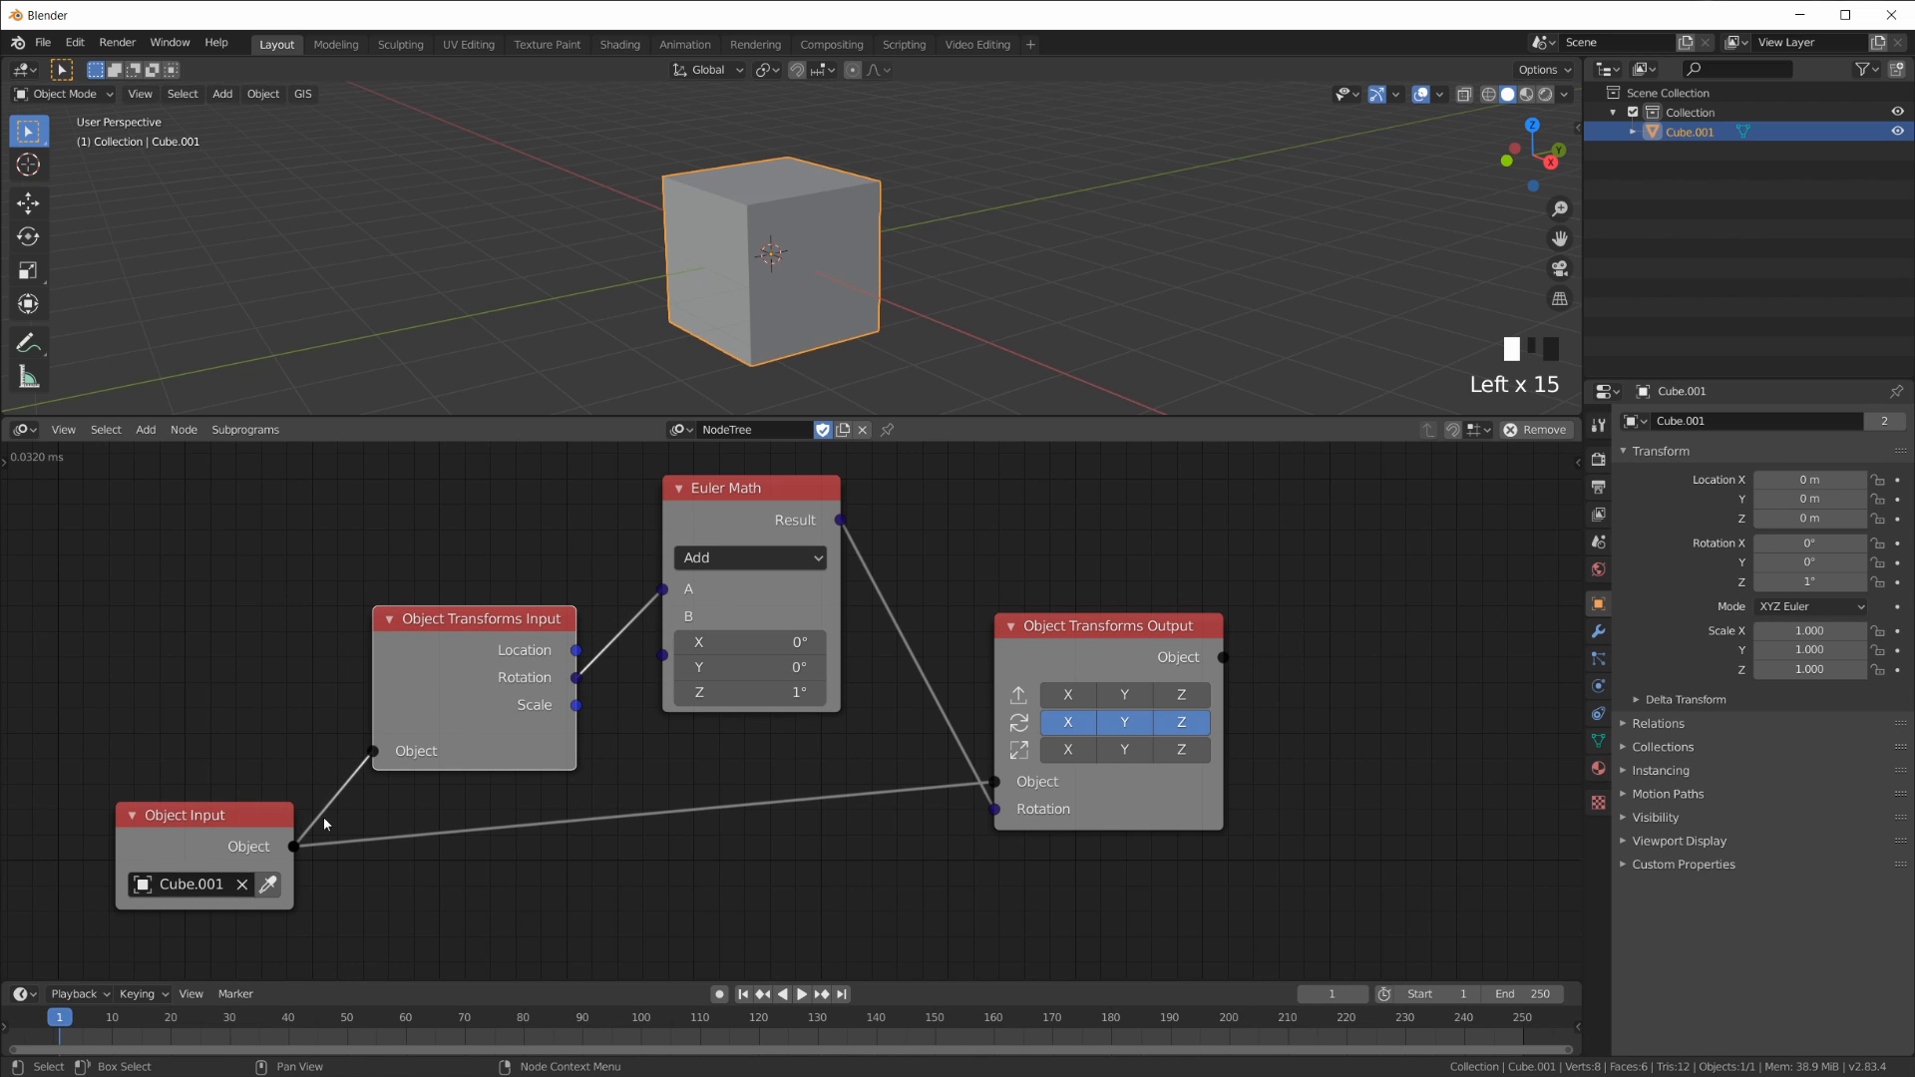
pyautogui.moveTo(1137, 637)
pyautogui.mouseDown()
pyautogui.moveTo(1139, 664)
pyautogui.moveTo(1132, 646)
pyautogui.mouseUp()
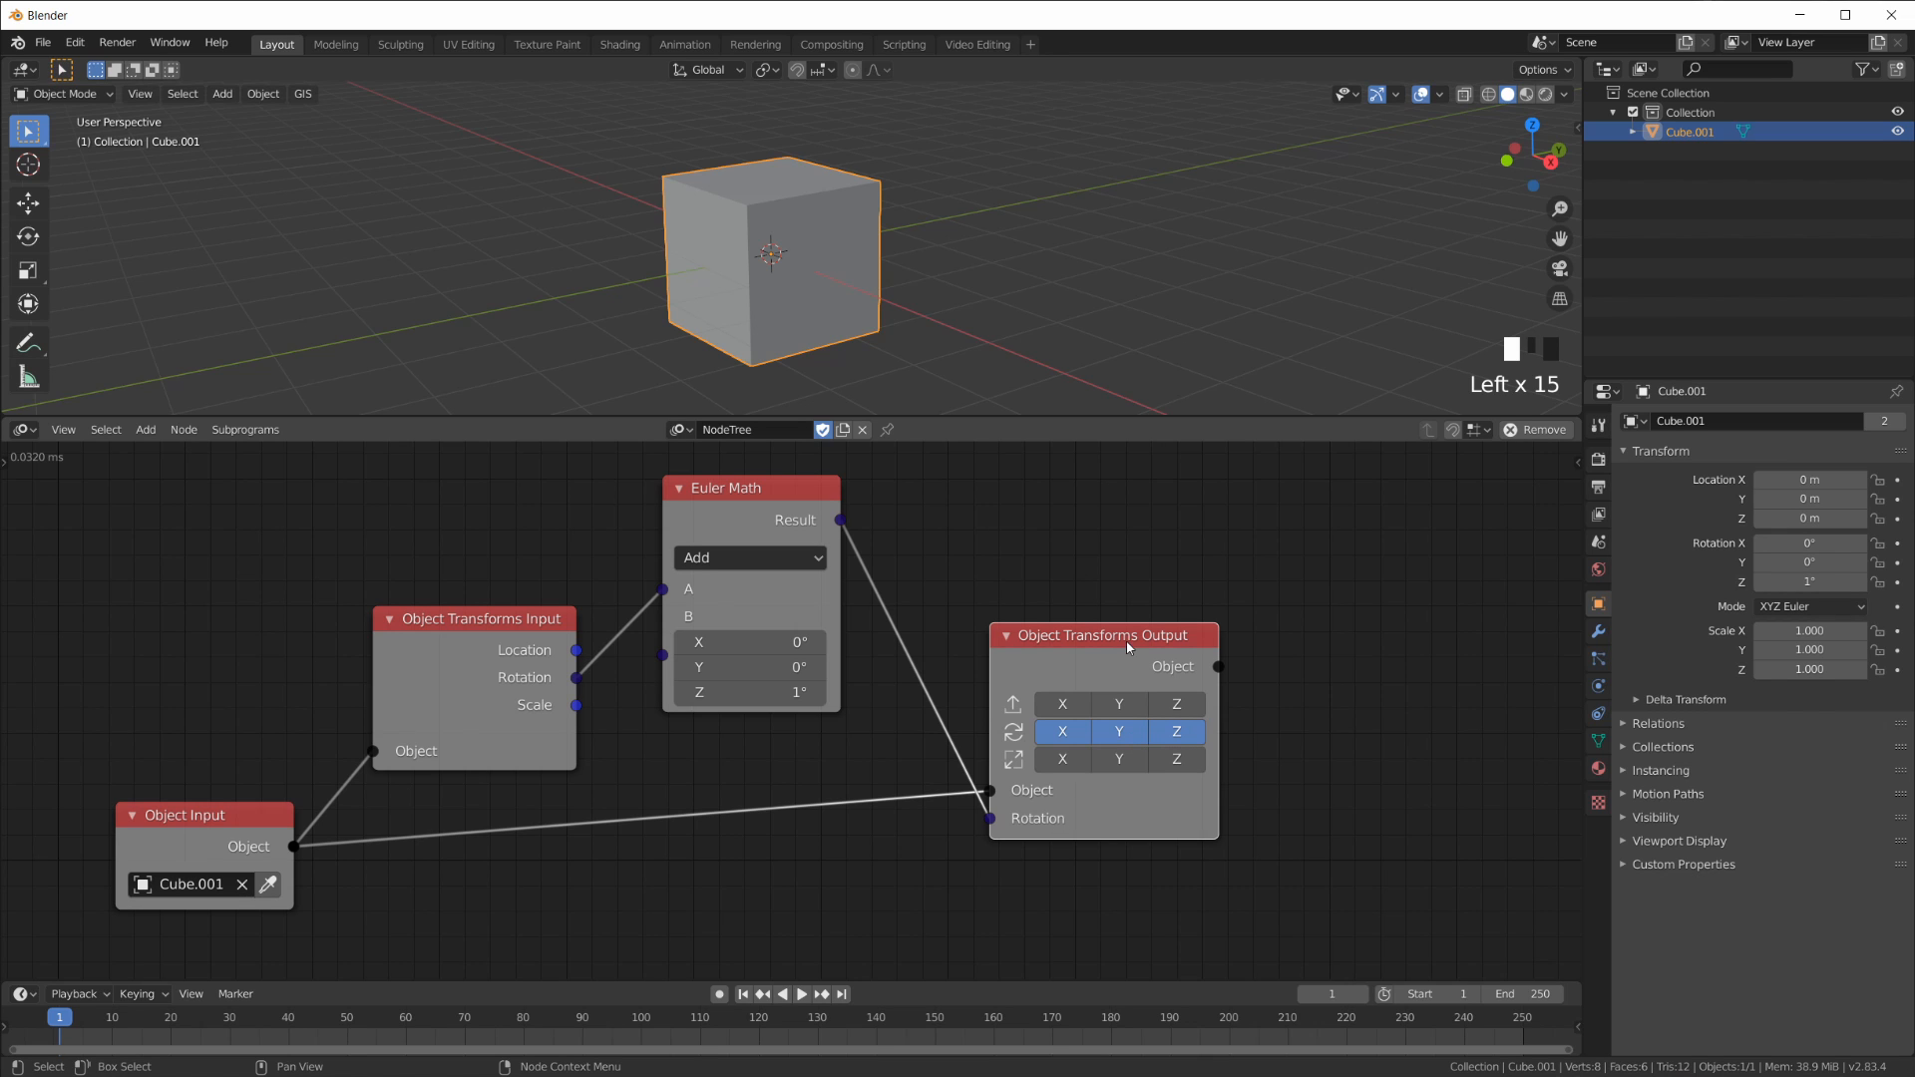
# Step: Move the Euler Math and Object Transforms Output nodes closer together
pyautogui.moveTo(767, 501); pyautogui.dragTo(800, 503)
pyautogui.moveTo(1141, 640); pyautogui.dragTo(1135, 637)
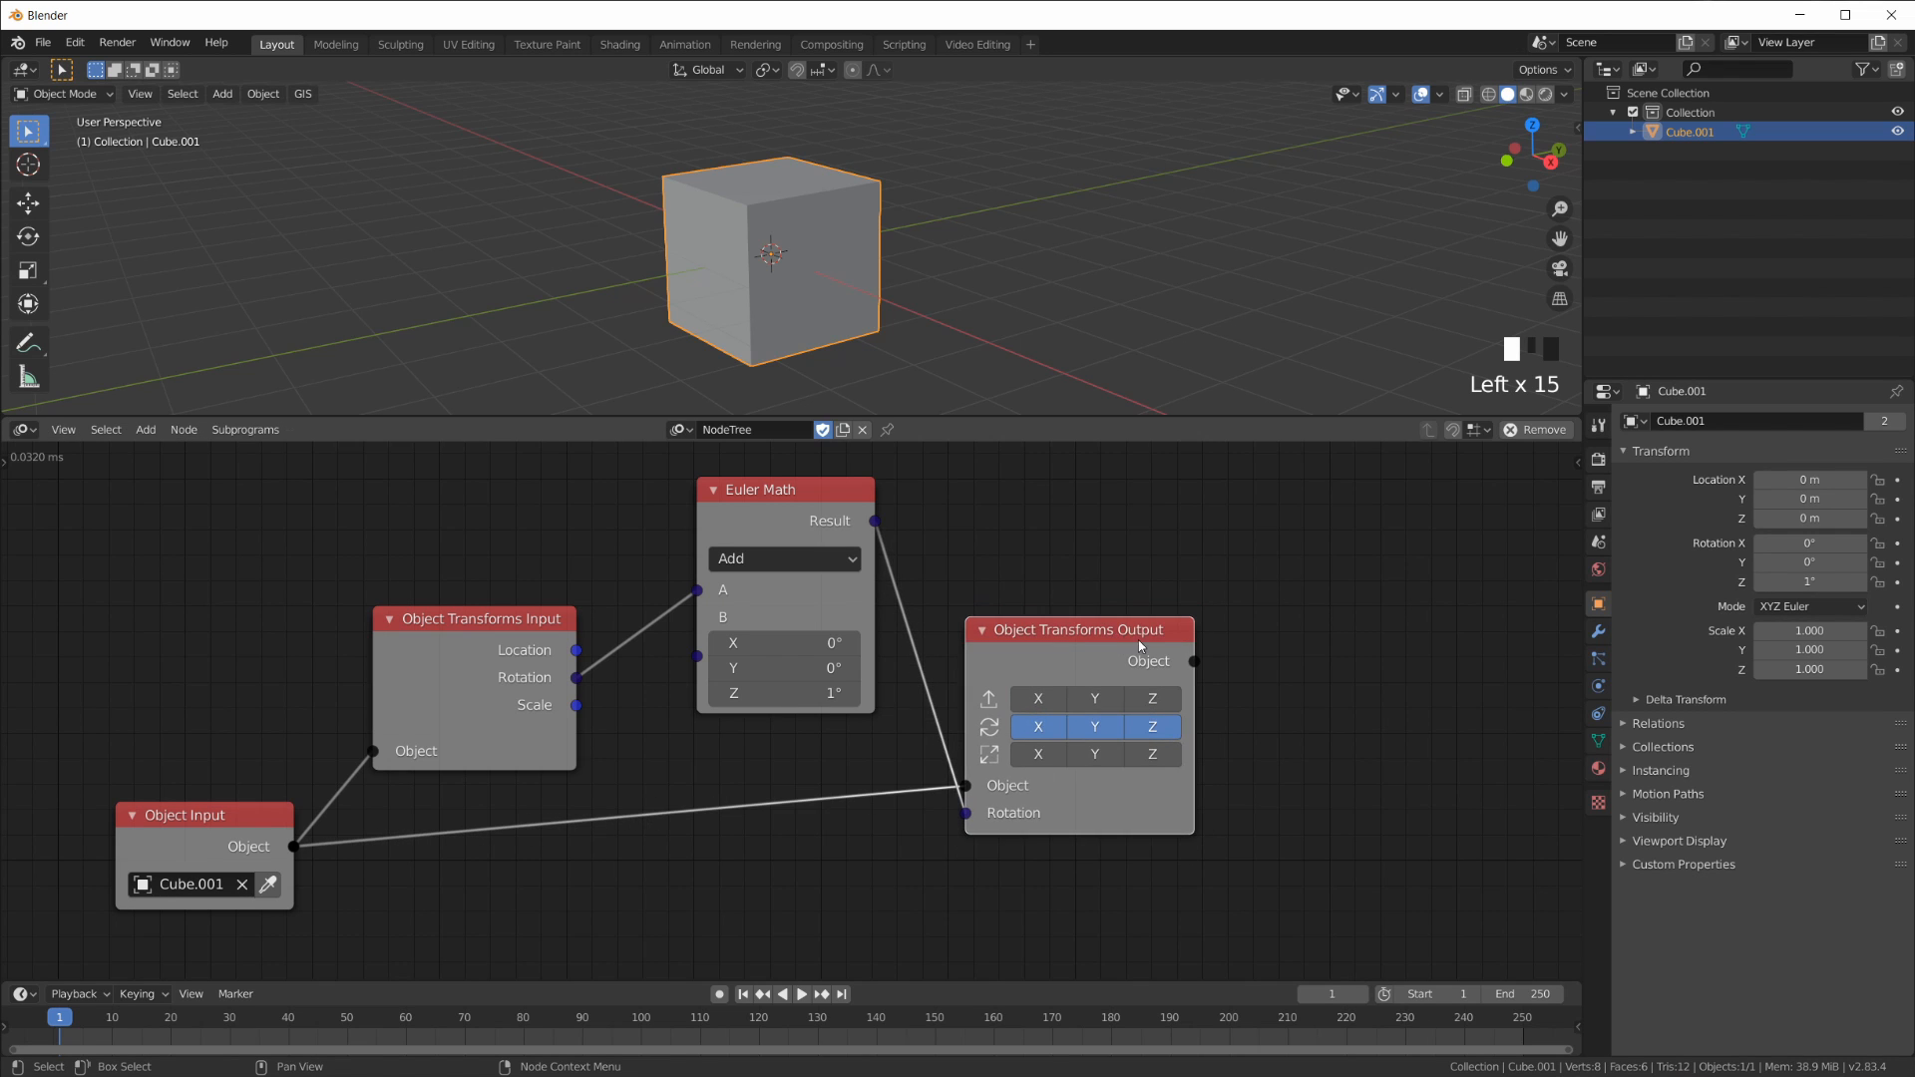
# Step: Add a Mesh Object Output node as a trial change to trigger the tree, and delete it
pyautogui.scroll(-1, 1046, 665)
pyautogui.hotkey('shift', 'a')
pyautogui.moveTo(1092, 618)
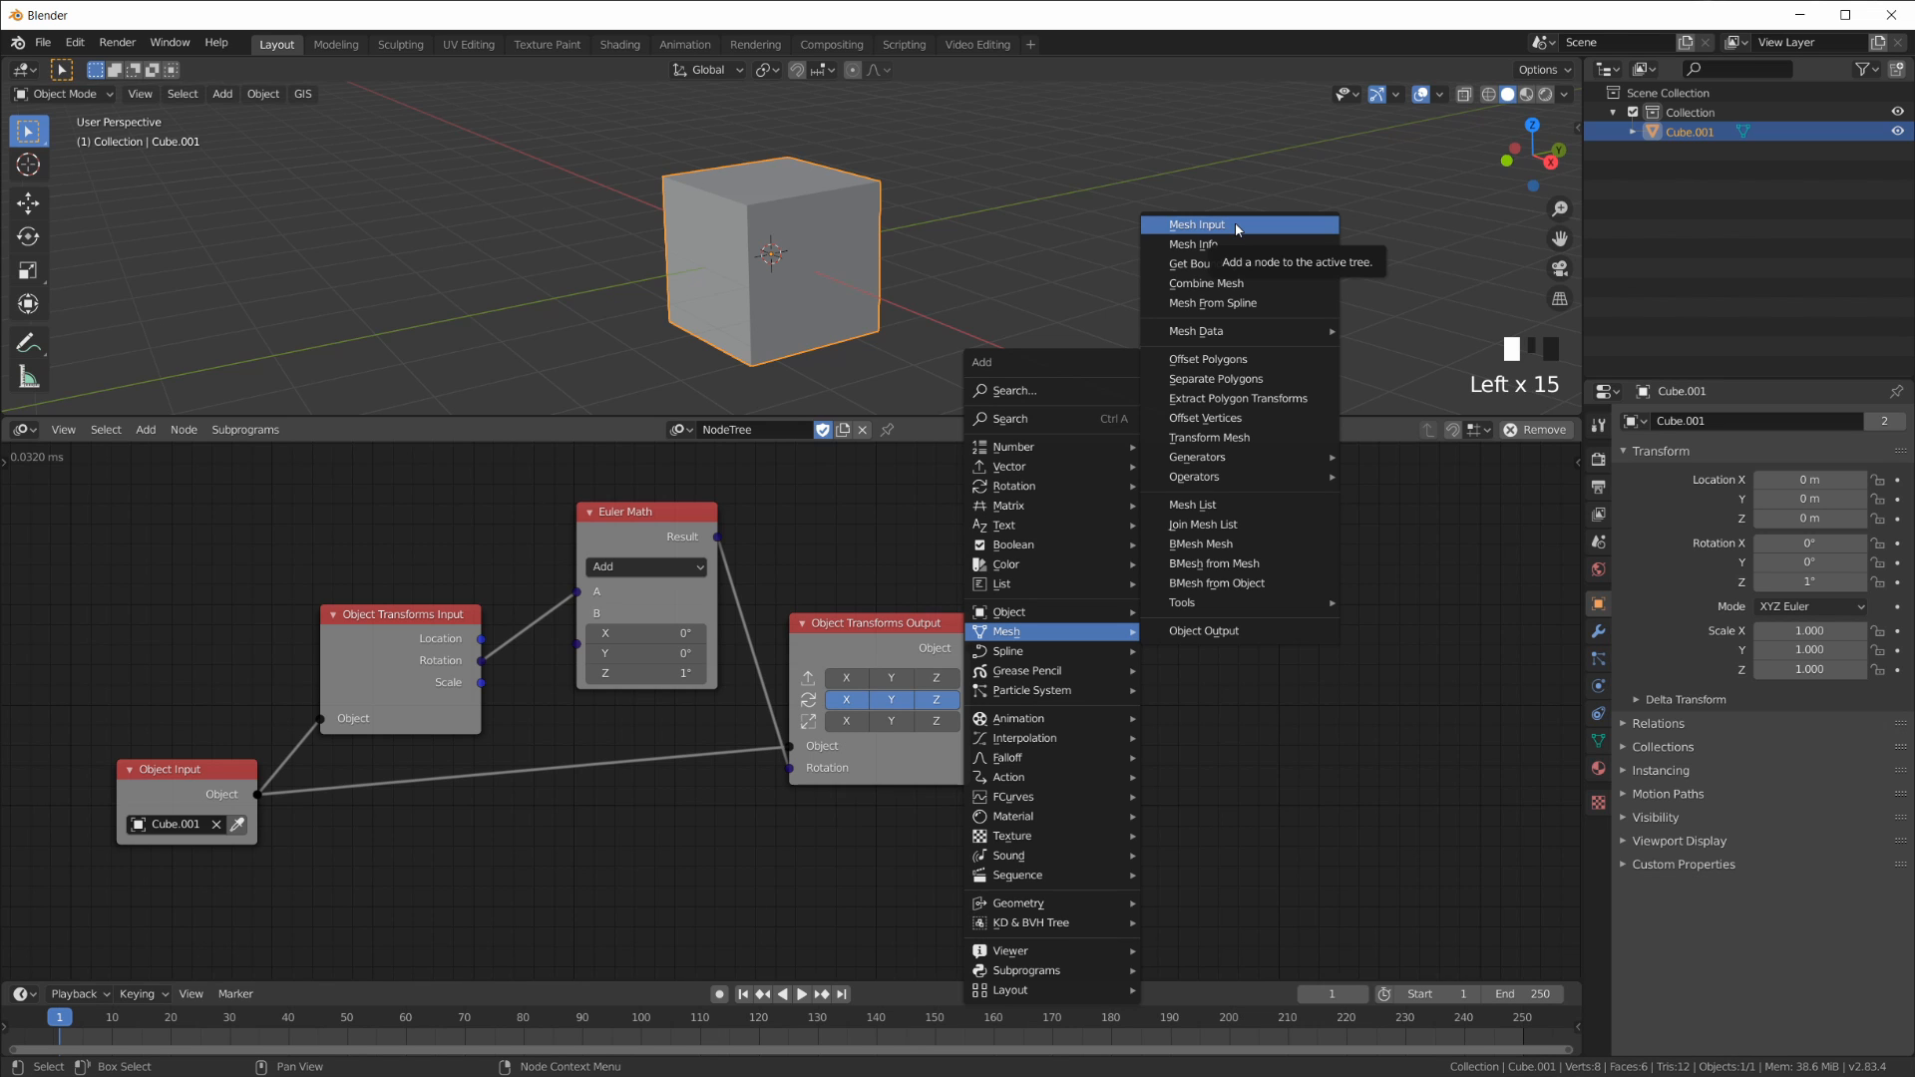
pyautogui.click(1252, 630)
pyautogui.click(1279, 631)
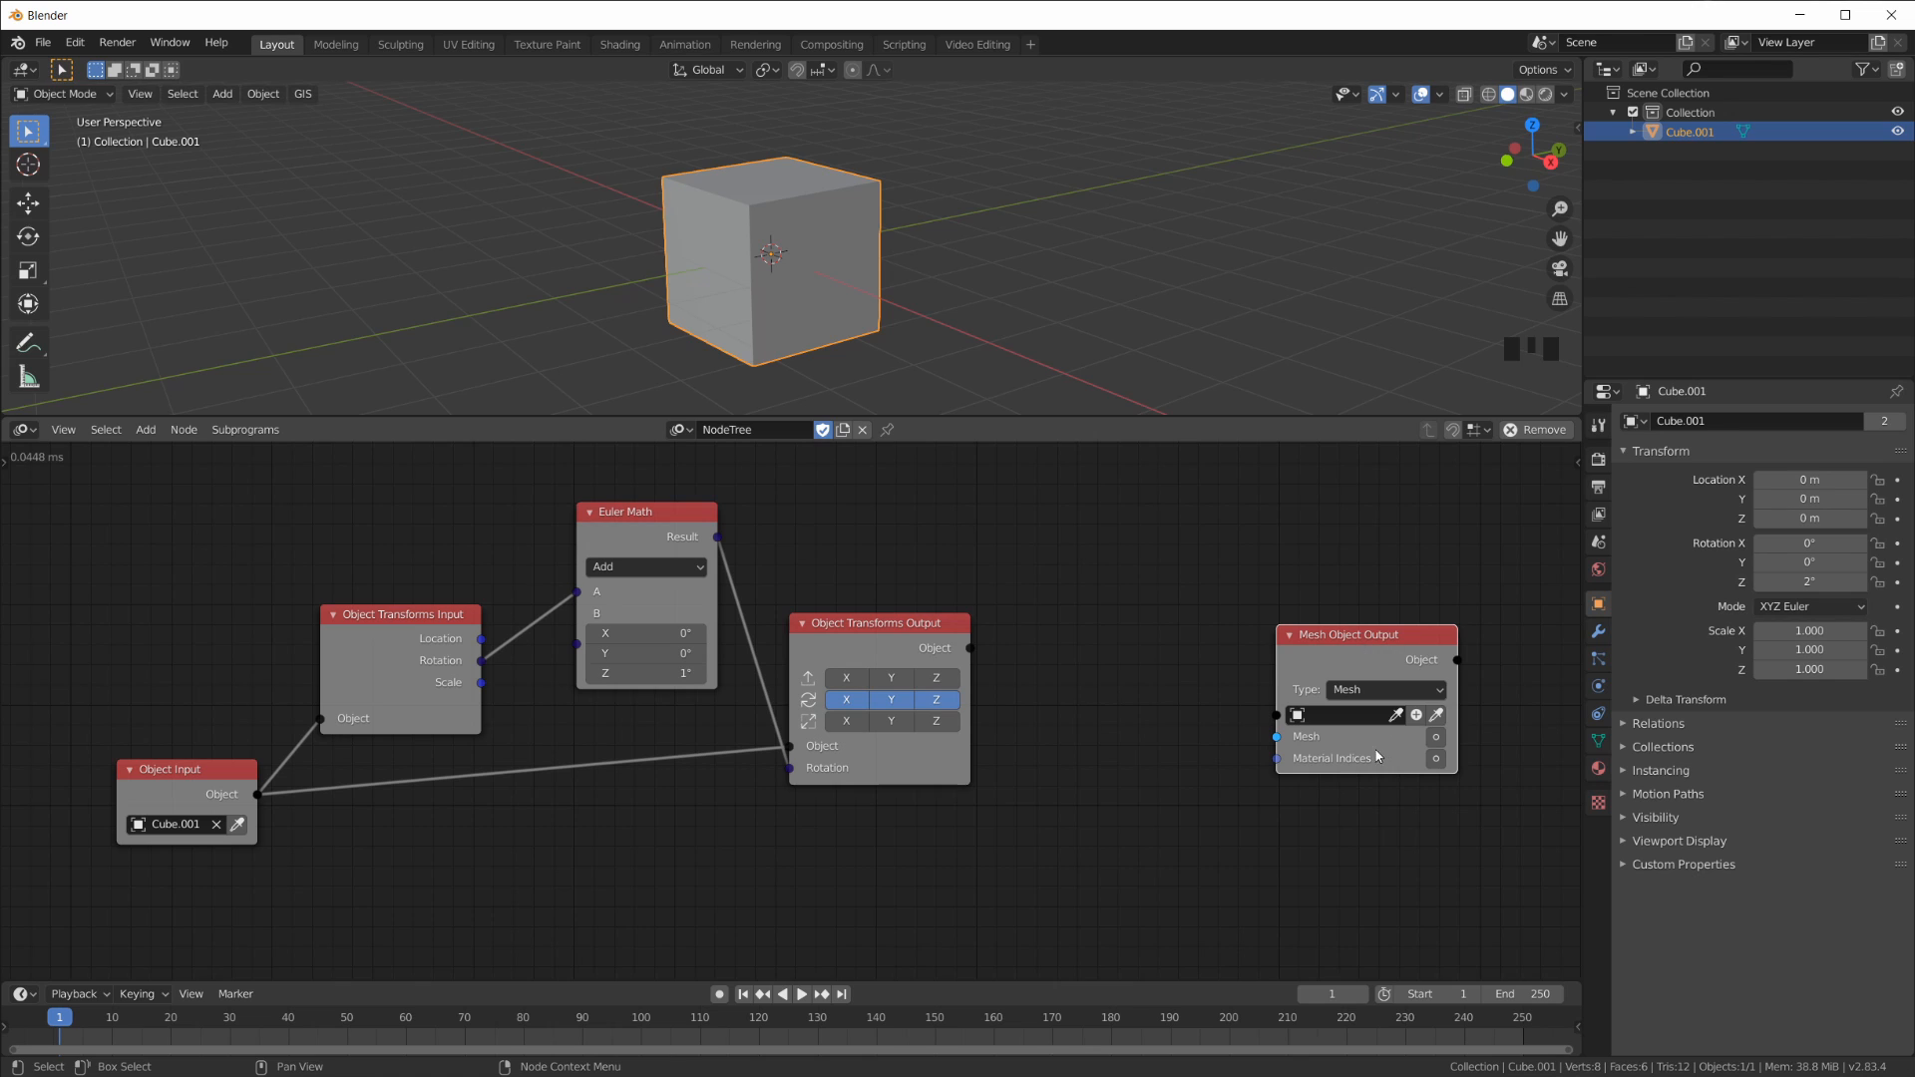
pyautogui.moveTo(1277, 716); pyautogui.dragTo(1309, 643)
pyautogui.click(1266, 736)
pyautogui.click(1309, 642)
pyautogui.press('x')
# Step: Reposition the Object Transforms Input, Euler Math and Object Transforms Output nodes into a more compact layout
pyautogui.moveTo(369, 659)
pyautogui.mouseDown()
pyautogui.moveTo(369, 701)
pyautogui.moveTo(366, 659)
pyautogui.mouseUp()
pyautogui.moveTo(660, 521); pyautogui.dragTo(620, 570)
pyautogui.moveTo(882, 636); pyautogui.dragTo(846, 679)
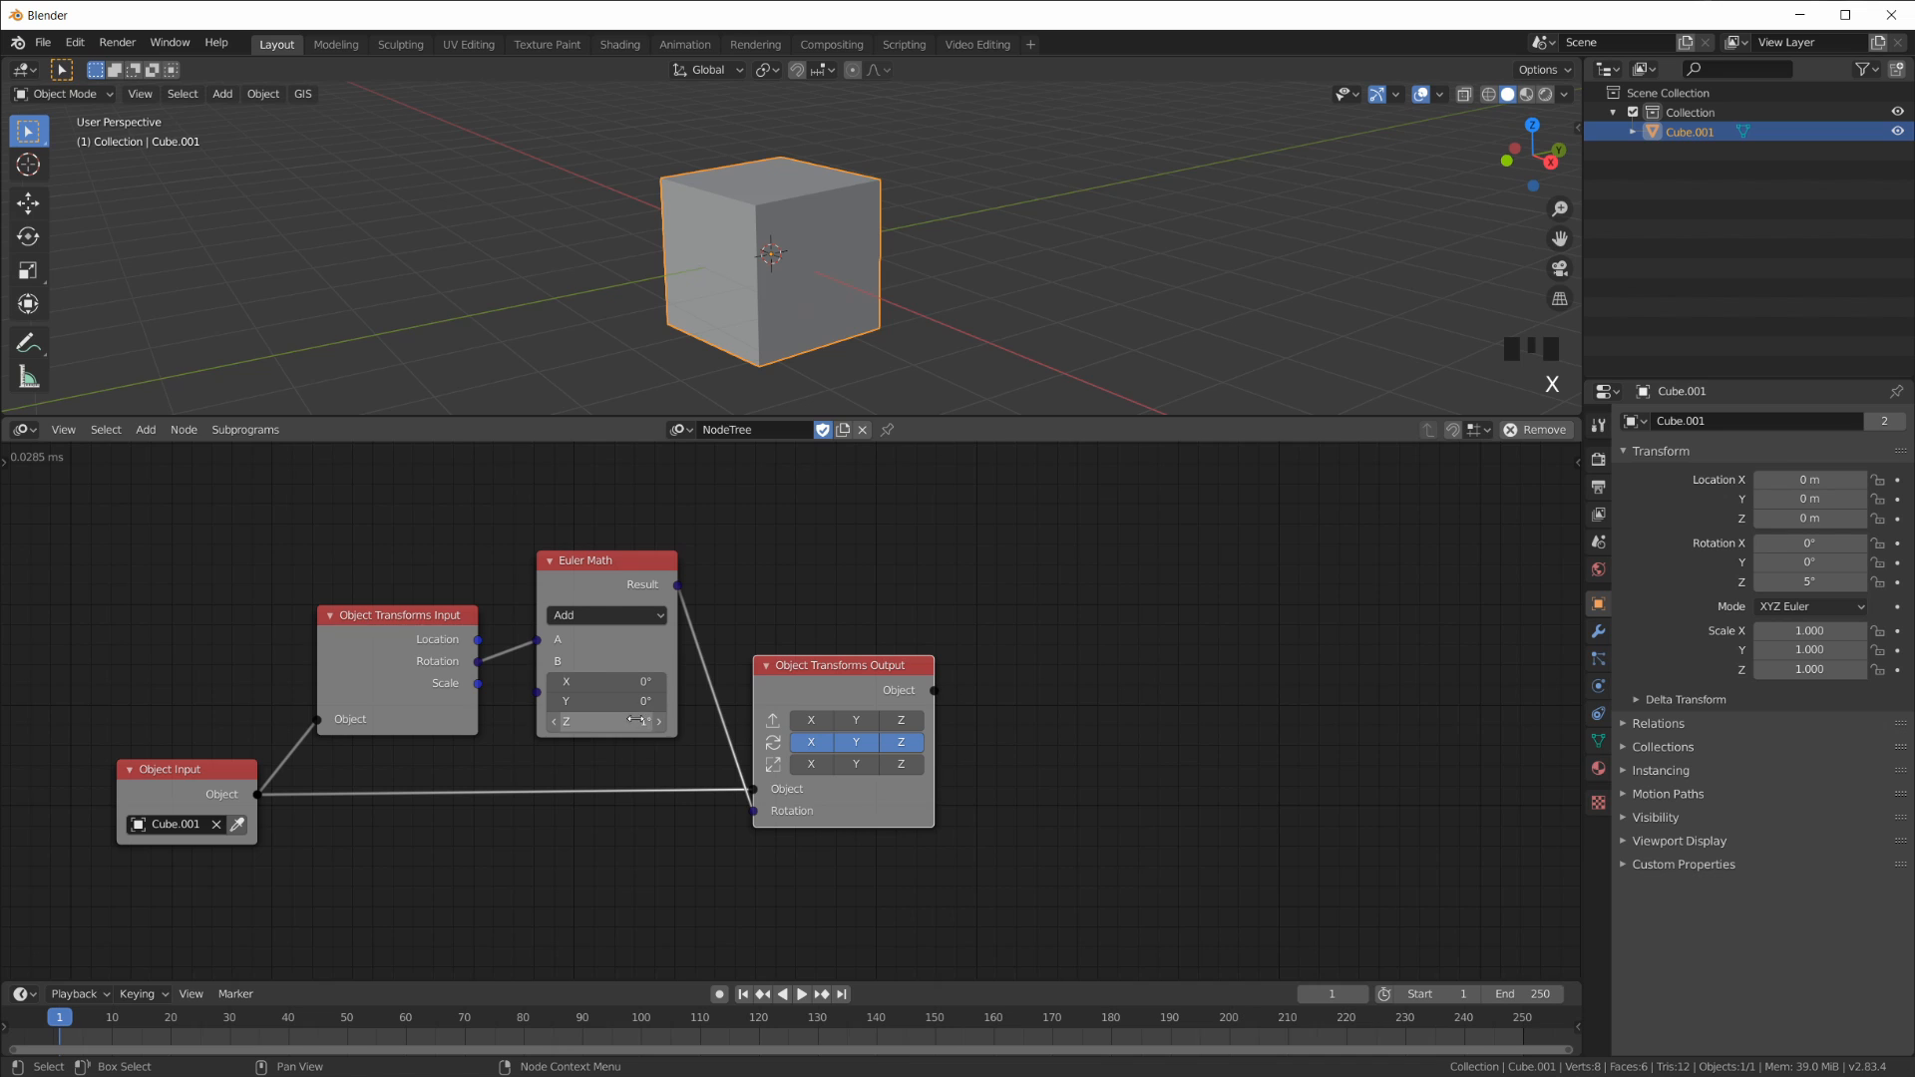
pyautogui.moveTo(824, 684); pyautogui.dragTo(837, 668)
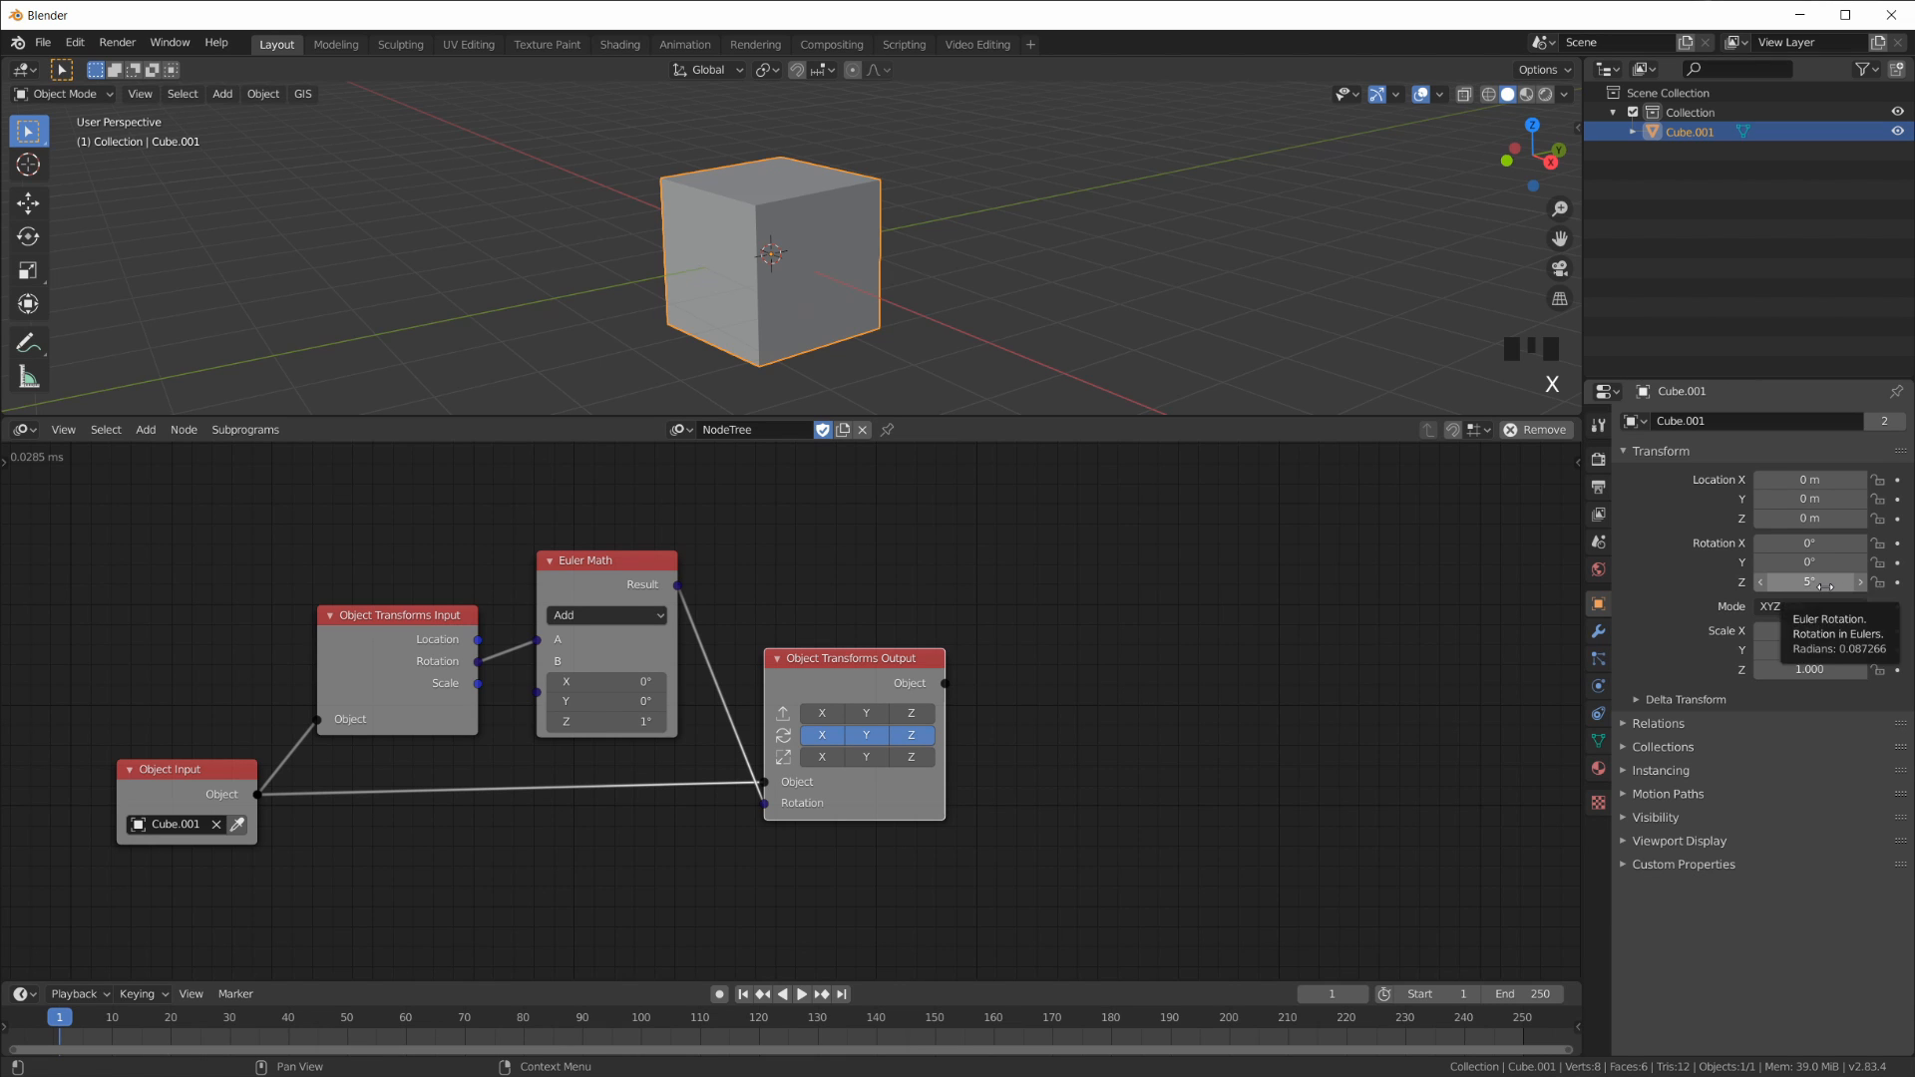
# Step: Review the node tree's Auto Execution settings, shifting the Euler Math node slightly
pyautogui.press('n')
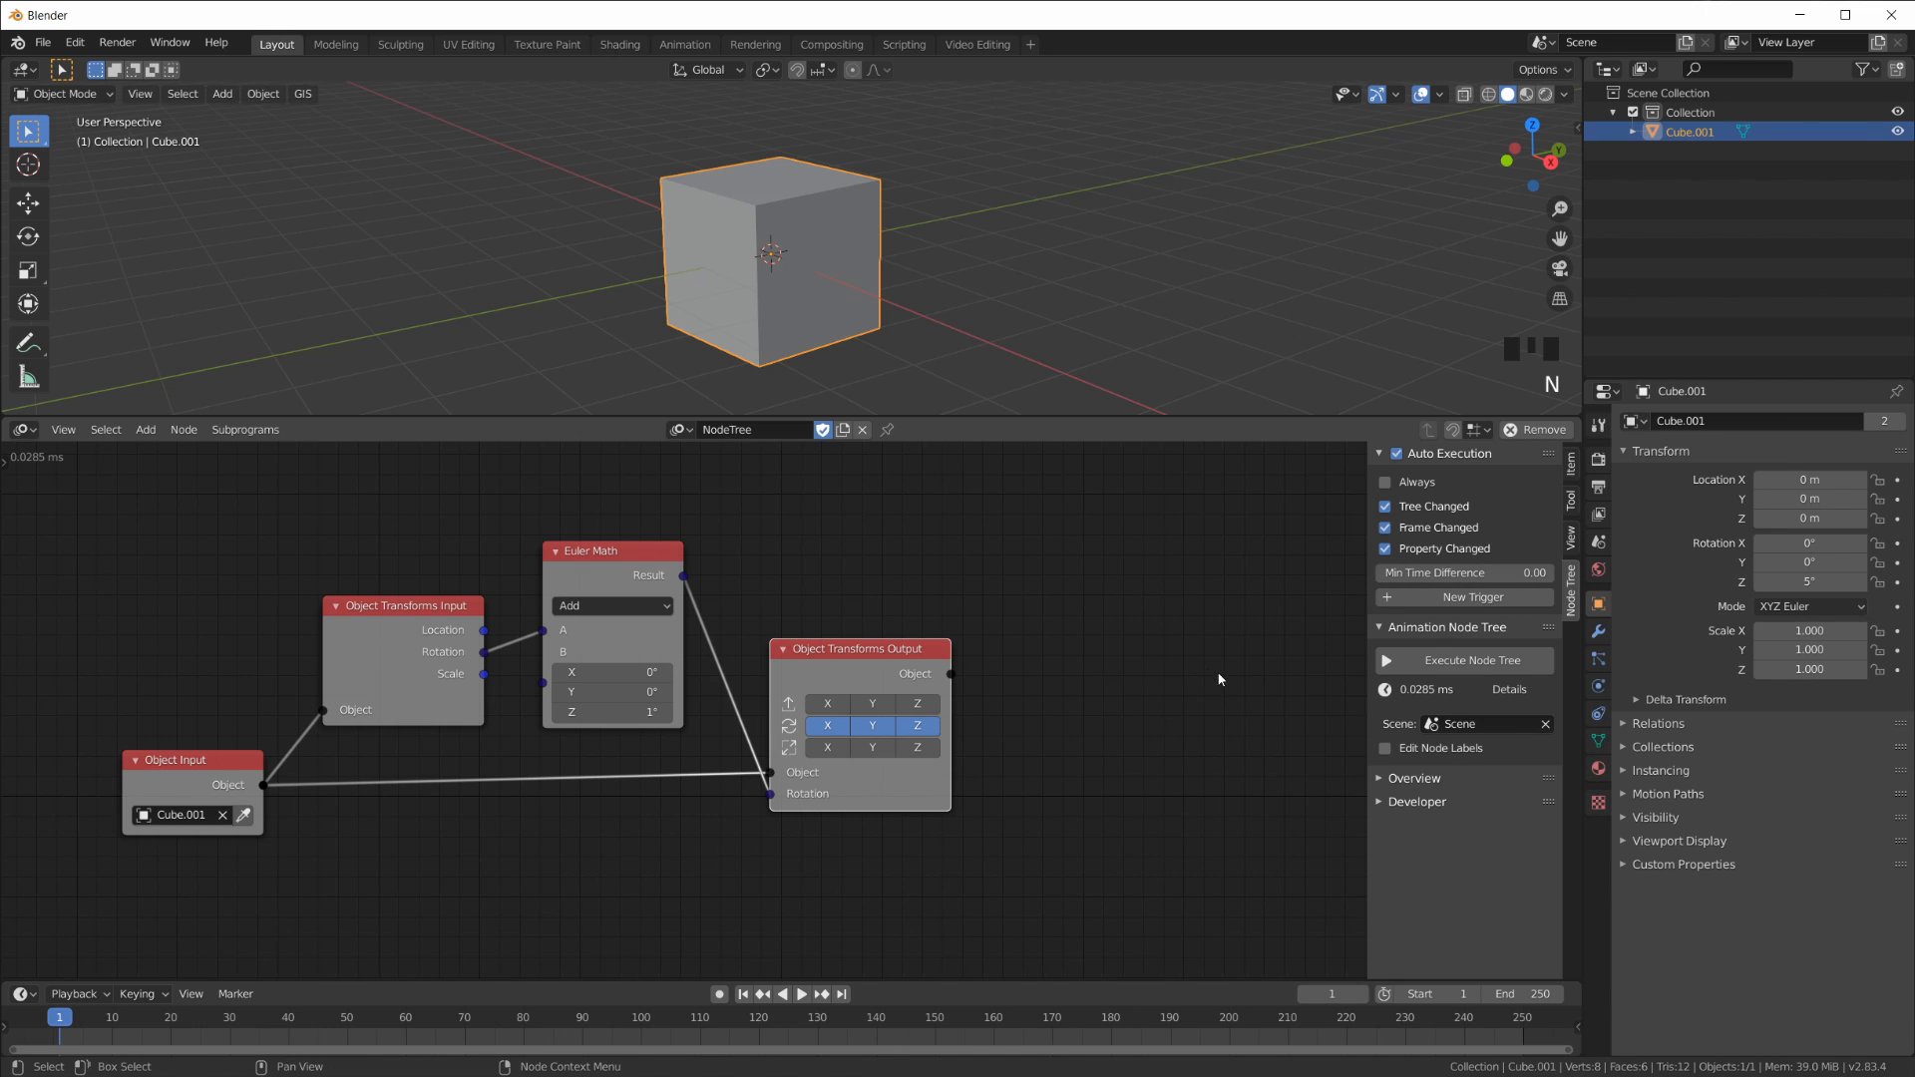
pyautogui.moveTo(639, 624)
pyautogui.mouseDown()
pyautogui.moveTo(657, 608)
pyautogui.moveTo(654, 629)
pyautogui.mouseUp()
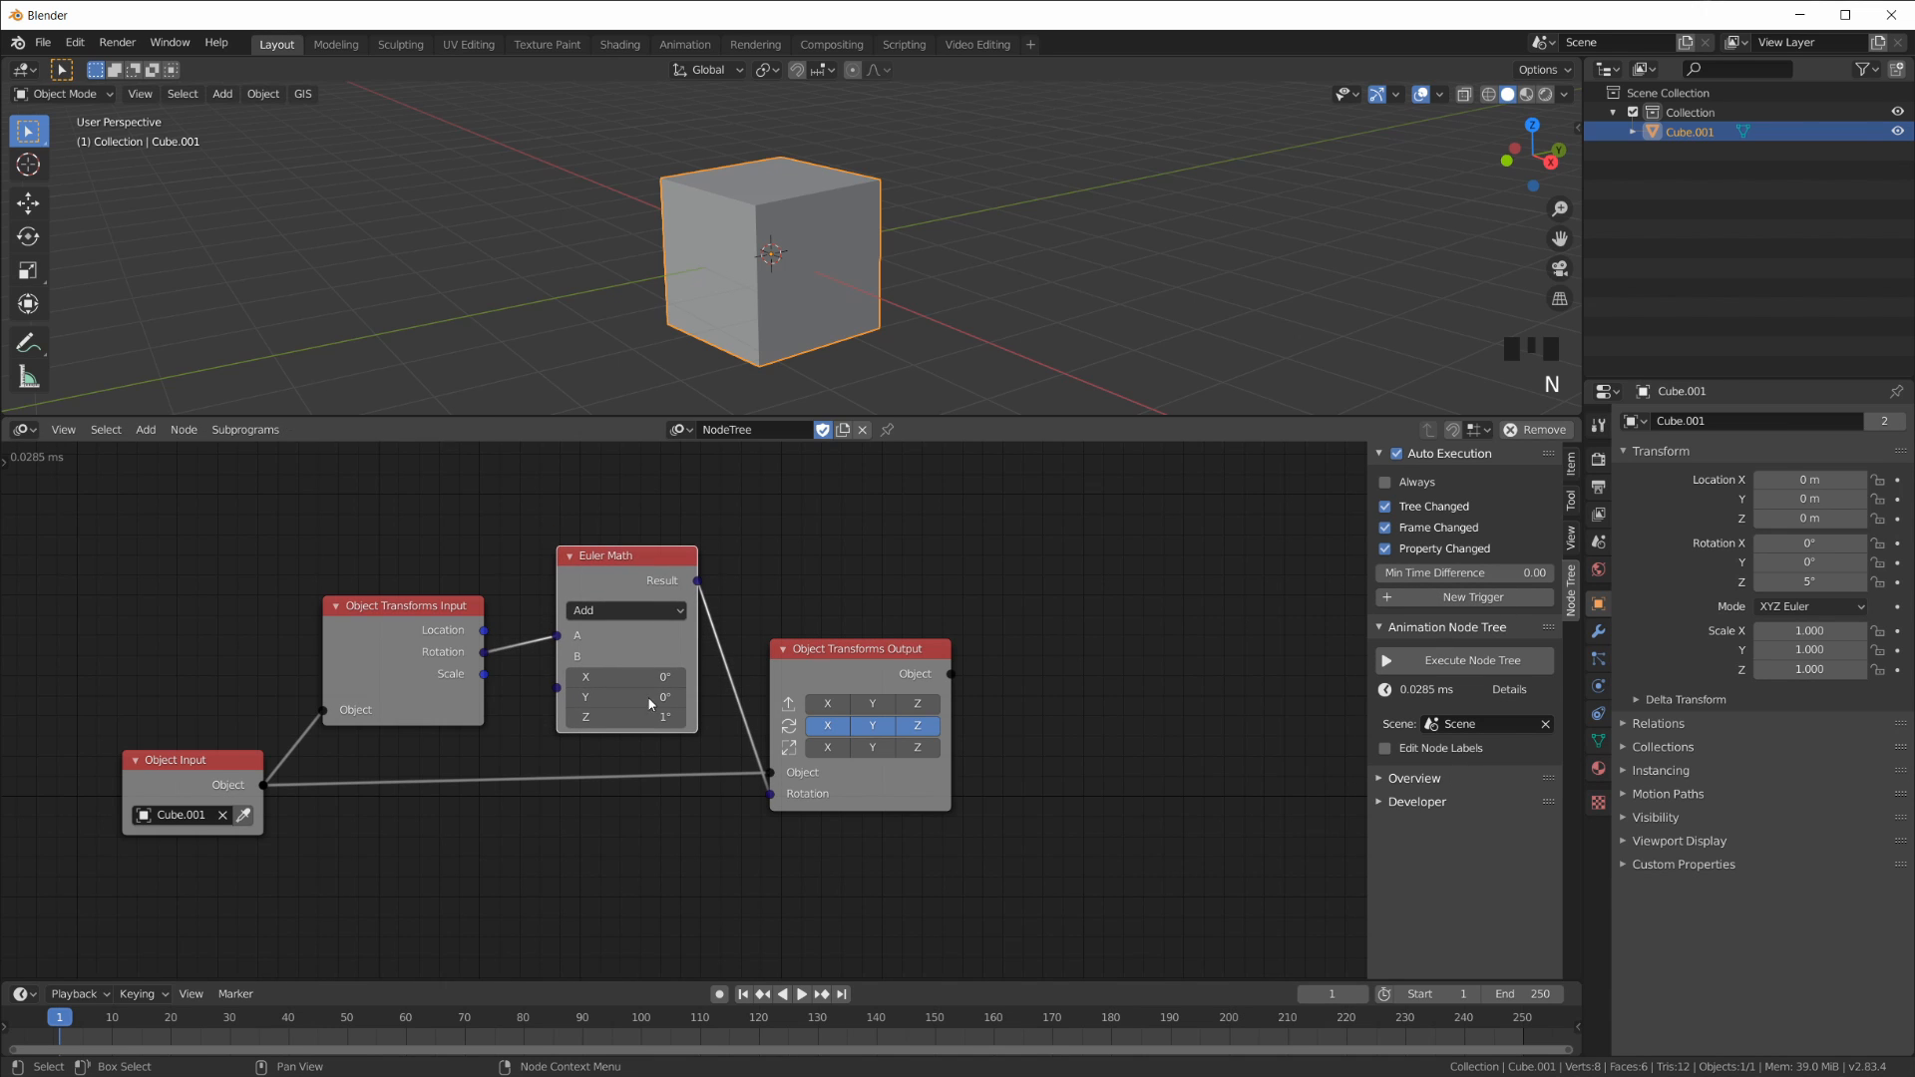
pyautogui.press('n')
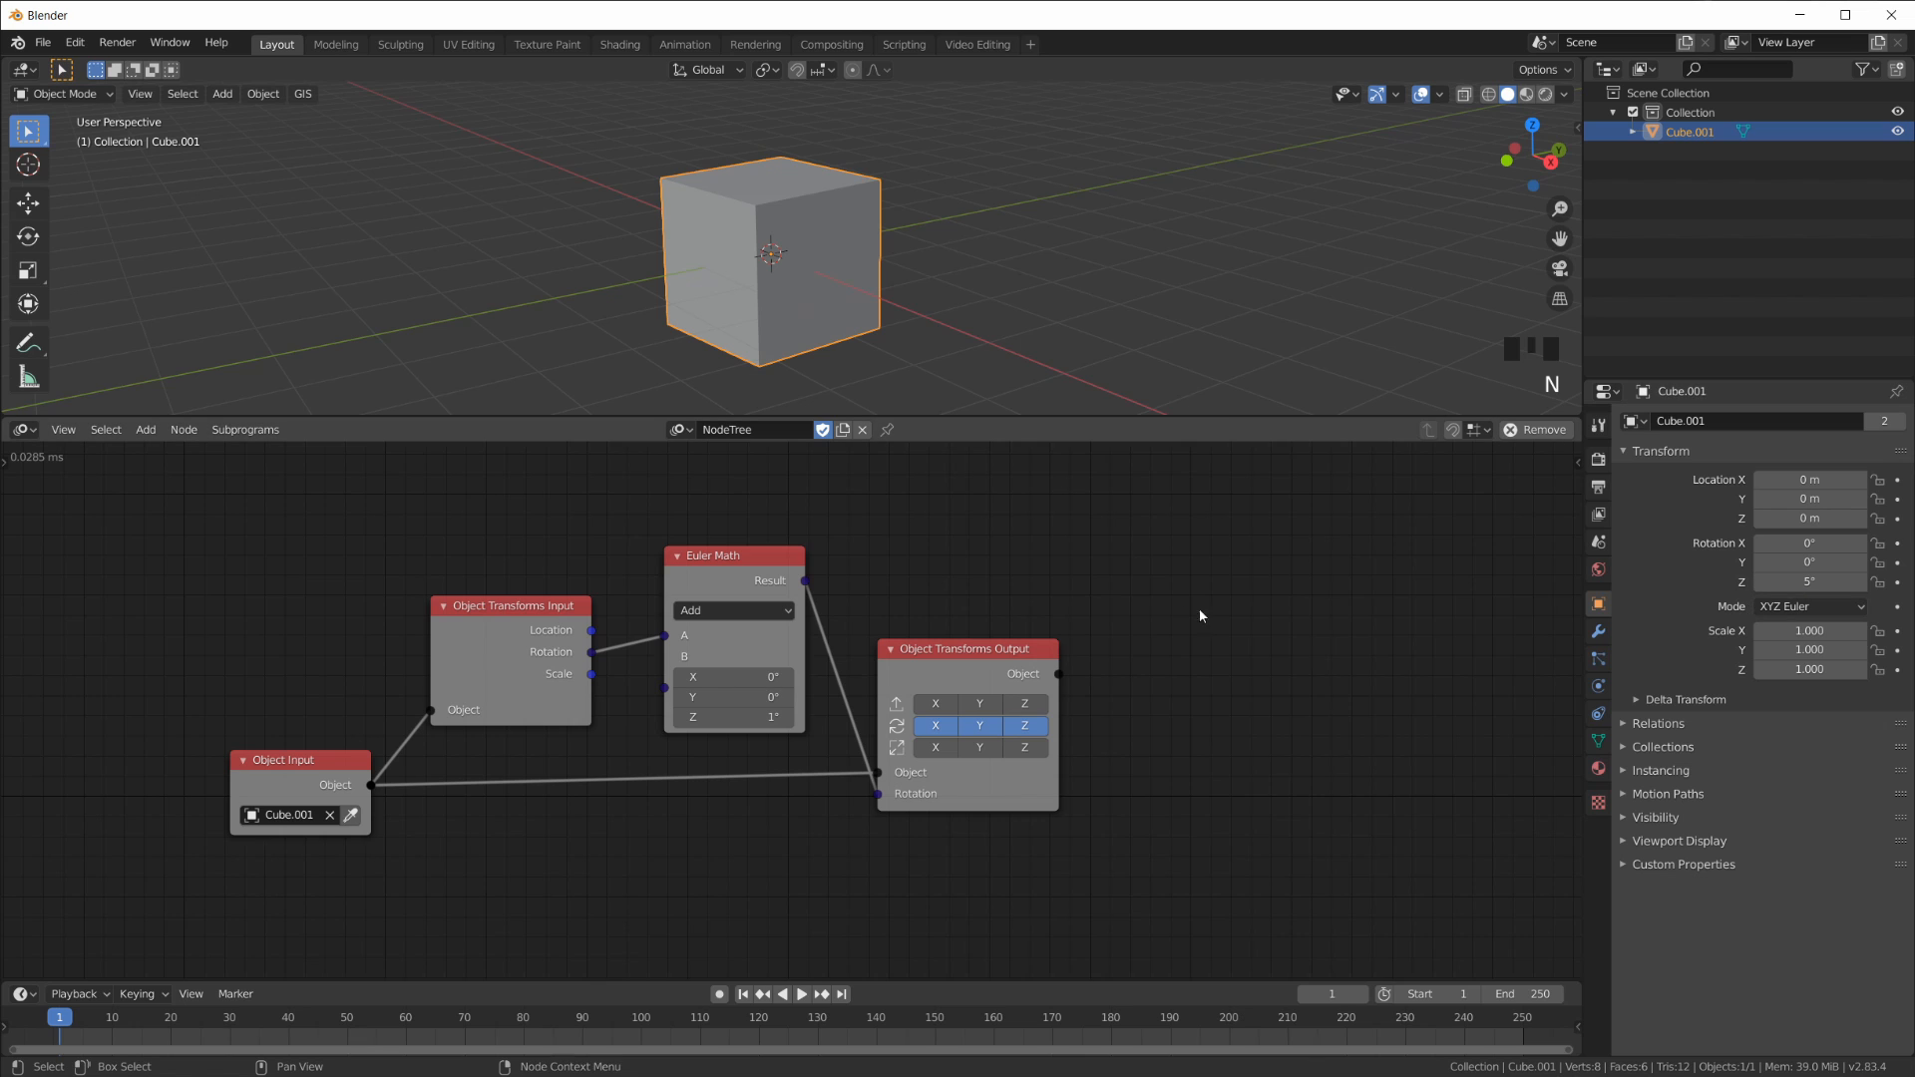
# Step: Add an Object ID Key node to trigger the tree, and delete it
pyautogui.hotkey('shift', 'a')
pyautogui.moveTo(1169, 589)
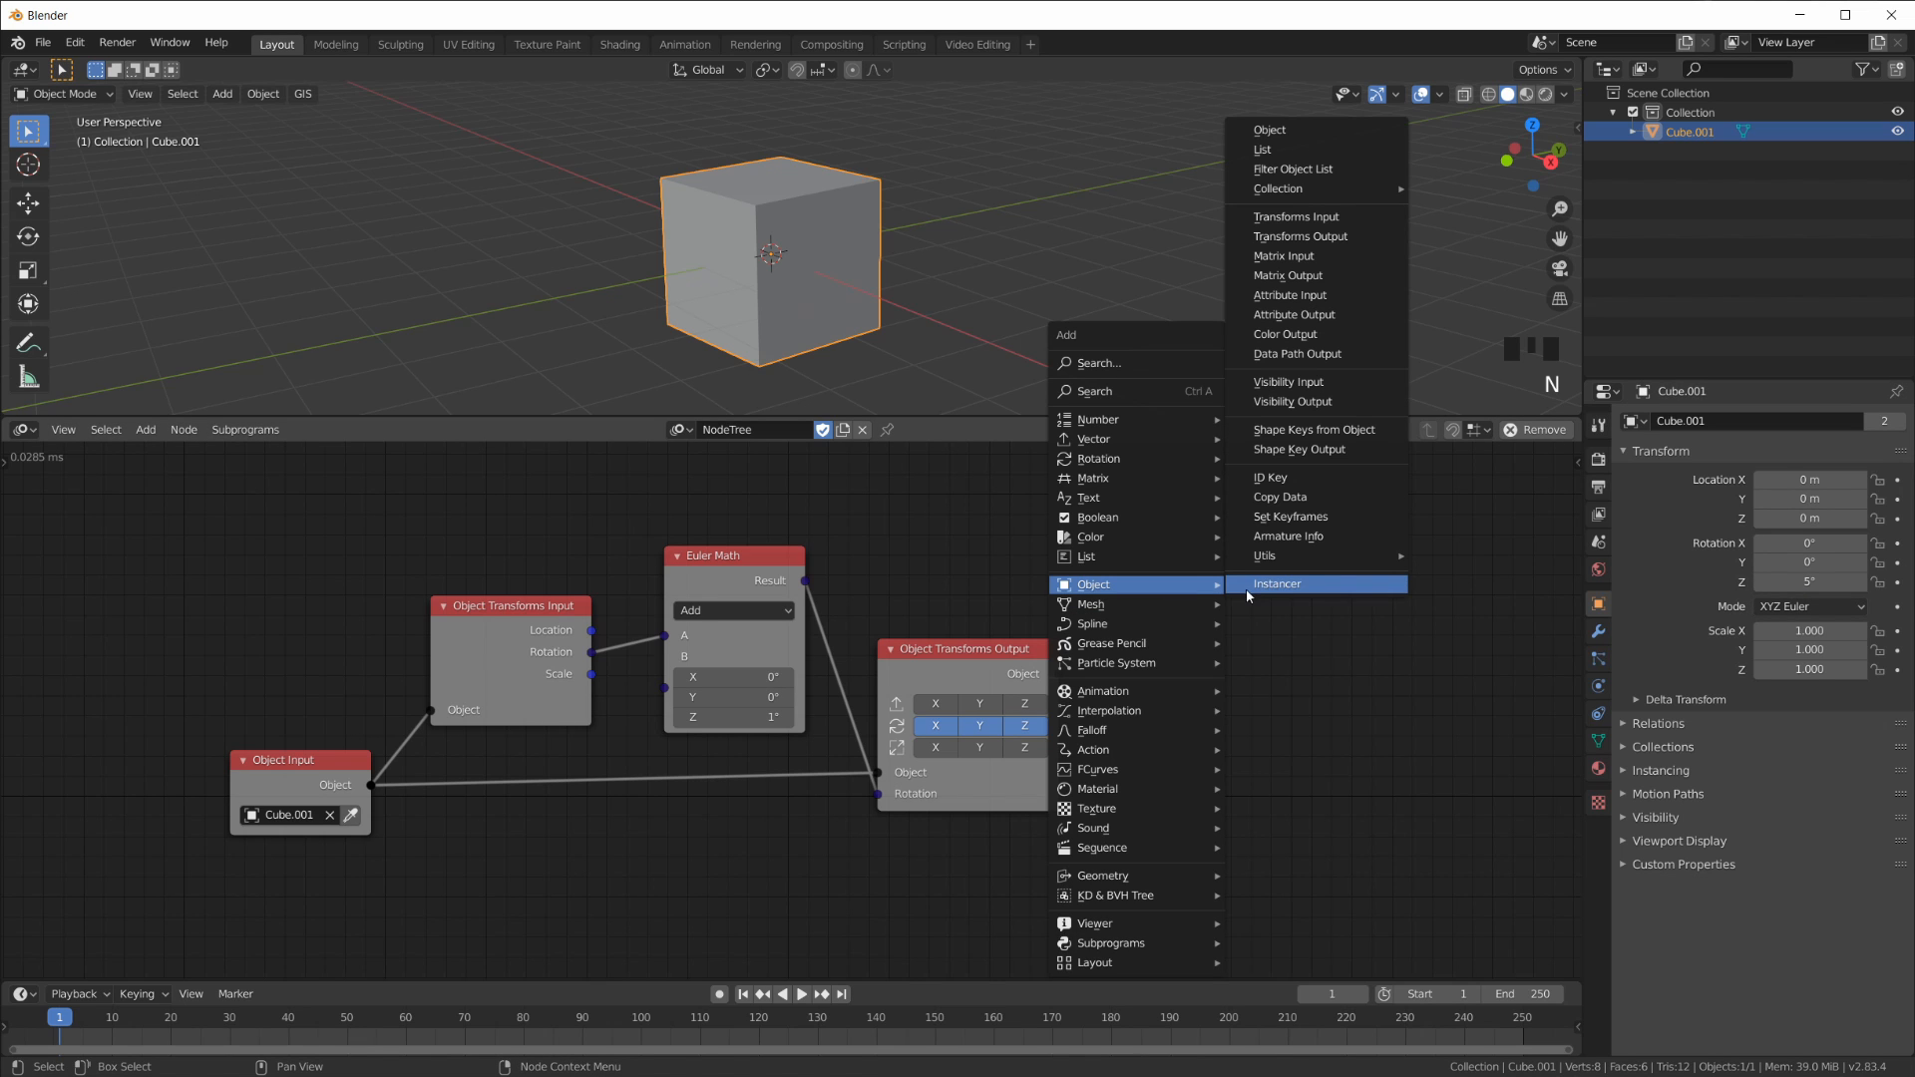
pyautogui.click(1319, 479)
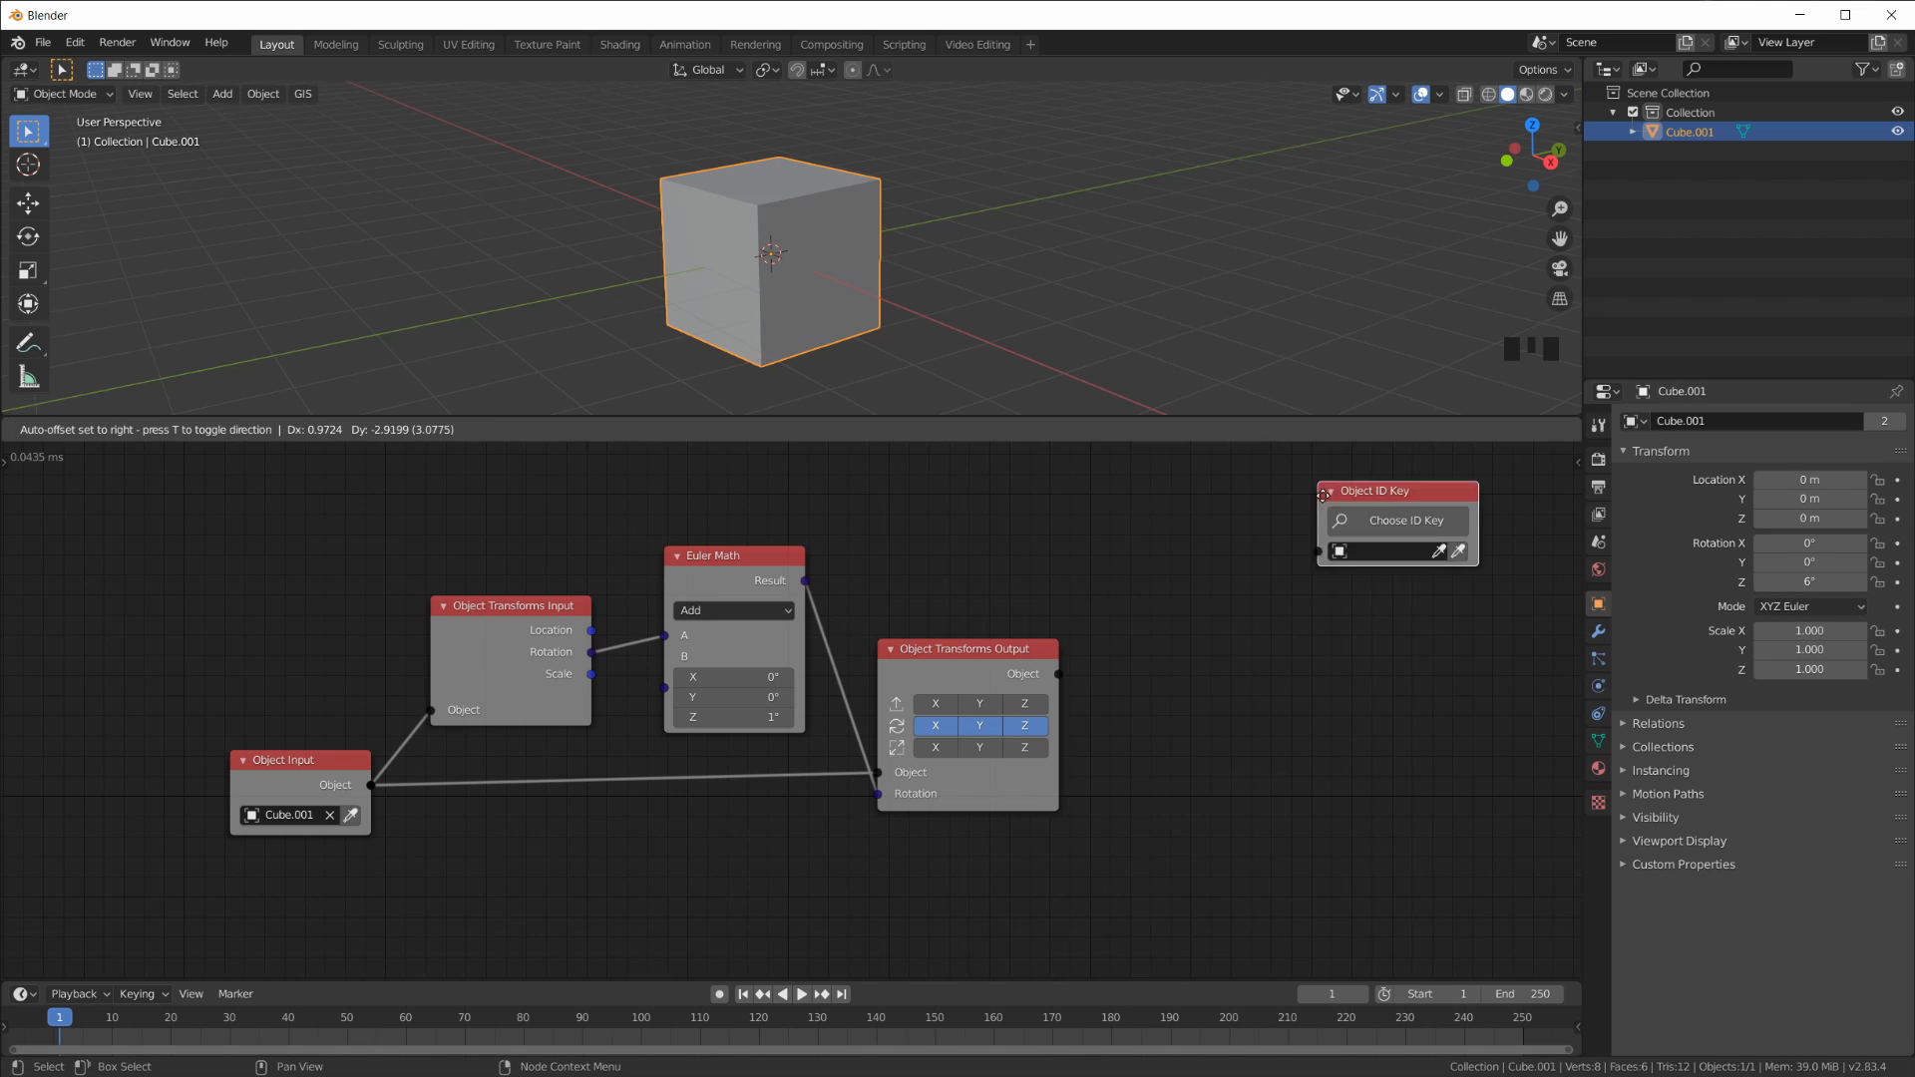
pyautogui.click(1298, 545)
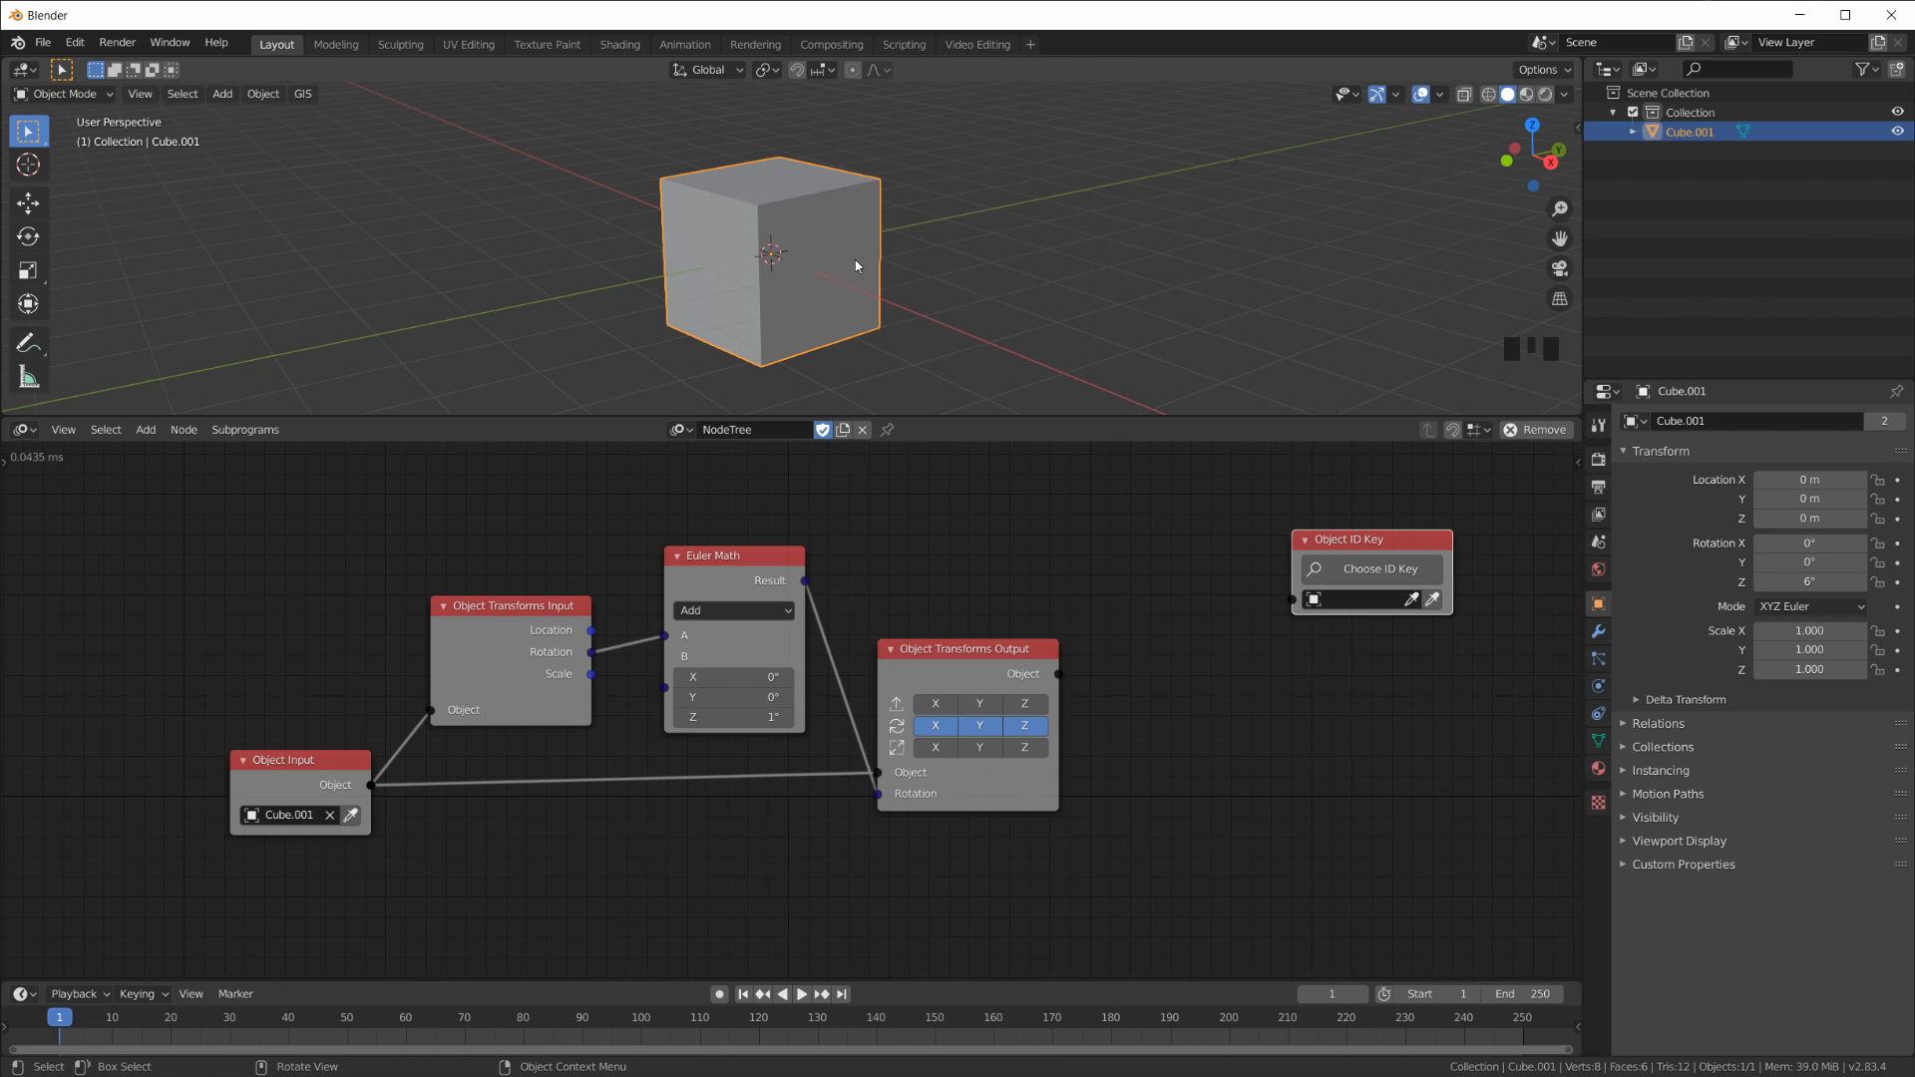
pyautogui.press('x')
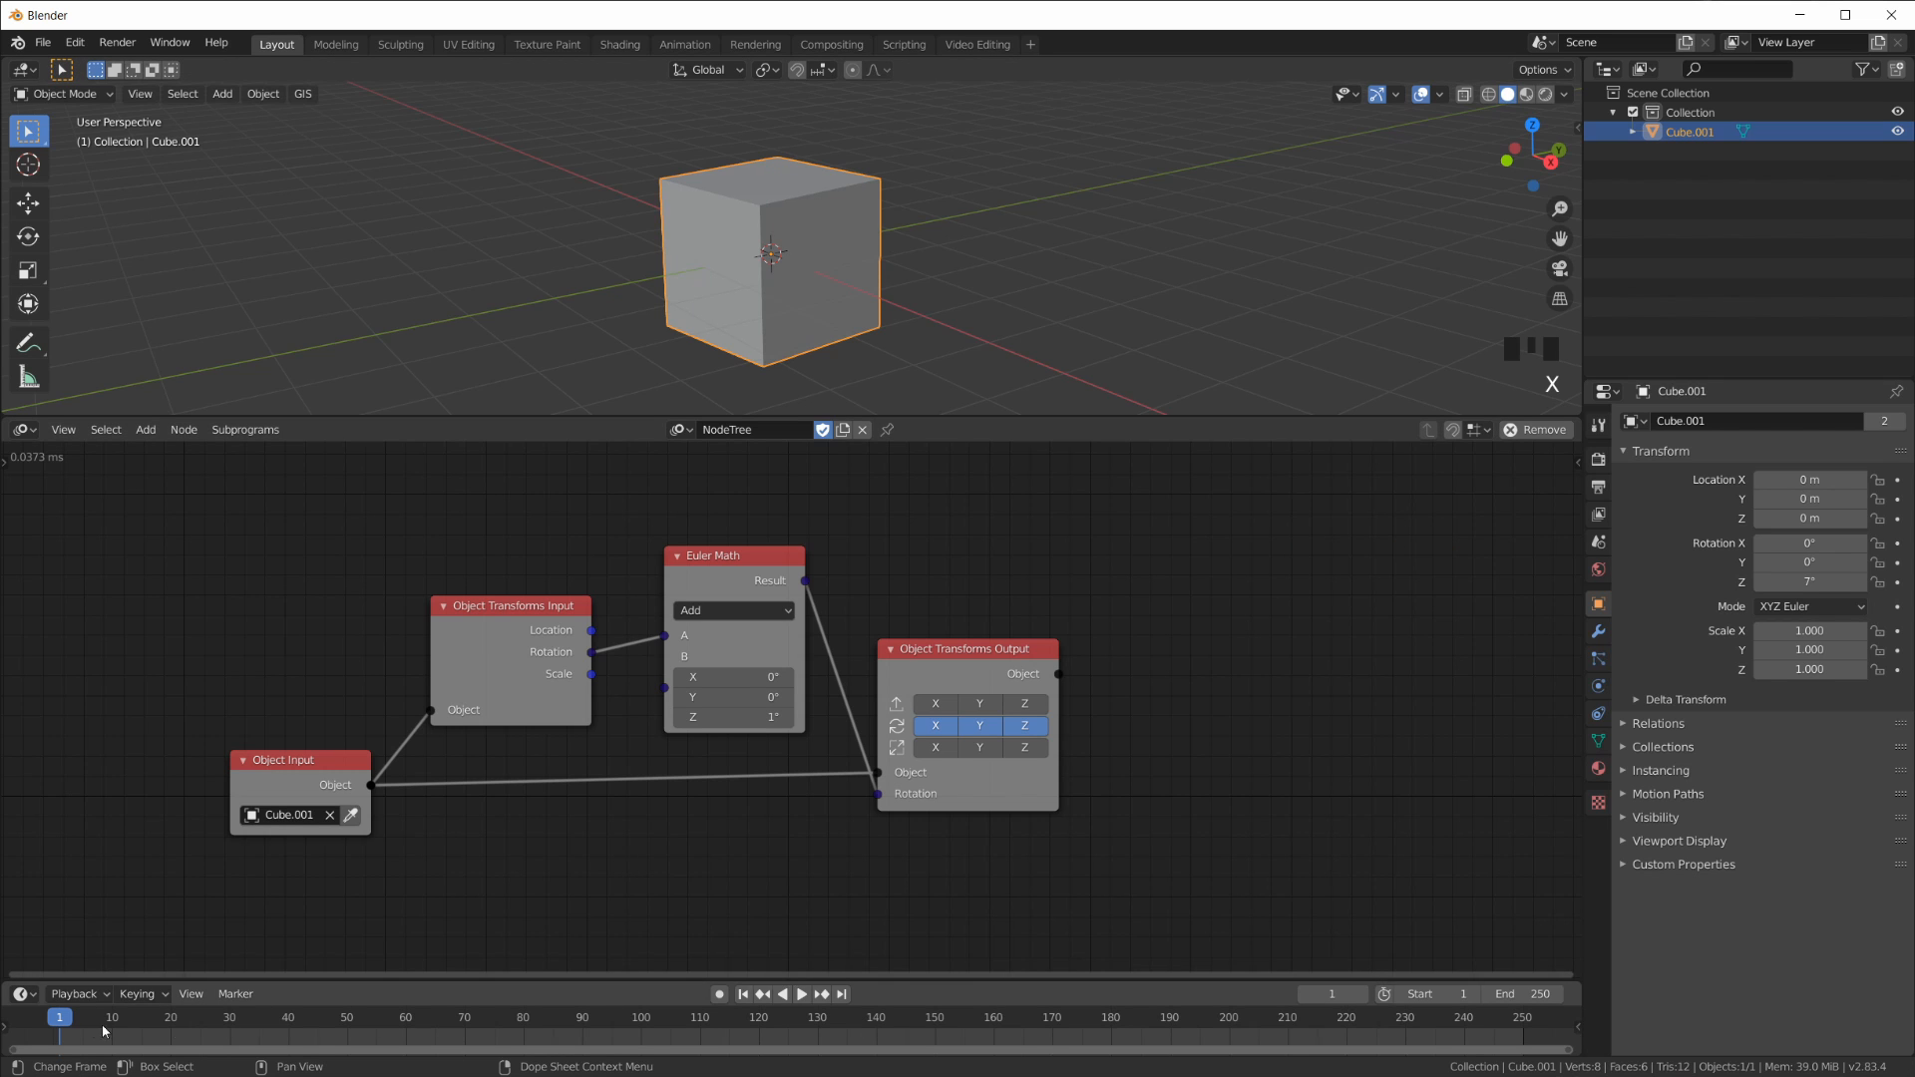
# Step: Scrub the timeline to frame 74 and back to frame 18 to test the cube's rotation on frame changes
pyautogui.moveTo(73, 1019); pyautogui.dragTo(489, 1034)
pyautogui.click(159, 1026)
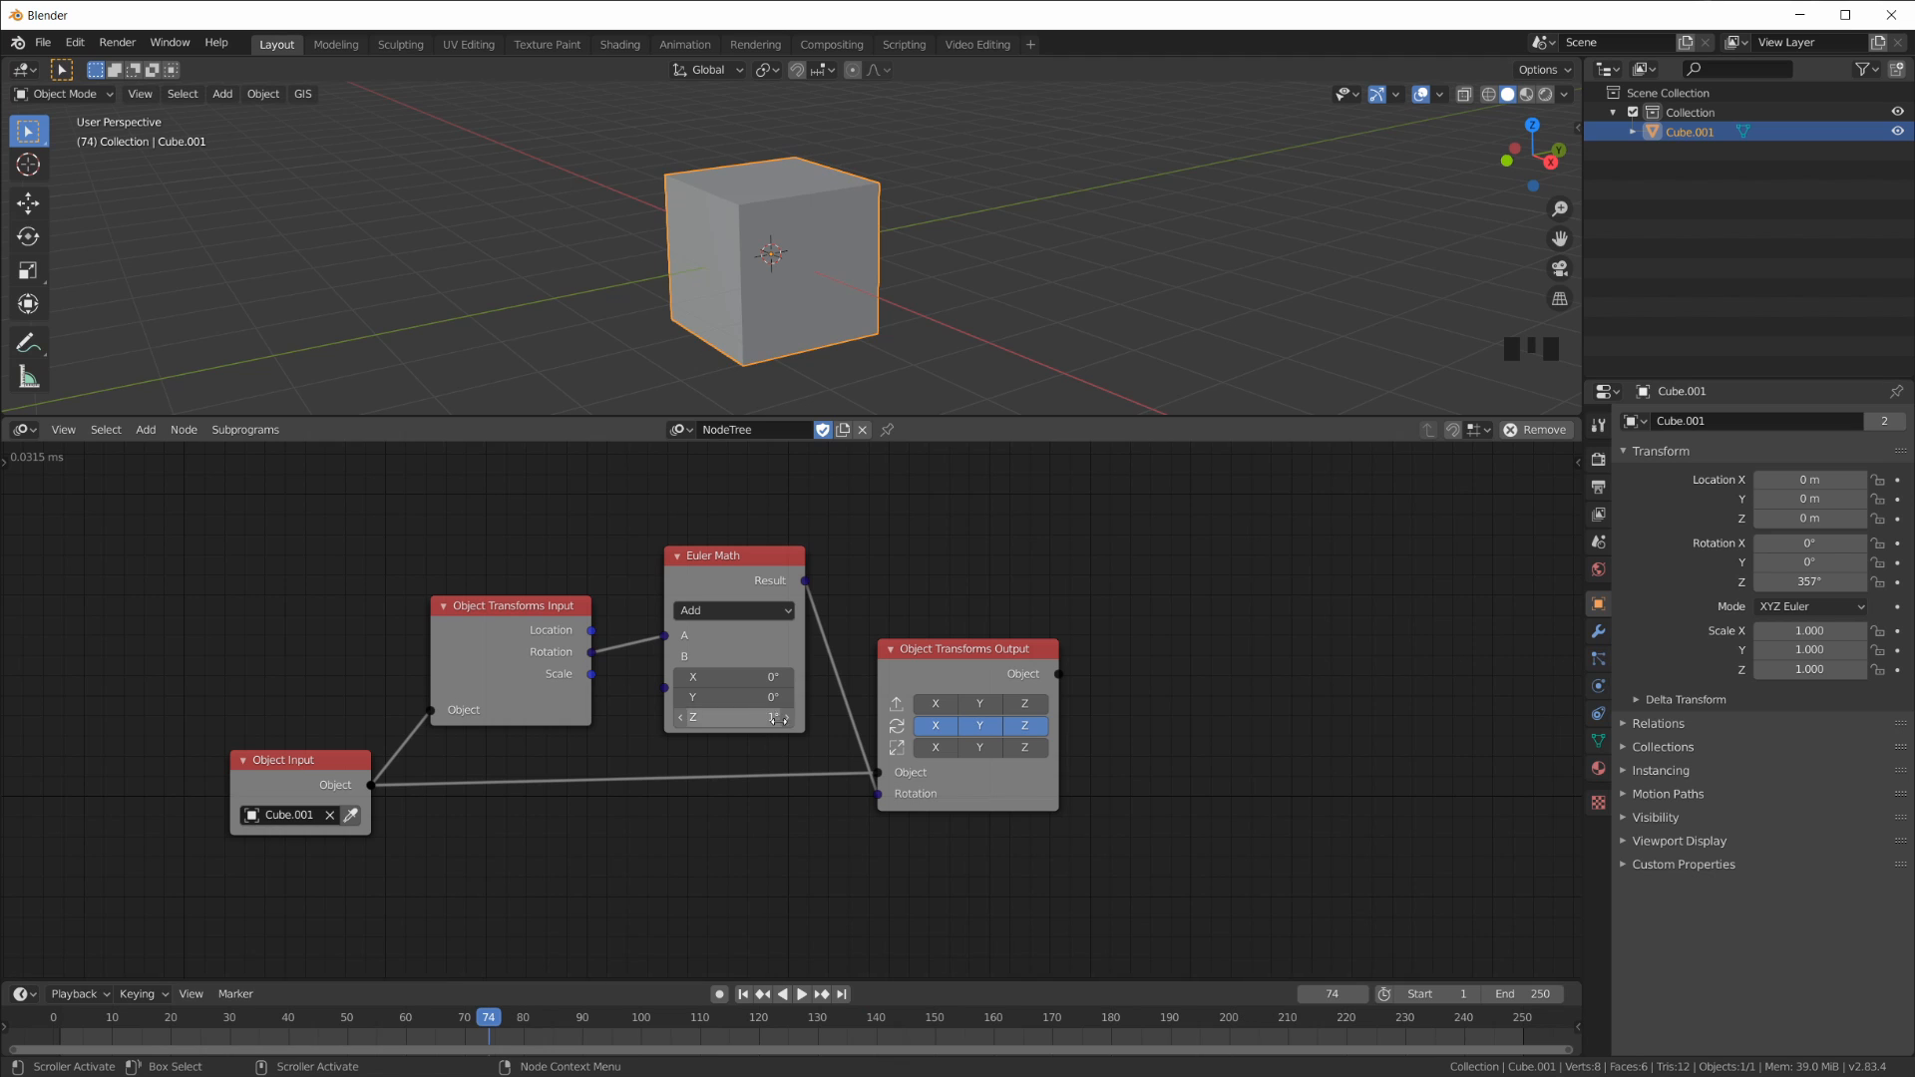
pyautogui.moveTo(714, 1025); pyautogui.dragTo(158, 1053)
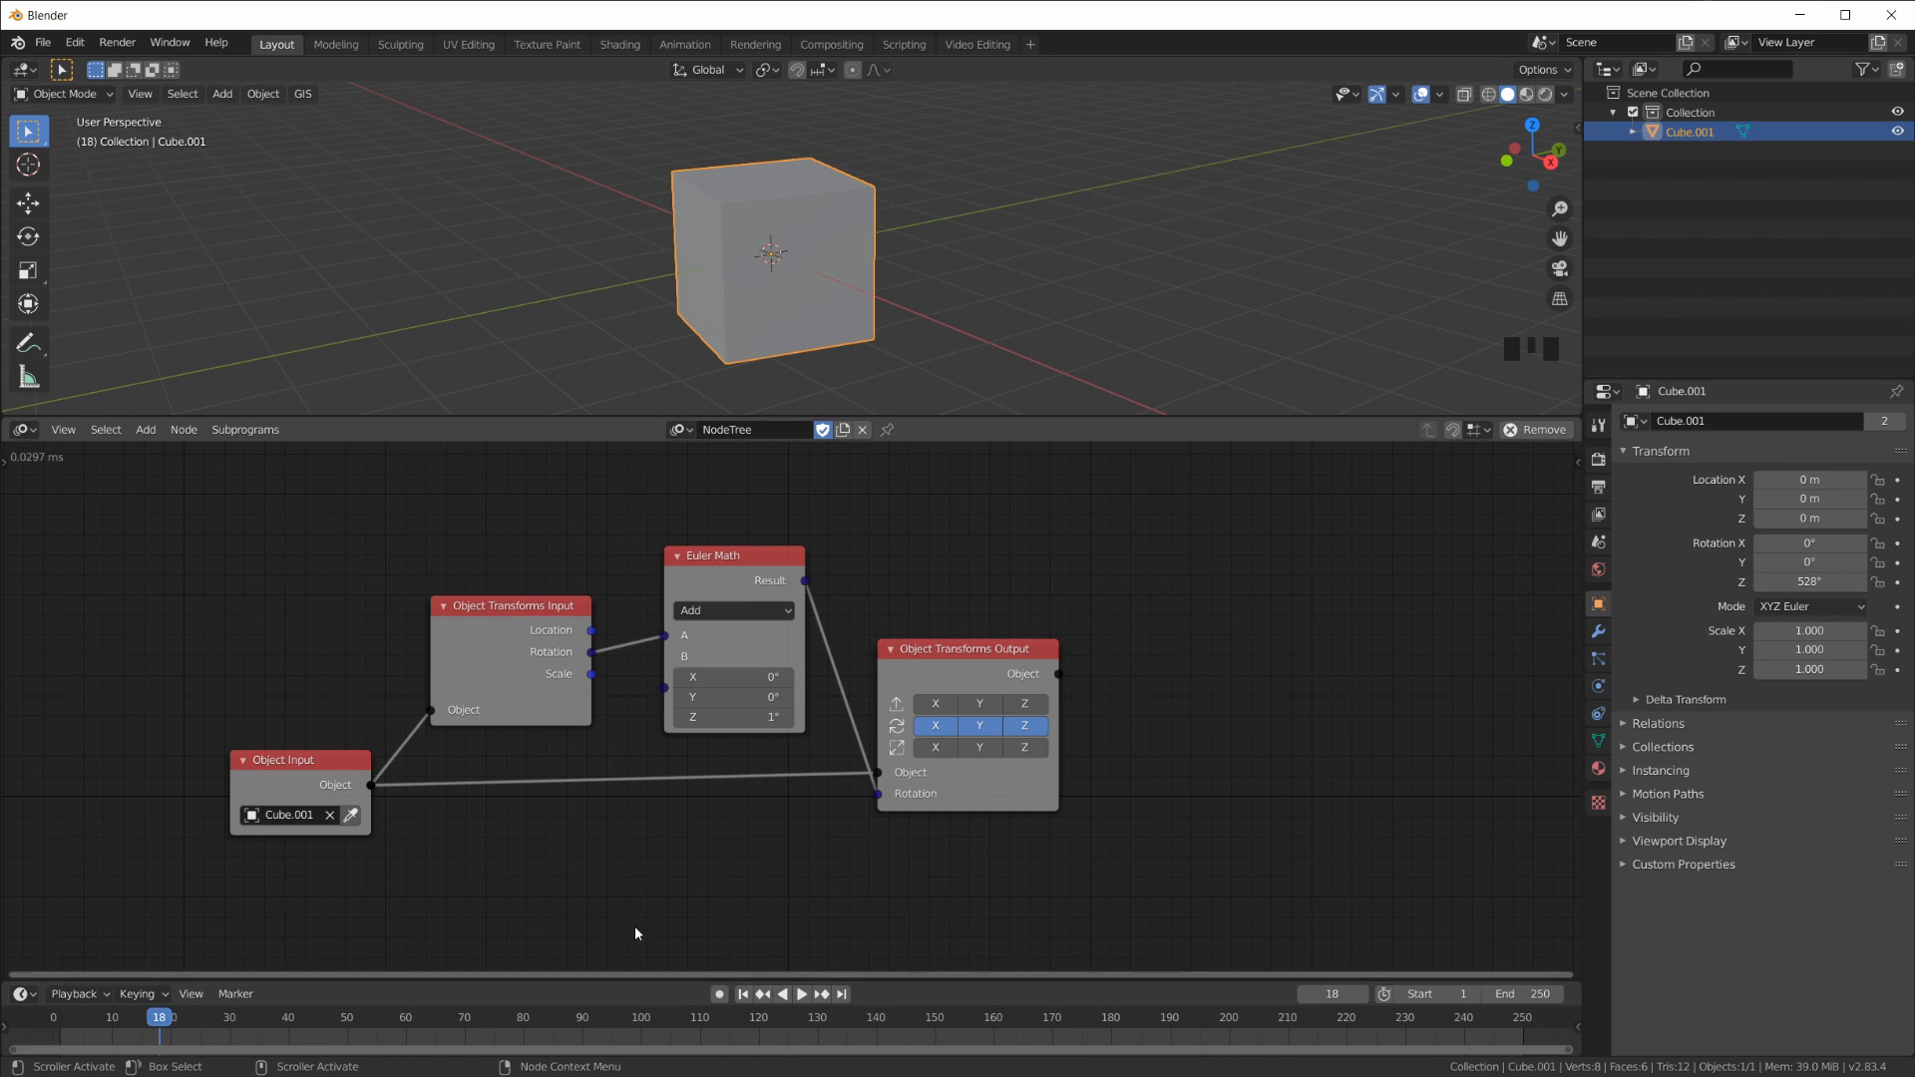
# Step: Add an Integer Input node, change its value repeatedly to -624 to trigger the tree, and delete the node
pyautogui.hotkey('shift', 'a')
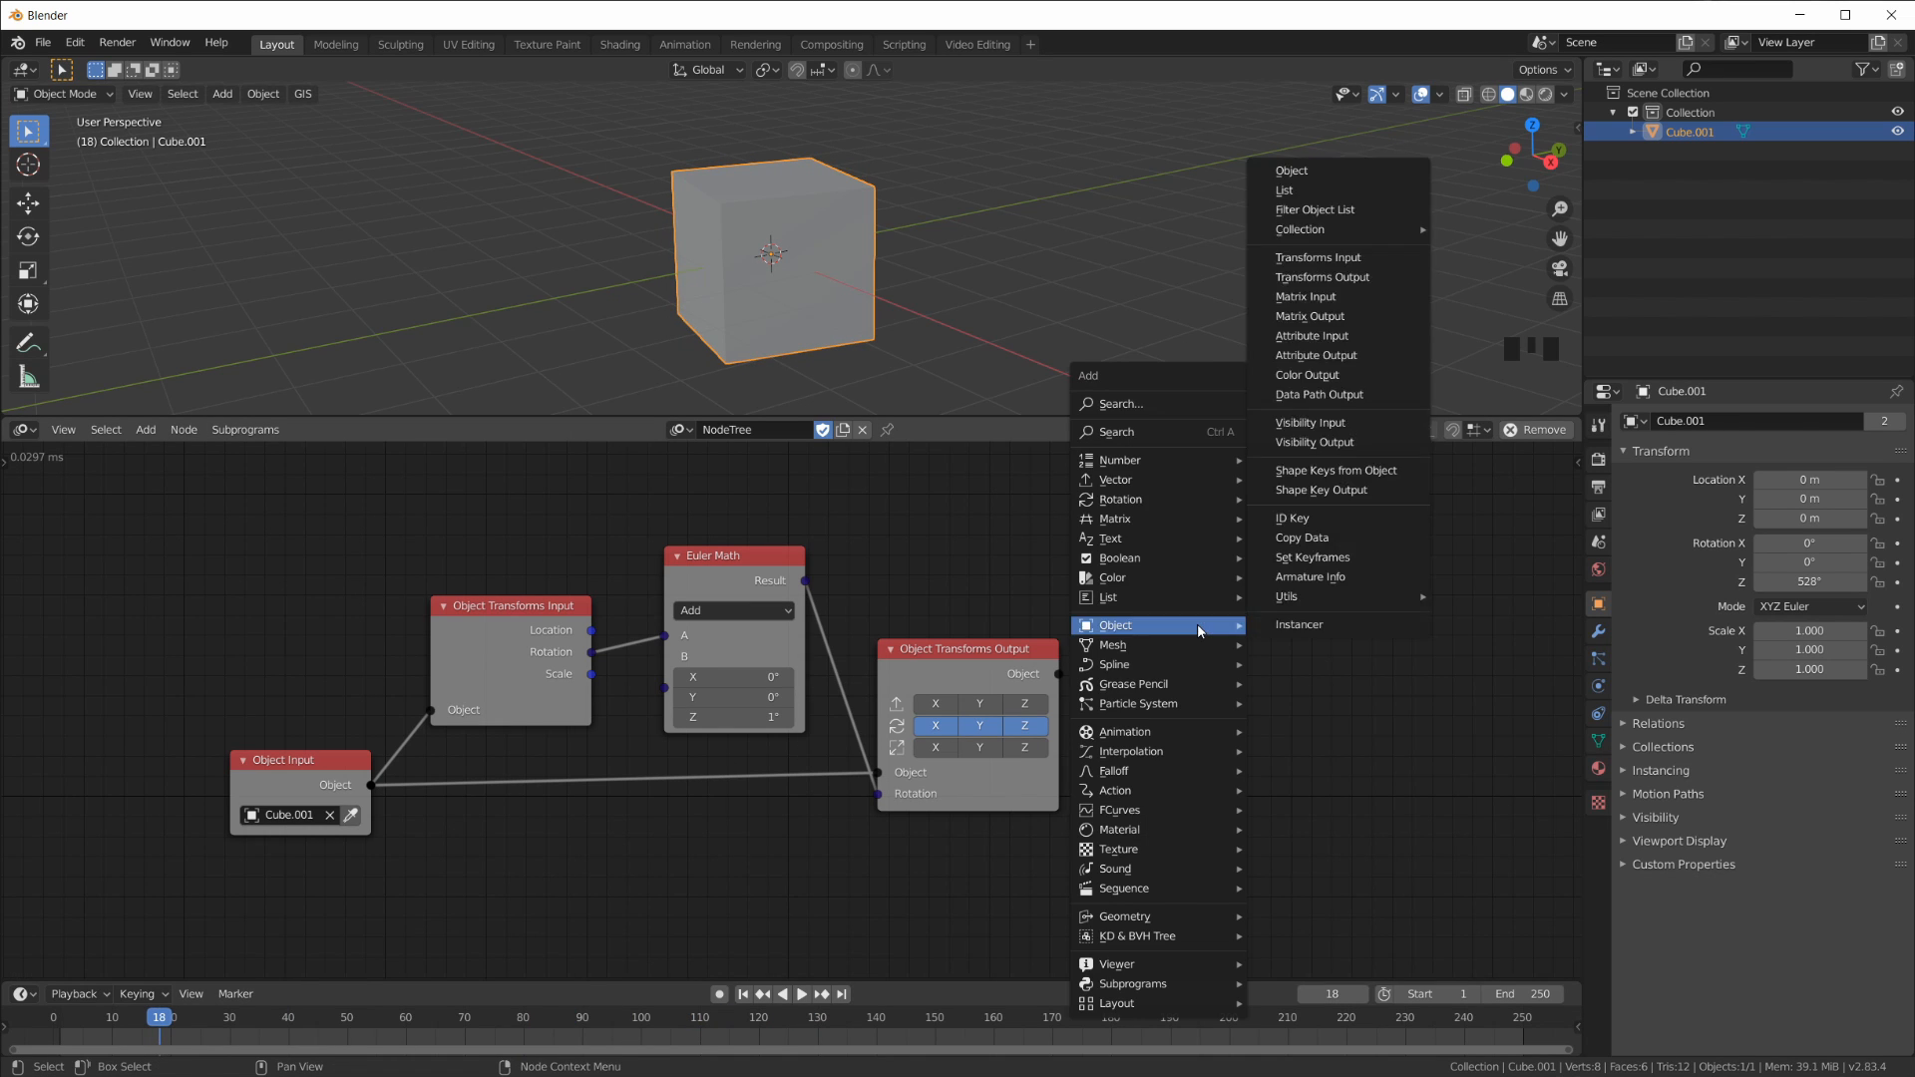
pyautogui.moveTo(1187, 461)
pyautogui.click(1297, 462)
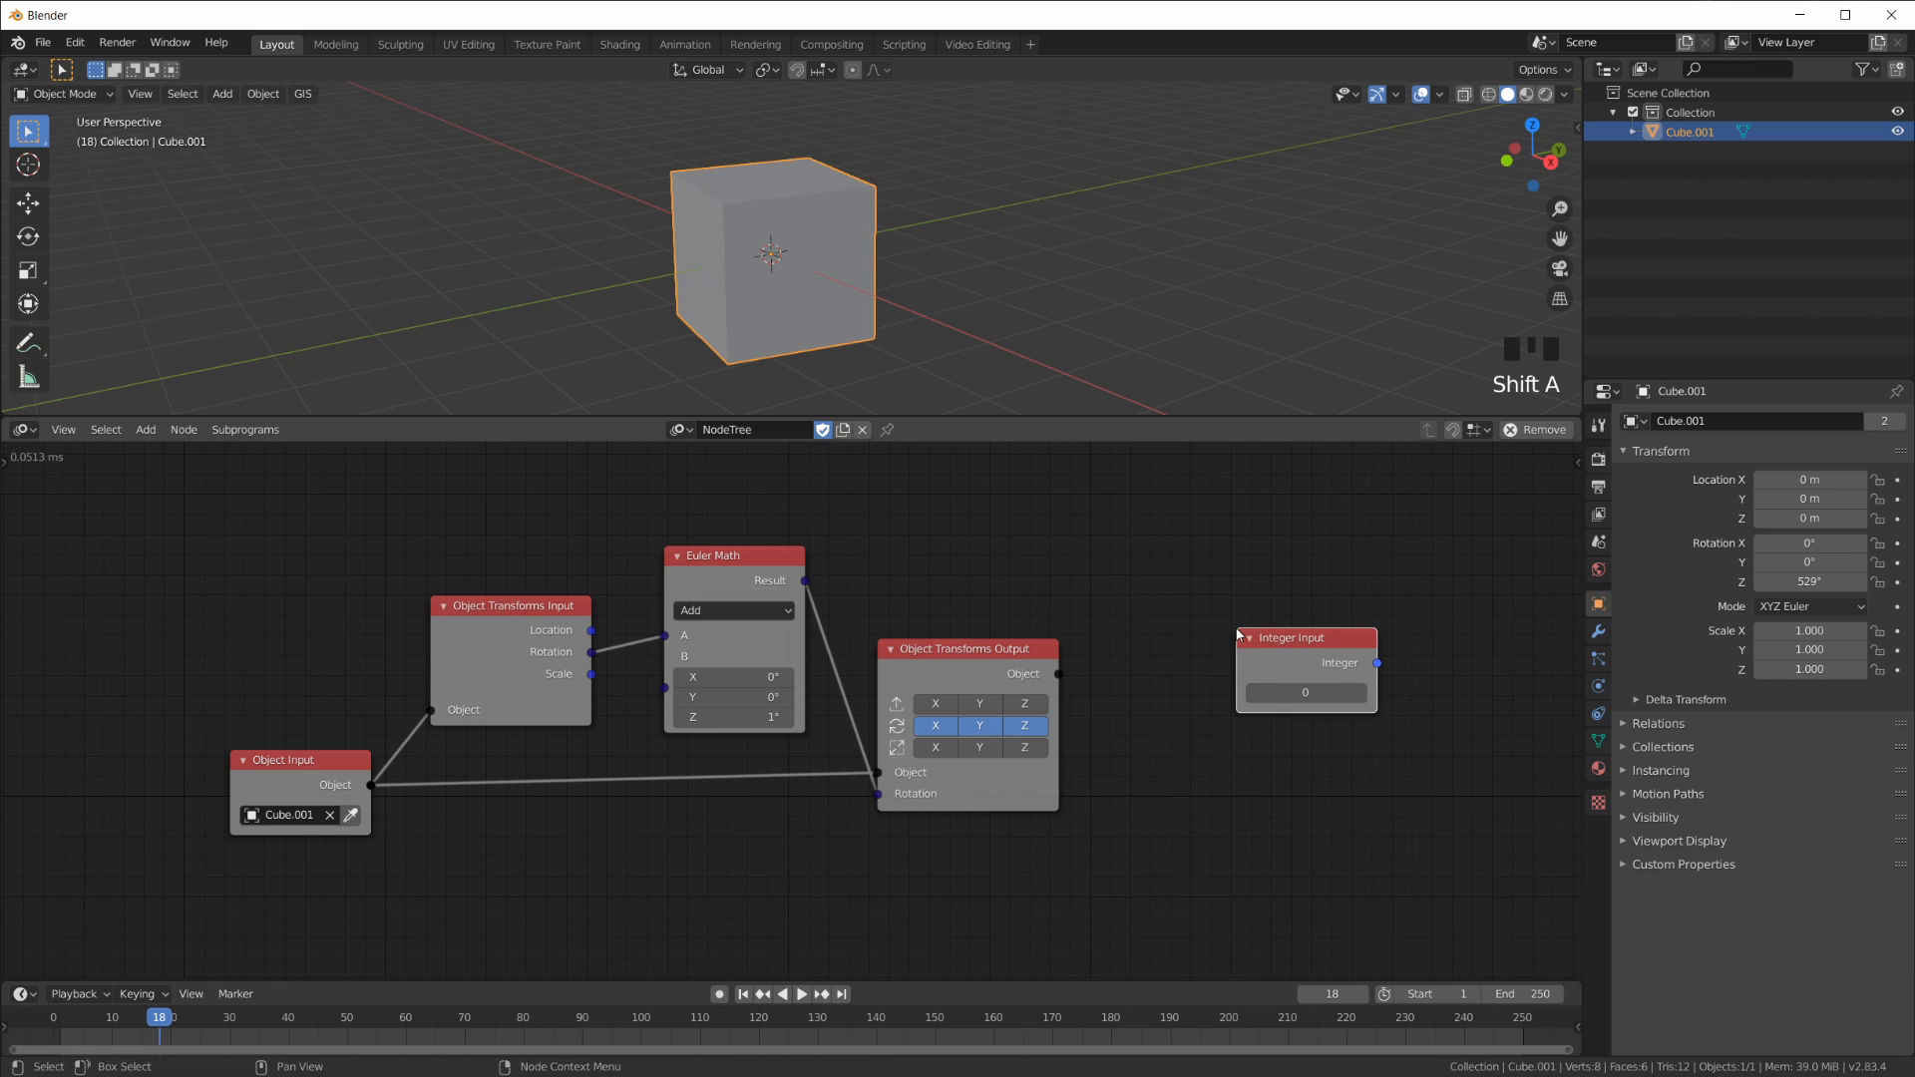
pyautogui.click(1302, 688)
pyautogui.moveTo(1305, 693); pyautogui.dragTo(1229, 707)
pyautogui.click(1359, 694)
pyautogui.click(1358, 694)
pyautogui.click(1359, 694)
pyautogui.click(1359, 695)
pyautogui.click(1359, 694)
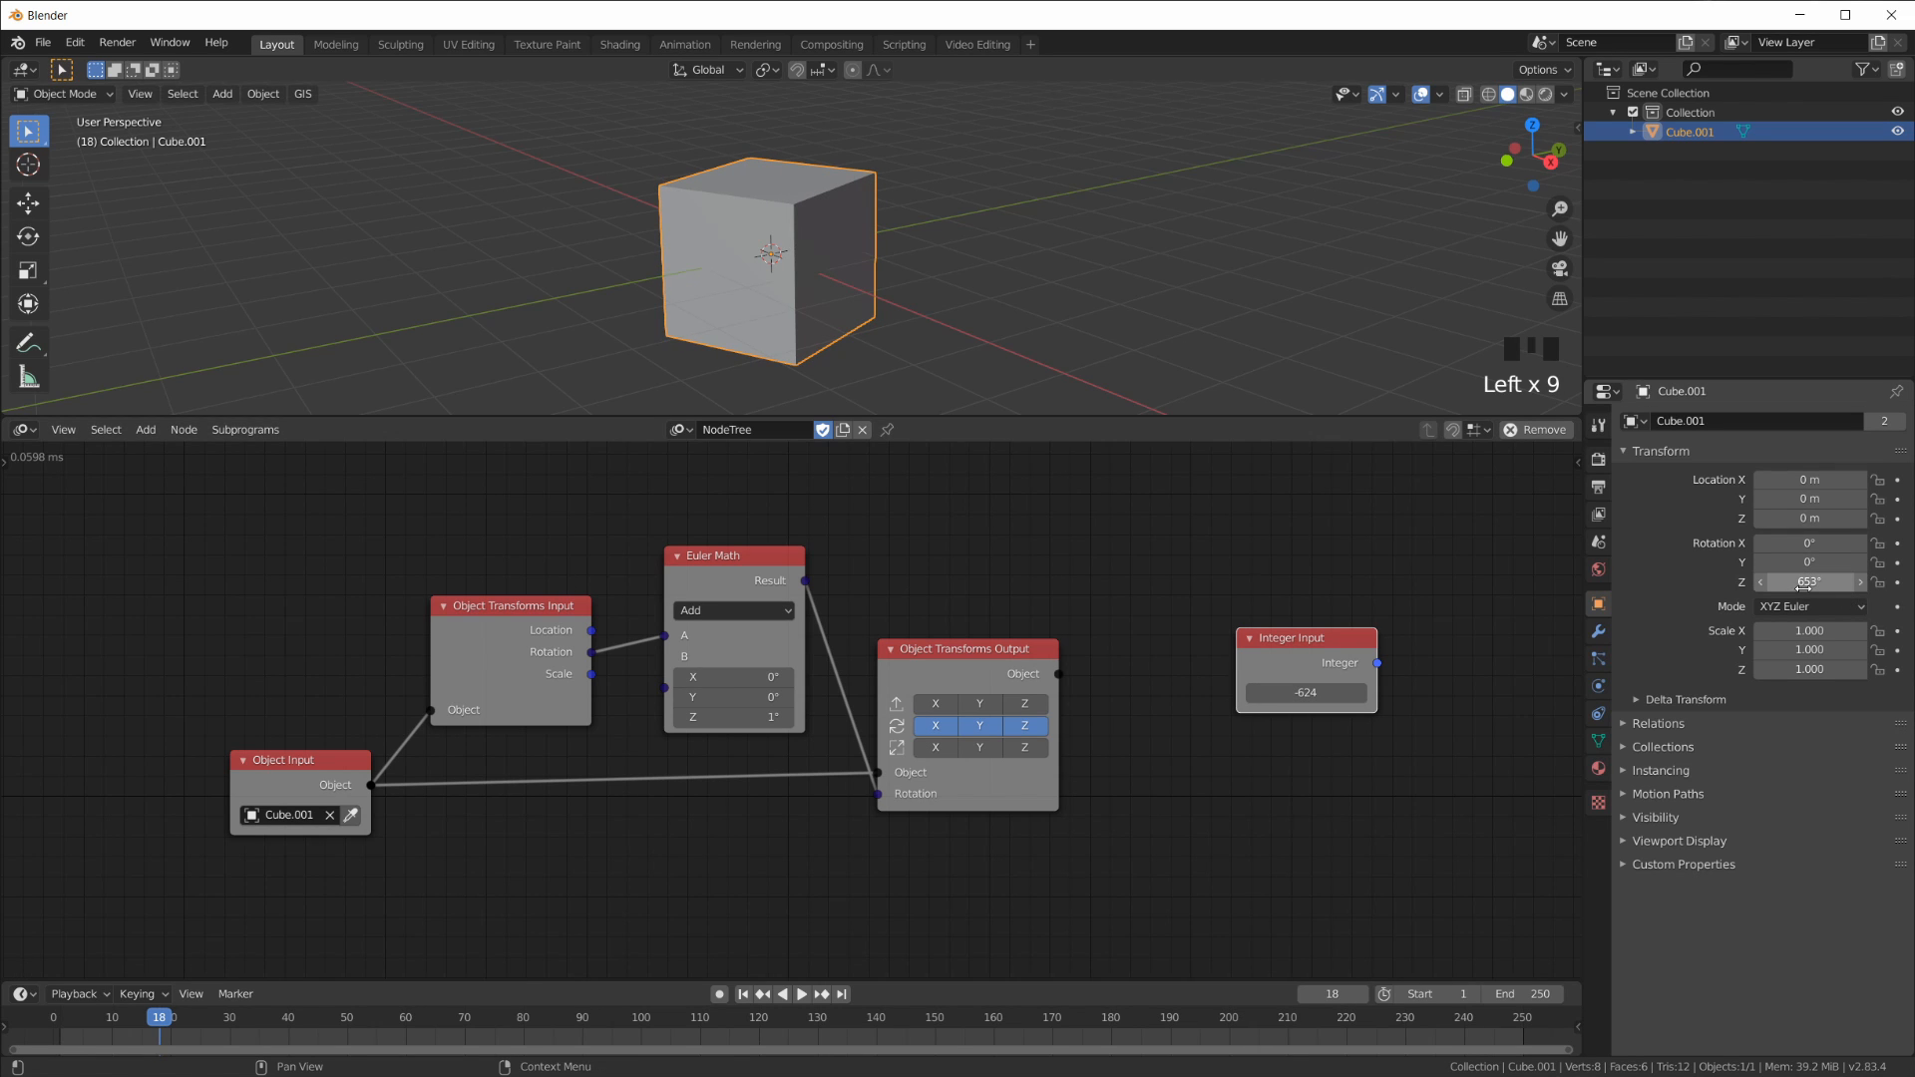
pyautogui.press('x')
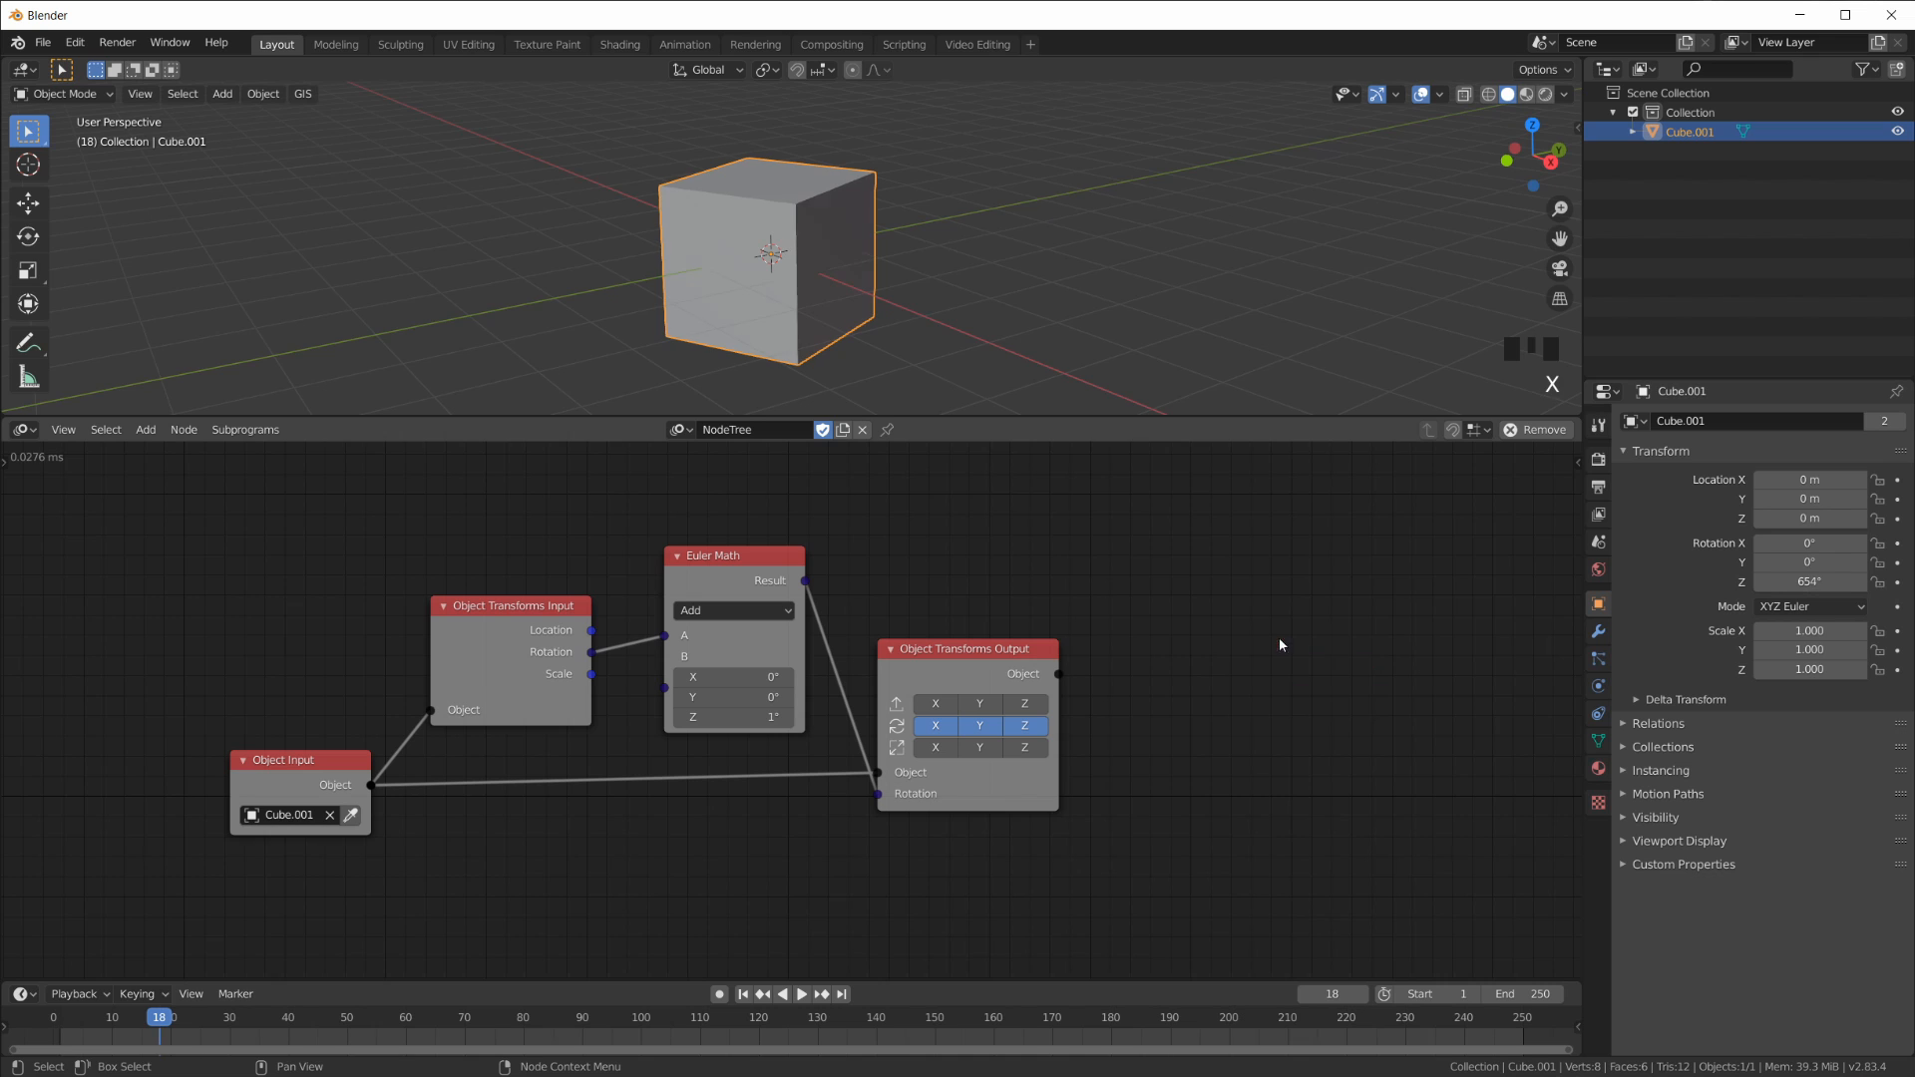
# Step: Scrub the timeline to frame 16 and nudge the Object Transforms Output, Euler Math and Object Input nodes
pyautogui.moveTo(182, 1024)
pyautogui.mouseDown()
pyautogui.moveTo(858, 1020)
pyautogui.moveTo(147, 1035)
pyautogui.mouseUp()
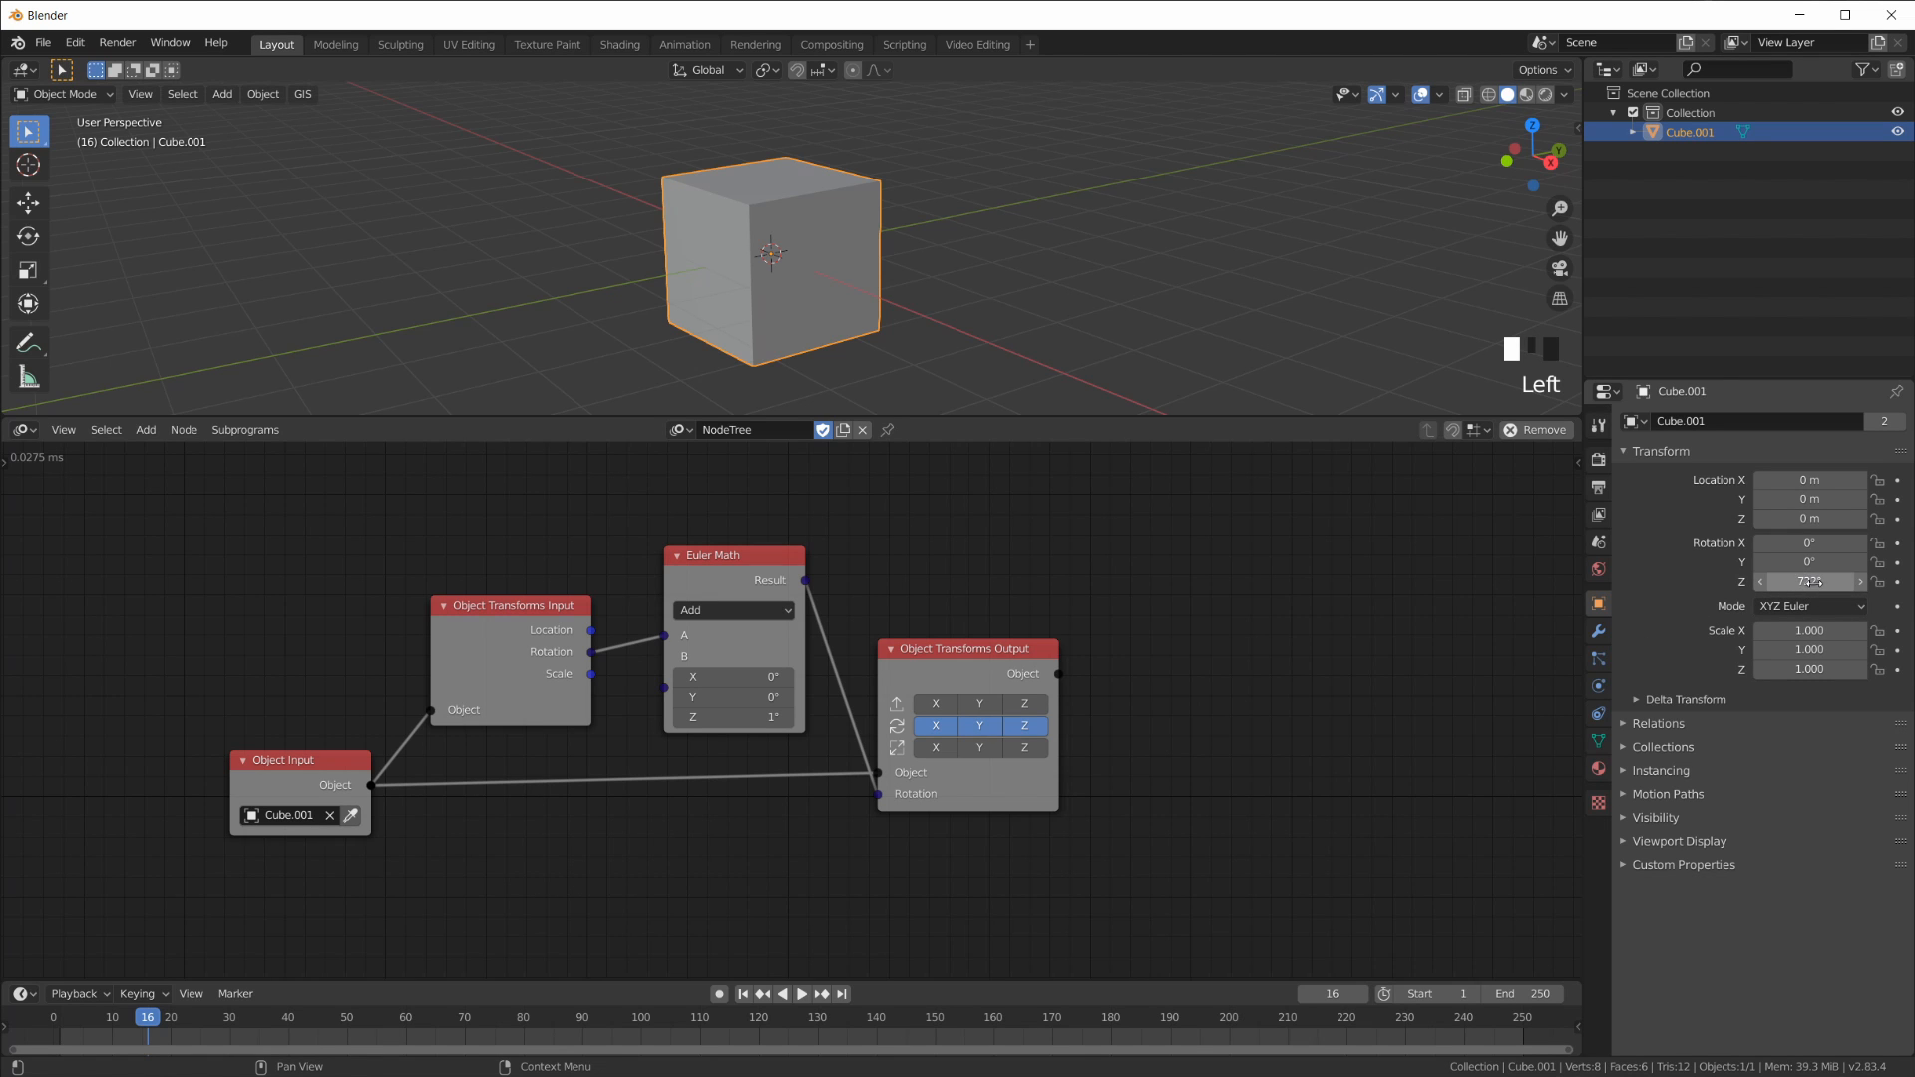
pyautogui.moveTo(950, 659); pyautogui.dragTo(963, 658)
pyautogui.moveTo(738, 590); pyautogui.dragTo(735, 595)
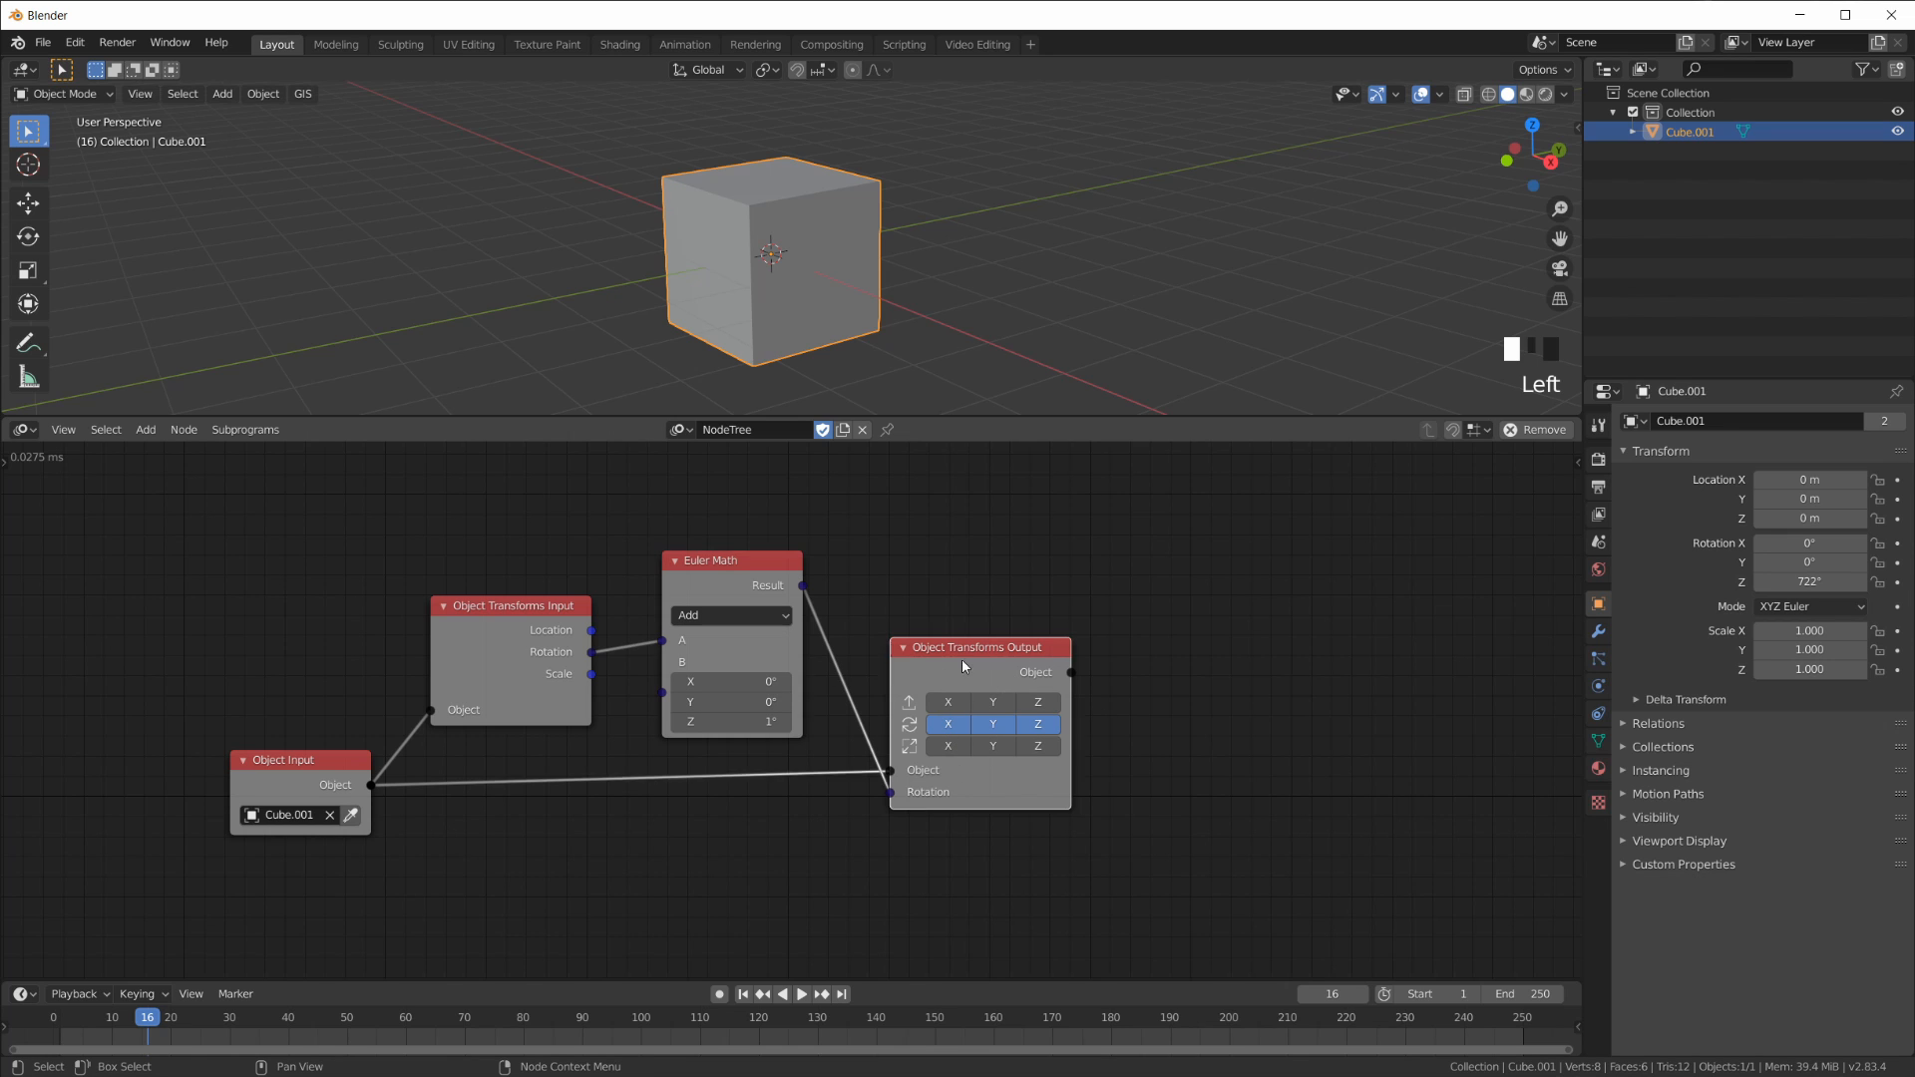
pyautogui.moveTo(962, 658); pyautogui.dragTo(960, 672)
pyautogui.moveTo(889, 790)
pyautogui.mouseDown()
pyautogui.moveTo(445, 805)
pyautogui.moveTo(890, 785)
pyautogui.mouseUp()
pyautogui.moveTo(316, 771); pyautogui.dragTo(312, 777)
pyautogui.scroll(-2, 996, 237)
pyautogui.scroll(2, 991, 263)
# Step: Add a Monkey mesh to the scene and move it beside the cube
pyautogui.hotkey('shift', 'a')
pyautogui.moveTo(991, 262)
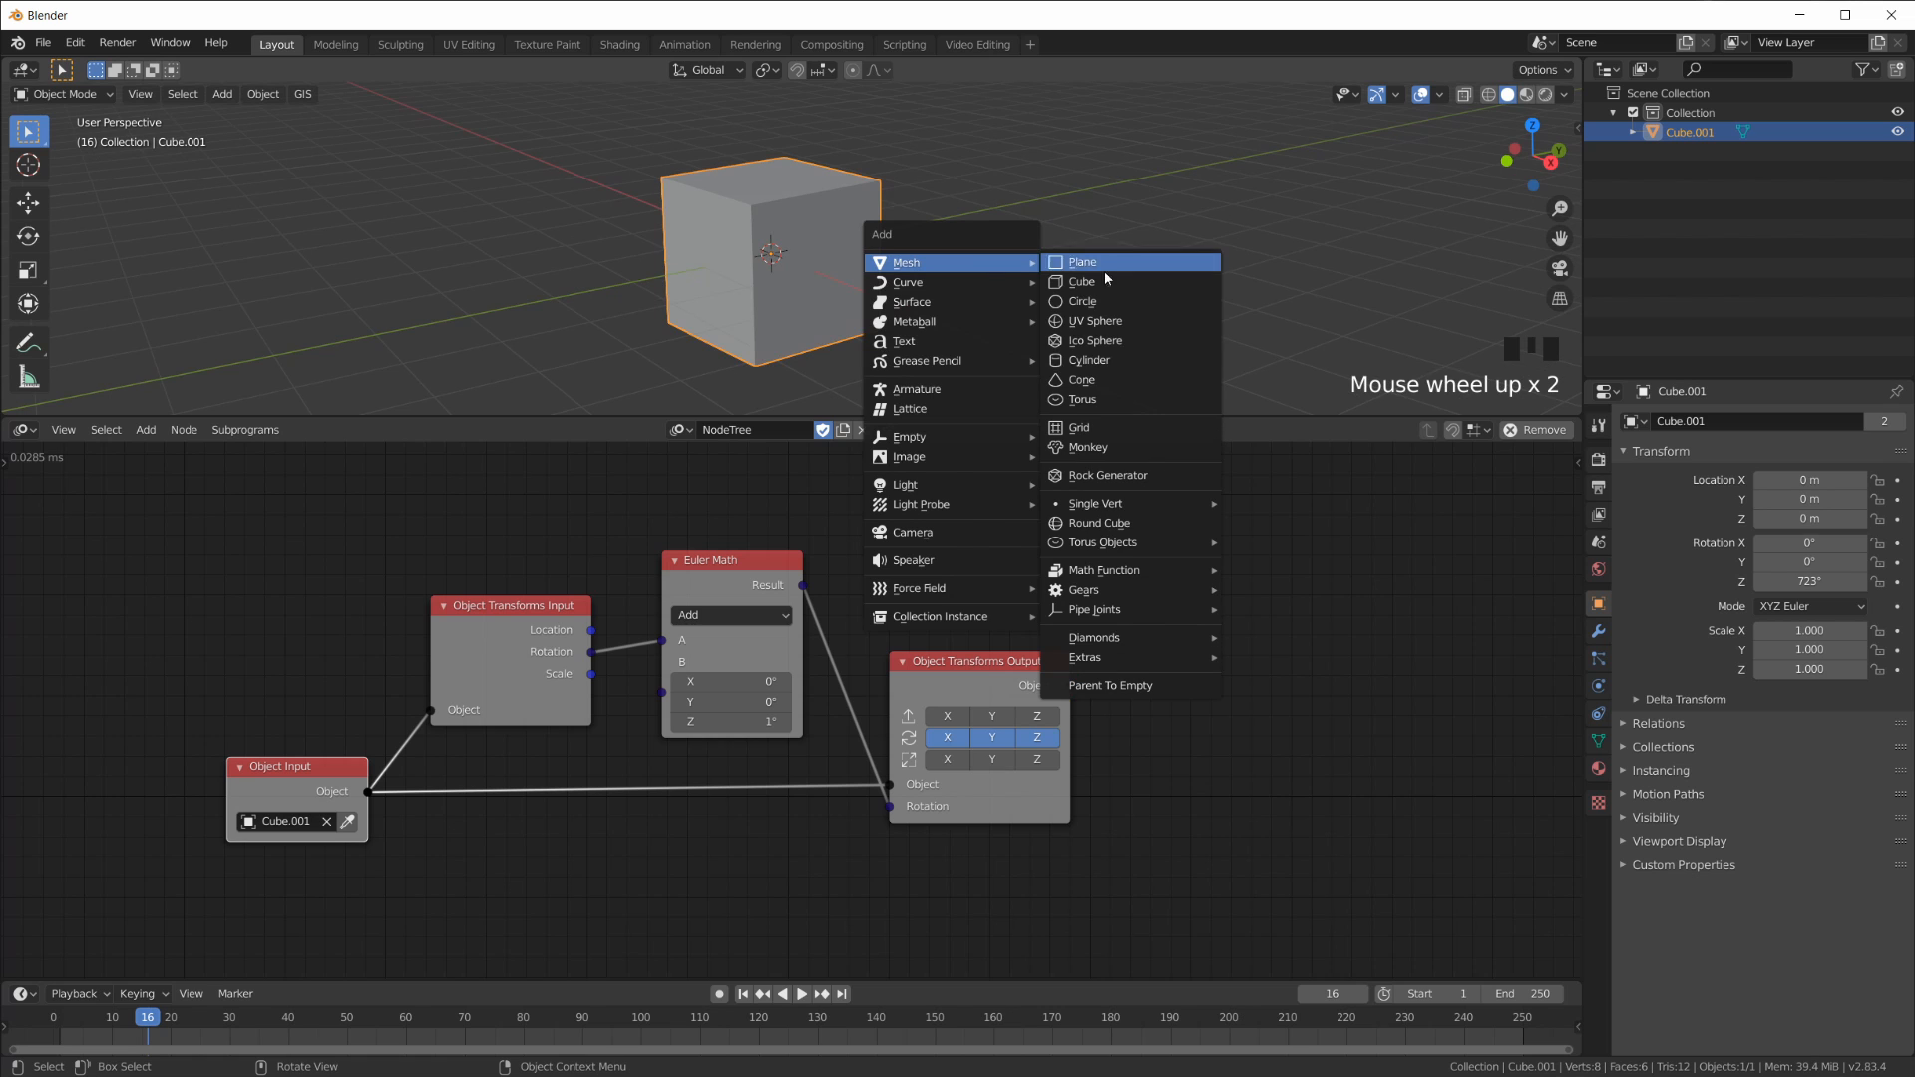
pyautogui.click(1106, 447)
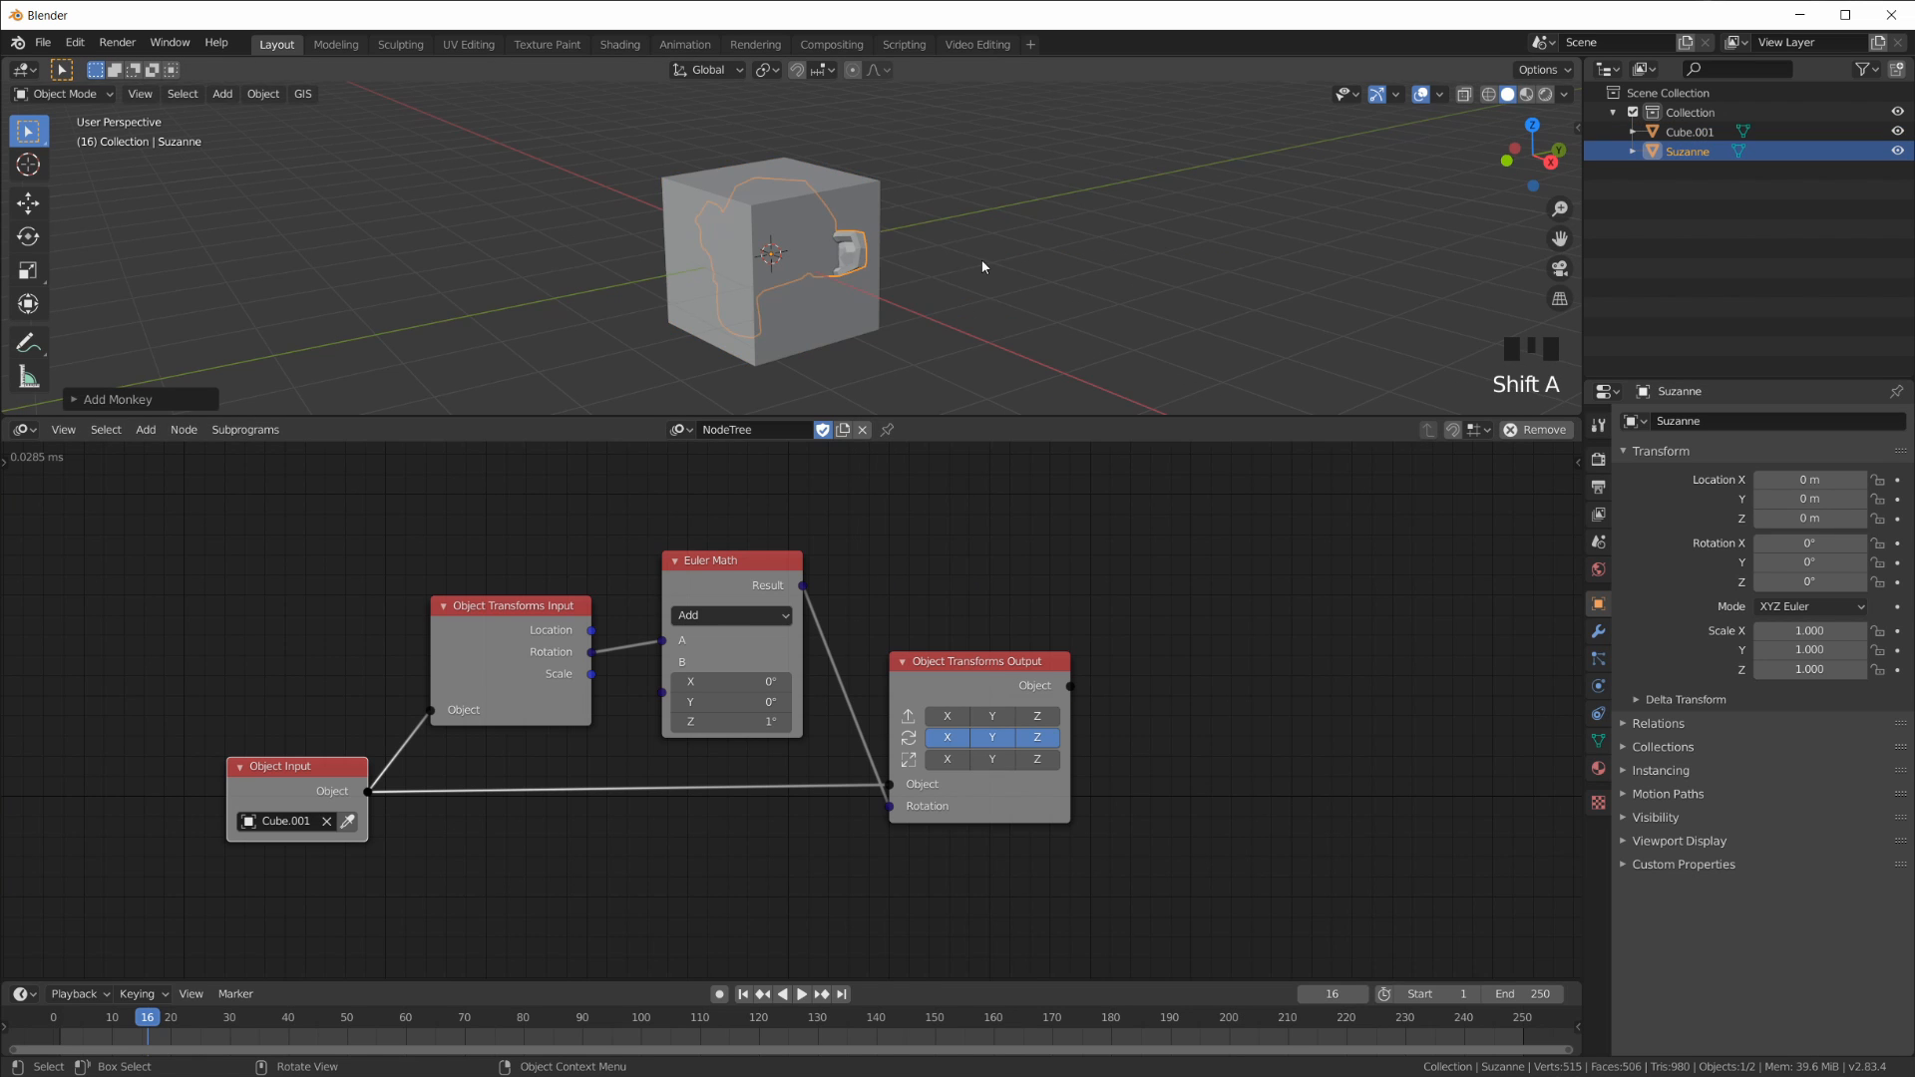
pyautogui.press('g')
pyautogui.click(1217, 249)
# Step: Disconnect the Object link from Object Transforms Output and reposition the Object Input node near Object Transforms Input
pyautogui.moveTo(837, 861); pyautogui.dragTo(840, 813, button='middle')
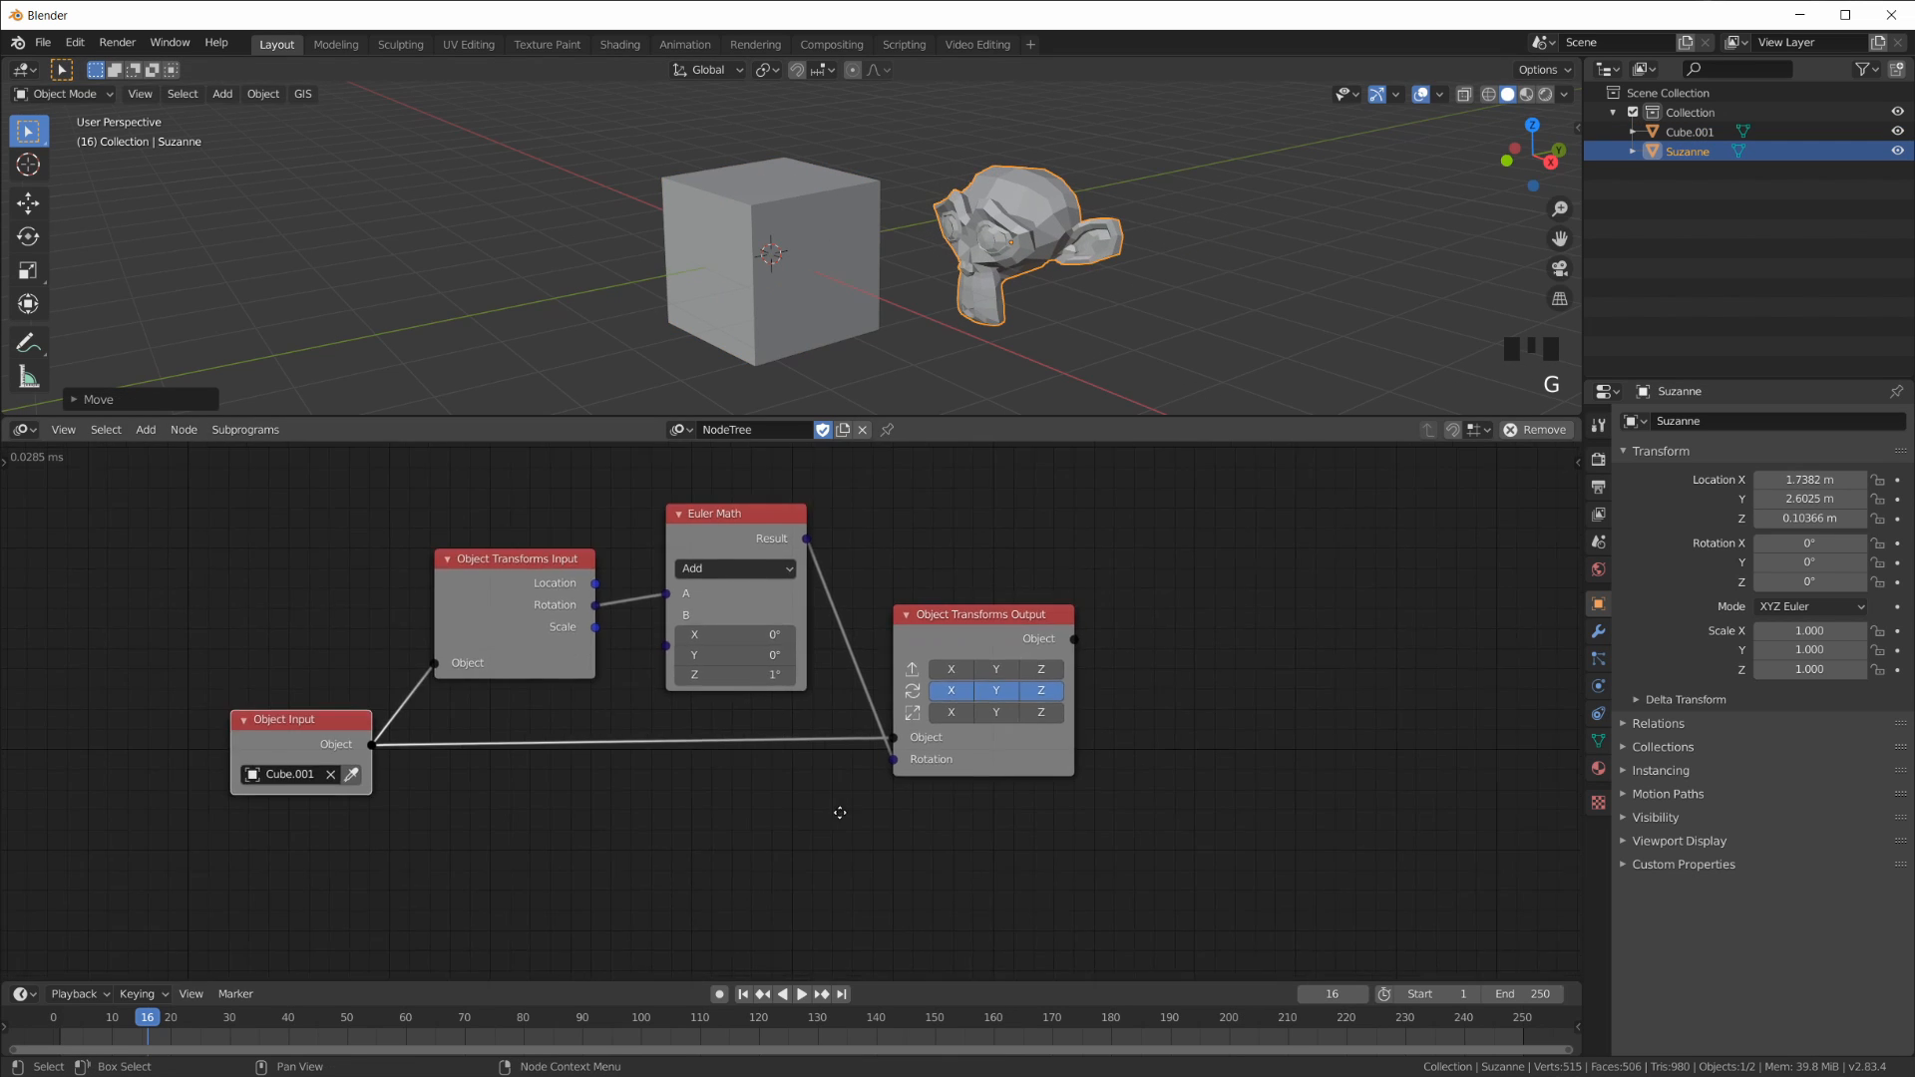
pyautogui.moveTo(893, 738); pyautogui.dragTo(689, 787)
pyautogui.moveTo(327, 717); pyautogui.dragTo(328, 619)
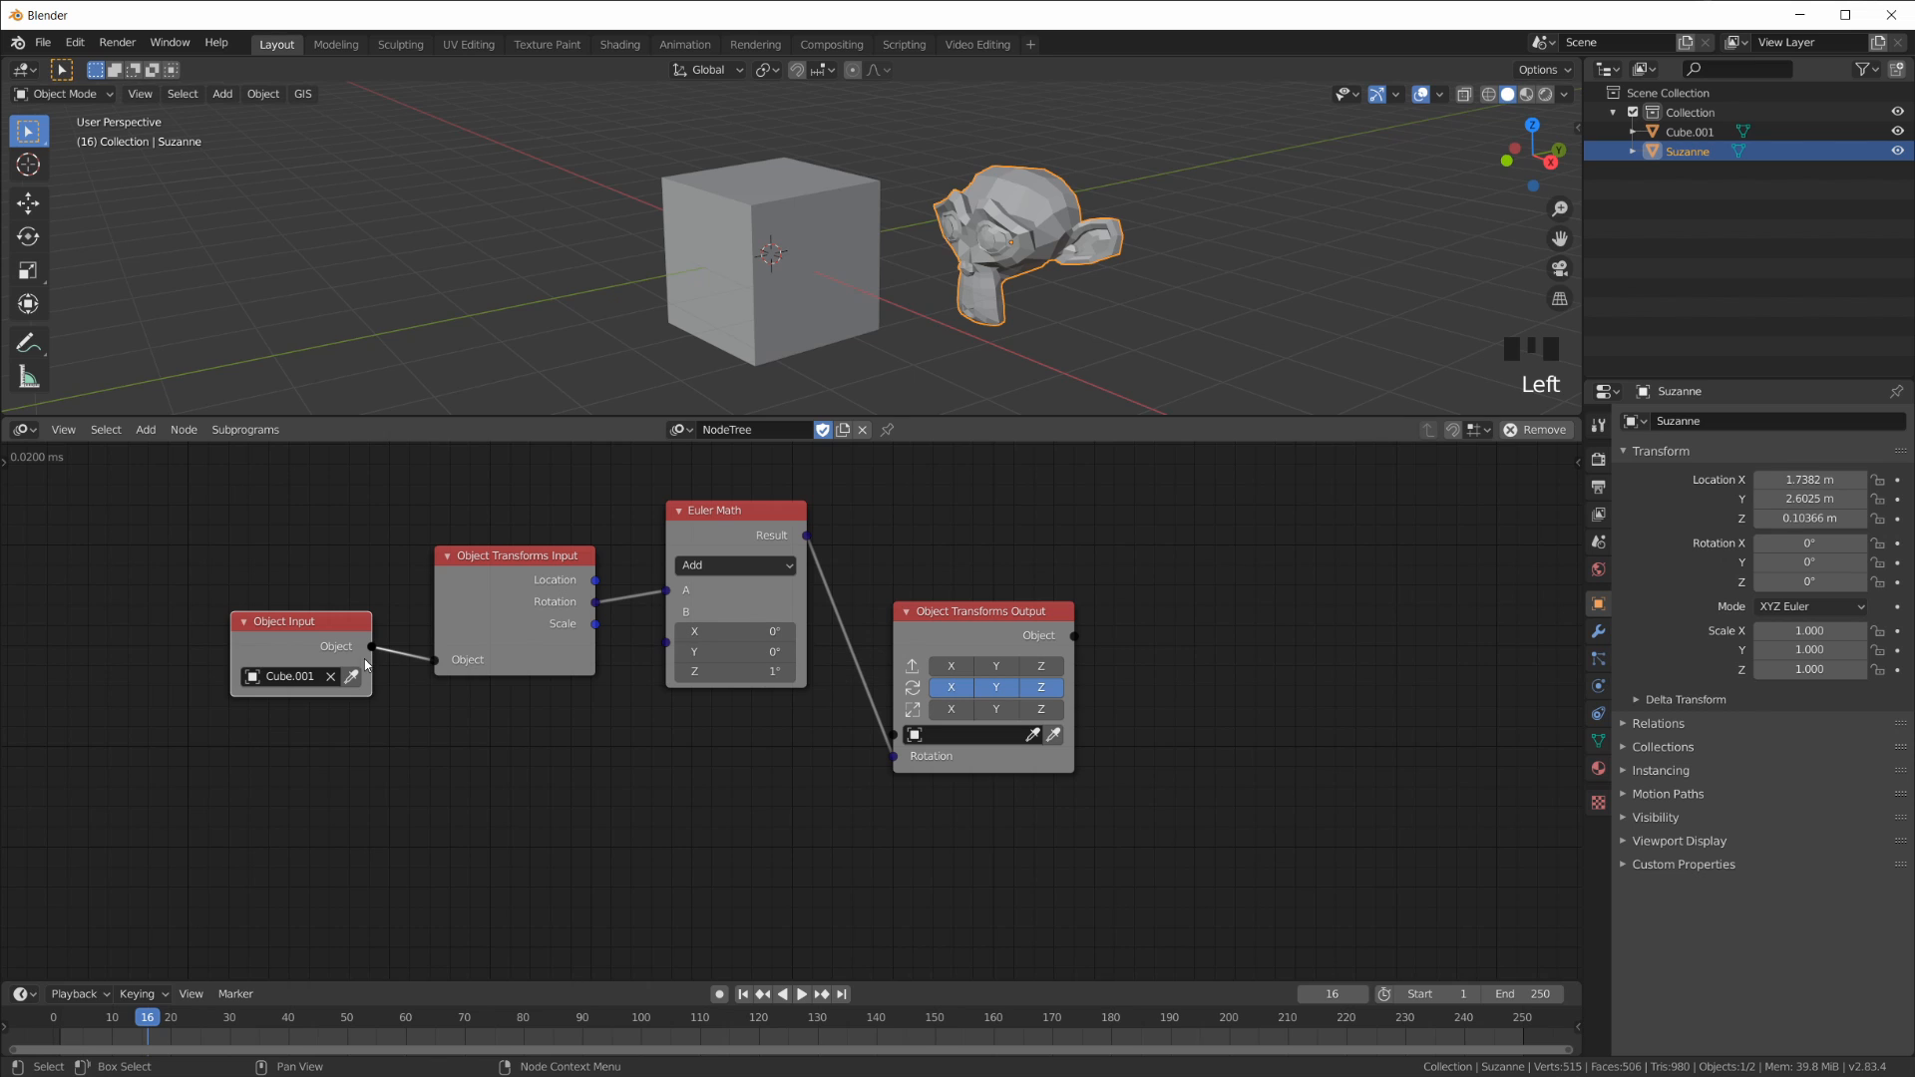
pyautogui.moveTo(310, 635); pyautogui.dragTo(306, 691)
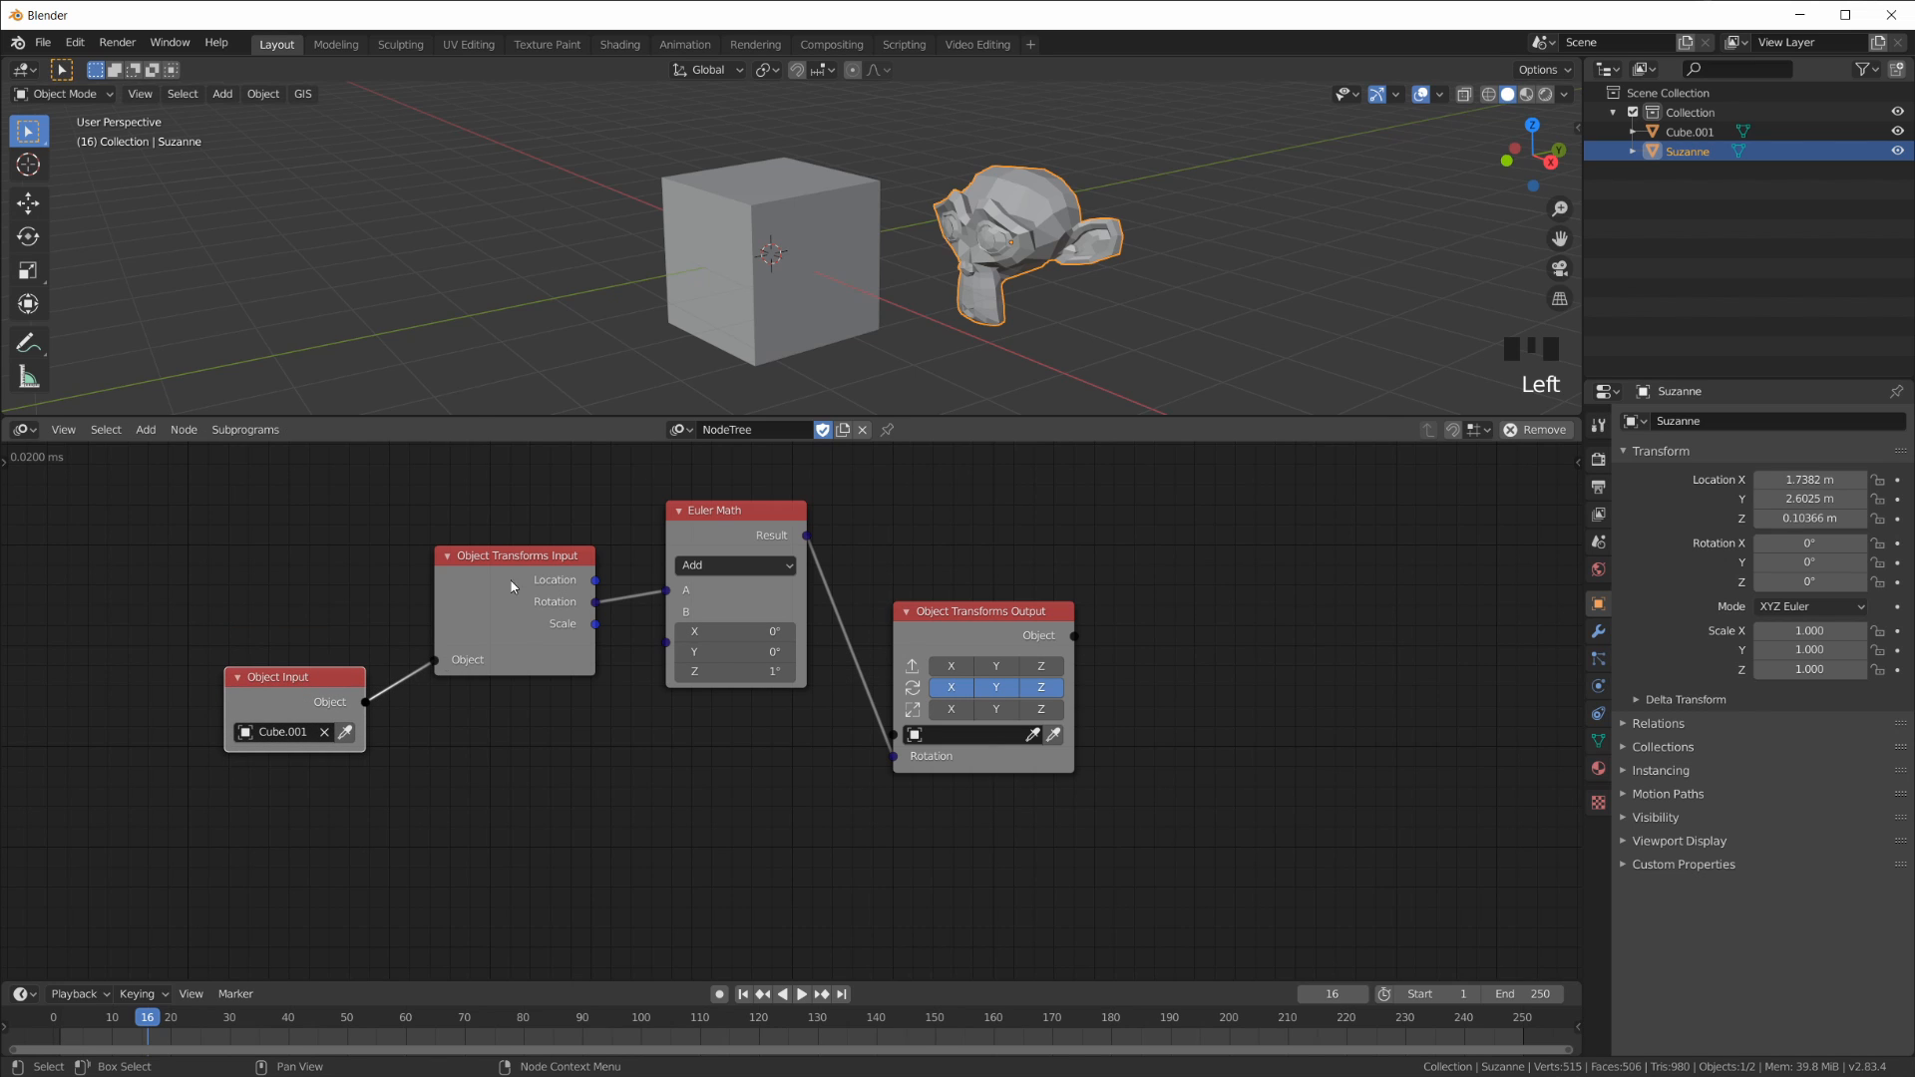
# Step: Move Object Transforms Output further from Euler Math and assign Suzanne as its object
pyautogui.moveTo(998, 641); pyautogui.dragTo(1062, 654)
pyautogui.click(1123, 753)
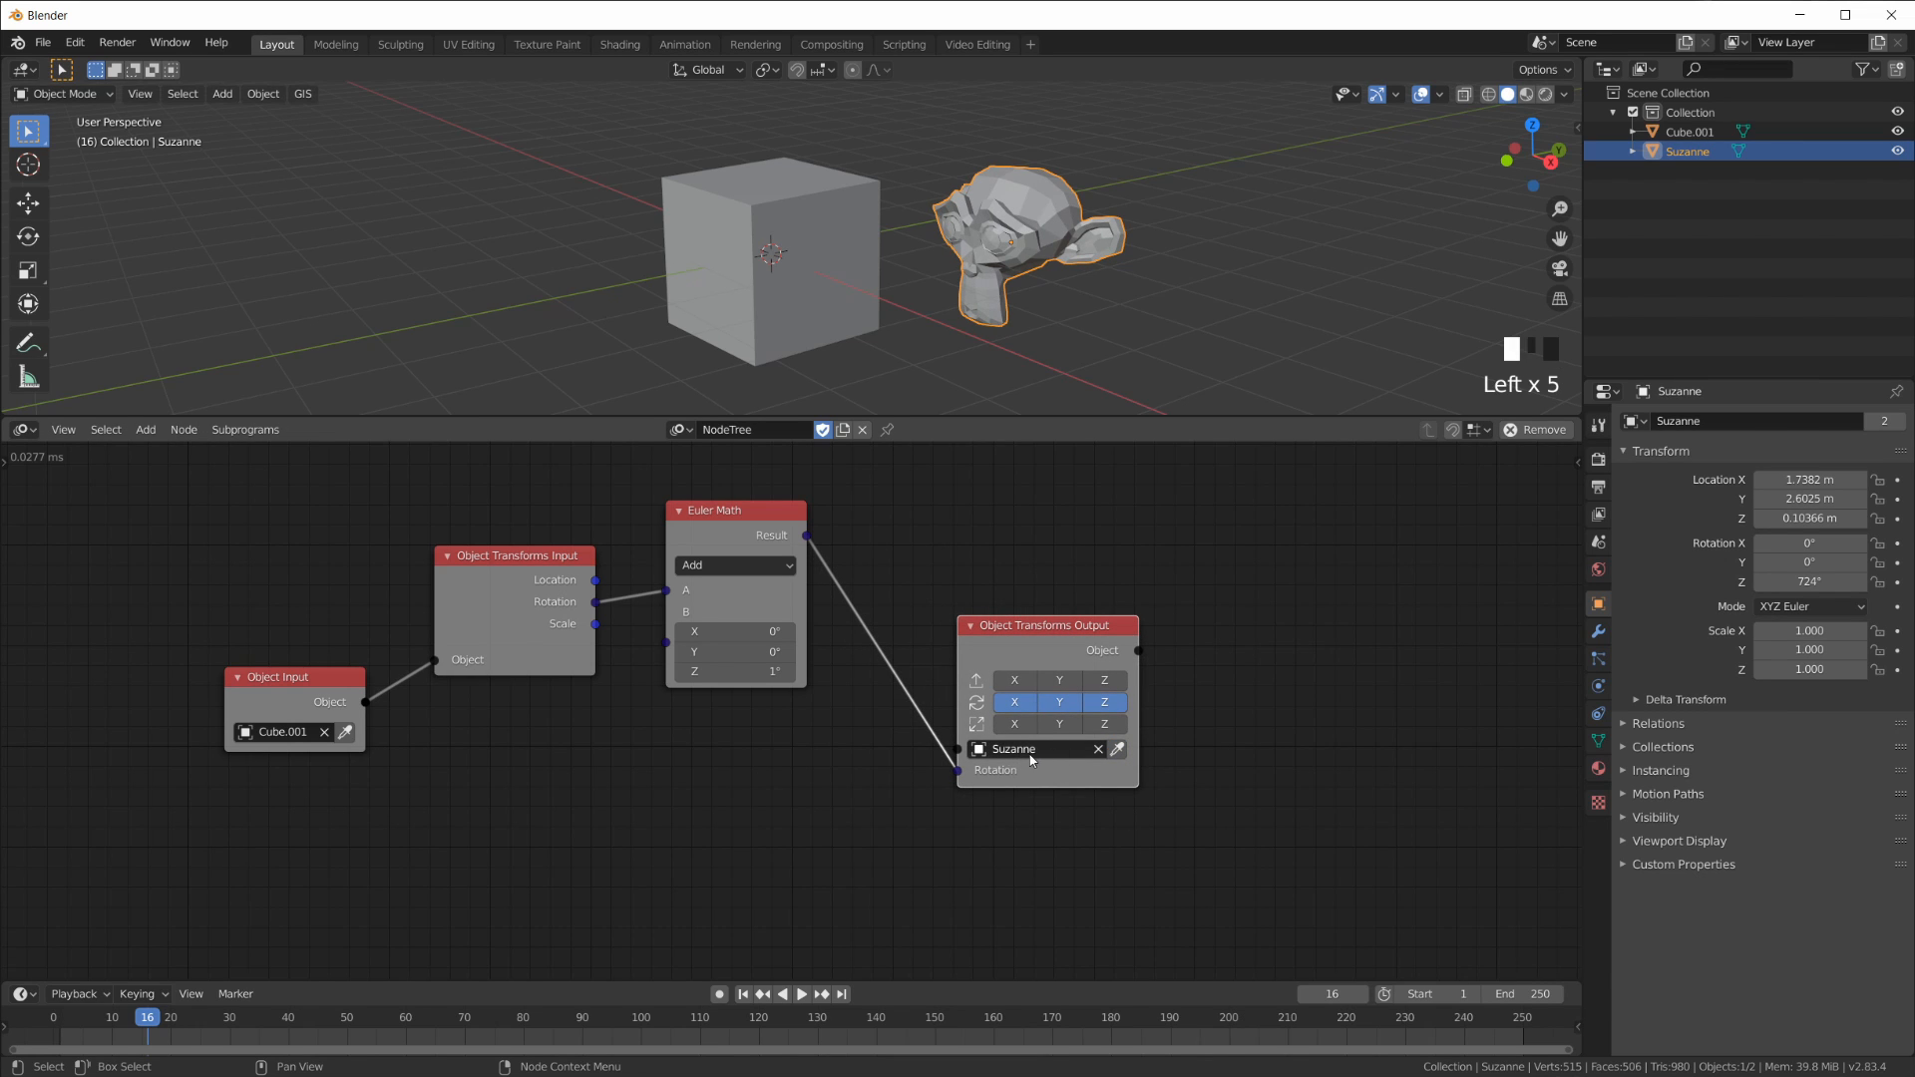
pyautogui.moveTo(312, 684); pyautogui.dragTo(308, 687)
# Step: Scrub the timeline back to frame 12 and reposition the Object Input and Object Transforms Output nodes
pyautogui.click(801, 995)
pyautogui.click(279, 1022)
pyautogui.moveTo(279, 1022); pyautogui.dragTo(122, 1022)
pyautogui.moveTo(334, 684)
pyautogui.mouseDown()
pyautogui.moveTo(327, 658)
pyautogui.moveTo(332, 683)
pyautogui.mouseUp()
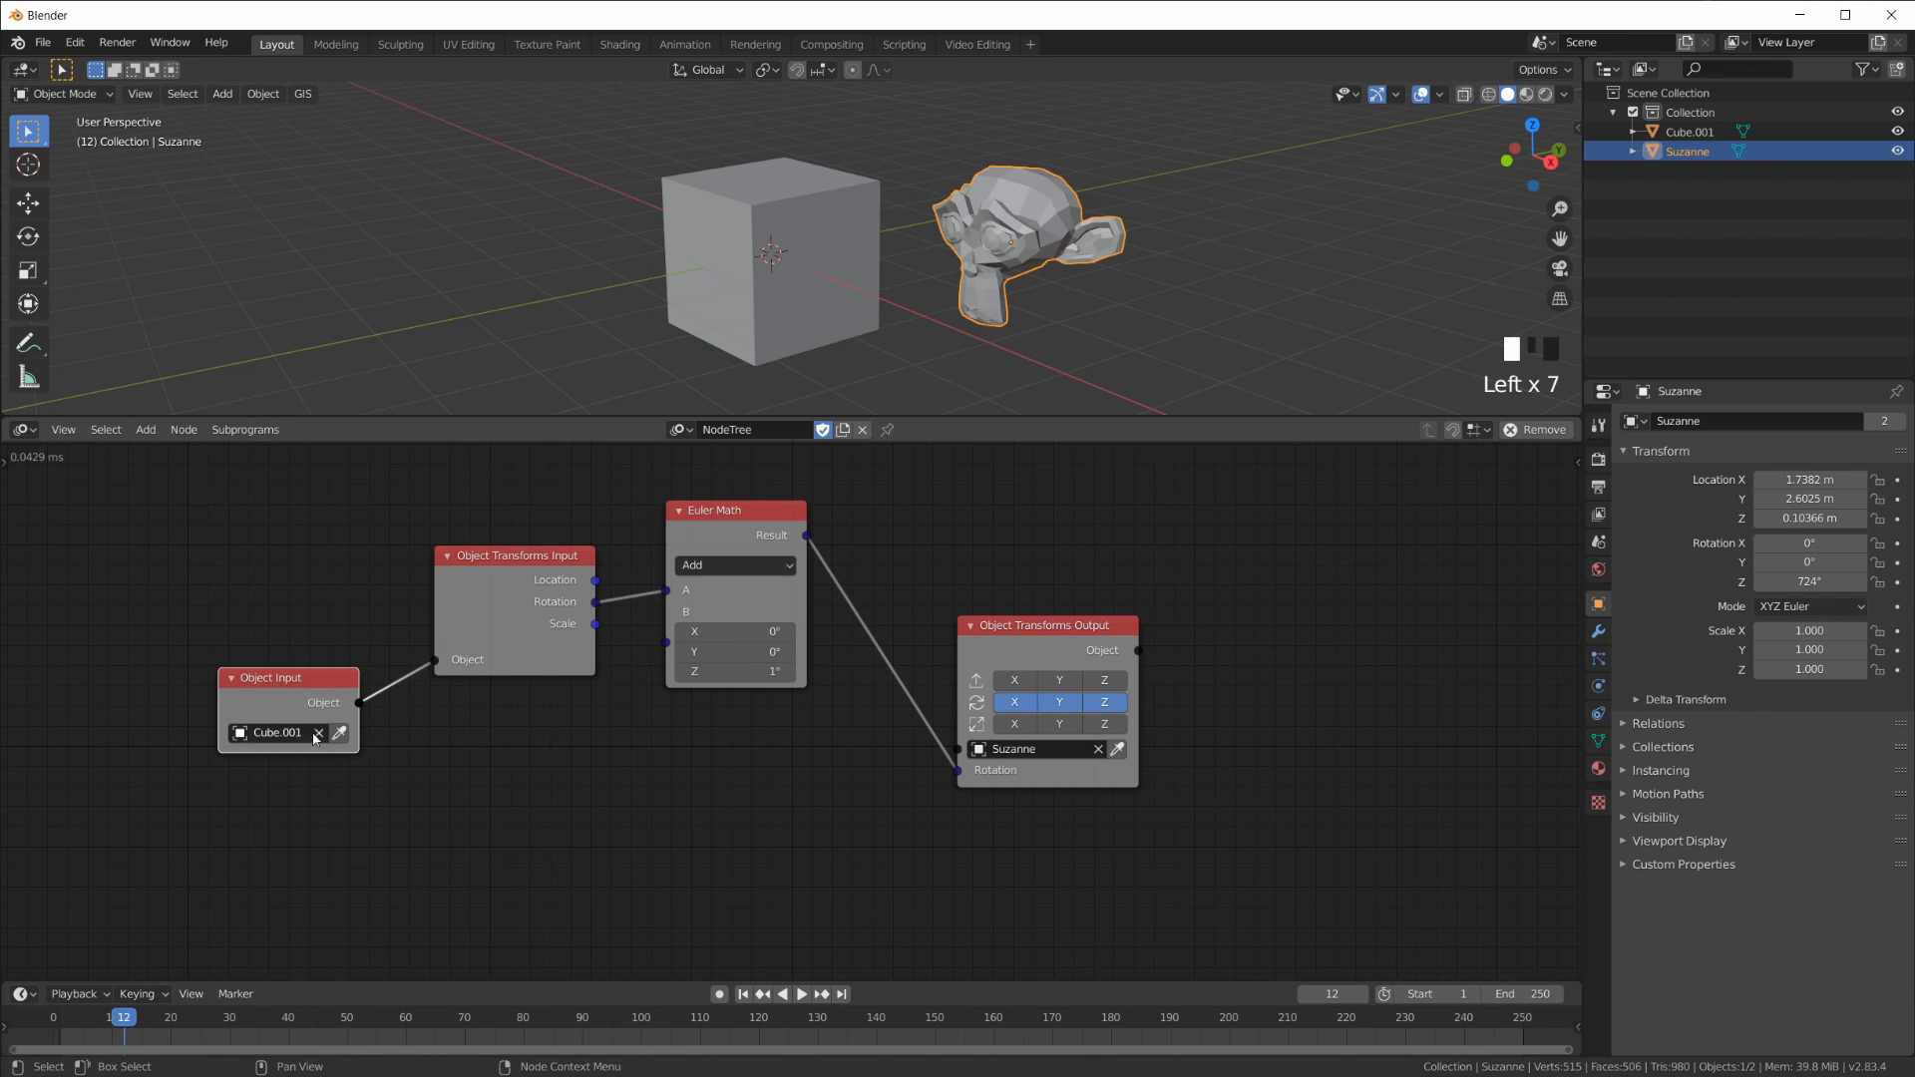
pyautogui.moveTo(1034, 716); pyautogui.dragTo(965, 631)
# Step: Select the cube in top orthographic view and try rotating it
pyautogui.moveTo(813, 184); pyautogui.dragTo(890, 325, button='middle')
pyautogui.scroll(3, 870, 369)
pyautogui.click(866, 321)
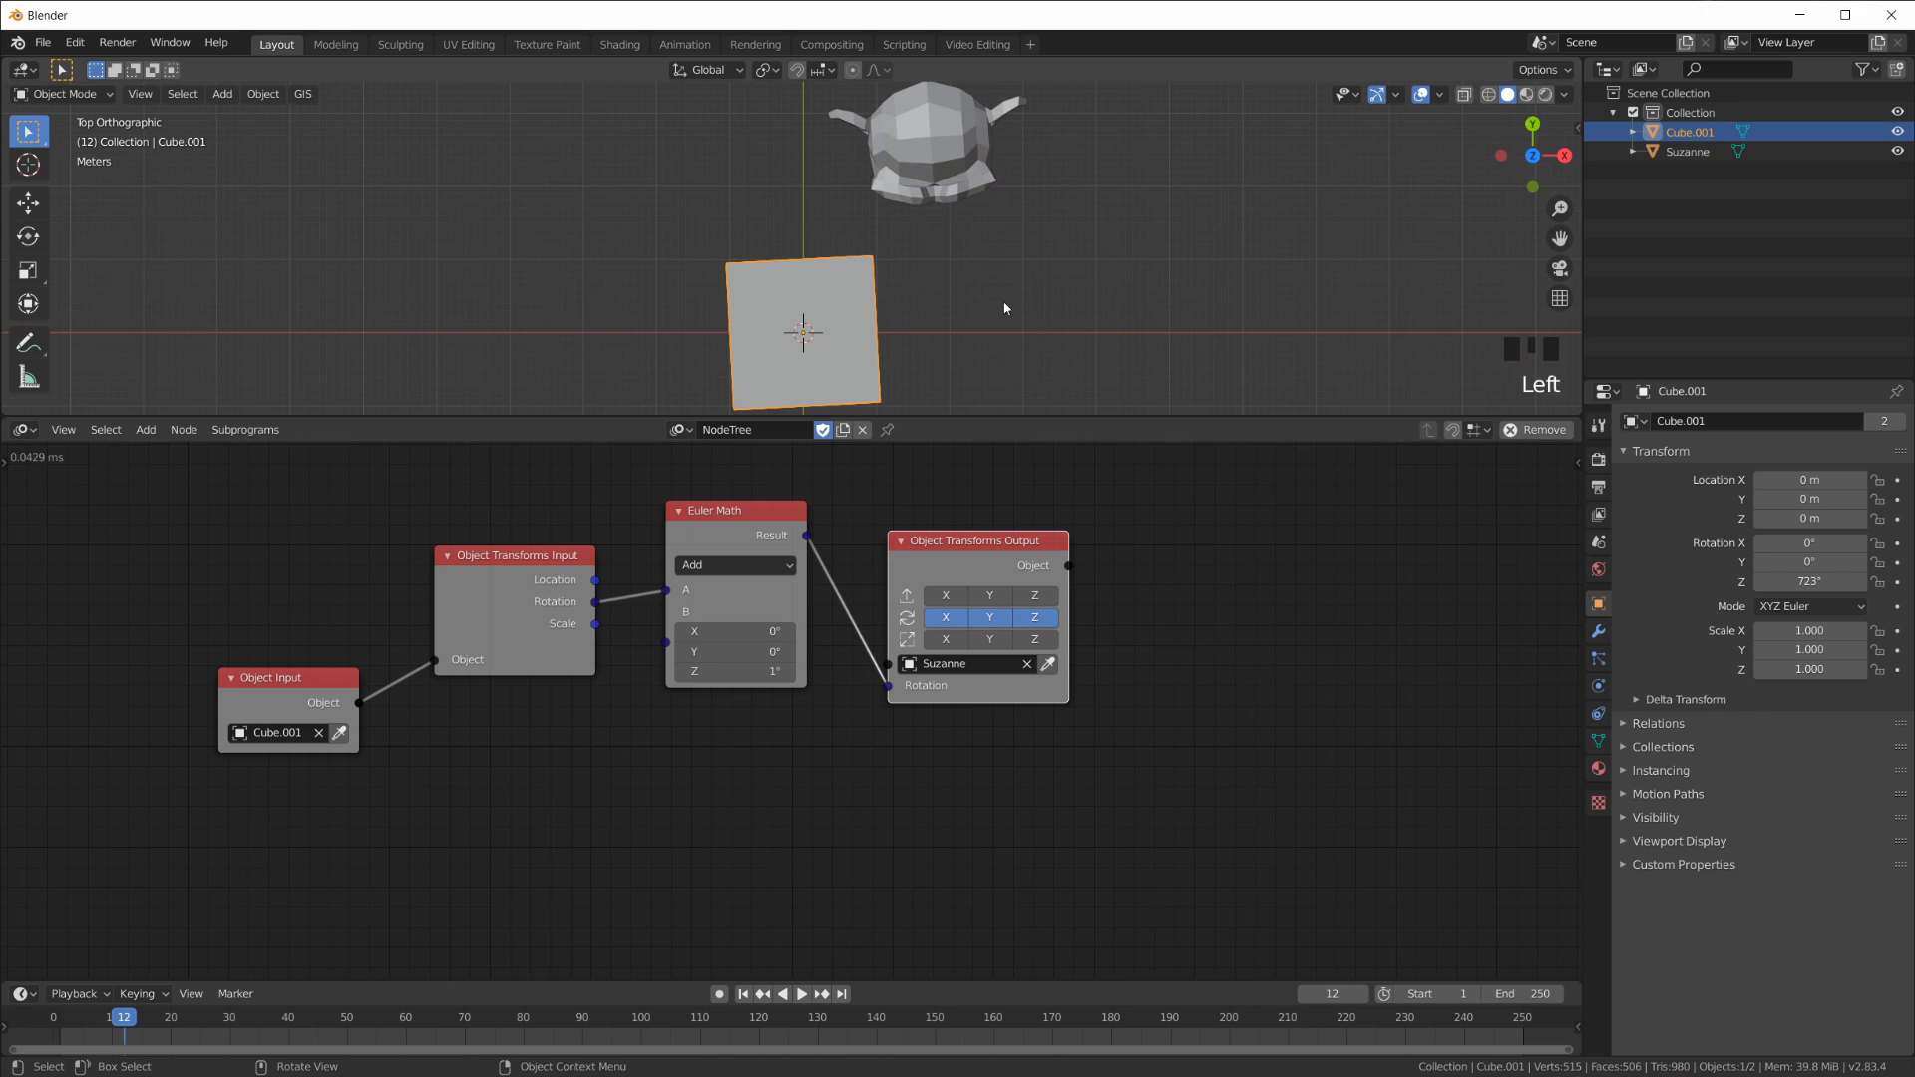
pyautogui.press('r')
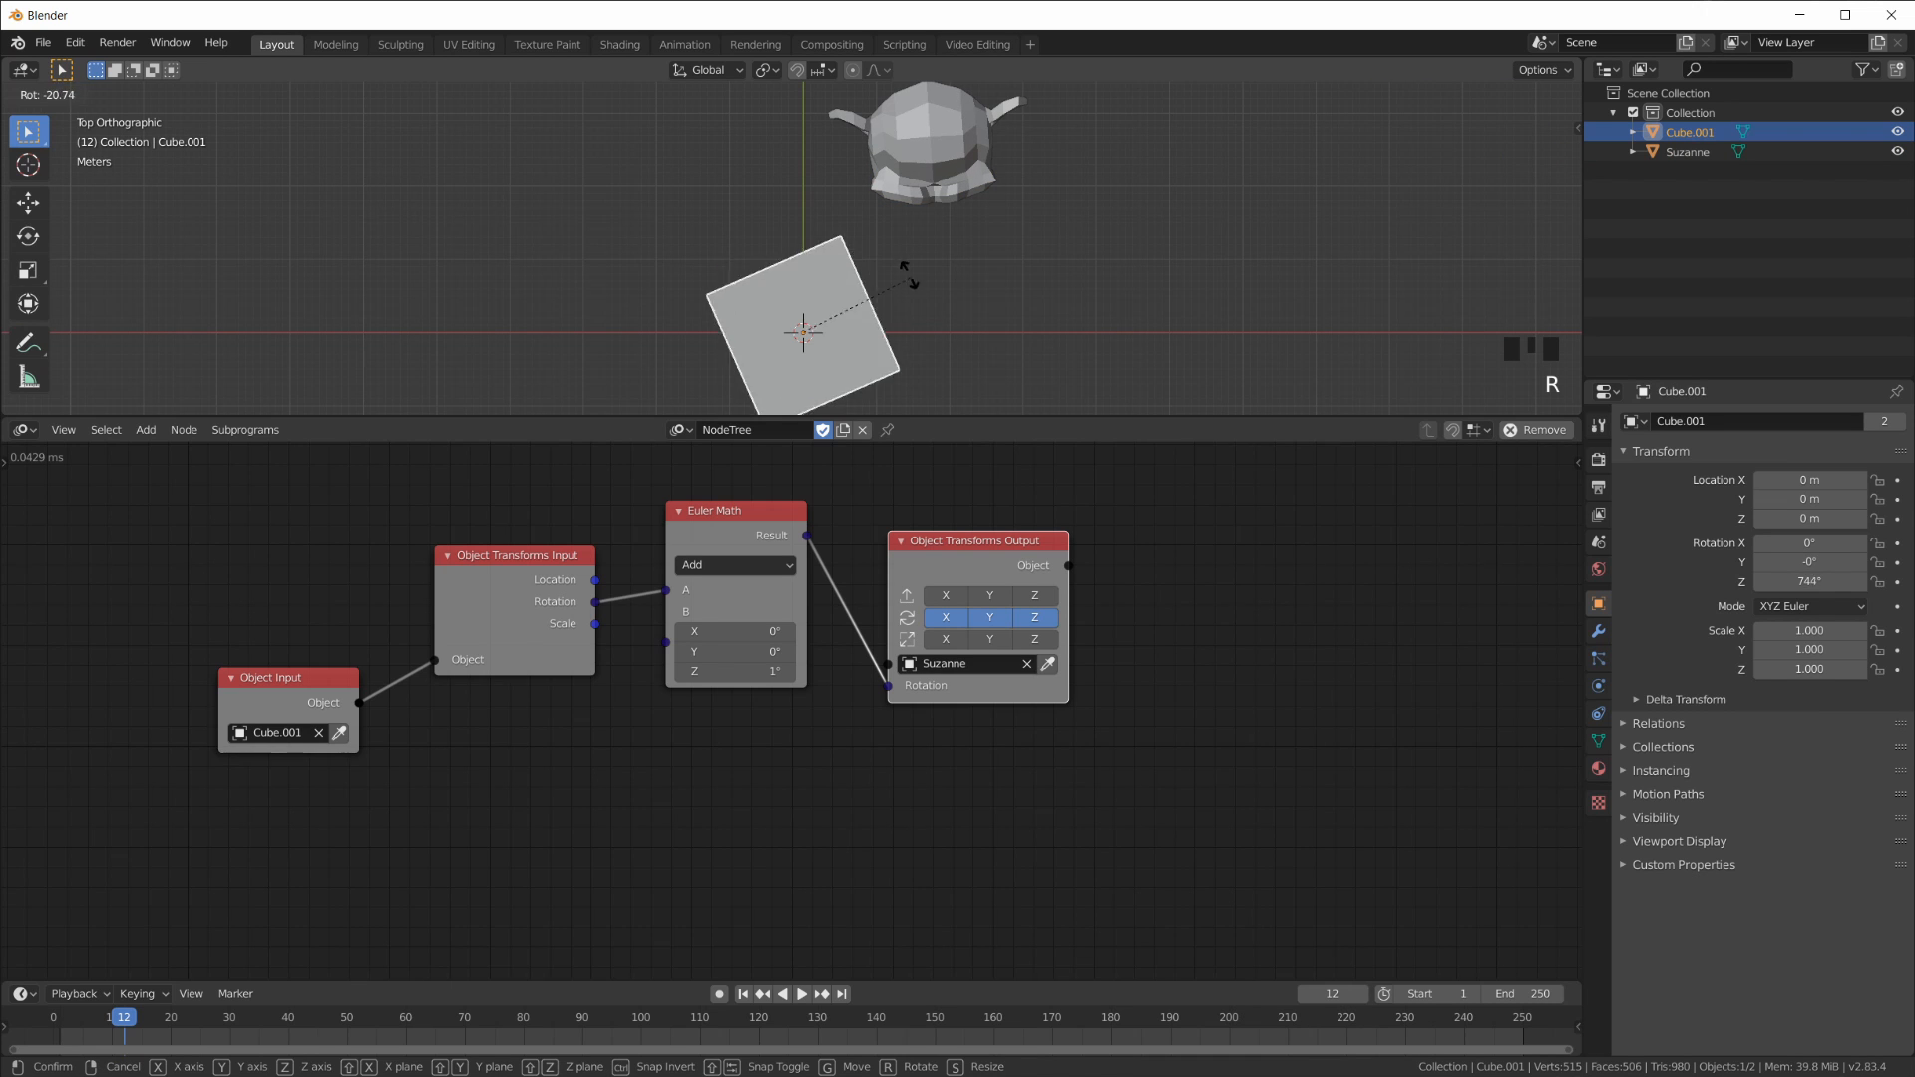
pyautogui.click(911, 305)
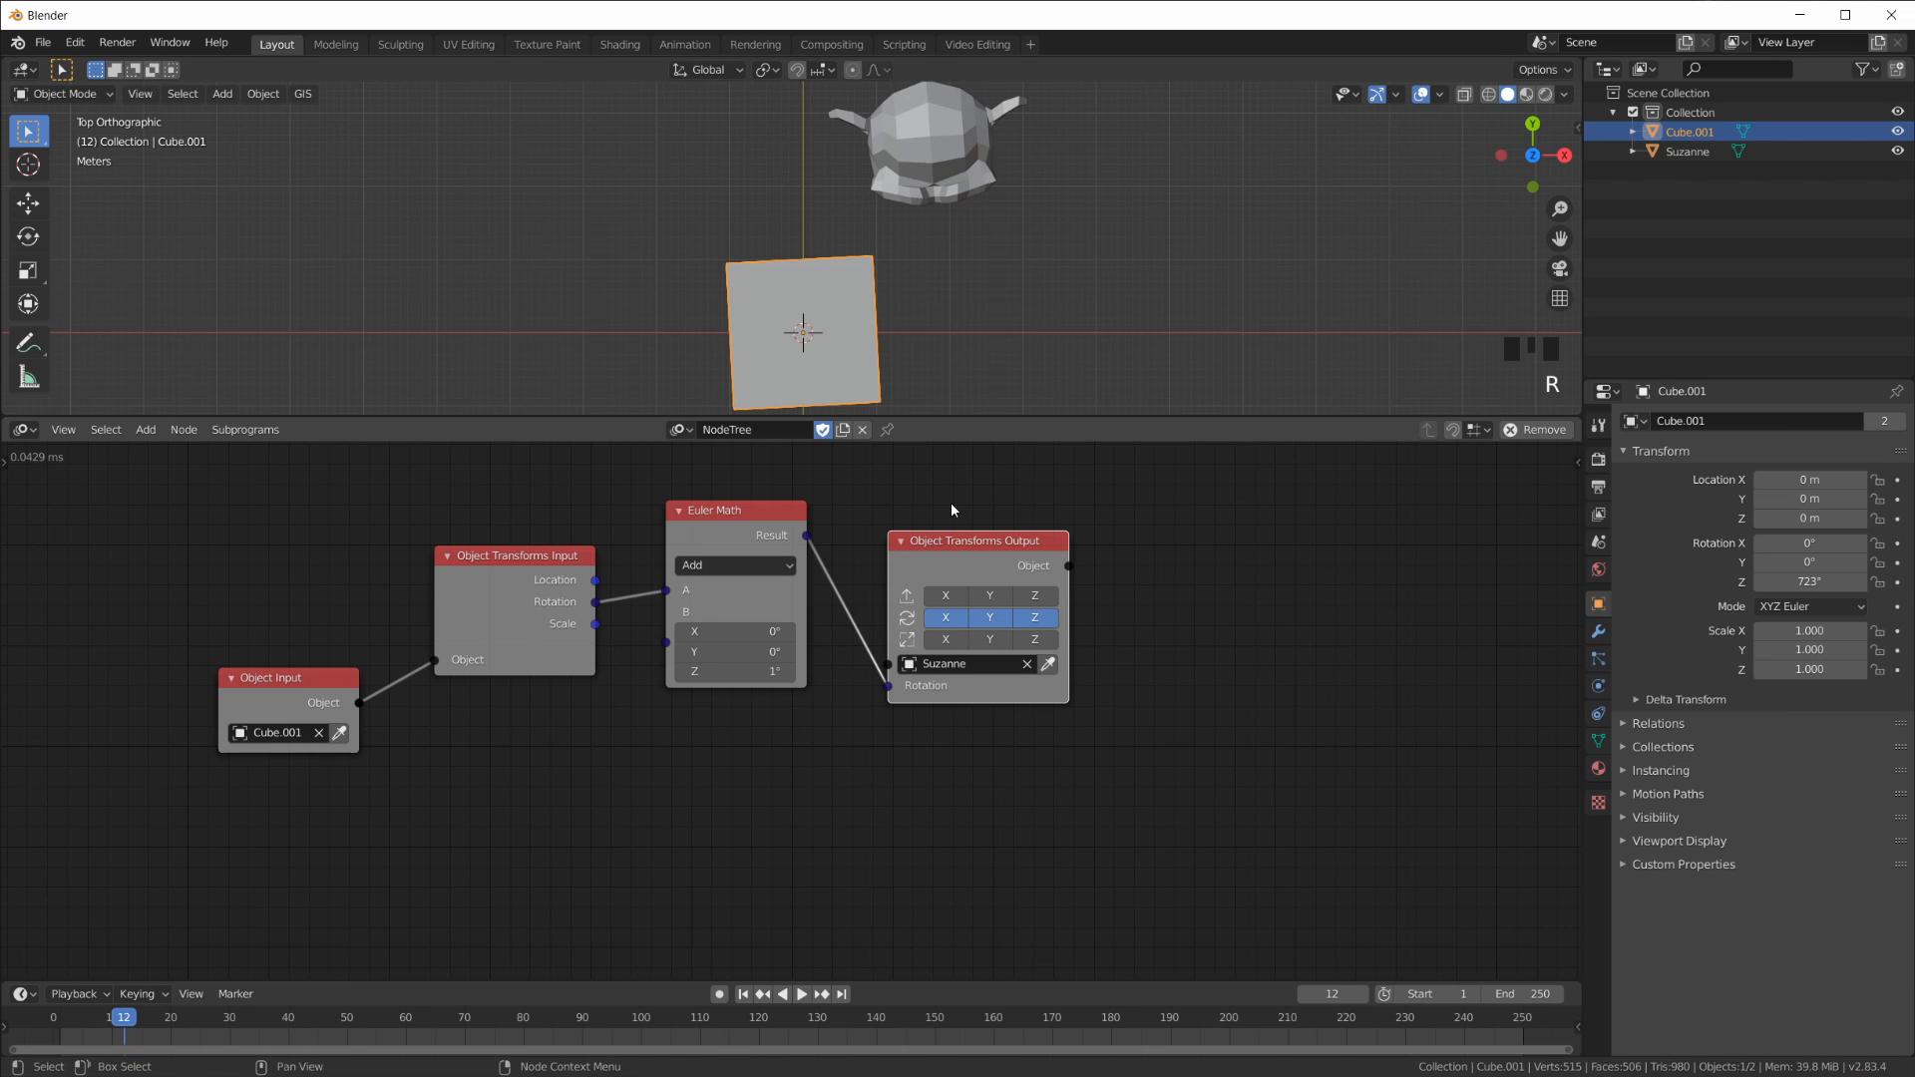
# Step: Move the Object Input node level with Object Transforms Input and set the tree's Auto Execution to Always
pyautogui.moveTo(284, 680); pyautogui.dragTo(286, 591)
pyautogui.press('n')
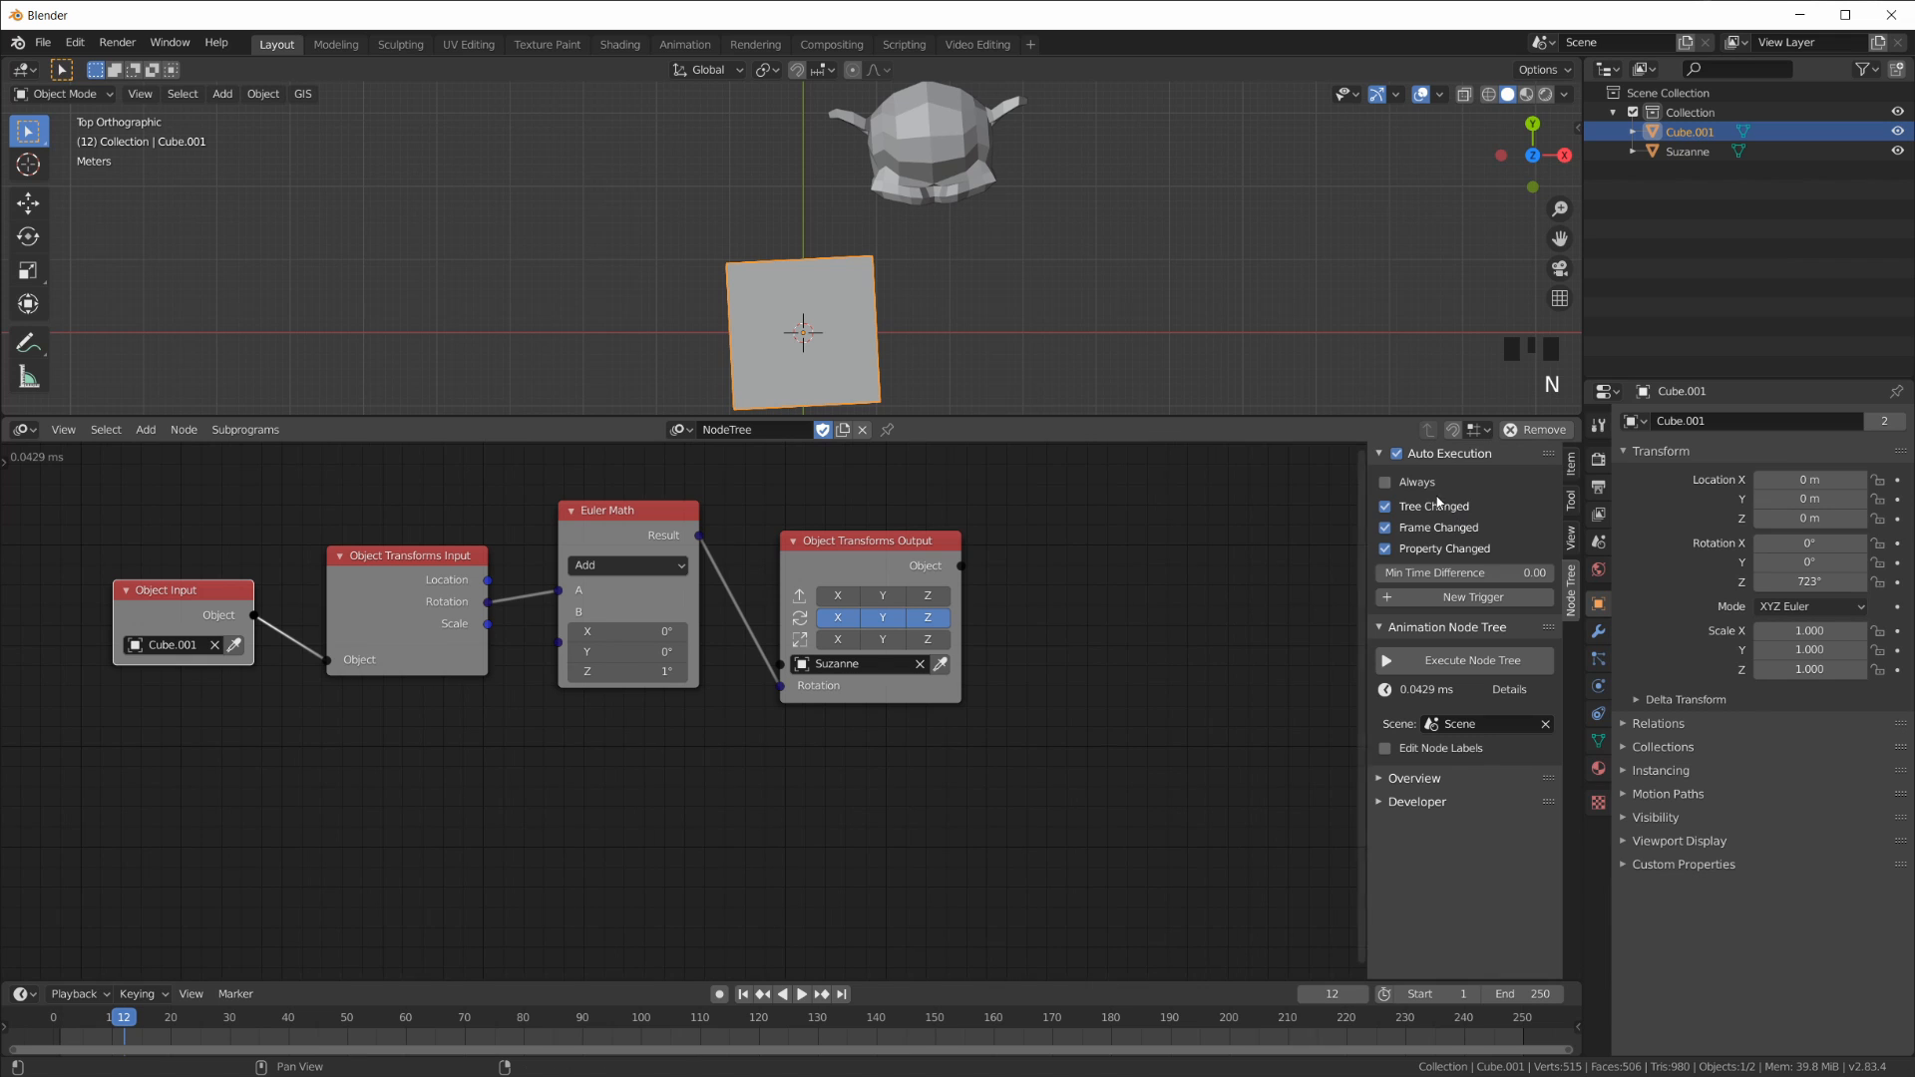
pyautogui.click(1386, 482)
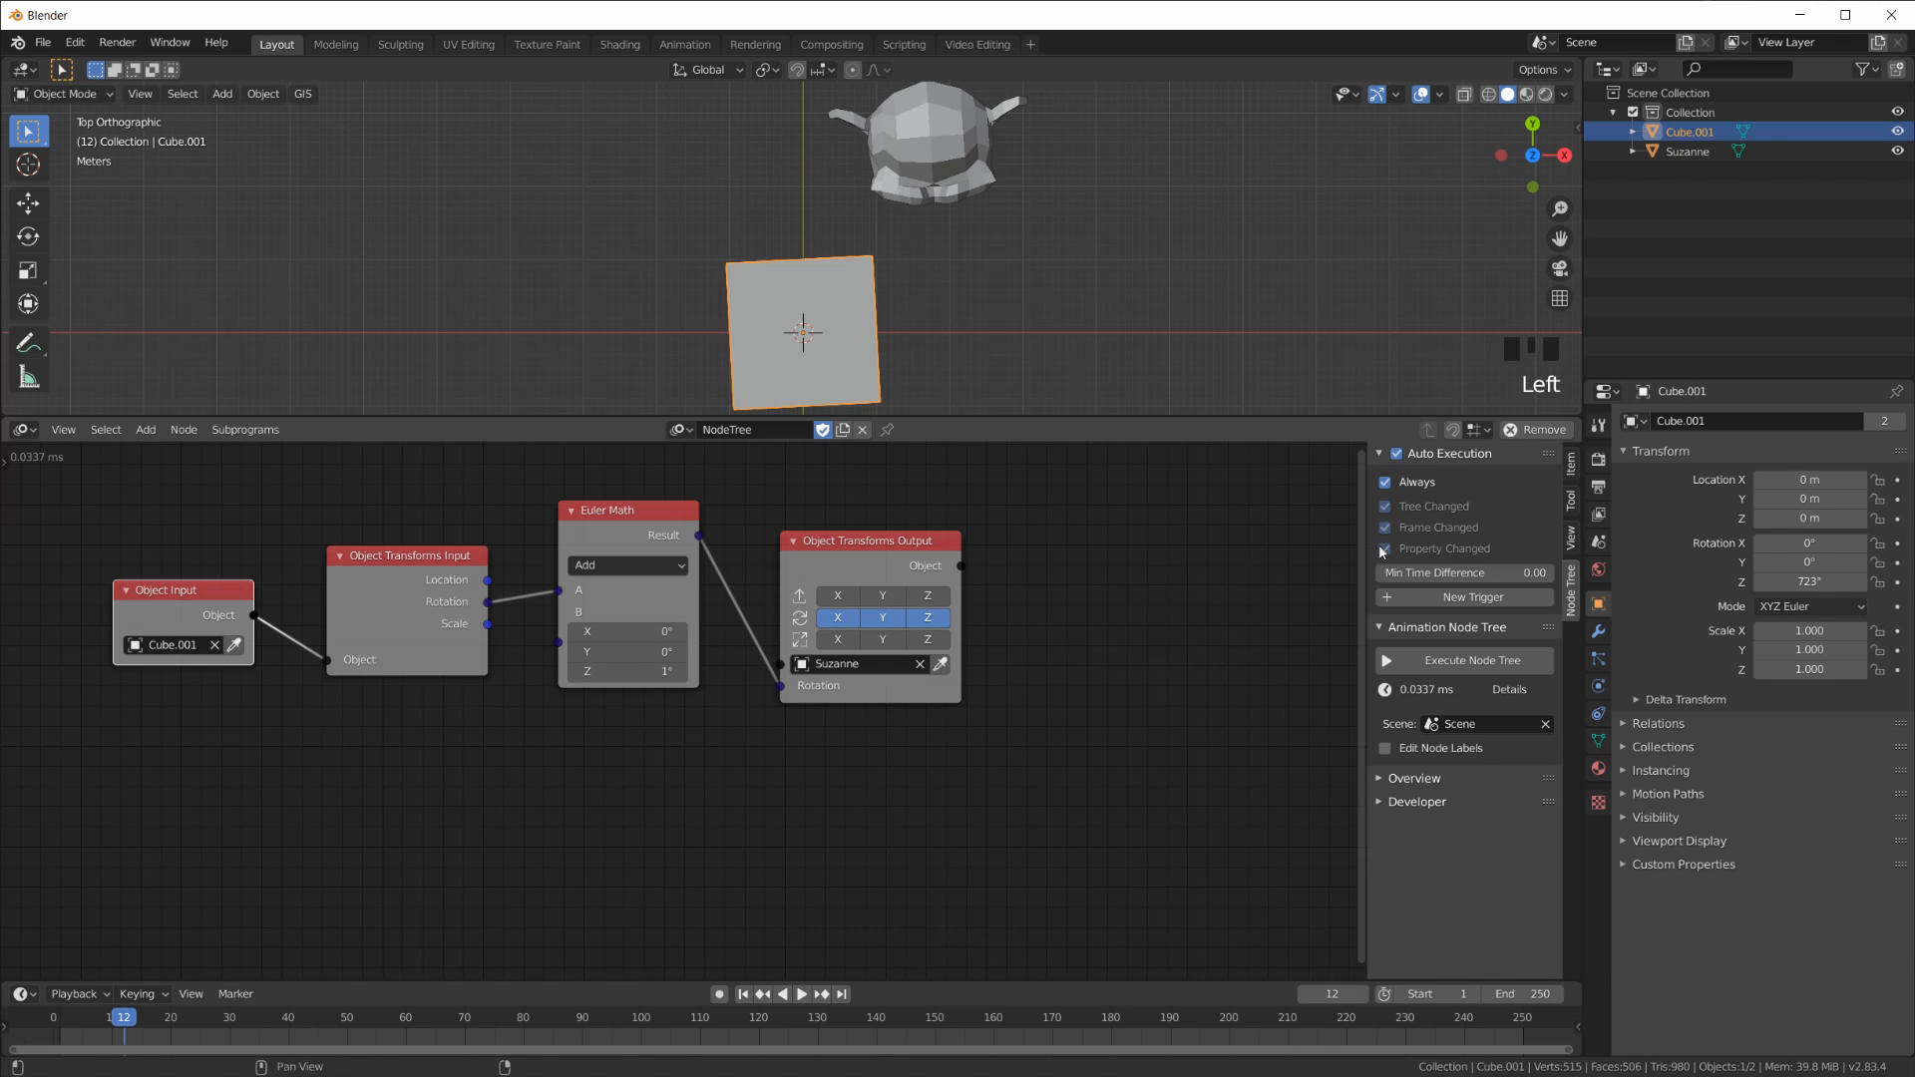
# Step: Rotate the cube in the top view to about 736° on Z to test whether Suzanne follows it
pyautogui.press('r')
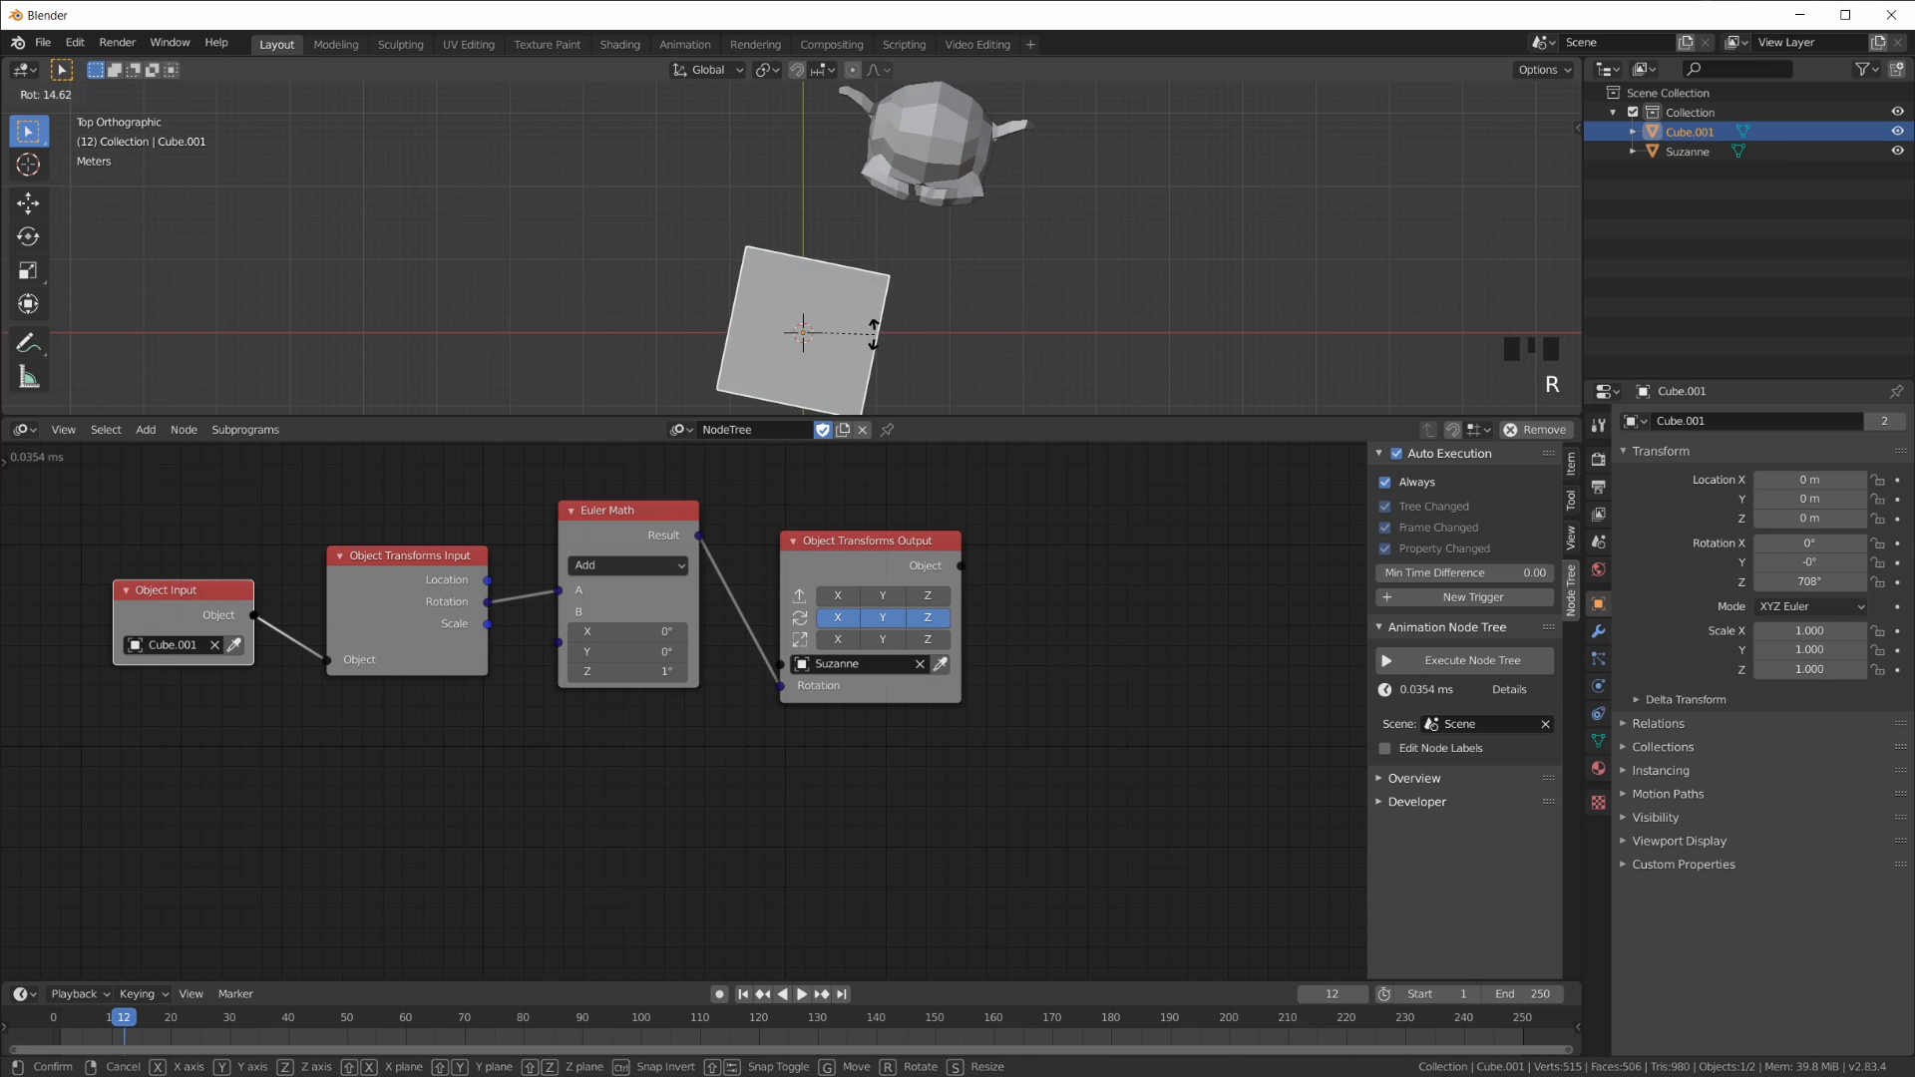
pyautogui.click(882, 297)
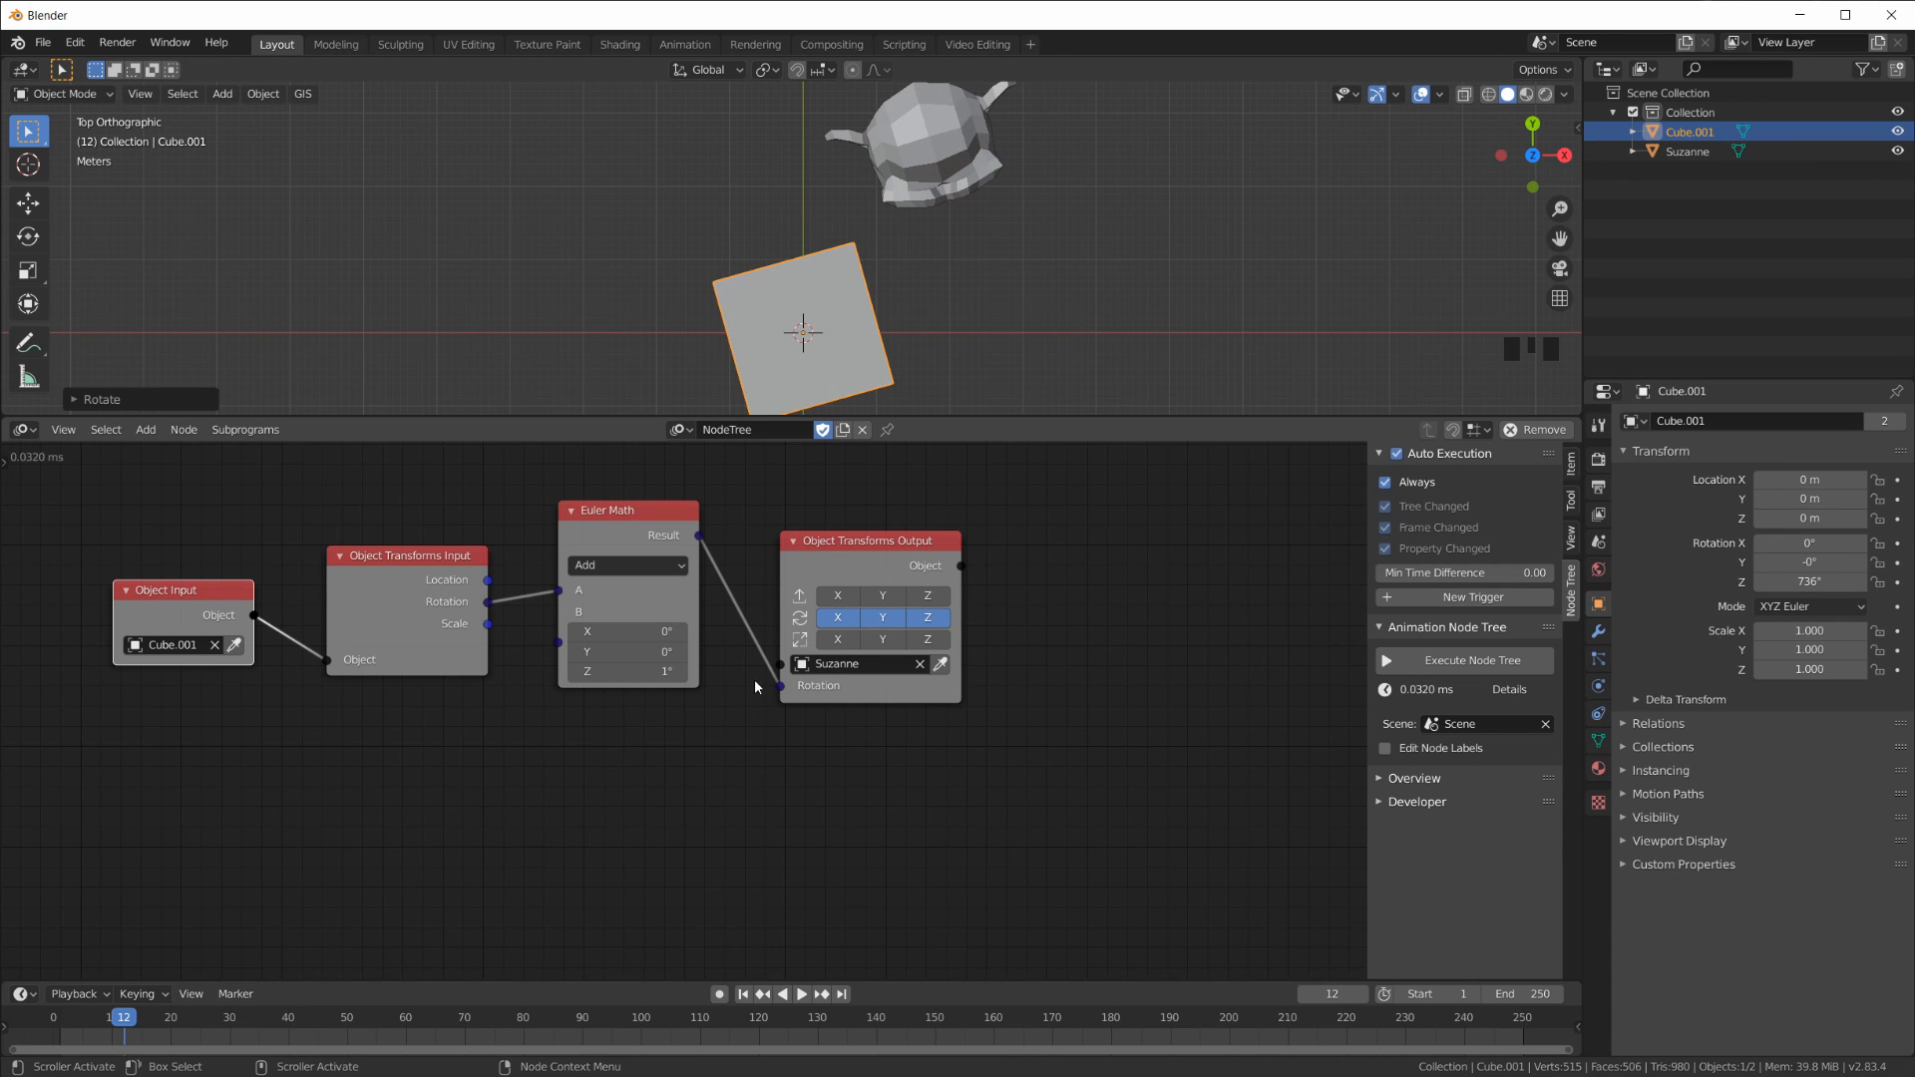
pyautogui.moveTo(754, 680); pyautogui.dragTo(931, 729, button='middle')
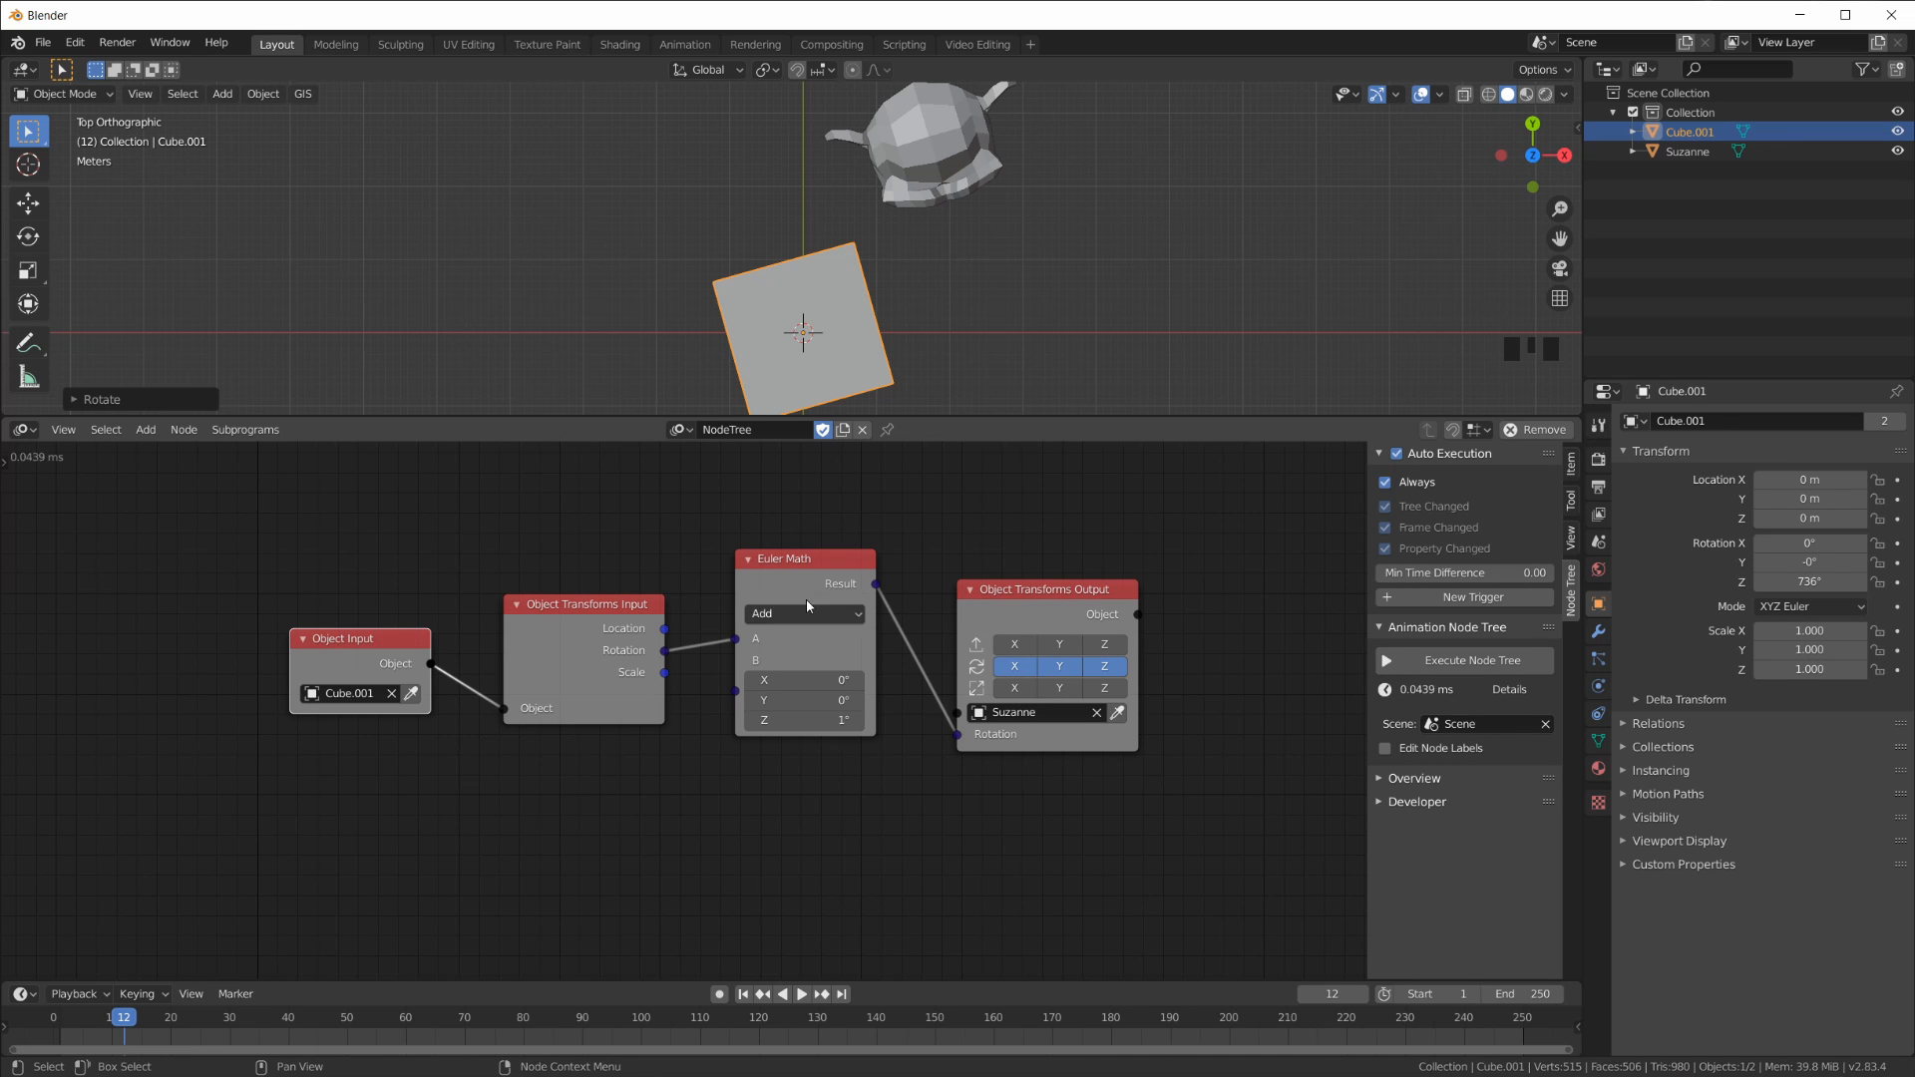
# Step: Rotate the cube in the top view to about 722° on Z to test Suzanne's response
pyautogui.press('r')
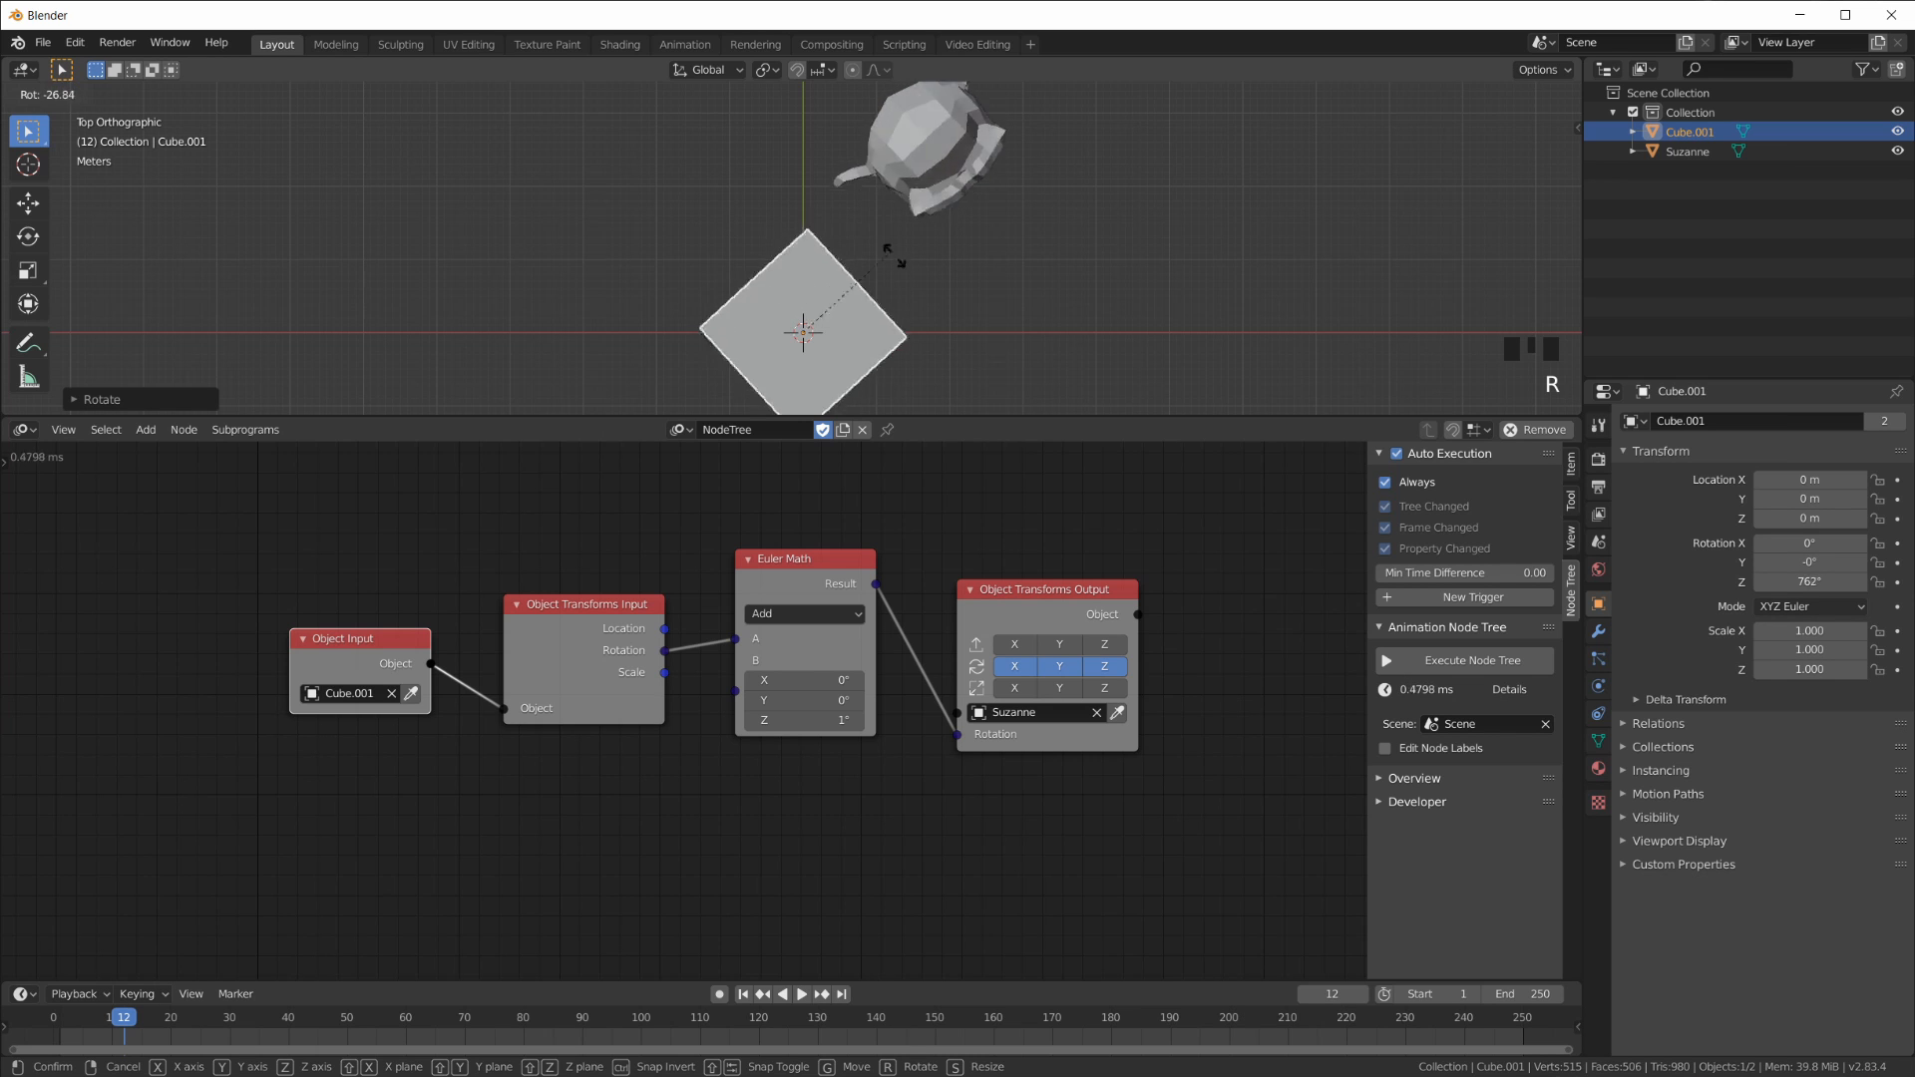
pyautogui.click(906, 331)
pyautogui.moveTo(907, 333); pyautogui.dragTo(949, 177, button='middle')
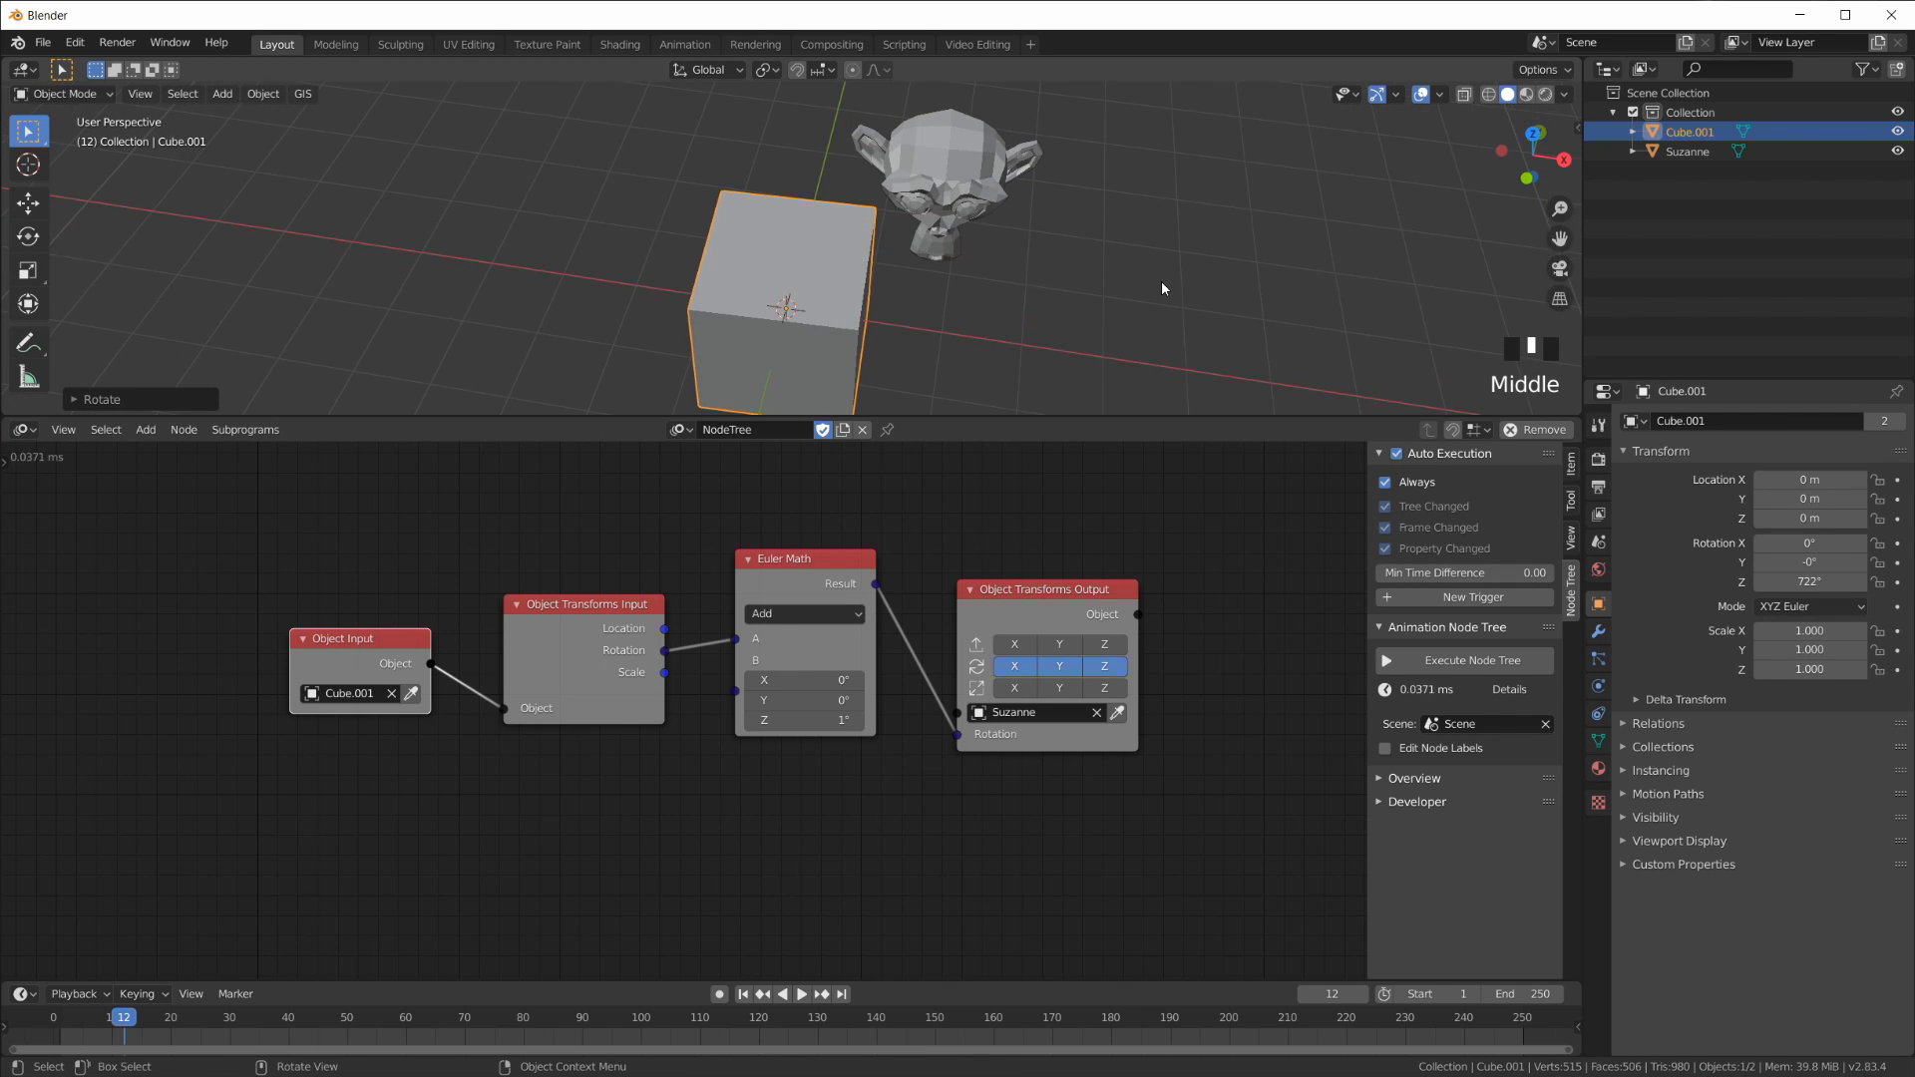
# Step: Try rotating the cube freely in the perspective view and undo that rotation
pyautogui.press('r')
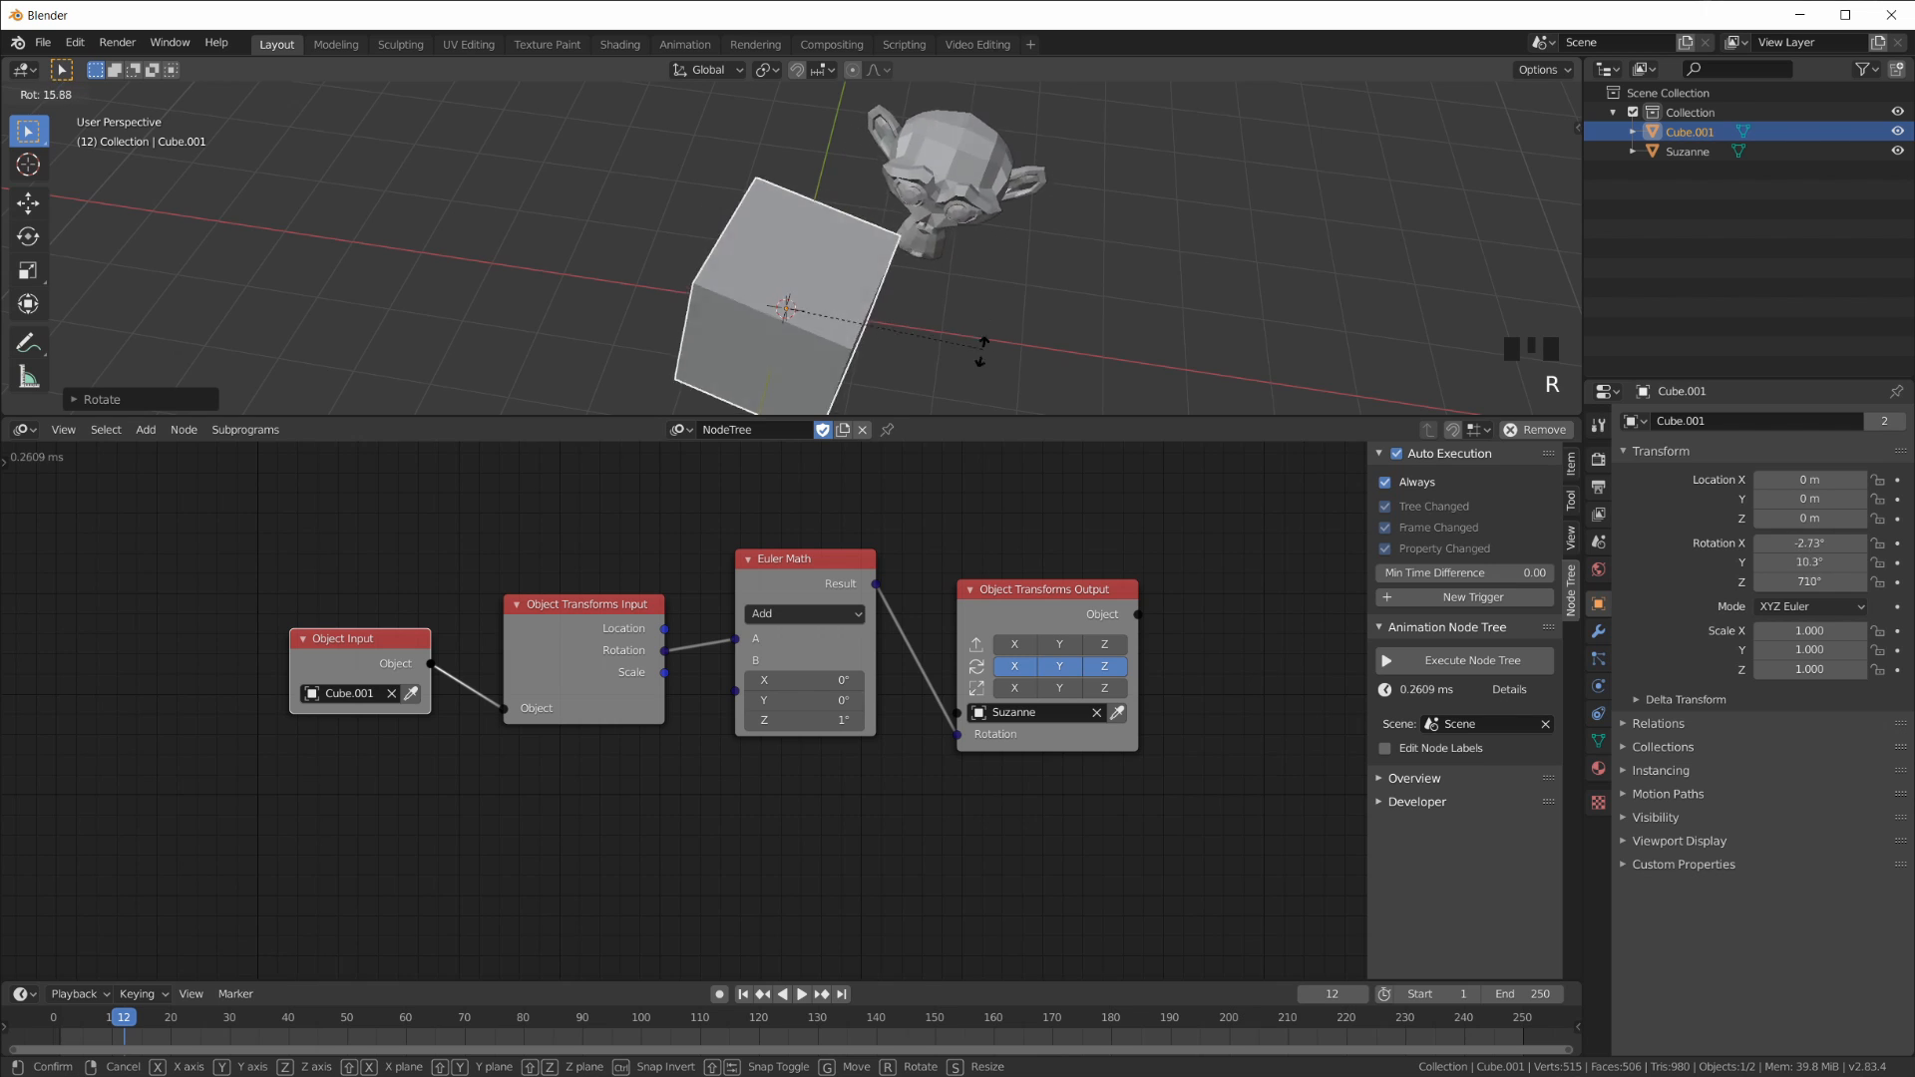
pyautogui.rightClick(992, 261)
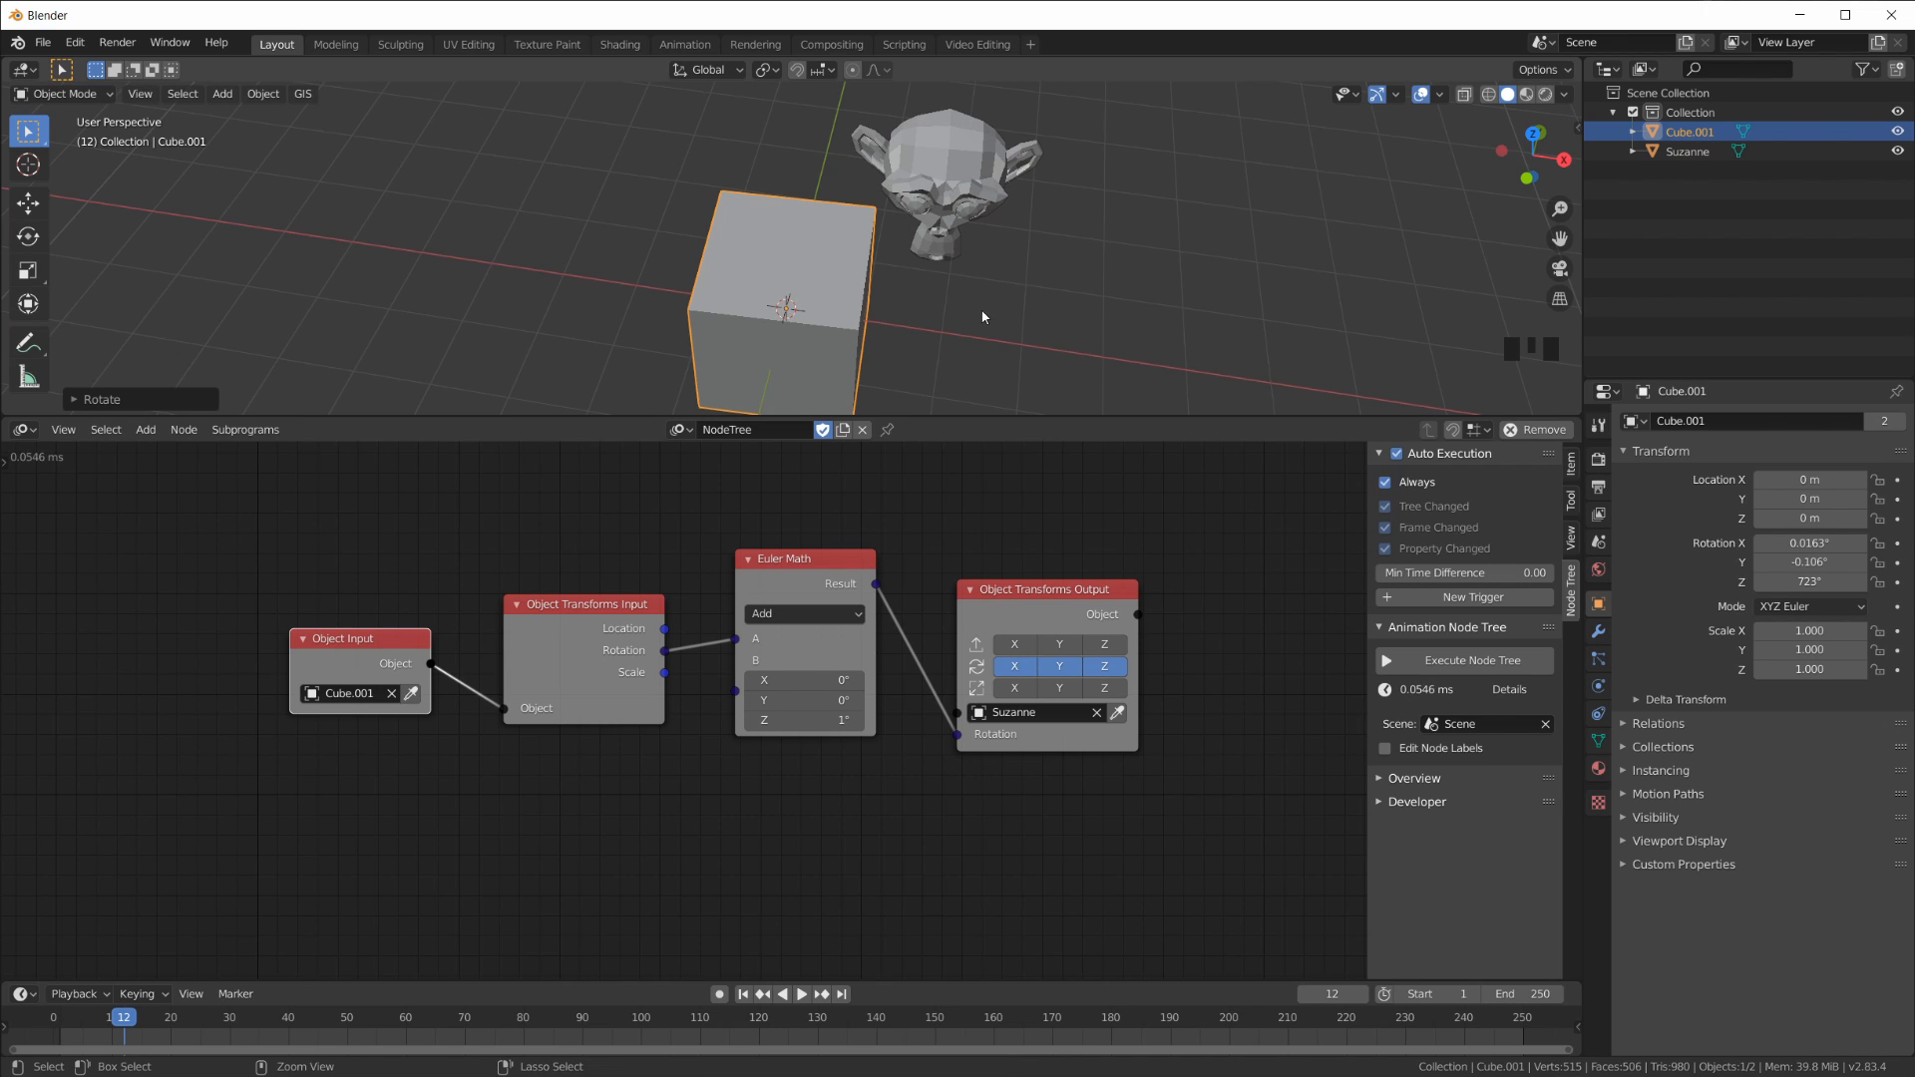
pyautogui.hotkey('ctrl', 'z')
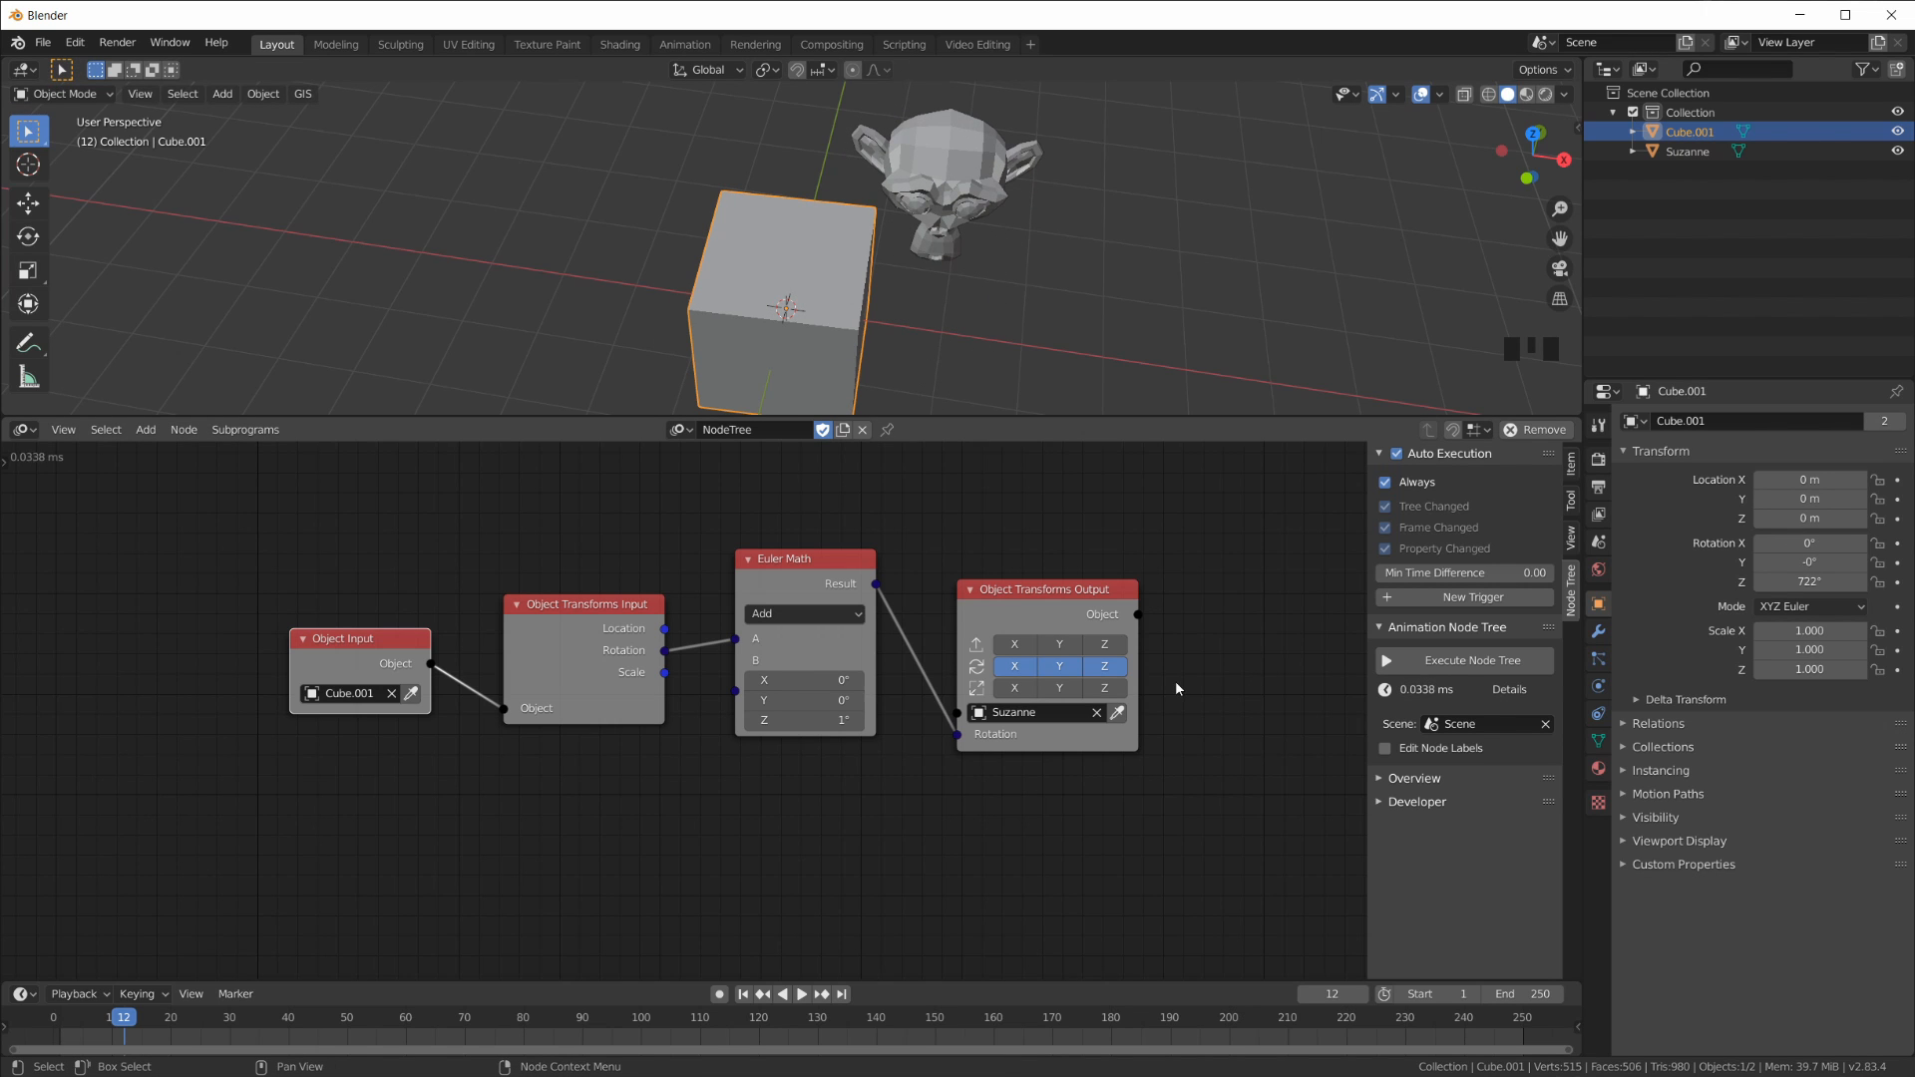
# Step: Turn off the tree's Always execution option and nudge the Object Transforms Output node slightly upward
pyautogui.click(1386, 483)
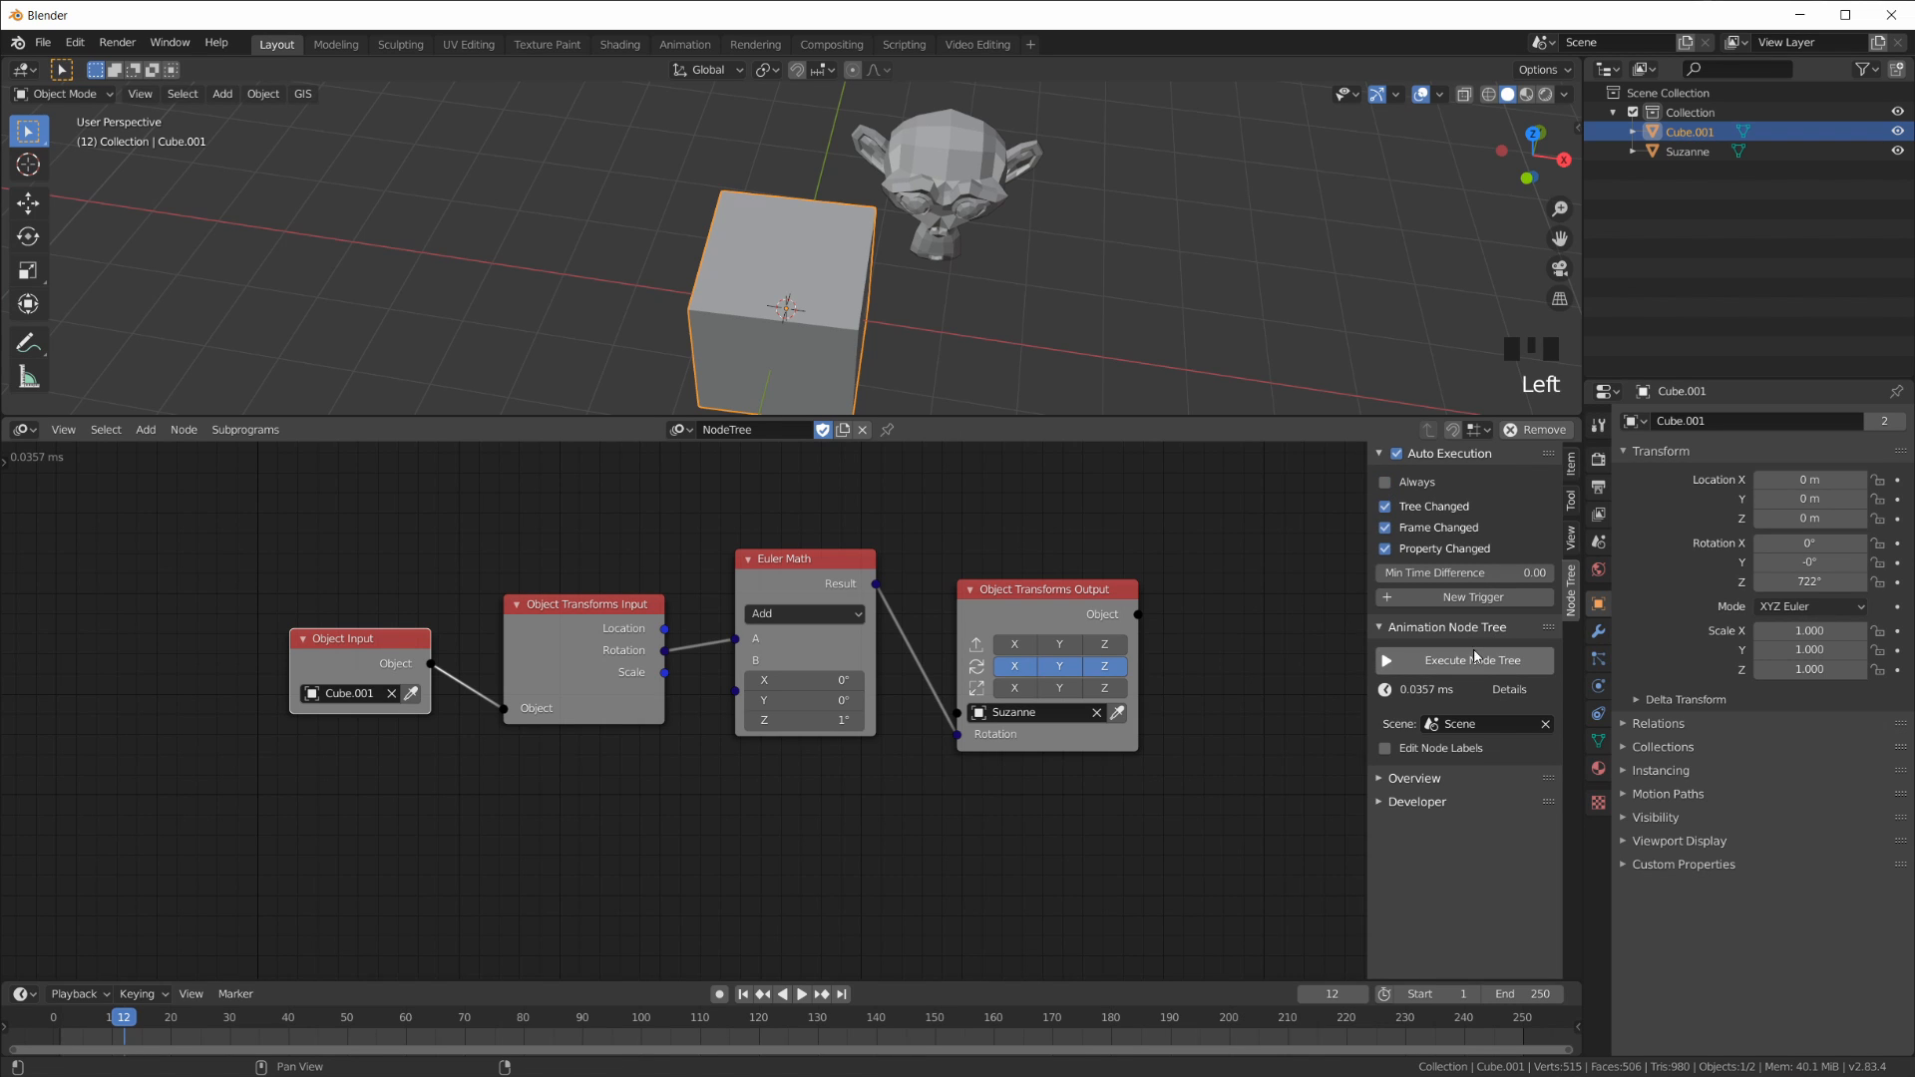
pyautogui.moveTo(1049, 308); pyautogui.dragTo(1037, 284, button='middle')
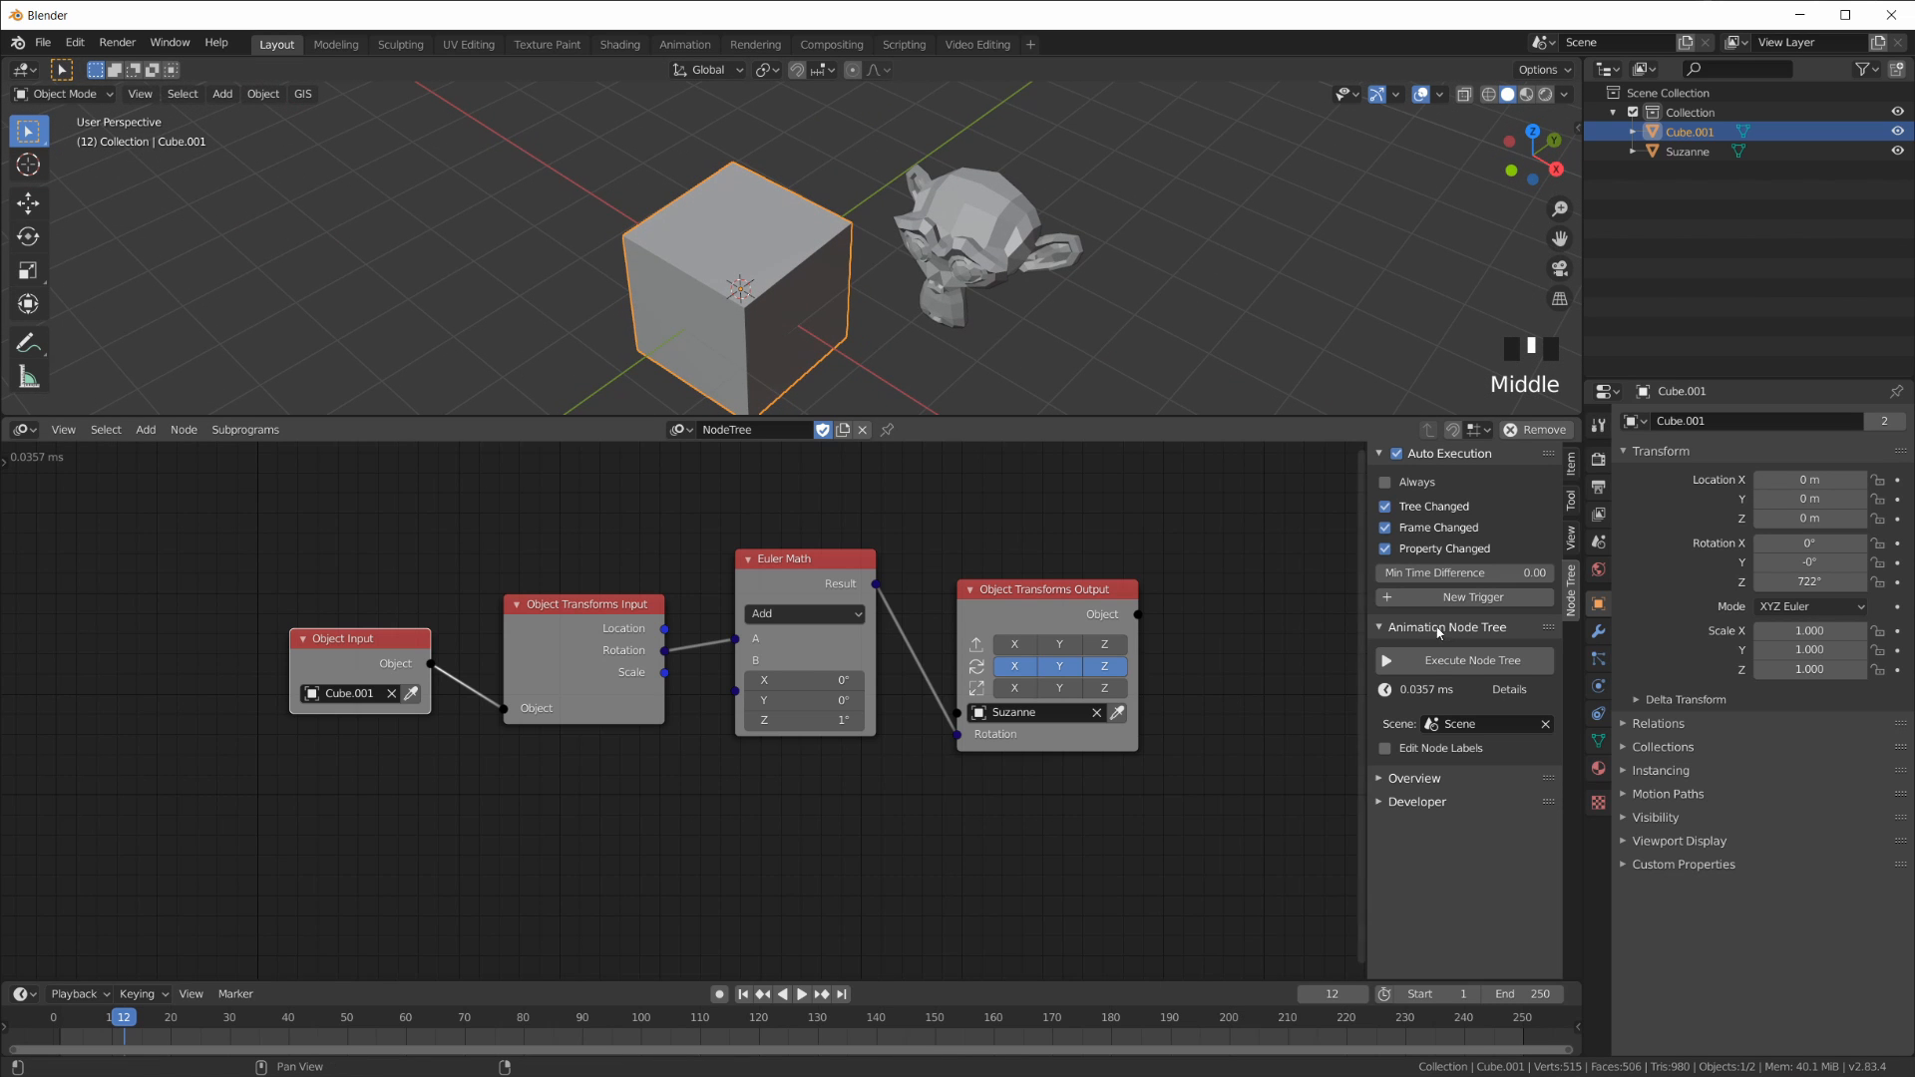
pyautogui.moveTo(1364, 638); pyautogui.dragTo(1294, 639)
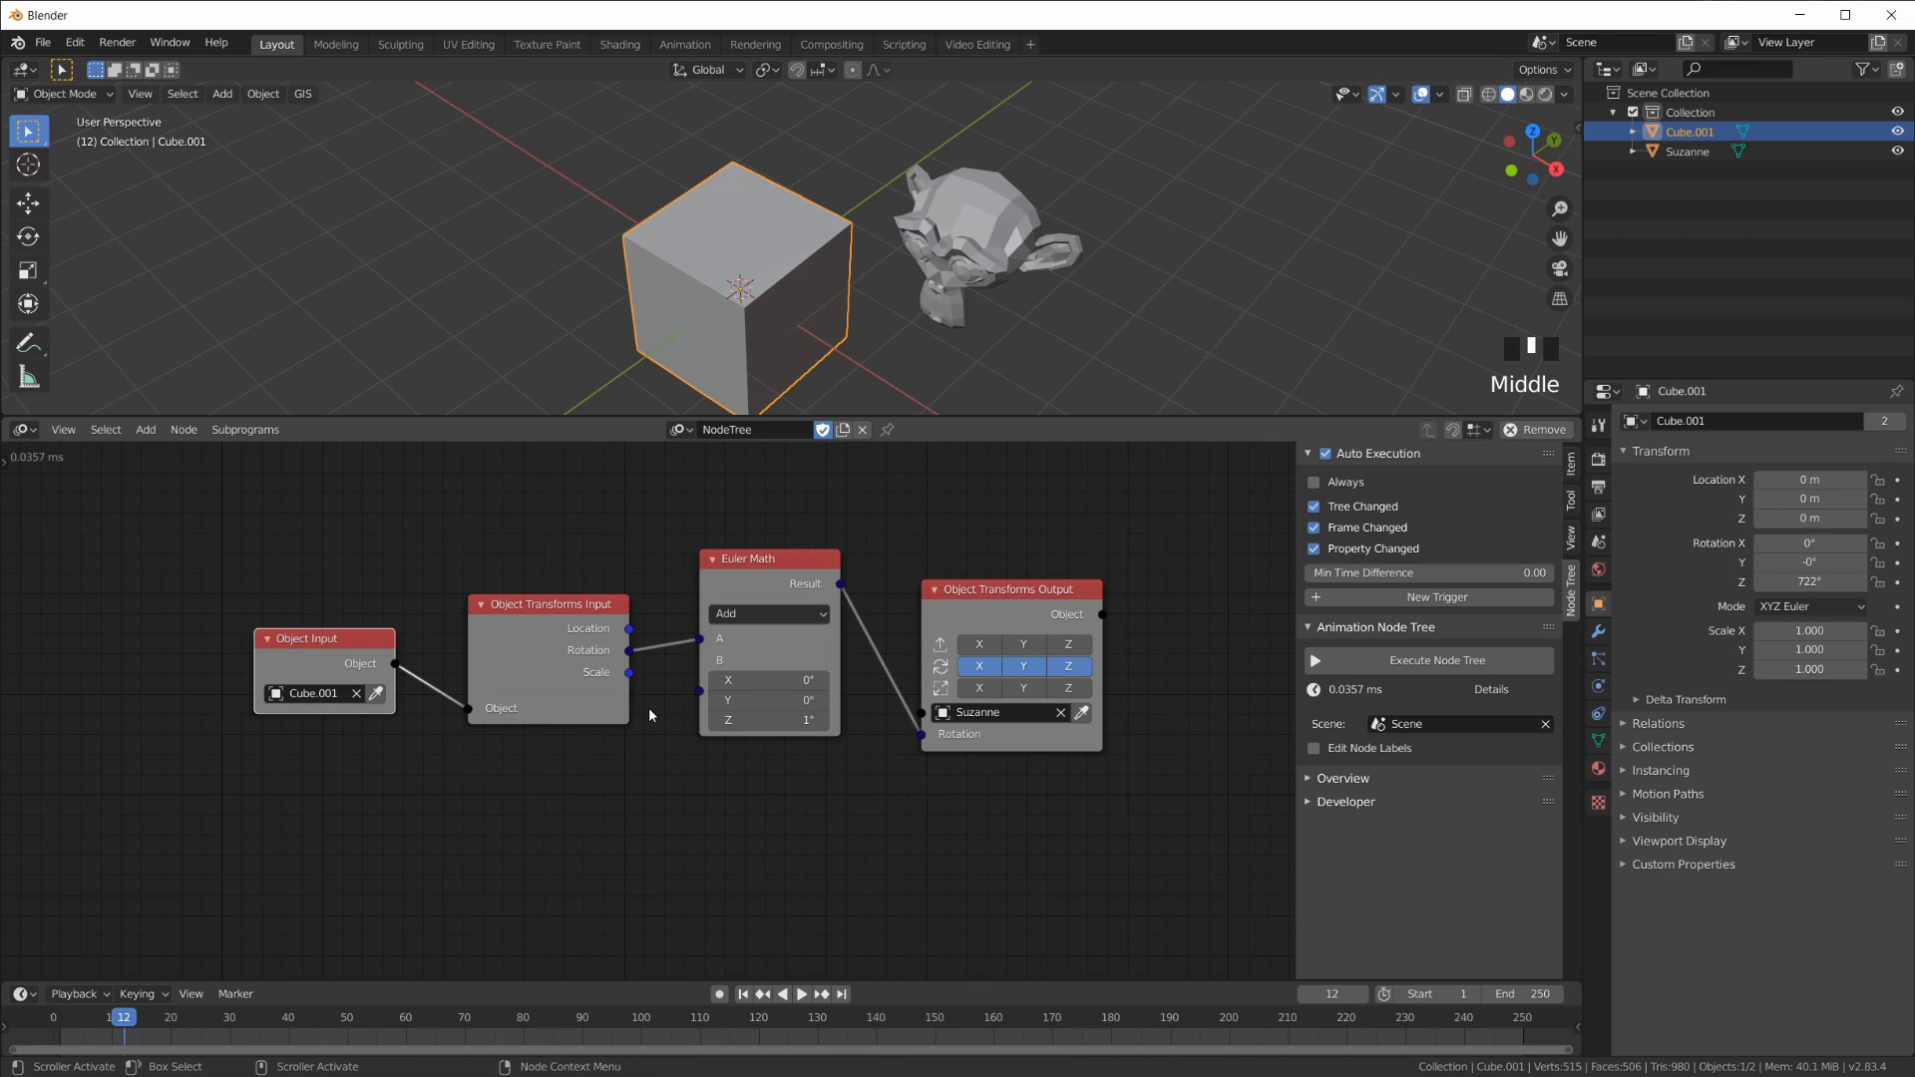
pyautogui.moveTo(630, 653); pyautogui.dragTo(701, 639)
pyautogui.moveTo(991, 595); pyautogui.dragTo(991, 584)
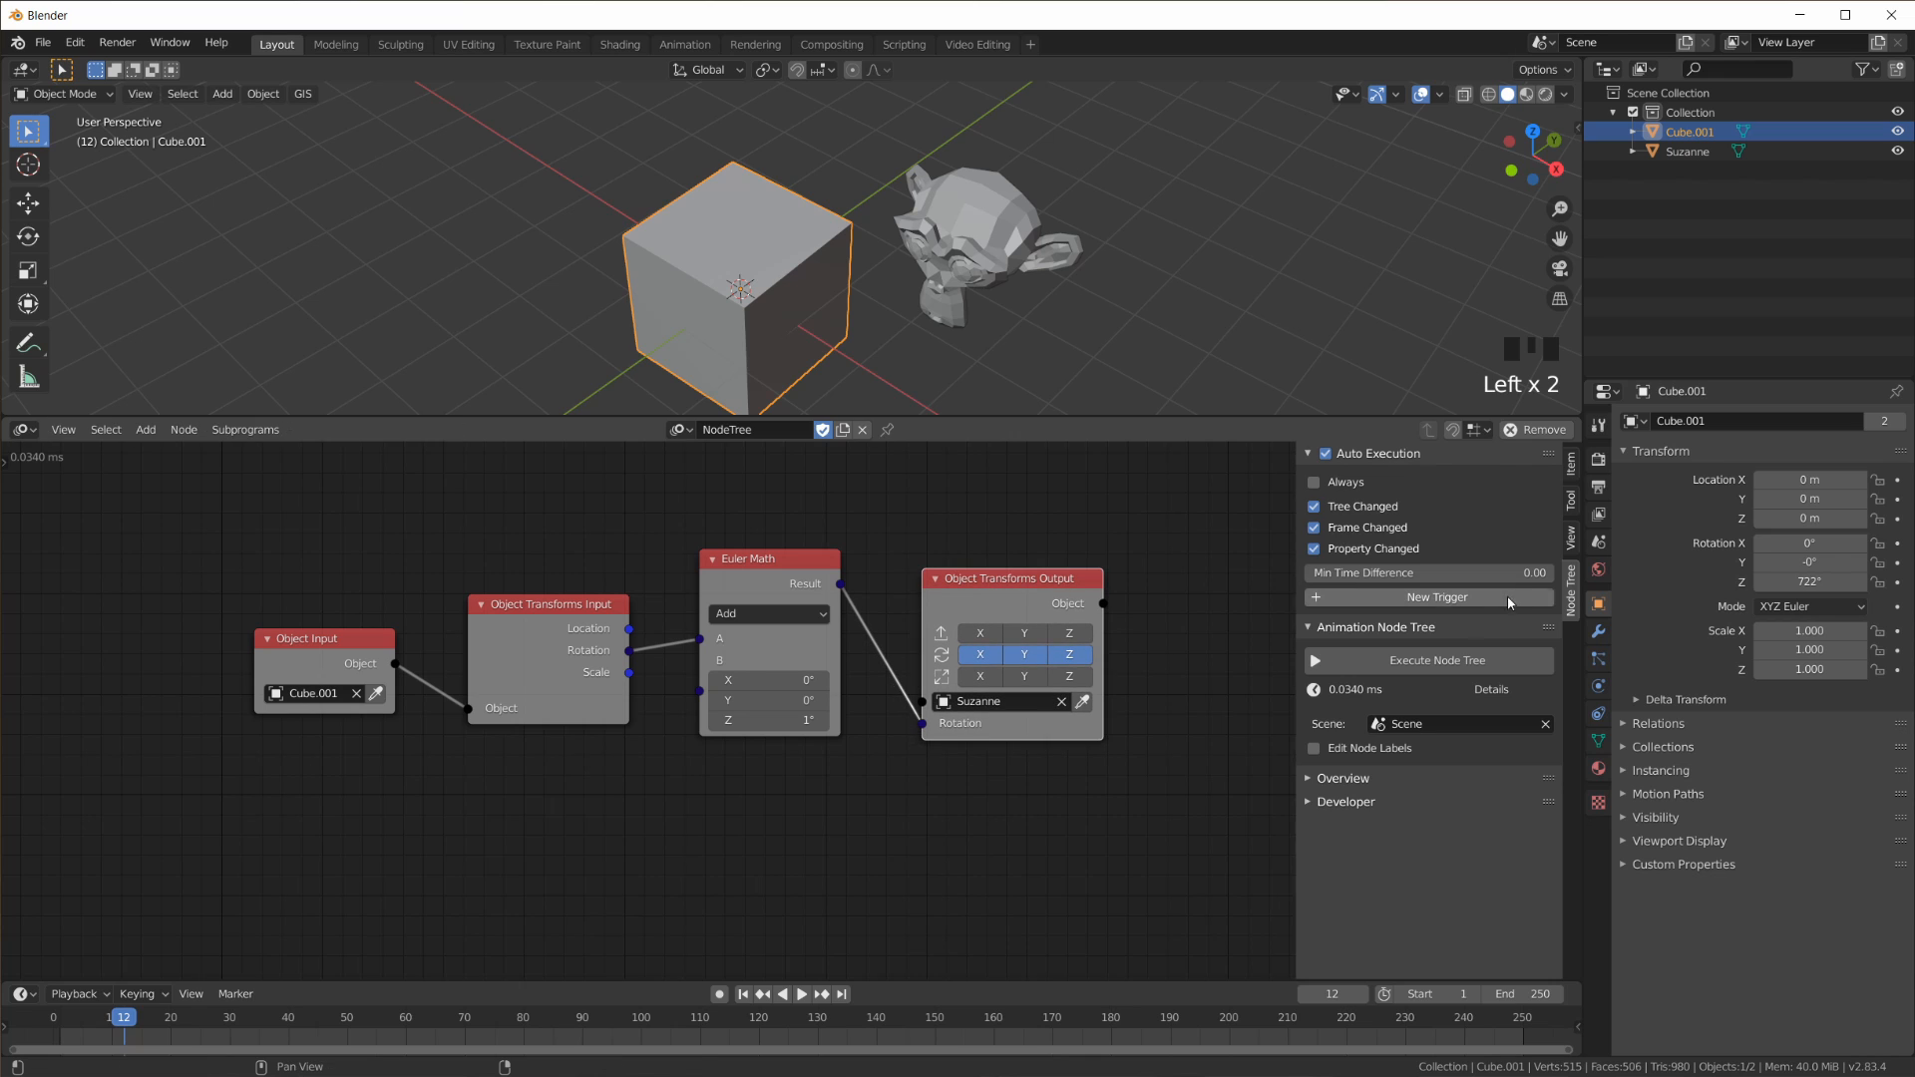
# Step: Add a custom execution trigger to the node tree with its ID type set to Object
pyautogui.click(1428, 597)
pyautogui.click(1394, 643)
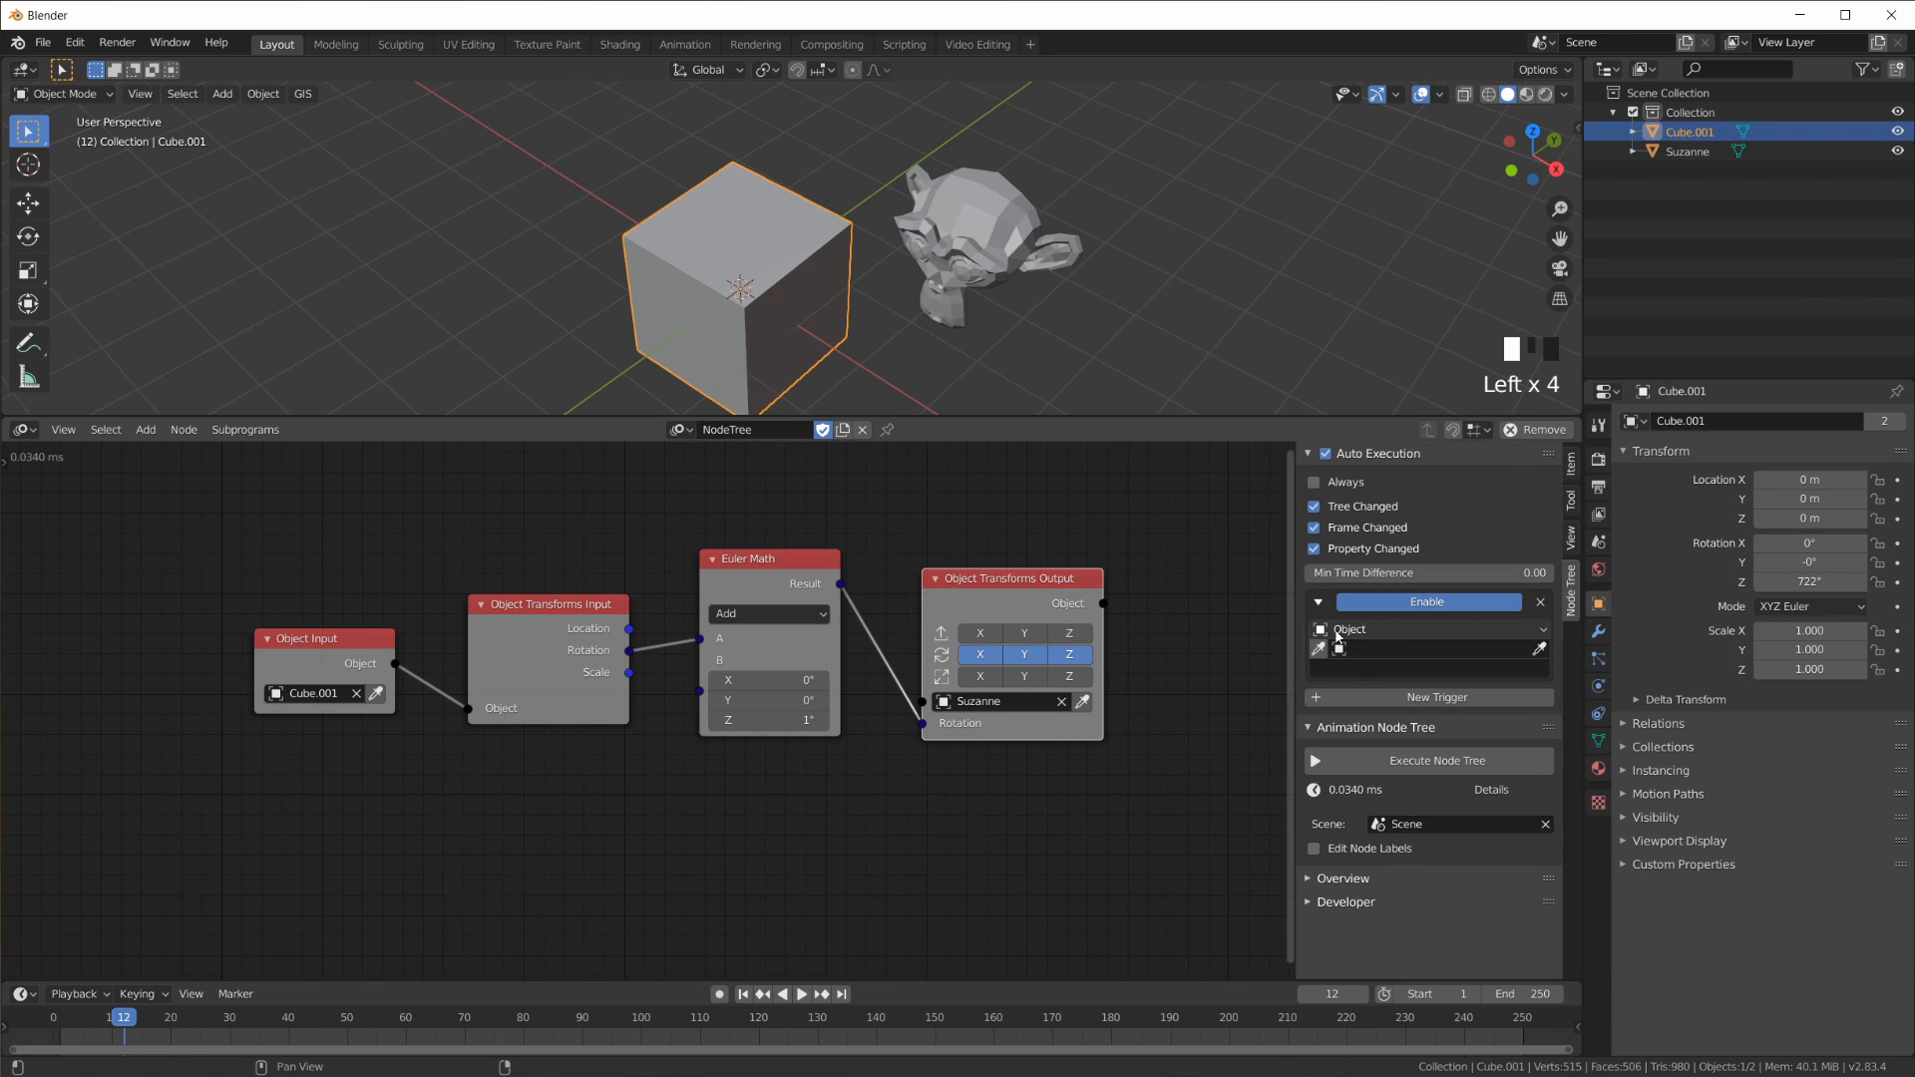
pyautogui.click(1423, 630)
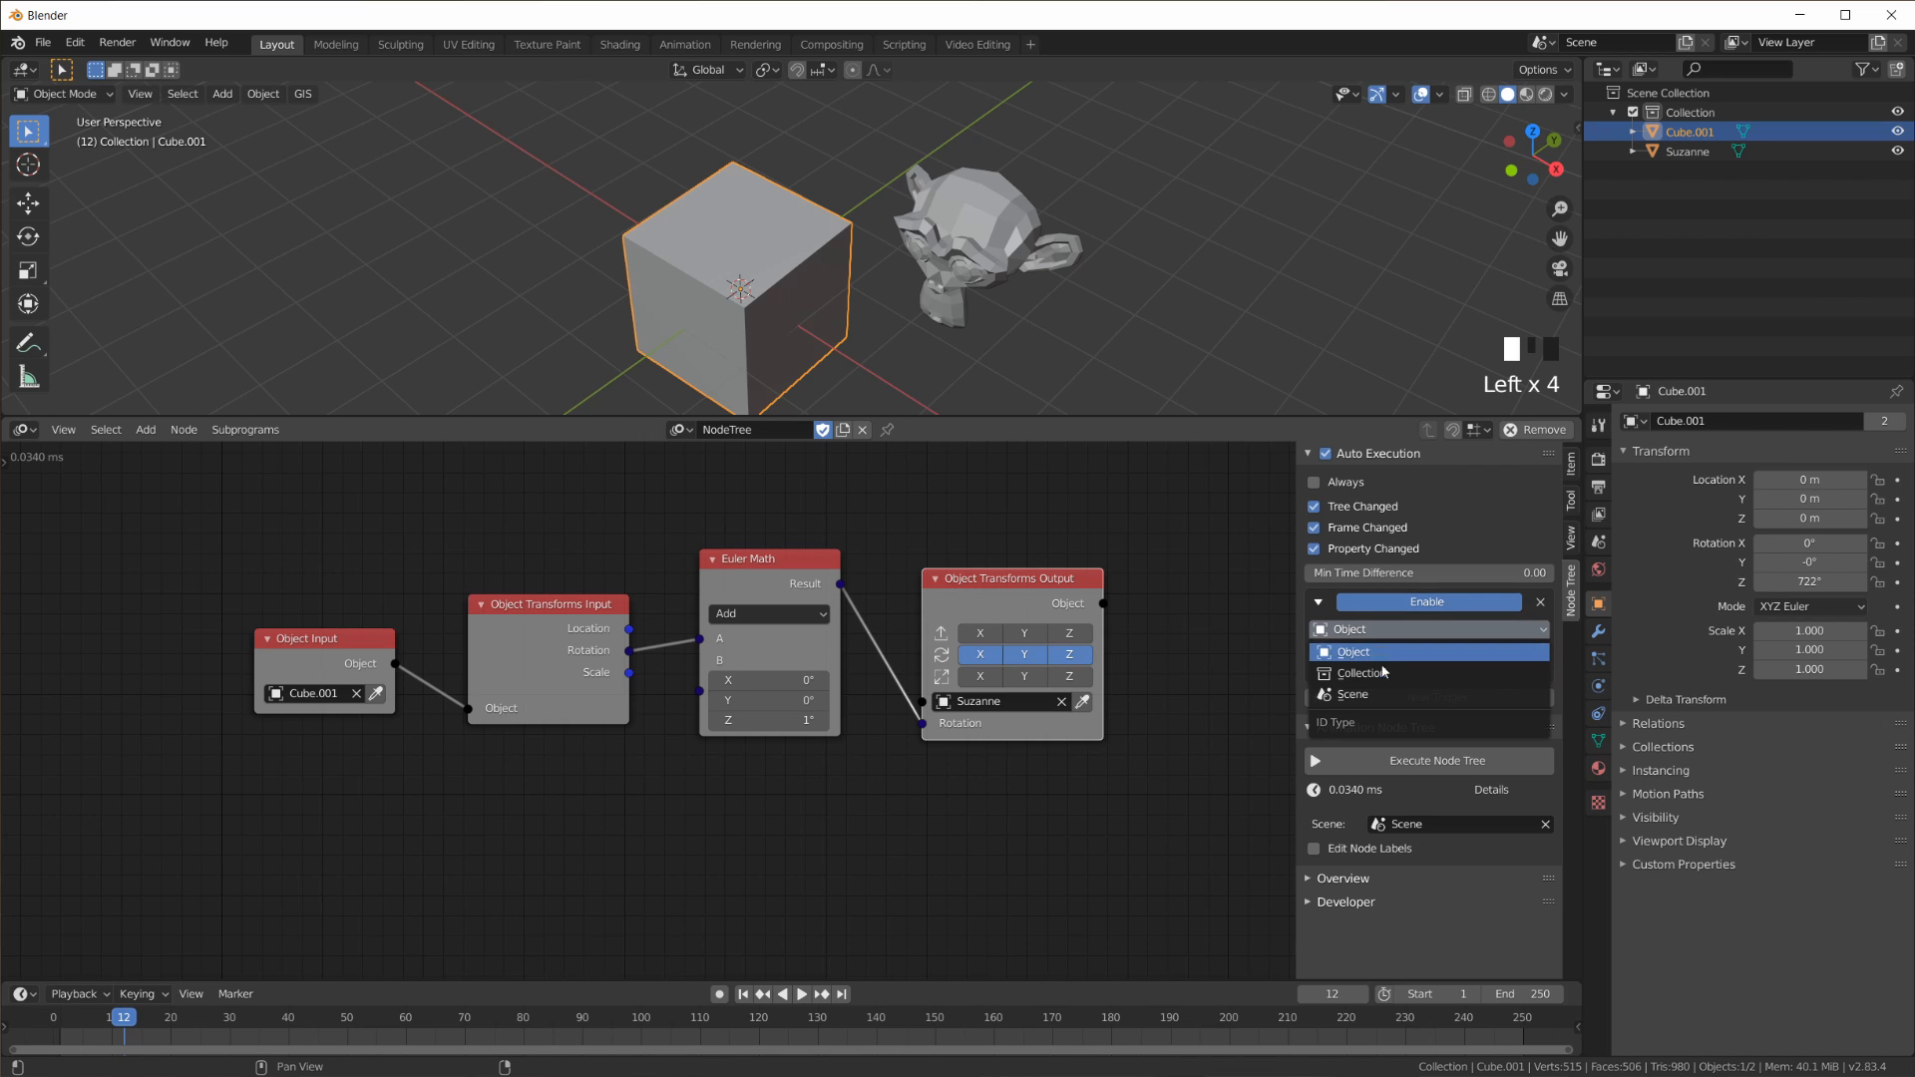
pyautogui.click(1382, 652)
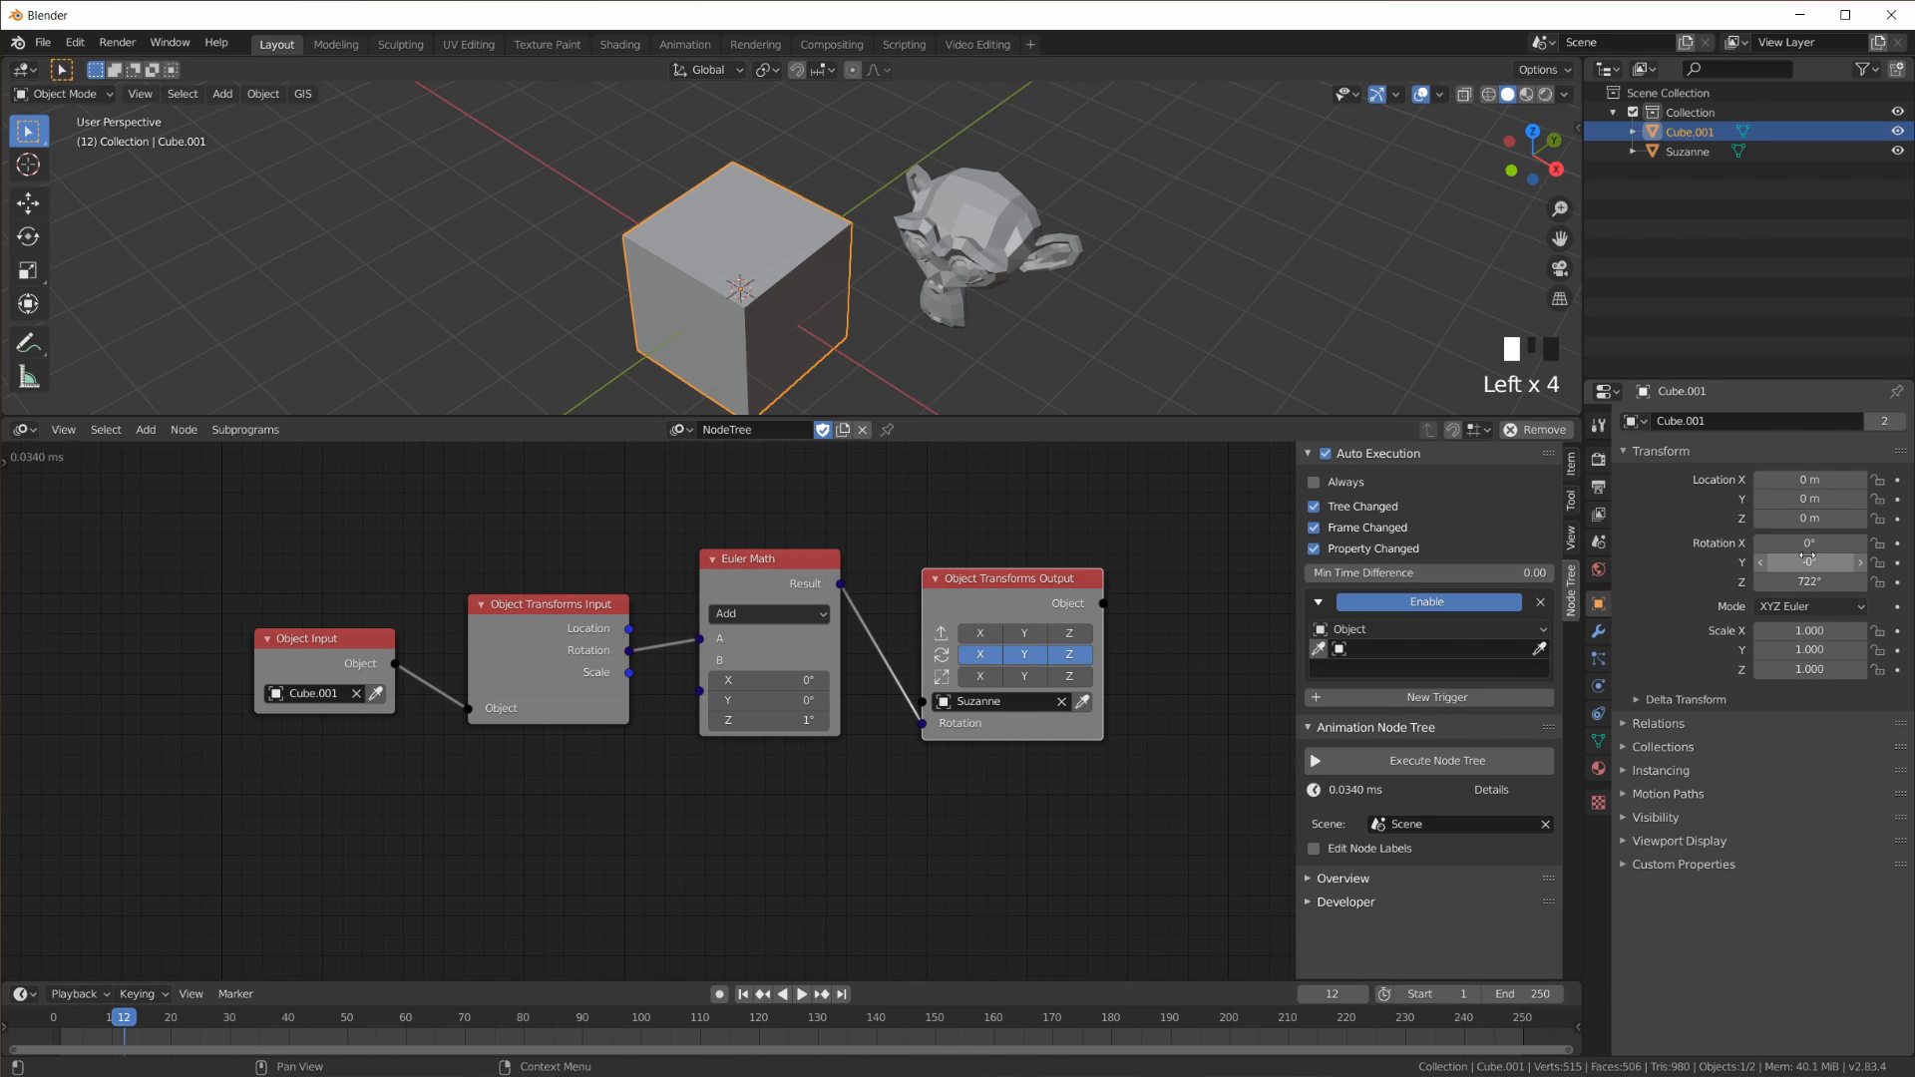
# Step: Copy the data path of the cube's rotation and set the trigger to object Cube.001 with path rotation_euler
pyautogui.rightClick(1803, 563)
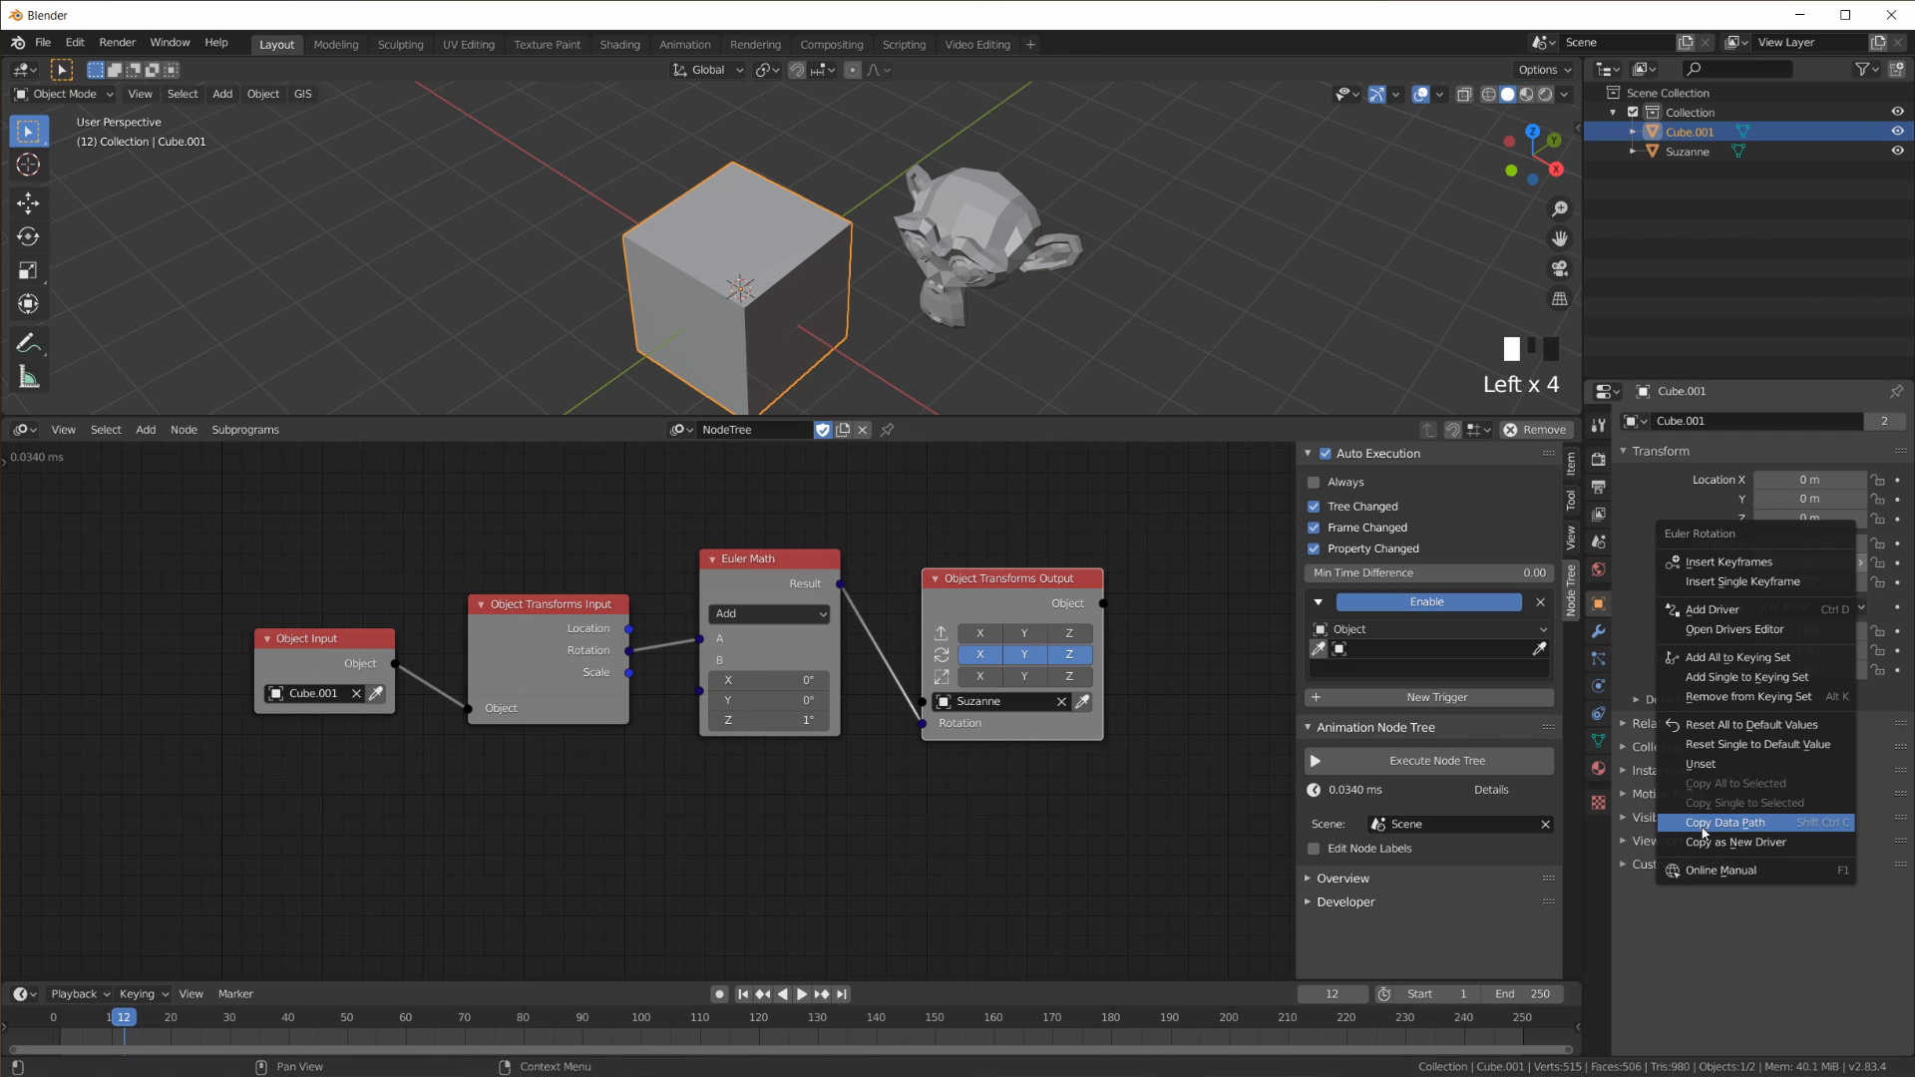
pyautogui.click(1762, 824)
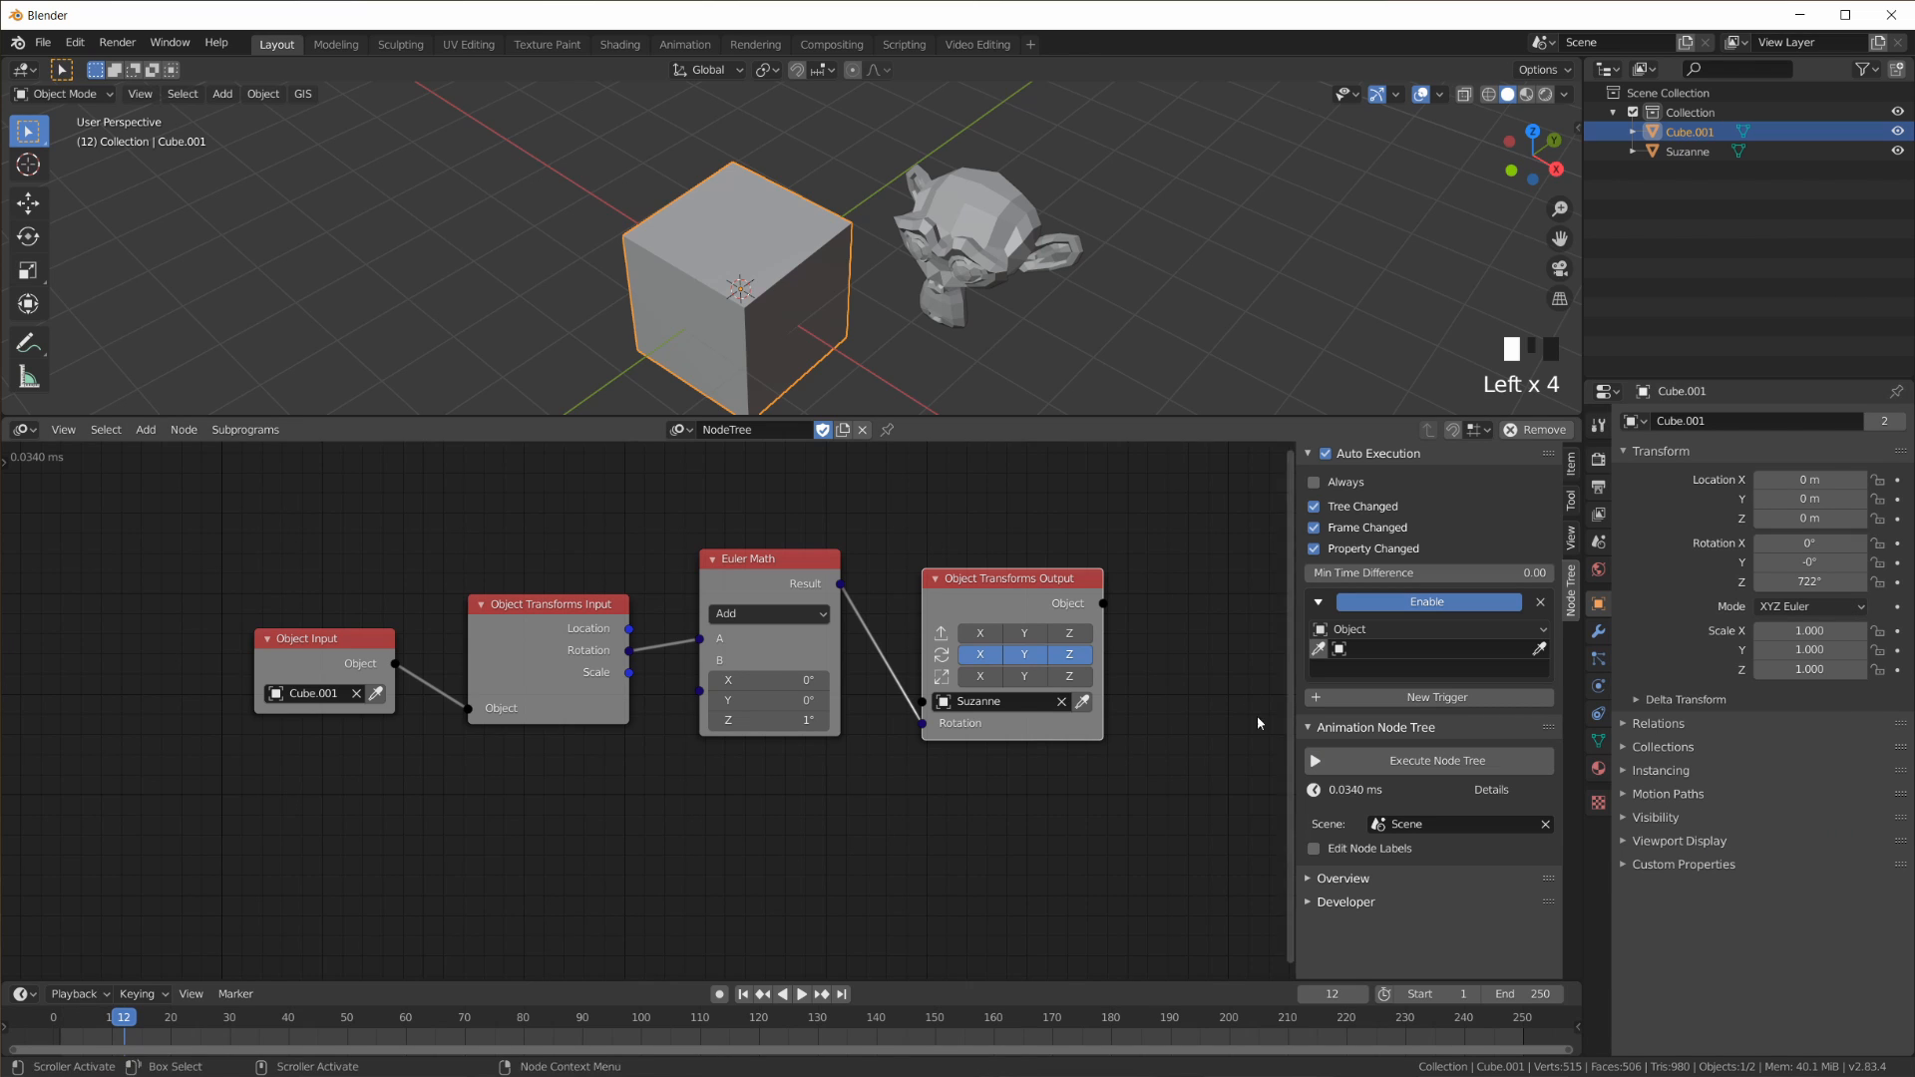
pyautogui.click(1408, 649)
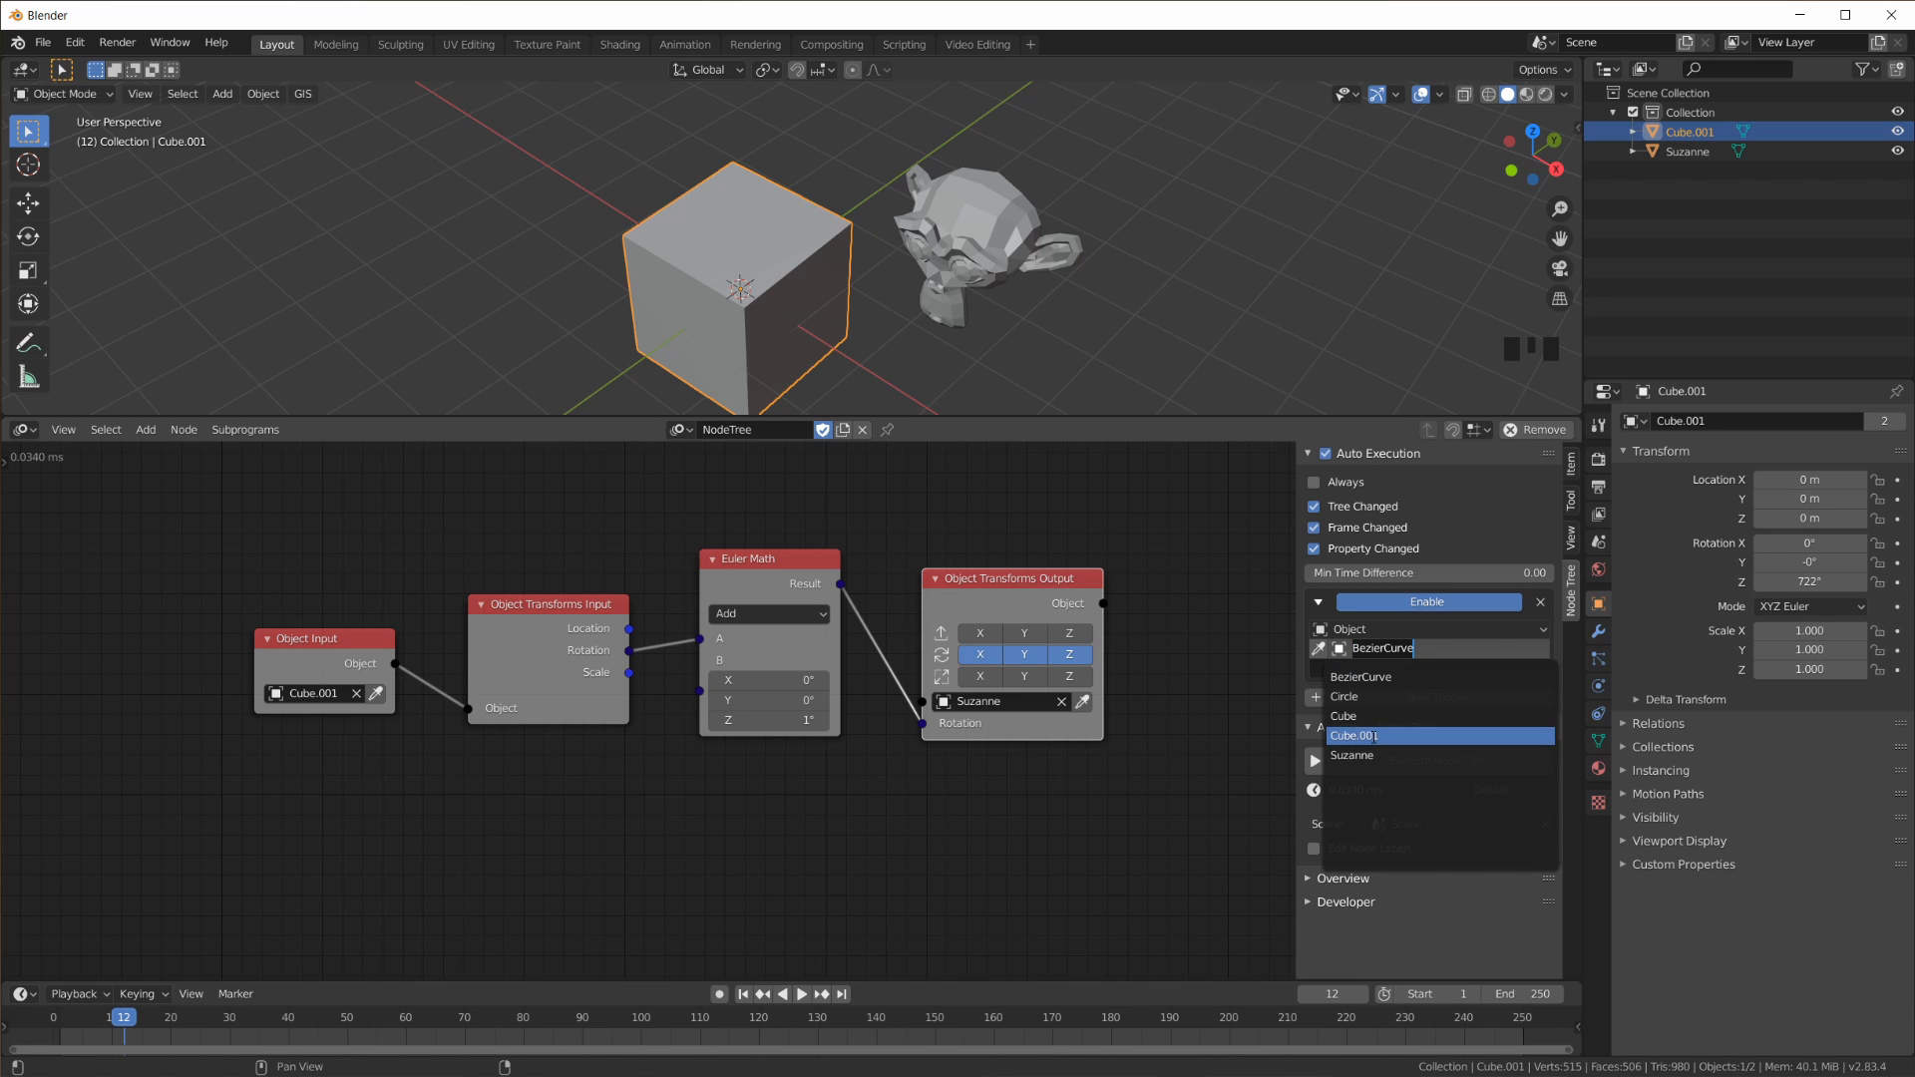
pyautogui.click(1362, 738)
pyautogui.moveTo(297, 665); pyautogui.dragTo(300, 663)
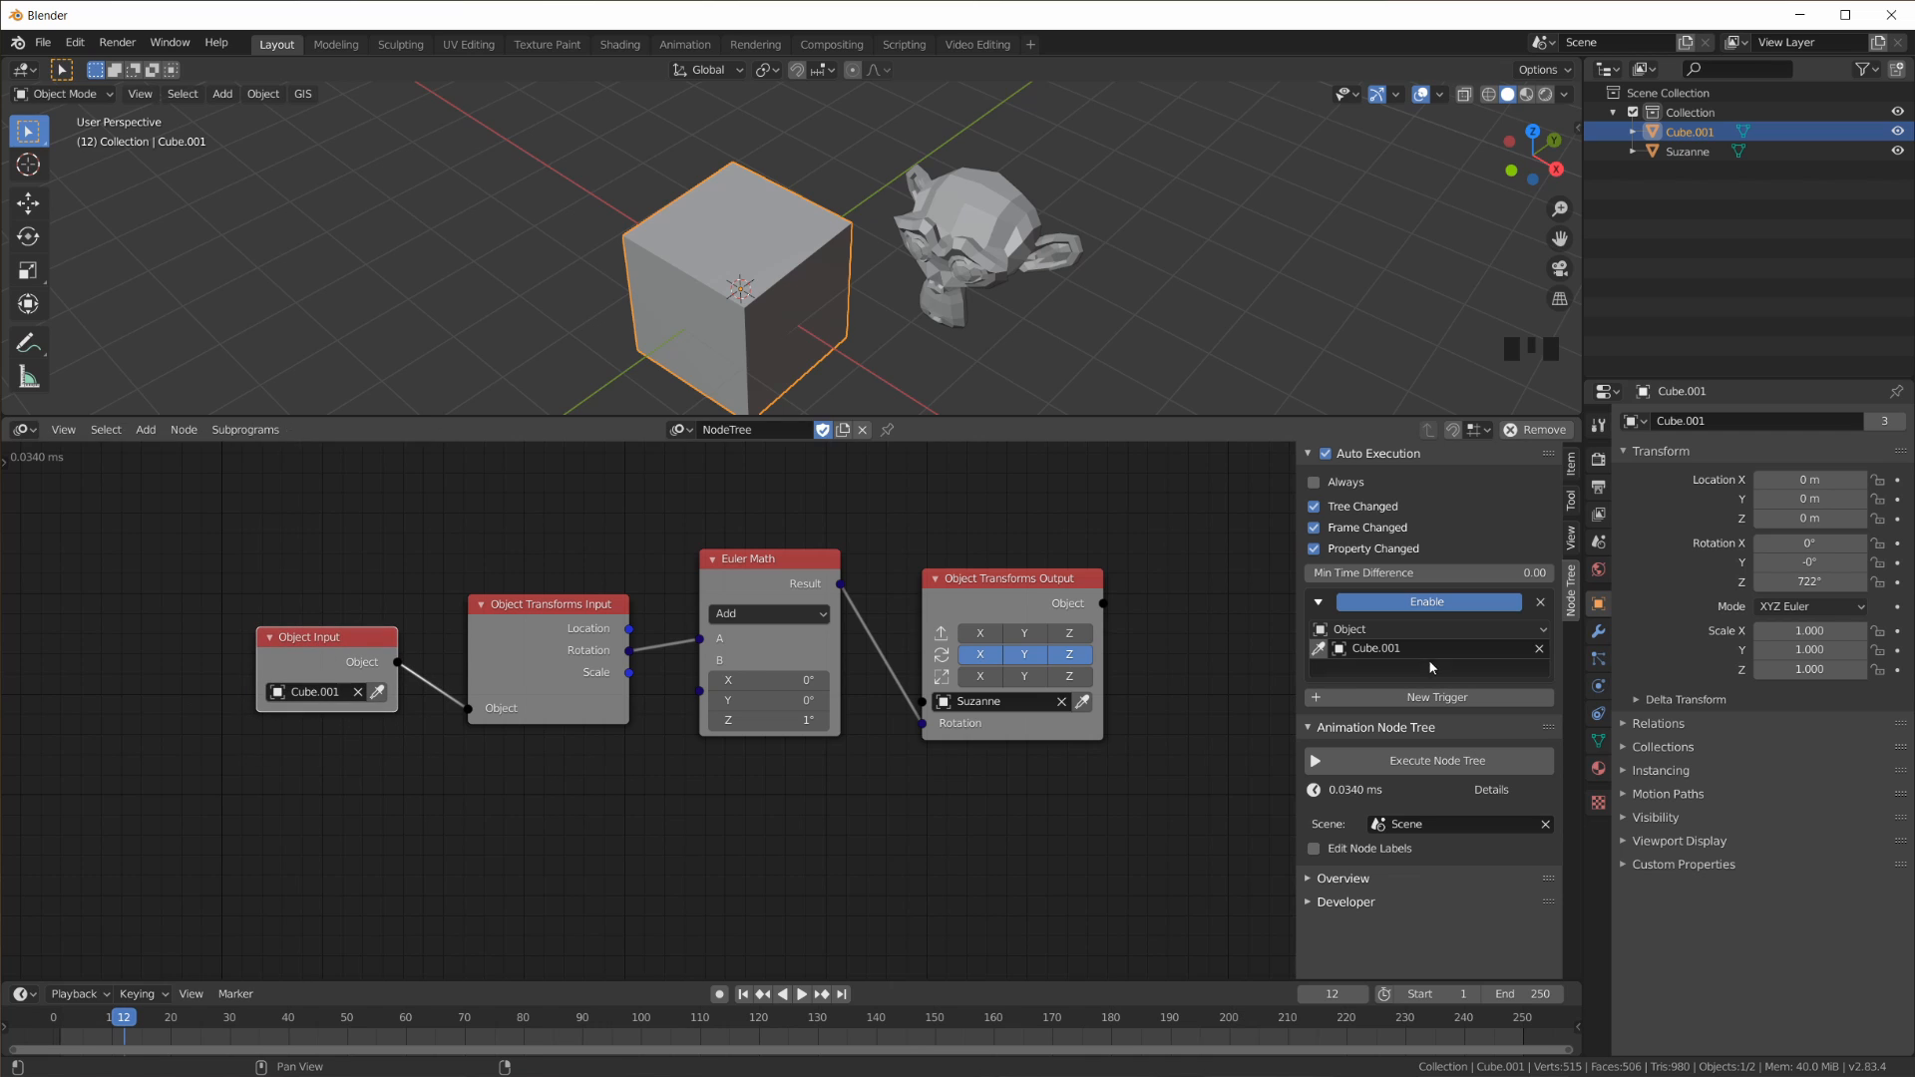
pyautogui.click(1384, 669)
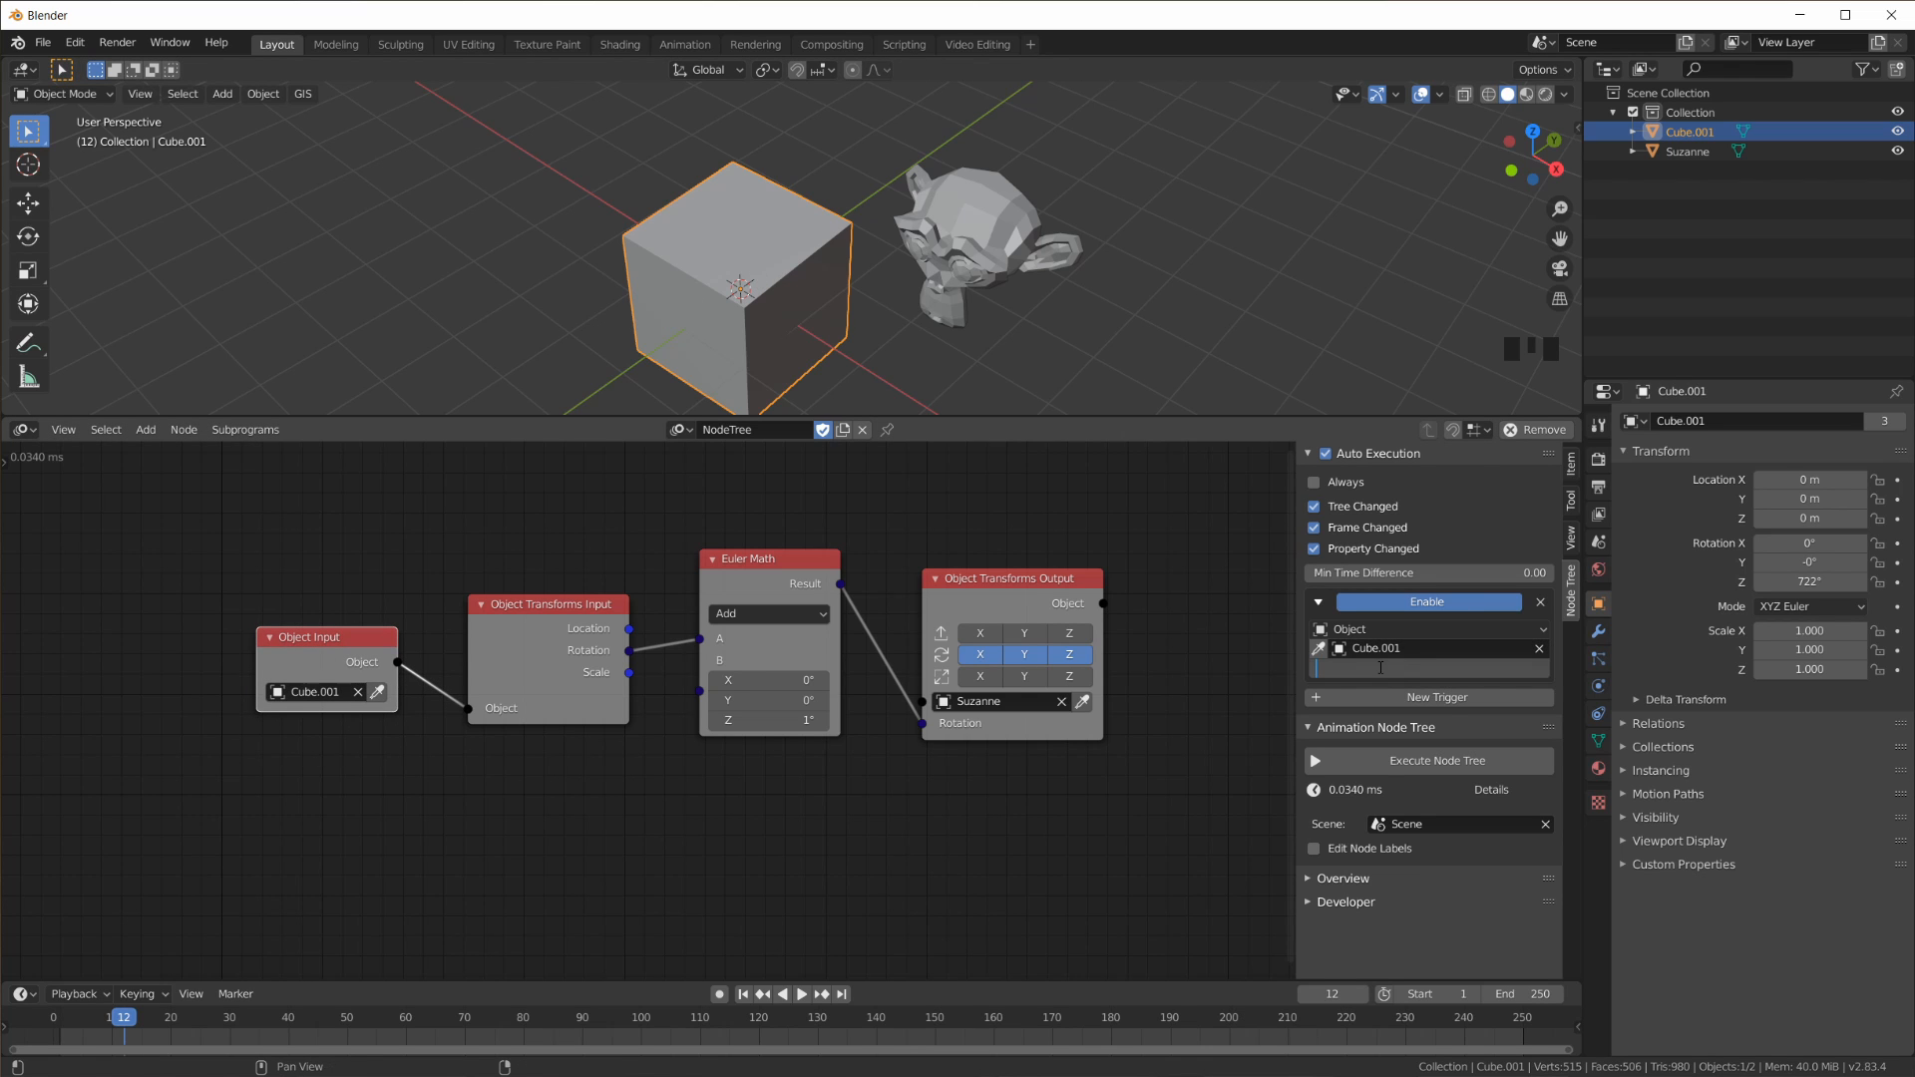
pyautogui.hotkey('ctrl', 'v')
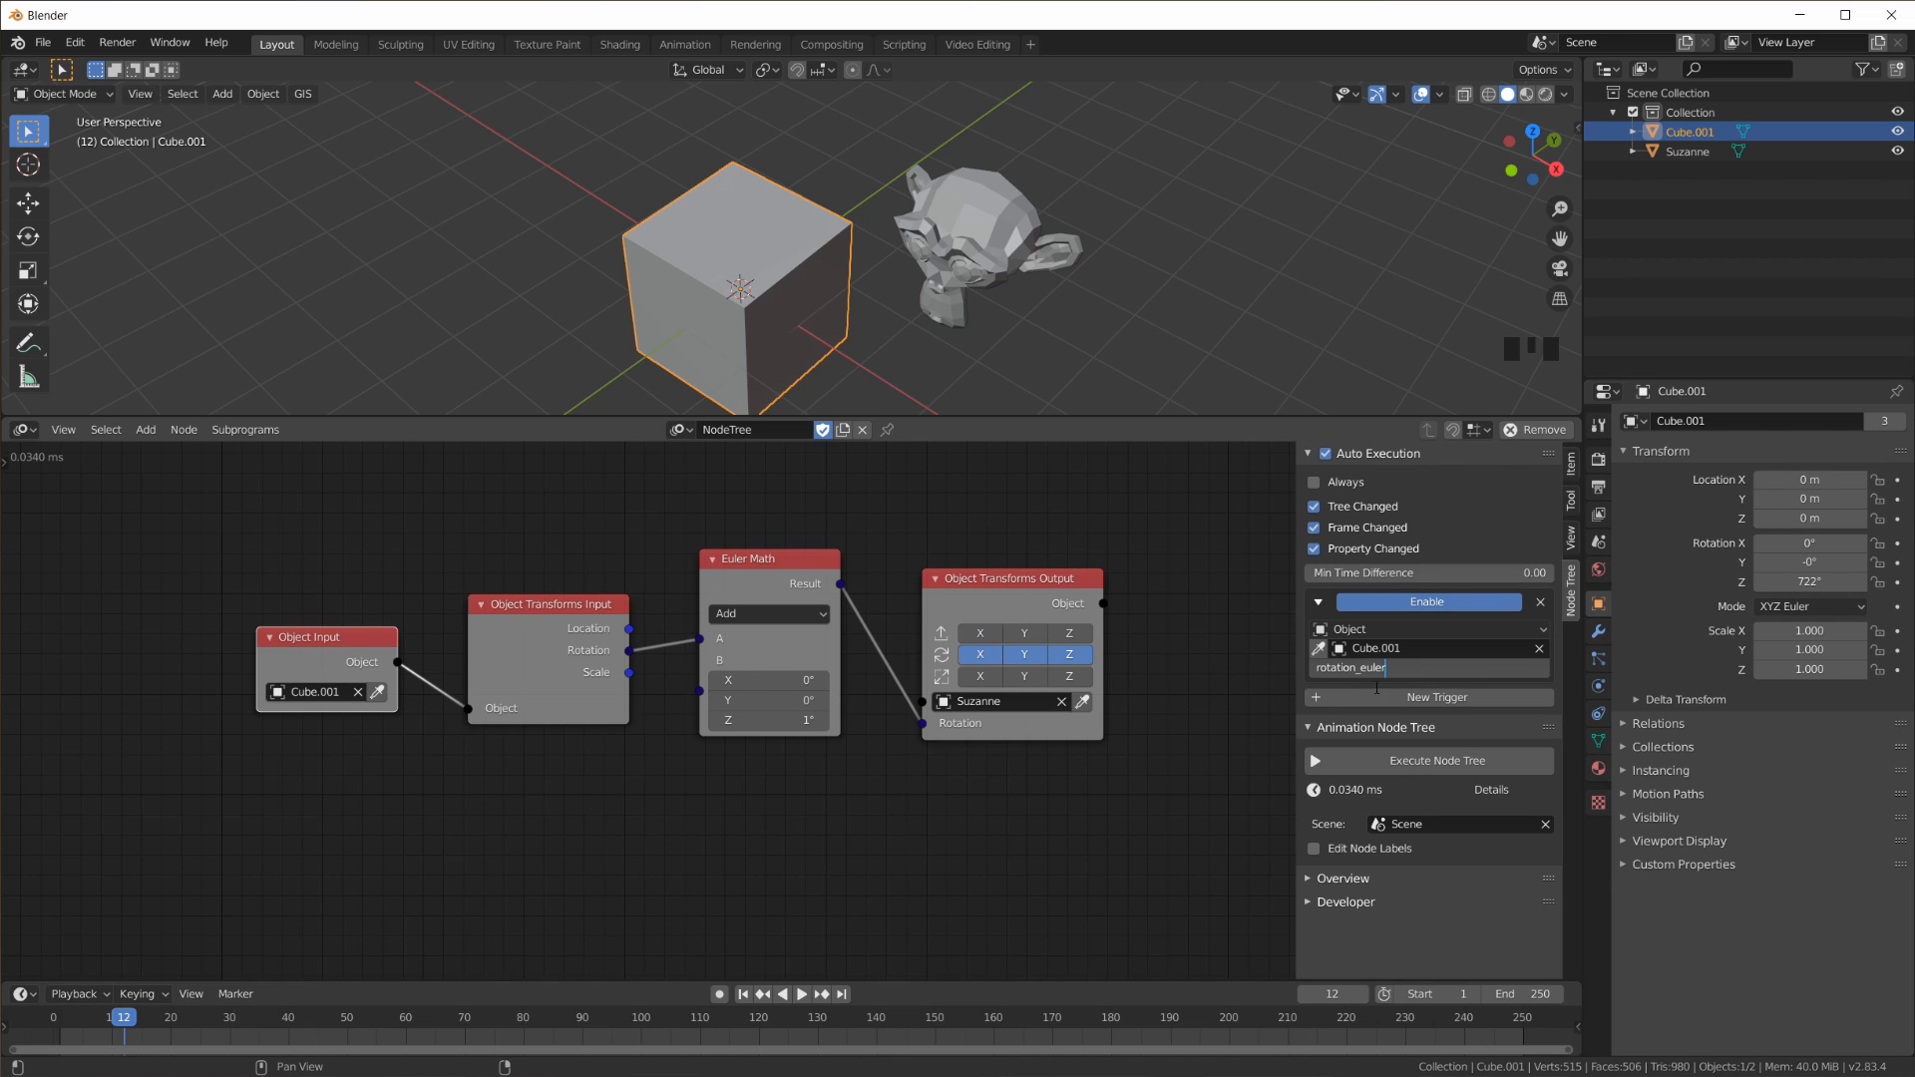
pyautogui.press('Return')
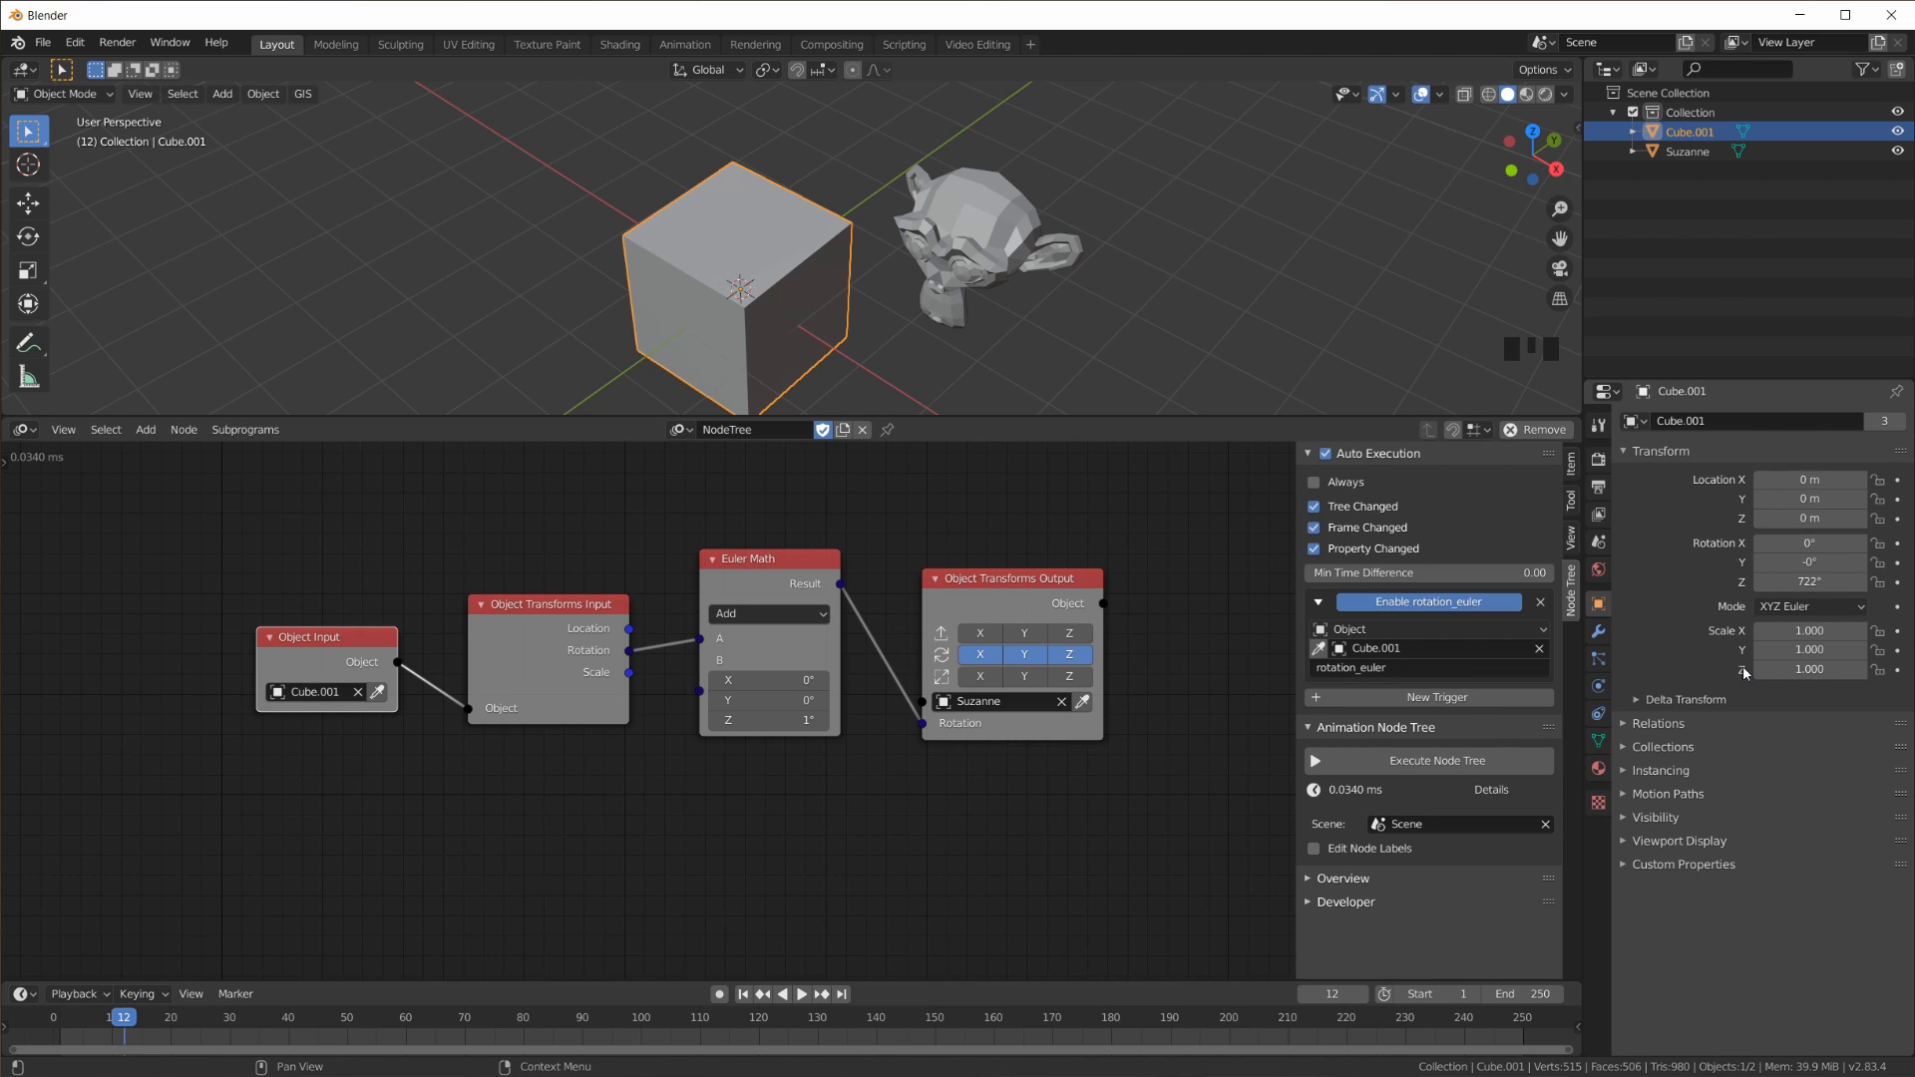
# Step: Try replacing the trigger's data path with the copied path of the cube's location
pyautogui.rightClick(1796, 499)
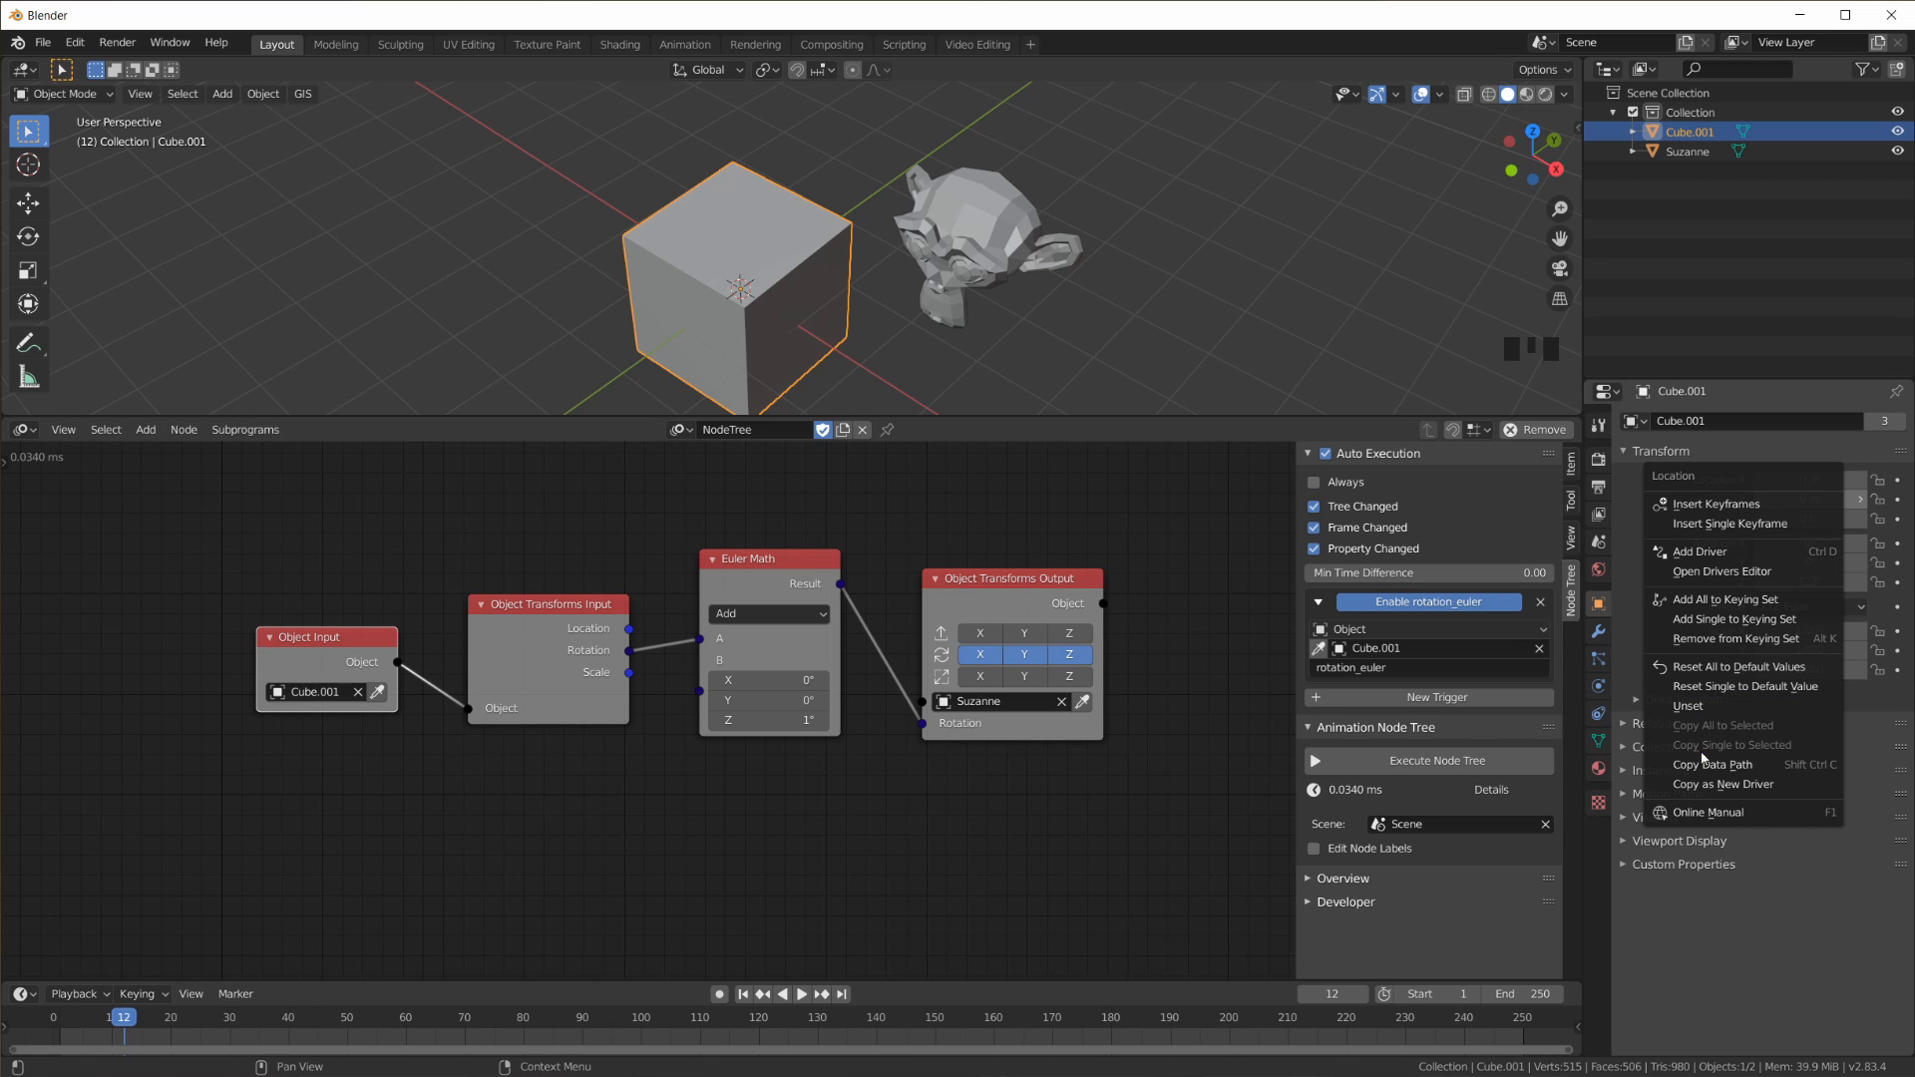
pyautogui.click(1731, 765)
pyautogui.click(1467, 667)
pyautogui.hotkey('ctrl', 'v')
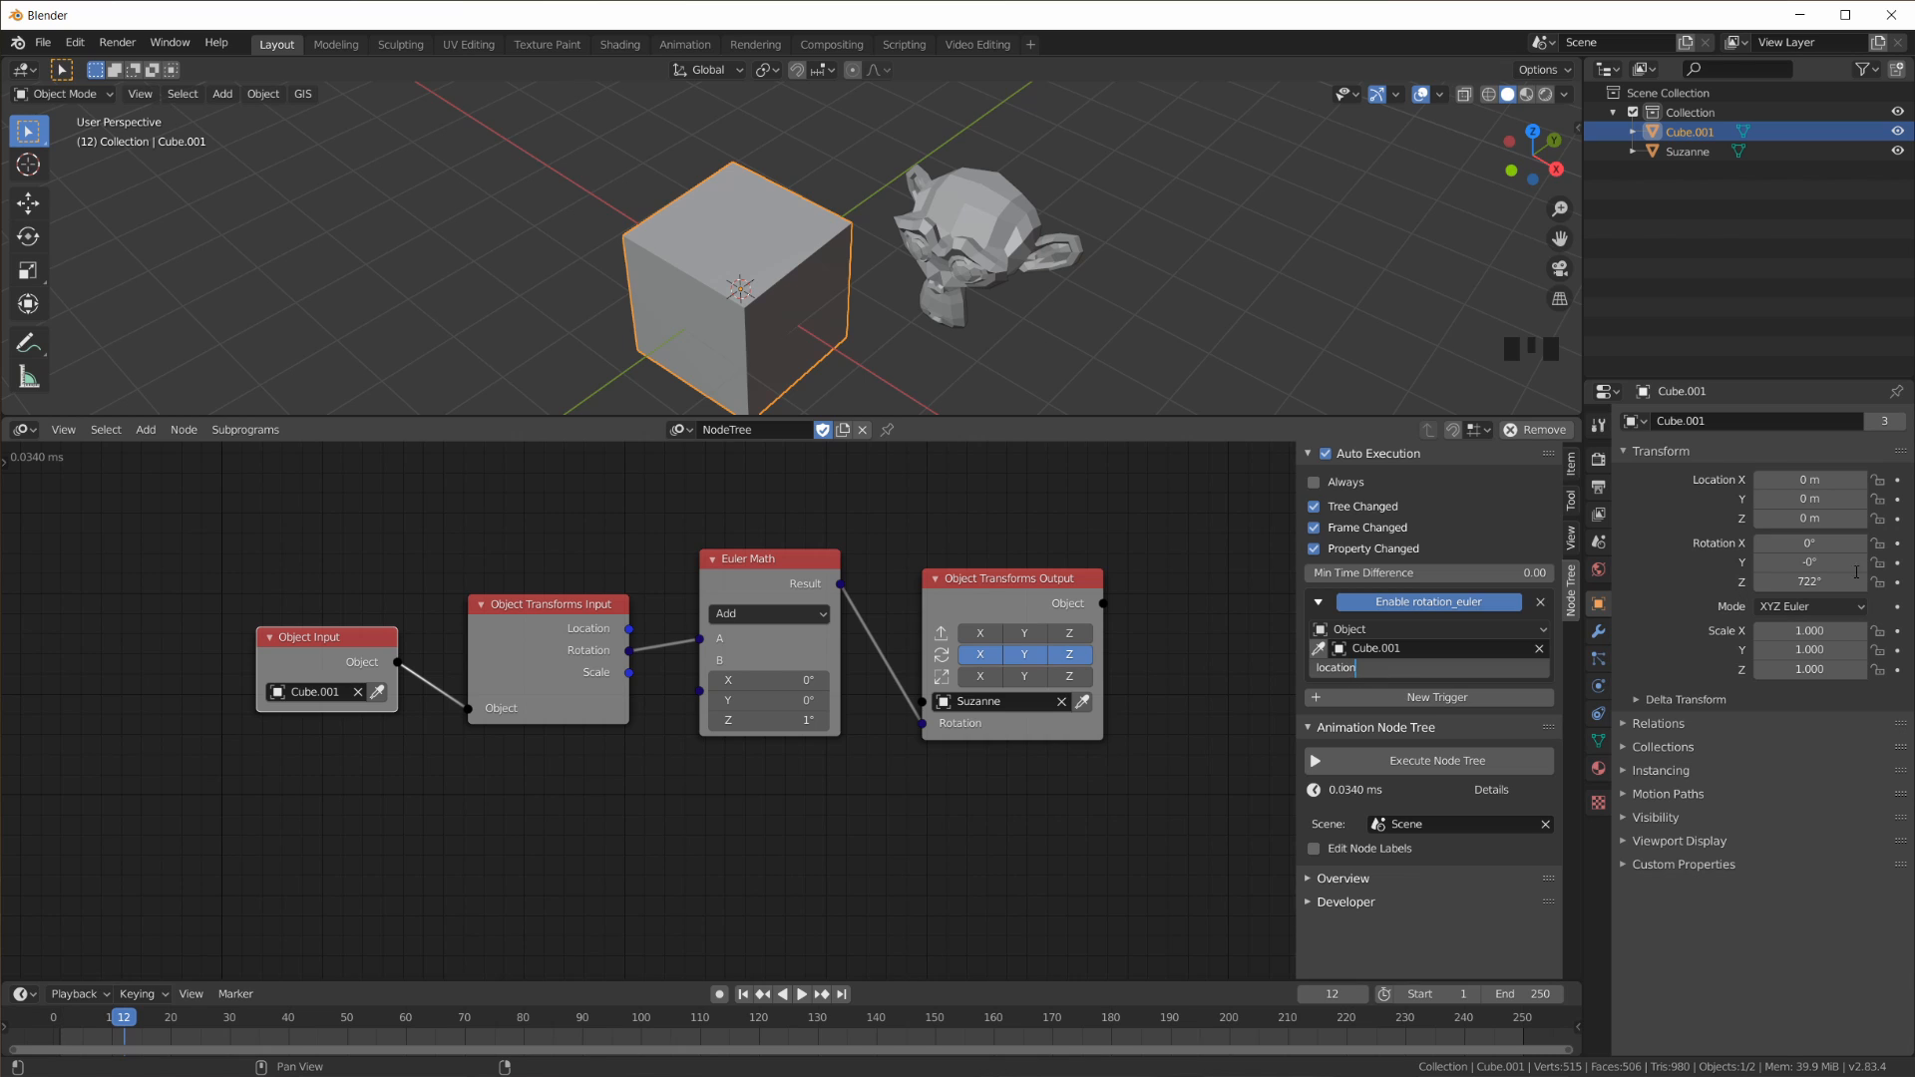
pyautogui.press('Escape')
# Step: Copy the cube's rotation data path again and re-enter rotation_euler as the trigger's path
pyautogui.rightClick(1796, 564)
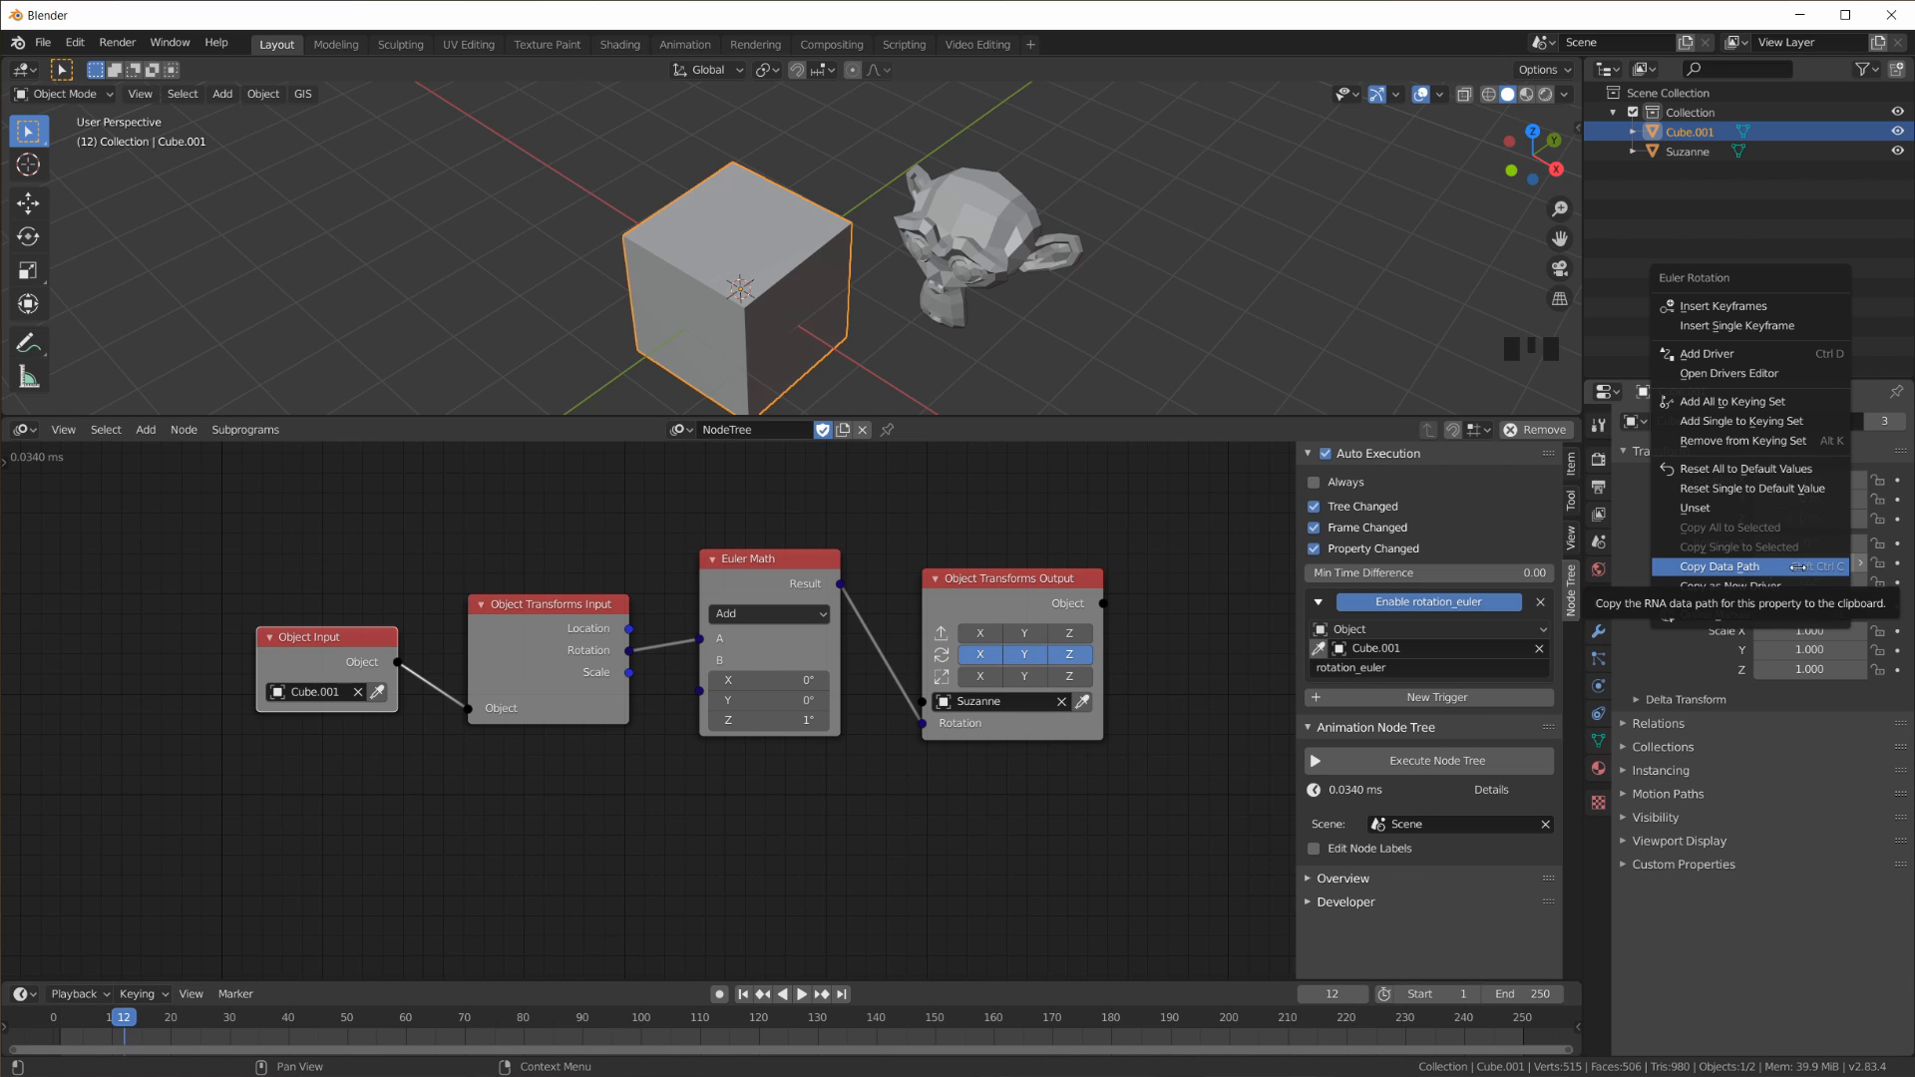
pyautogui.click(1791, 566)
pyautogui.click(1462, 670)
pyautogui.hotkey('ctrl', 'v')
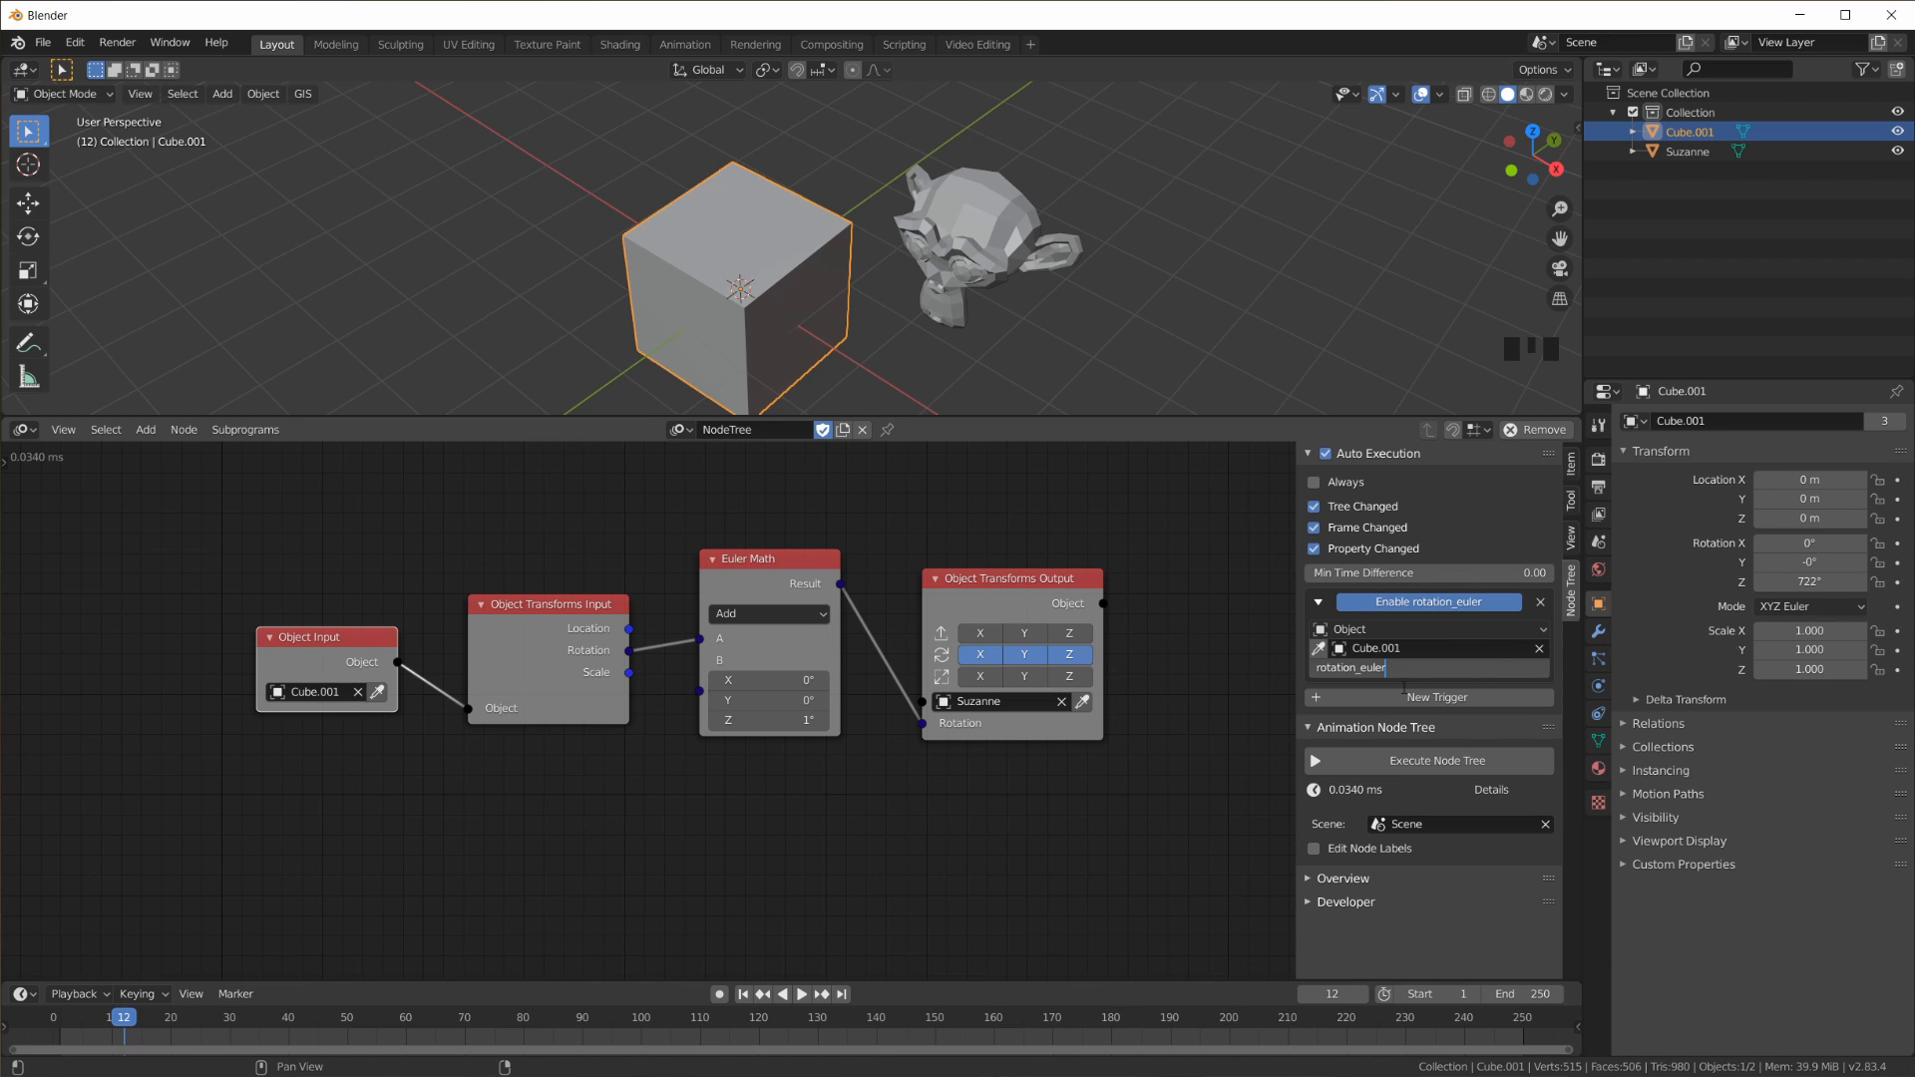
pyautogui.click(1345, 687)
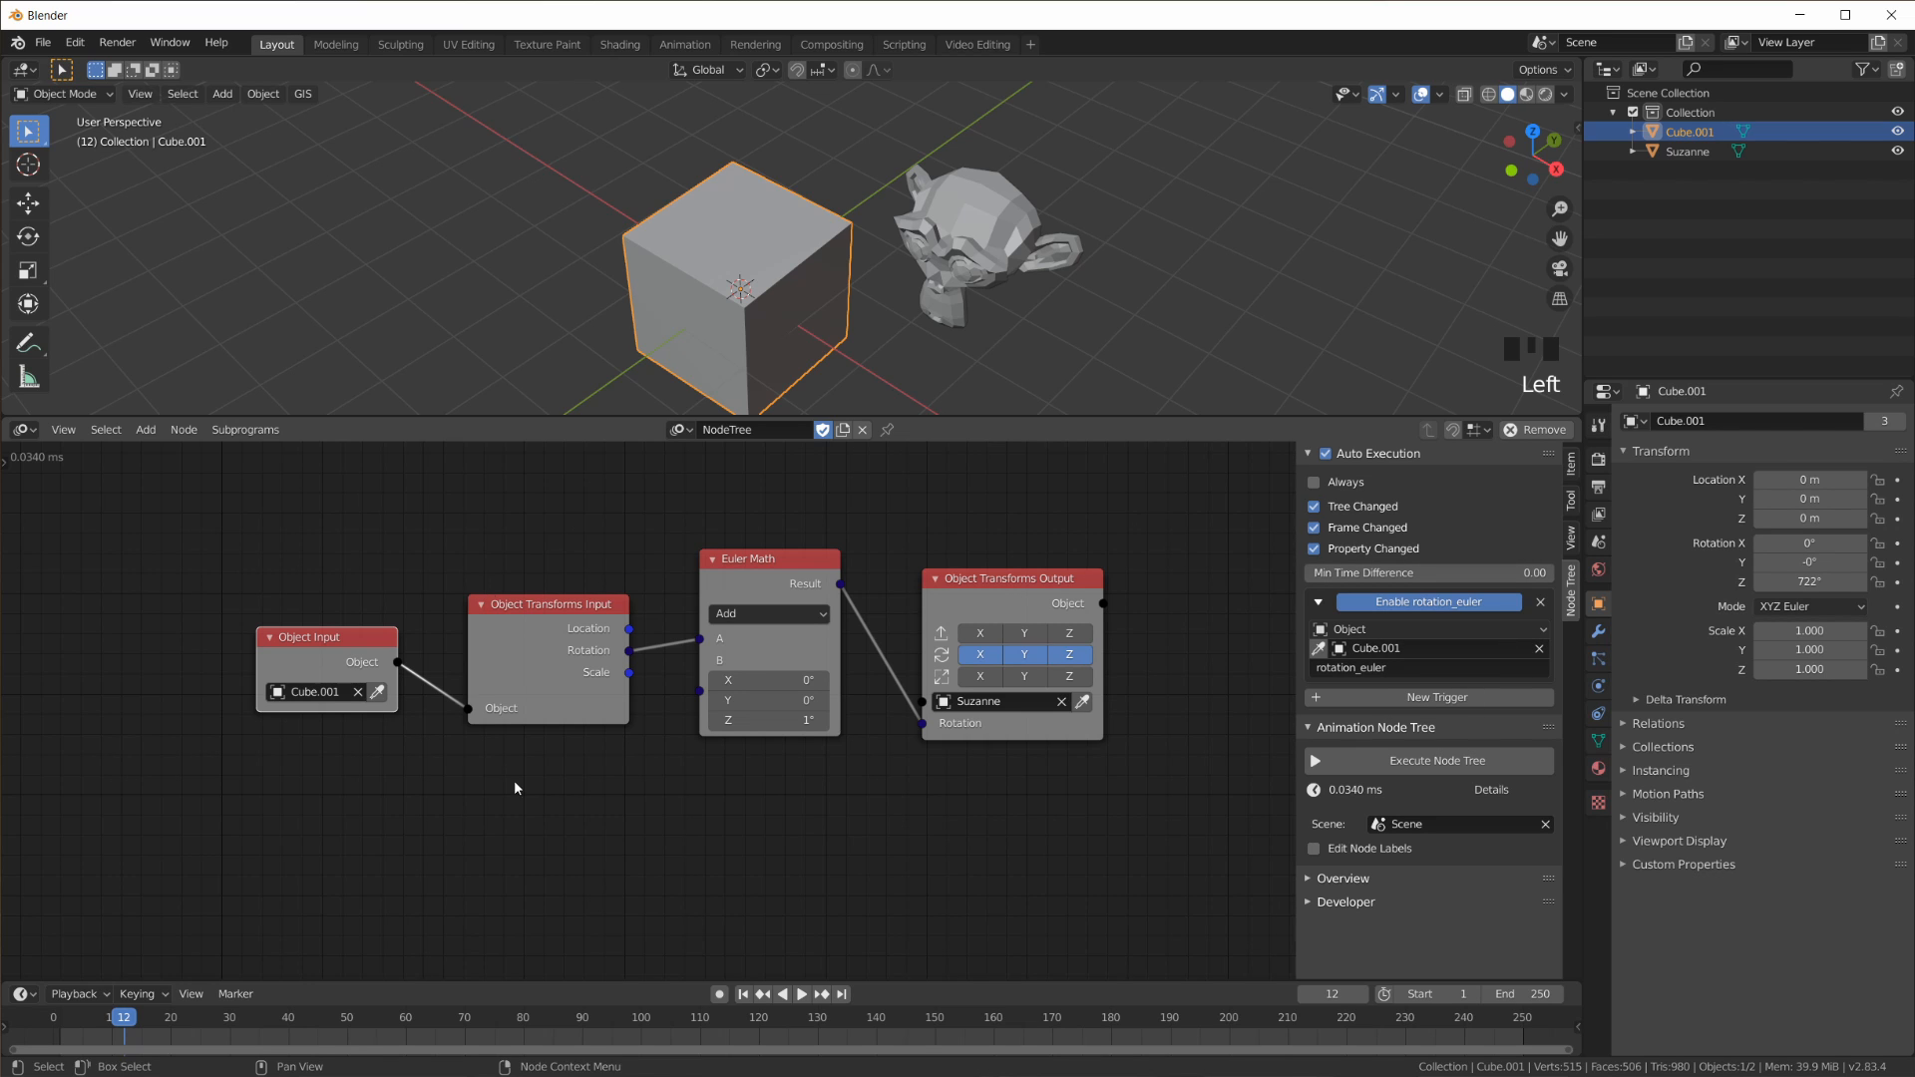
# Step: Rotate the cube freely in the perspective view to about 732° on Z to test the rotation_euler trigger
pyautogui.click(804, 282)
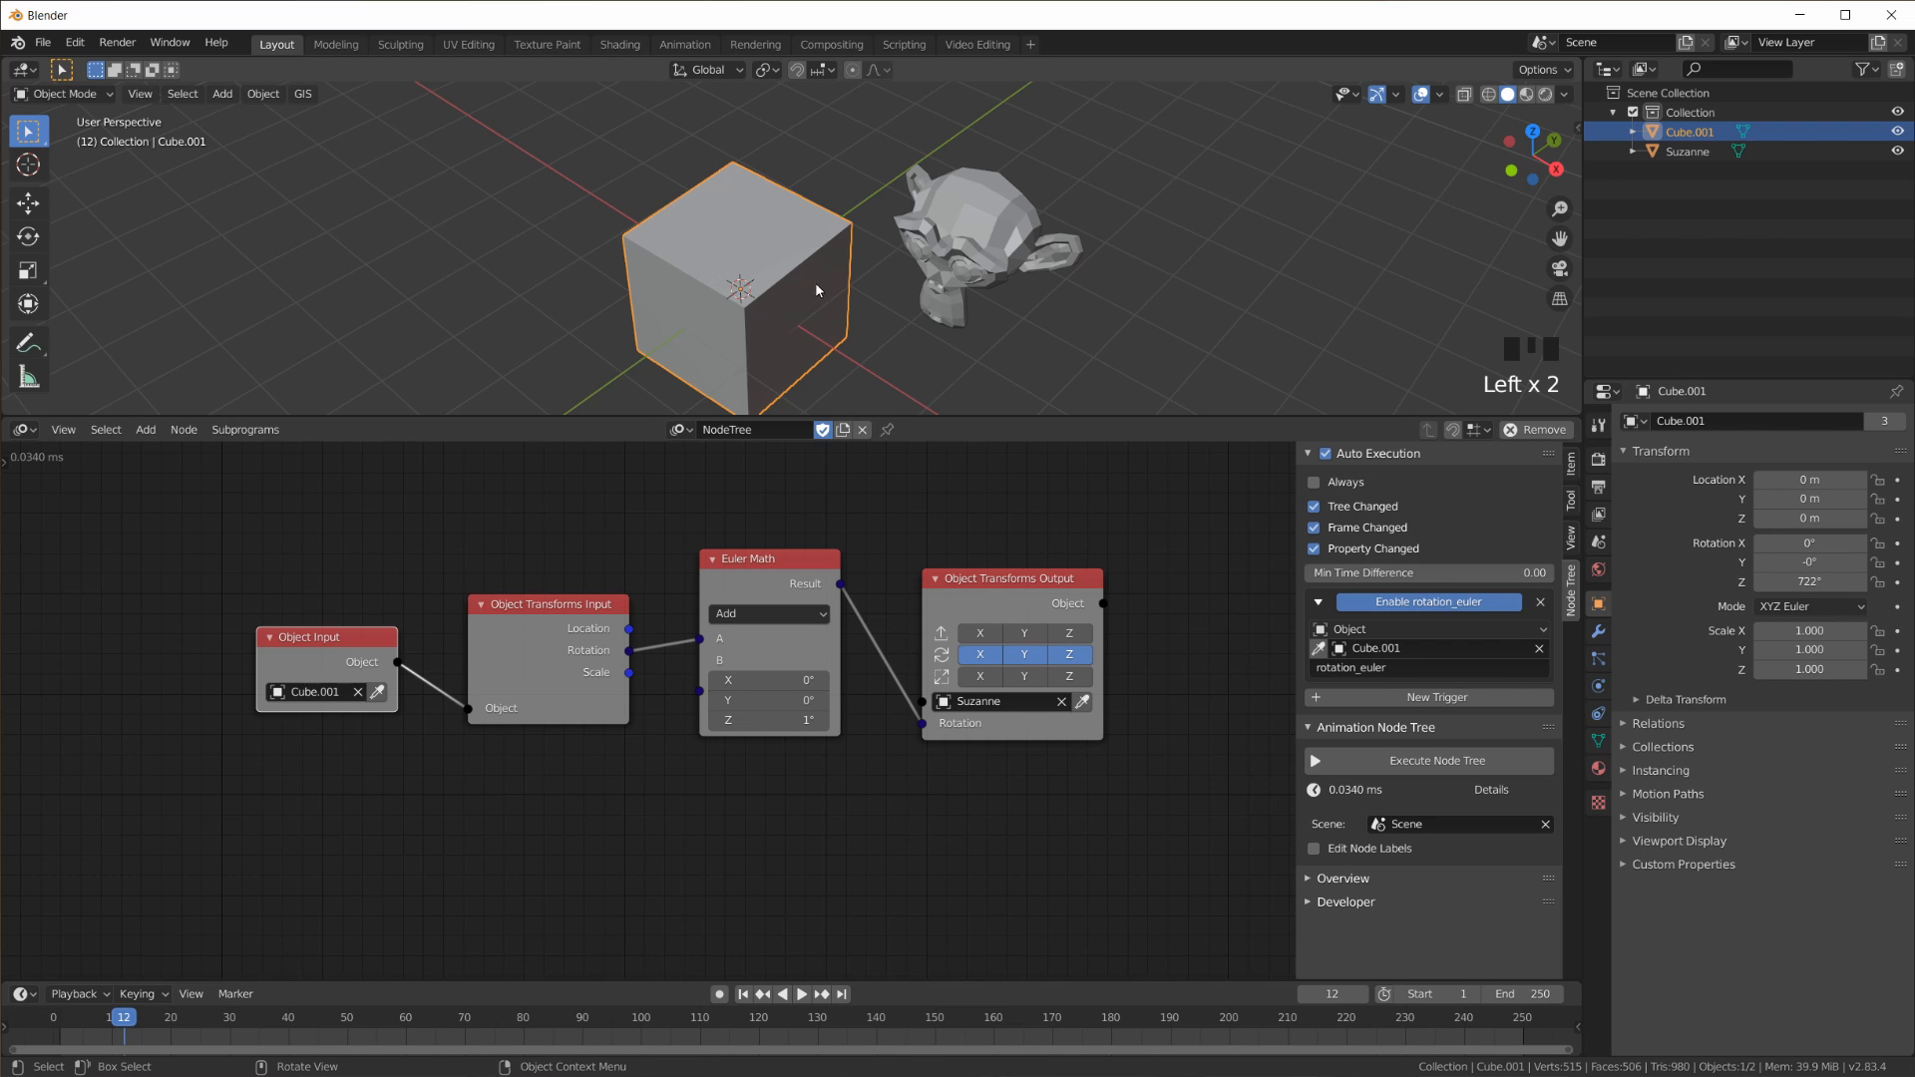
pyautogui.press('r')
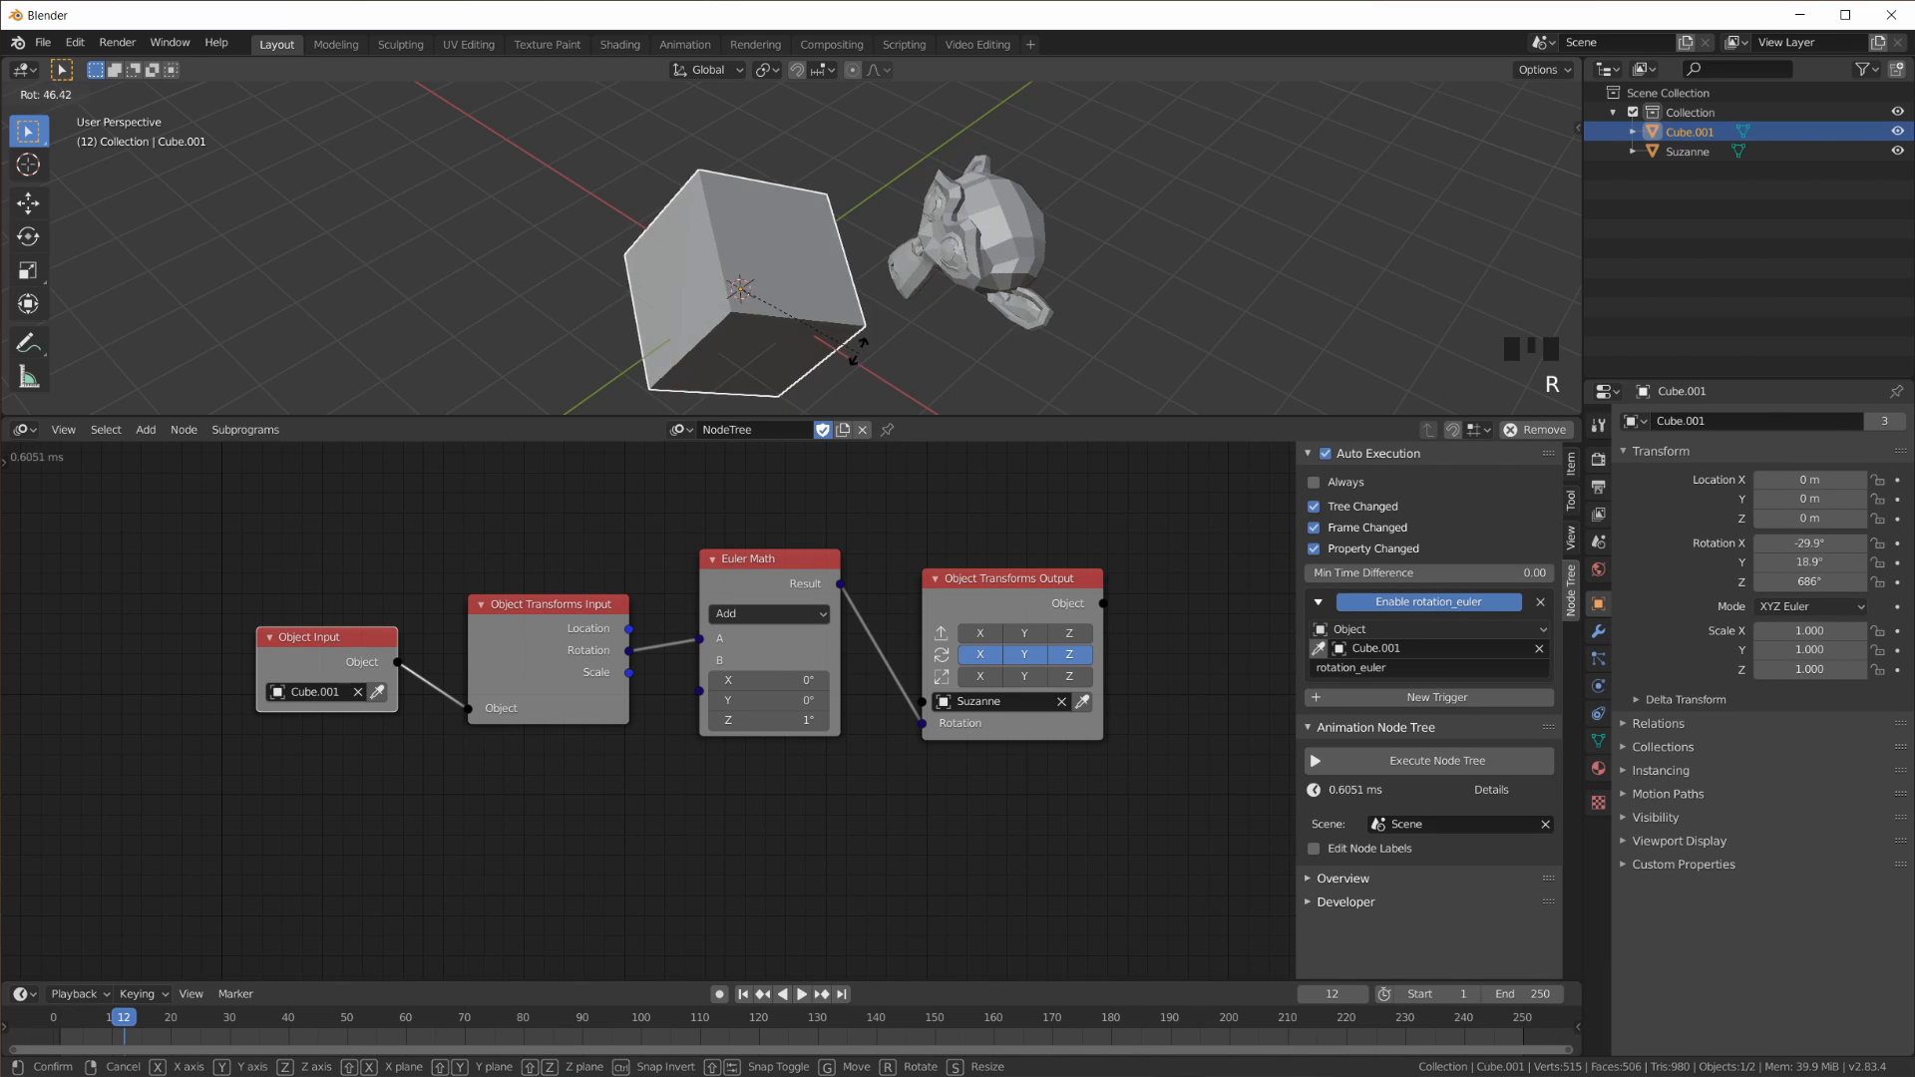
pyautogui.click(1302, 548)
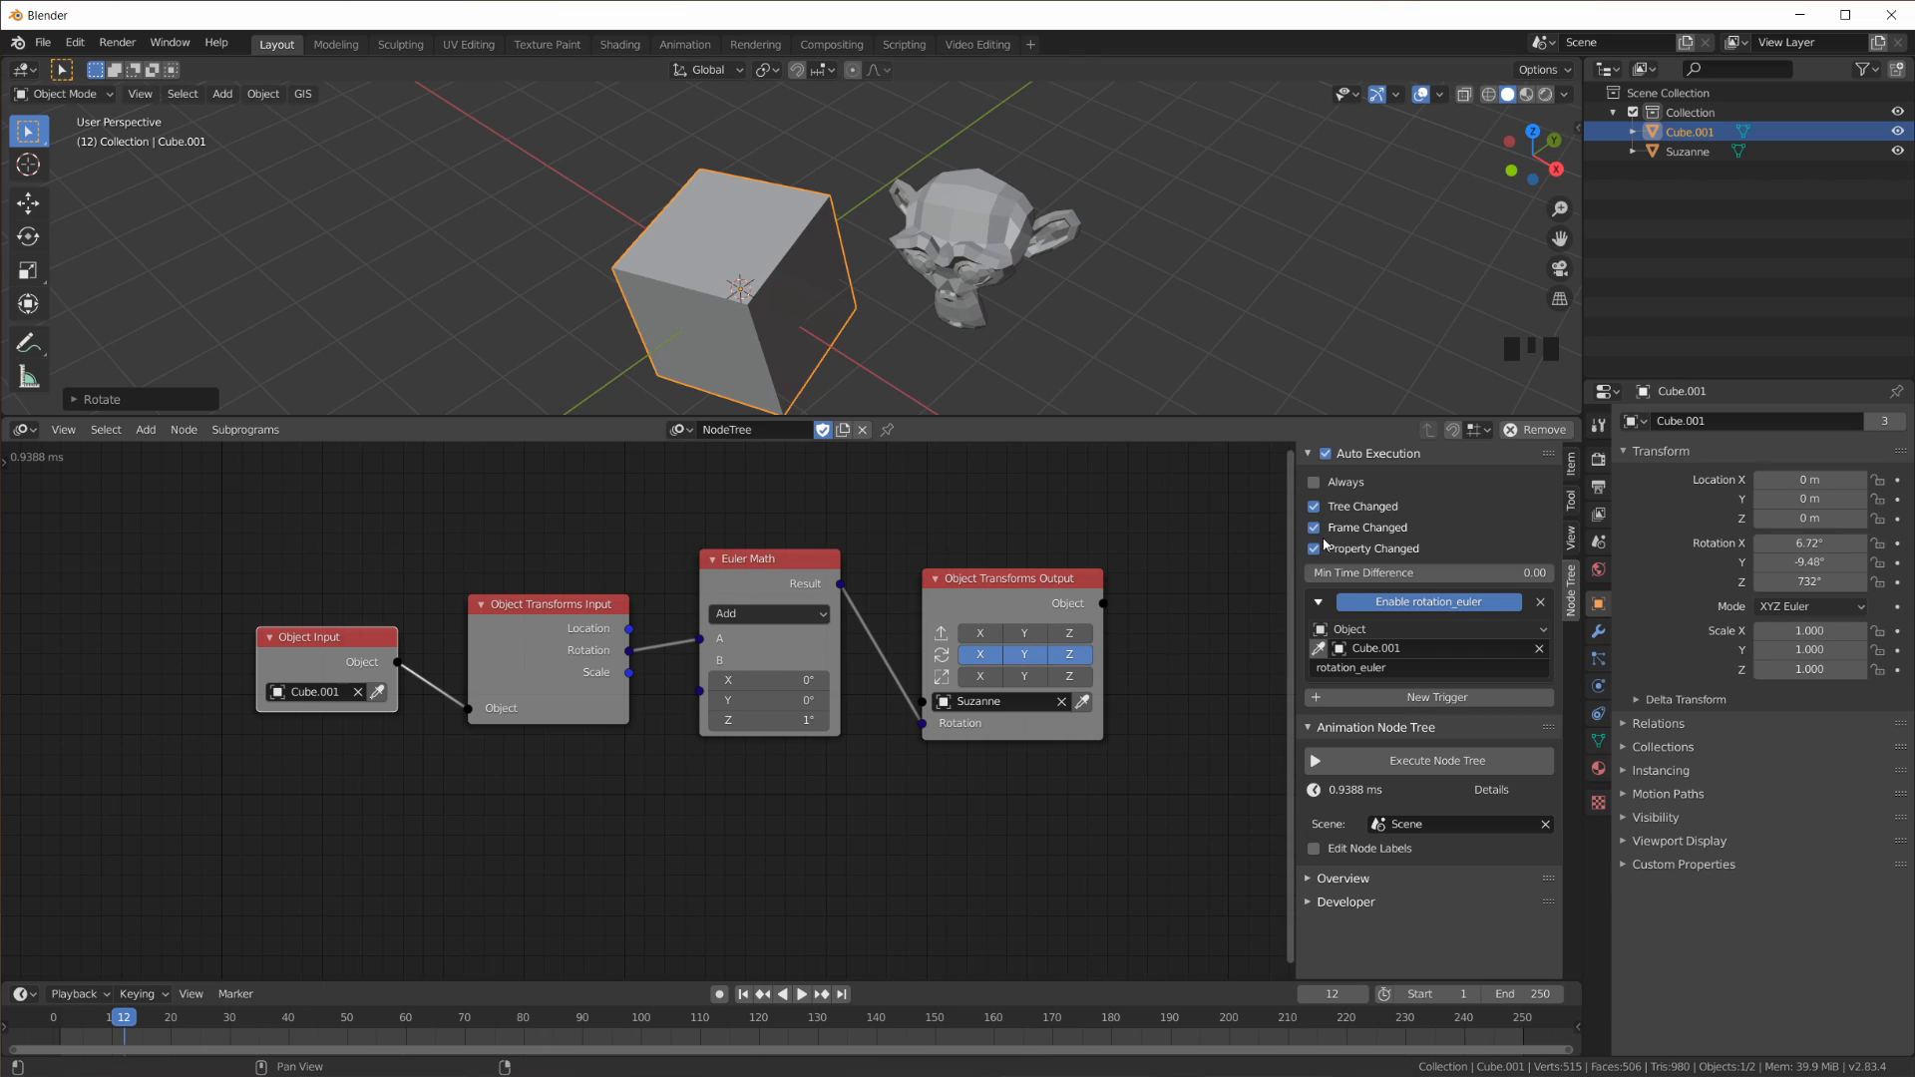
# Step: Disable Tree Changed, Frame Changed and Property Changed, and rotate the cube to about 725° on Z to test the trigger alone
pyautogui.moveTo(1322, 511); pyautogui.dragTo(1317, 557)
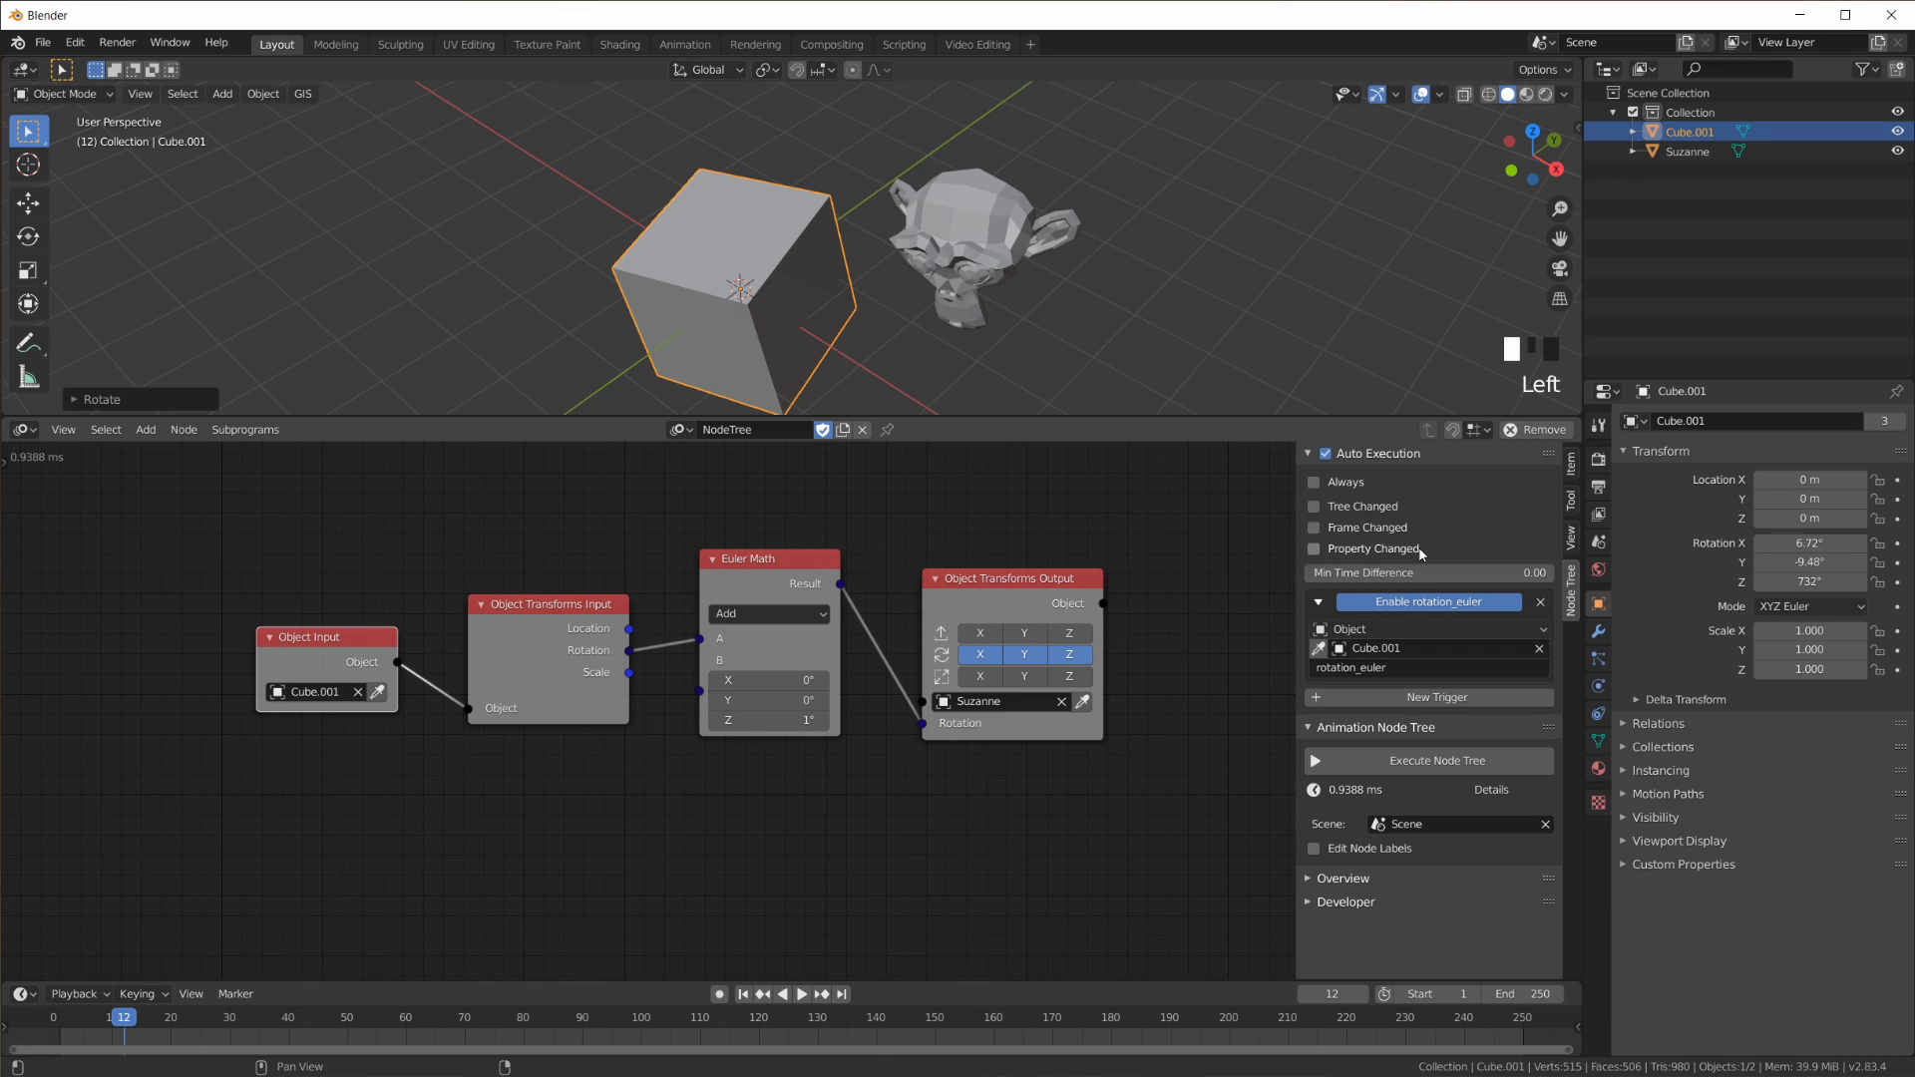
pyautogui.press('r')
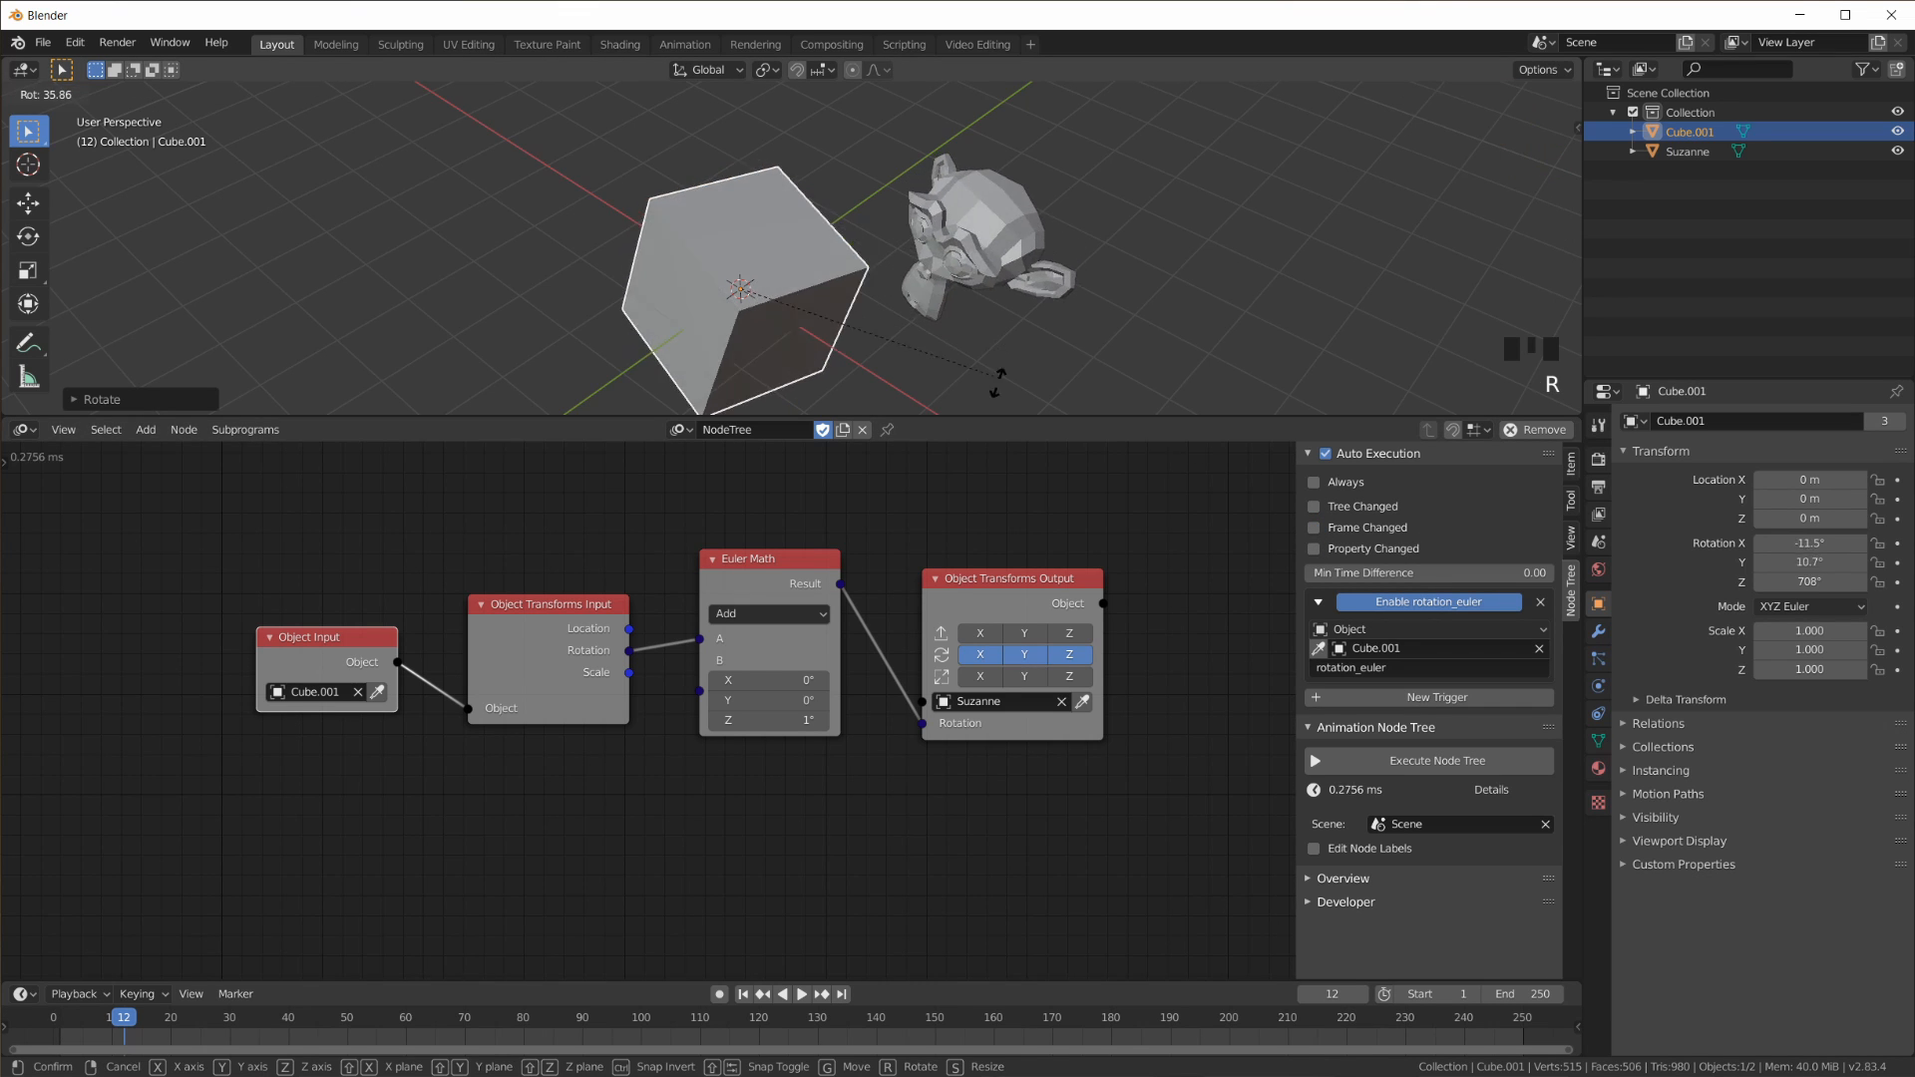
pyautogui.click(979, 261)
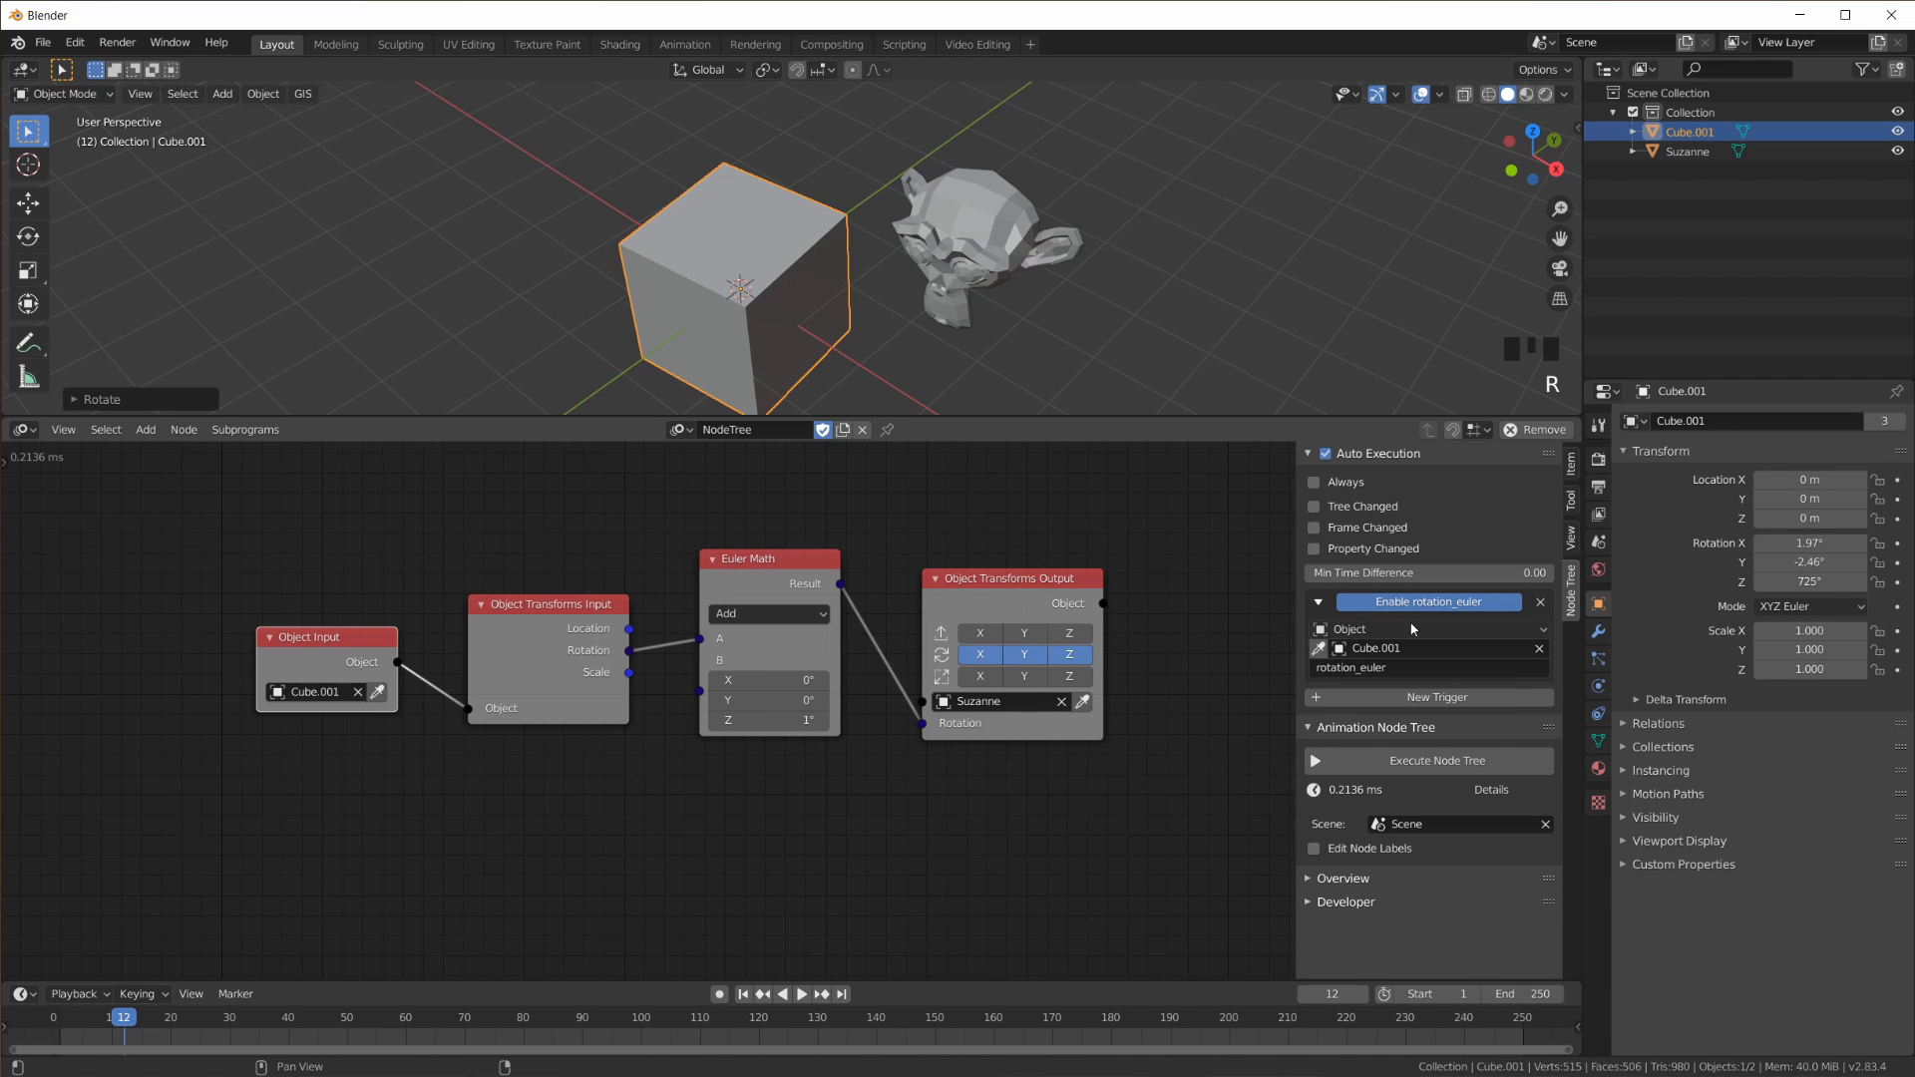
# Step: Remove the rotation_euler trigger and re-enable Tree Changed, Frame Changed and Property Changed
pyautogui.click(1318, 601)
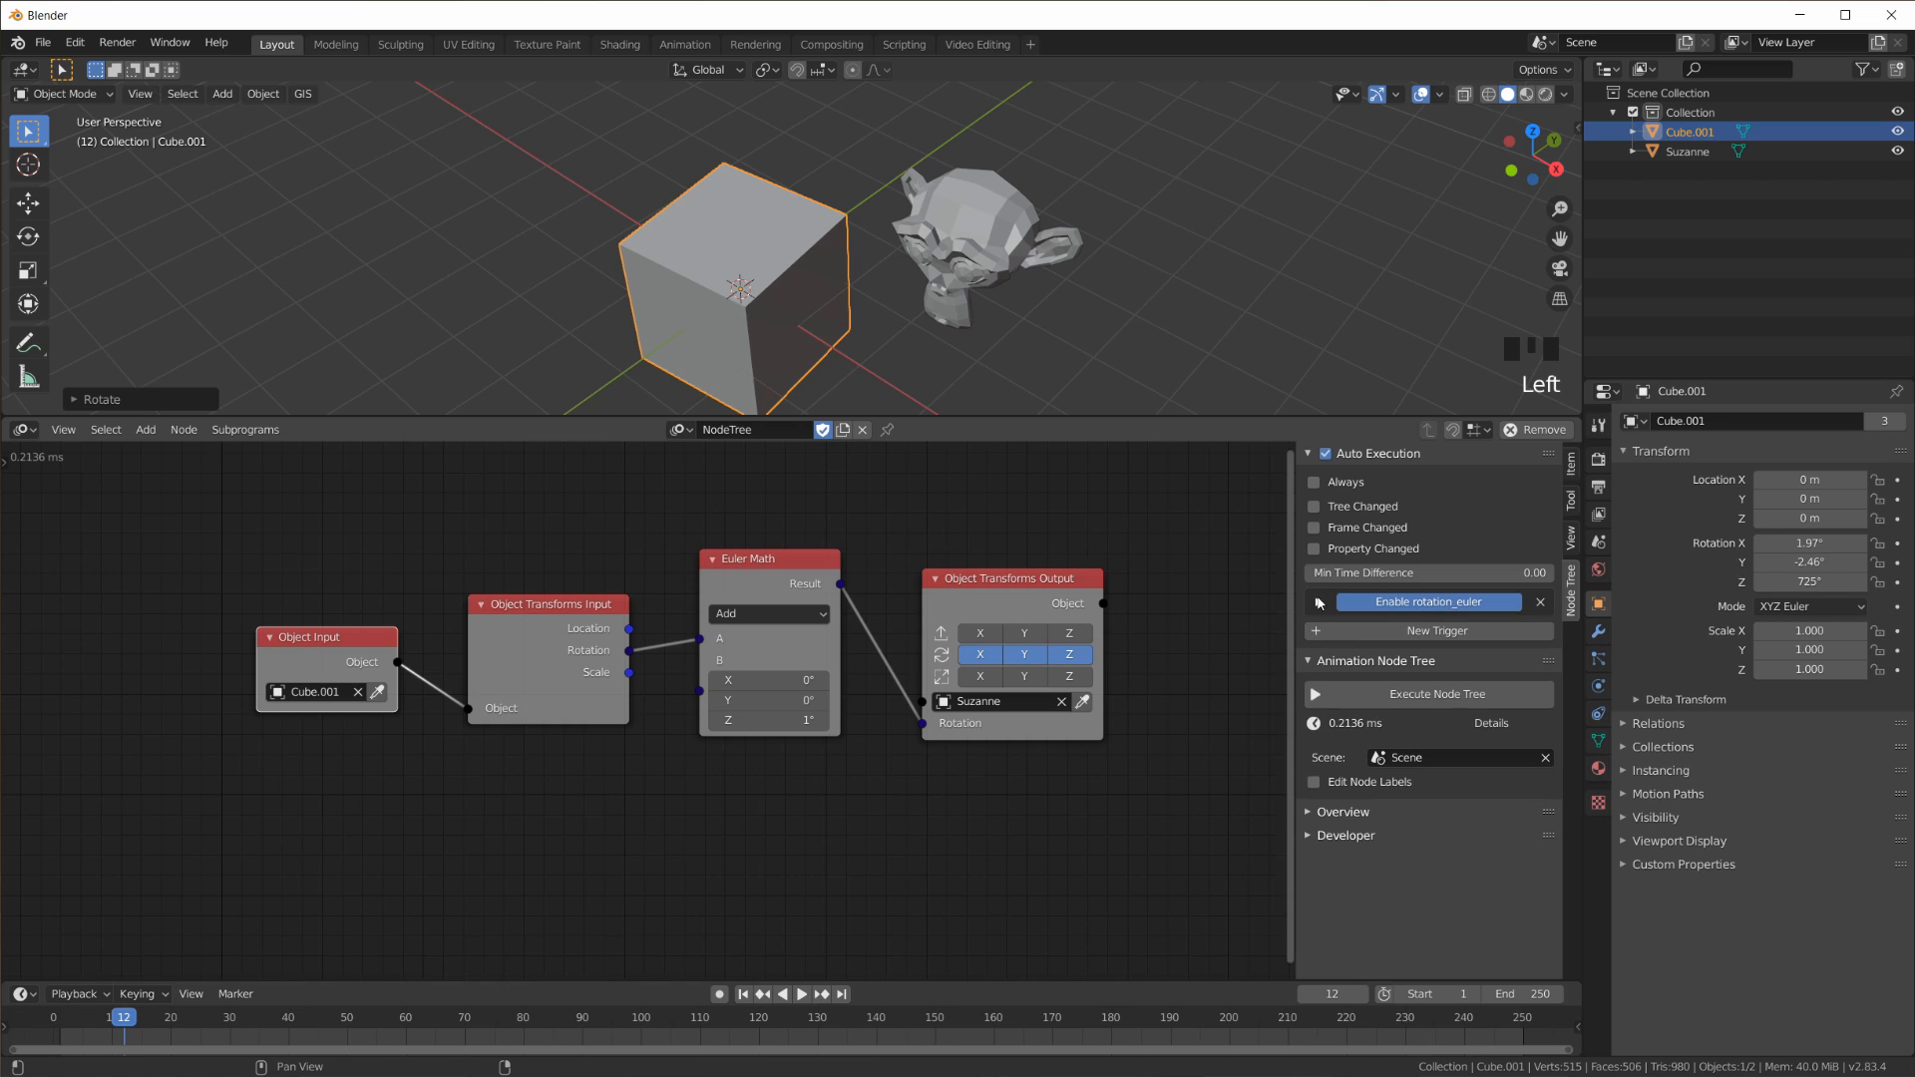
pyautogui.click(1357, 601)
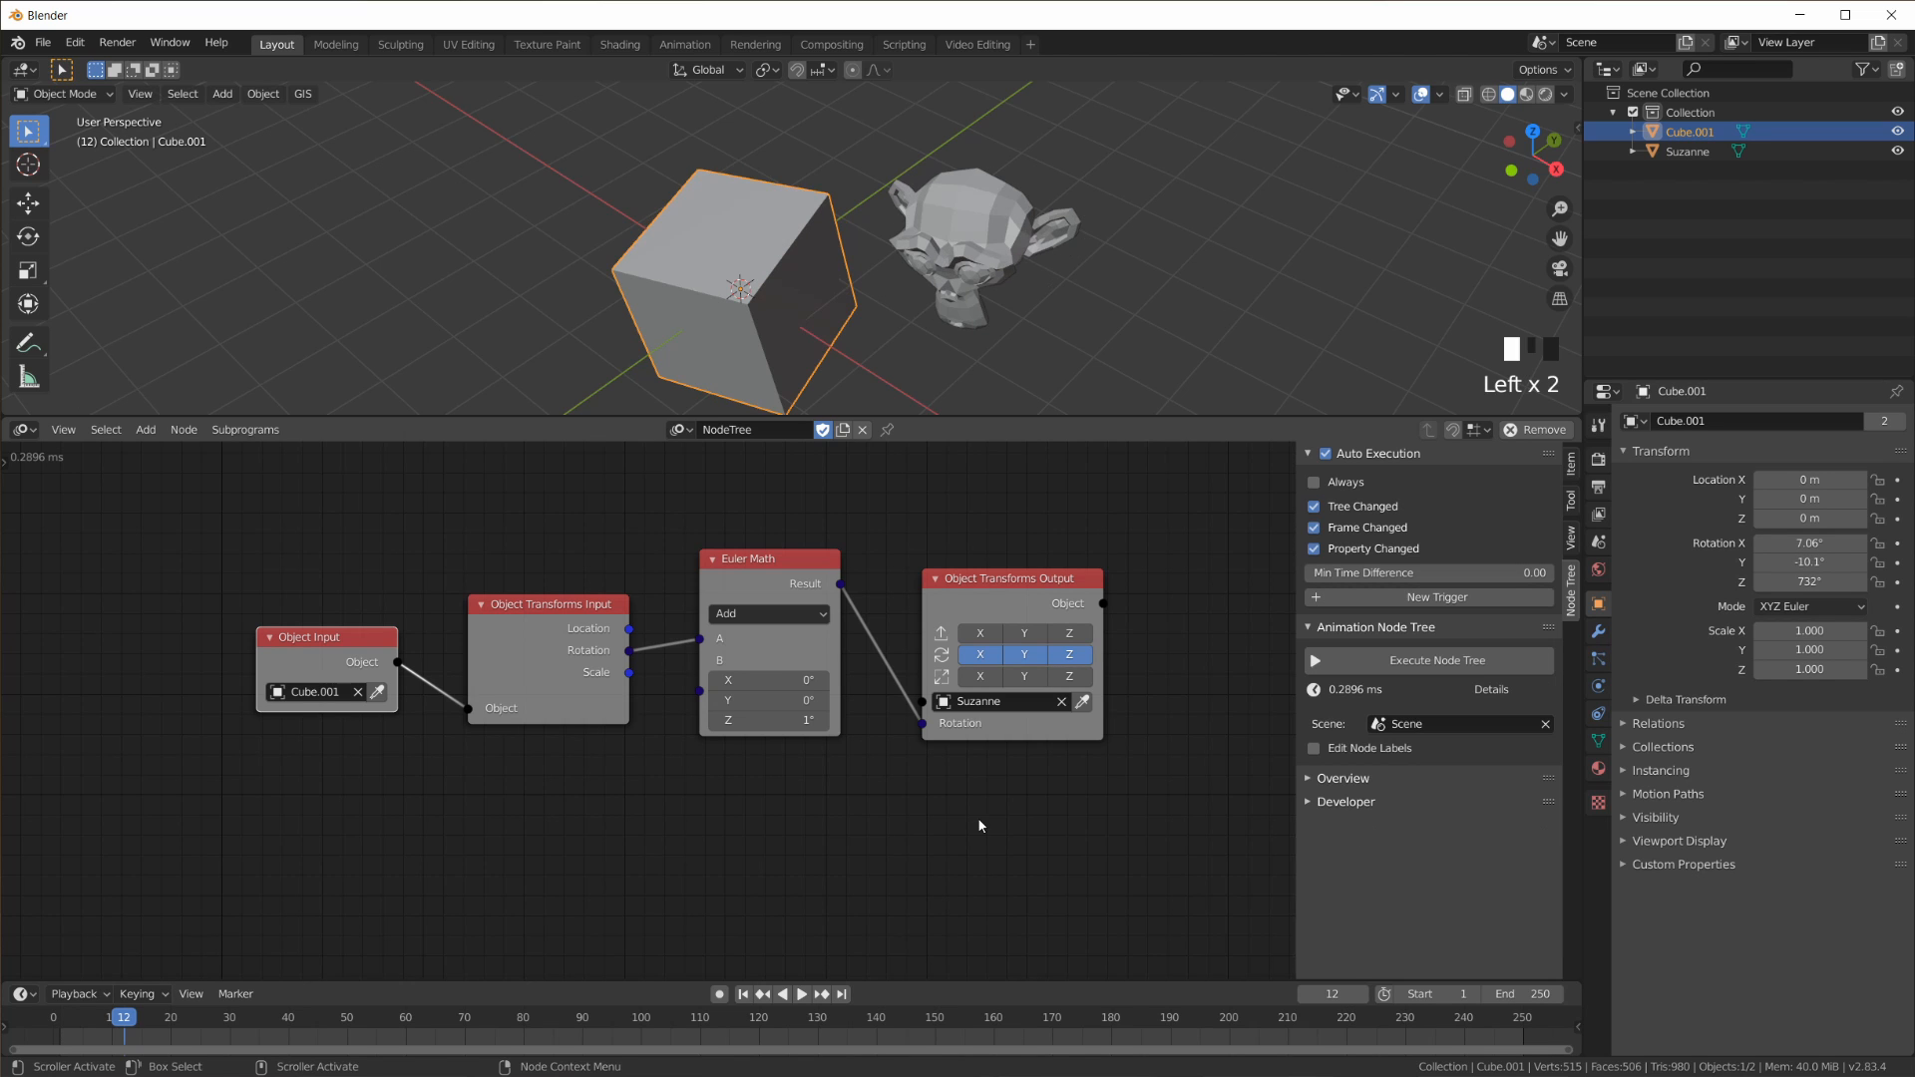
# Step: Rearrange the nodes, placing Object Input lower, and link its Object output to the Object socket of Object Transforms Output
pyautogui.moveTo(494, 628); pyautogui.dragTo(485, 619)
pyautogui.moveTo(776, 566); pyautogui.dragTo(786, 552)
pyautogui.moveTo(996, 588)
pyautogui.mouseDown()
pyautogui.moveTo(1022, 590)
pyautogui.moveTo(1014, 574)
pyautogui.moveTo(1015, 624)
pyautogui.moveTo(1015, 601)
pyautogui.mouseUp()
pyautogui.moveTo(305, 666); pyautogui.dragTo(946, 712)
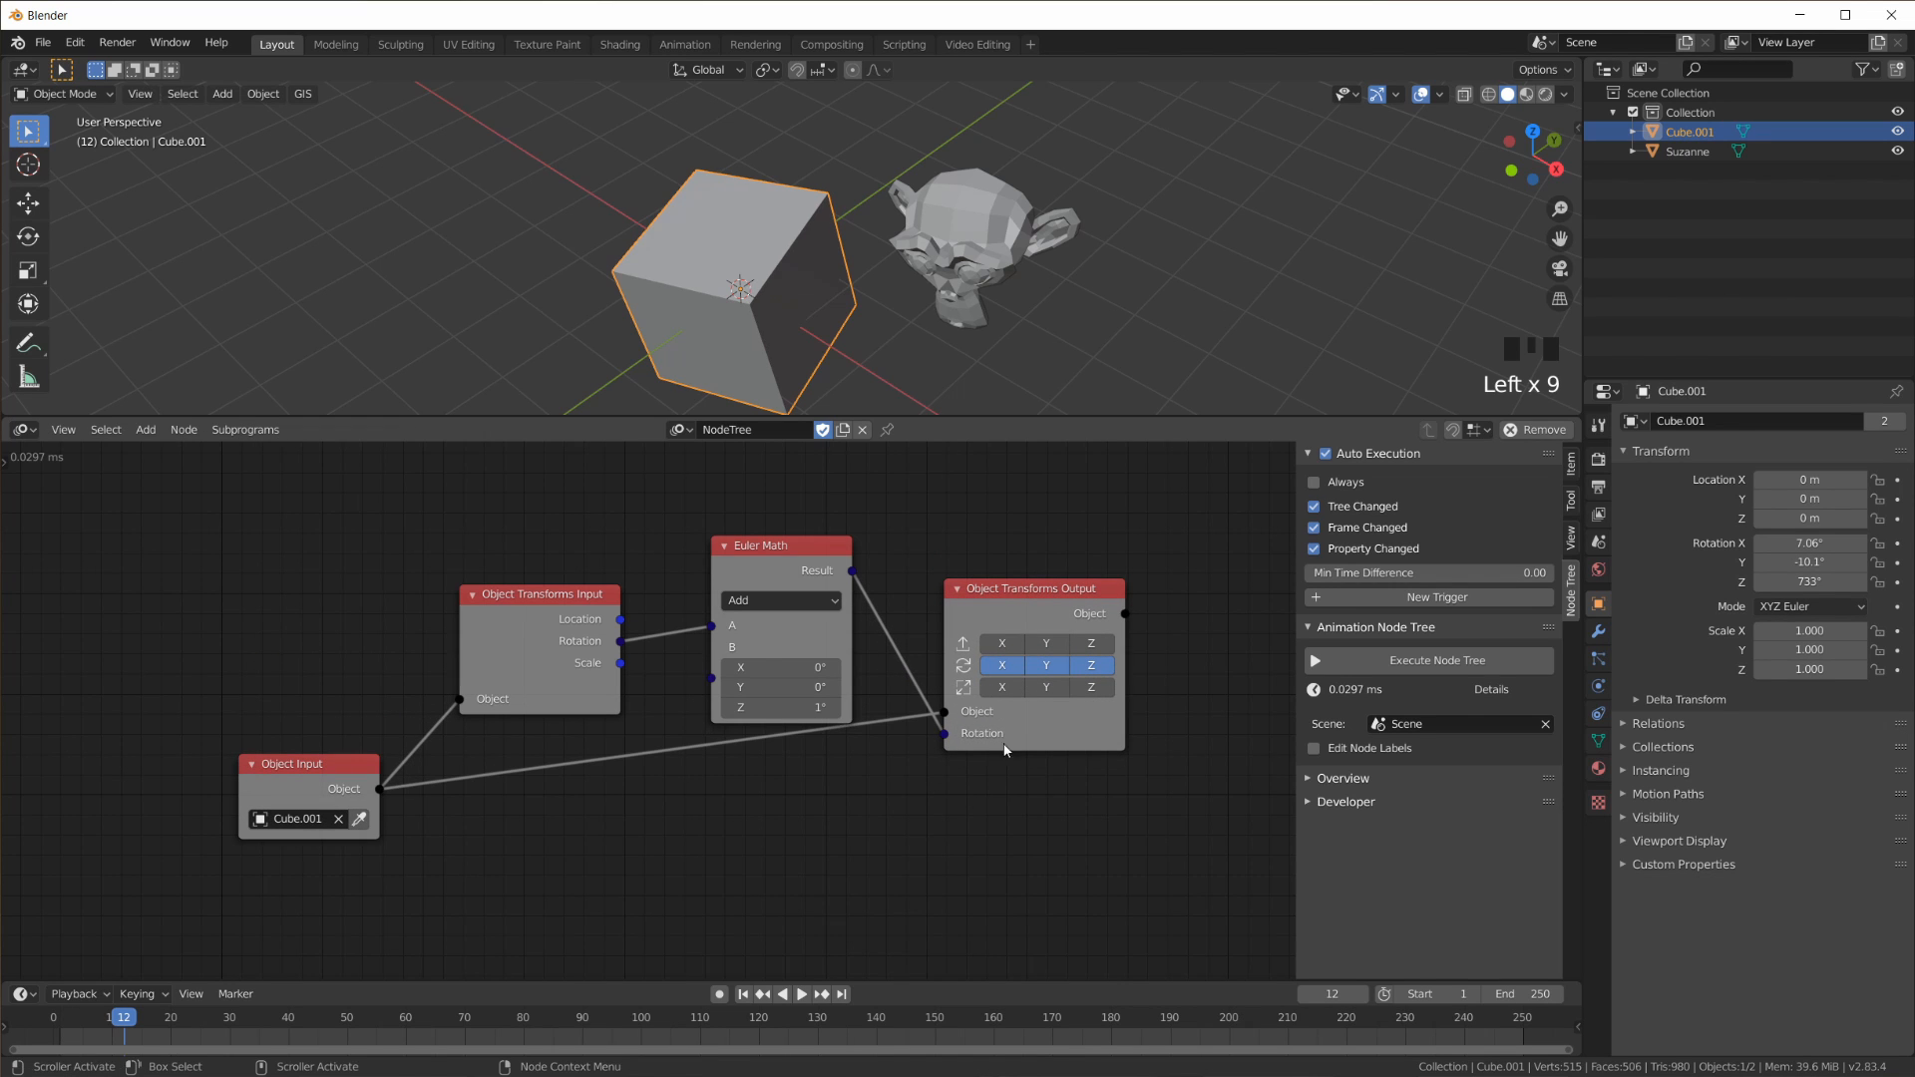
# Step: Play the animation to watch the cube rotate on Z and stop it at frame 199
pyautogui.click(801, 994)
pyautogui.moveTo(774, 341); pyautogui.dragTo(806, 251, button='middle')
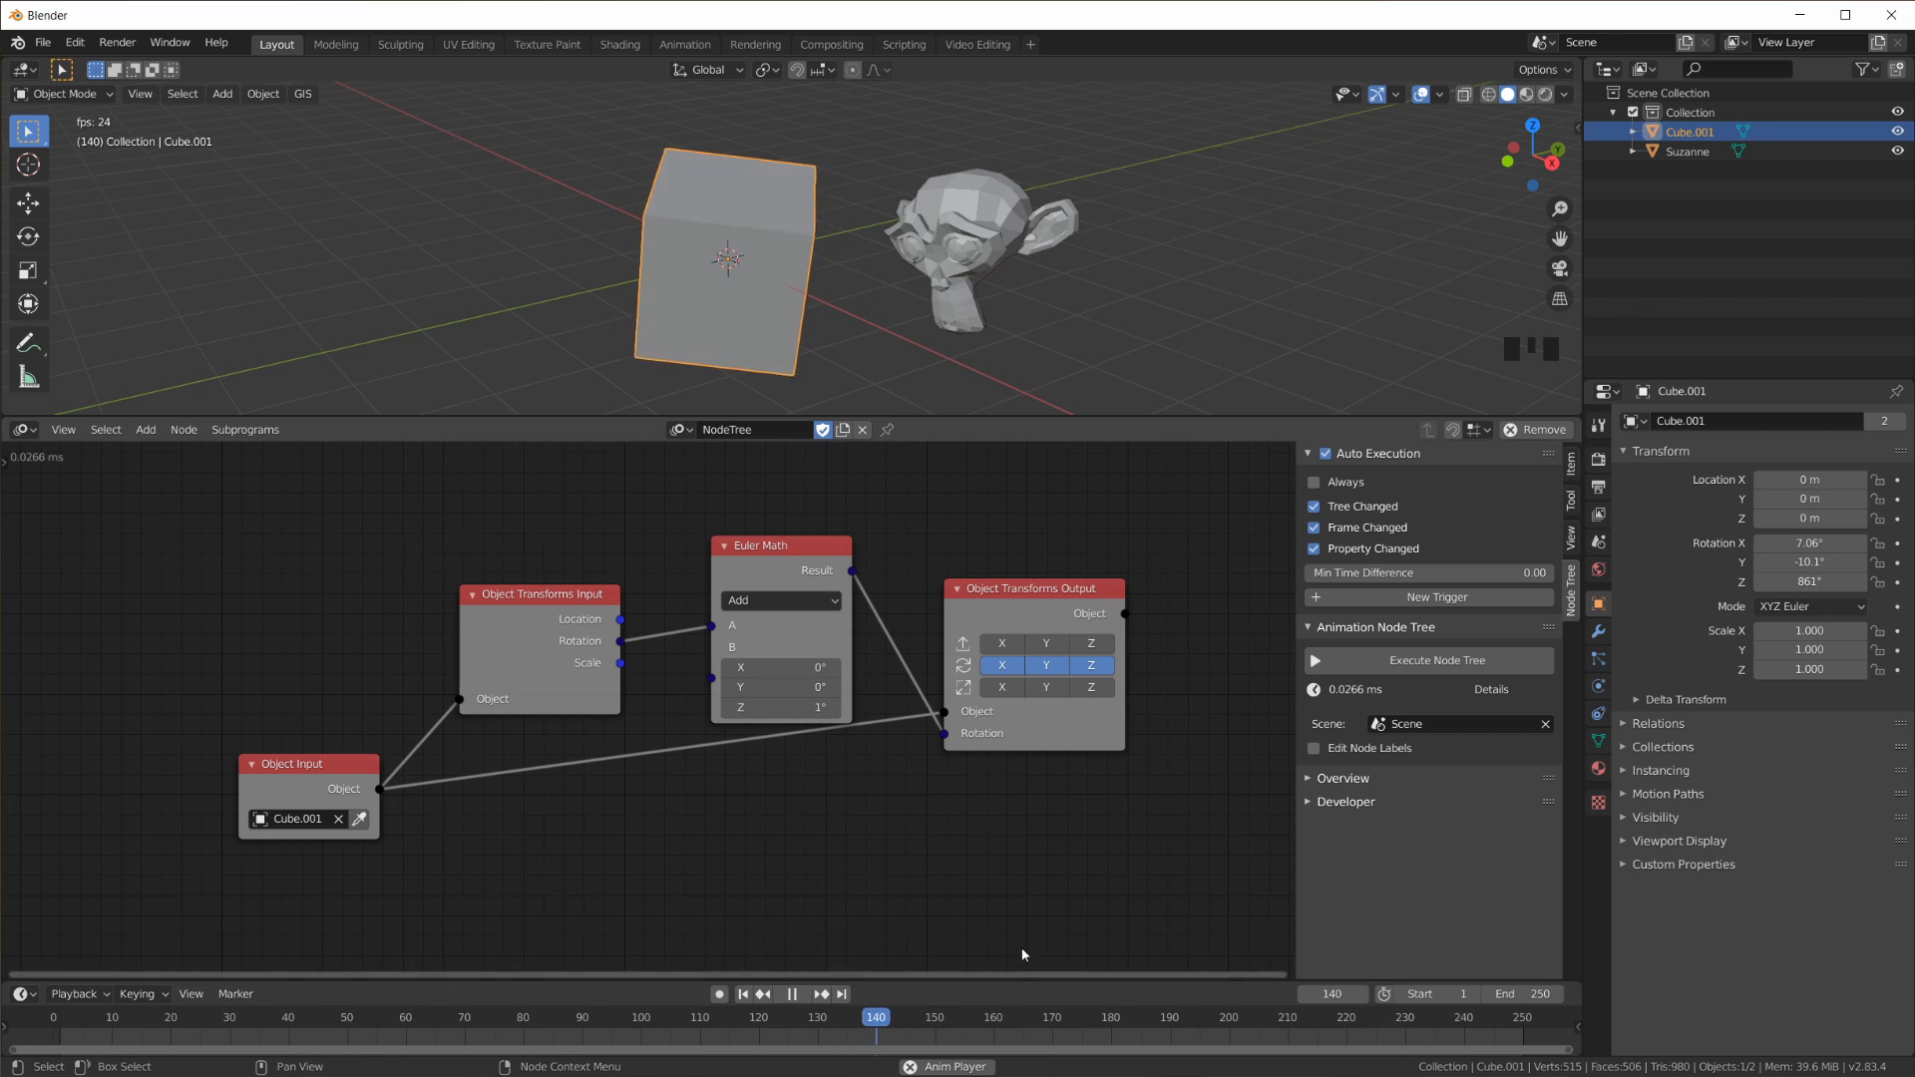
pyautogui.press('space')
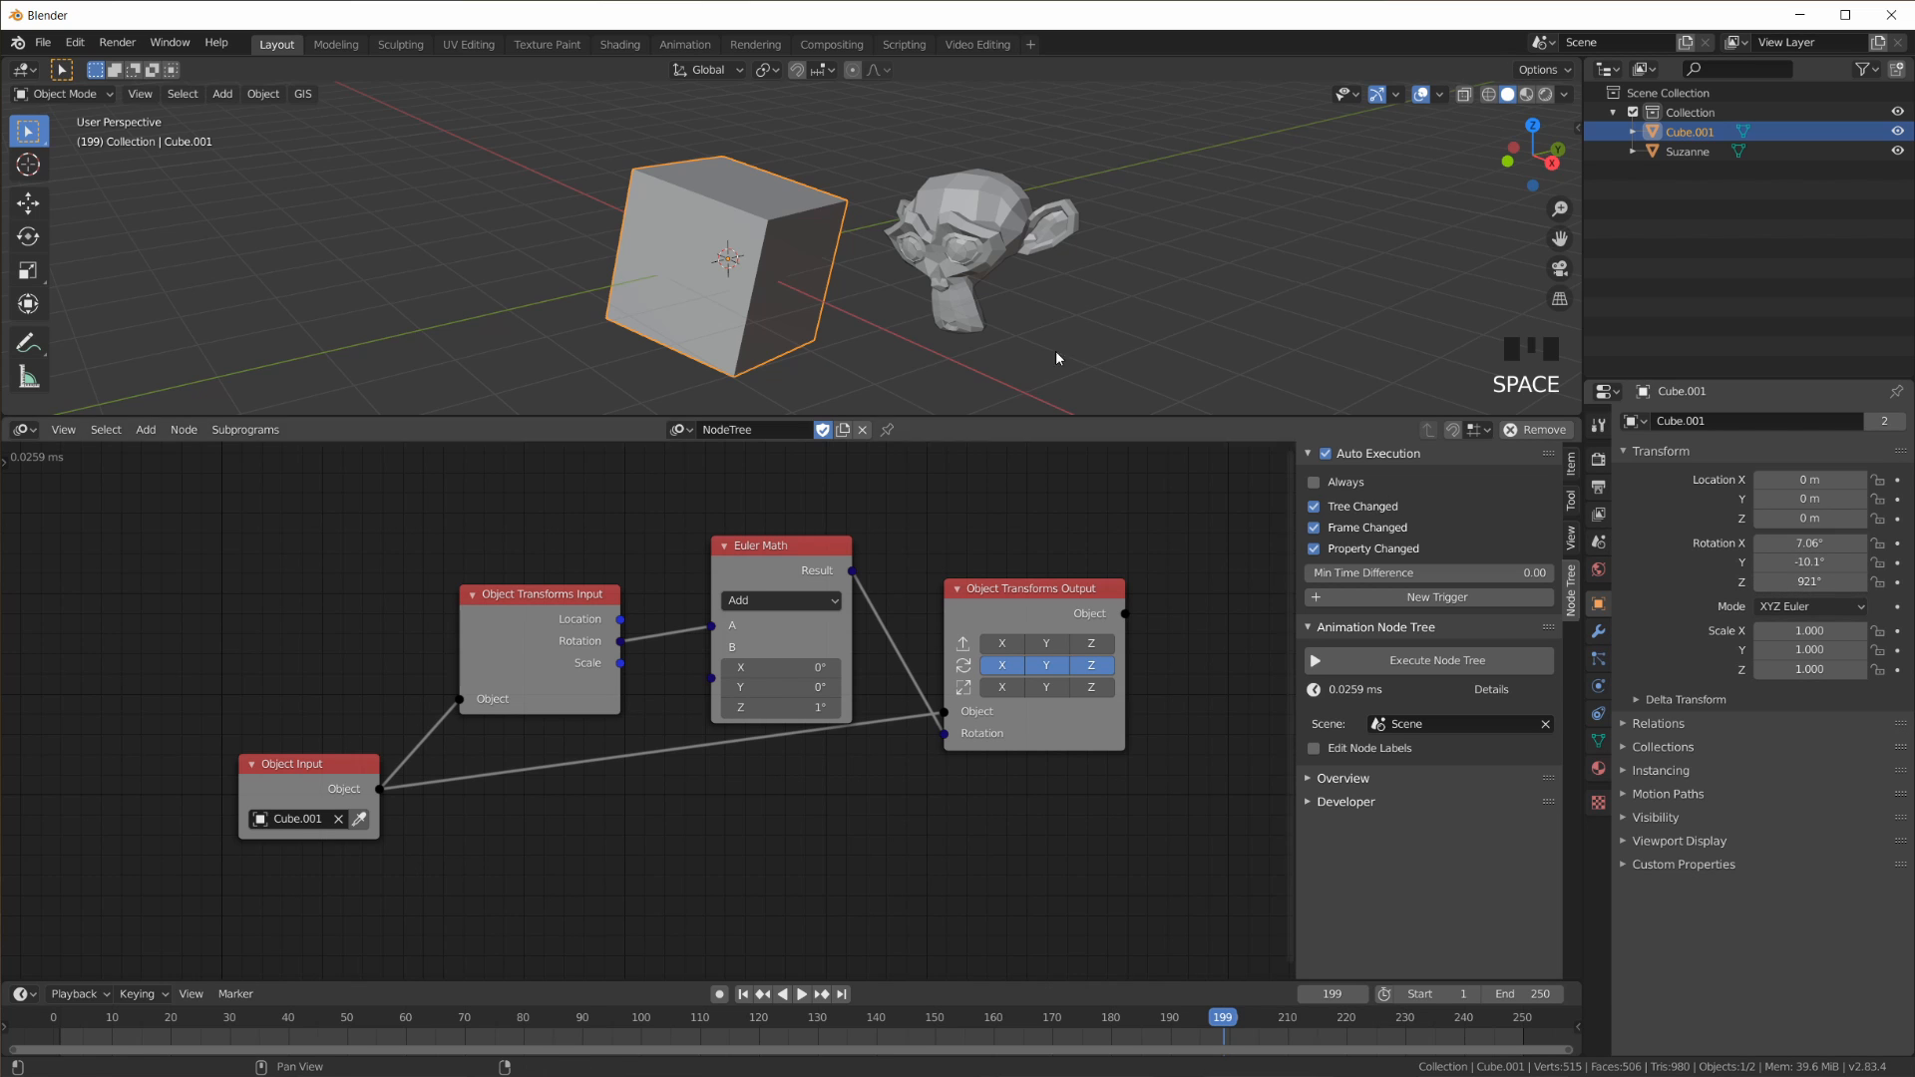
# Step: Delete Suzanne from the scene
pyautogui.click(953, 225)
pyautogui.press('x')
pyautogui.click(948, 217)
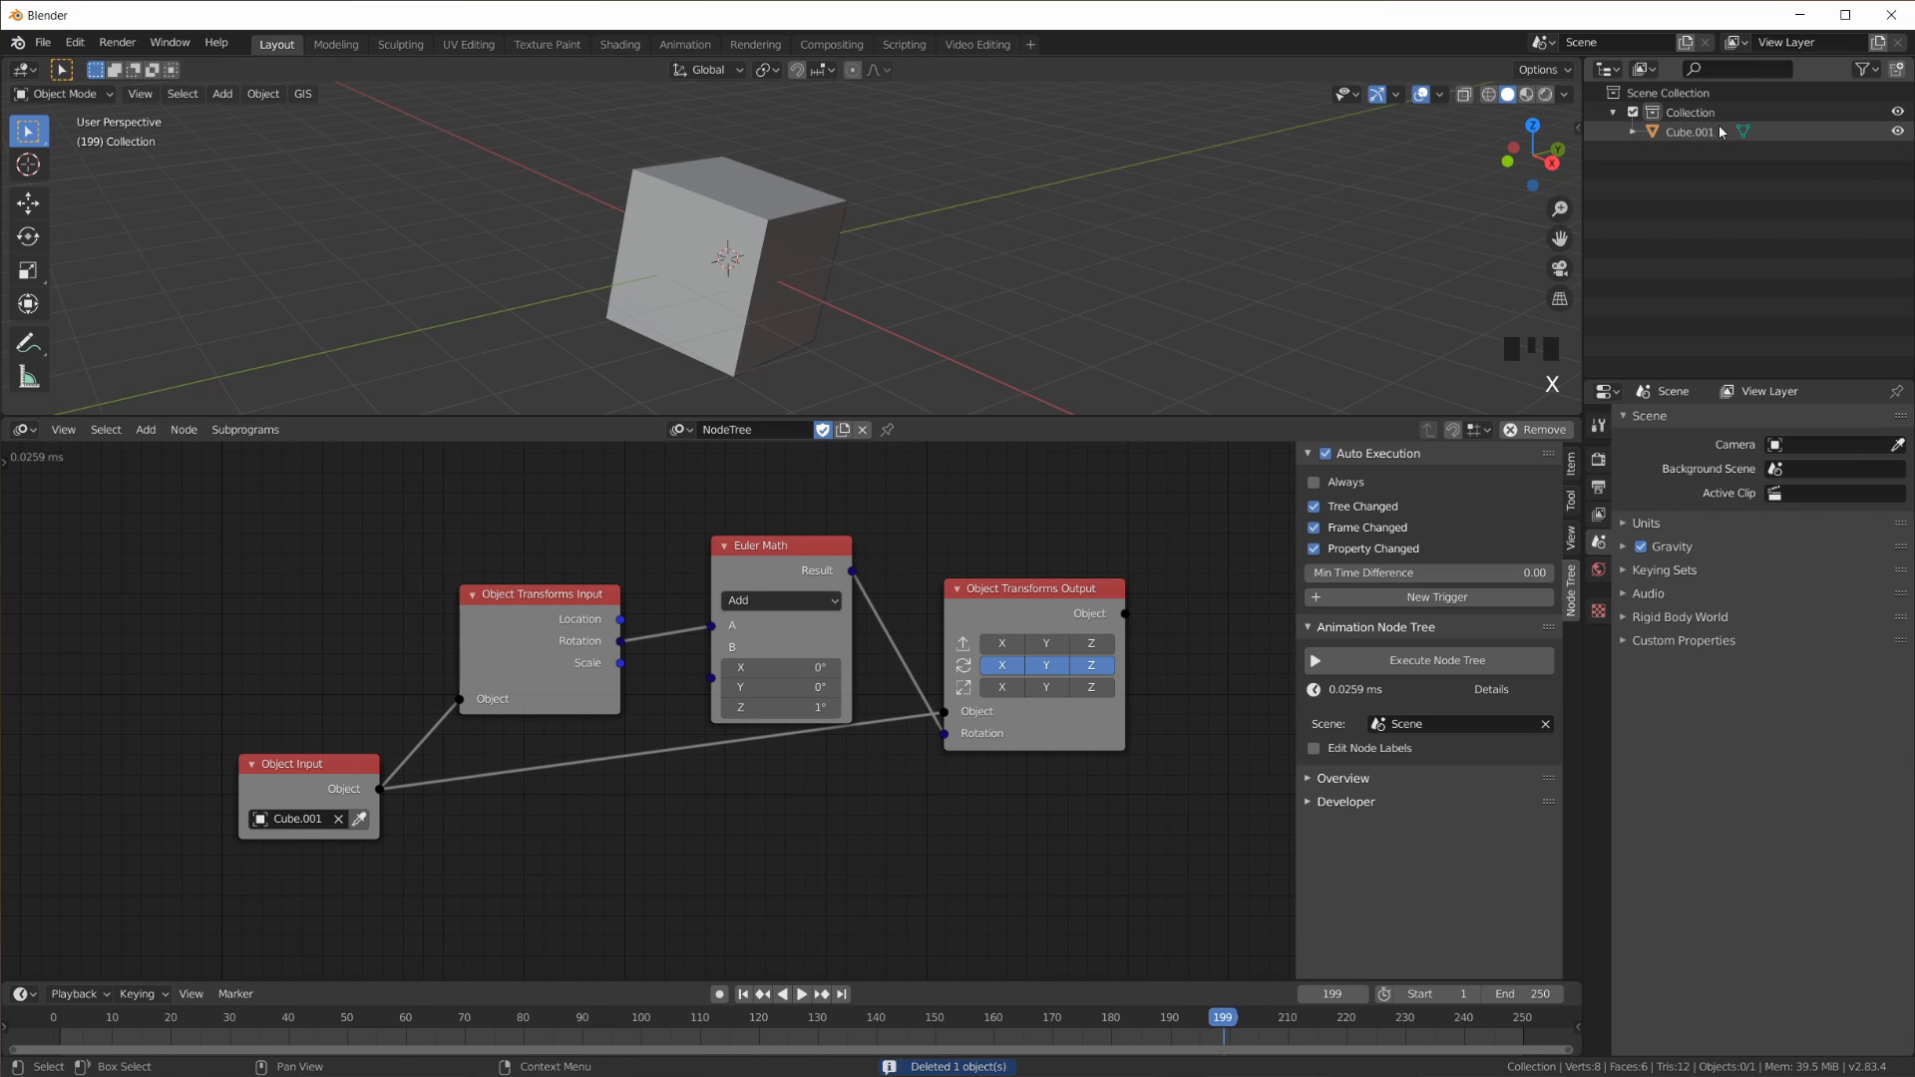
# Step: Clear the cube's rotation and location
pyautogui.click(786, 252)
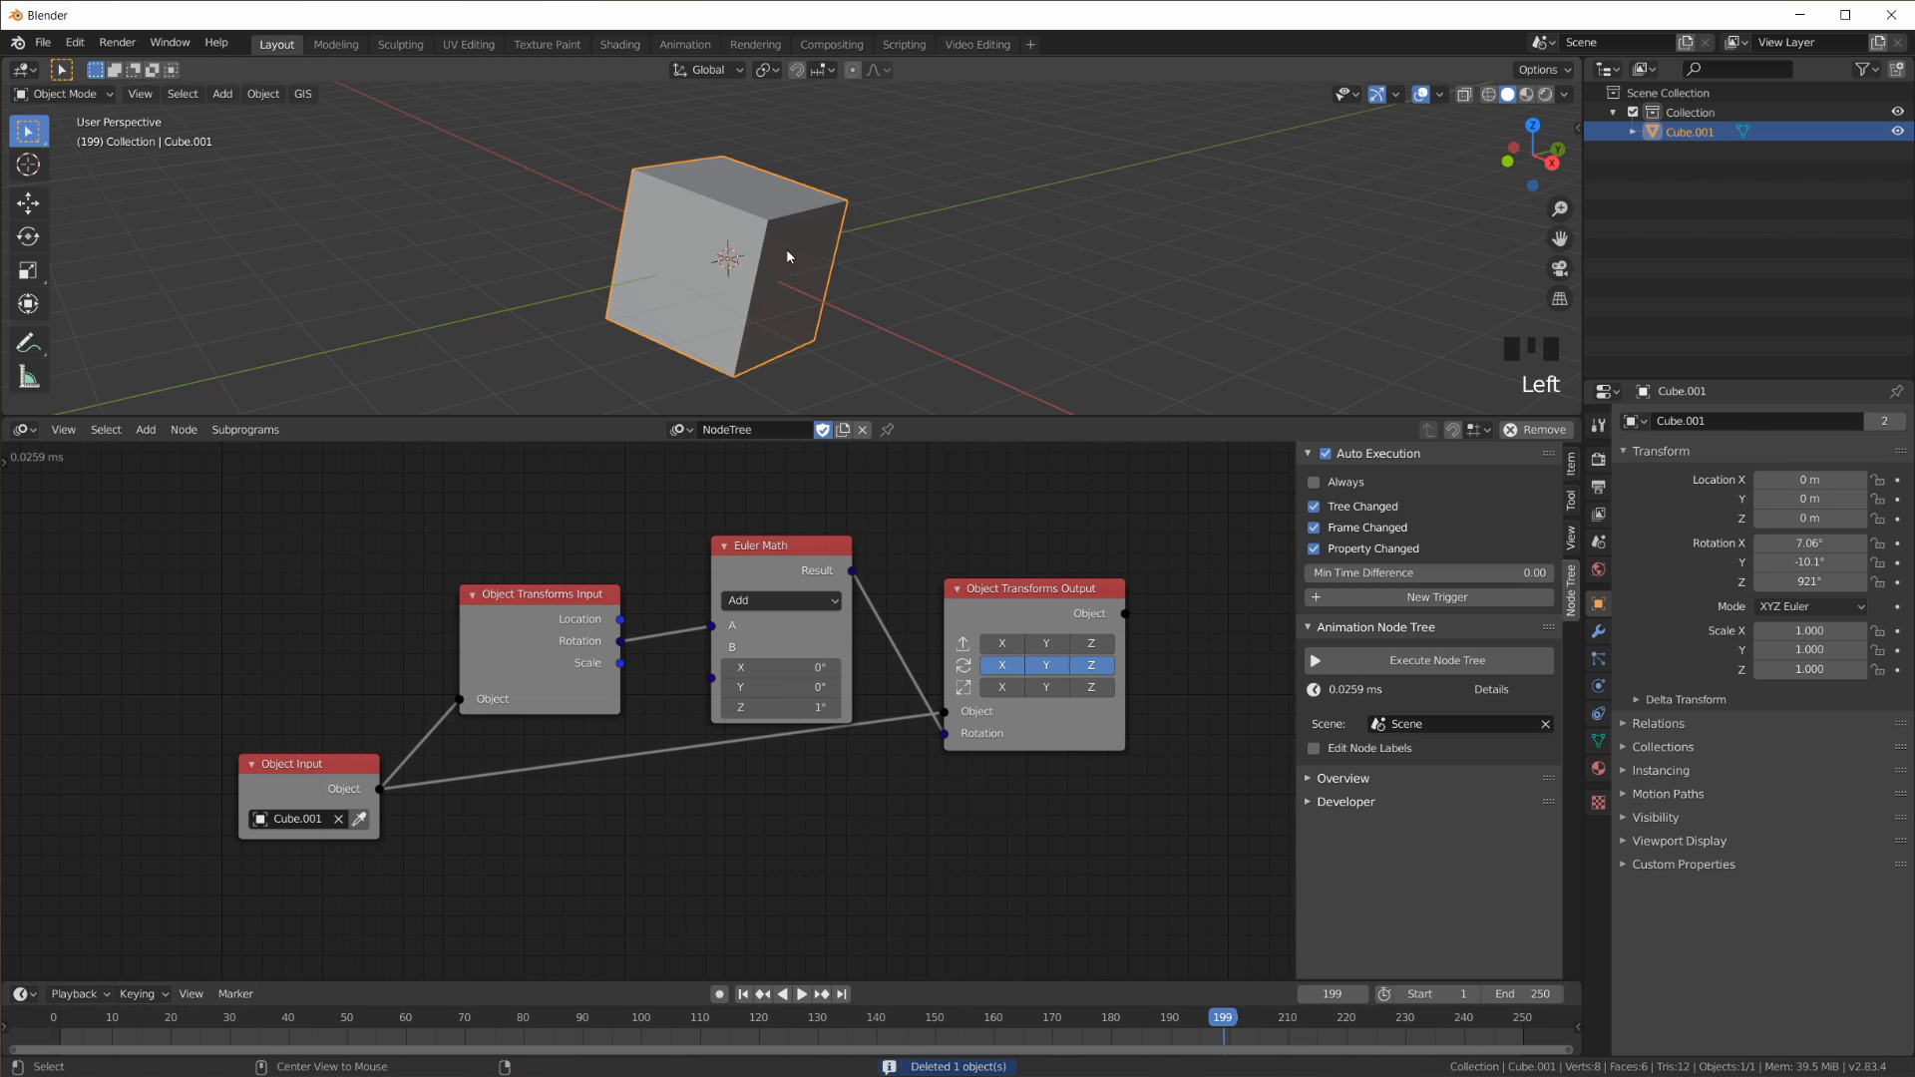
pyautogui.hotkey('alt', 'r')
pyautogui.hotkey('alt', 'g')
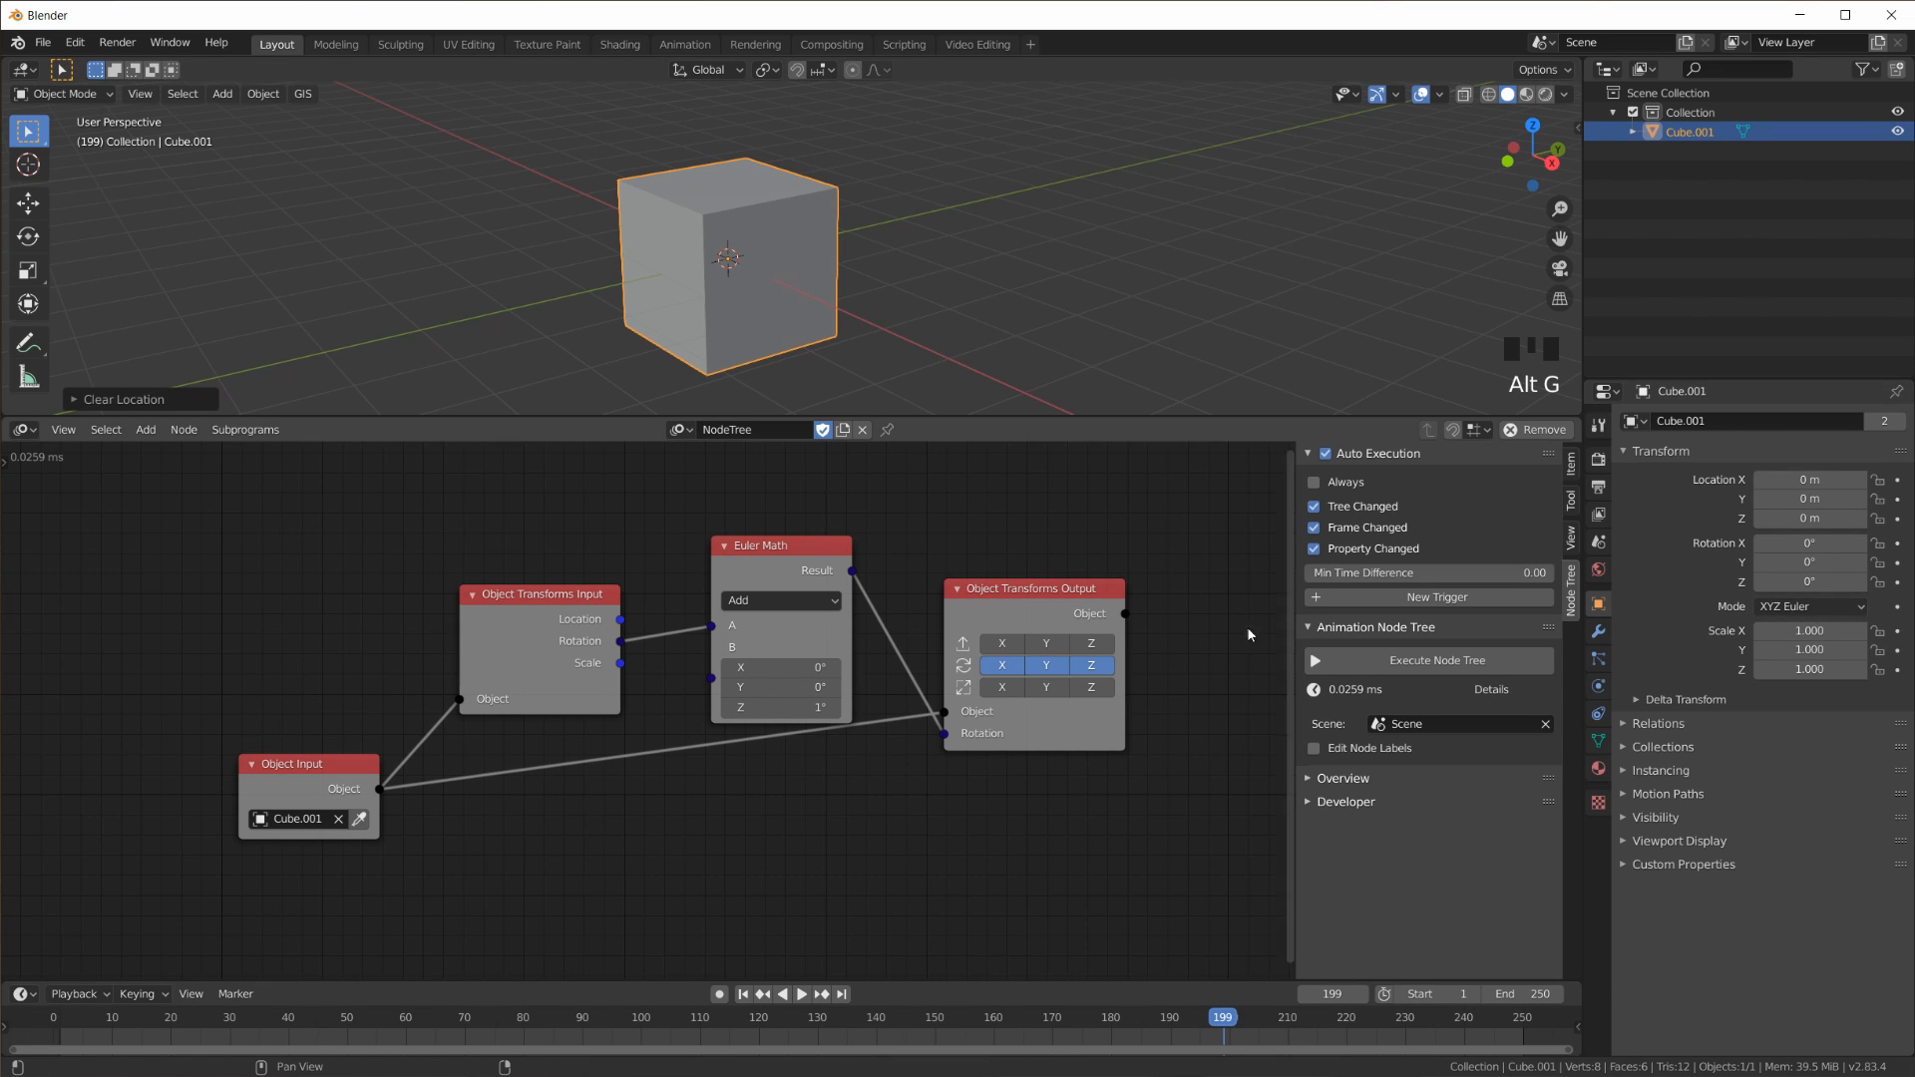
# Step: Play the animation from frame 1 to watch the cube's Z rotation, and stop it at frame 118
pyautogui.click(742, 994)
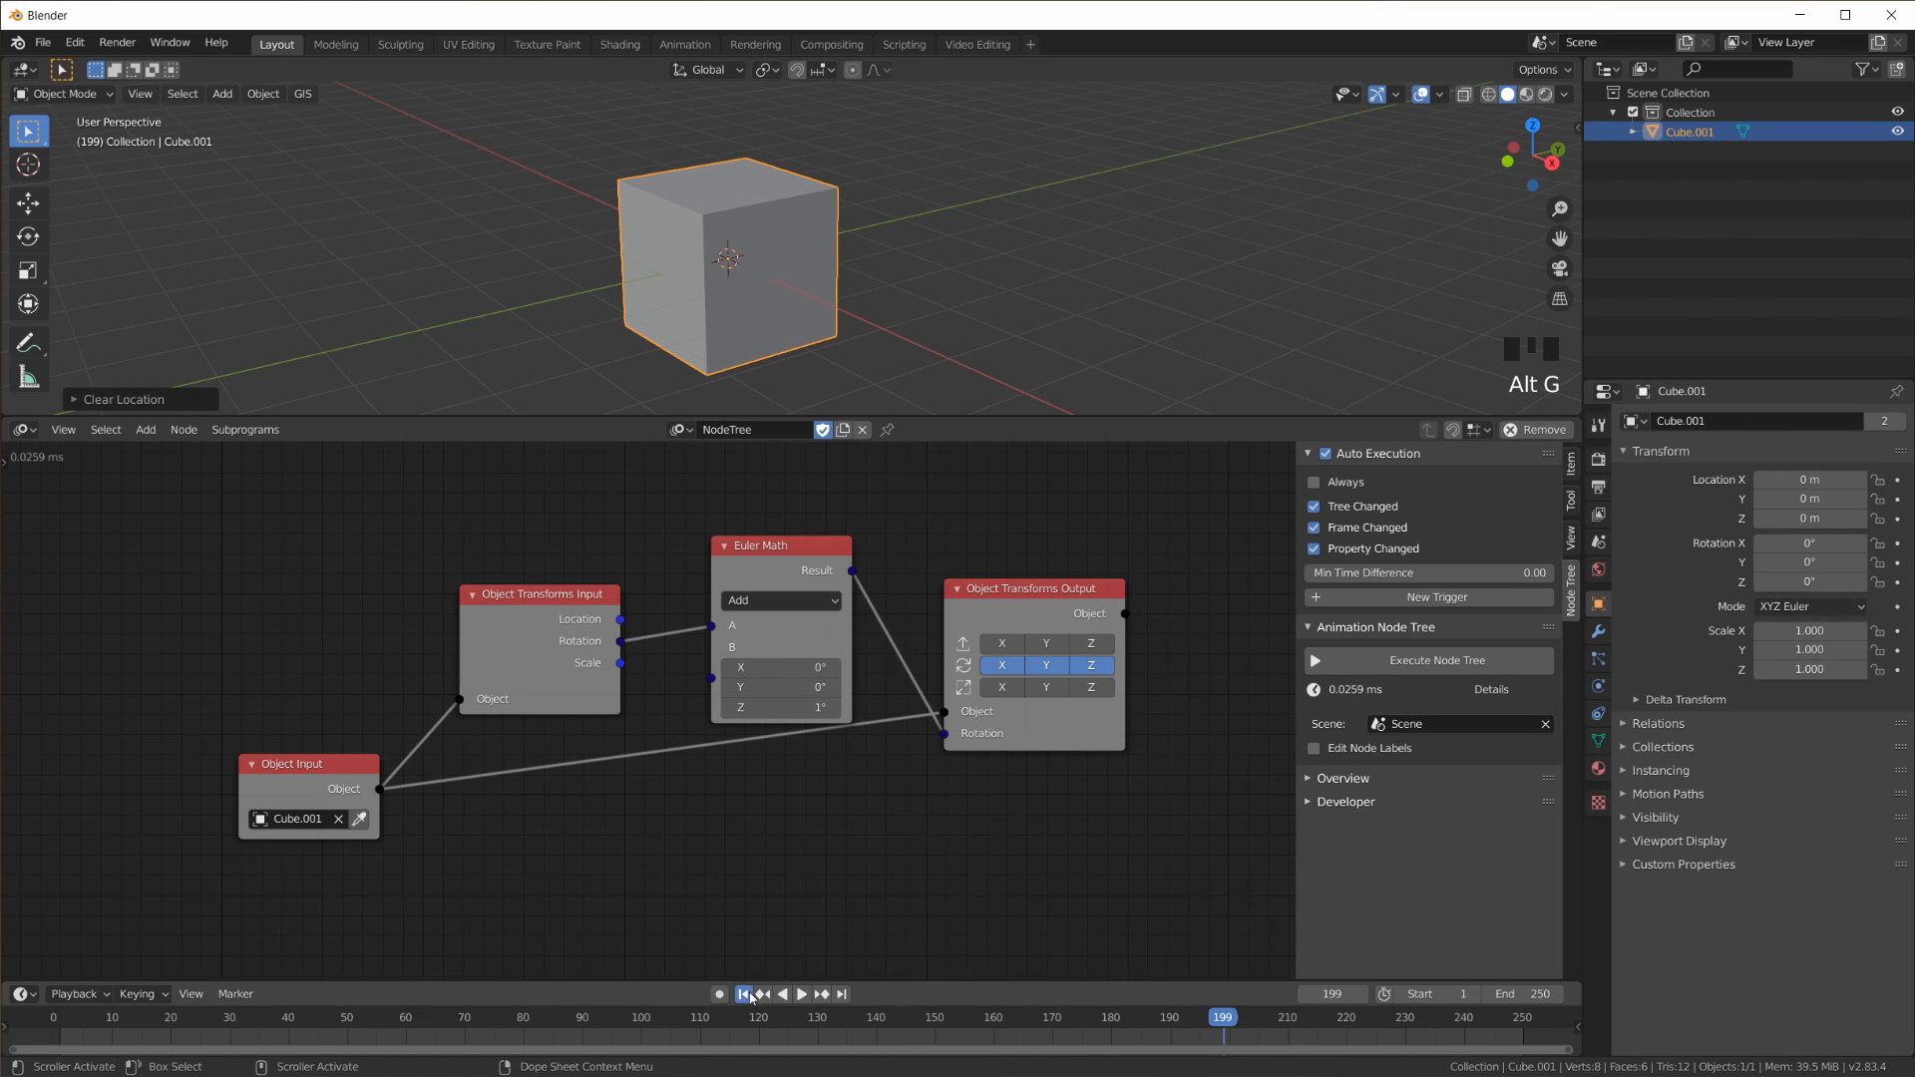
pyautogui.click(801, 995)
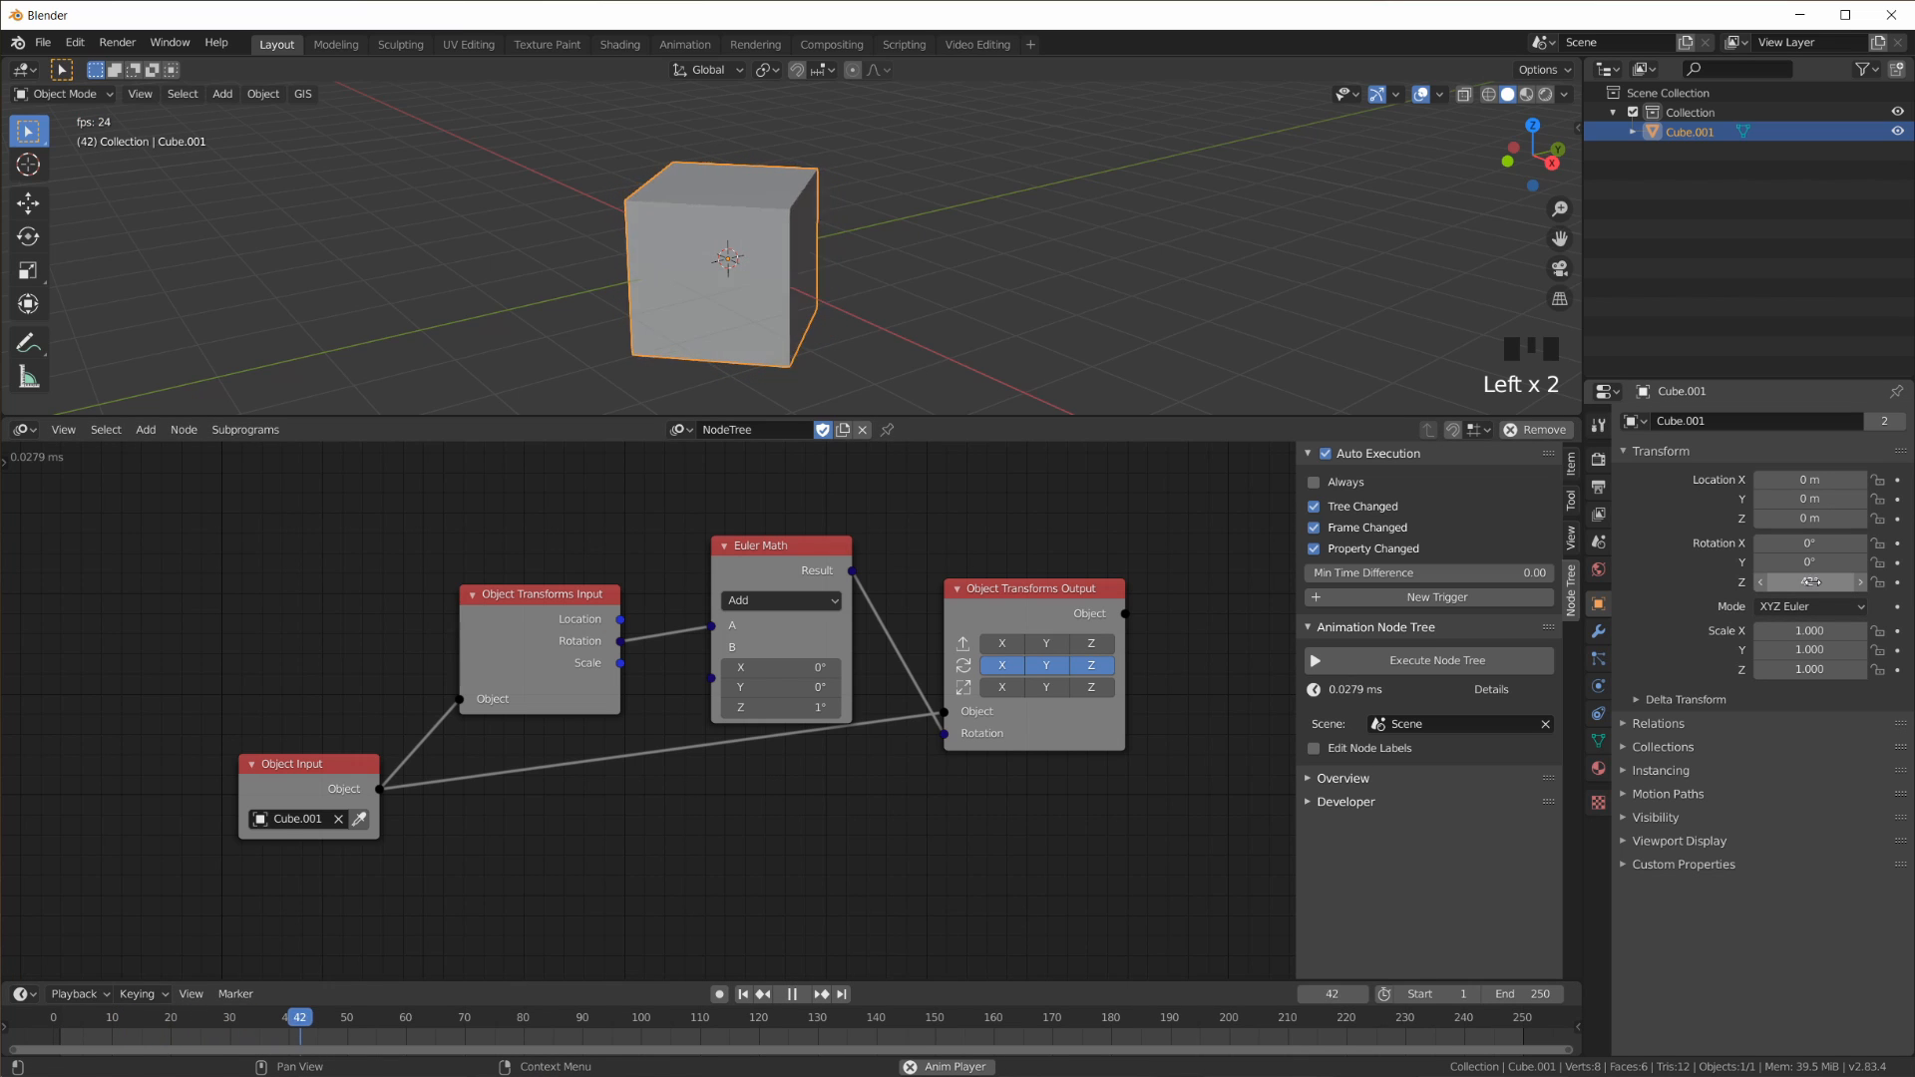
pyautogui.press('space')
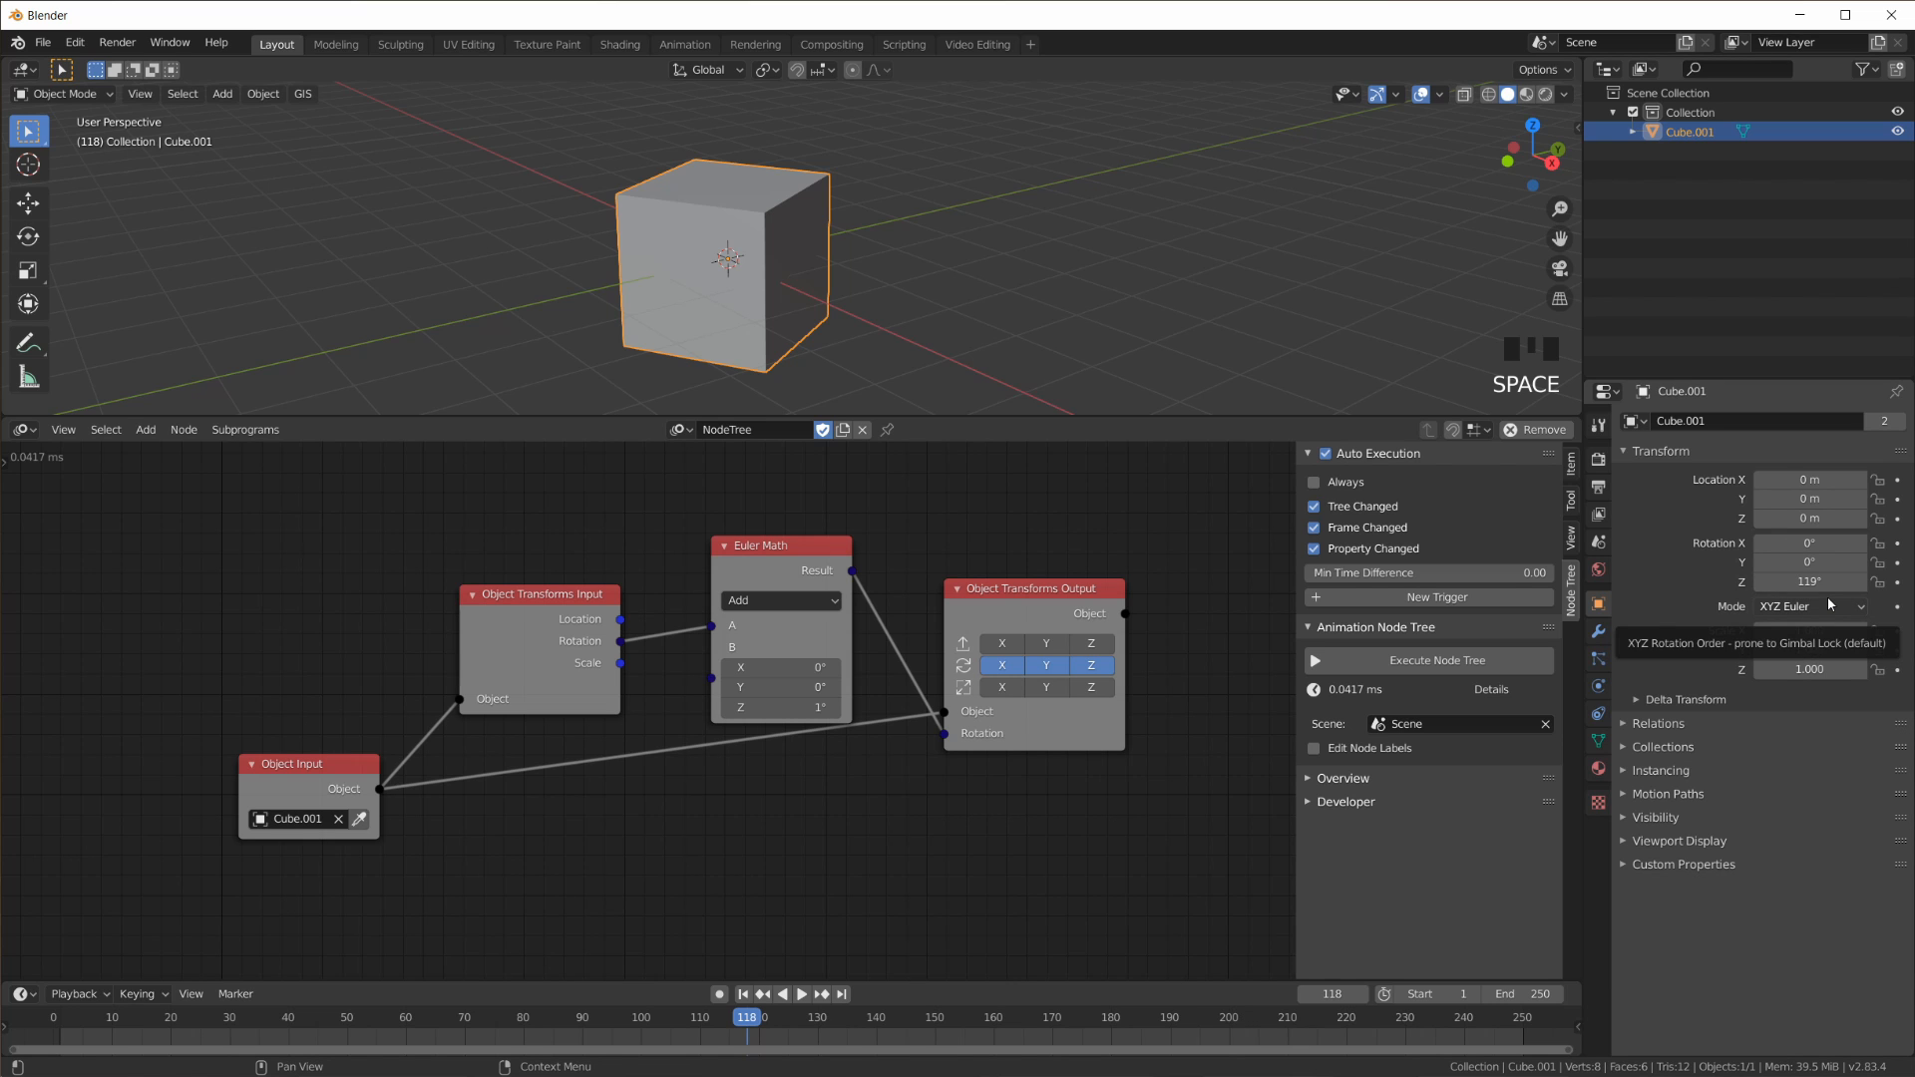
pyautogui.moveTo(923, 283); pyautogui.dragTo(907, 283, button='middle')
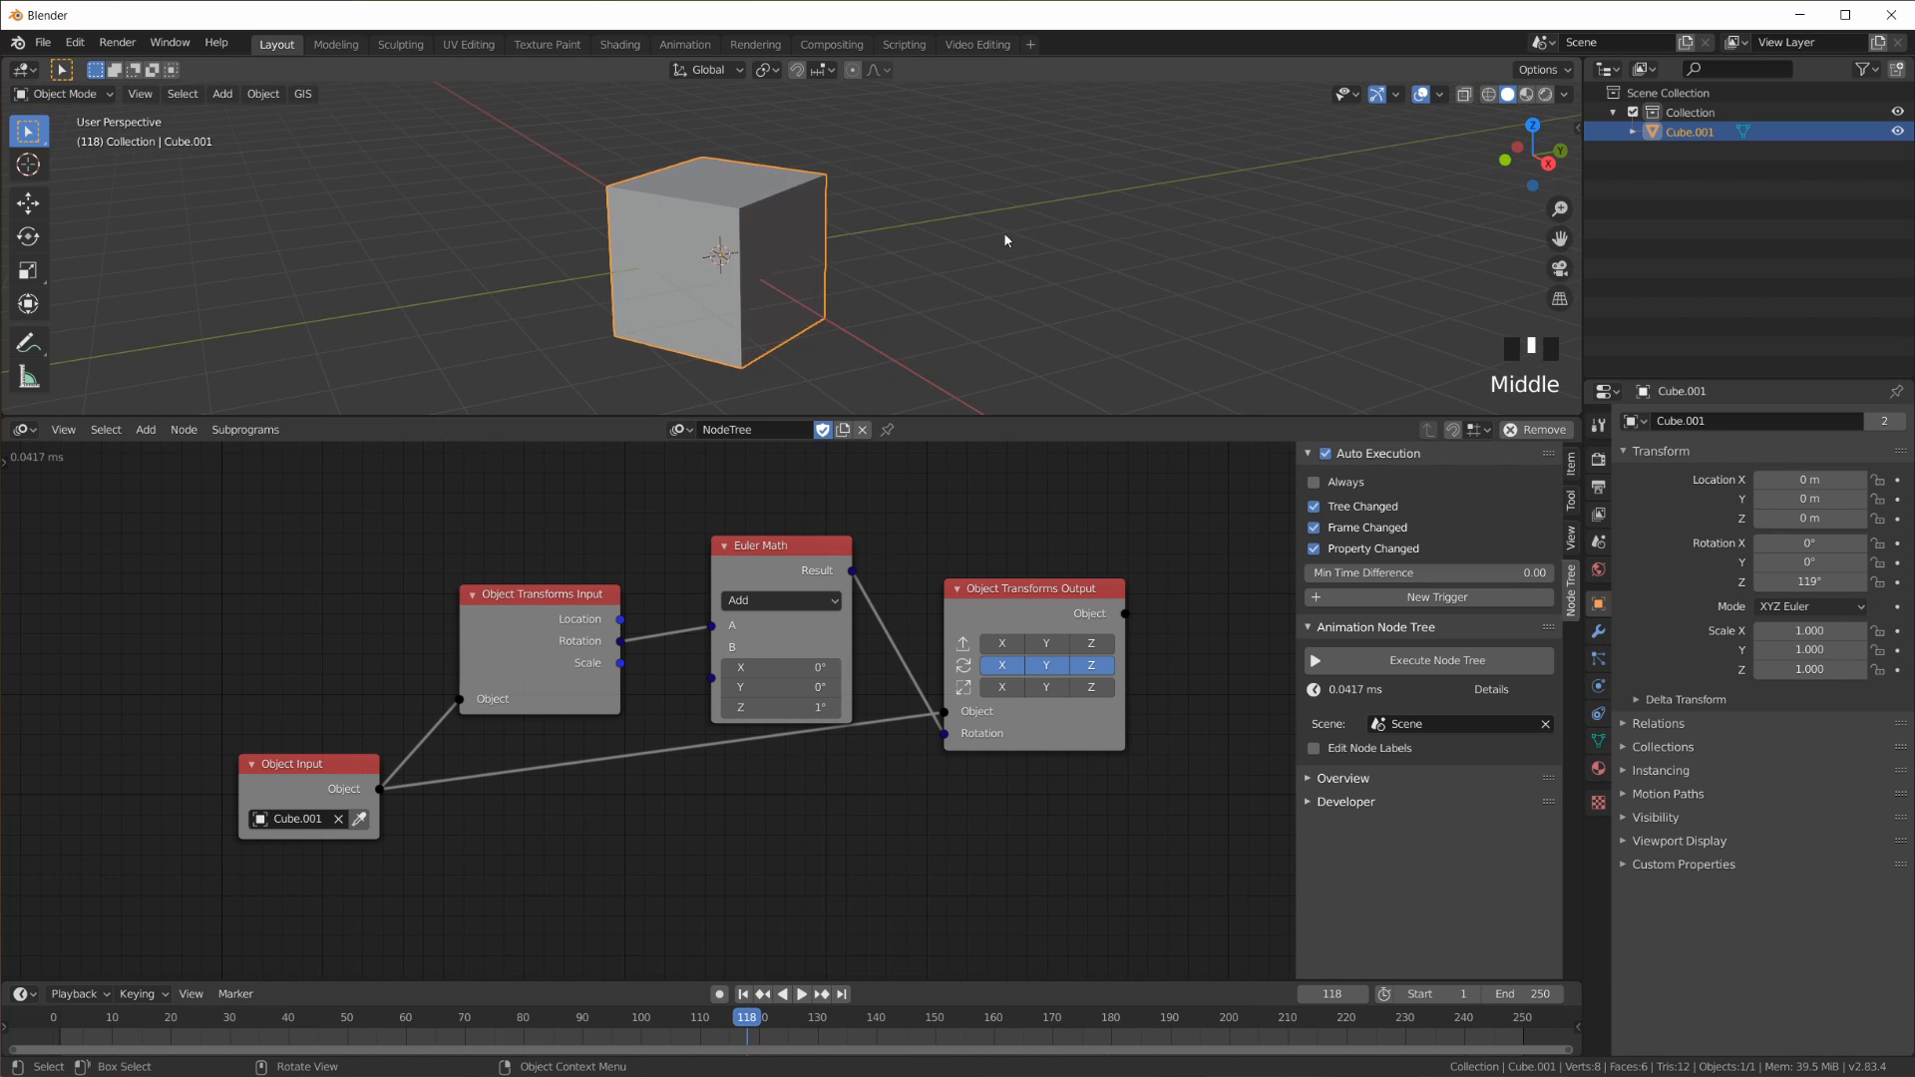
# Step: Return to frame 1, clear the cube's rotation and rotate it 45° about Z
pyautogui.click(742, 993)
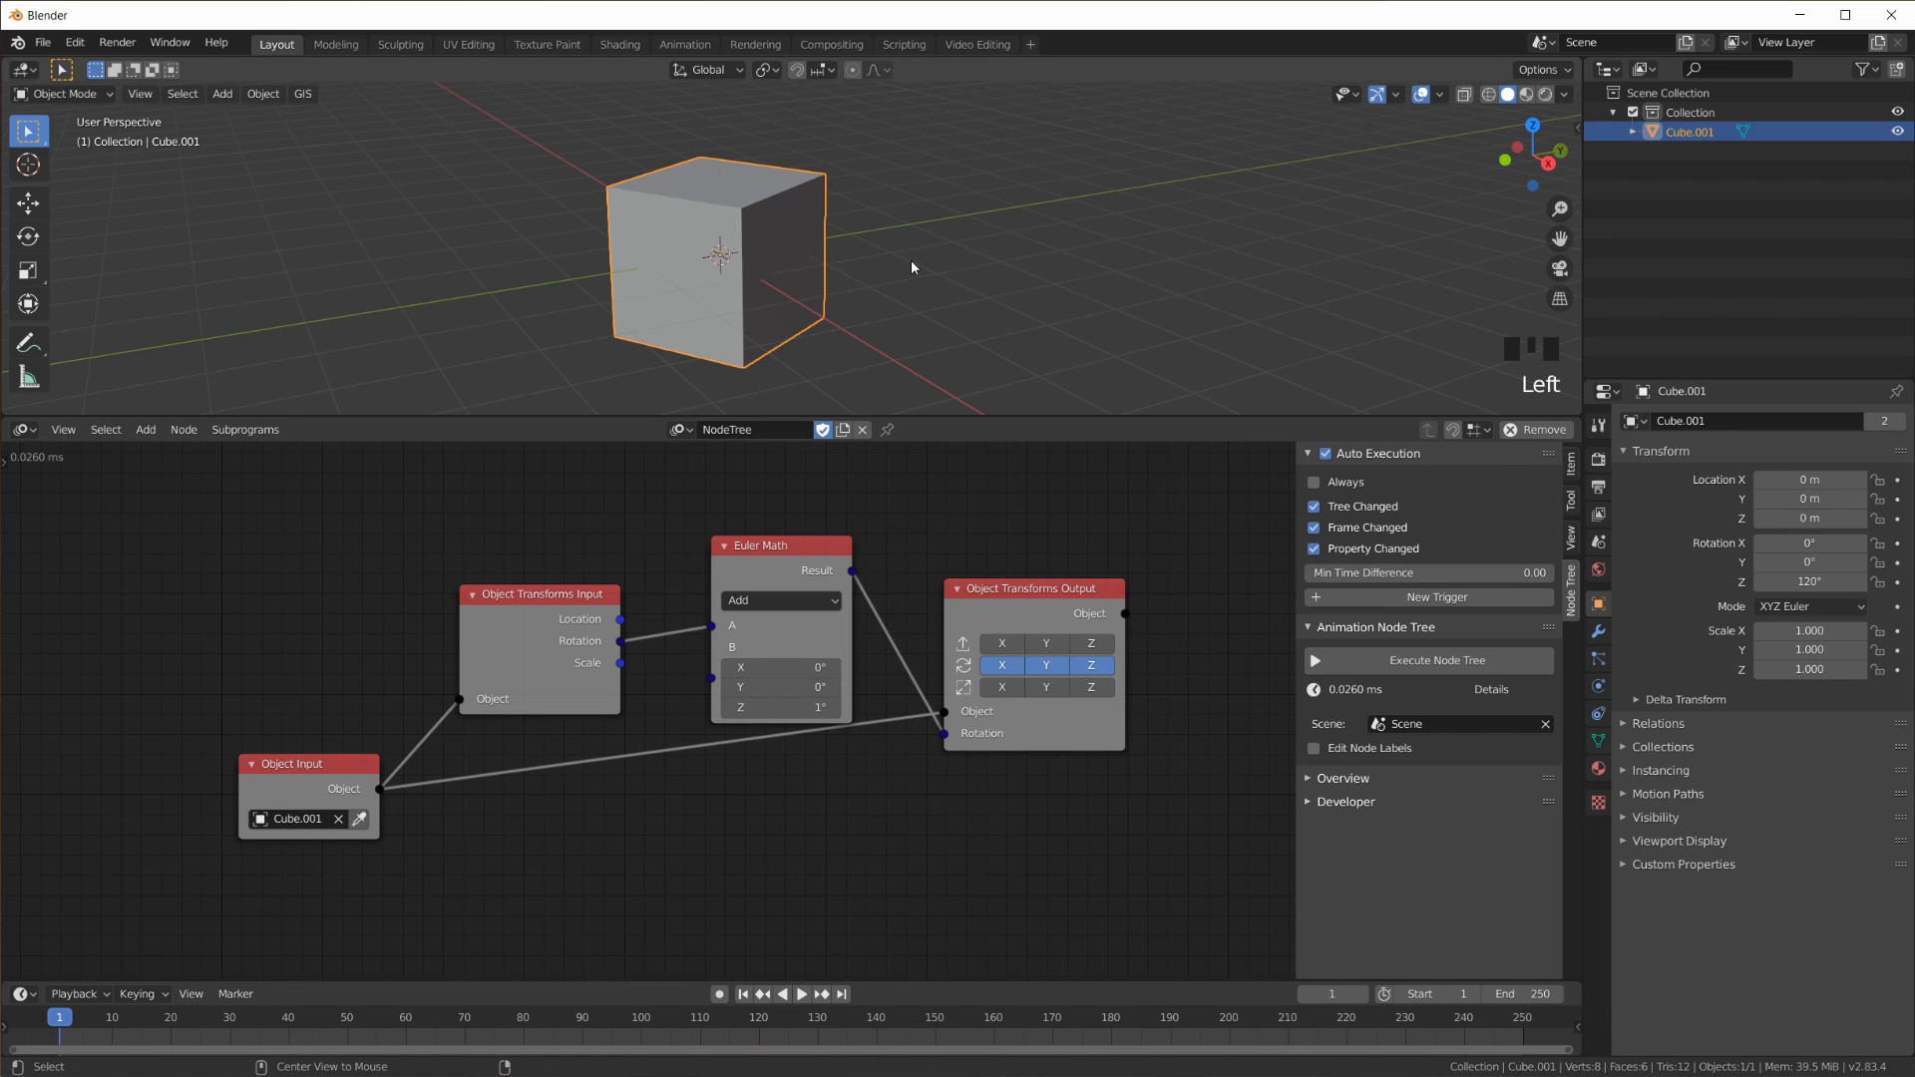
pyautogui.hotkey('alt', 'r')
pyautogui.moveTo(912, 260); pyautogui.dragTo(1019, 265, button='middle')
pyautogui.write('r')
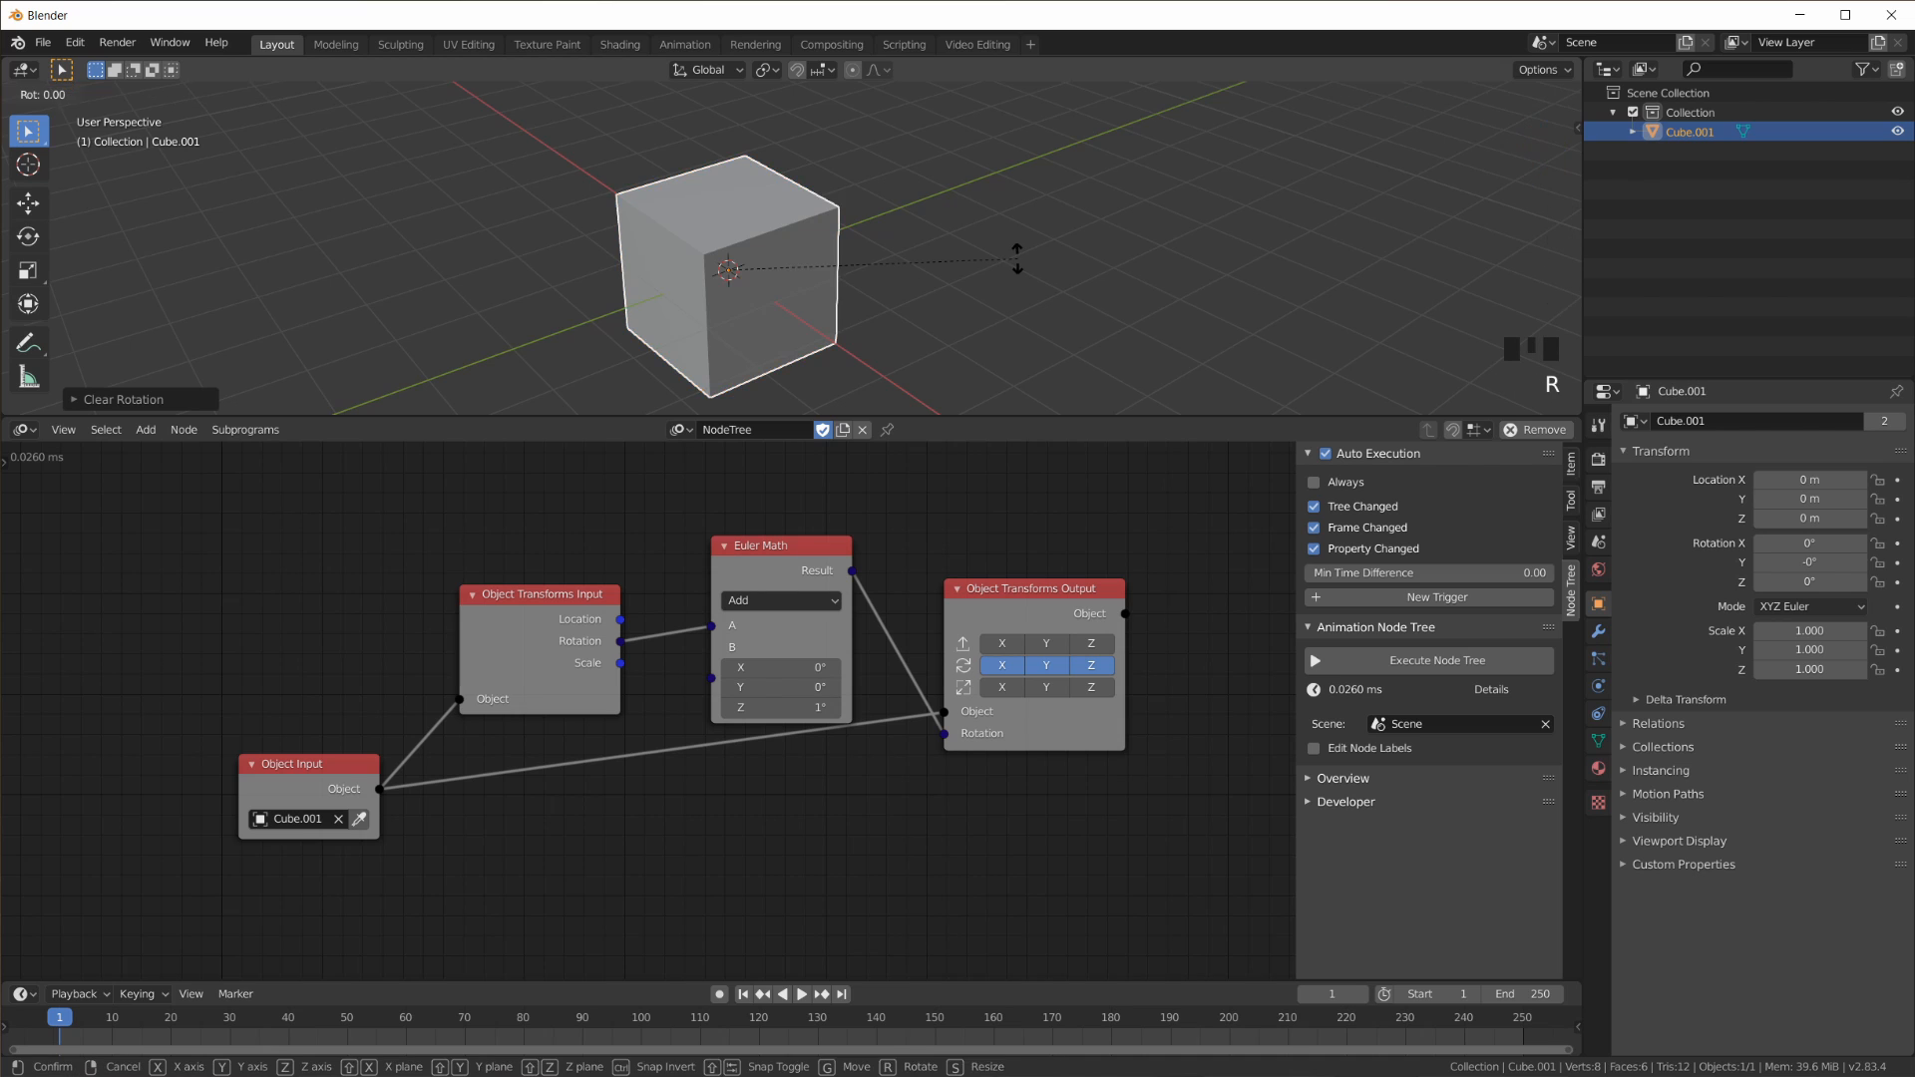
pyautogui.write('z45')
pyautogui.press('Return')
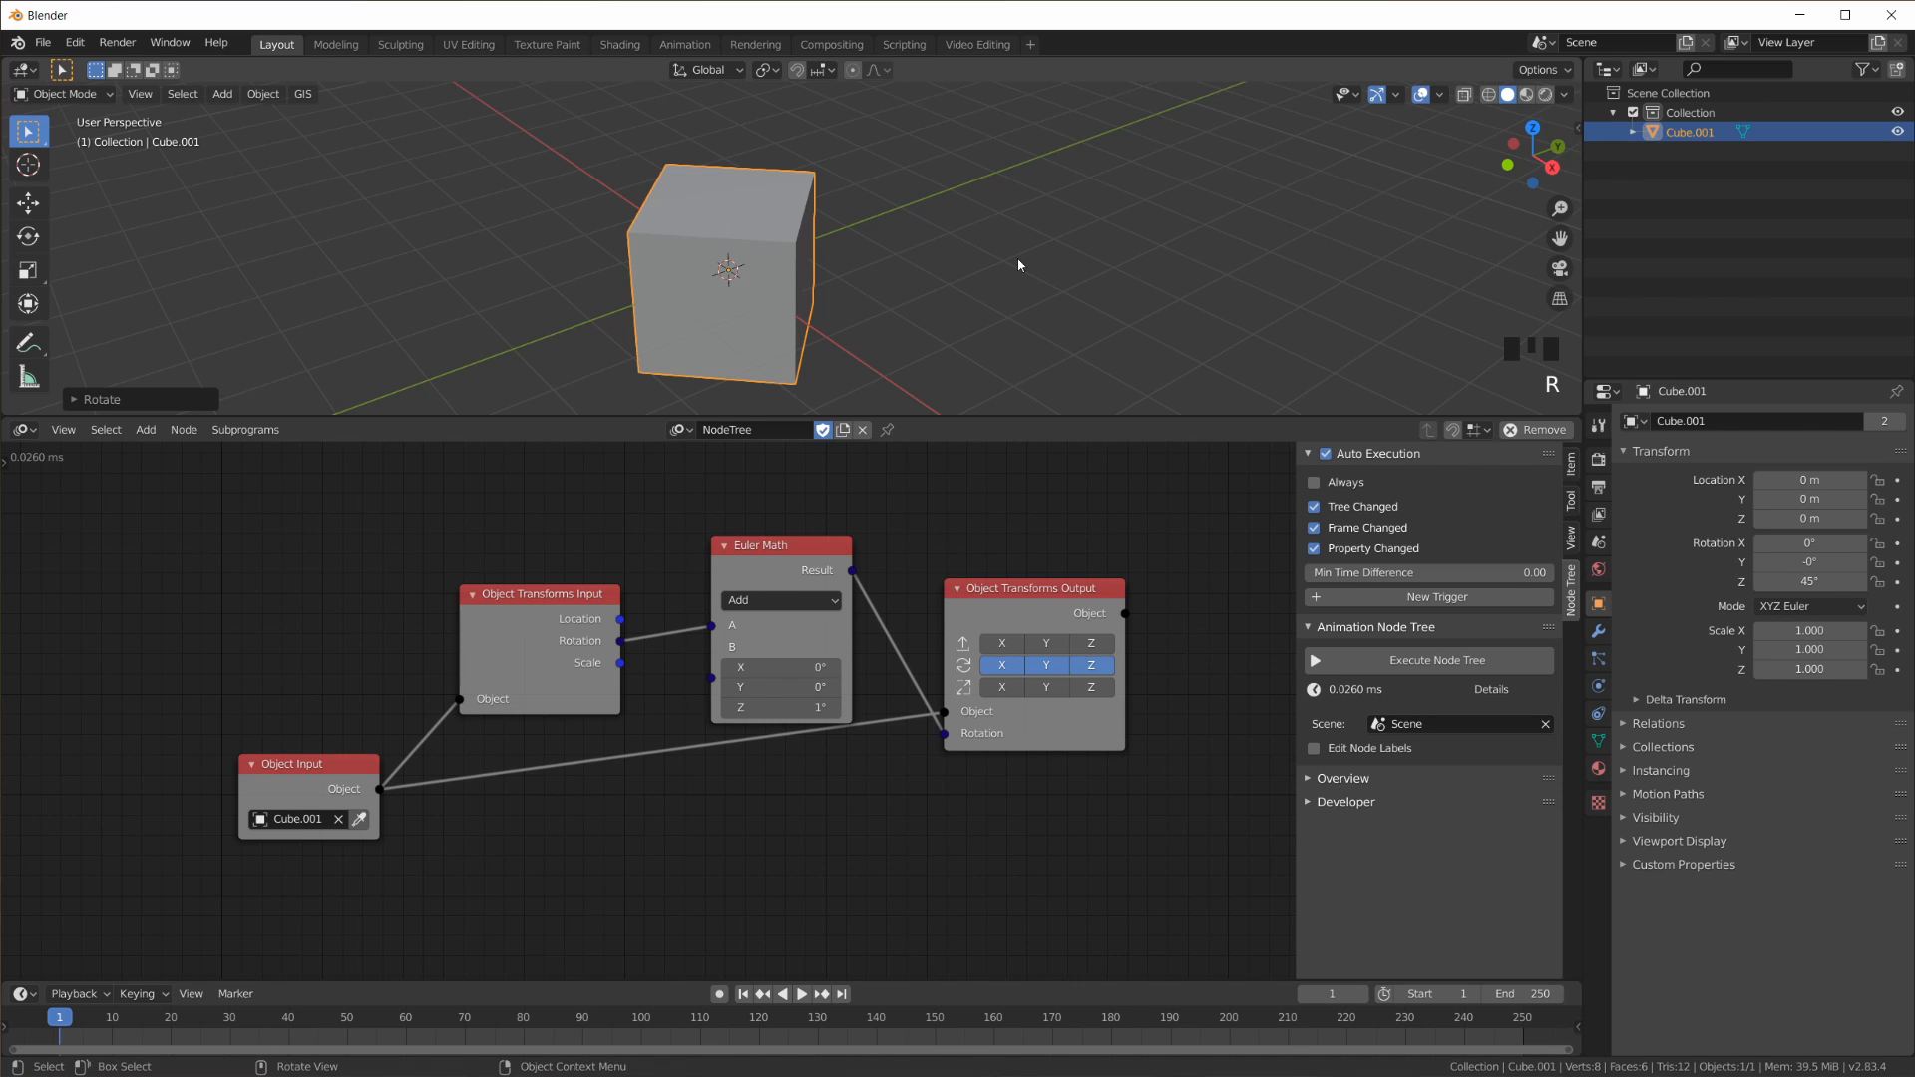
# Step: Rotate the cube 90° about the global X axis
pyautogui.write('rx')
pyautogui.write('90')
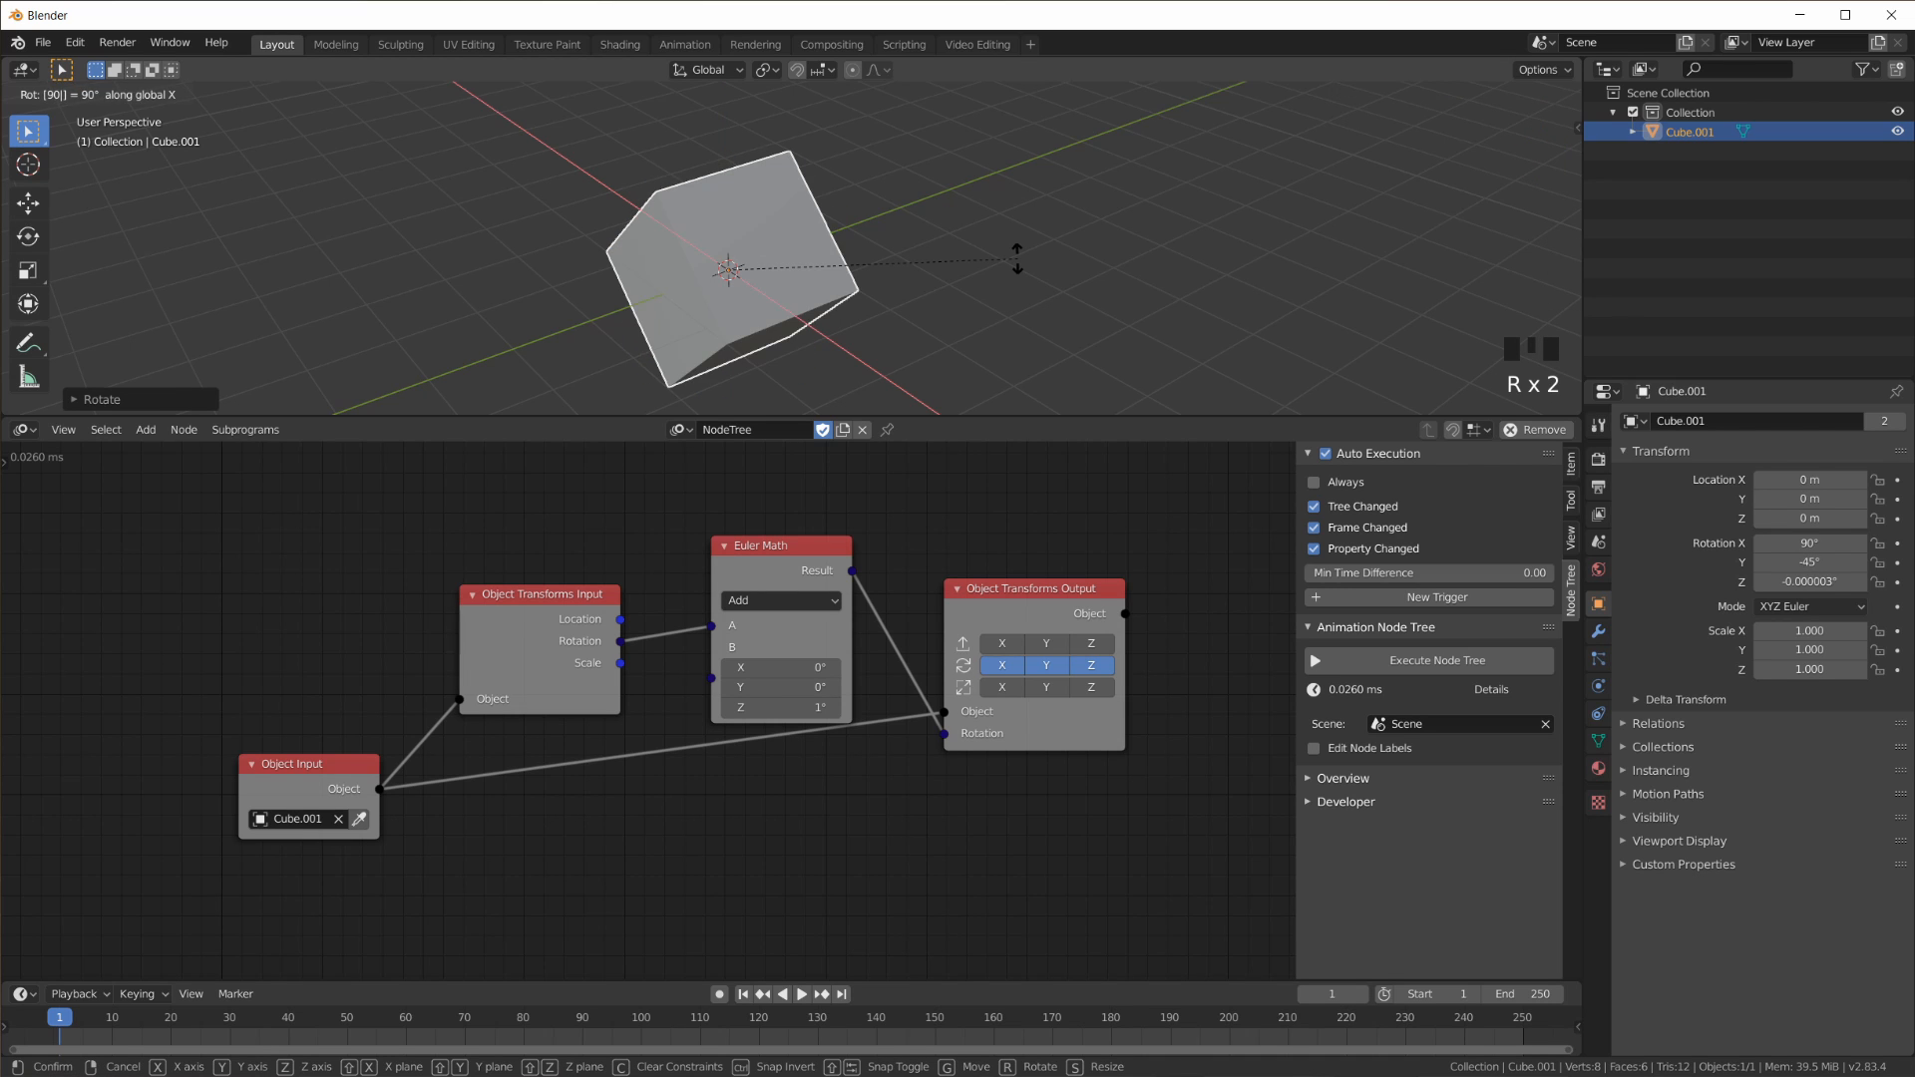
pyautogui.press('Return')
pyautogui.moveTo(925, 232); pyautogui.dragTo(820, 204, button='middle')
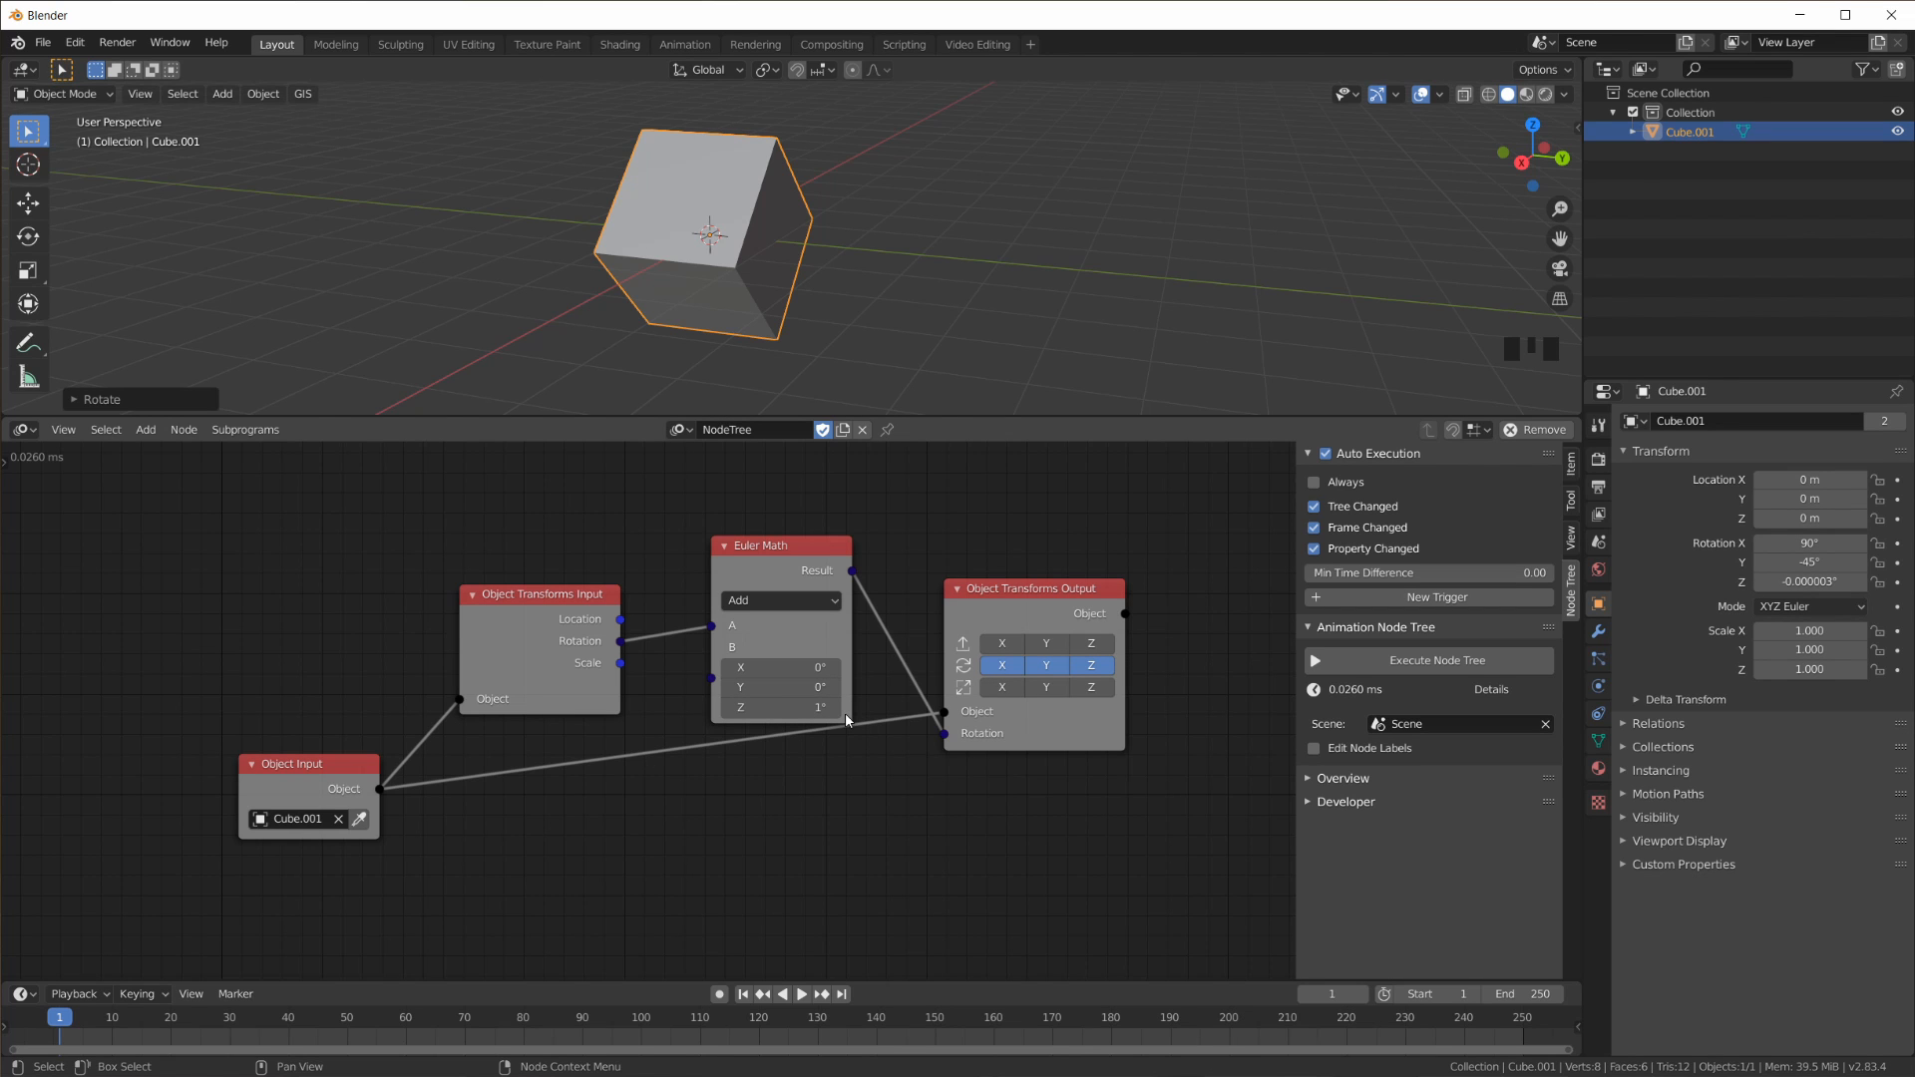
# Step: Reposition the Object Transforms Output node slightly lower beside the Euler Math node
pyautogui.moveTo(970, 627); pyautogui.dragTo(1014, 676)
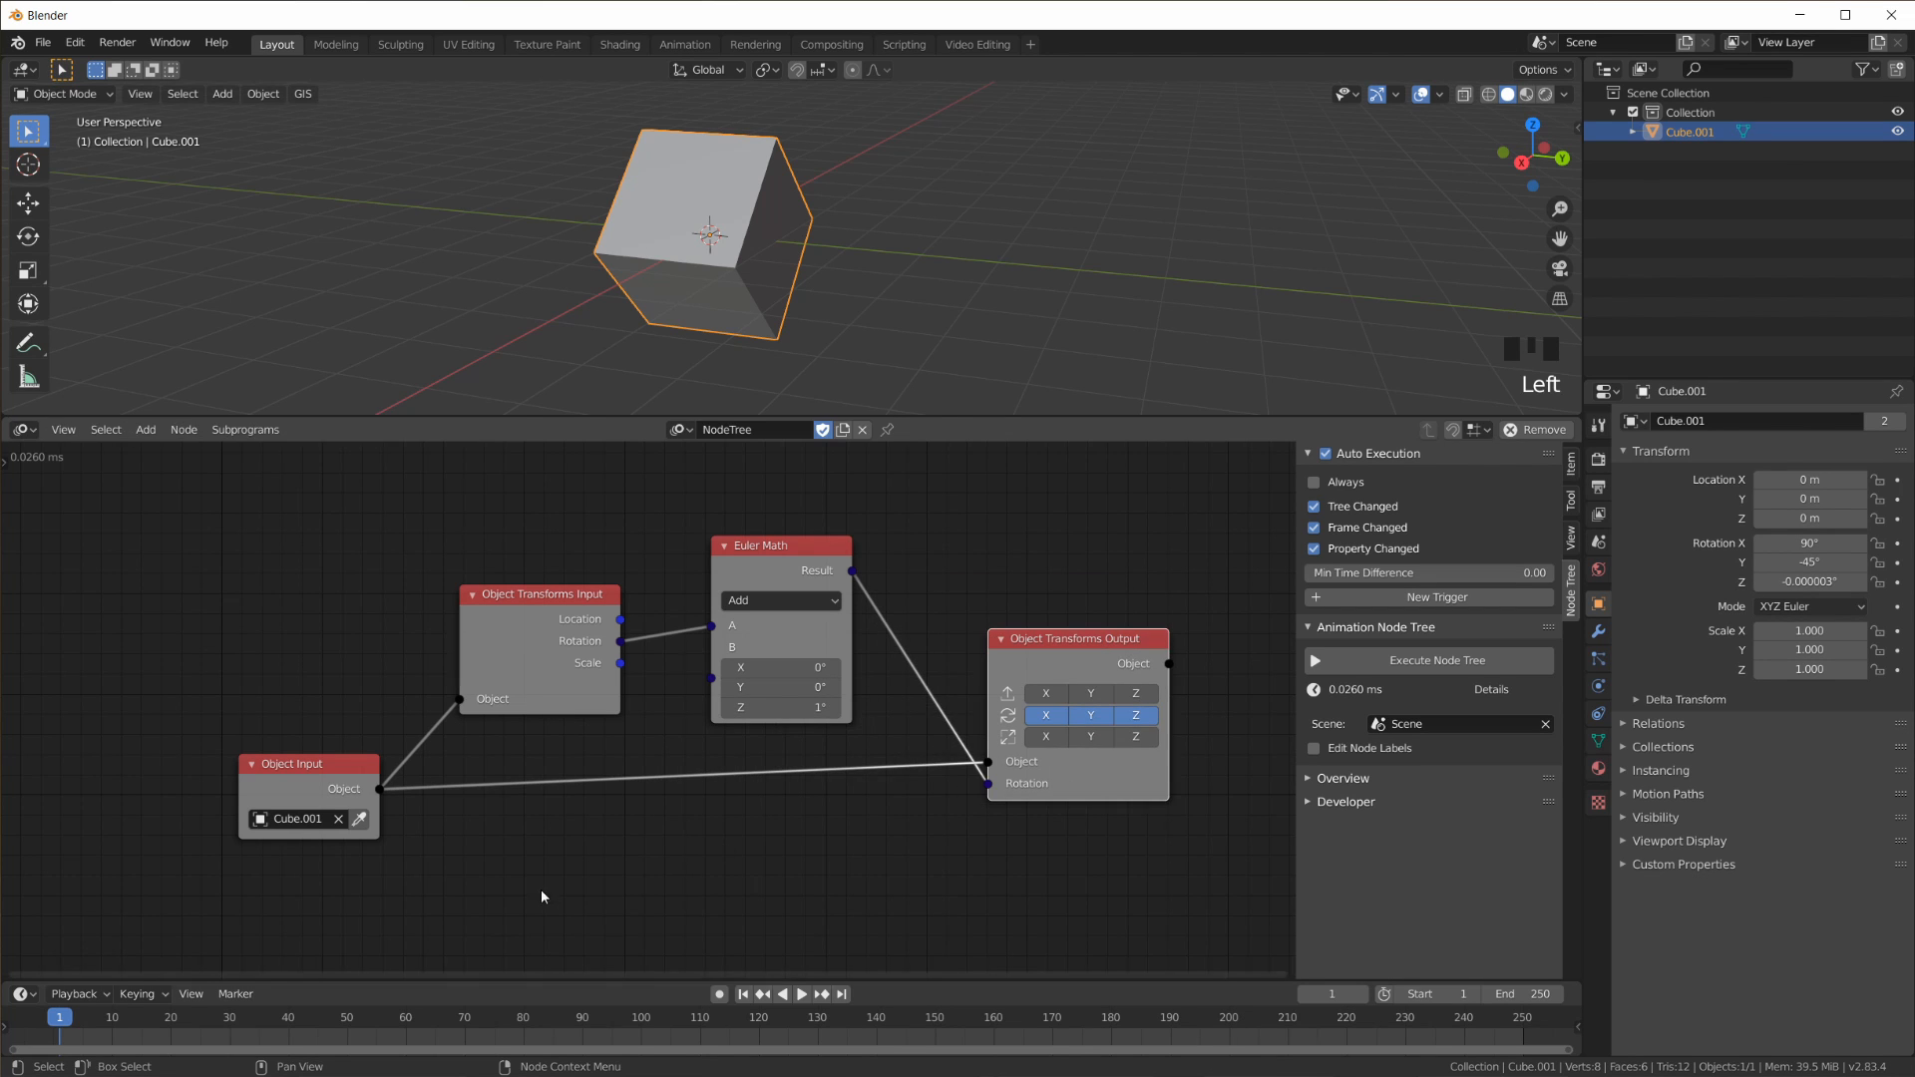
pyautogui.moveTo(855, 244)
pyautogui.mouseDown(button='middle')
pyautogui.moveTo(885, 299)
pyautogui.moveTo(876, 353)
pyautogui.moveTo(826, 241)
pyautogui.mouseUp(button='middle')
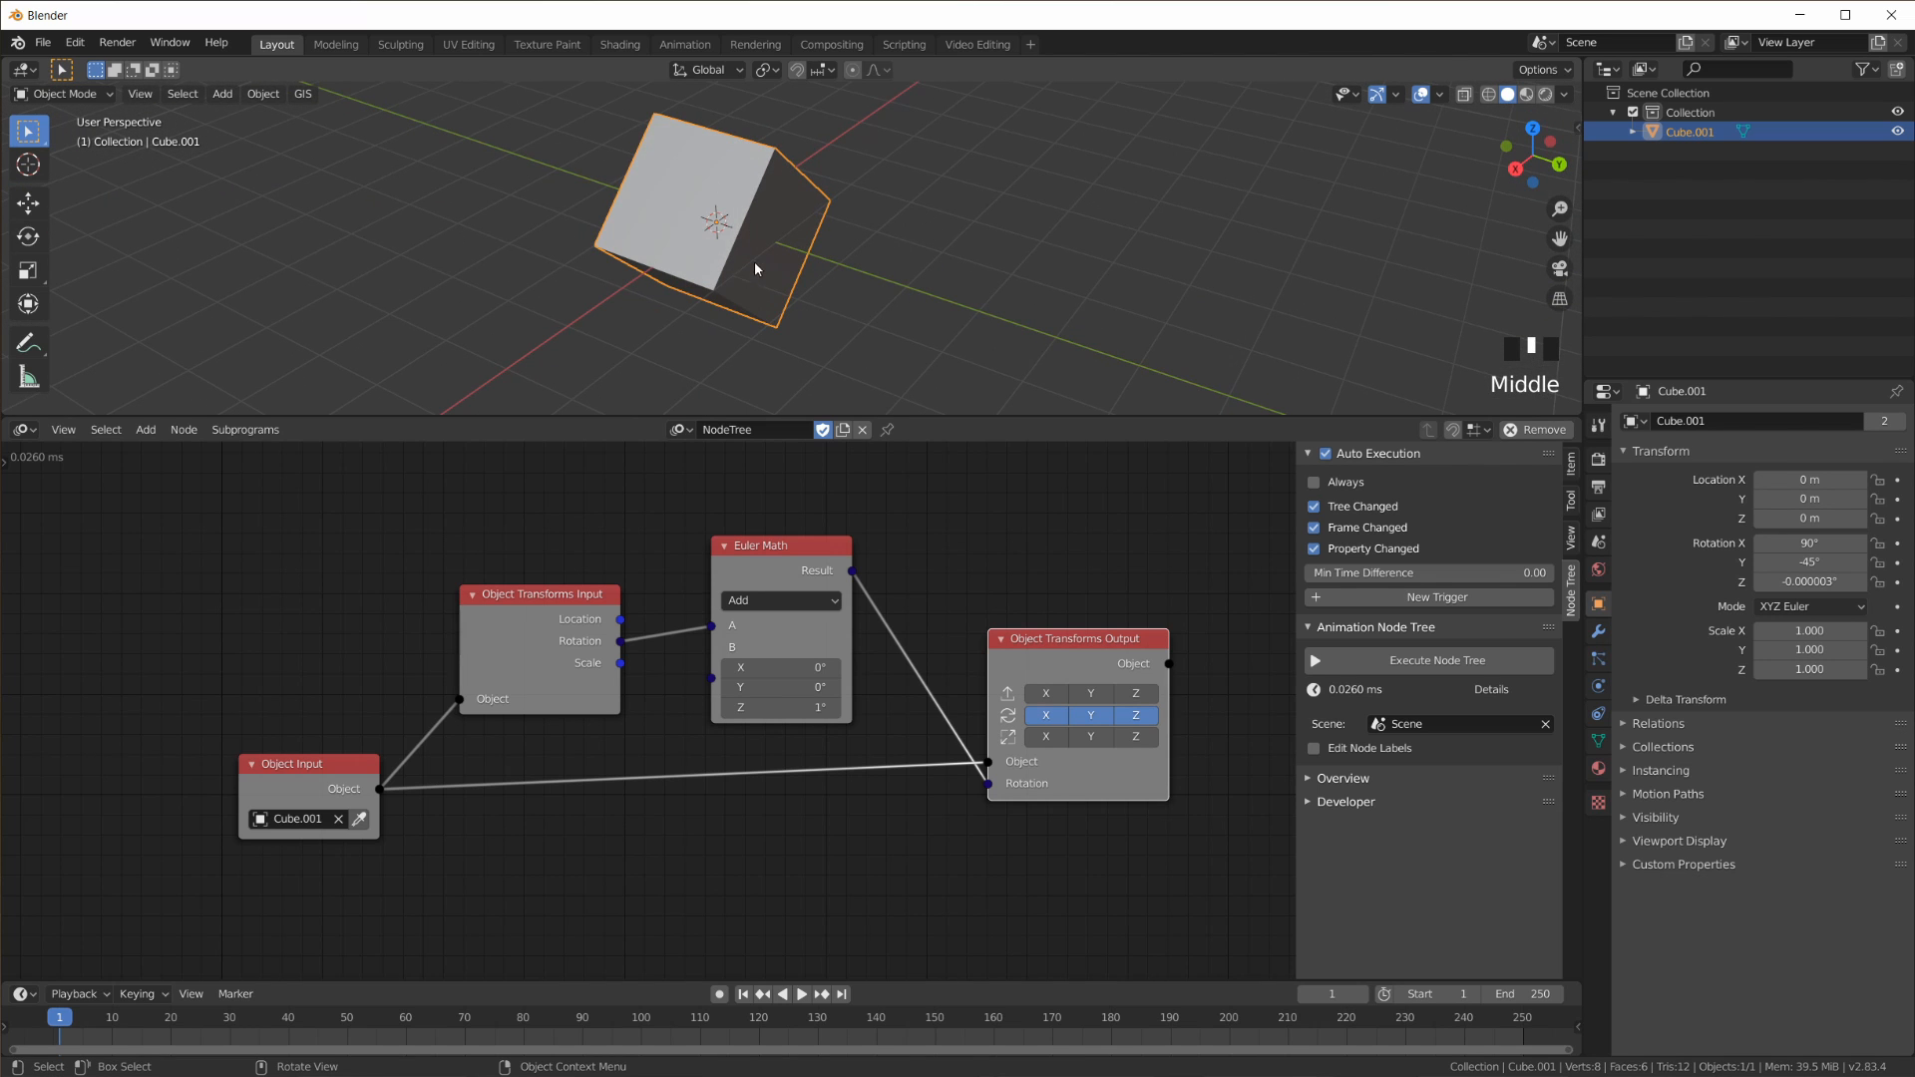
pyautogui.moveTo(1113, 649)
pyautogui.mouseDown()
pyautogui.moveTo(1071, 678)
pyautogui.moveTo(1081, 628)
pyautogui.mouseUp()
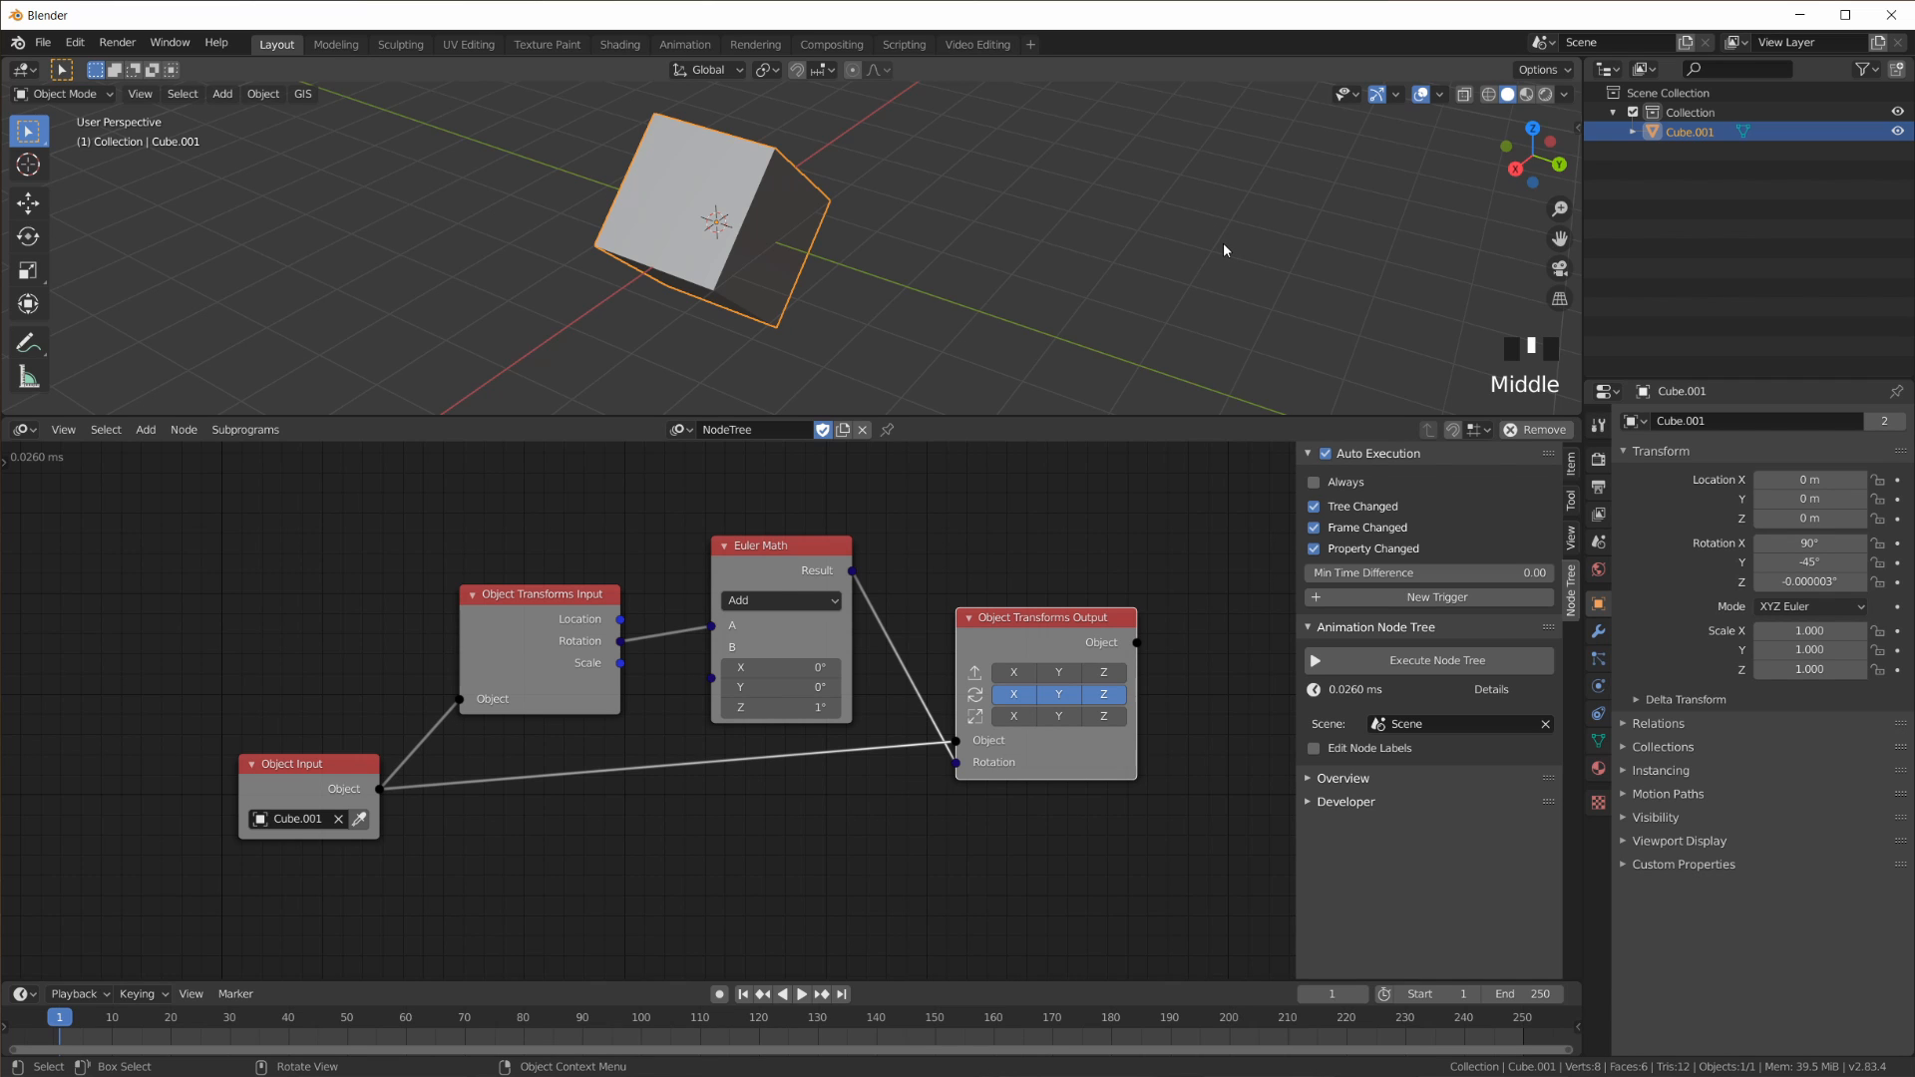
# Step: Enlarge the 3D viewport and show the Animation Nodes ID Keys settings in its sidebar
pyautogui.press('n')
pyautogui.press('n')
pyautogui.press('n')
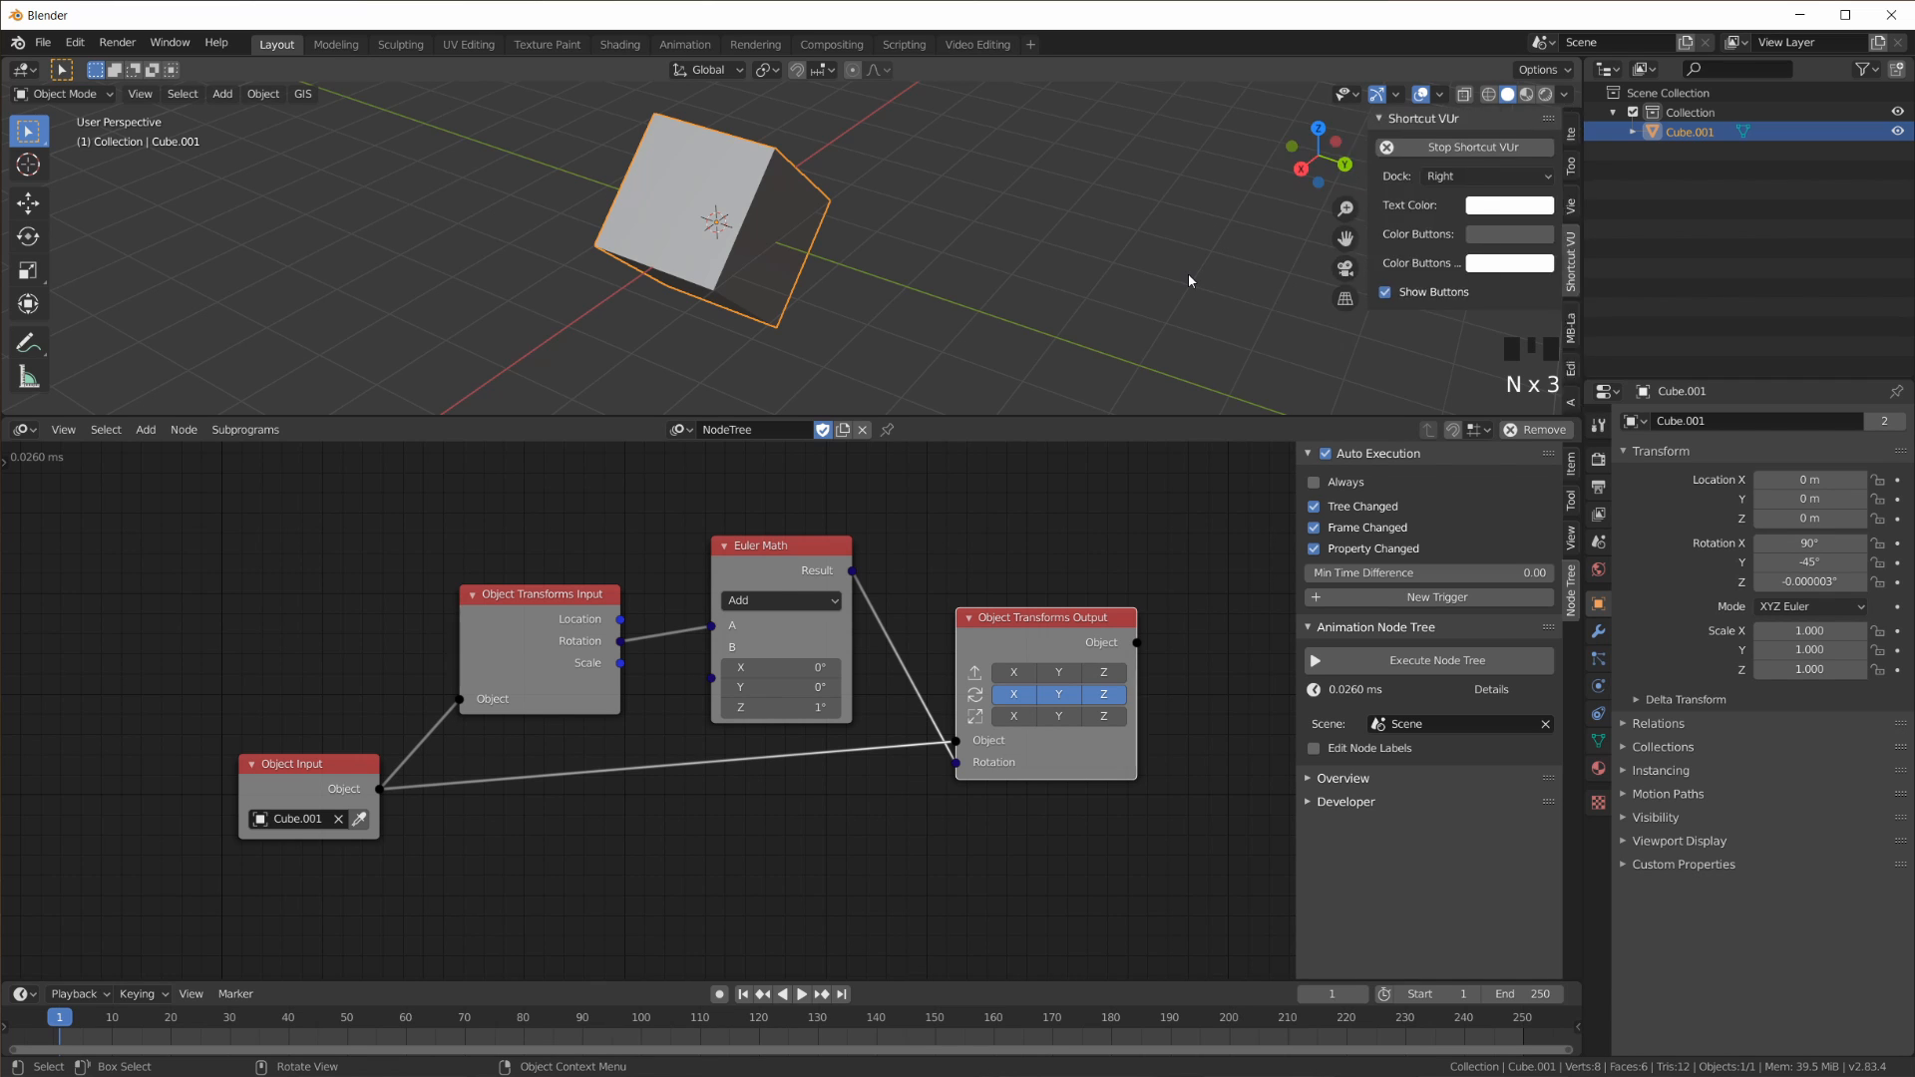
pyautogui.moveTo(1092, 417); pyautogui.dragTo(1160, 494)
pyautogui.press('n')
pyautogui.press('n')
pyautogui.press('n')
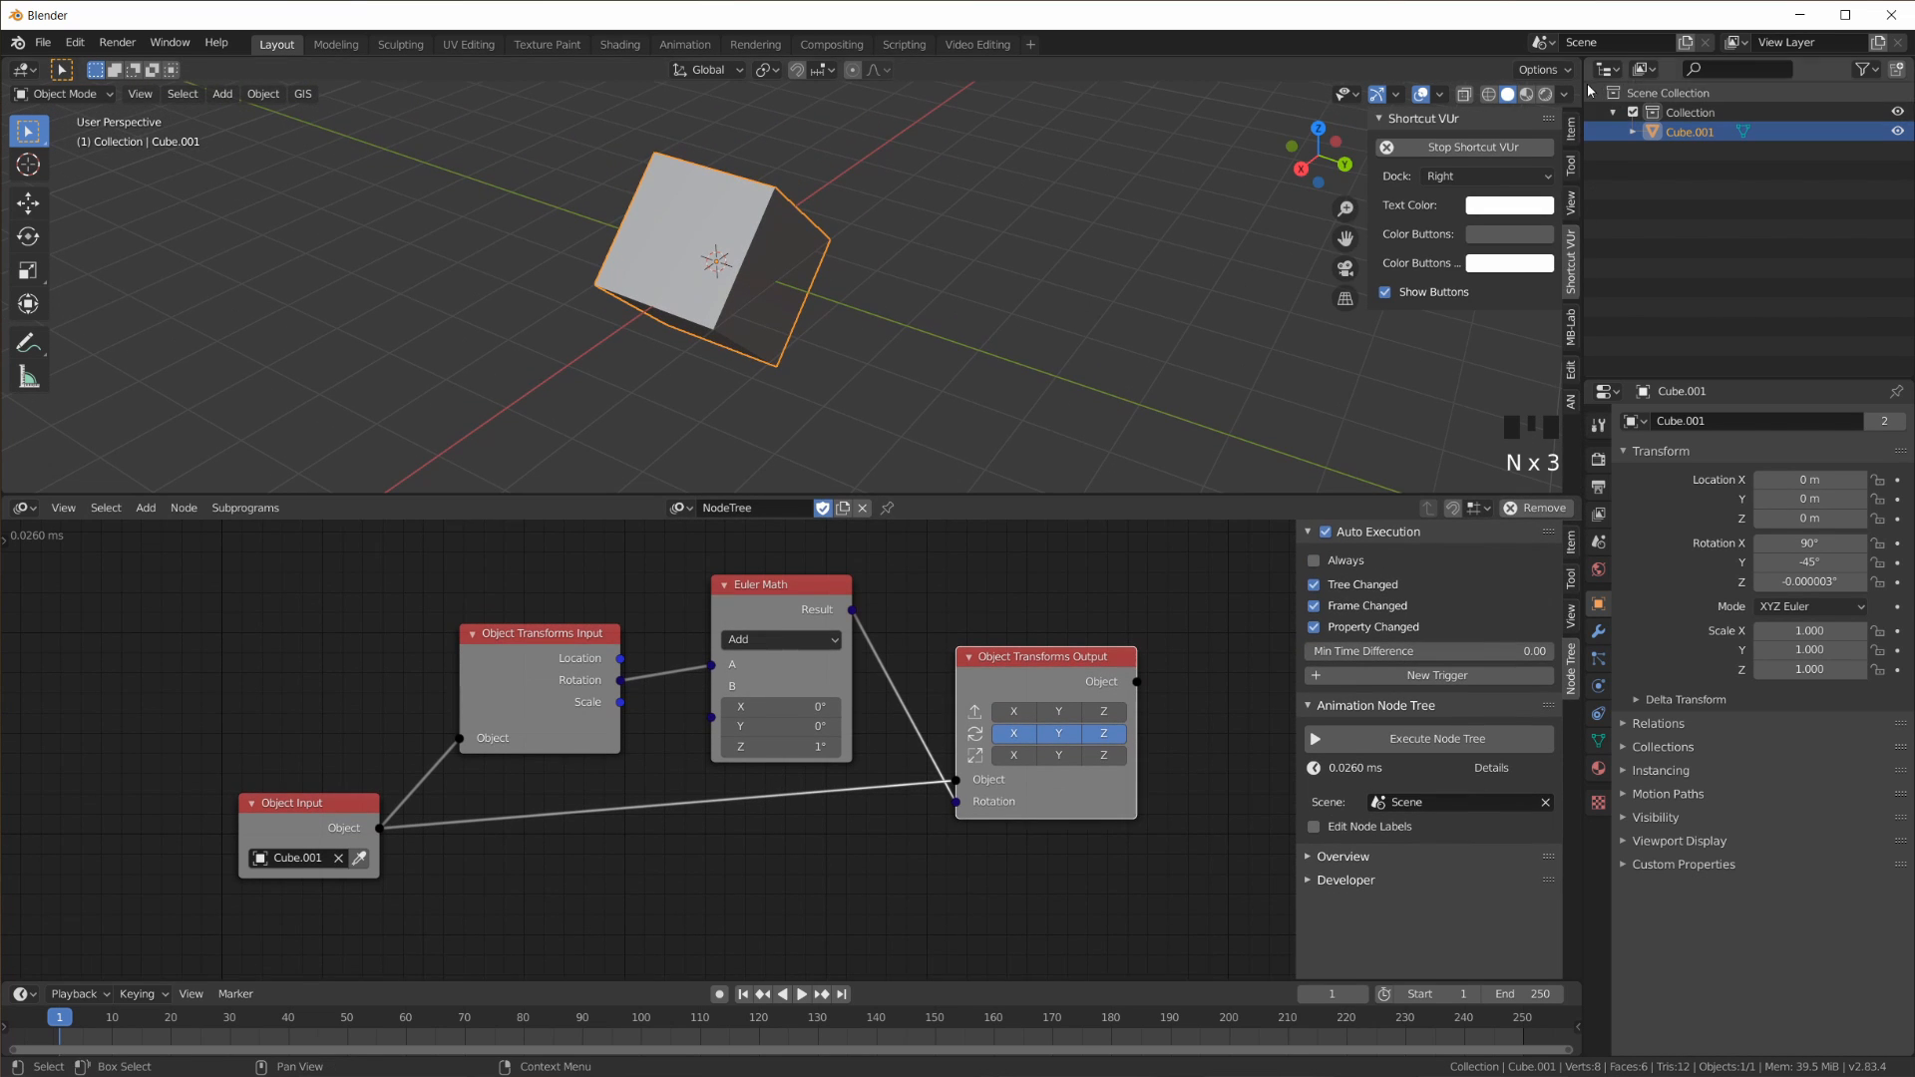
pyautogui.click(1573, 405)
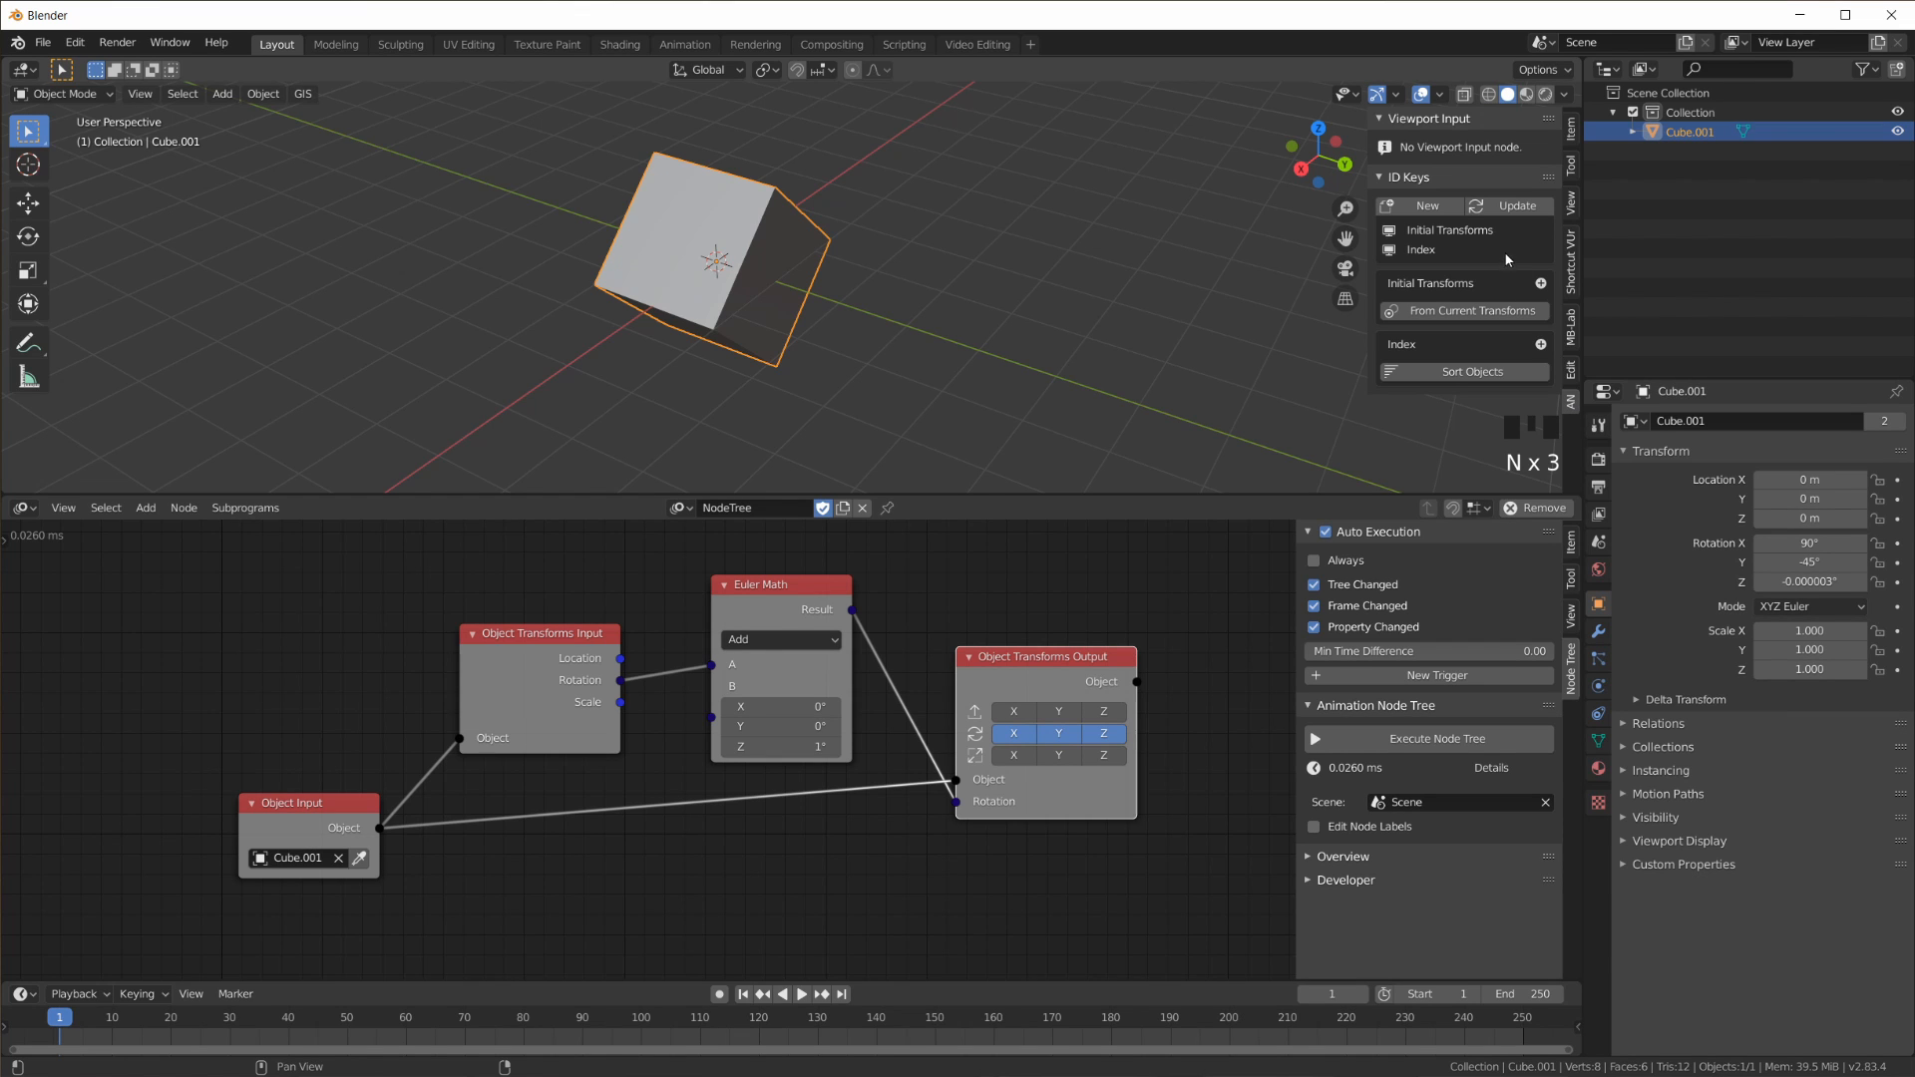
pyautogui.click(1389, 232)
pyautogui.moveTo(1147, 726); pyautogui.dragTo(1159, 768, button='middle')
pyautogui.scroll(-3, 1160, 770)
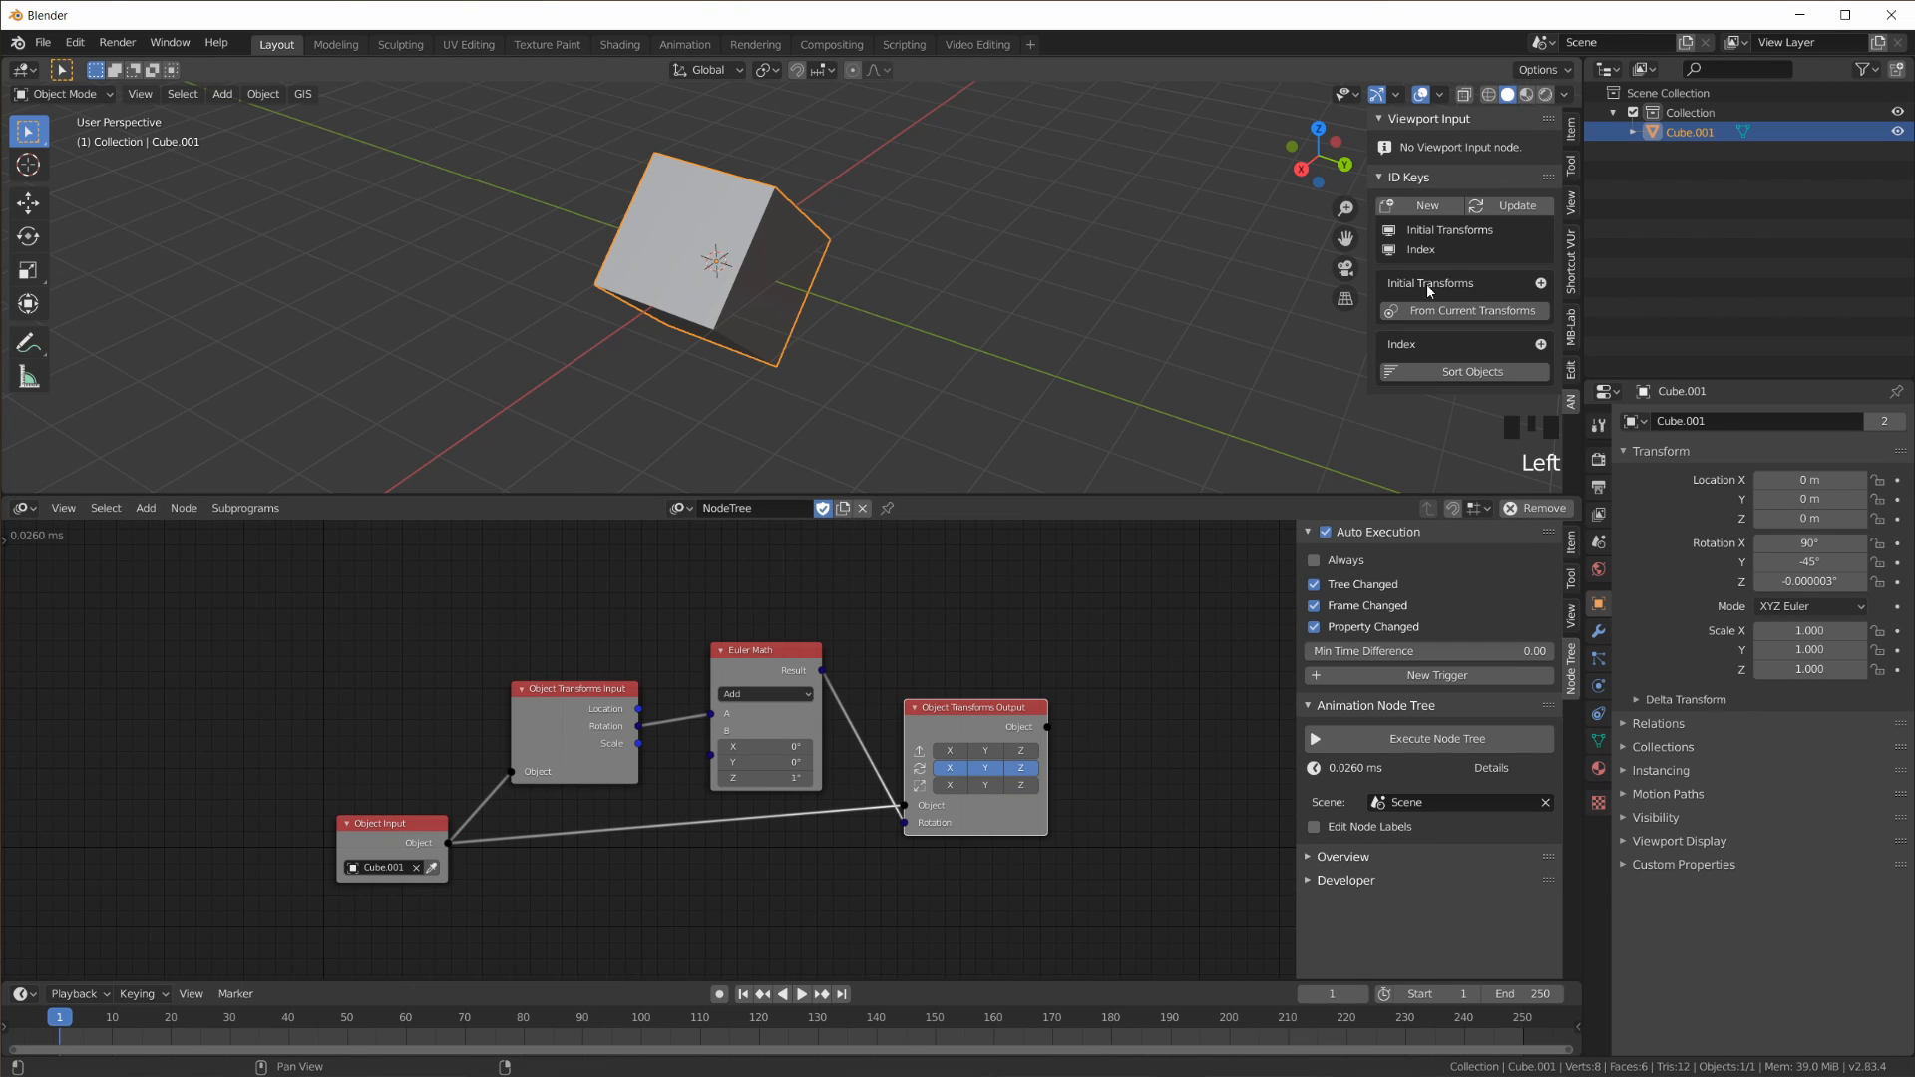
pyautogui.scroll(-3, 1422, 332)
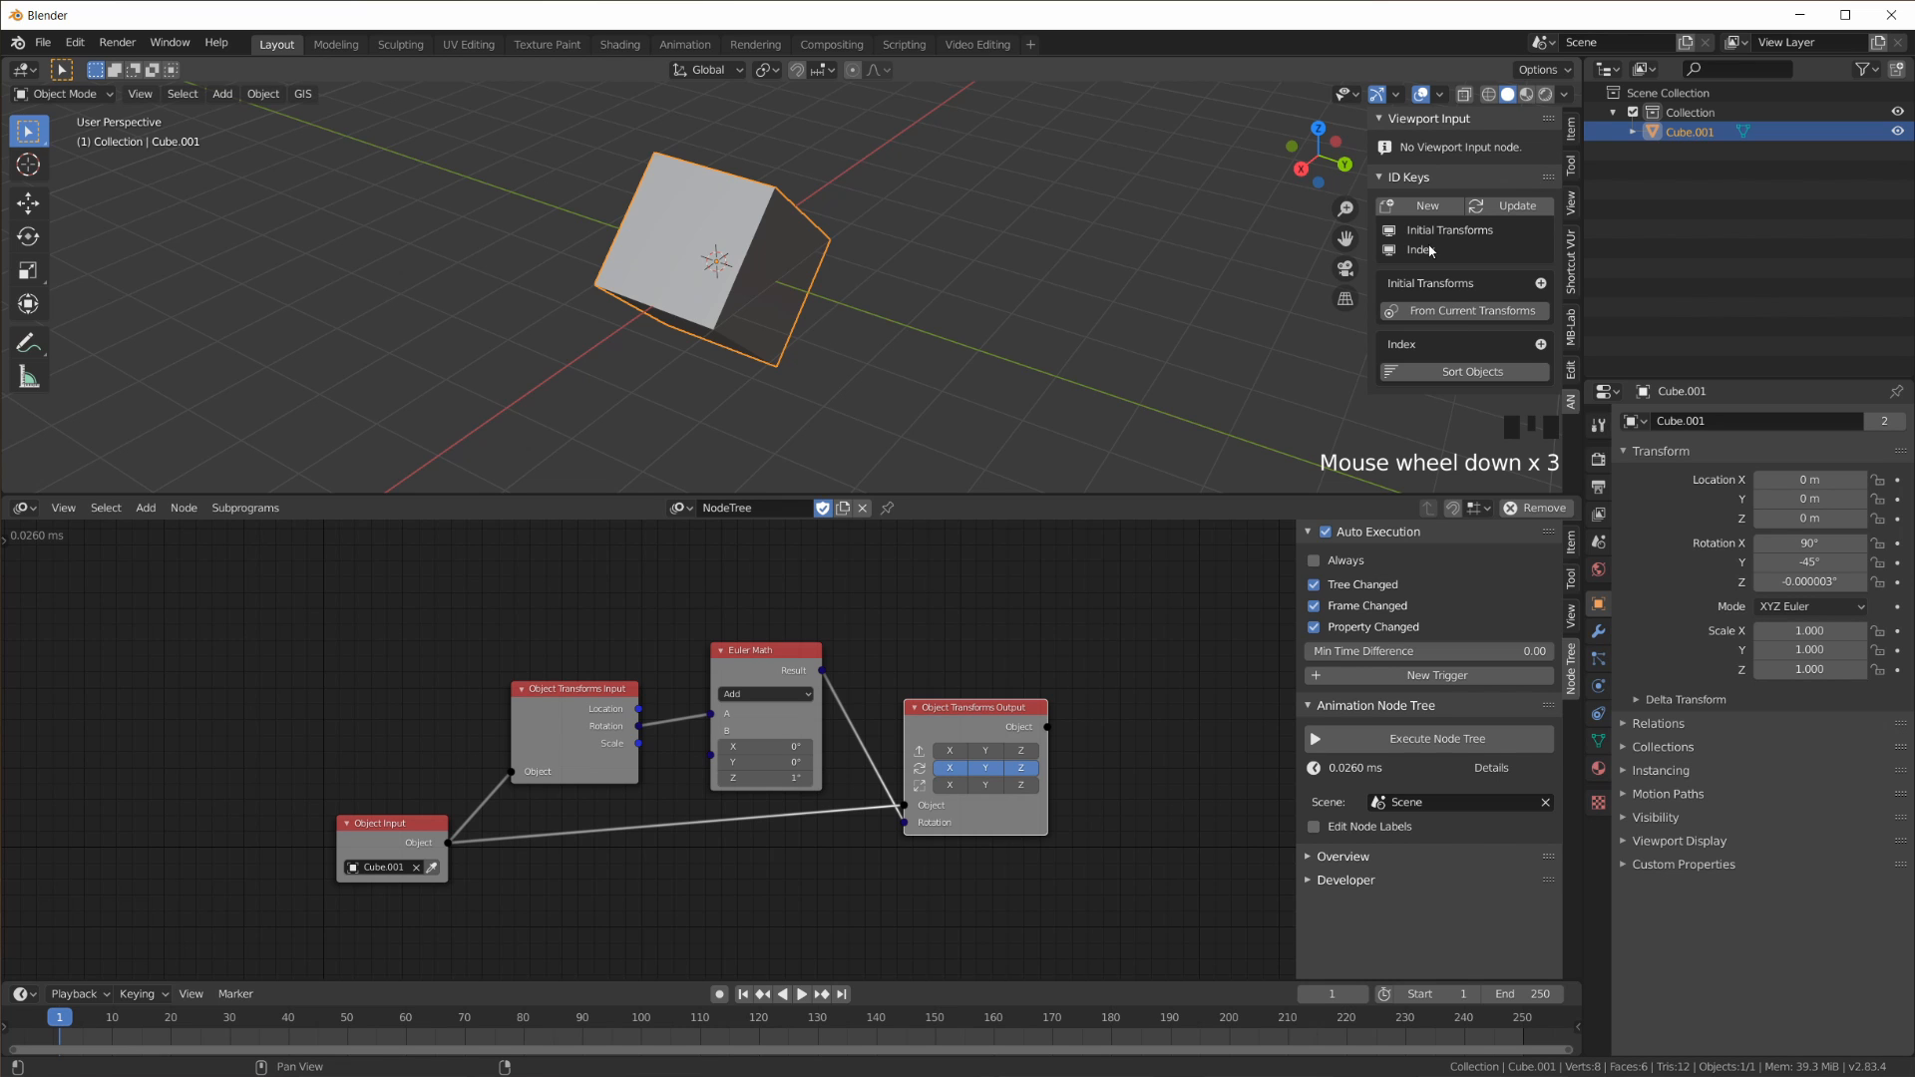
# Step: Freely rotate the cube to about 34.3° on X, -46.5° on Y and 28.6° on Z
pyautogui.moveTo(876, 364); pyautogui.dragTo(936, 265, button='middle')
pyautogui.press('r')
pyautogui.click(950, 417)
pyautogui.moveTo(949, 417); pyautogui.dragTo(1022, 409, button='middle')
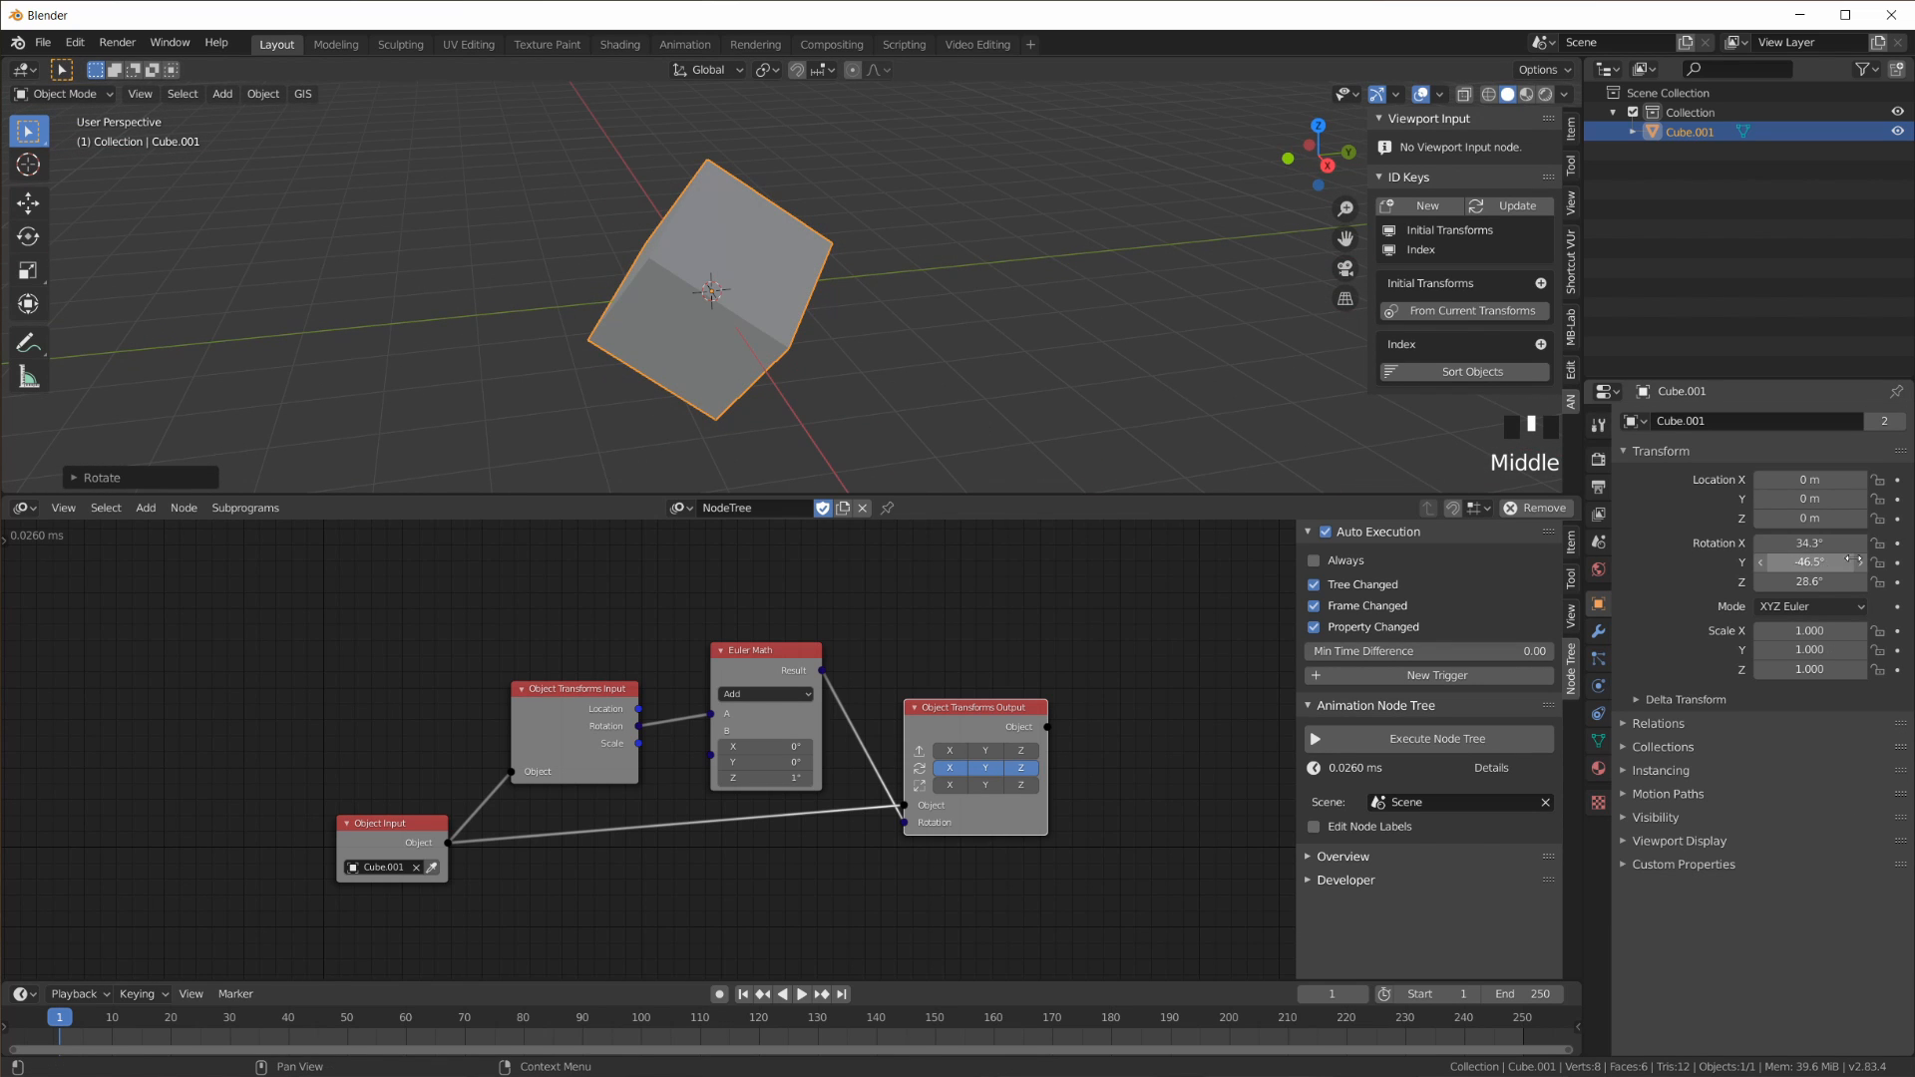
# Step: Set the cube's rotation to X 35°, Y 45°, Z 30° and store its current transforms in the Initial Transforms ID key
pyautogui.click(1820, 545)
pyautogui.write('35')
pyautogui.press('Tab')
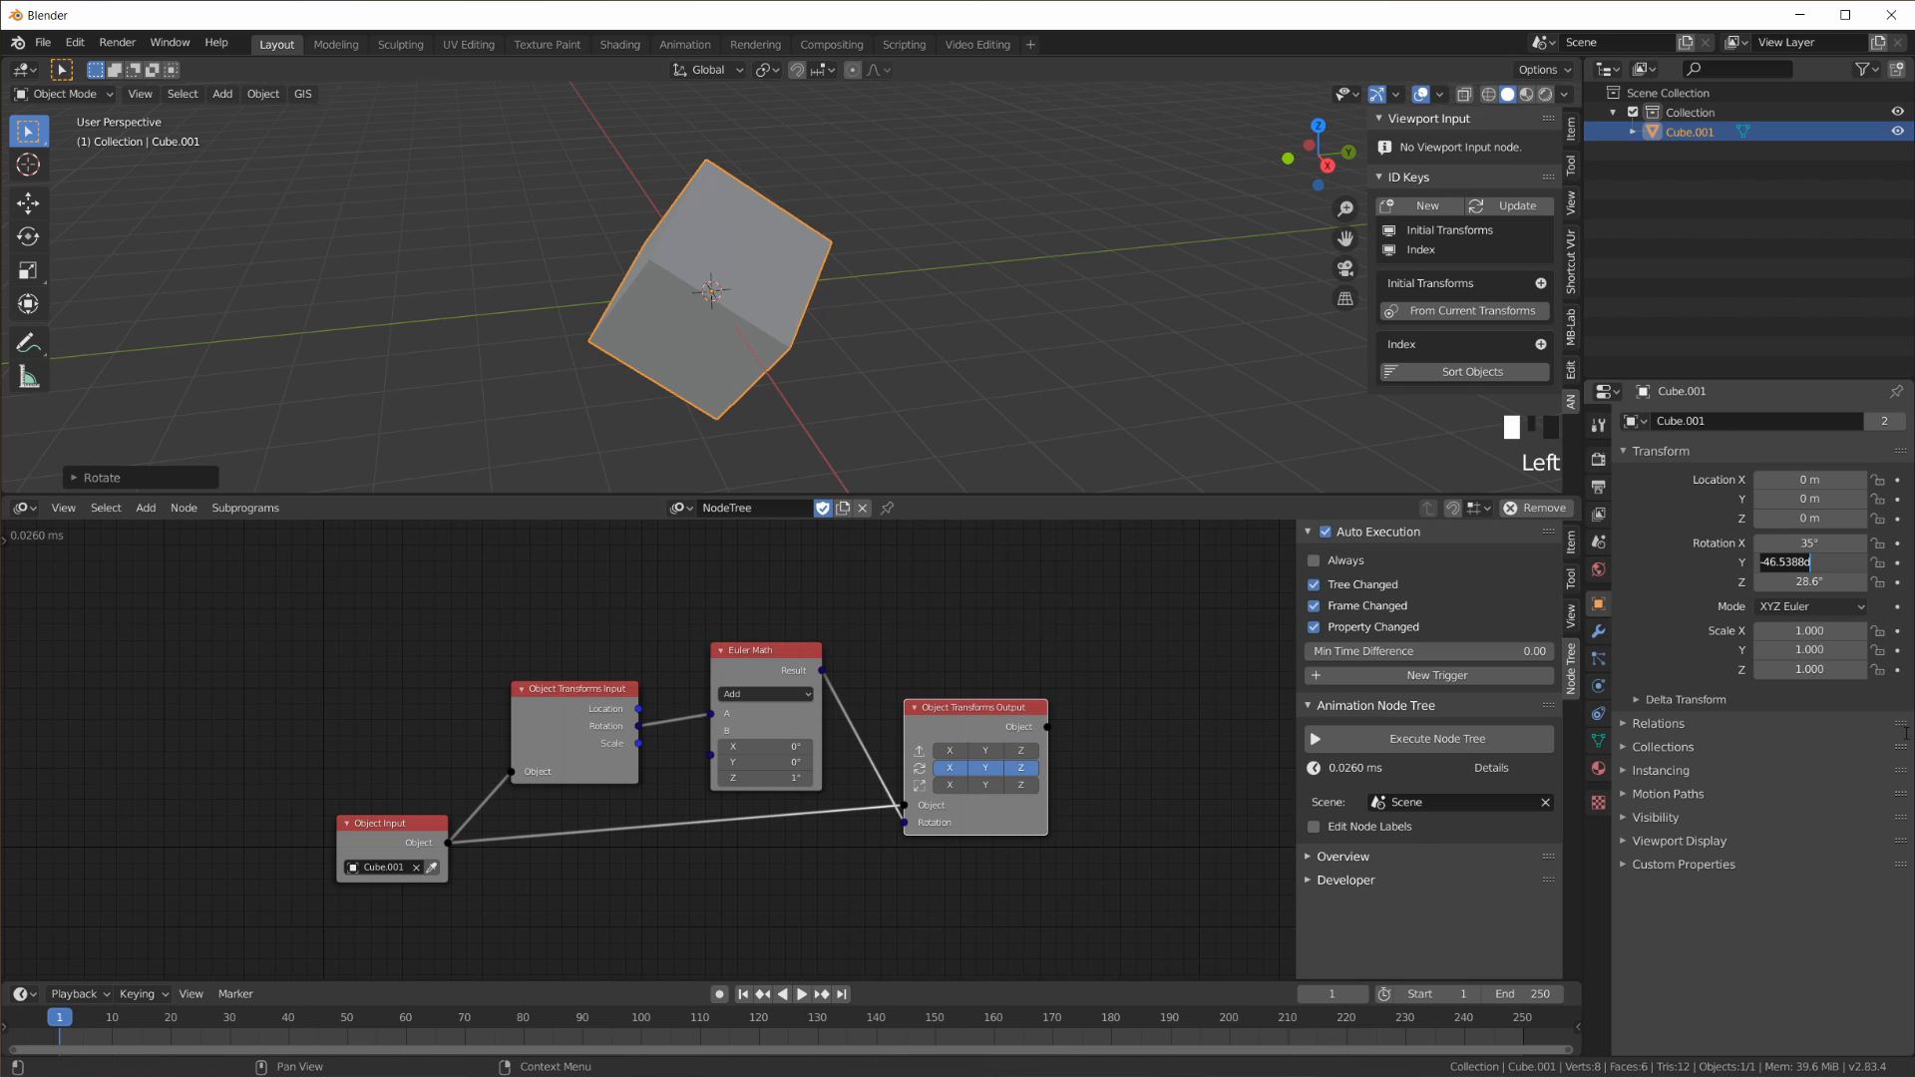
pyautogui.write('45')
pyautogui.press('Tab')
pyautogui.write('30')
pyautogui.press('Return')
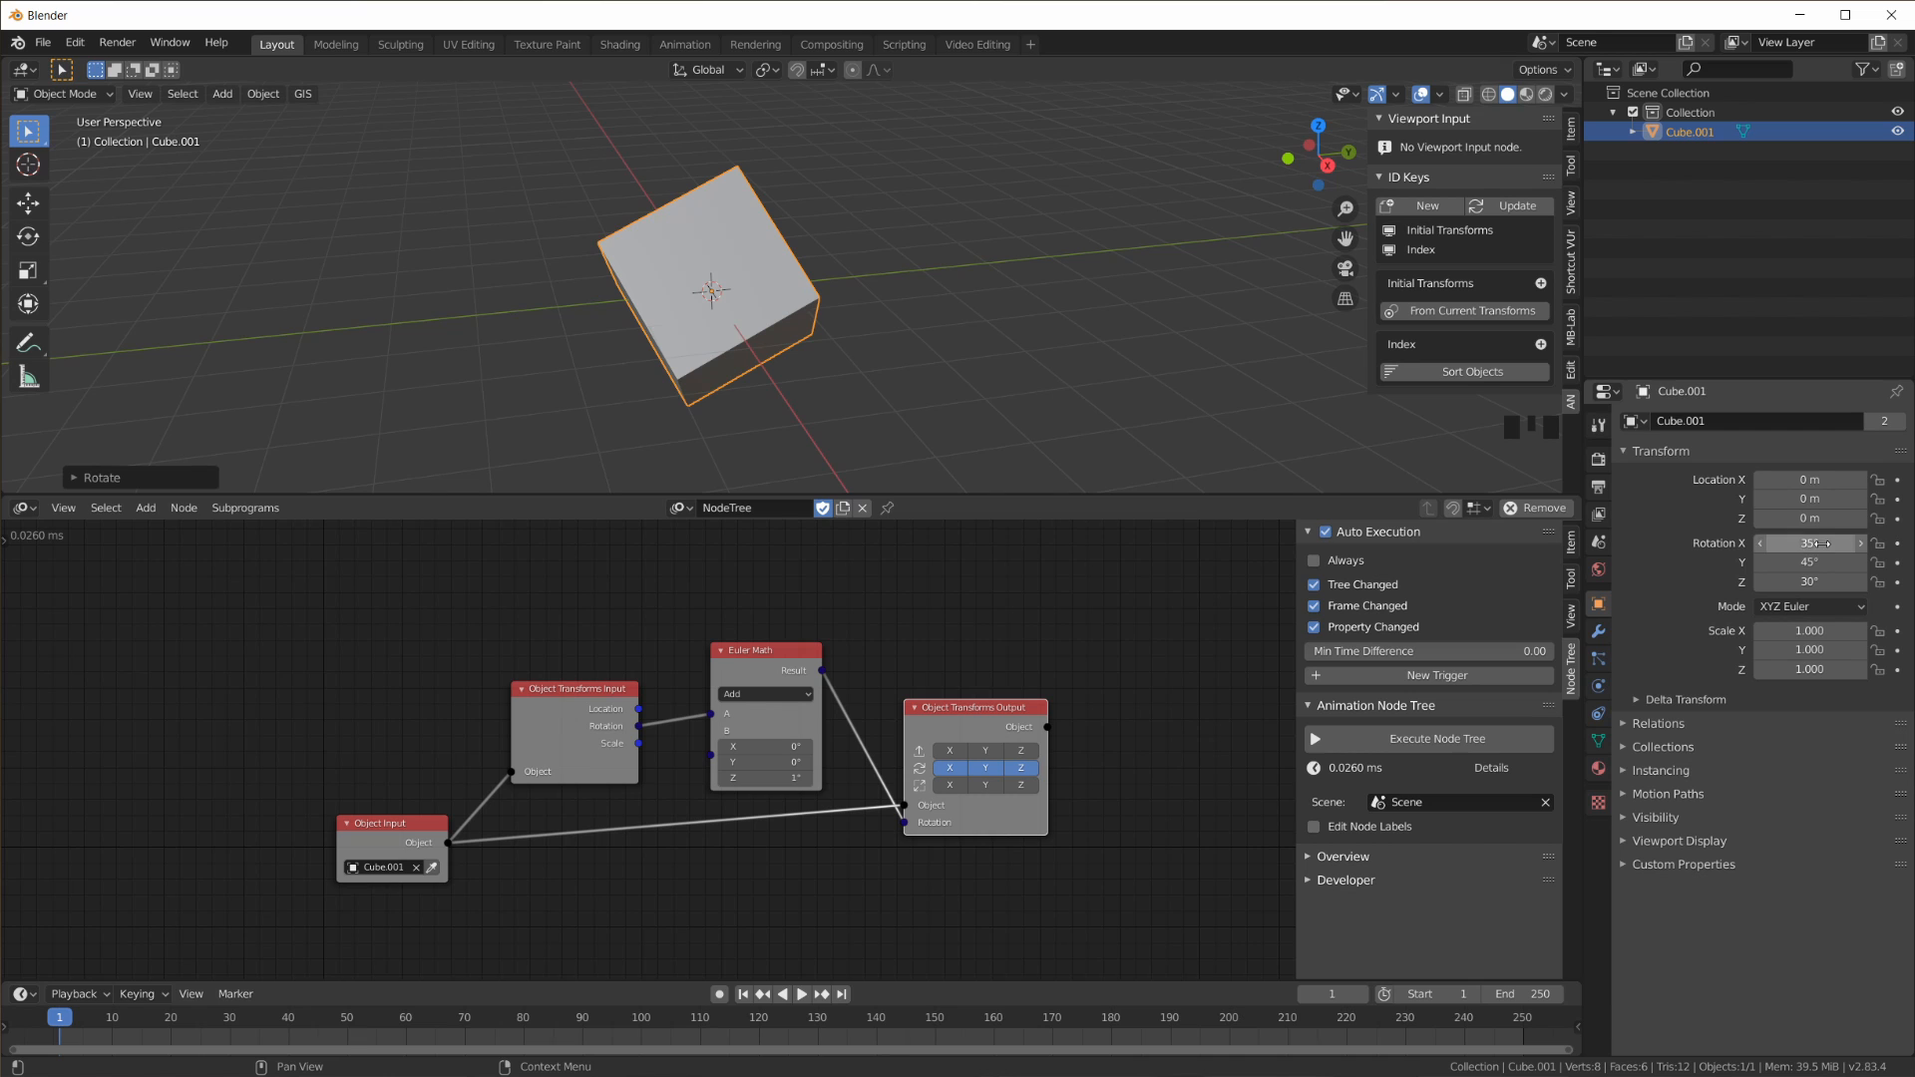
pyautogui.moveTo(1104, 368); pyautogui.dragTo(1025, 379, button='middle')
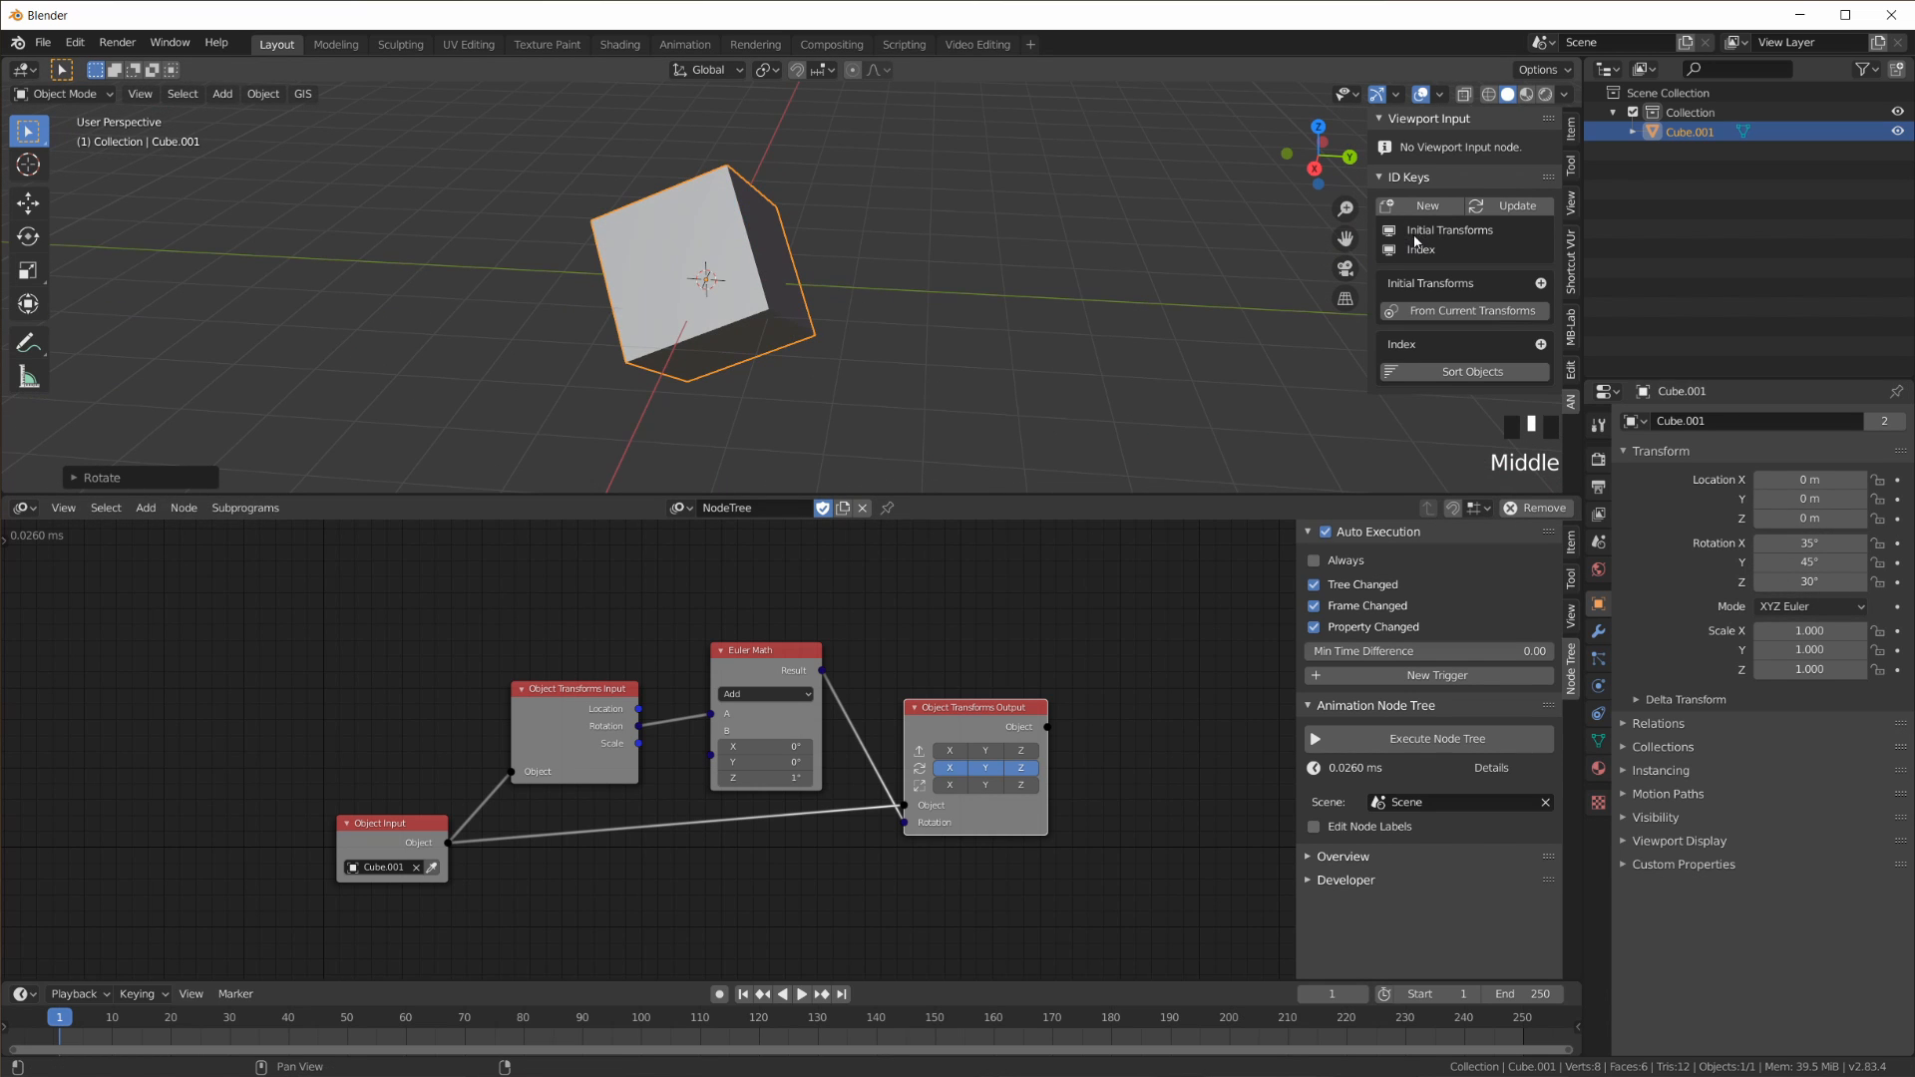
pyautogui.click(1433, 312)
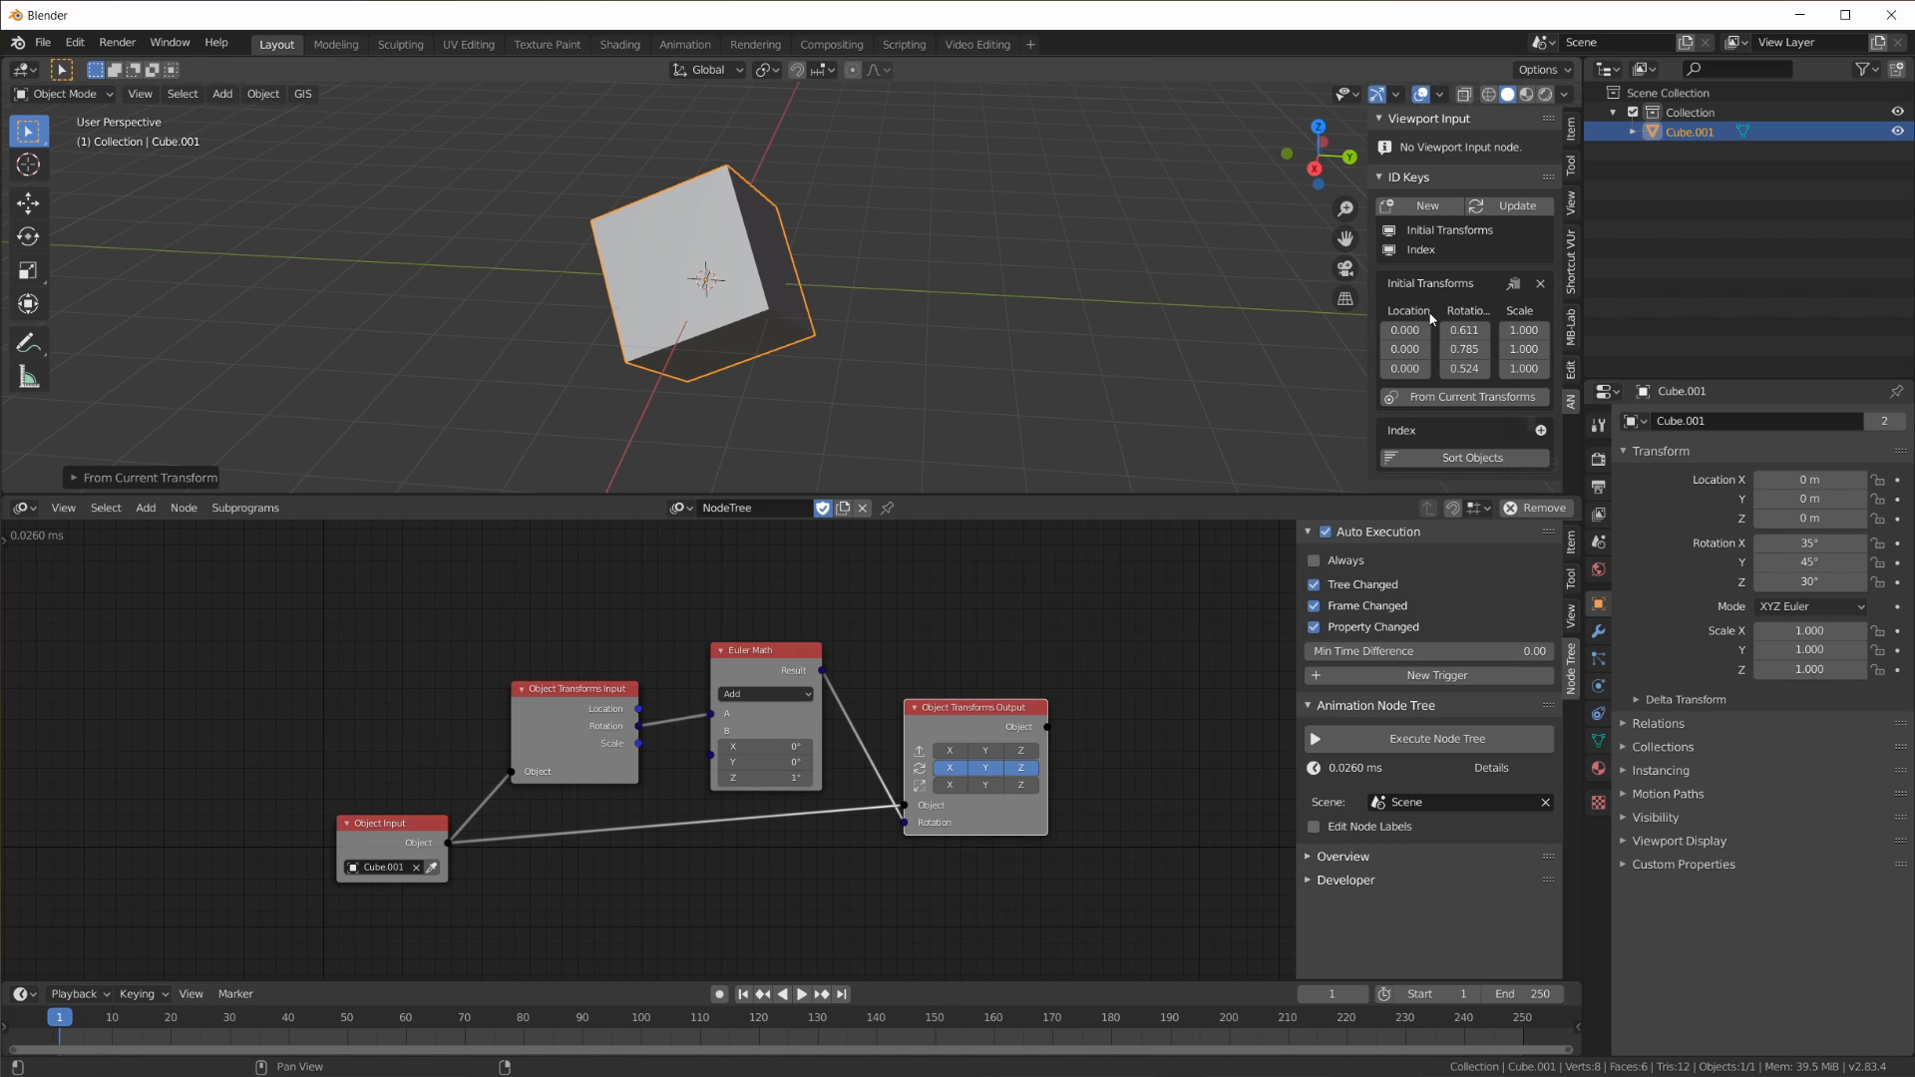
# Step: Play the animation while setting Euler Math's B input to 2° on Y and 0.2° on X, and stop at frame 135
pyautogui.press('space')
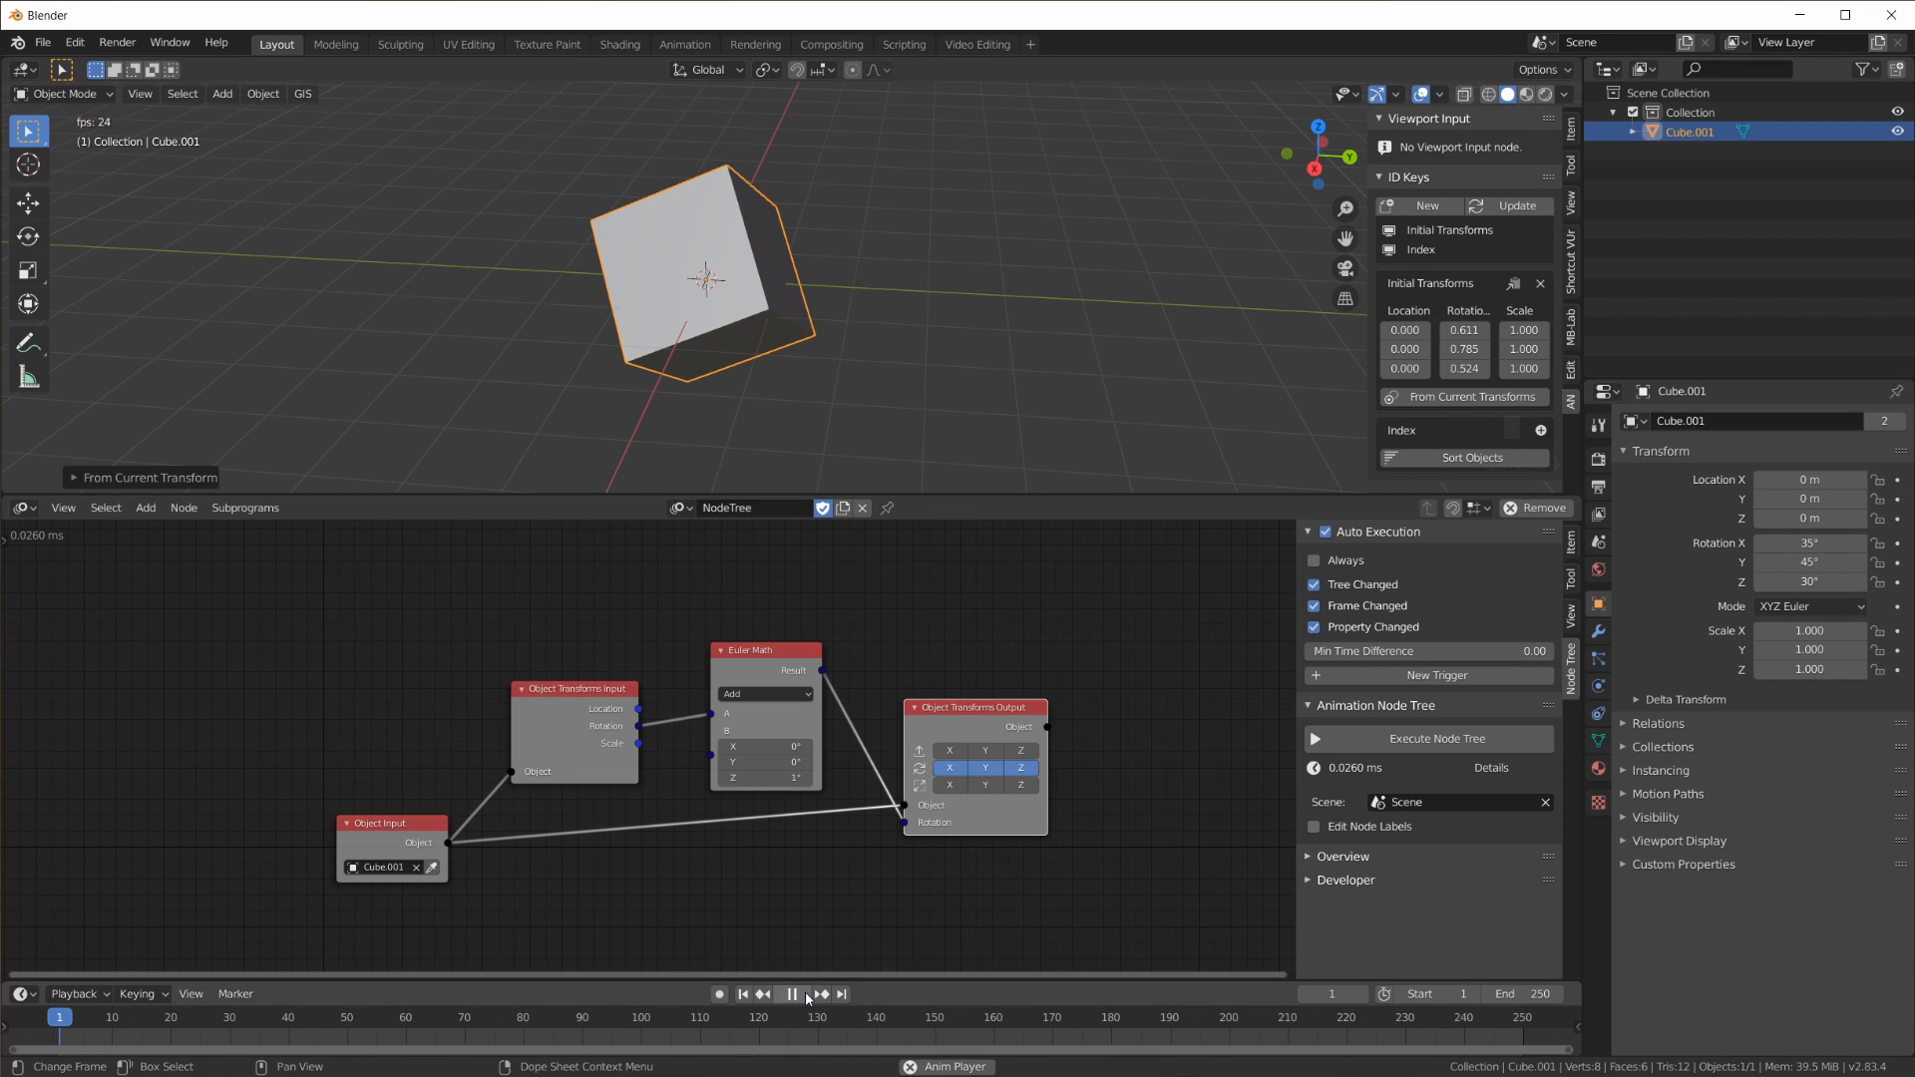
pyautogui.moveTo(1046, 617); pyautogui.dragTo(1024, 579, button='middle')
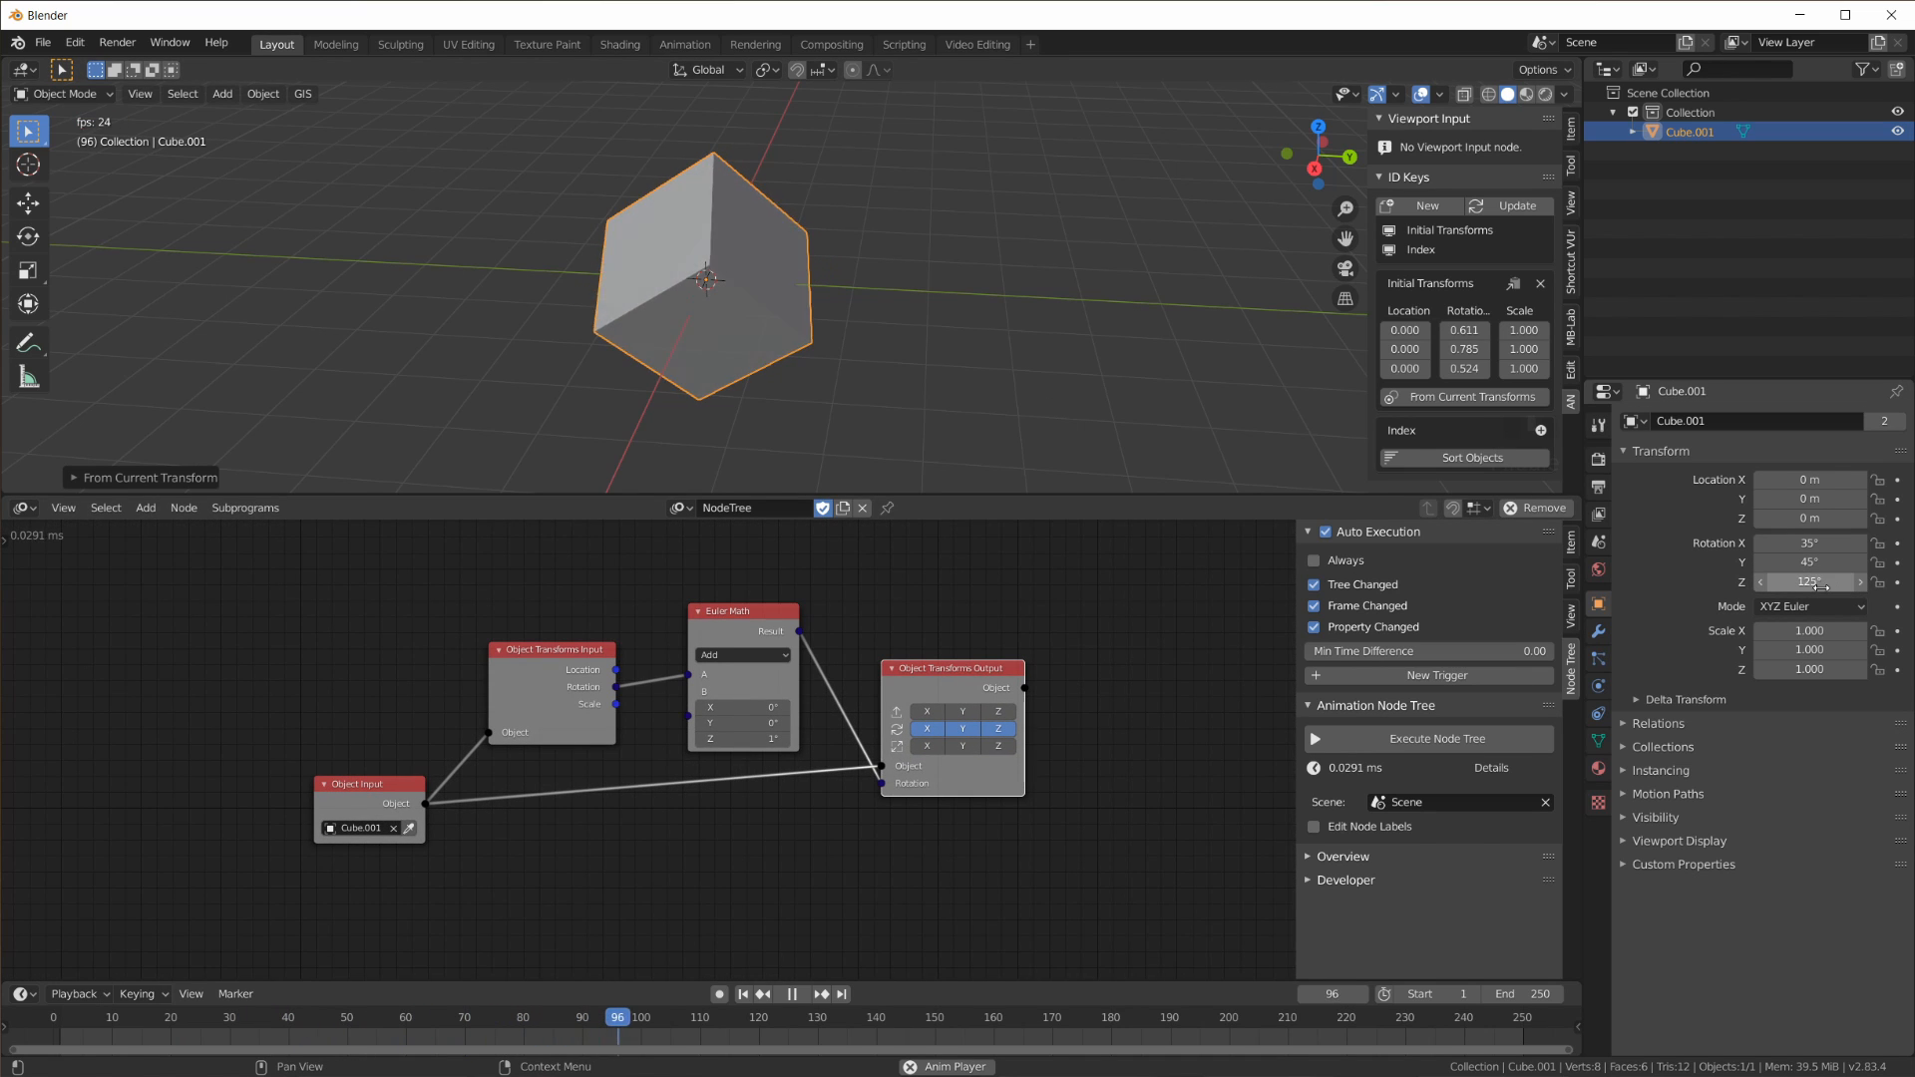
pyautogui.doubleClick(743, 722)
pyautogui.write('2')
pyautogui.press('Return')
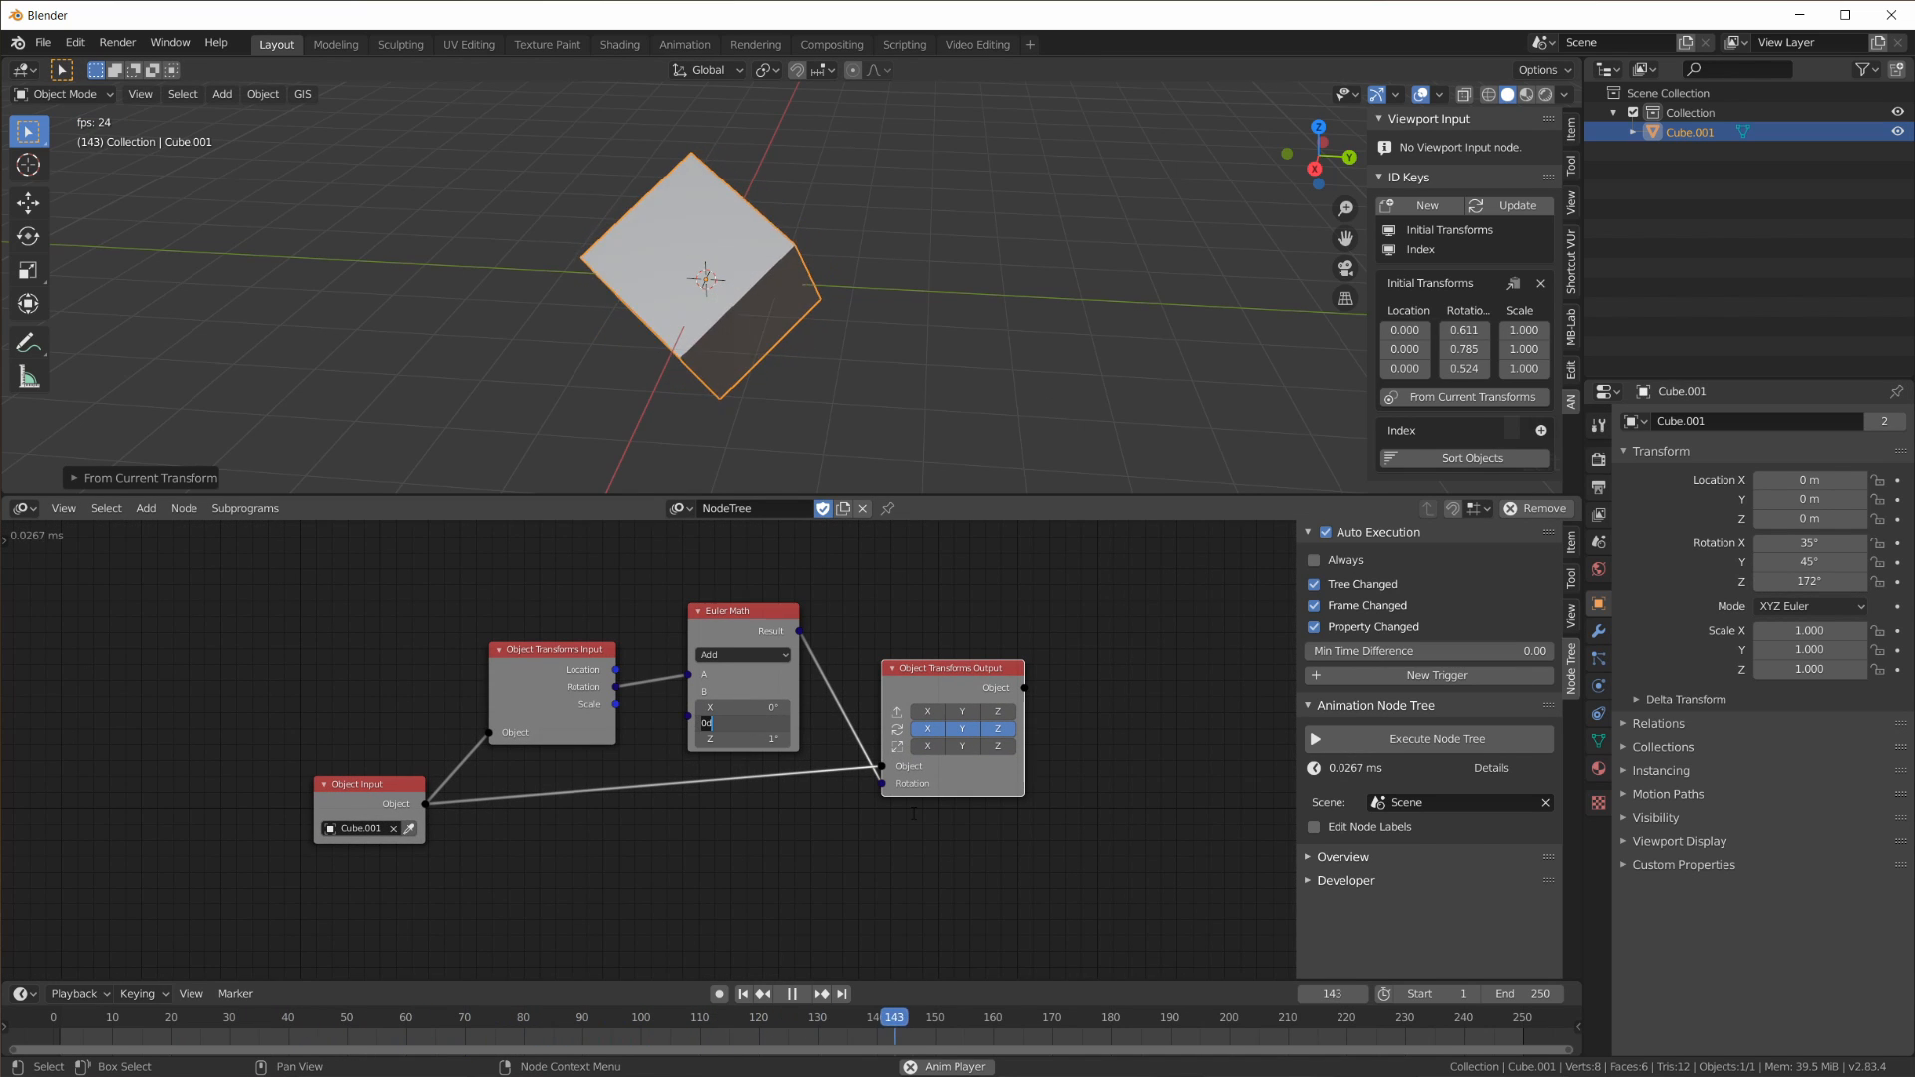
pyautogui.doubleClick(757, 705)
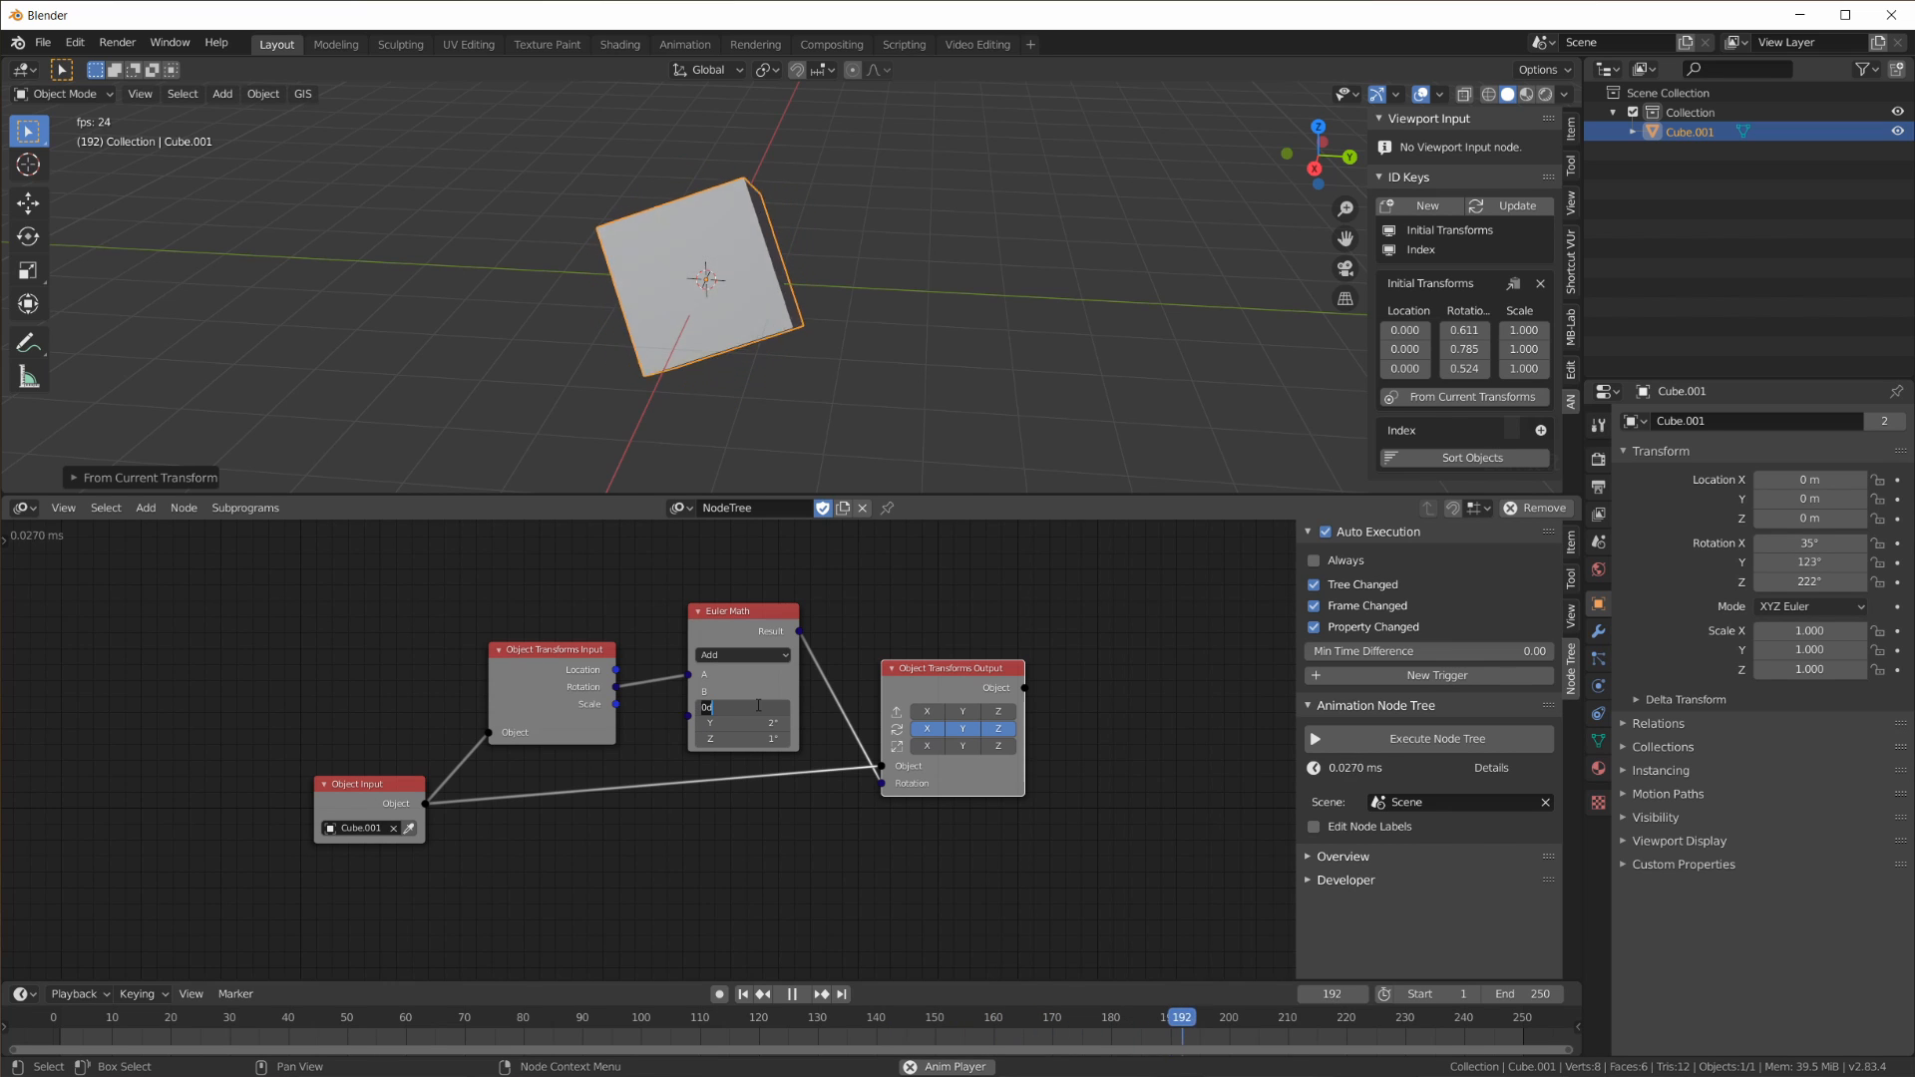
pyautogui.write('0.2')
pyautogui.press('Return')
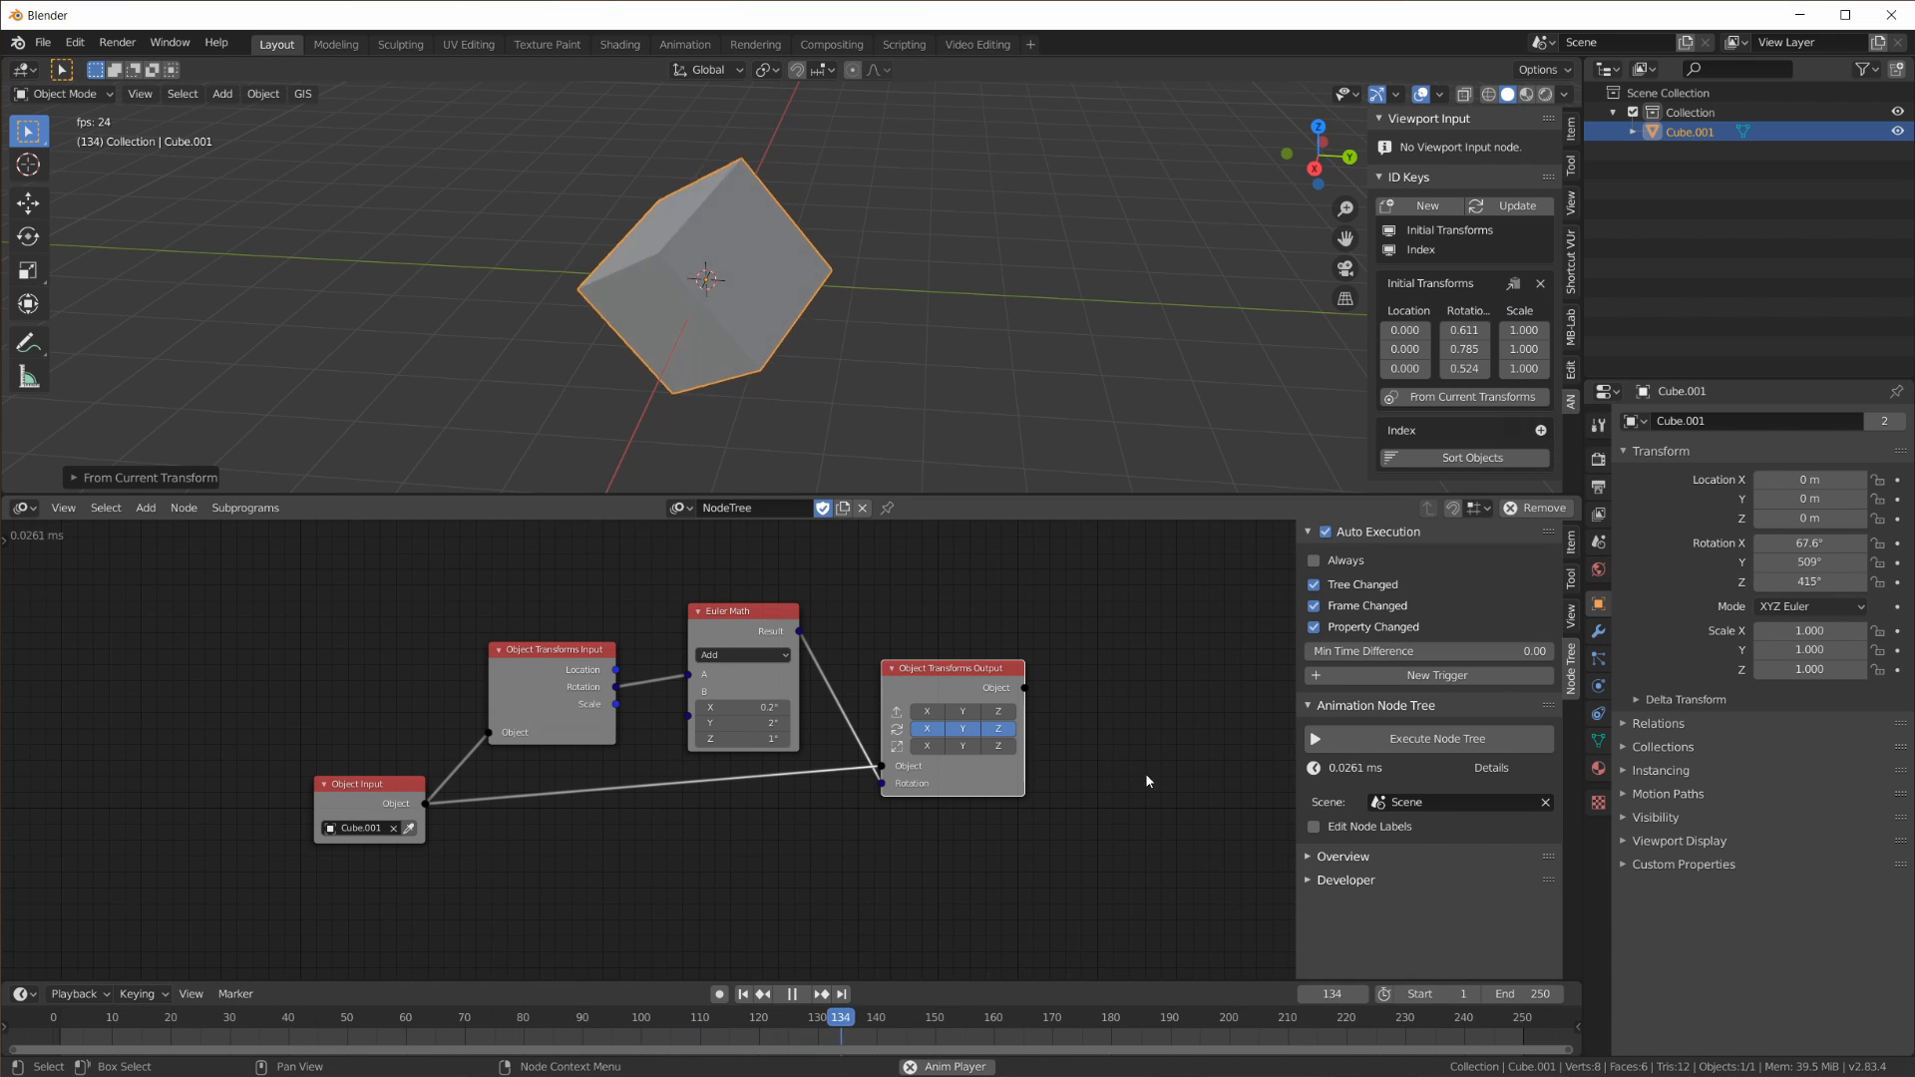
pyautogui.press('space')
# Step: Add an Object ID Key node above the Euler Math node and link Object Input's Object output to its Object socket
pyautogui.moveTo(1050, 711); pyautogui.dragTo(1031, 850, button='middle')
pyautogui.hotkey('shift', 'a')
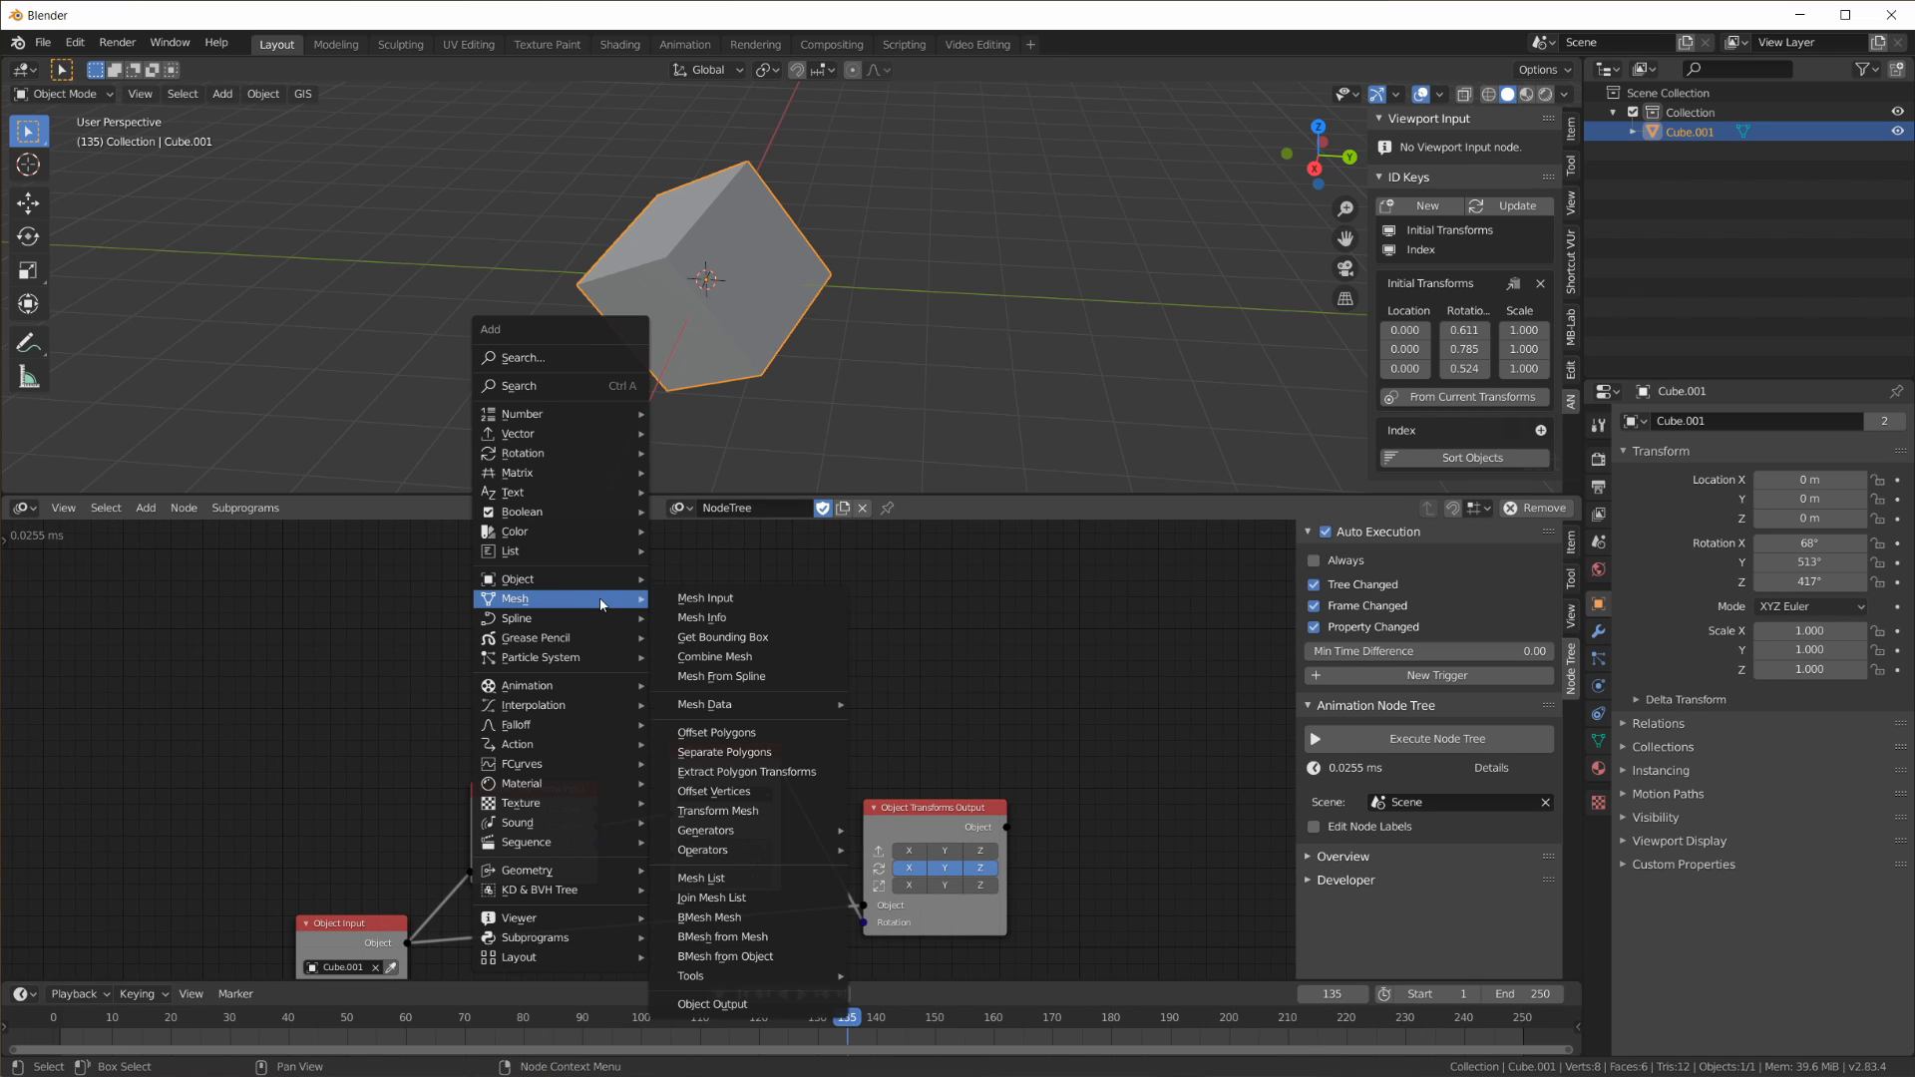
pyautogui.moveTo(587, 580)
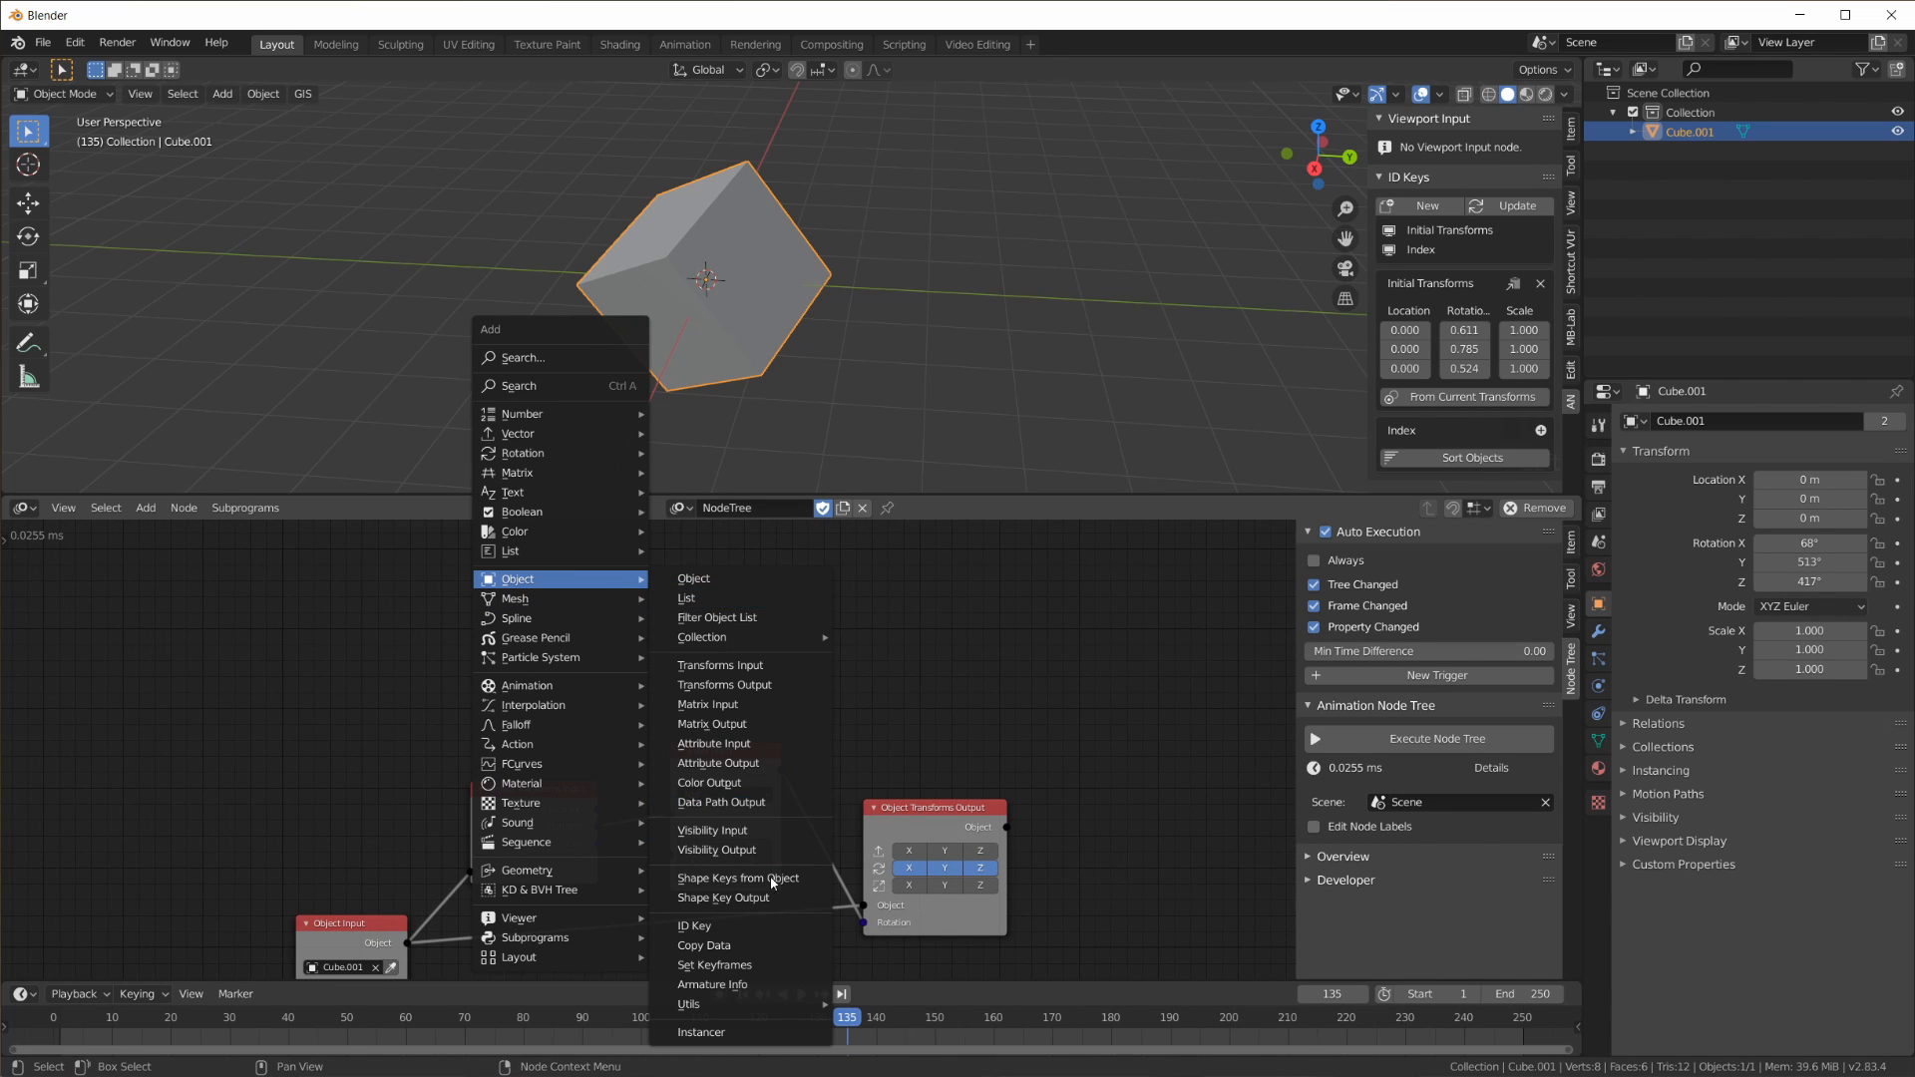
pyautogui.click(728, 931)
pyautogui.click(644, 673)
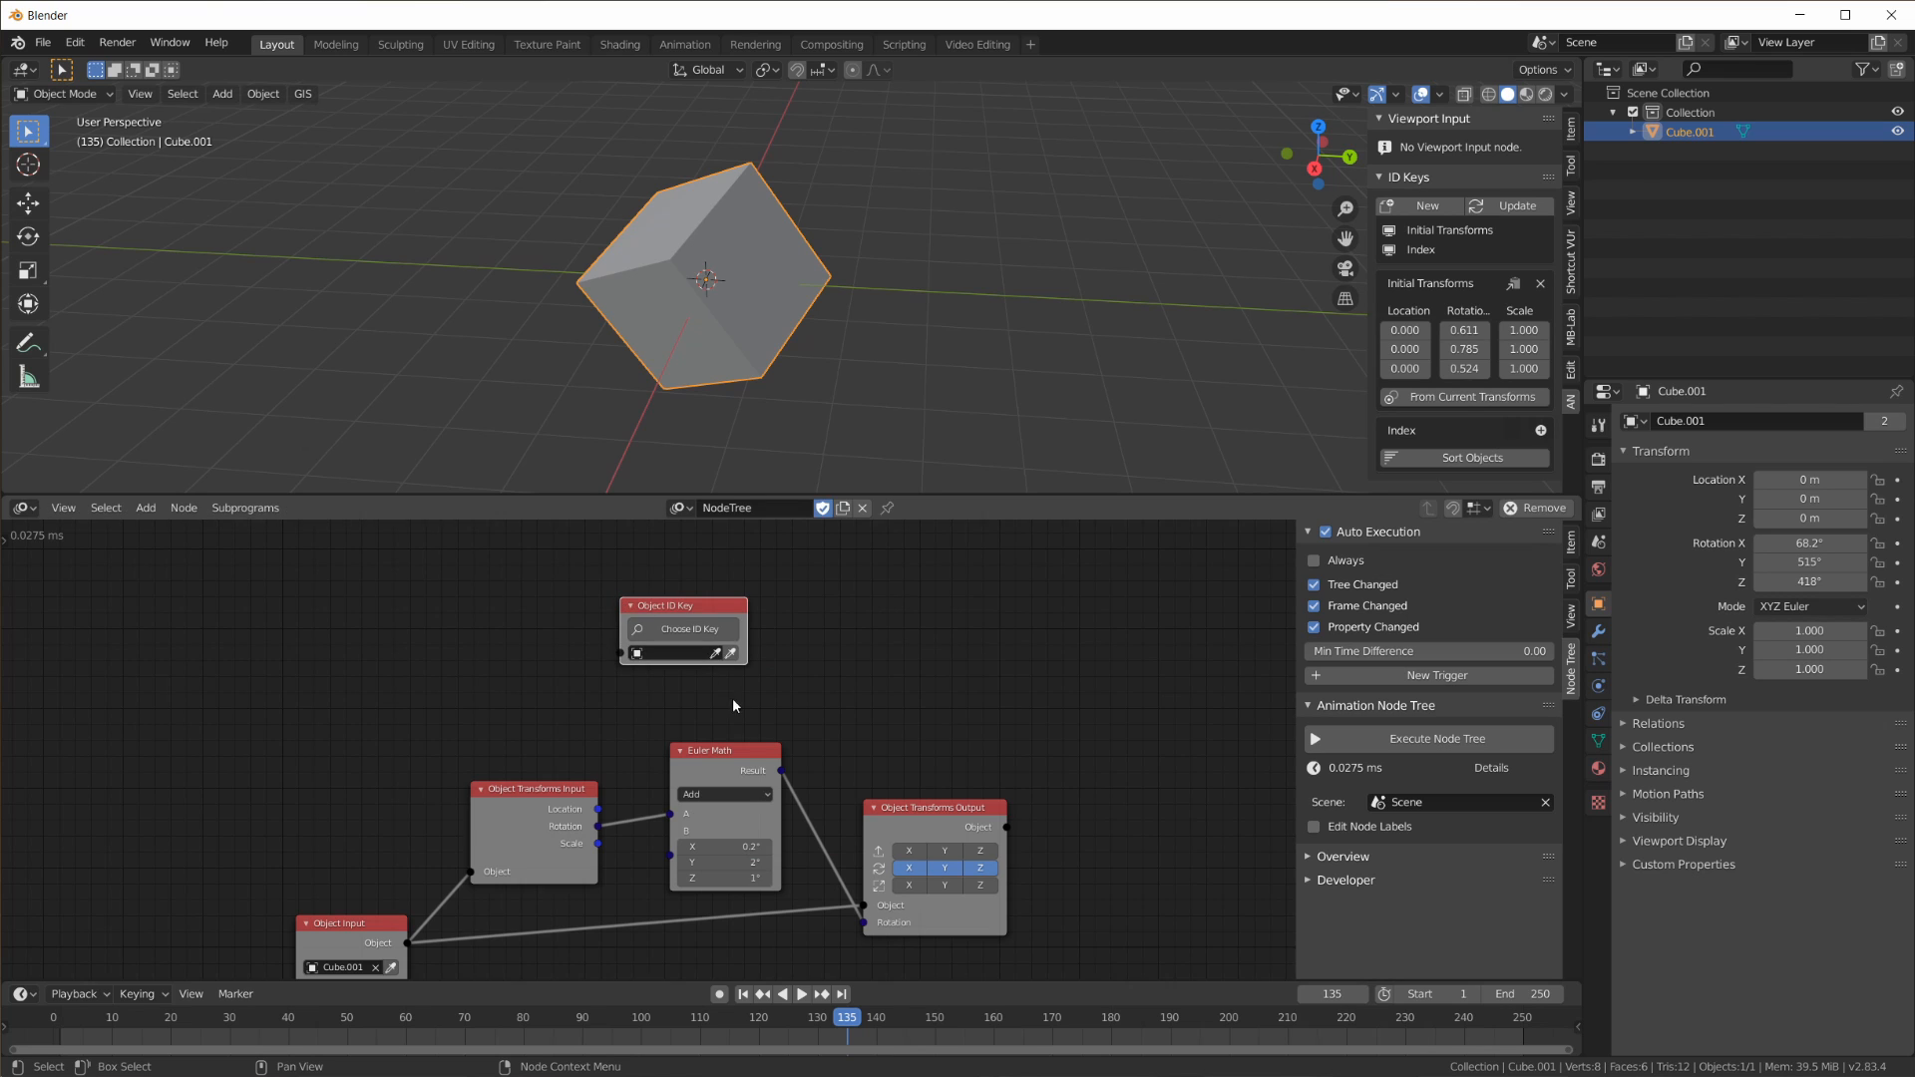
pyautogui.moveTo(366, 926); pyautogui.dragTo(621, 653)
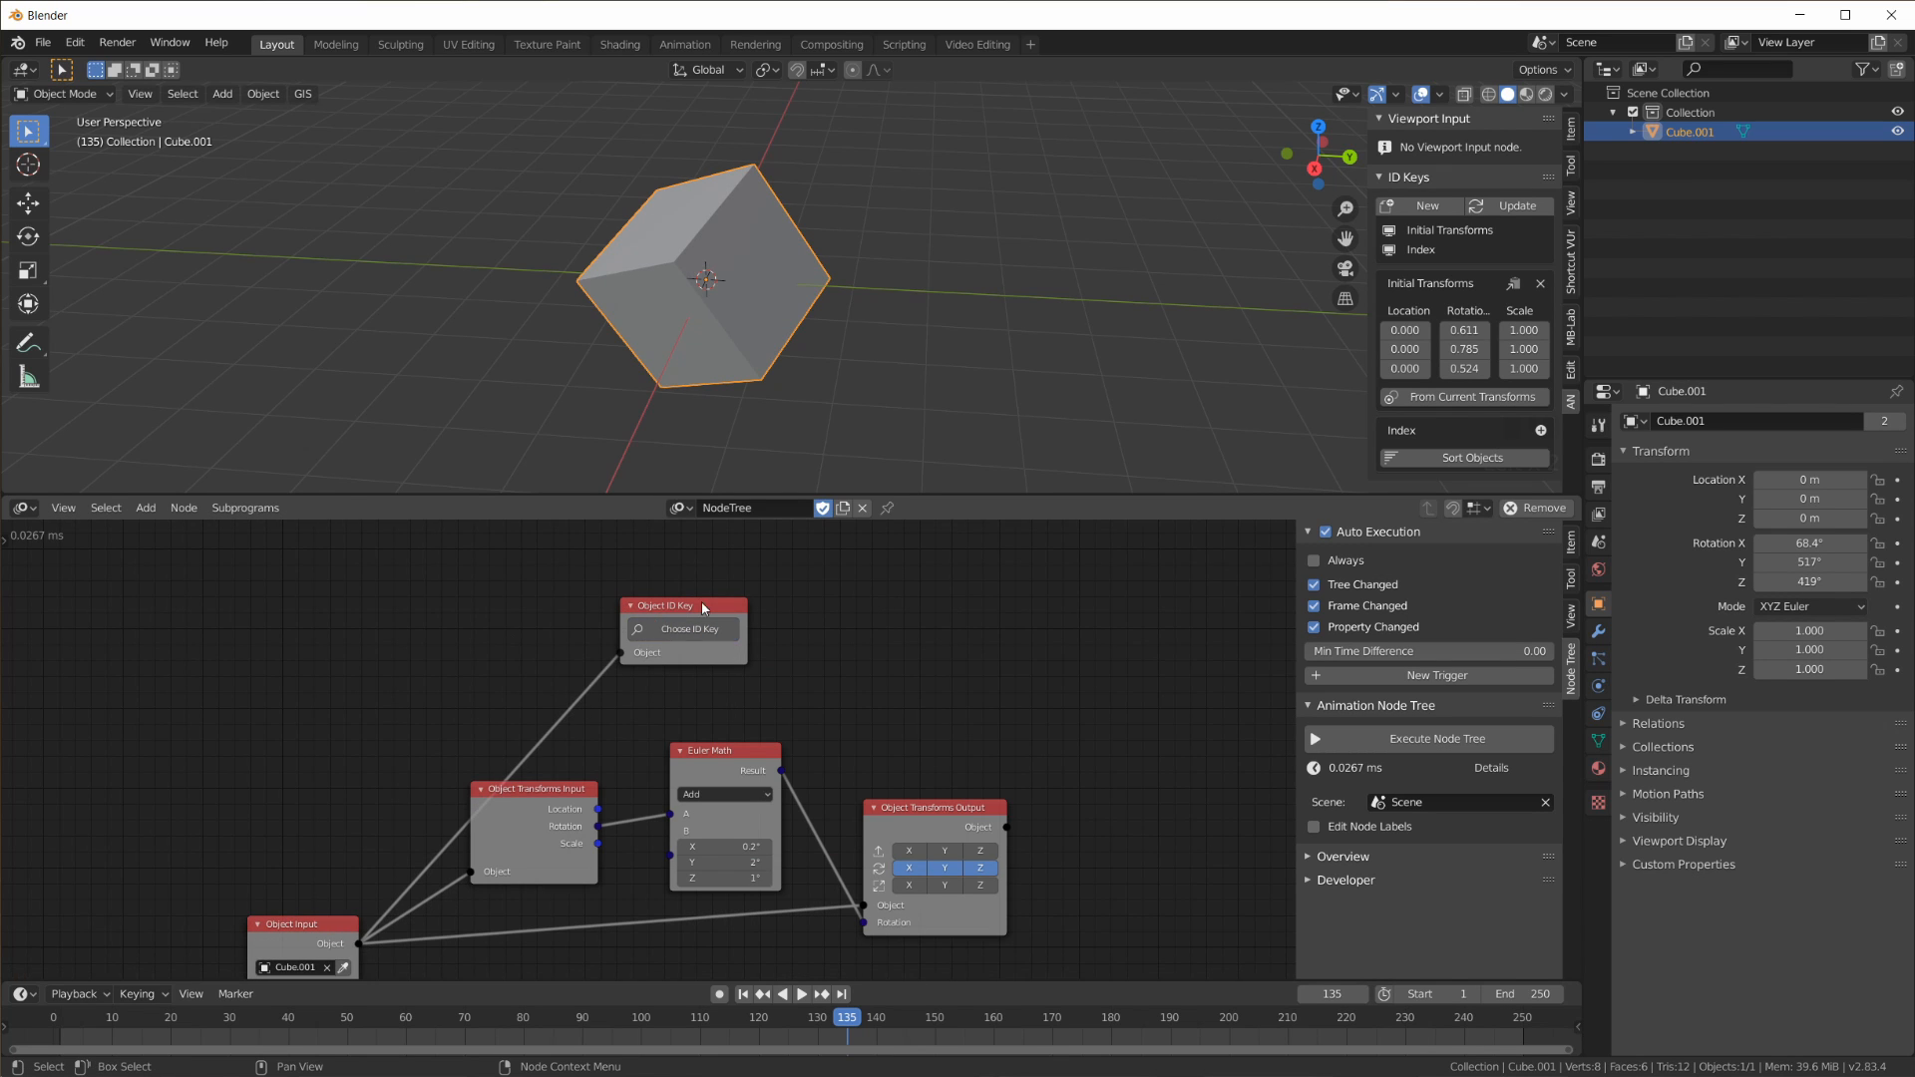
# Step: Place the Object ID Key node above the Object Transforms Input node and set it to read the Initial Transforms key
pyautogui.moveTo(702, 603); pyautogui.dragTo(553, 621)
pyautogui.click(545, 650)
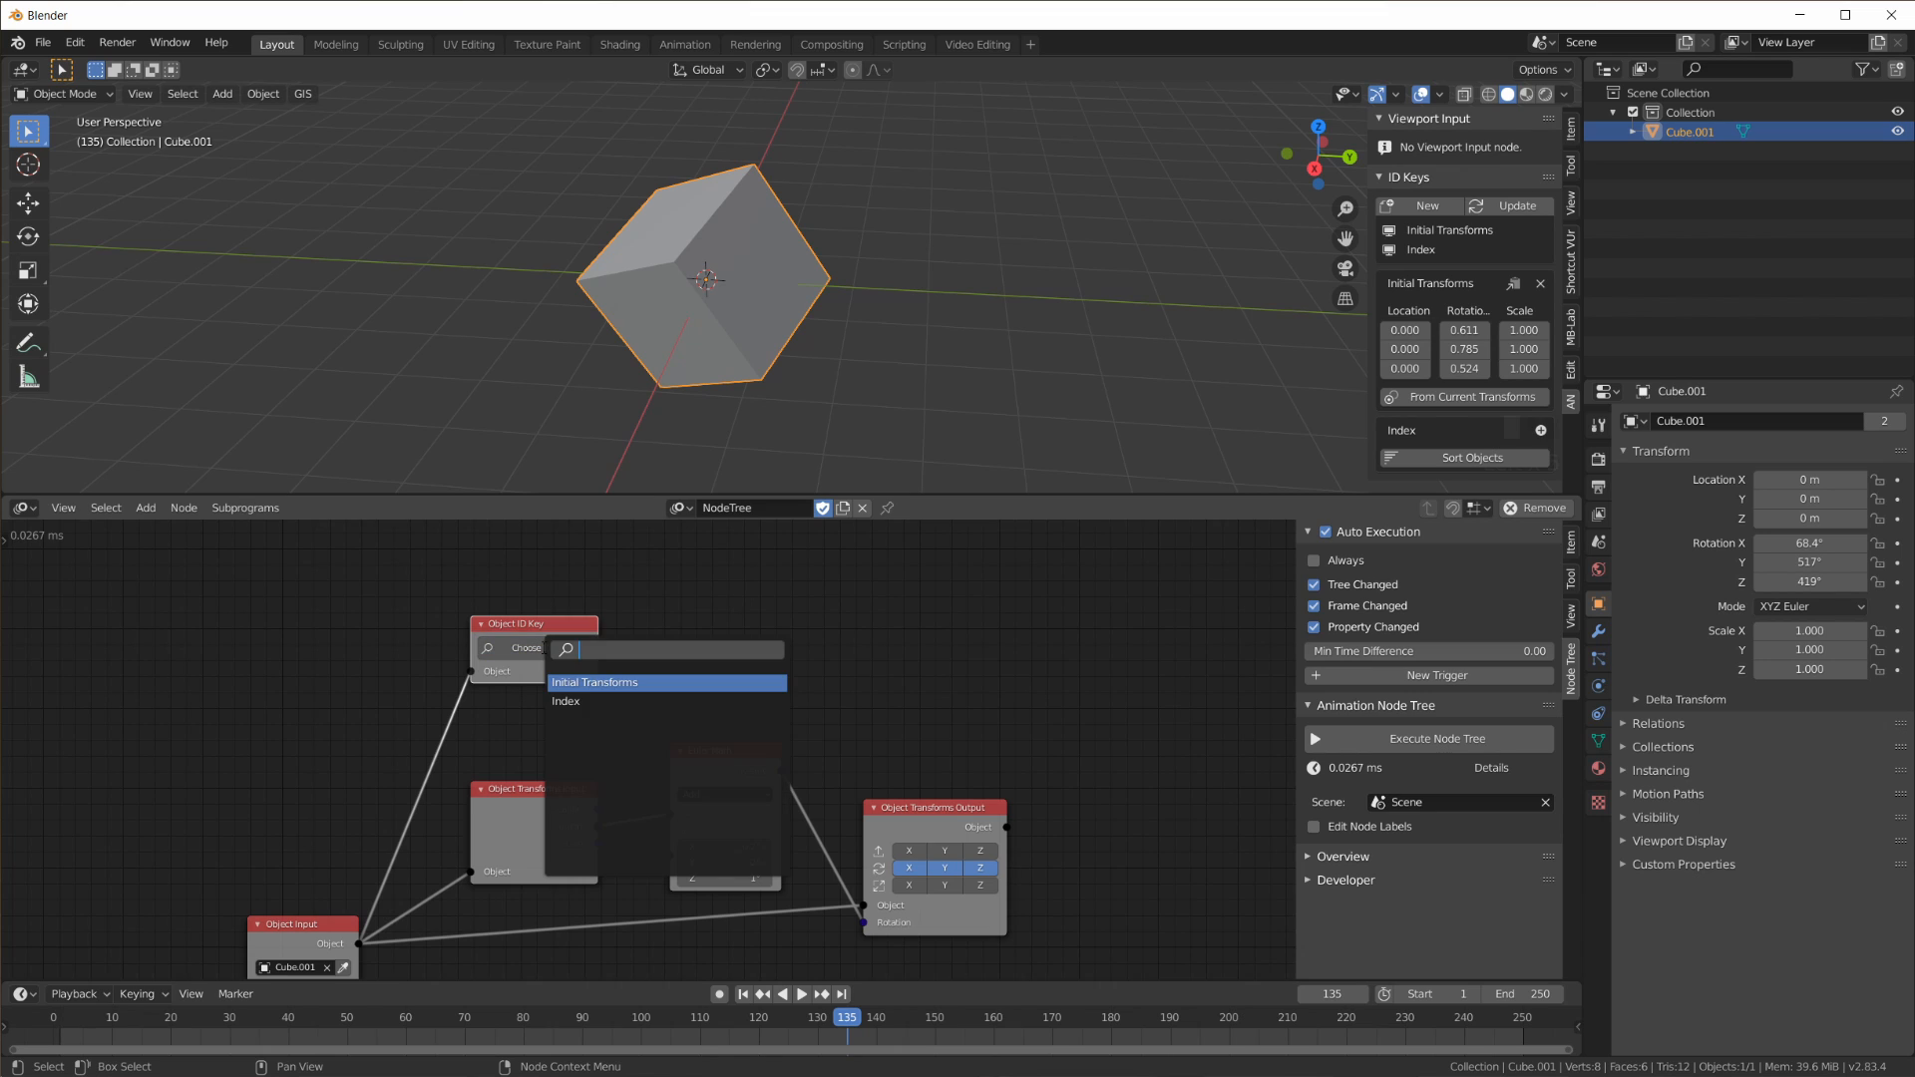
pyautogui.click(596, 684)
pyautogui.moveTo(559, 627); pyautogui.dragTo(604, 613)
# Step: Add a Viewer node beside the Object ID Key node and feed it the key's Rotation output
pyautogui.hotkey('shift', 'a')
pyautogui.moveTo(770, 947)
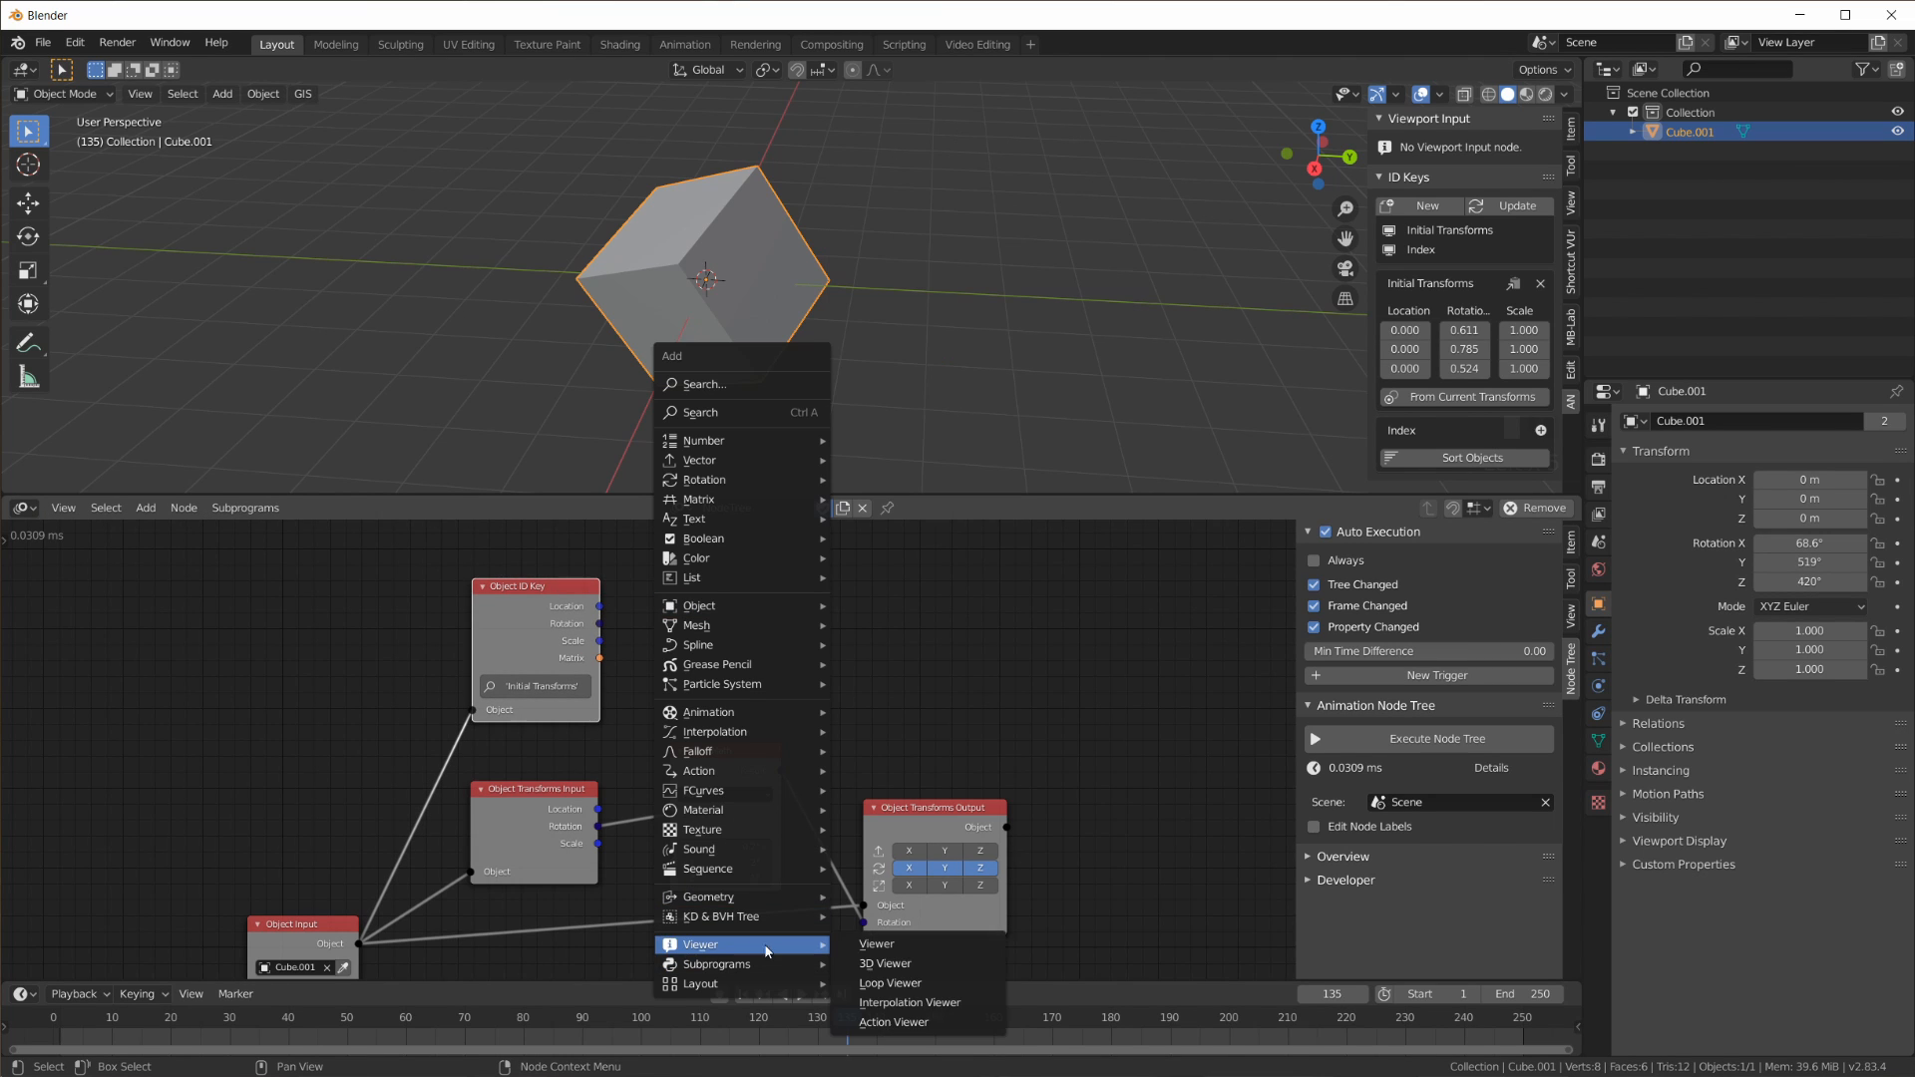
pyautogui.click(913, 945)
pyautogui.click(599, 636)
pyautogui.moveTo(600, 626); pyautogui.dragTo(688, 641)
pyautogui.moveTo(798, 620); pyautogui.dragTo(824, 631)
pyautogui.scroll(7, 1018, 642)
pyautogui.moveTo(1020, 647); pyautogui.dragTo(878, 727, button='middle')
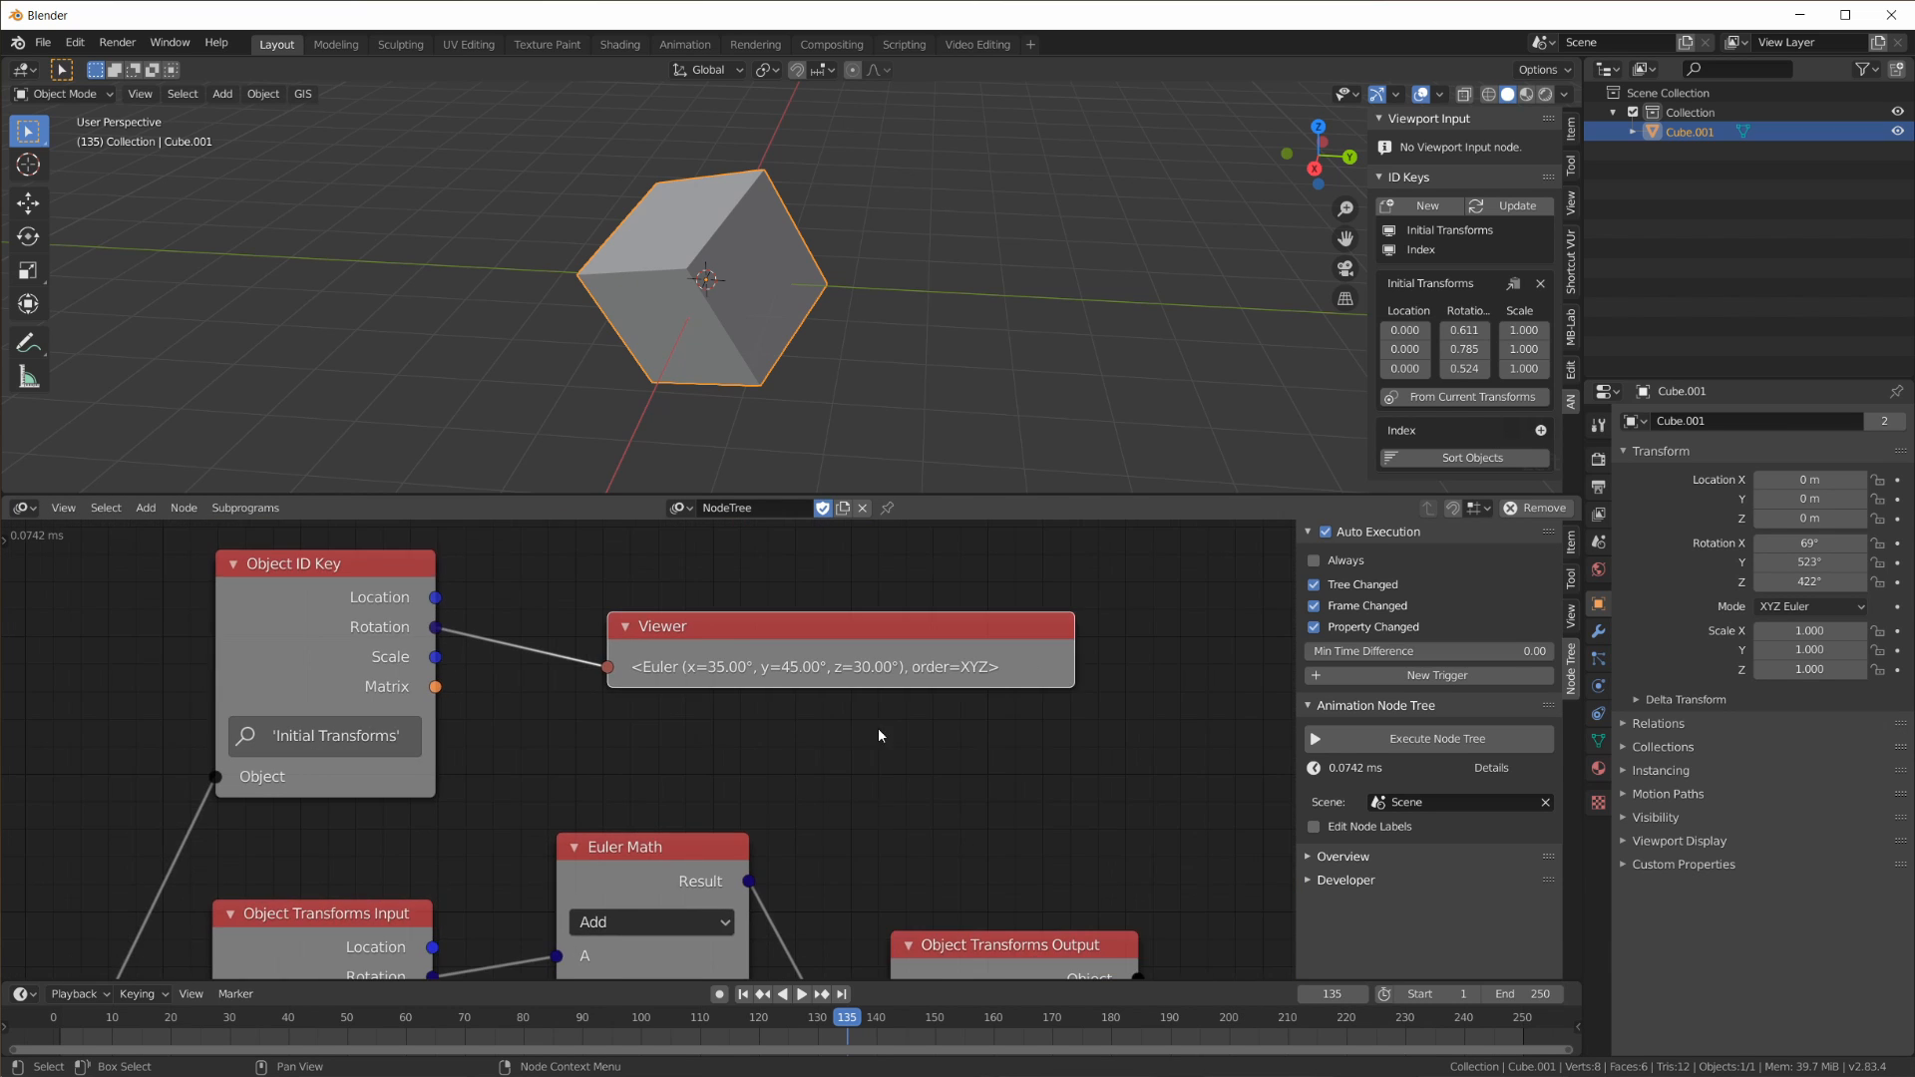
# Step: Compare the stored rotation in the Viewer node with the cube's current rotation and review the whole node tree
pyautogui.scroll(2, 731, 666)
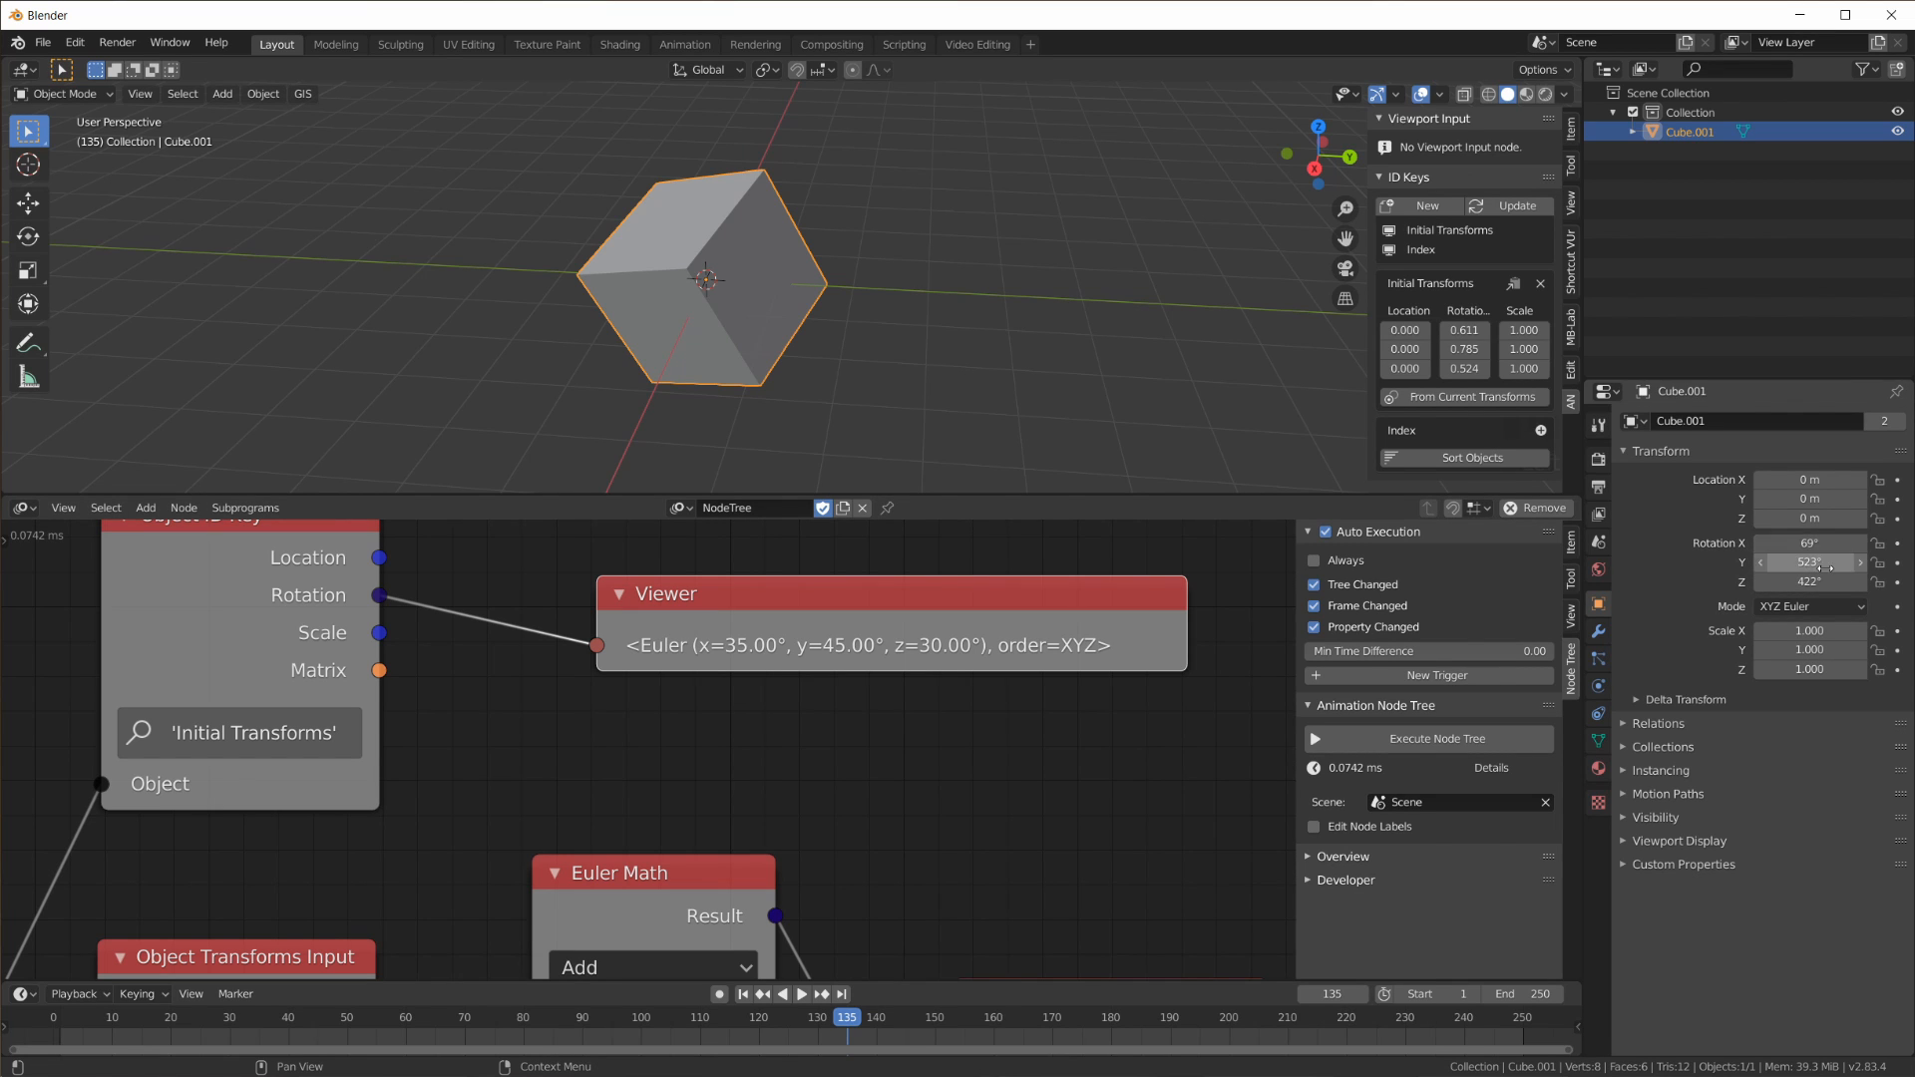
pyautogui.scroll(-1, 824, 746)
pyautogui.scroll(-2, 824, 747)
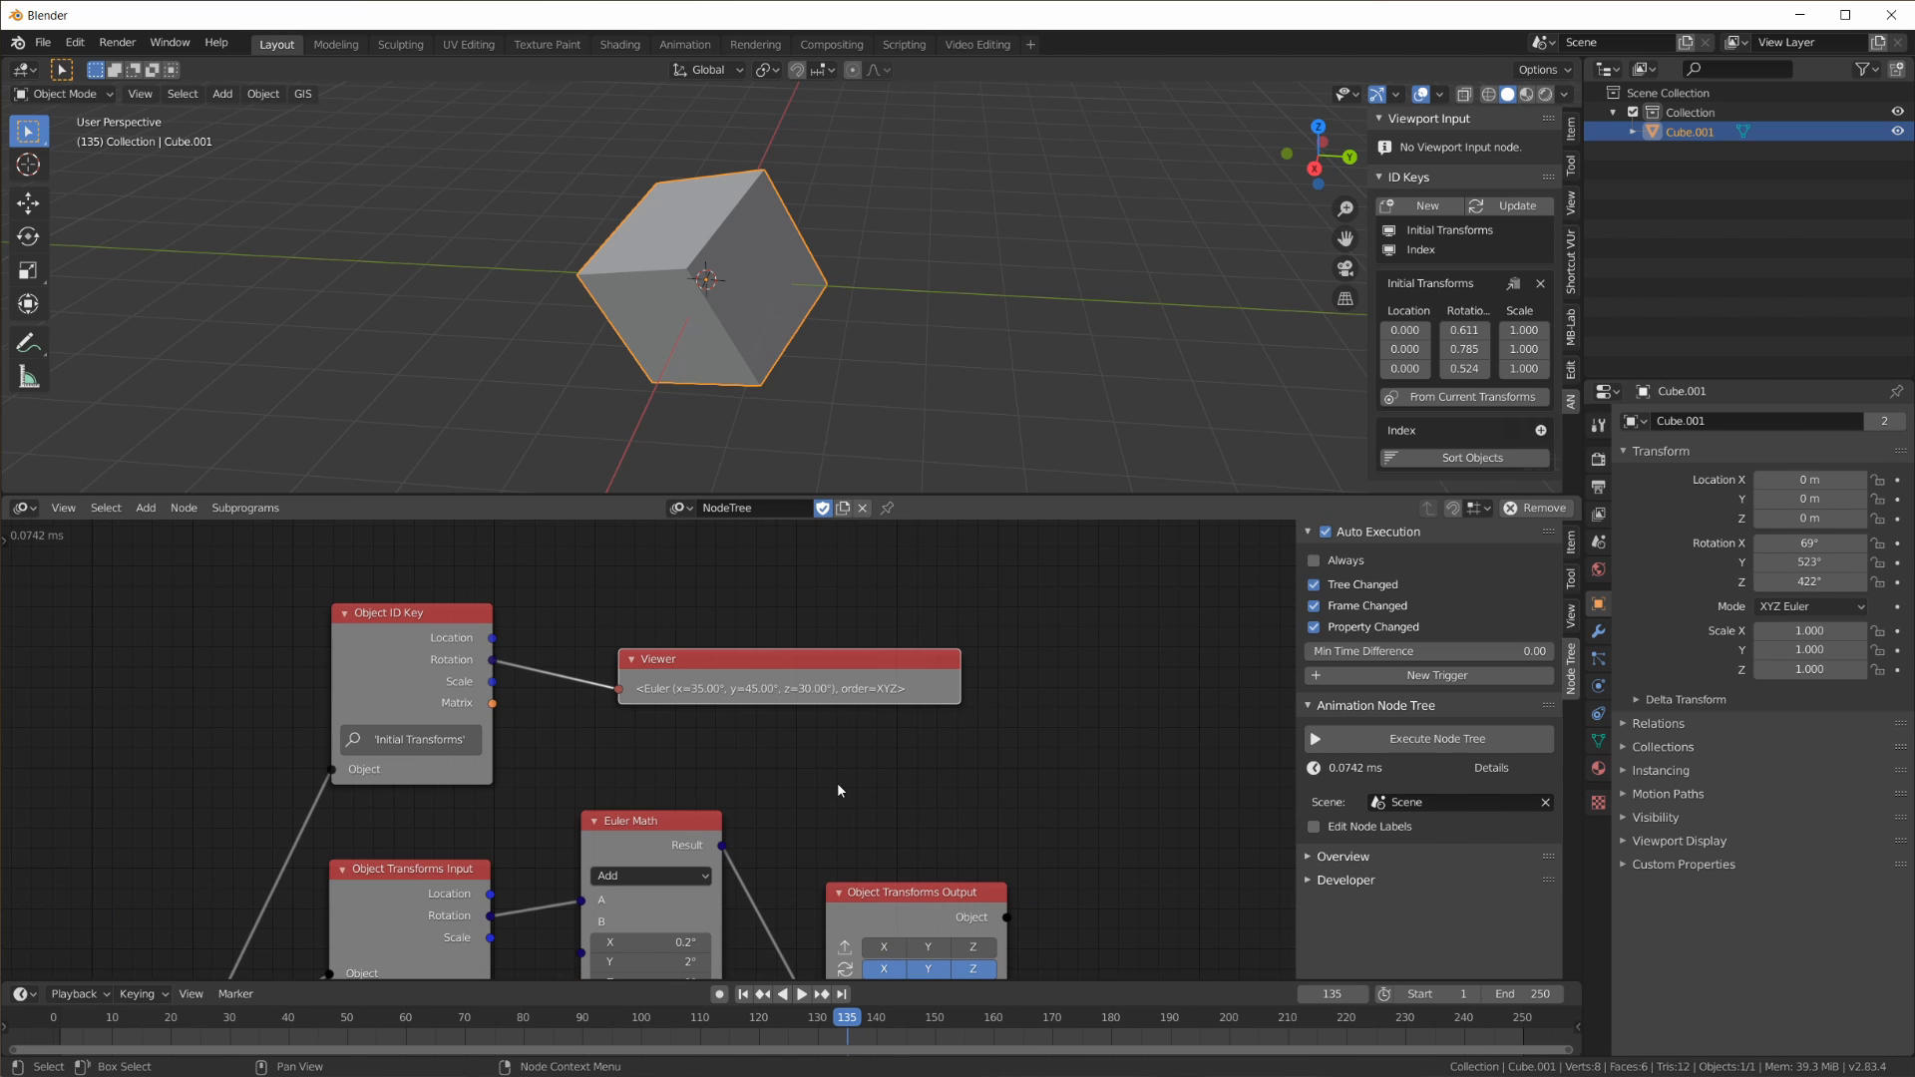
pyautogui.moveTo(755, 683); pyautogui.dragTo(701, 651)
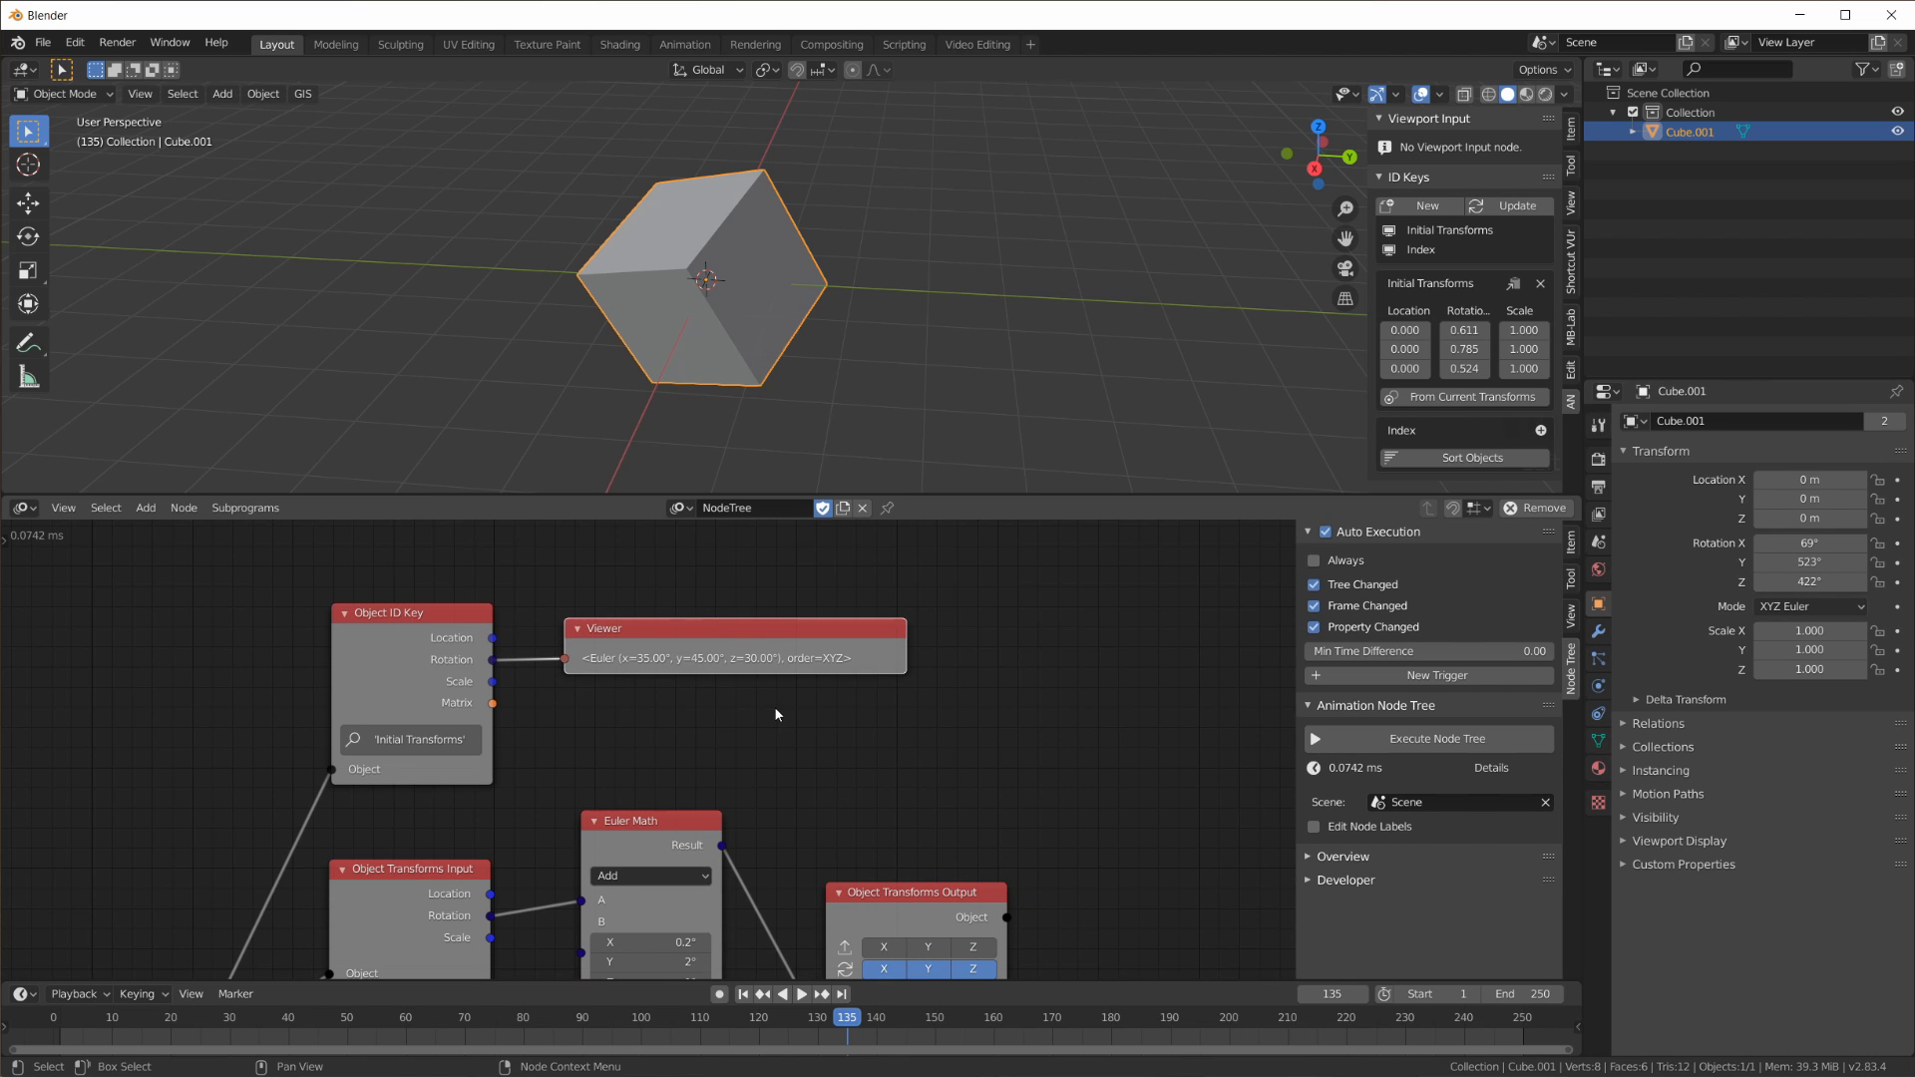
pyautogui.scroll(-1, 779, 769)
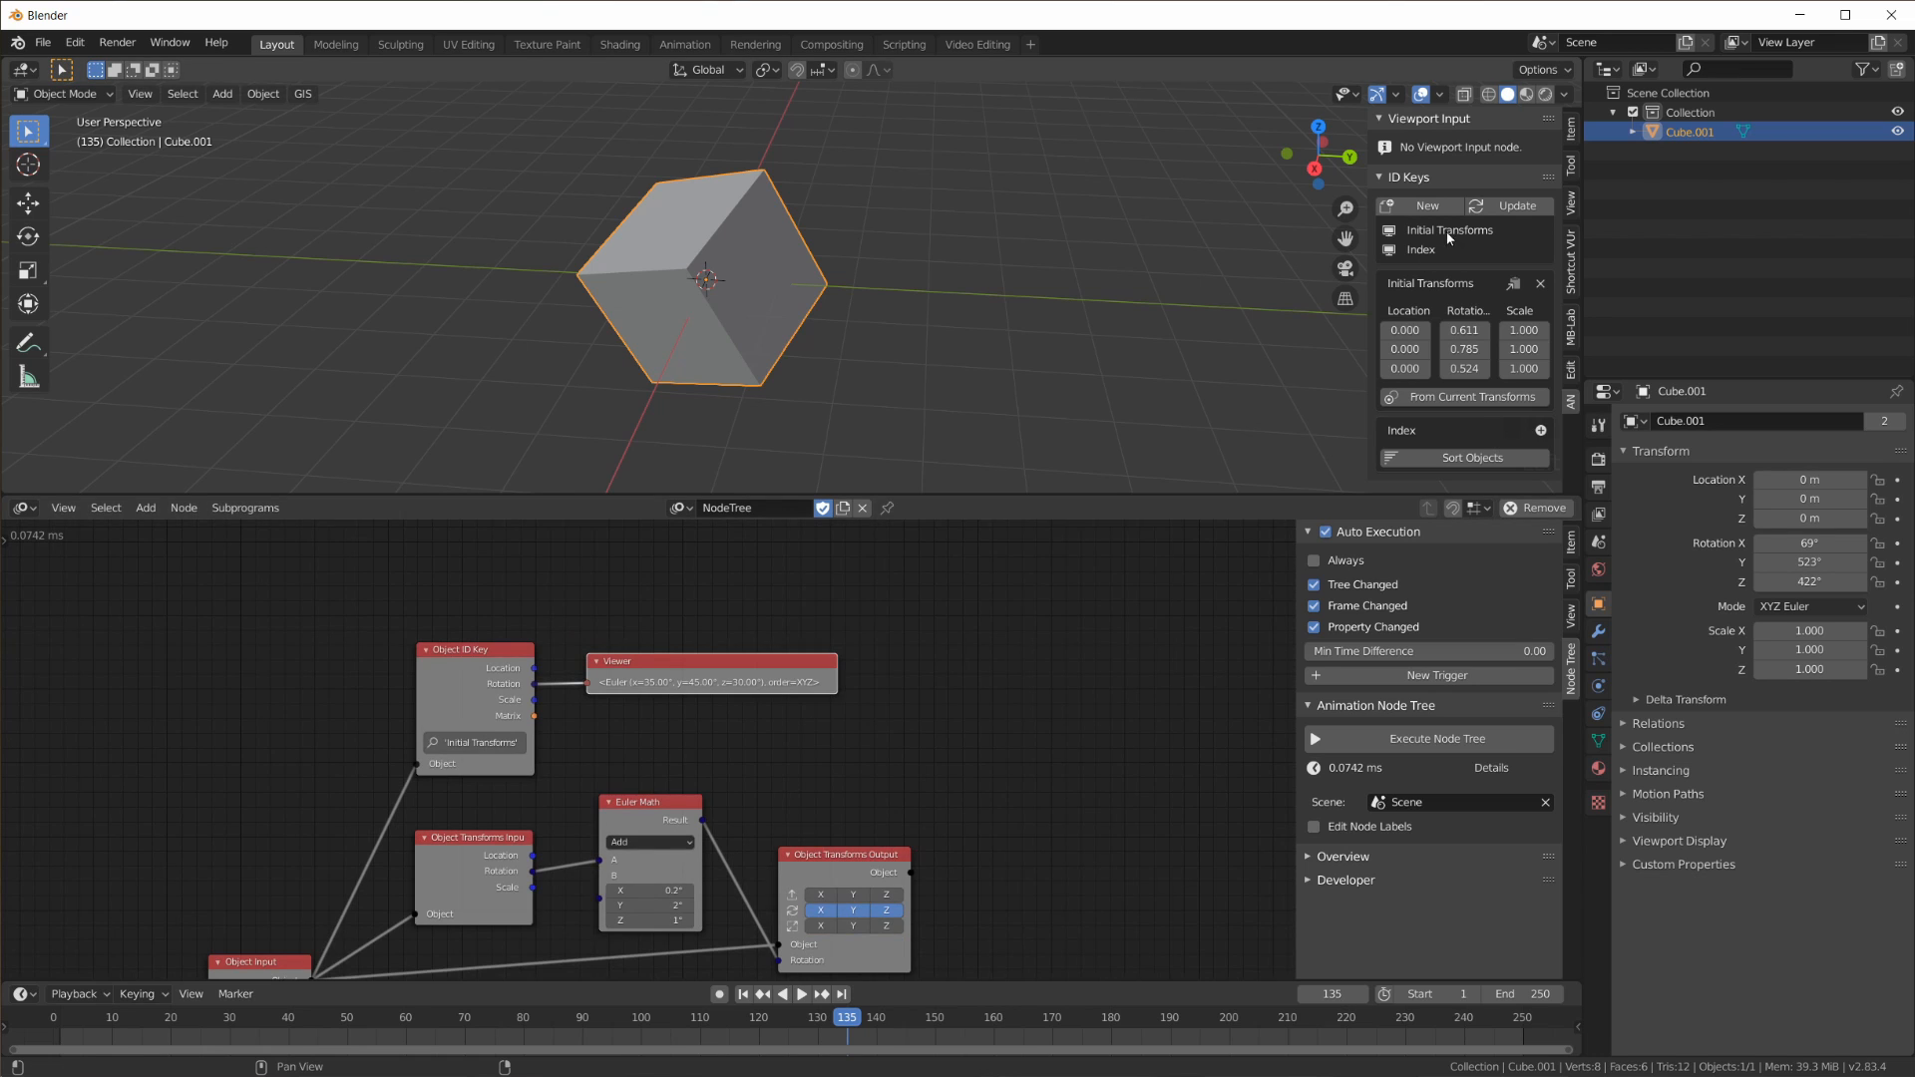
pyautogui.moveTo(736, 622); pyautogui.dragTo(746, 541, button='middle')
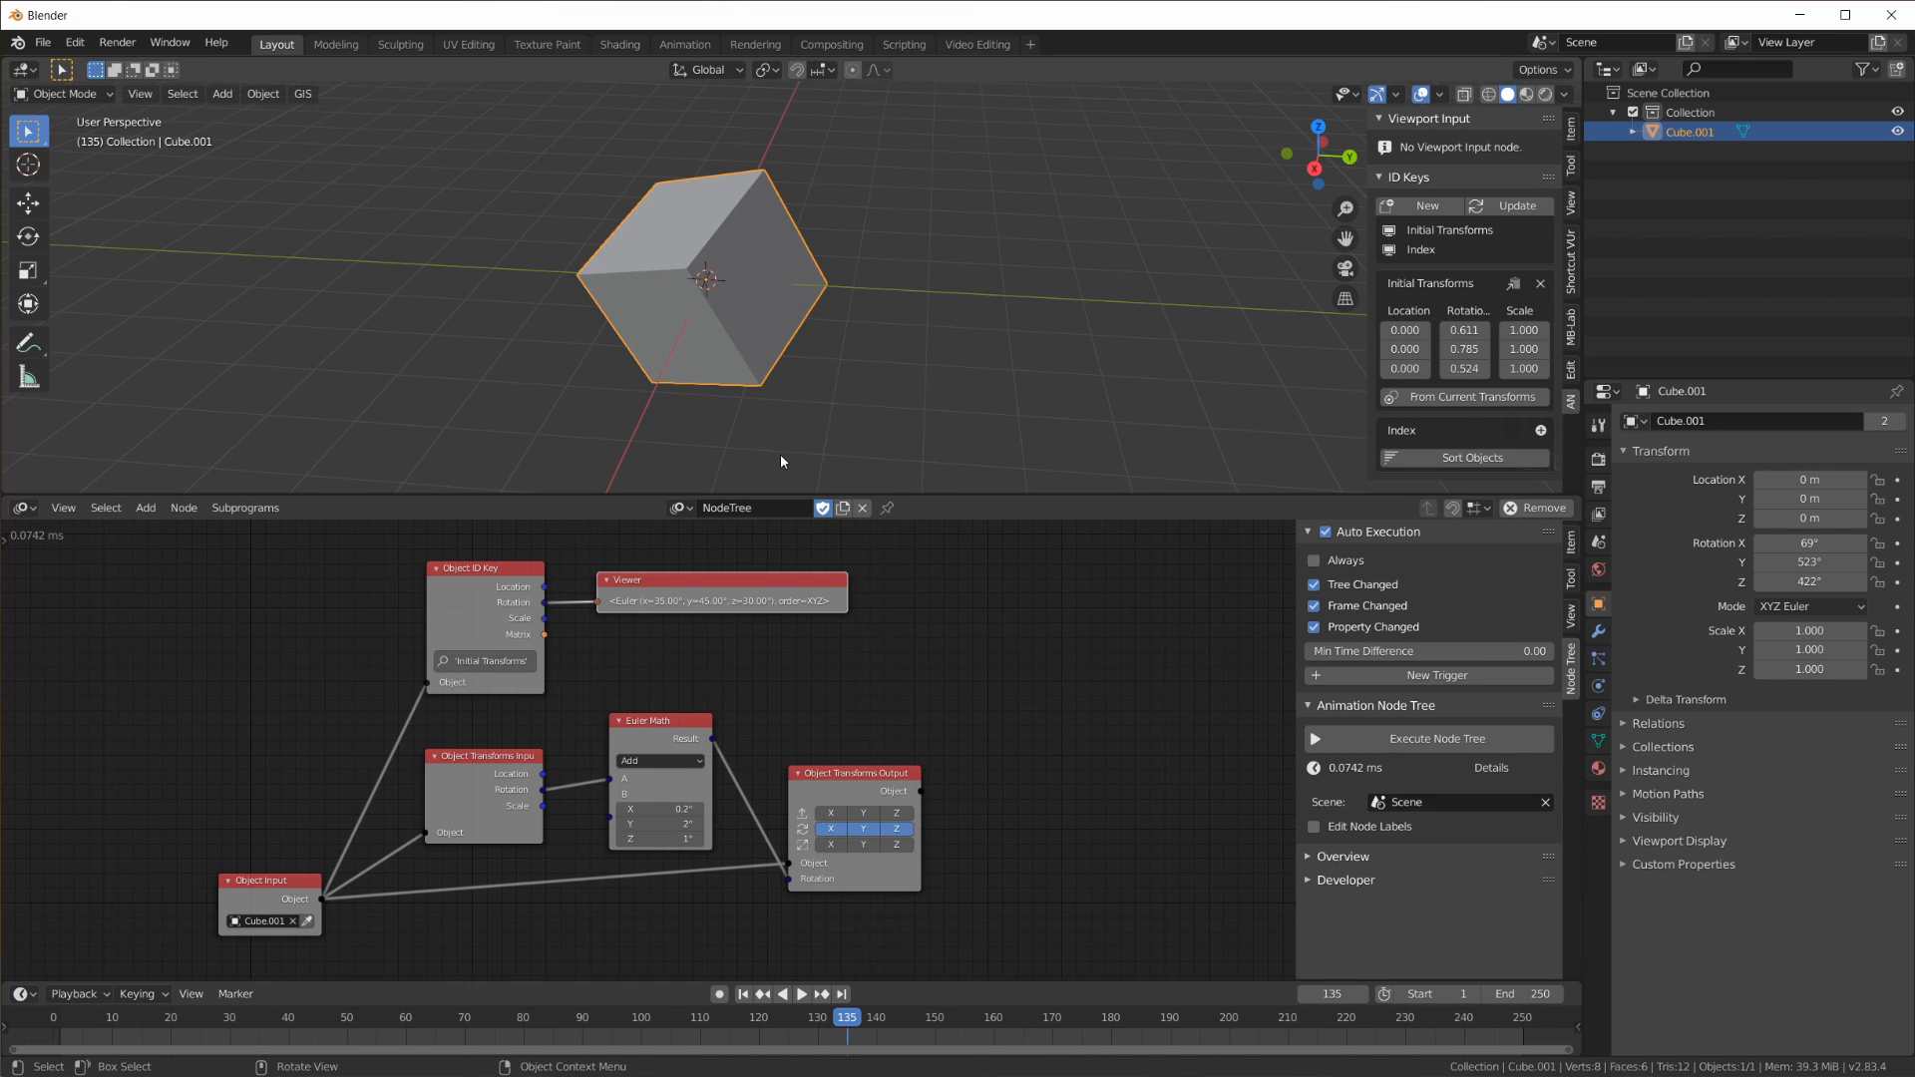
pyautogui.scroll(3, 608, 661)
pyautogui.scroll(-2, 614, 654)
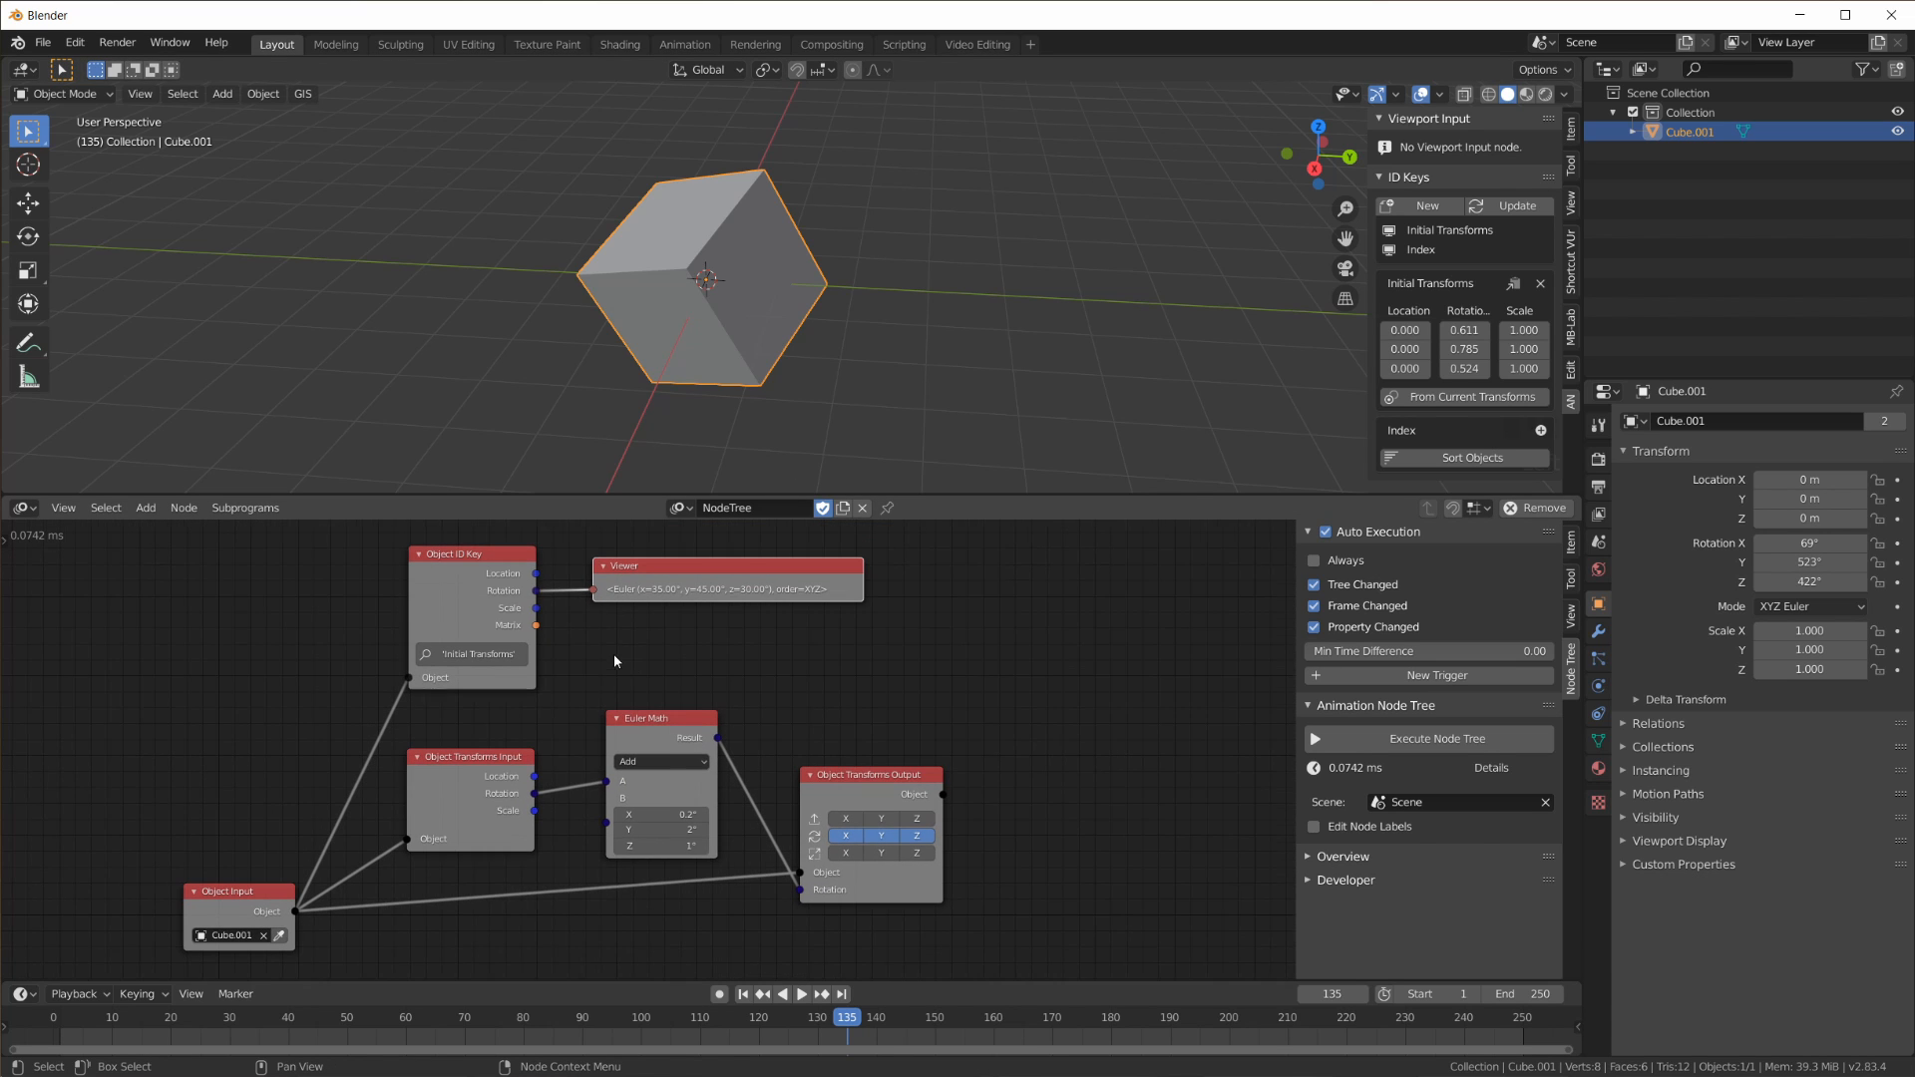
pyautogui.moveTo(631, 655); pyautogui.dragTo(632, 667, button='middle')
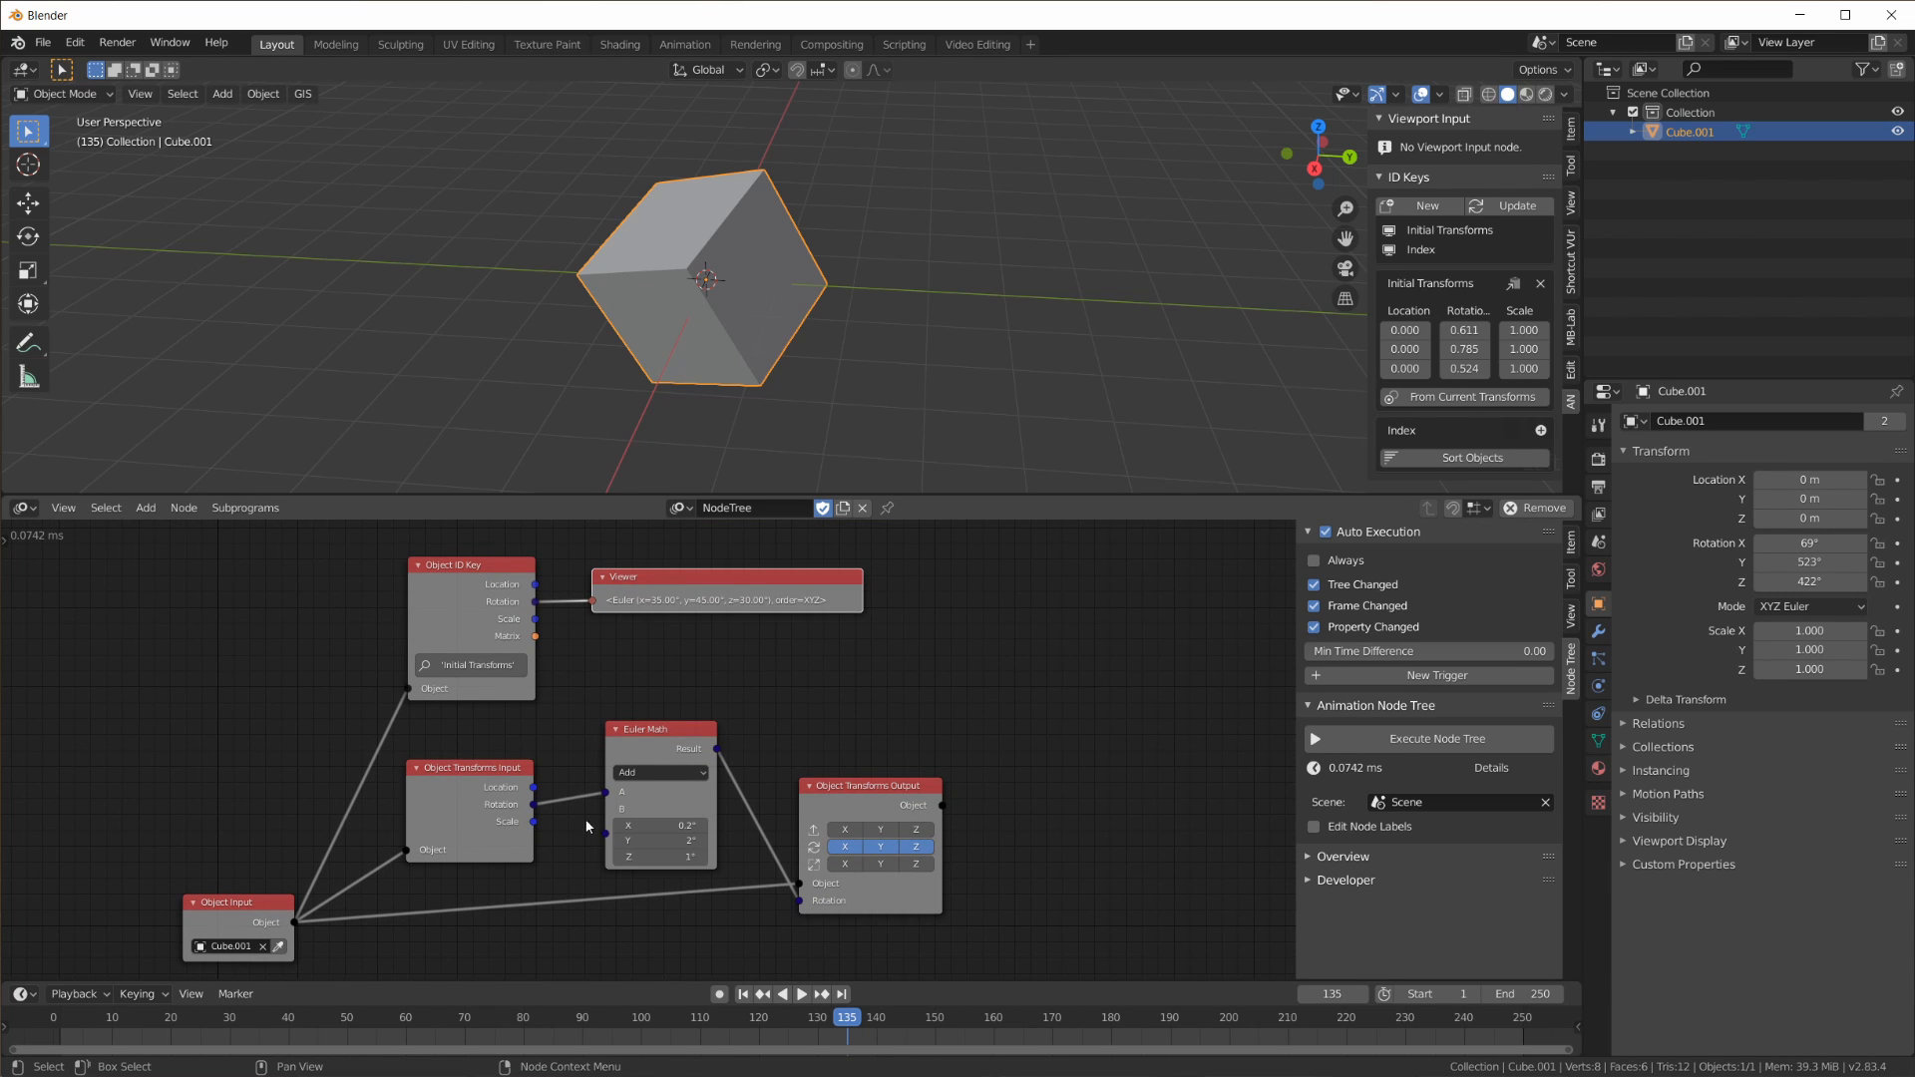
# Step: Unlink Object Transforms Input from Euler Math and link the Object ID Key's Rotation output to Euler Math's A input instead
pyautogui.moveTo(602, 796); pyautogui.dragTo(575, 816)
pyautogui.moveTo(651, 733); pyautogui.dragTo(665, 679)
pyautogui.moveTo(495, 785); pyautogui.dragTo(473, 813)
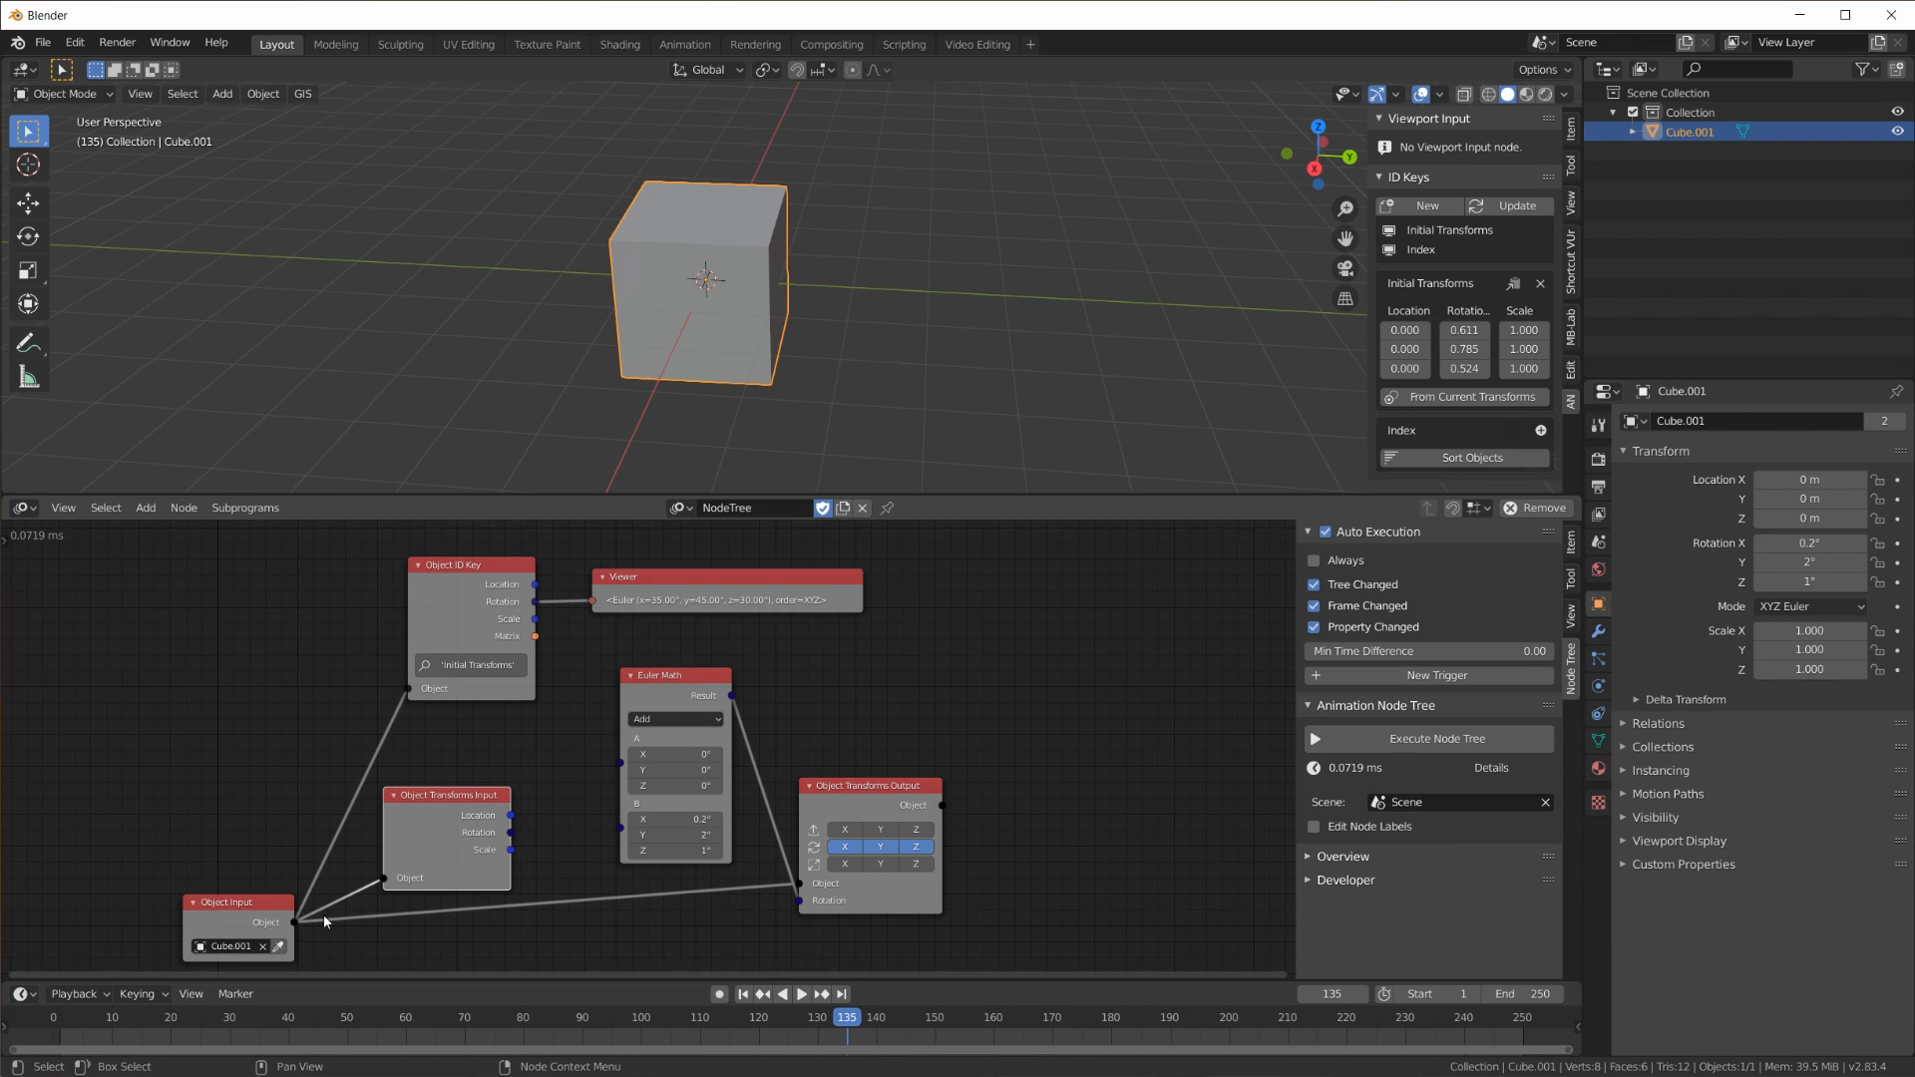
pyautogui.moveTo(489, 572); pyautogui.dragTo(638, 766)
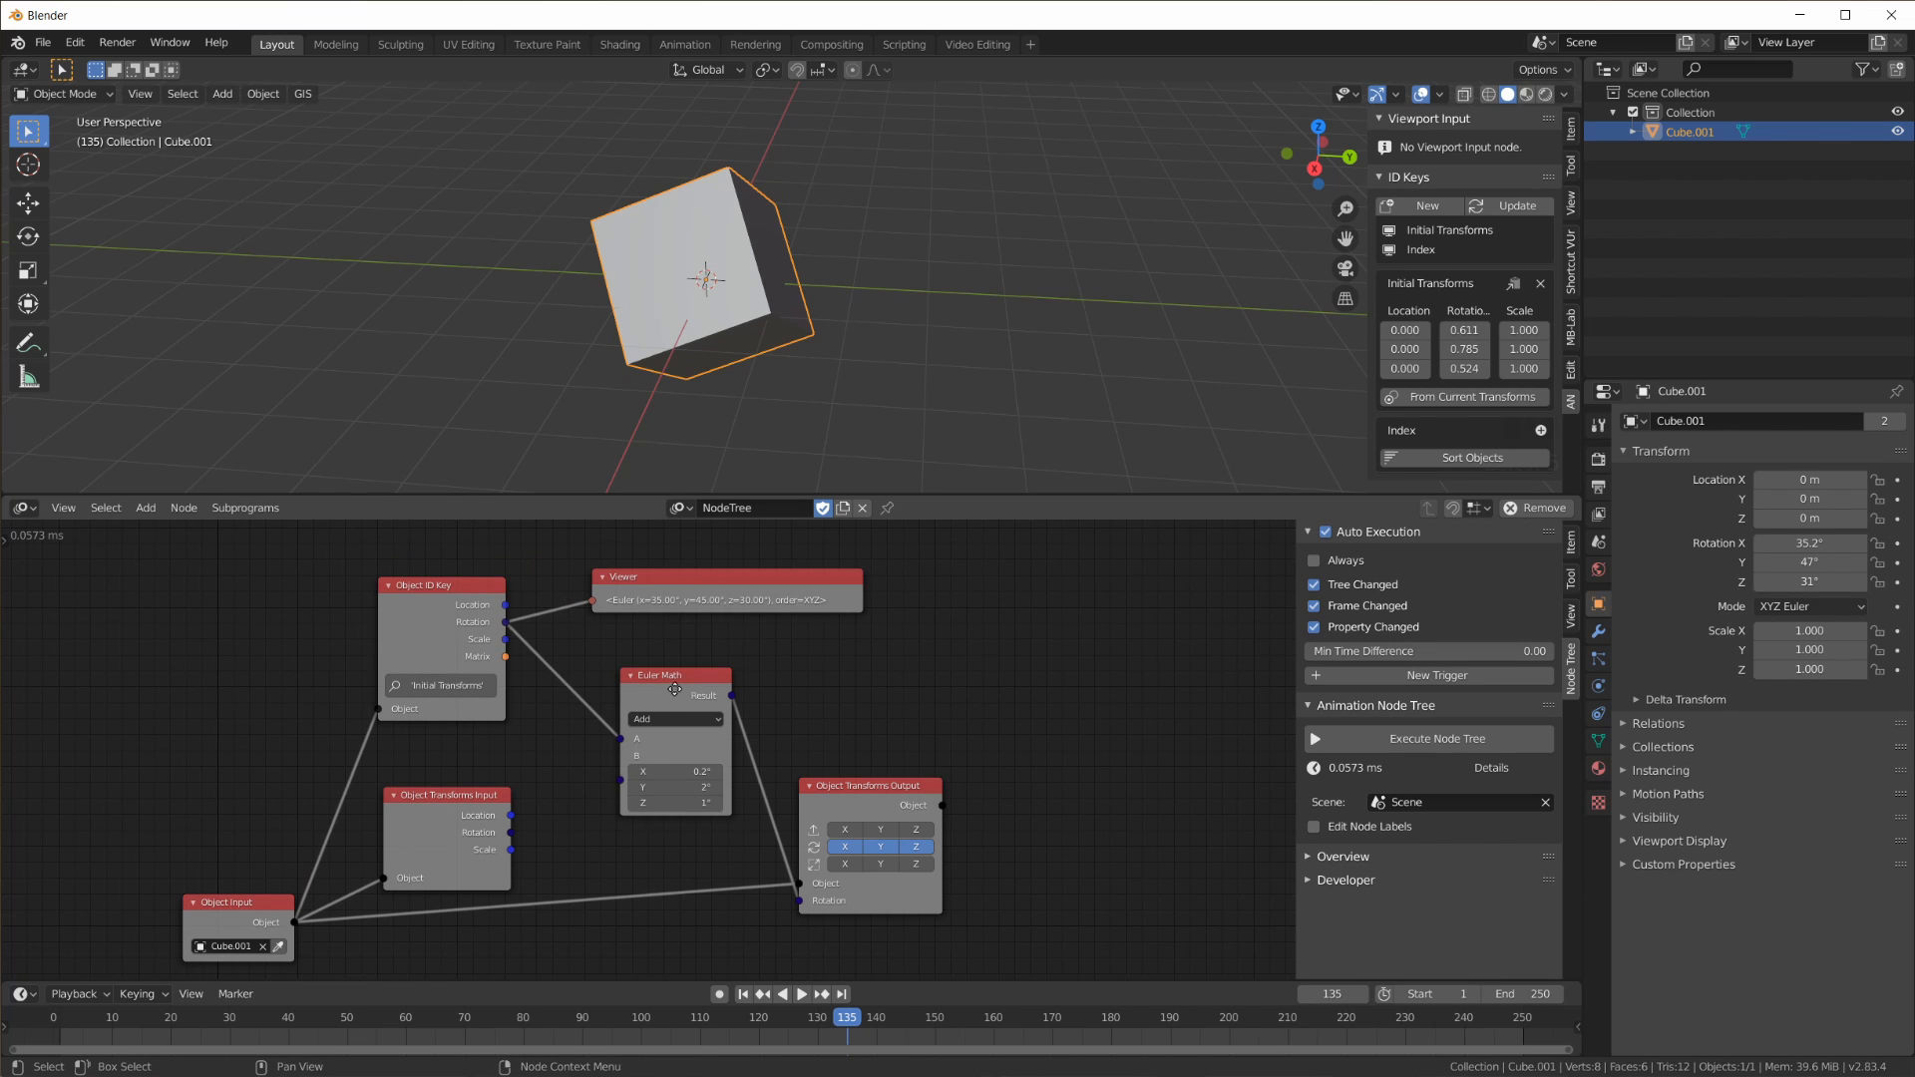
pyautogui.moveTo(675, 689); pyautogui.dragTo(677, 707)
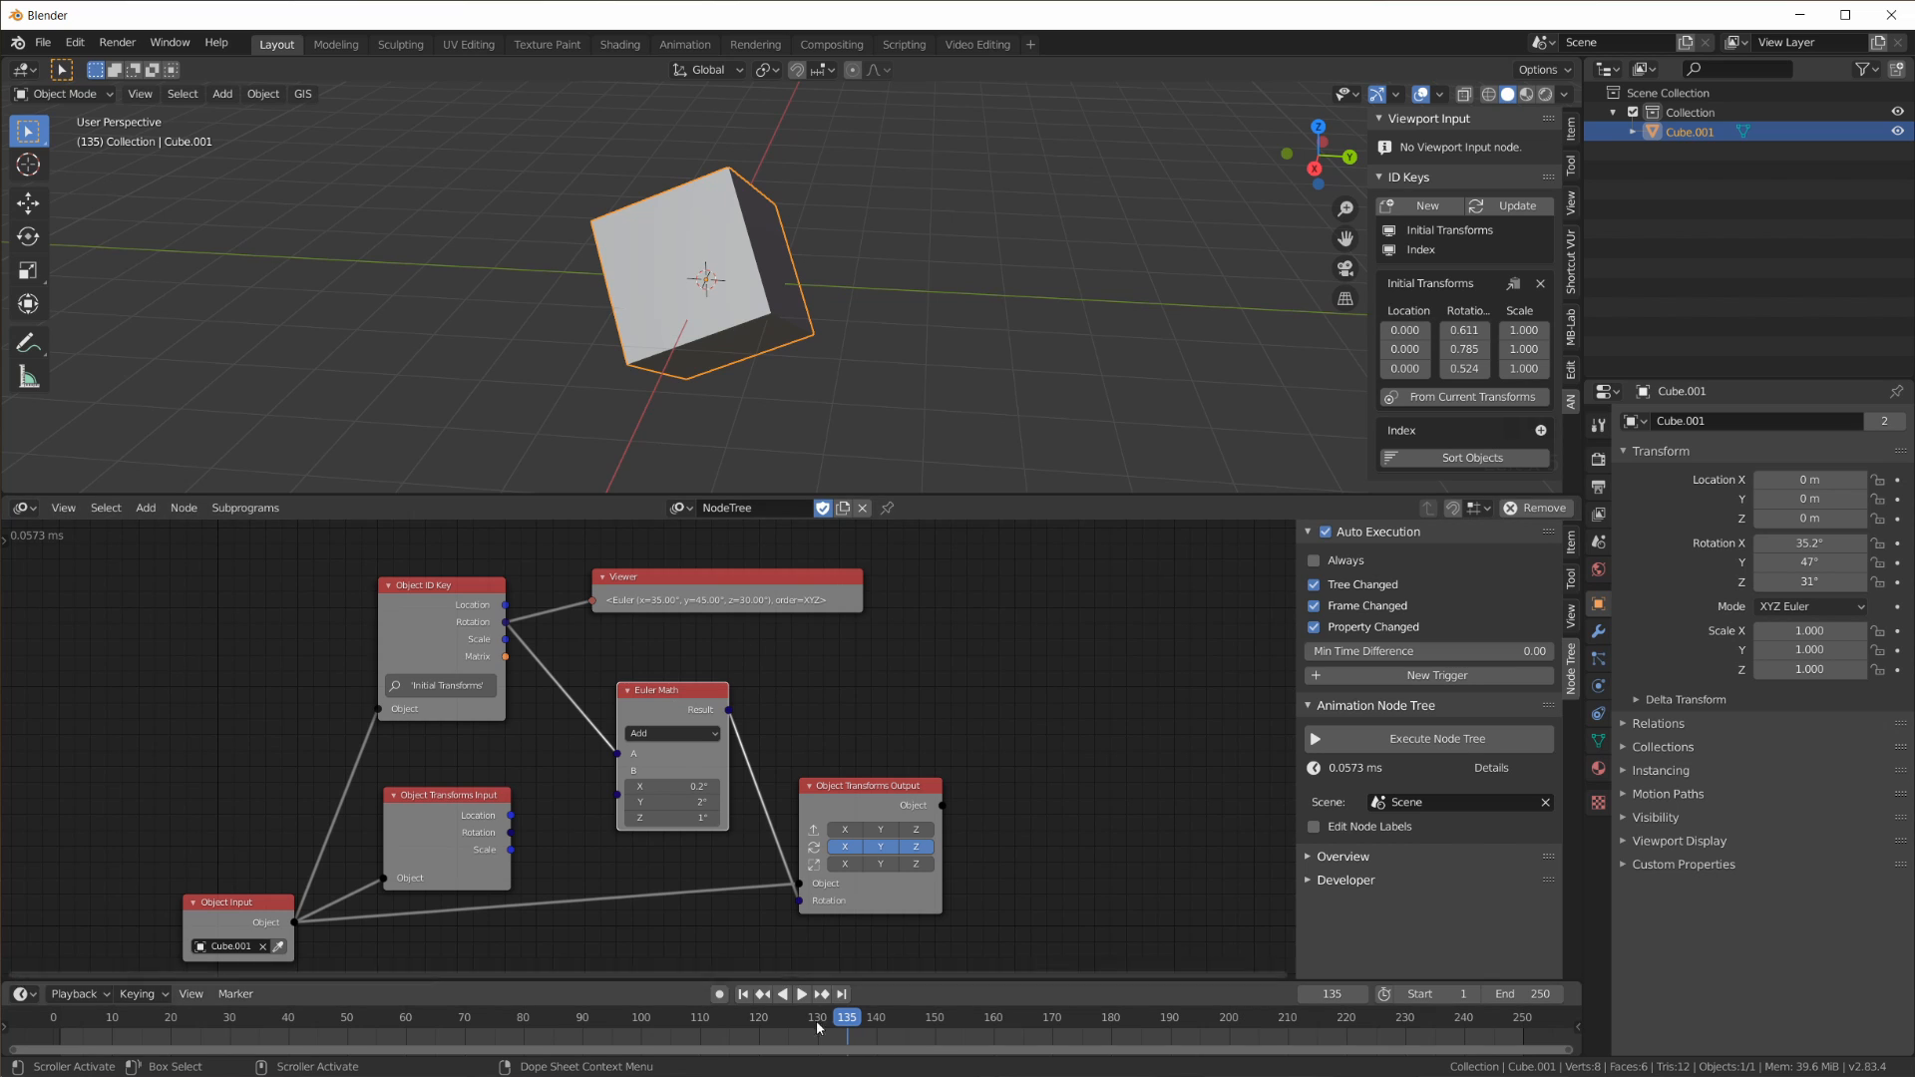
# Step: Play the animation to check the cube, reposition the Viewer and Object Transforms Output nodes, and stop at frame 7
pyautogui.click(802, 996)
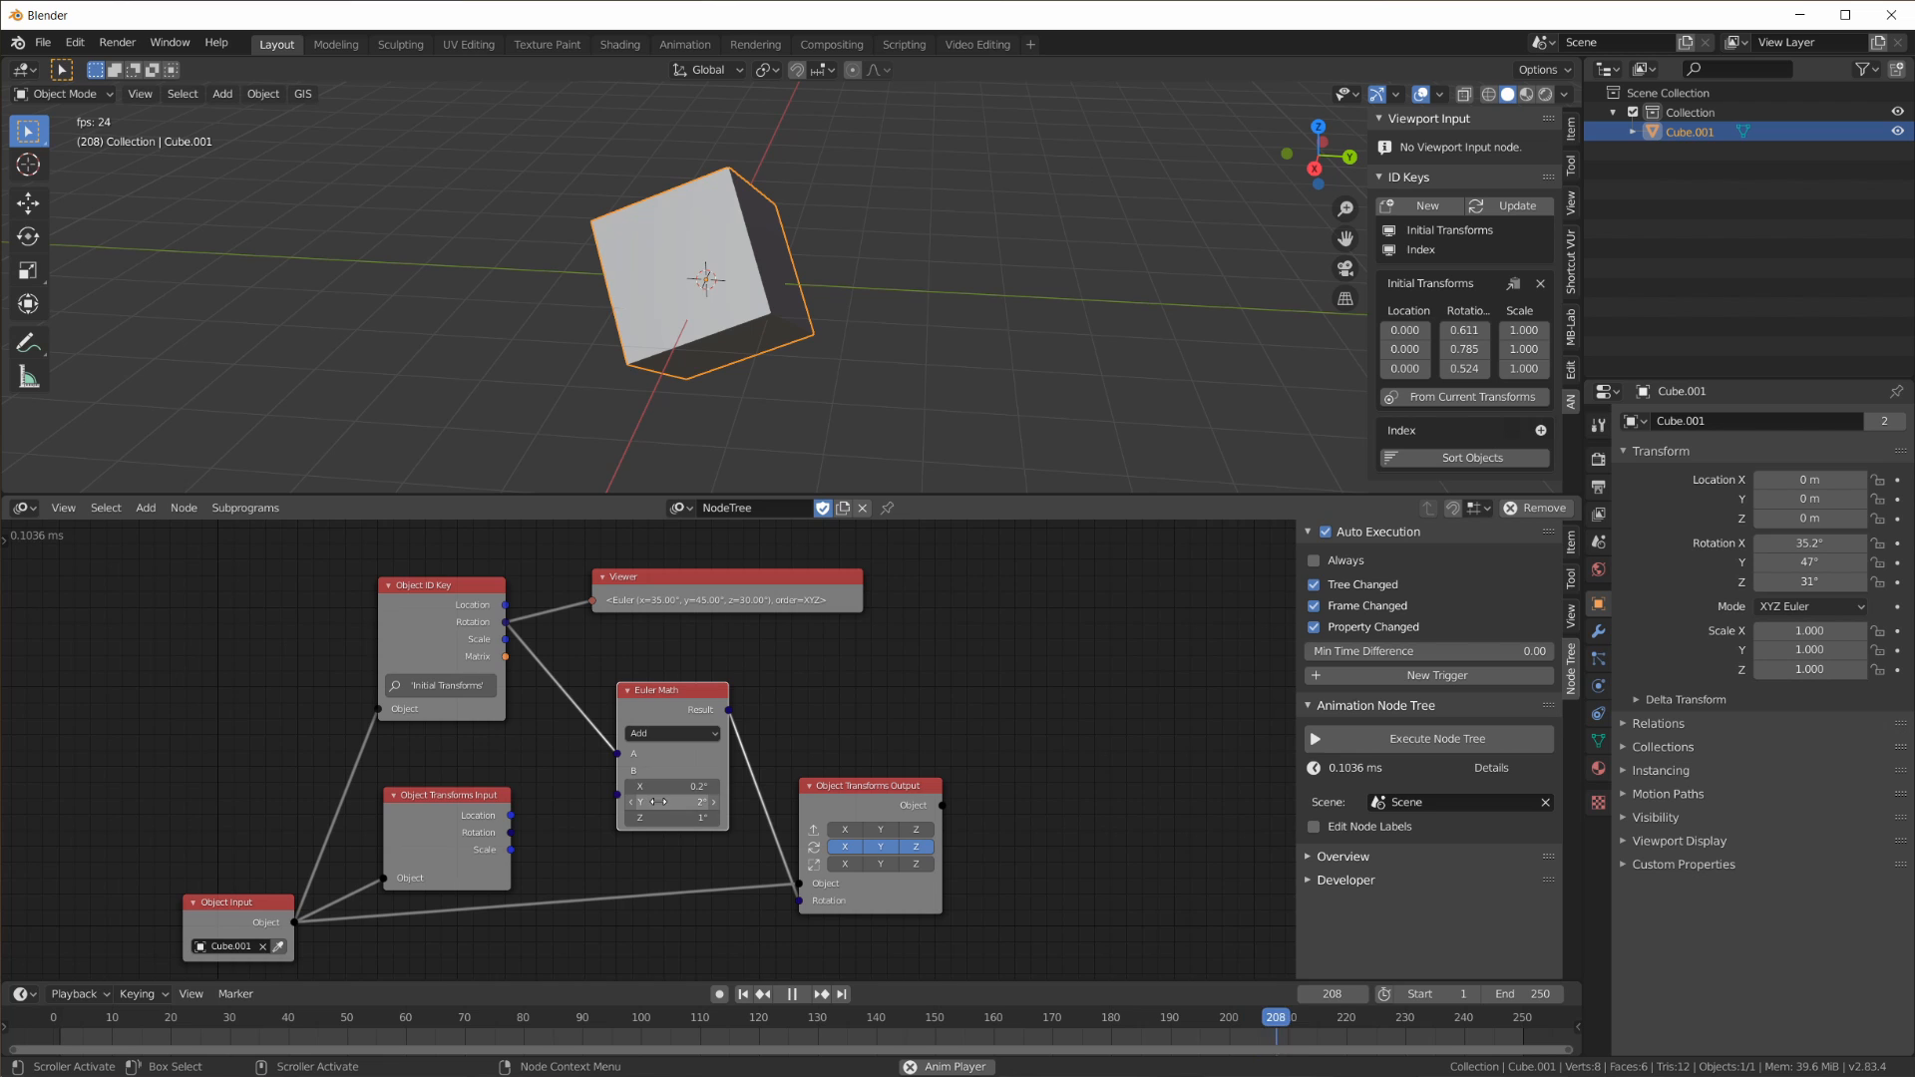
pyautogui.scroll(2, 658, 792)
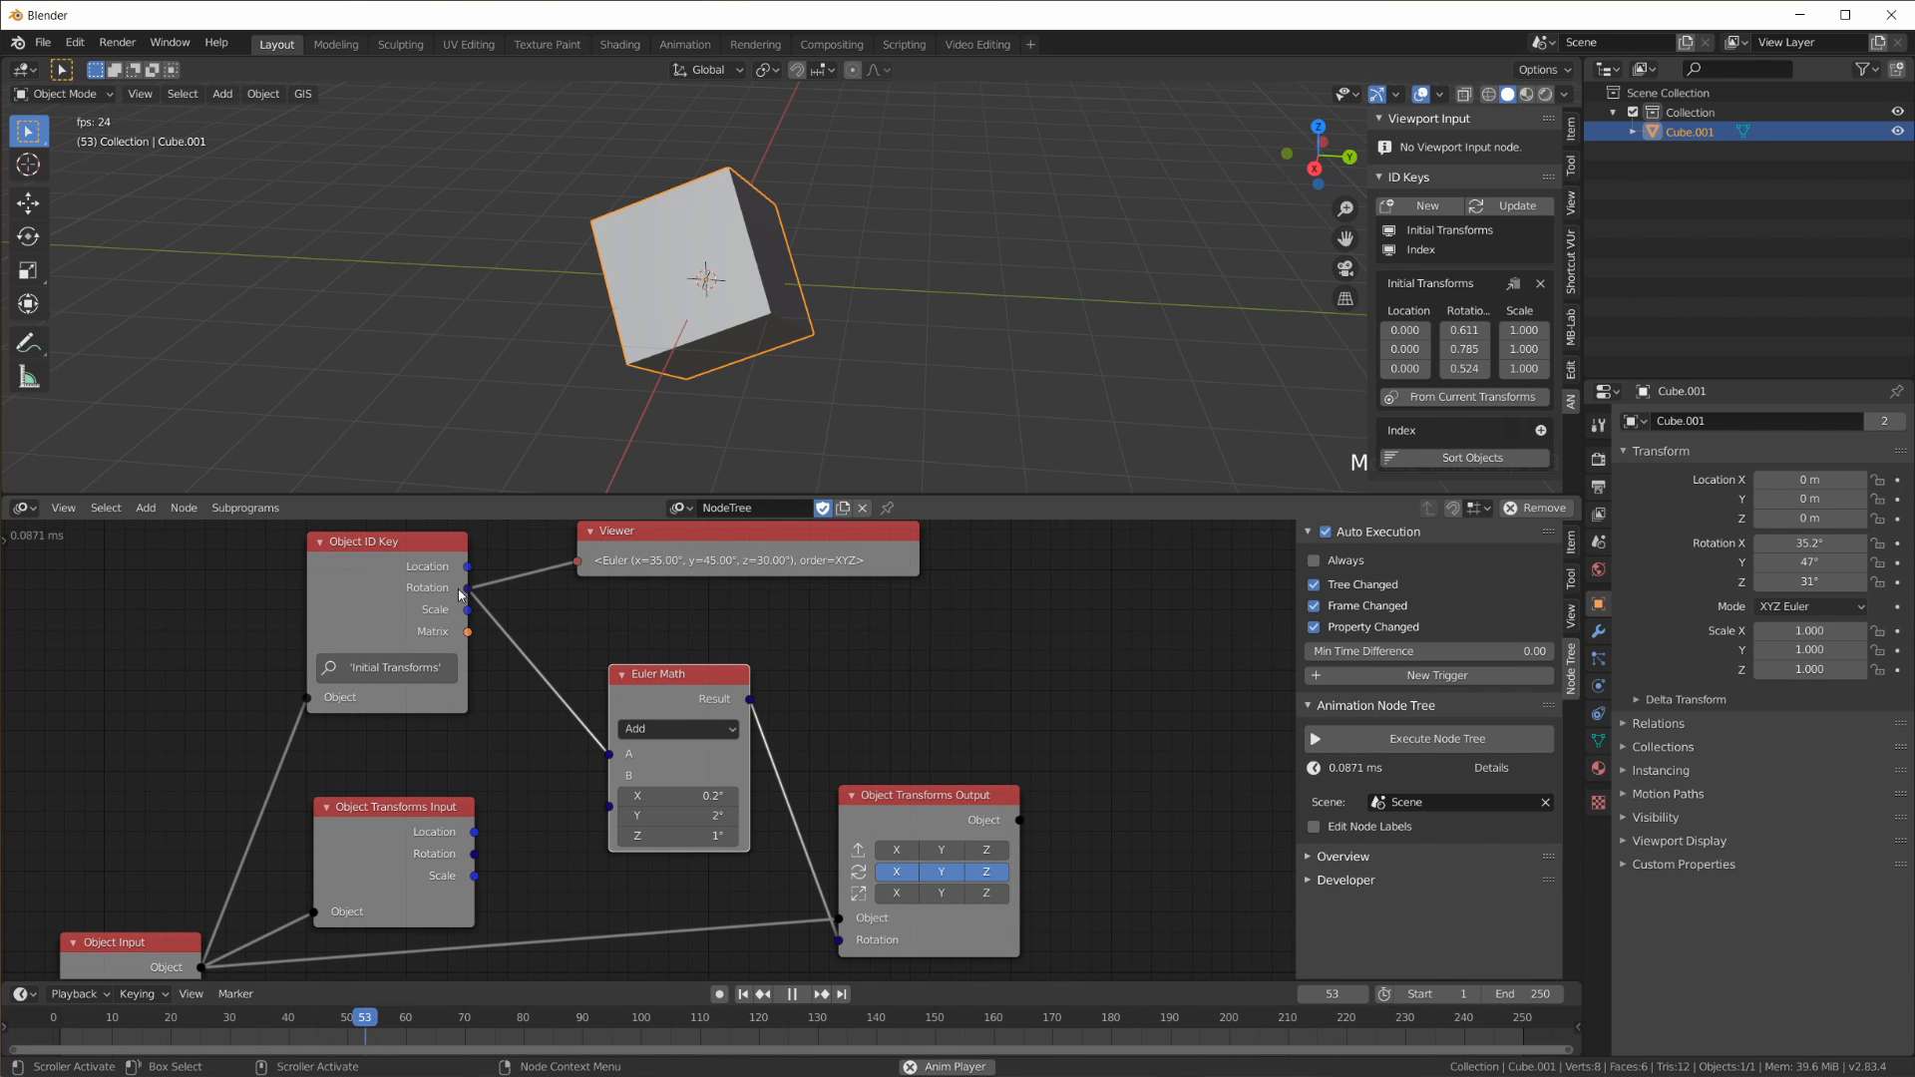
pyautogui.moveTo(760, 596); pyautogui.dragTo(753, 645)
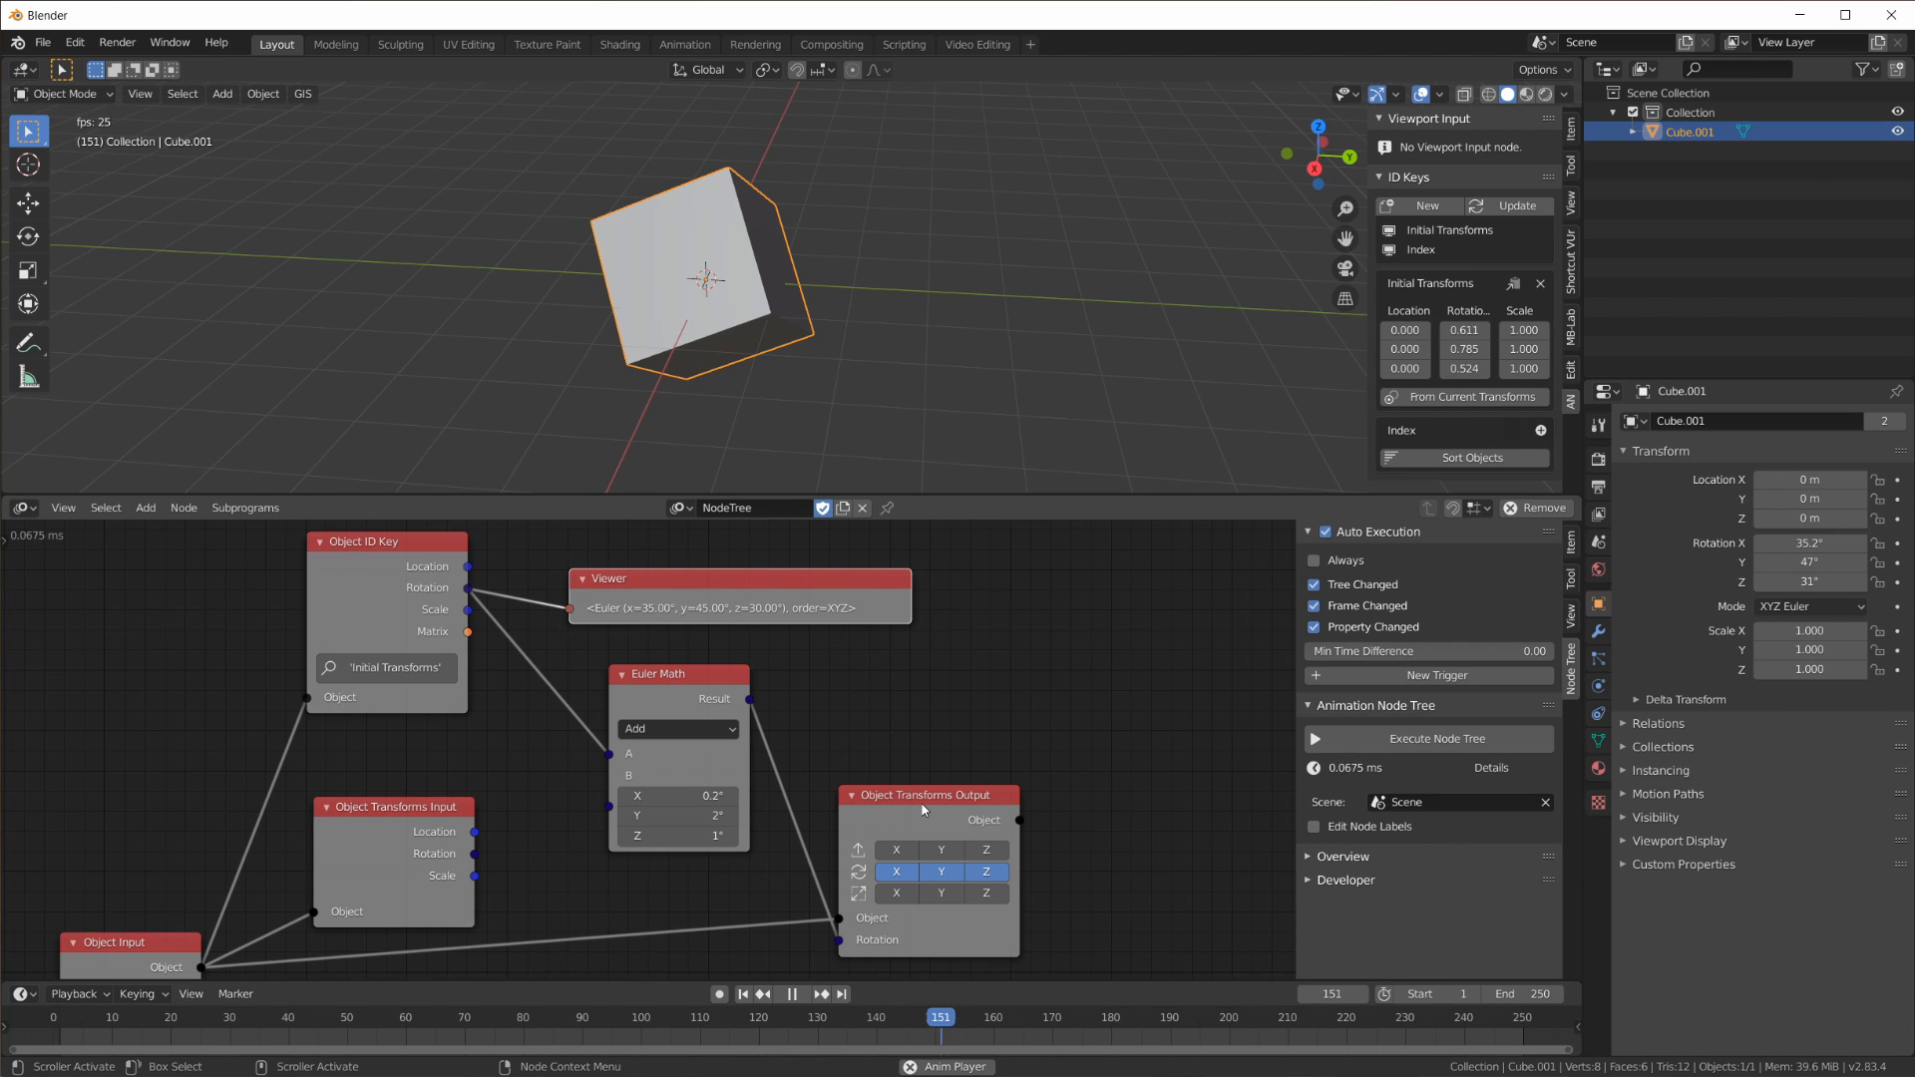
pyautogui.moveTo(921, 806); pyautogui.dragTo(937, 782)
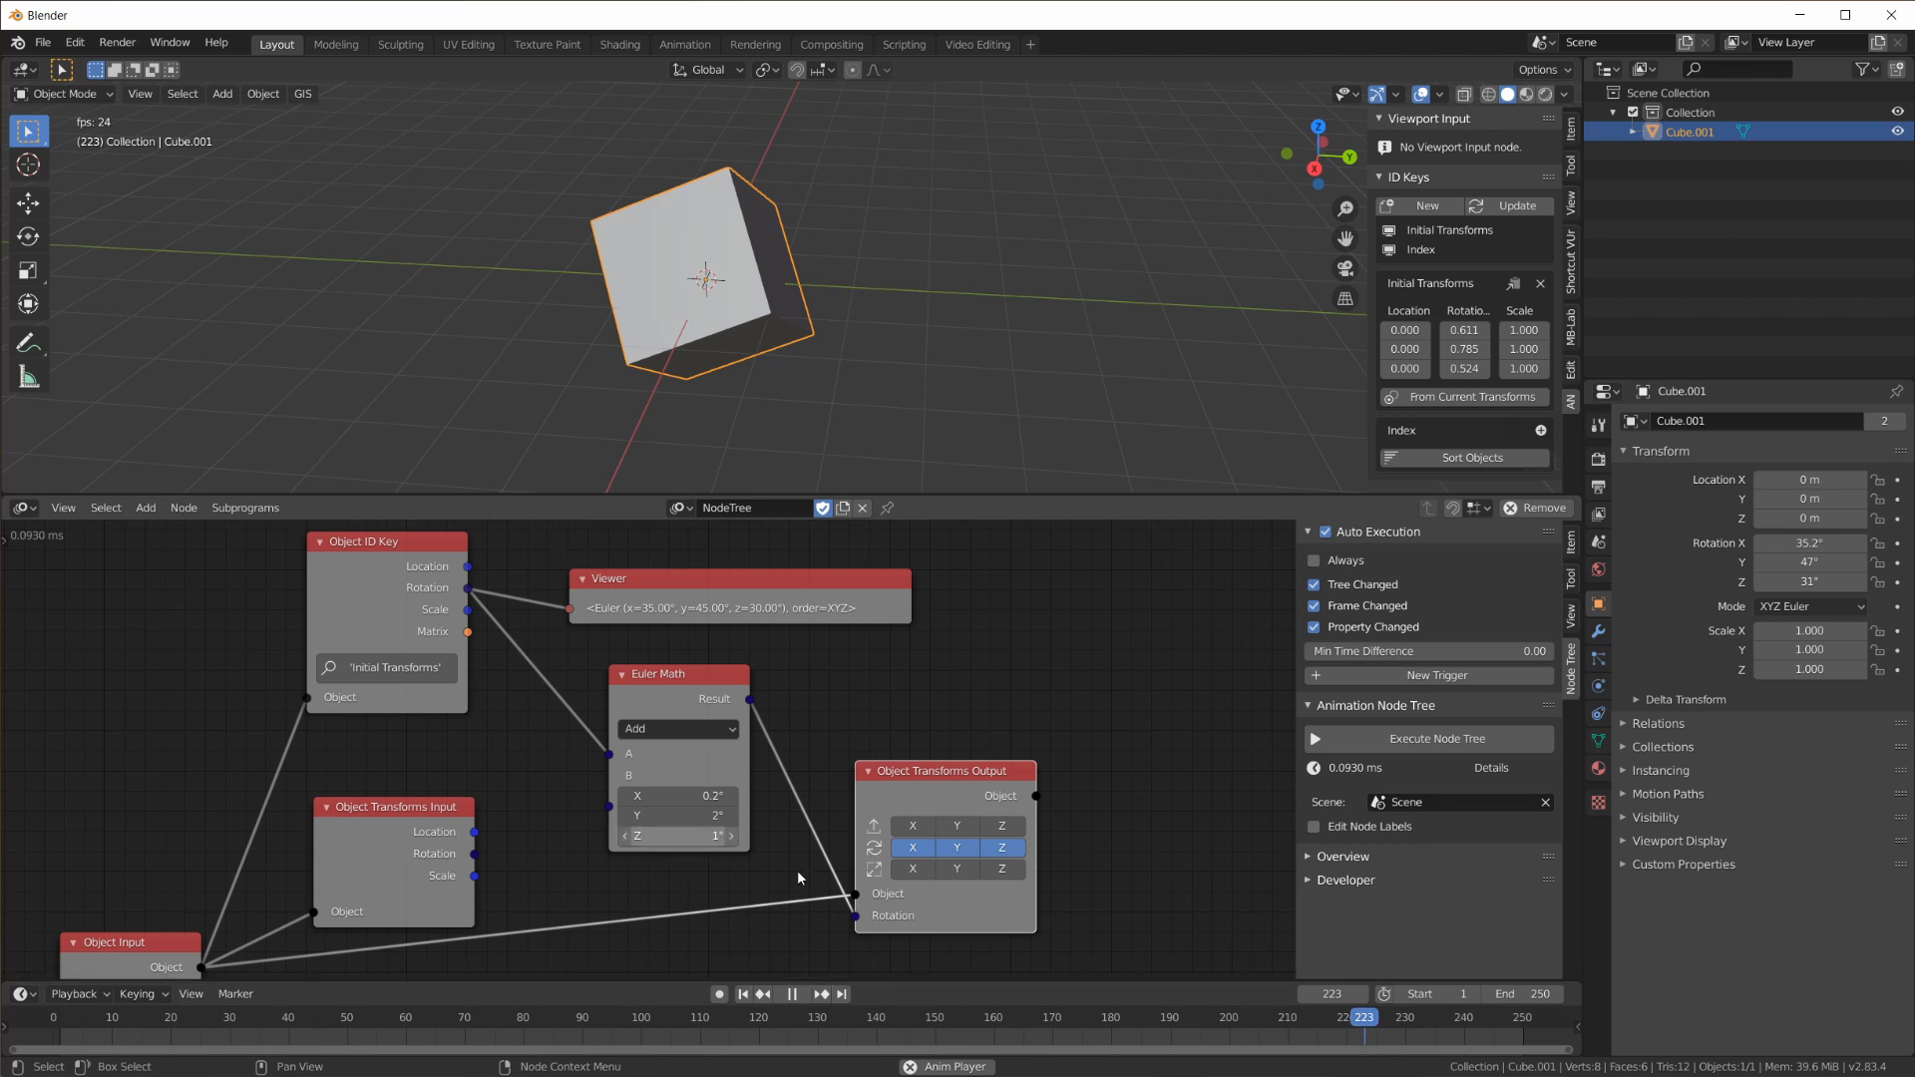
pyautogui.press('space')
# Step: Set Euler Math's B input to 3.6° on Y and -25° on Z, and rearrange the transforms input and output nodes
pyautogui.moveTo(699, 836)
pyautogui.mouseDown()
pyautogui.moveTo(614, 836)
pyautogui.moveTo(645, 836)
pyautogui.moveTo(614, 816)
pyautogui.moveTo(703, 820)
pyautogui.moveTo(675, 826)
pyautogui.mouseUp()
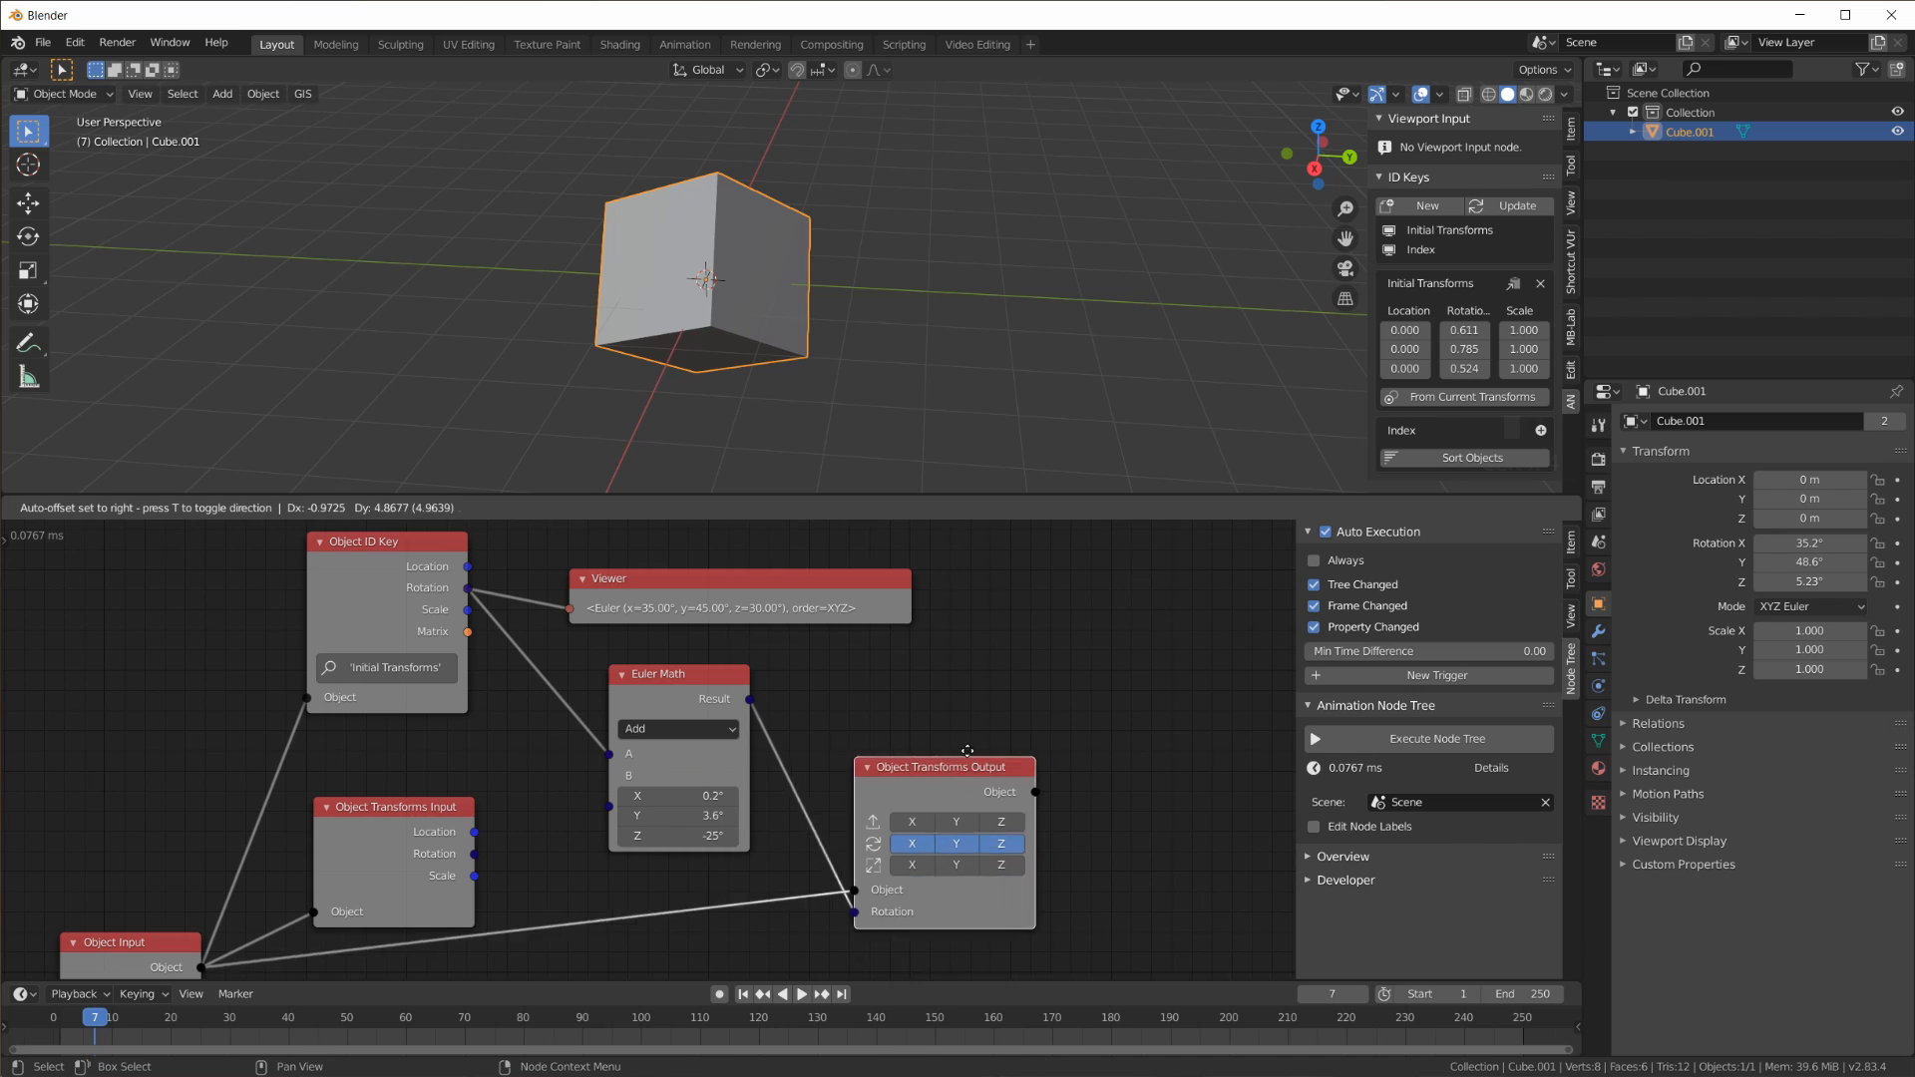
pyautogui.scroll(-2, 691, 812)
pyautogui.scroll(2, 691, 813)
pyautogui.scroll(-1, 691, 812)
pyautogui.scroll(-1, 656, 836)
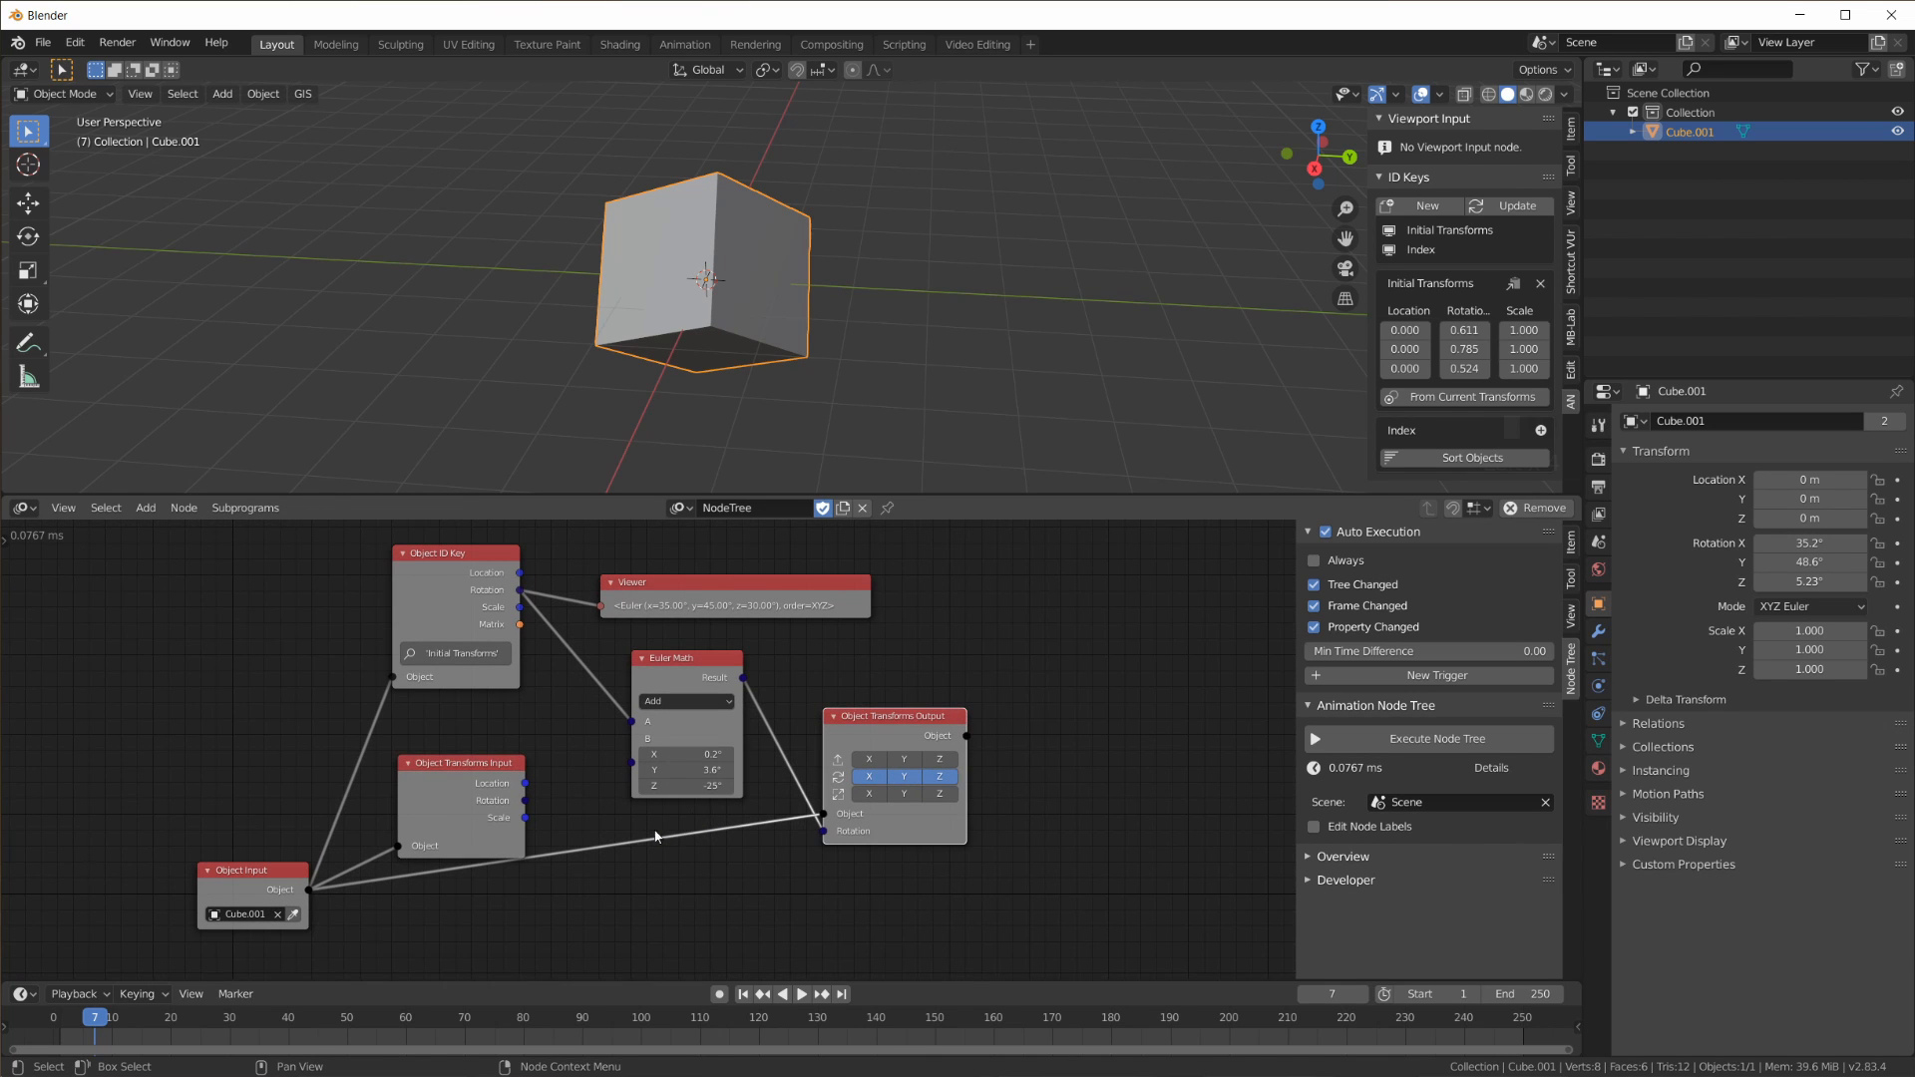
pyautogui.moveTo(473, 771); pyautogui.dragTo(480, 737)
pyautogui.moveTo(872, 734); pyautogui.dragTo(883, 805)
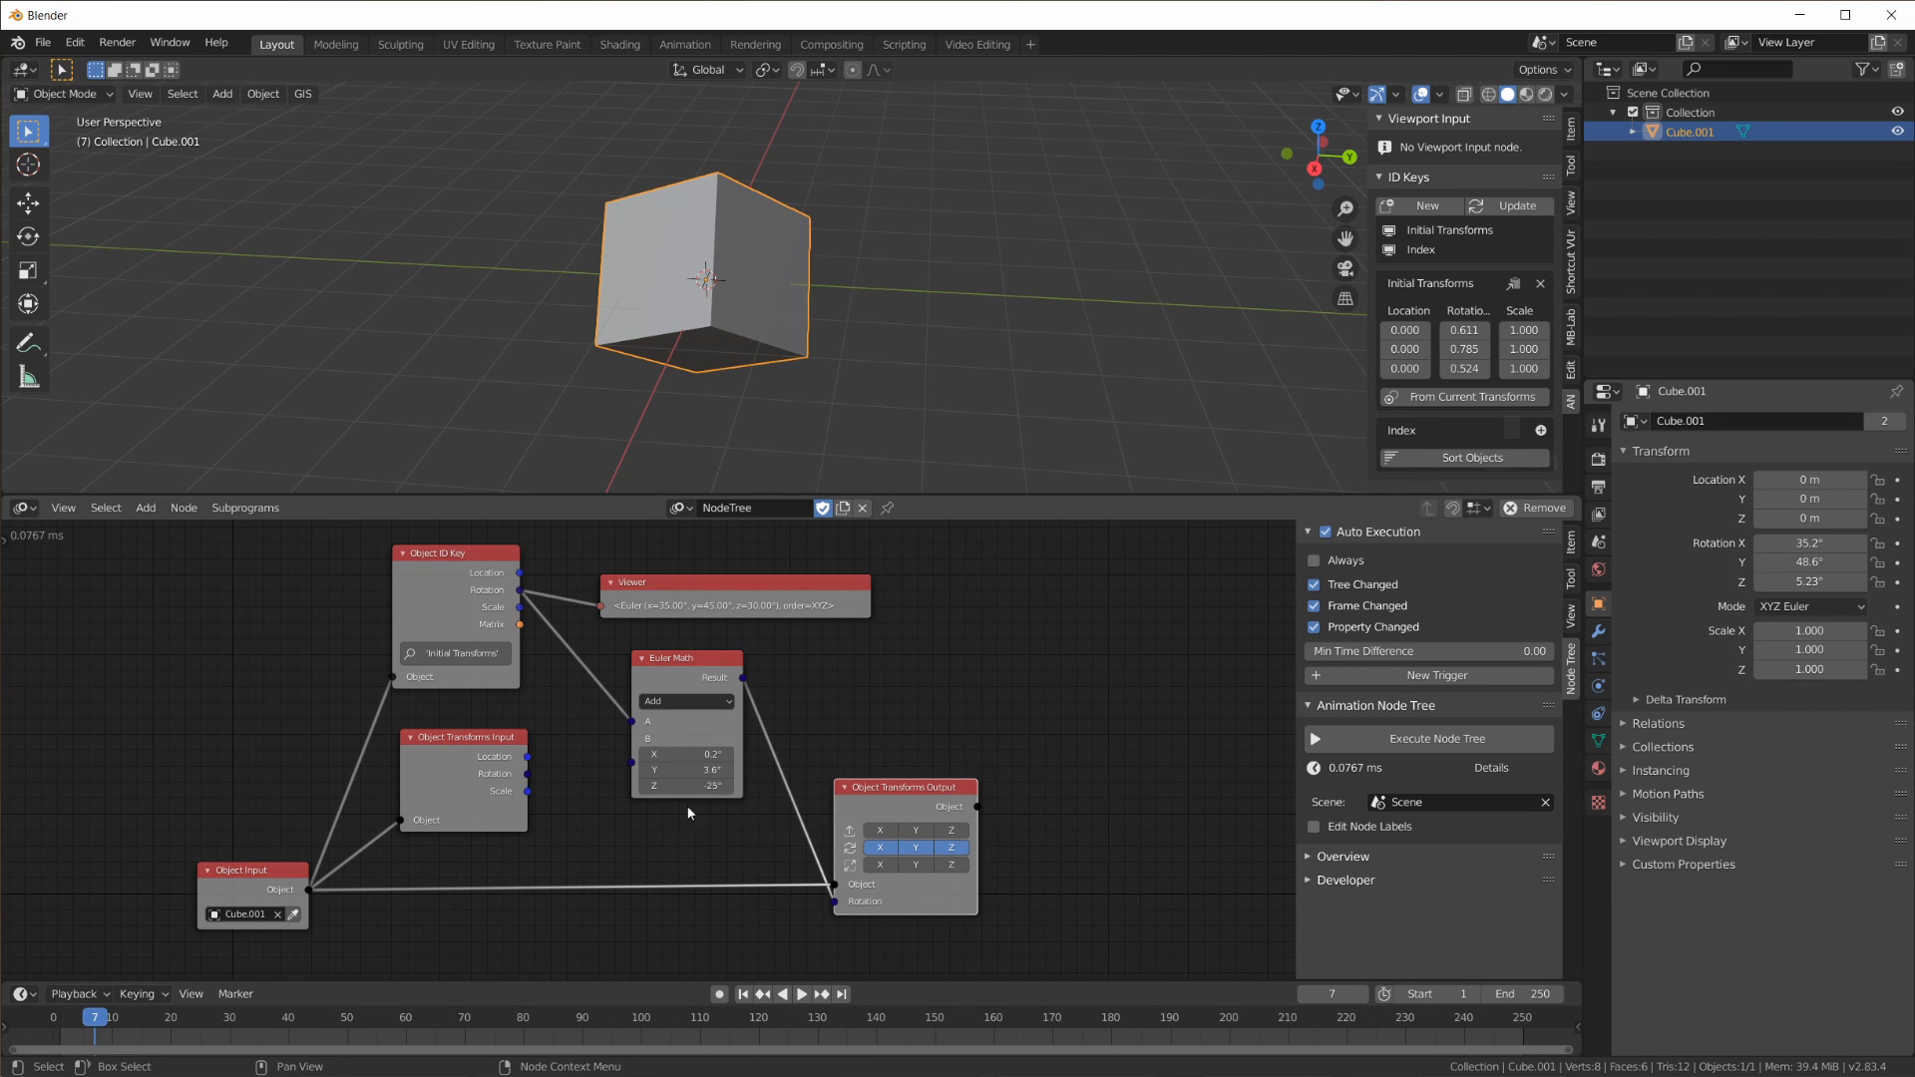
pyautogui.moveTo(453, 753); pyautogui.dragTo(454, 766)
pyautogui.moveTo(902, 812); pyautogui.dragTo(911, 803)
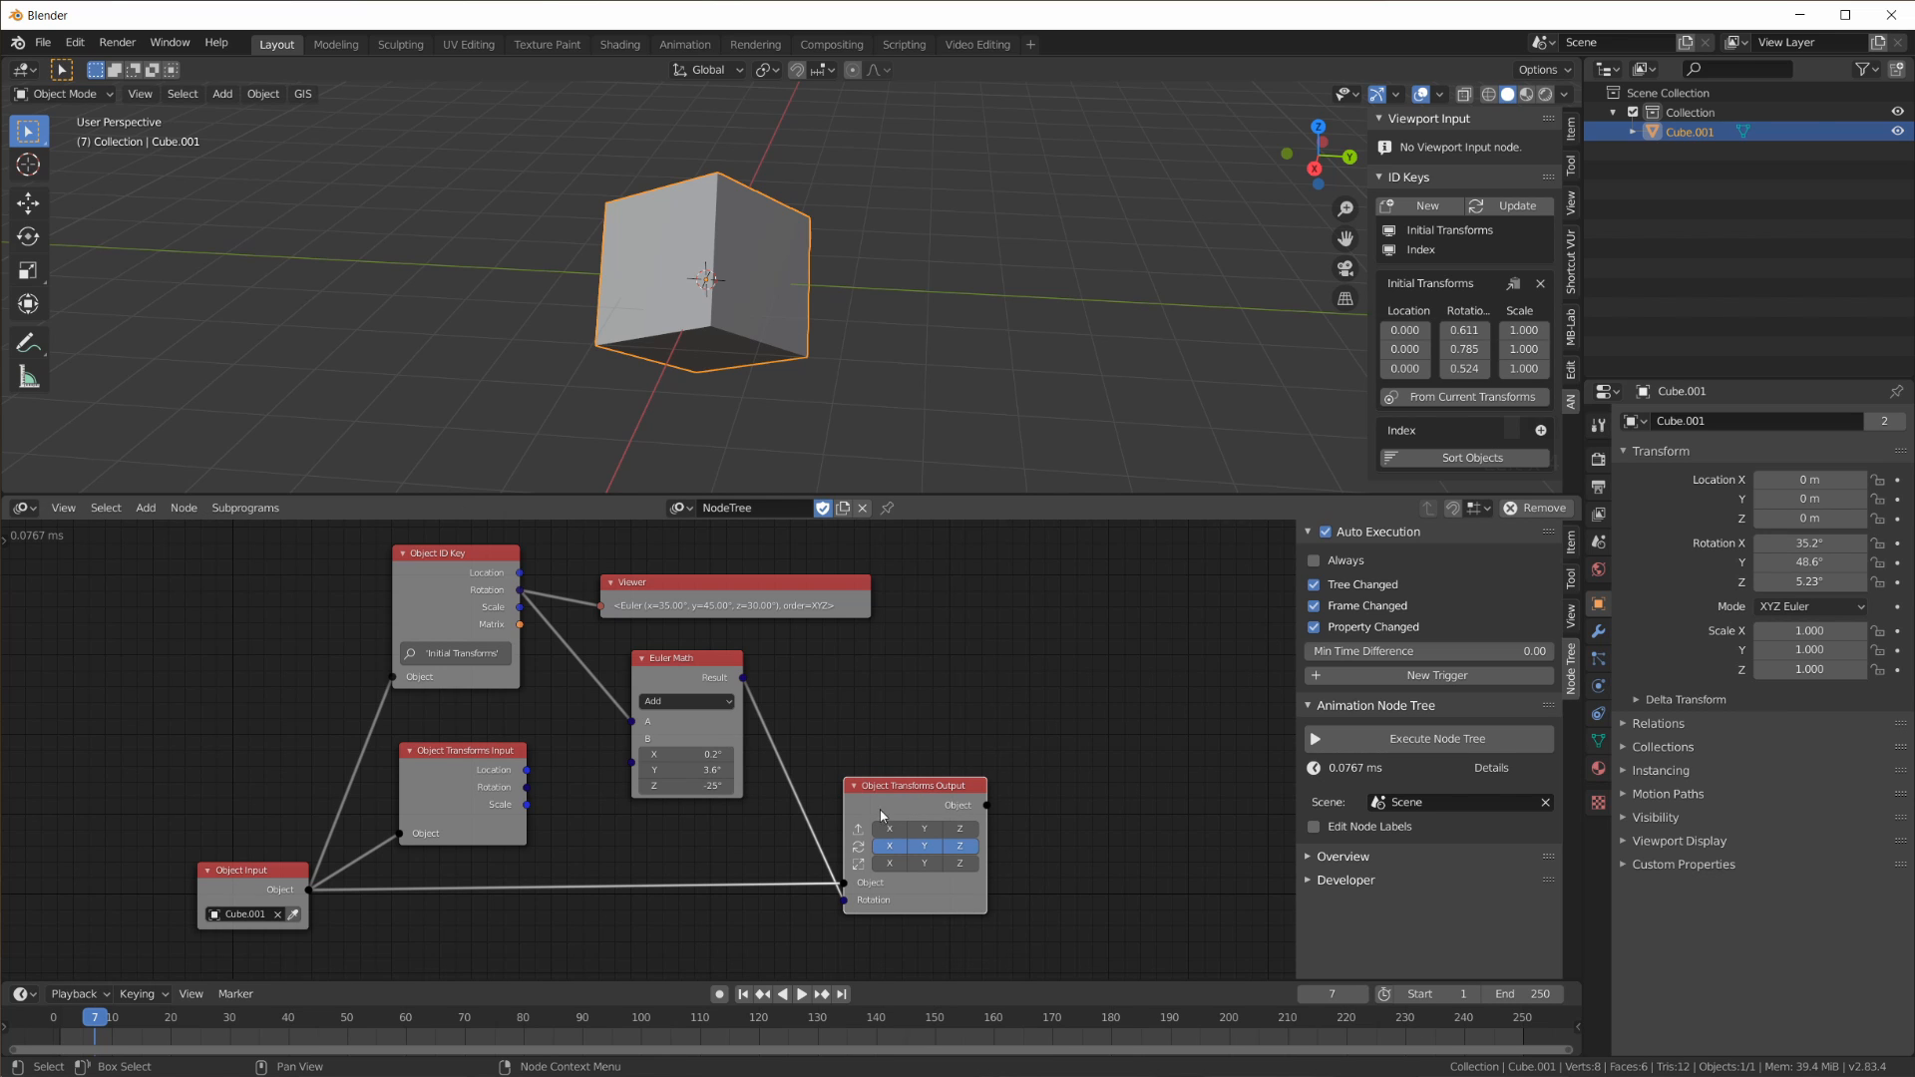
# Step: Delete every node except Object Input, and clear the cube's rotation
pyautogui.click(465, 637)
pyautogui.keyDown('shift'); pyautogui.click(480, 775); pyautogui.keyUp('shift')
pyautogui.keyDown('shift'); pyautogui.click(667, 676); pyautogui.keyUp('shift')
pyautogui.keyDown('shift'); pyautogui.click(707, 593); pyautogui.keyUp('shift')
pyautogui.keyDown('shift'); pyautogui.click(900, 807); pyautogui.keyUp('shift')
pyautogui.press('x')
pyautogui.moveTo(294, 902); pyautogui.dragTo(311, 763)
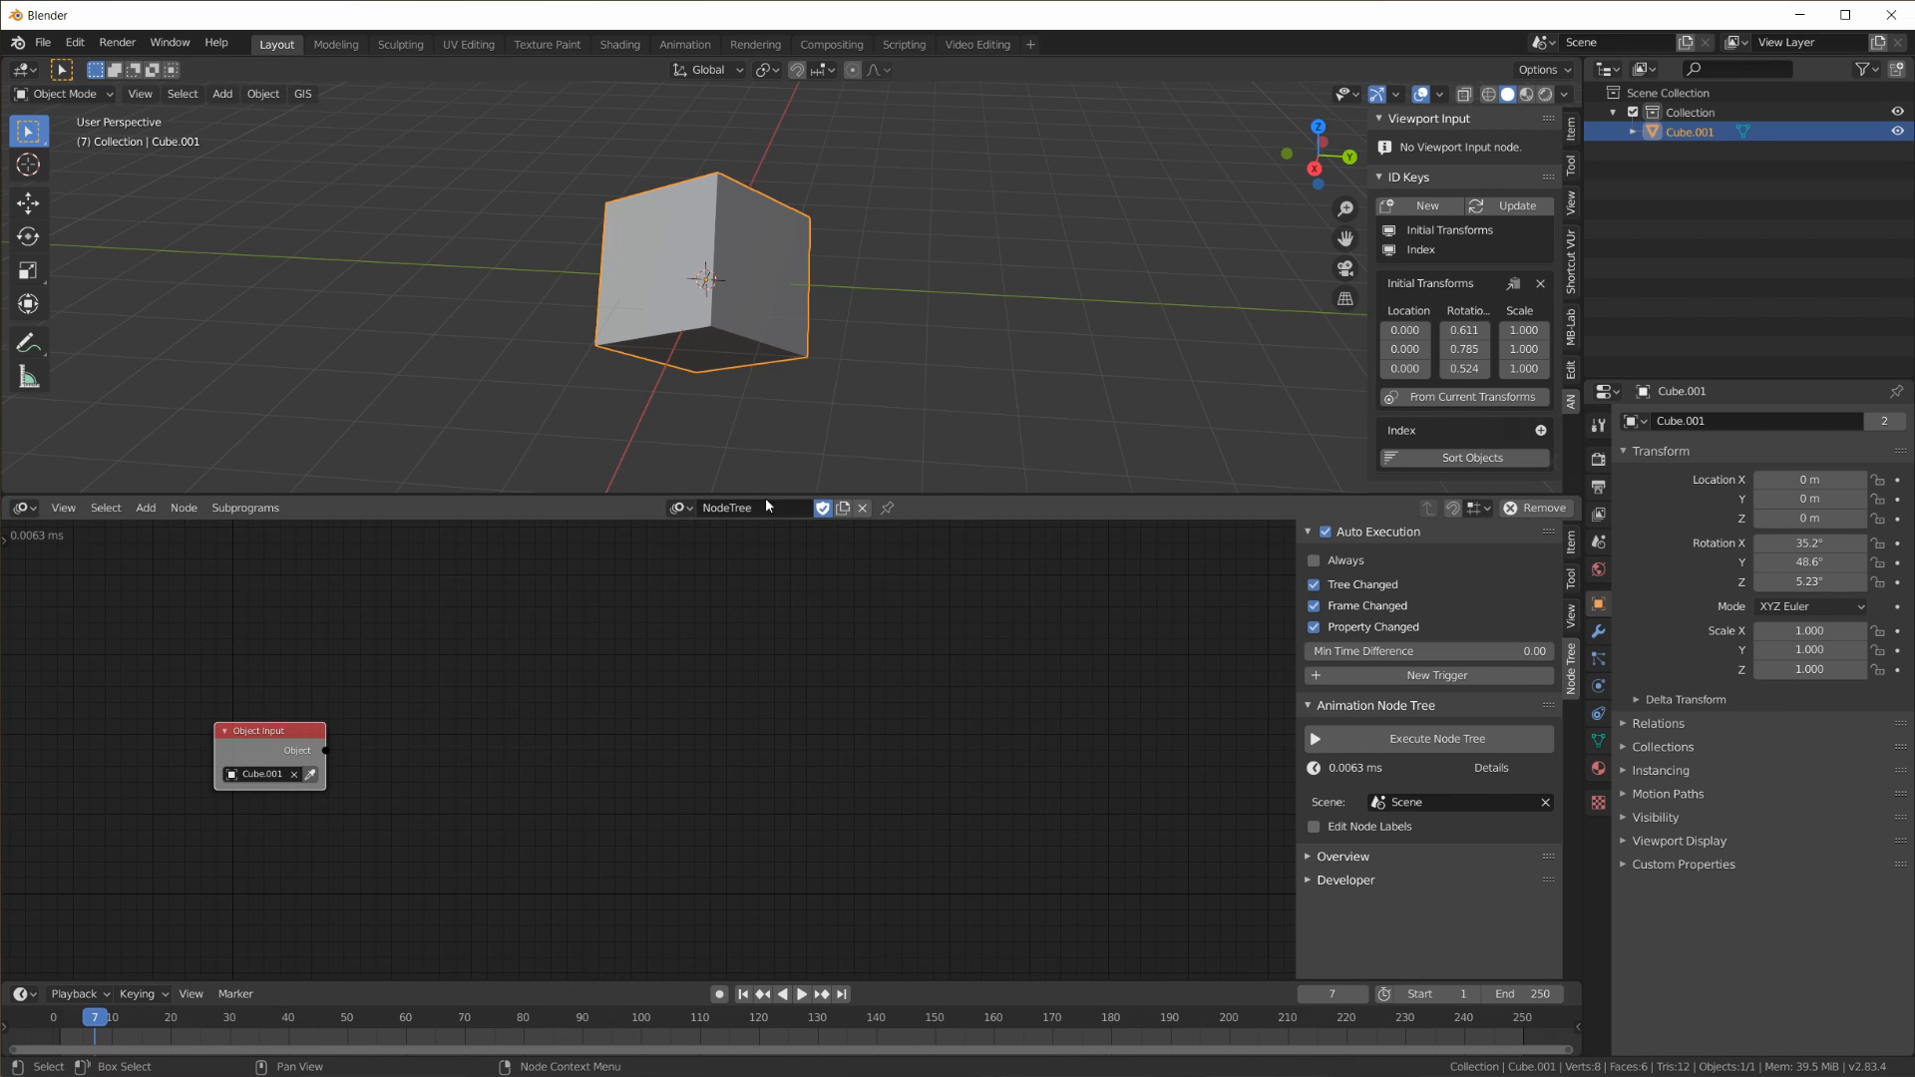
pyautogui.hotkey('alt', 'r')
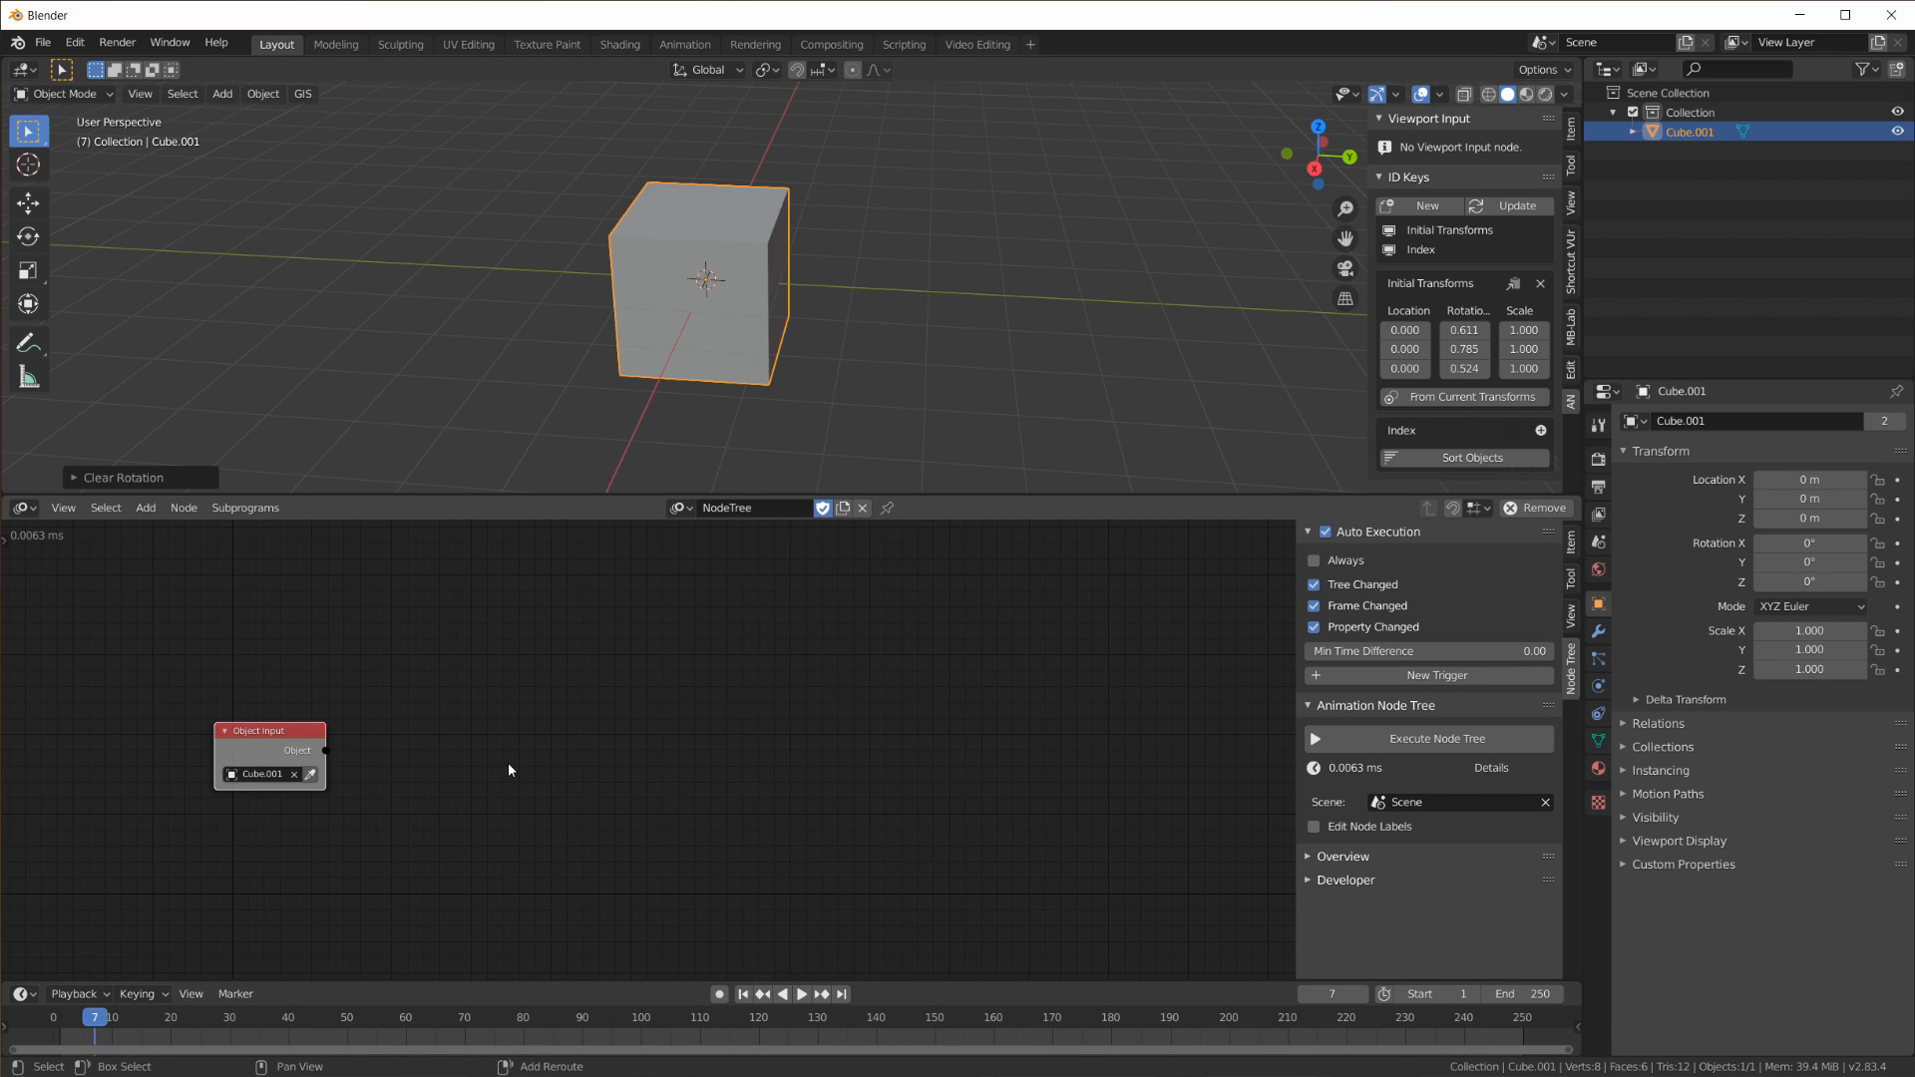
# Step: Add an Object Matrix Input node next to Object Input and link the Object output to its Object socket
pyautogui.hotkey('shift', 'a')
pyautogui.moveTo(469, 425)
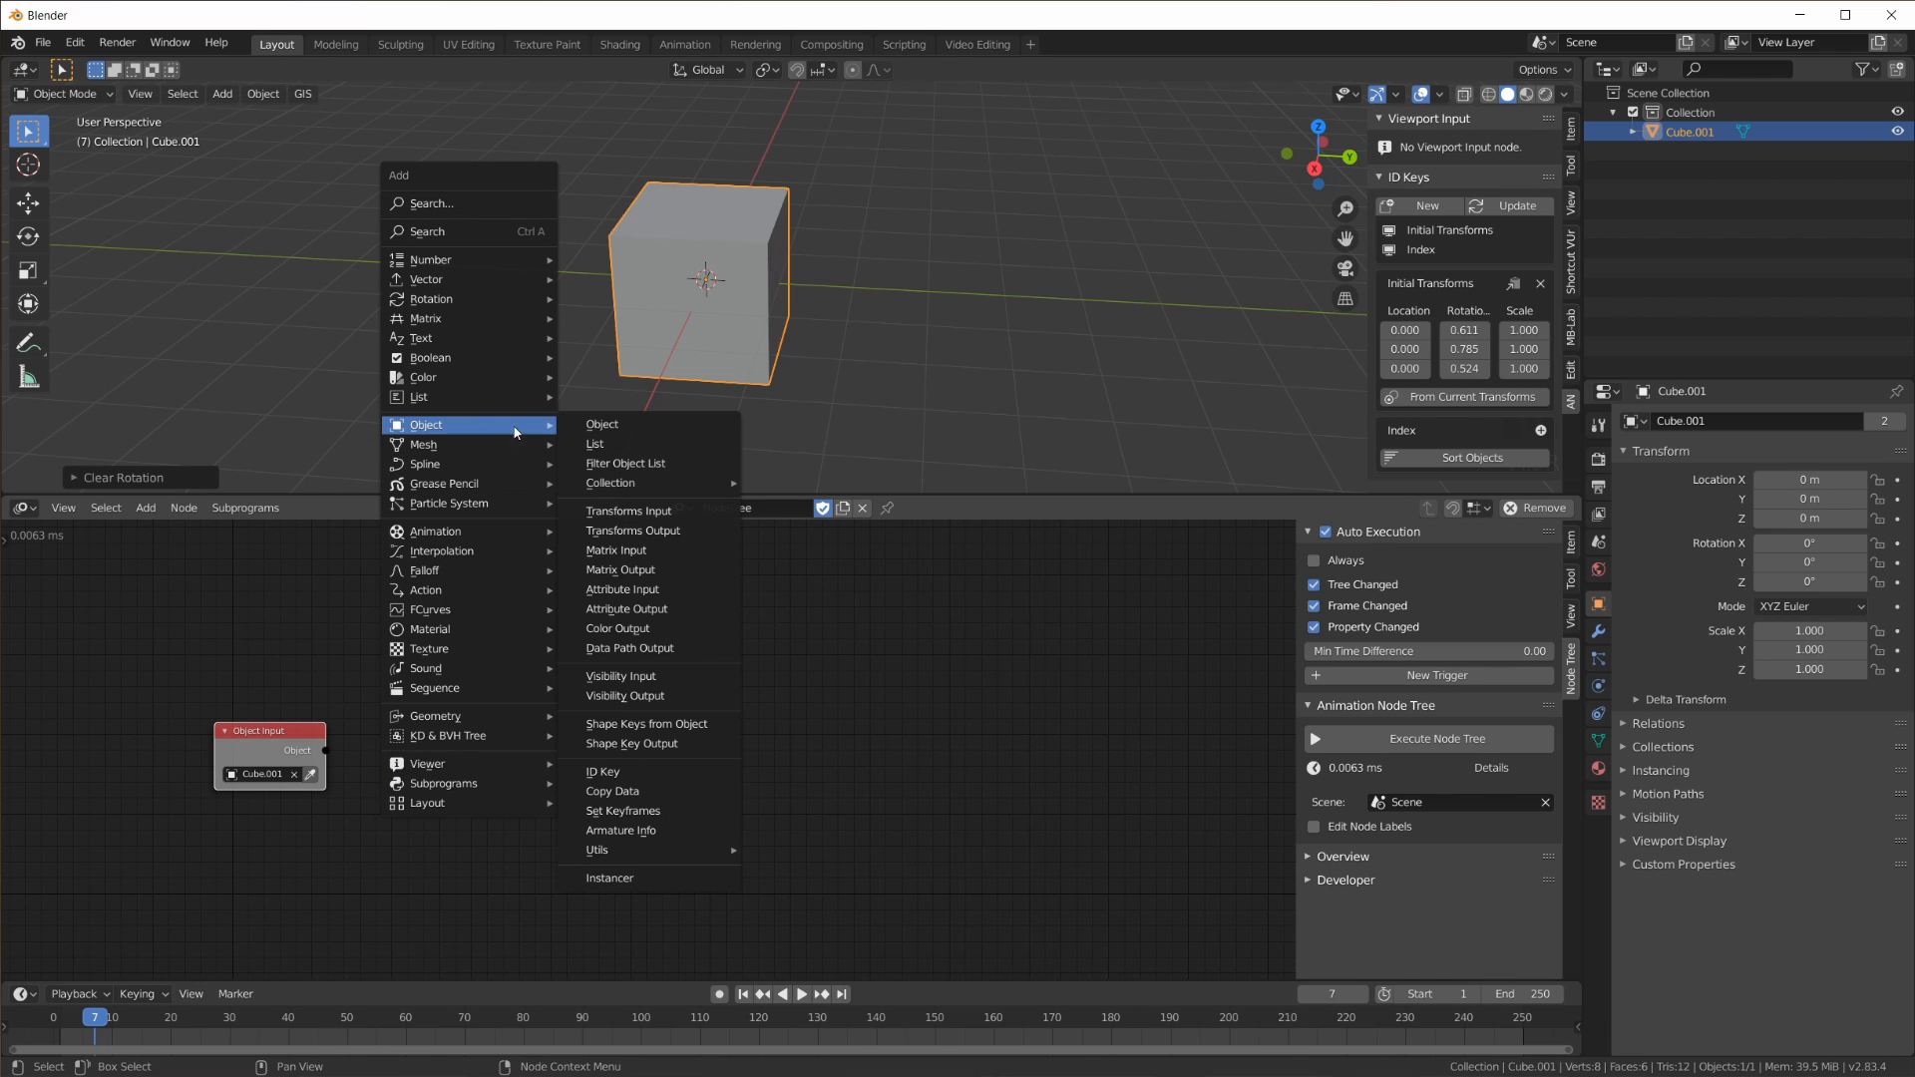
pyautogui.click(649, 556)
pyautogui.click(519, 769)
pyautogui.scroll(3, 518, 768)
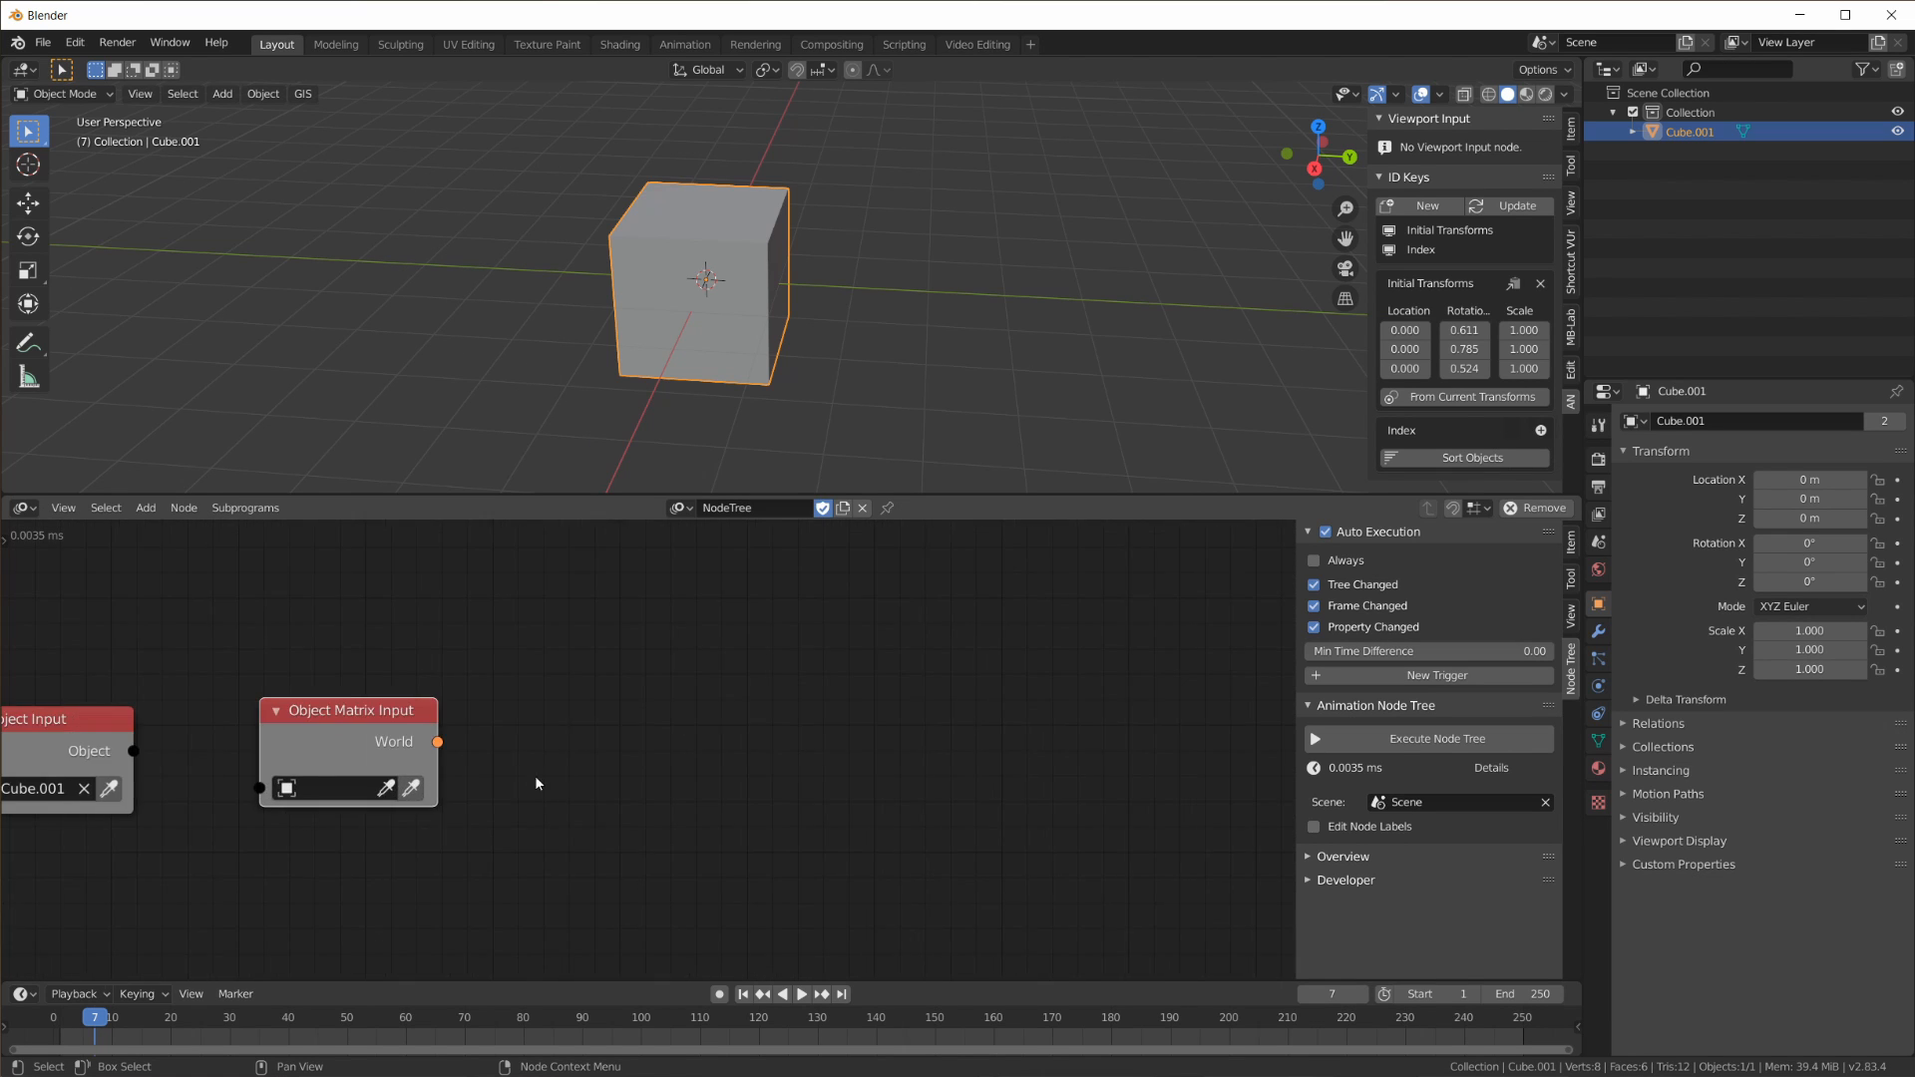
pyautogui.moveTo(536, 778); pyautogui.dragTo(762, 731, button='middle')
pyautogui.moveTo(360, 706); pyautogui.dragTo(487, 743)
pyautogui.moveTo(609, 668); pyautogui.dragTo(636, 698)
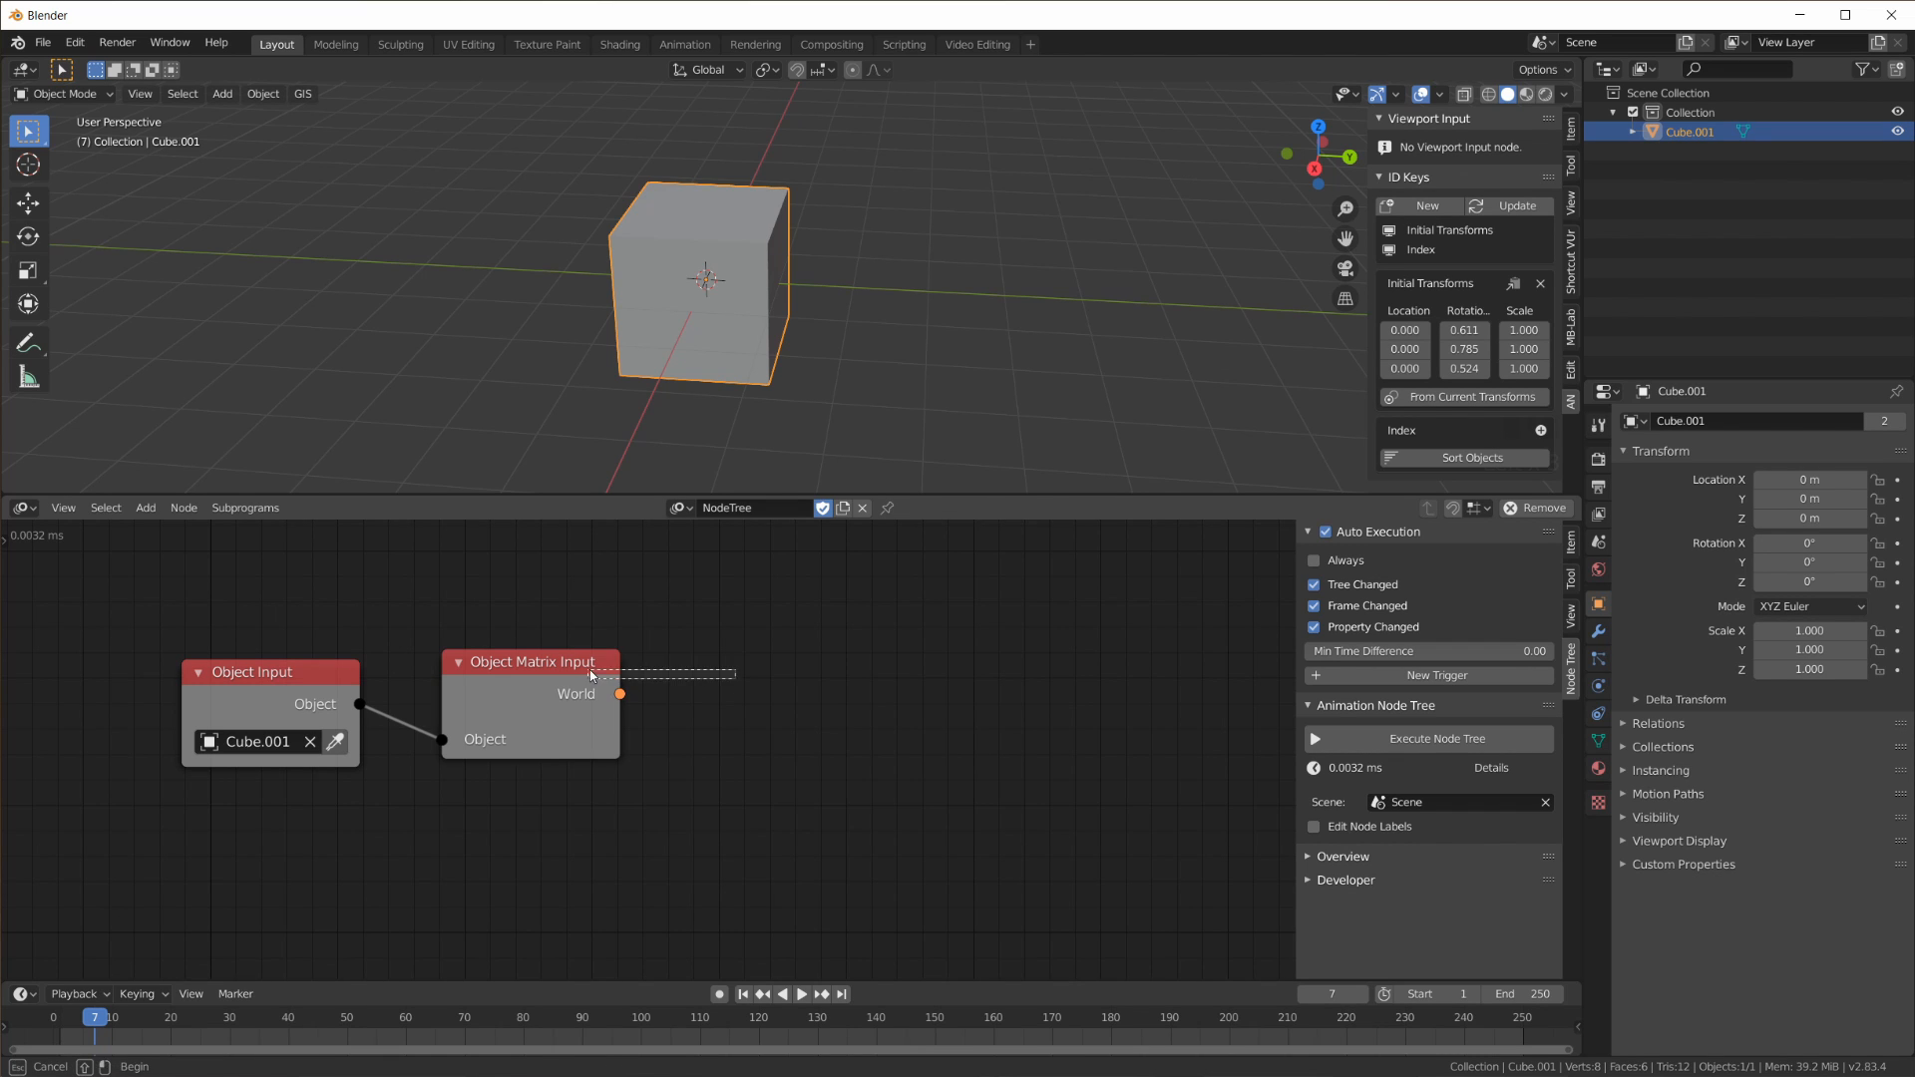
# Step: Add an Offset Matrix node after the Object Matrix Input node
pyautogui.hotkey('shift', 'a')
pyautogui.moveTo(806, 672)
pyautogui.moveTo(826, 576)
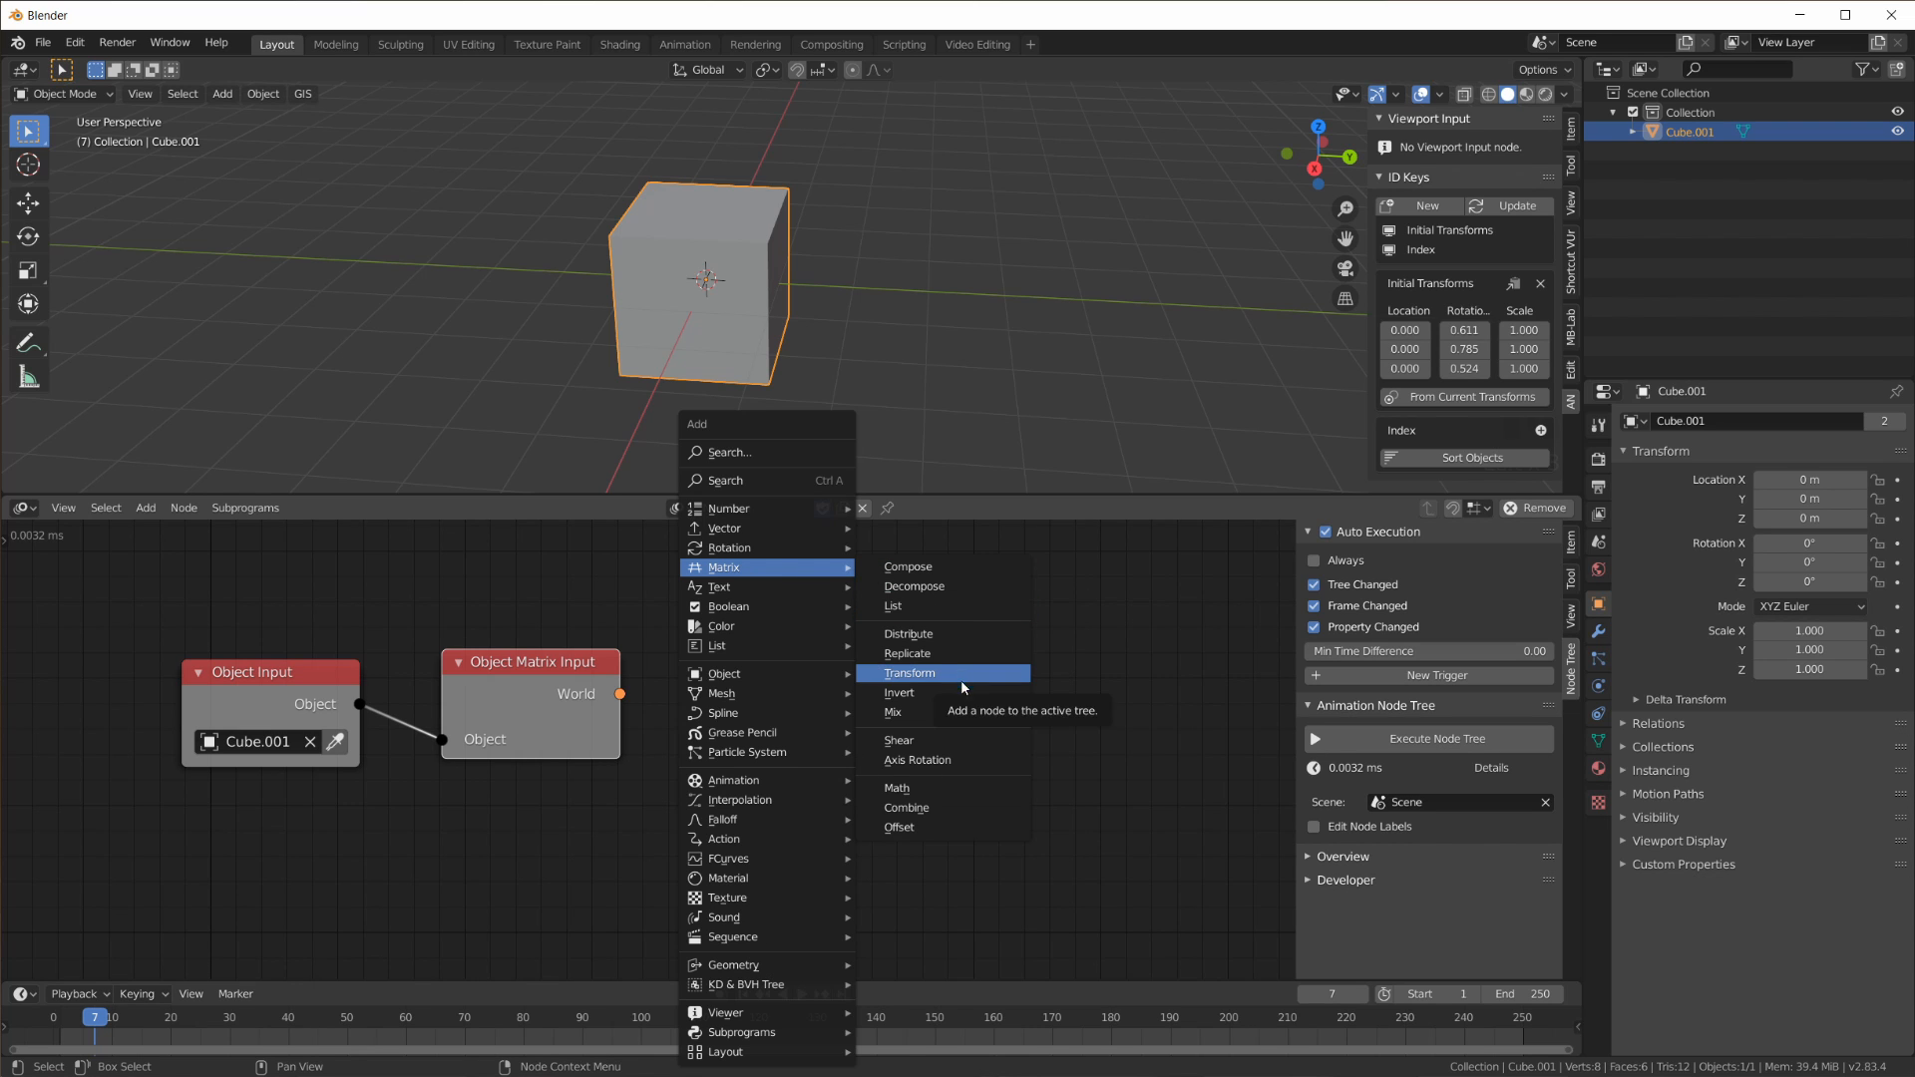
pyautogui.click(951, 824)
pyautogui.click(705, 595)
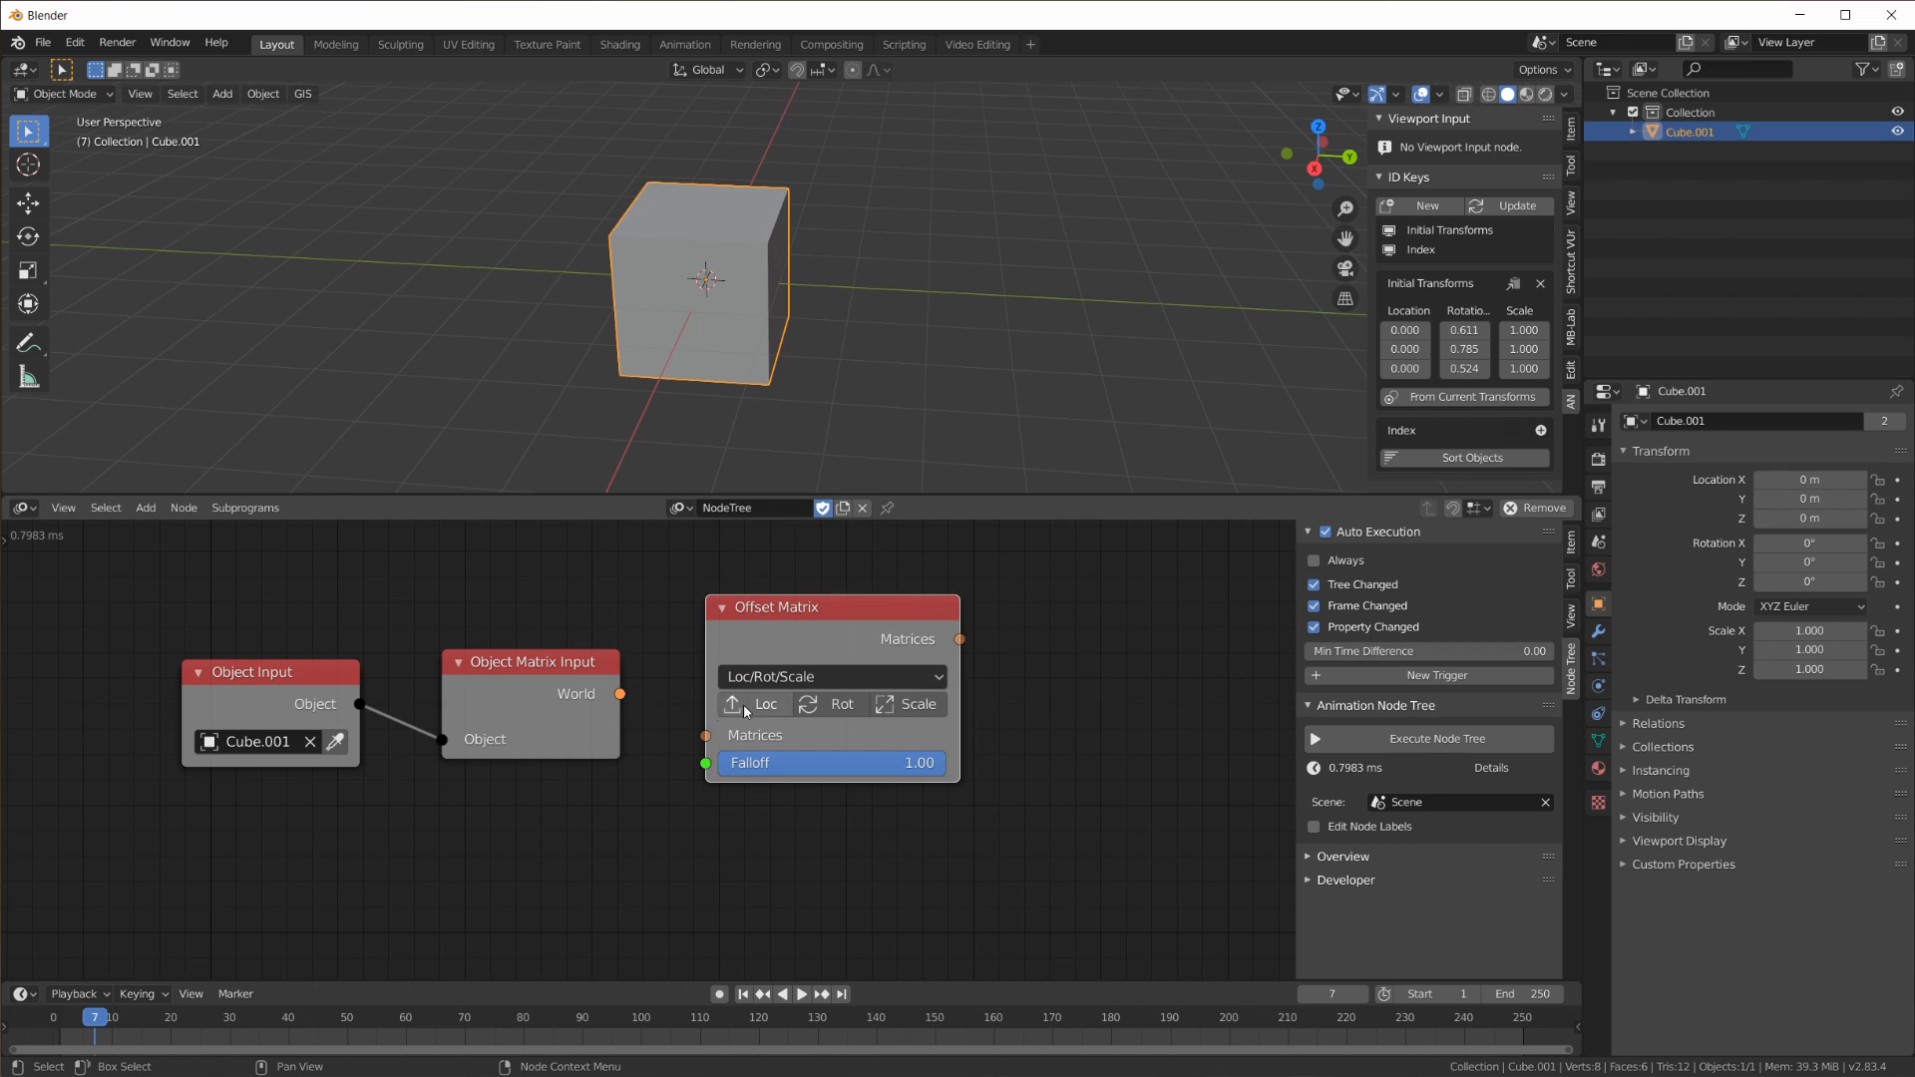
# Step: Connect Object Matrix Input's World output to Offset Matrix's Matrices input through a Create Matrix List node placed between them
pyautogui.moveTo(621, 694); pyautogui.dragTo(707, 737)
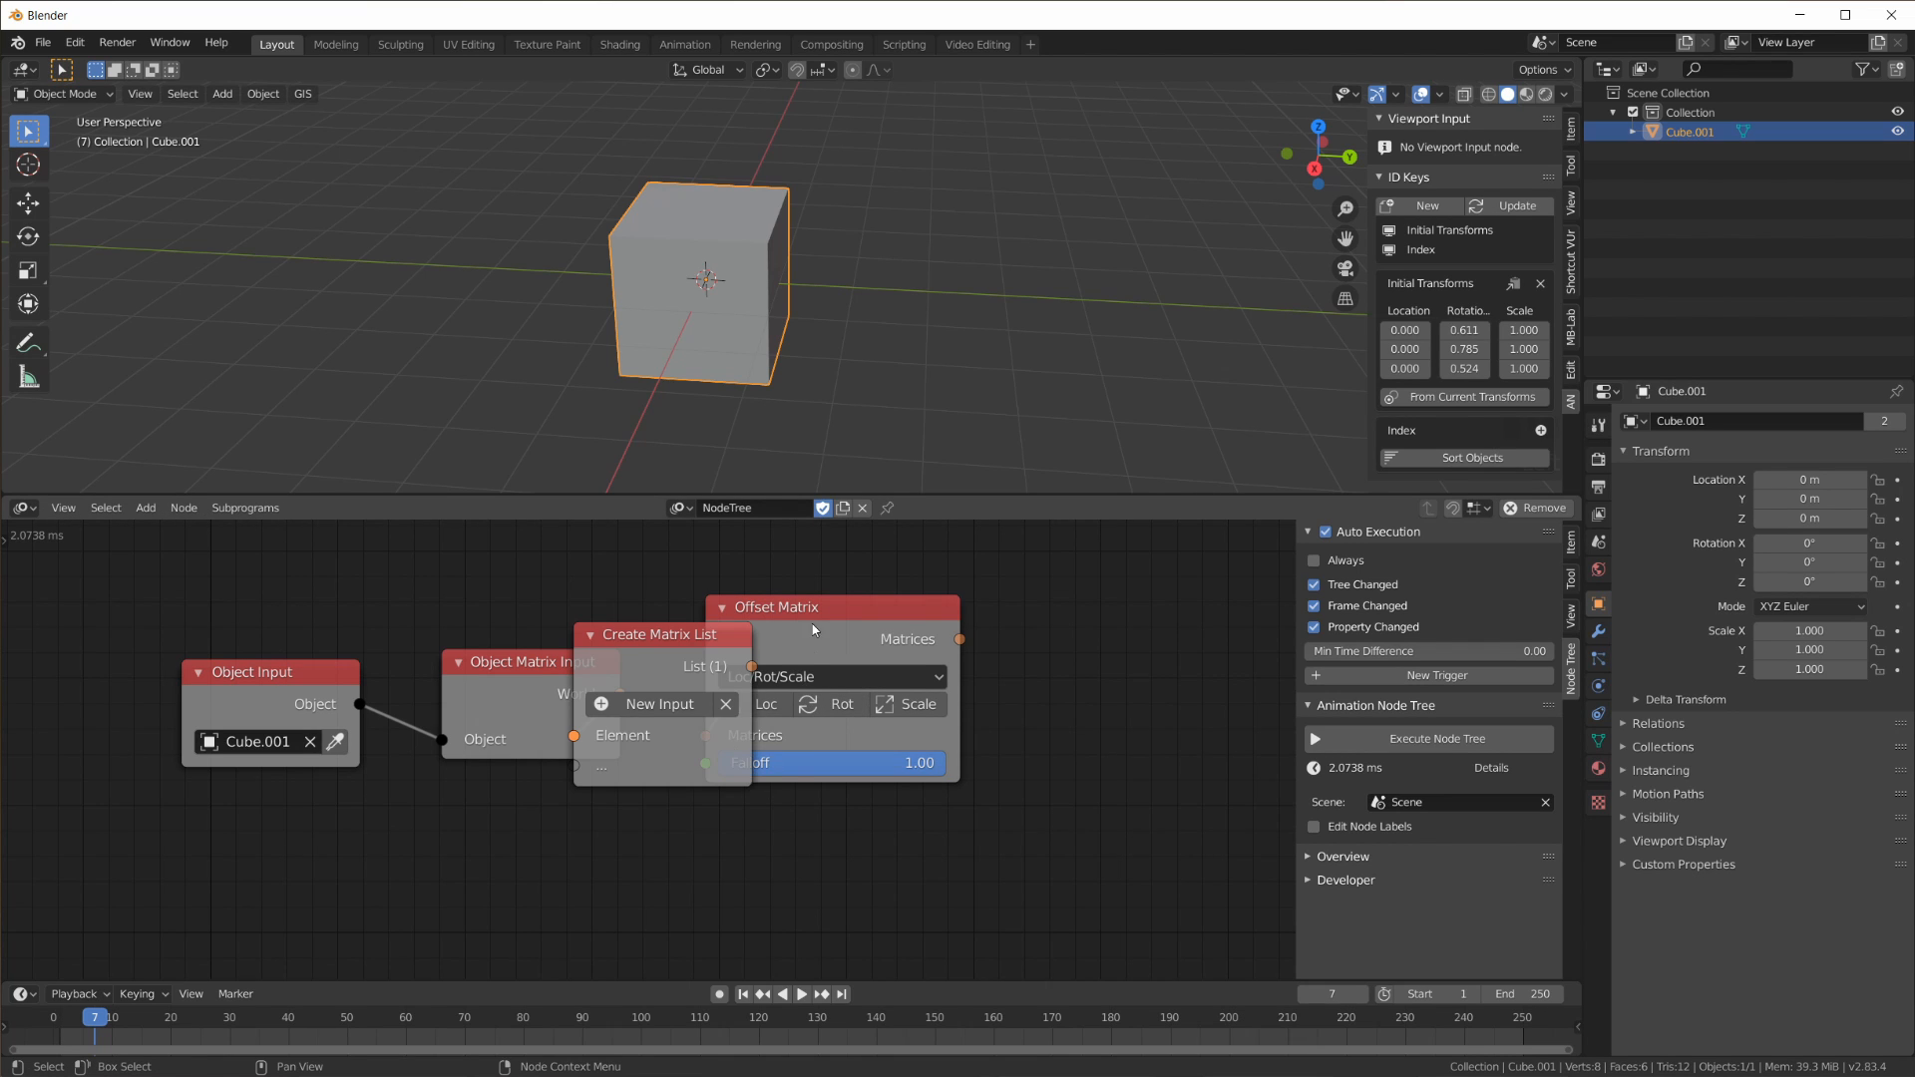
pyautogui.moveTo(813, 624); pyautogui.dragTo(1050, 621)
pyautogui.moveTo(669, 654); pyautogui.dragTo(794, 642)
pyautogui.moveTo(1000, 623); pyautogui.dragTo(1008, 626)
pyautogui.moveTo(944, 747); pyautogui.dragTo(912, 752)
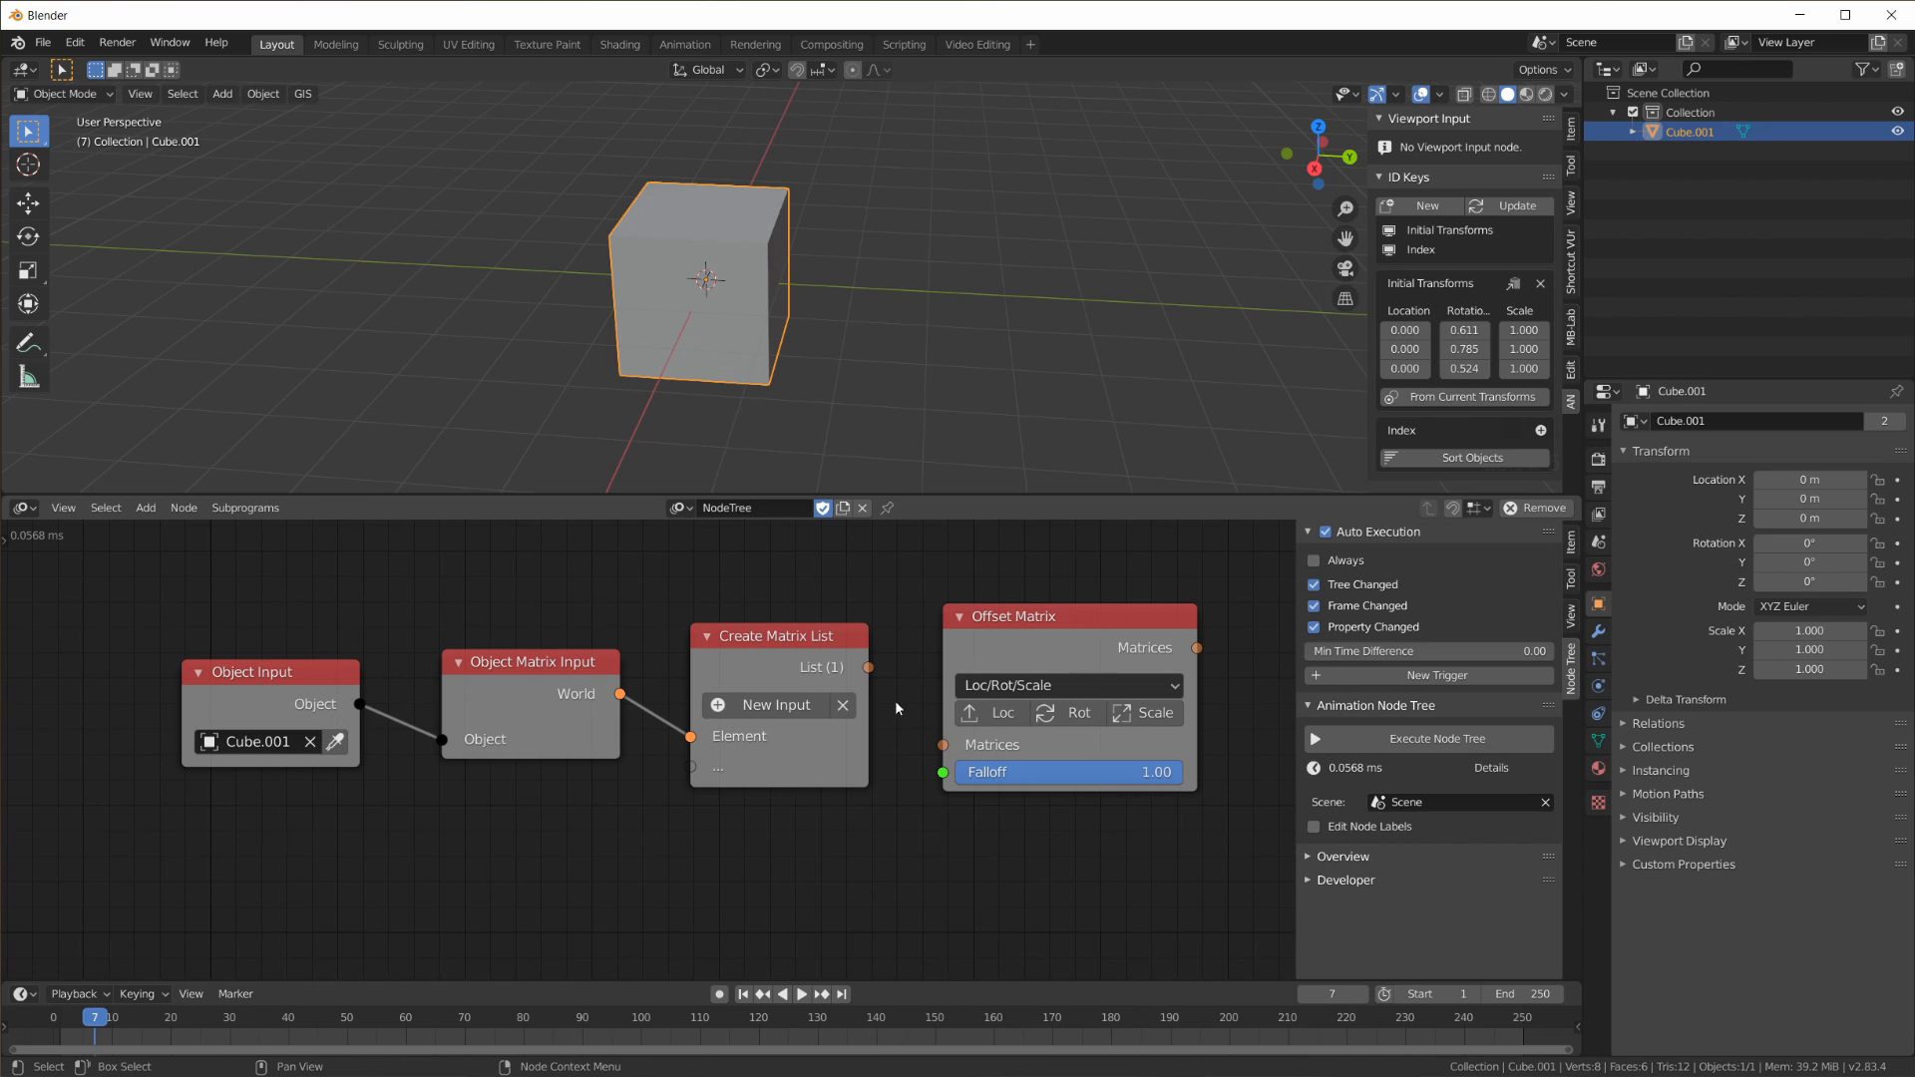
pyautogui.moveTo(622, 693); pyautogui.dragTo(658, 641)
pyautogui.moveTo(869, 667); pyautogui.dragTo(942, 745)
pyautogui.moveTo(758, 644); pyautogui.dragTo(765, 642)
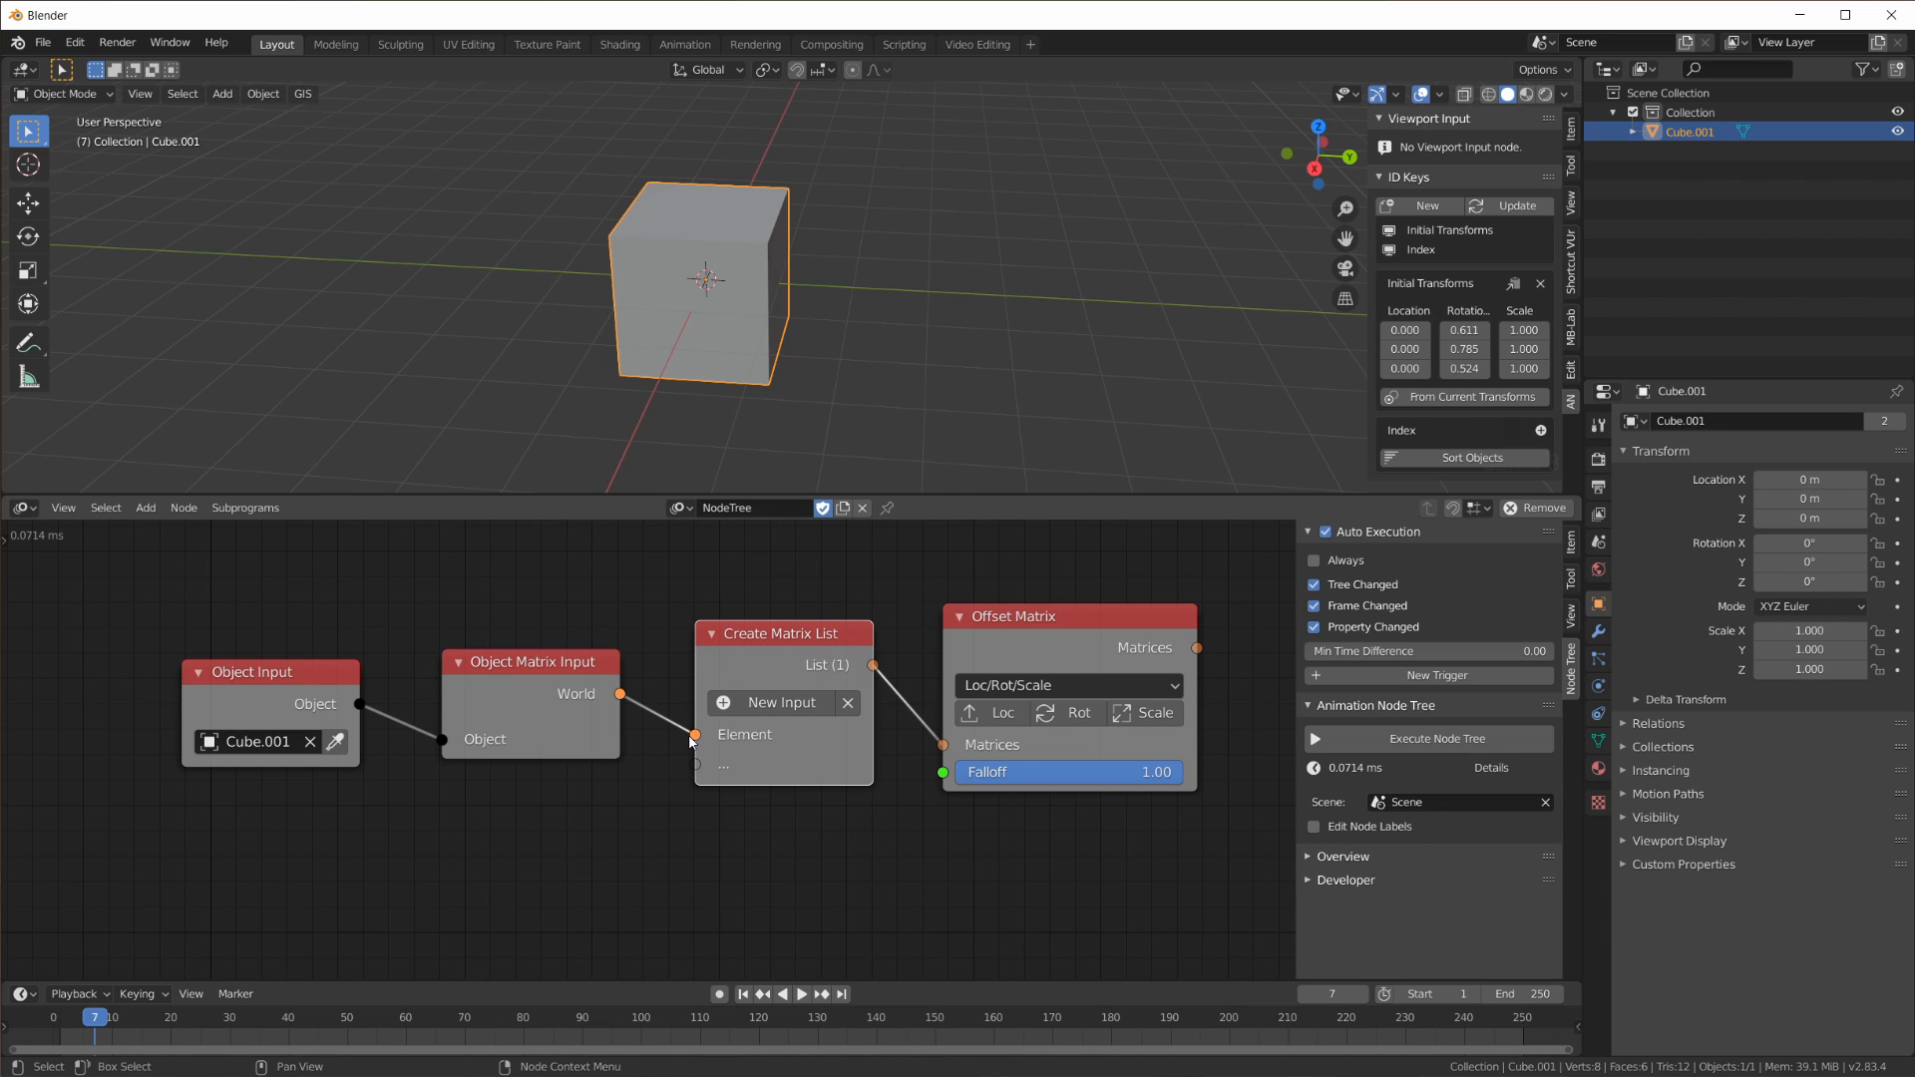
# Step: Enable location offset in the Offset Matrix node and set its X translation to 0.10
pyautogui.moveTo(1076, 764); pyautogui.dragTo(913, 762, button='middle')
pyautogui.click(716, 722)
pyautogui.scroll(-2, 894, 754)
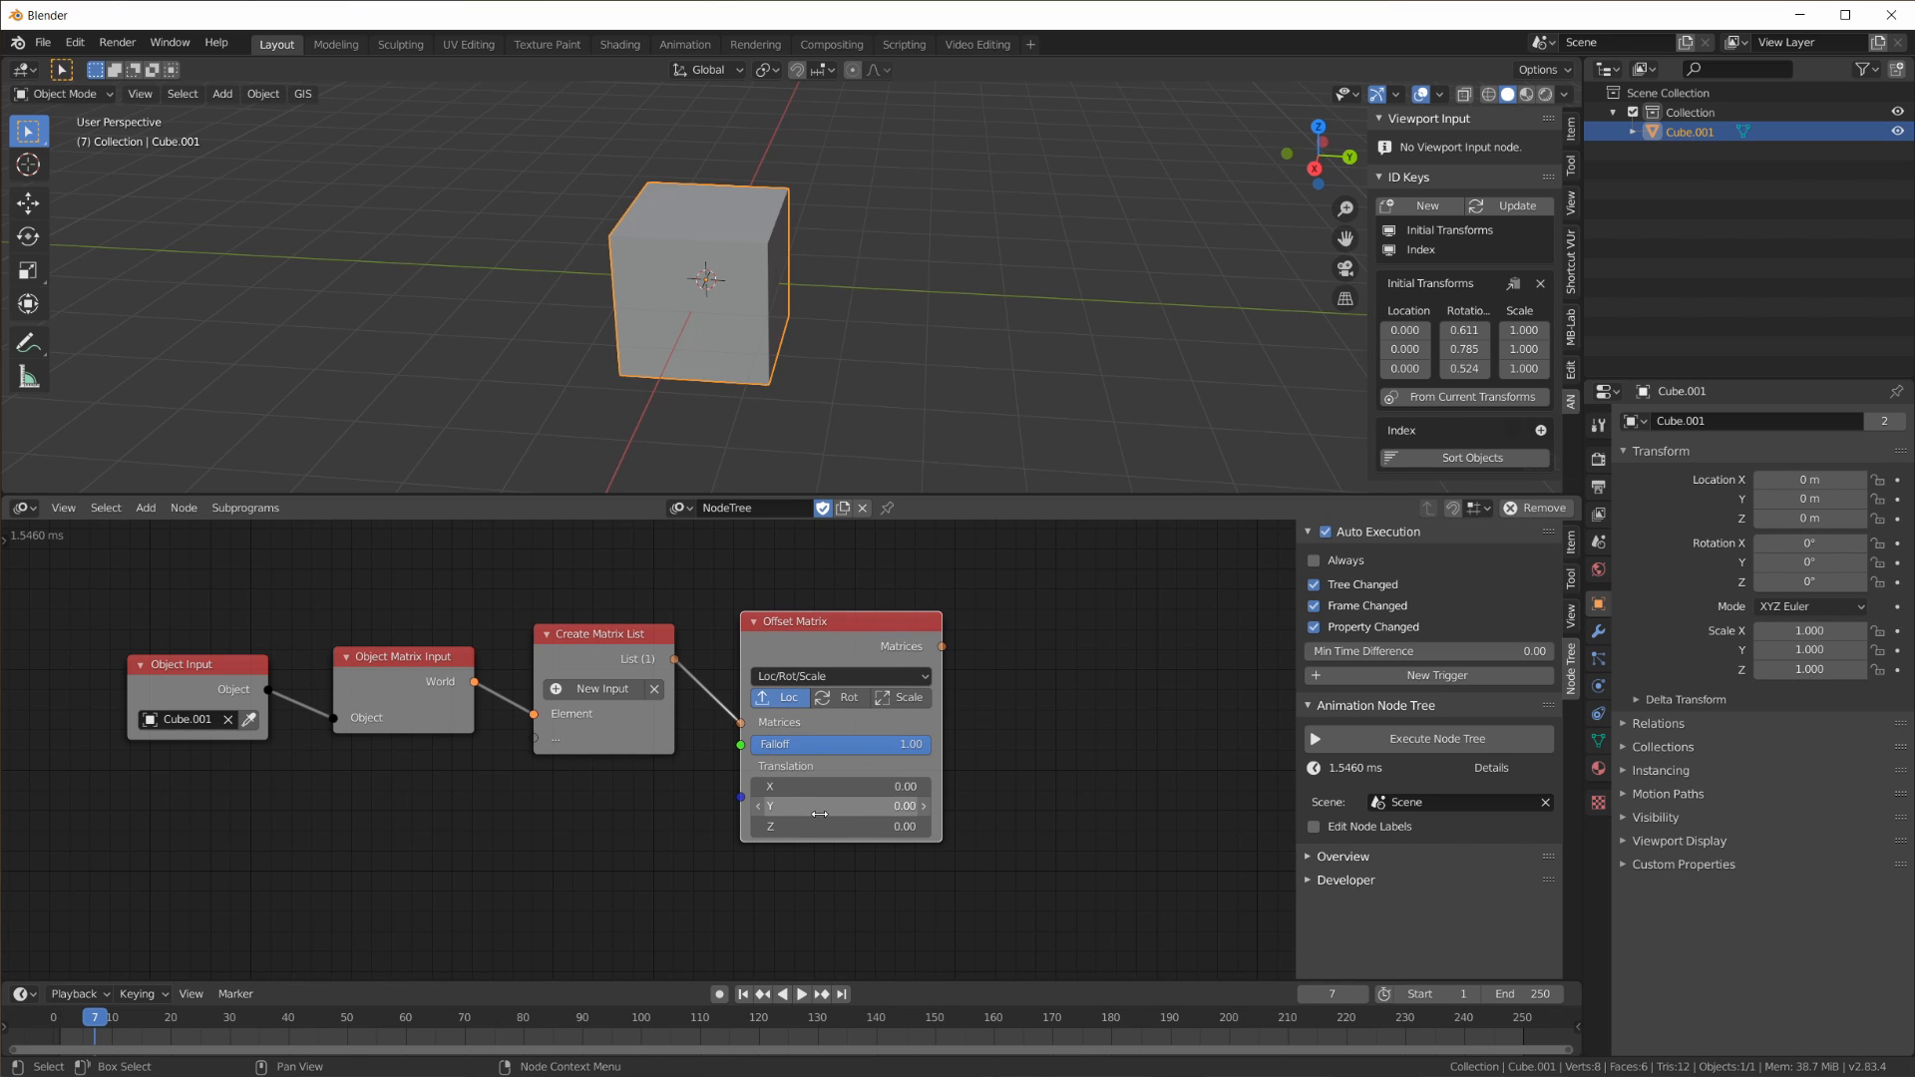
pyautogui.scroll(2, 874, 850)
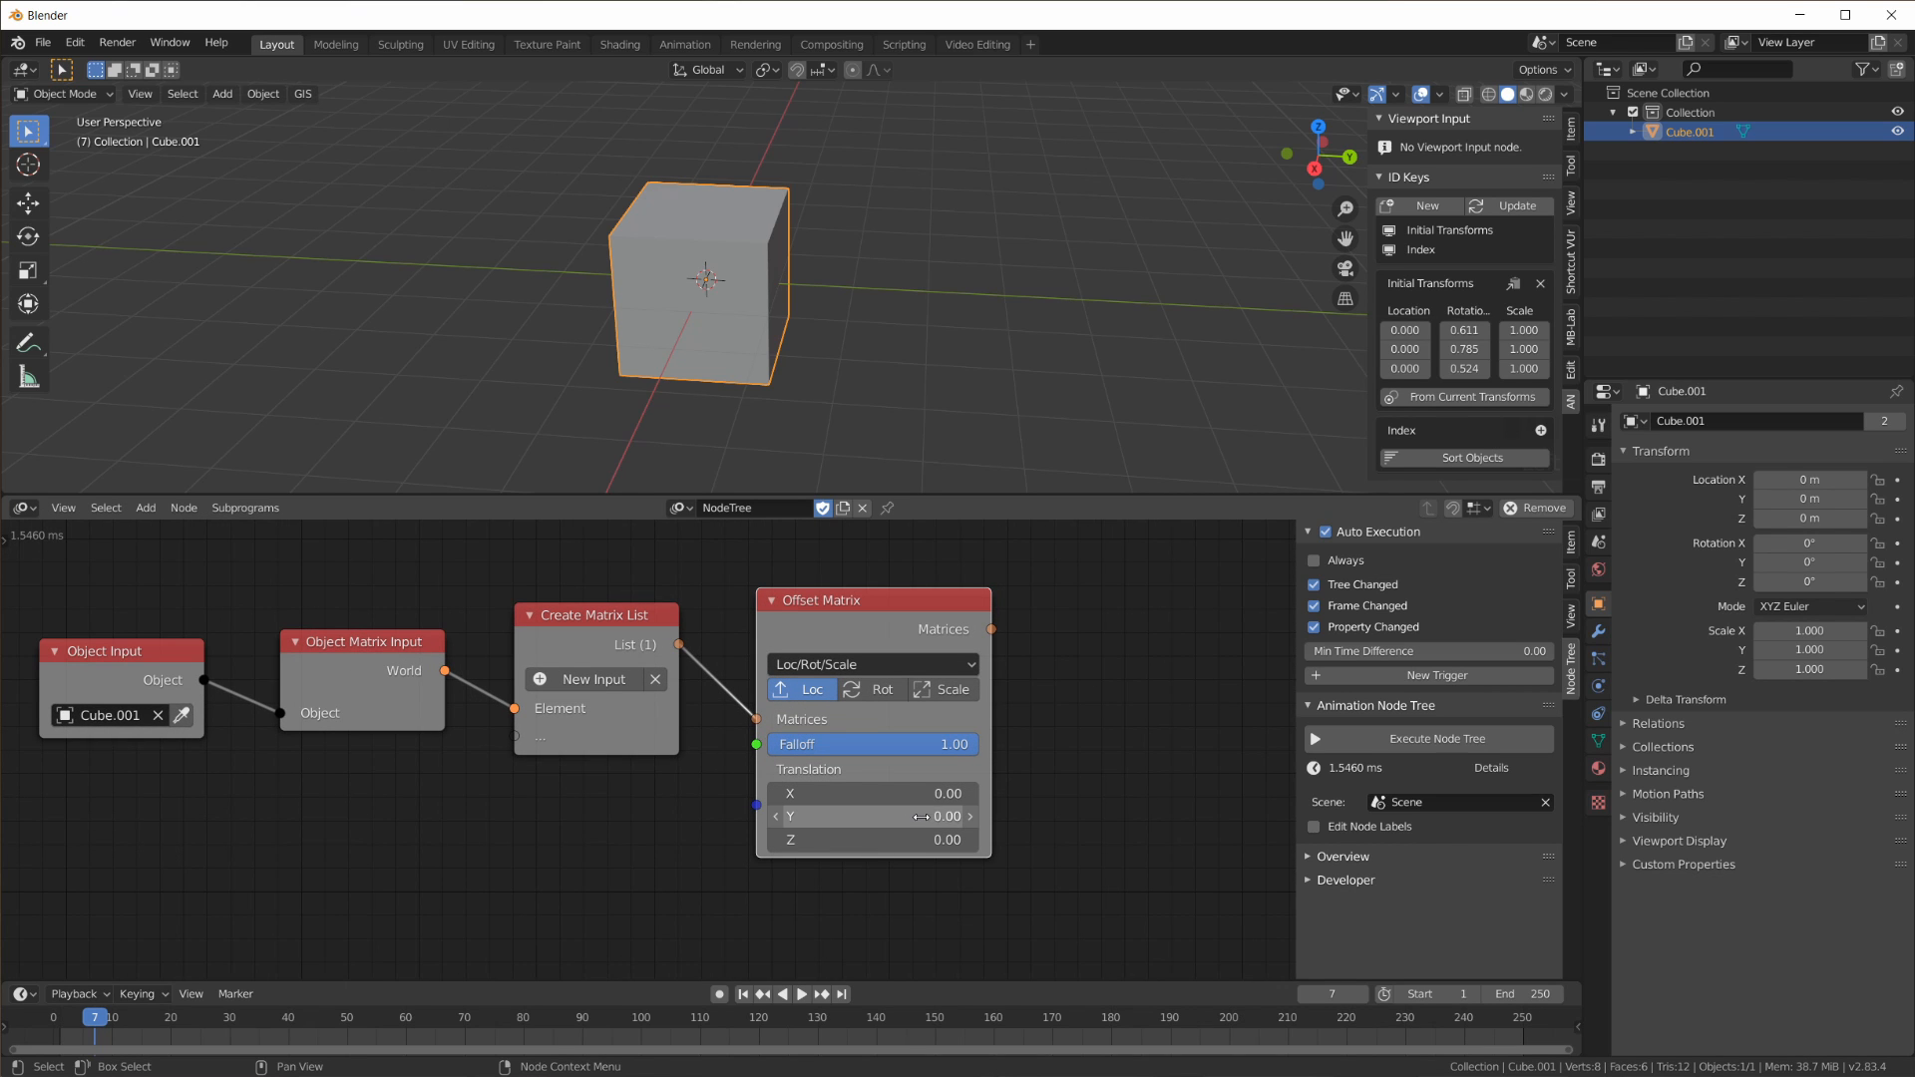
pyautogui.scroll(1, 887, 834)
pyautogui.scroll(-1, 887, 834)
pyautogui.click(853, 797)
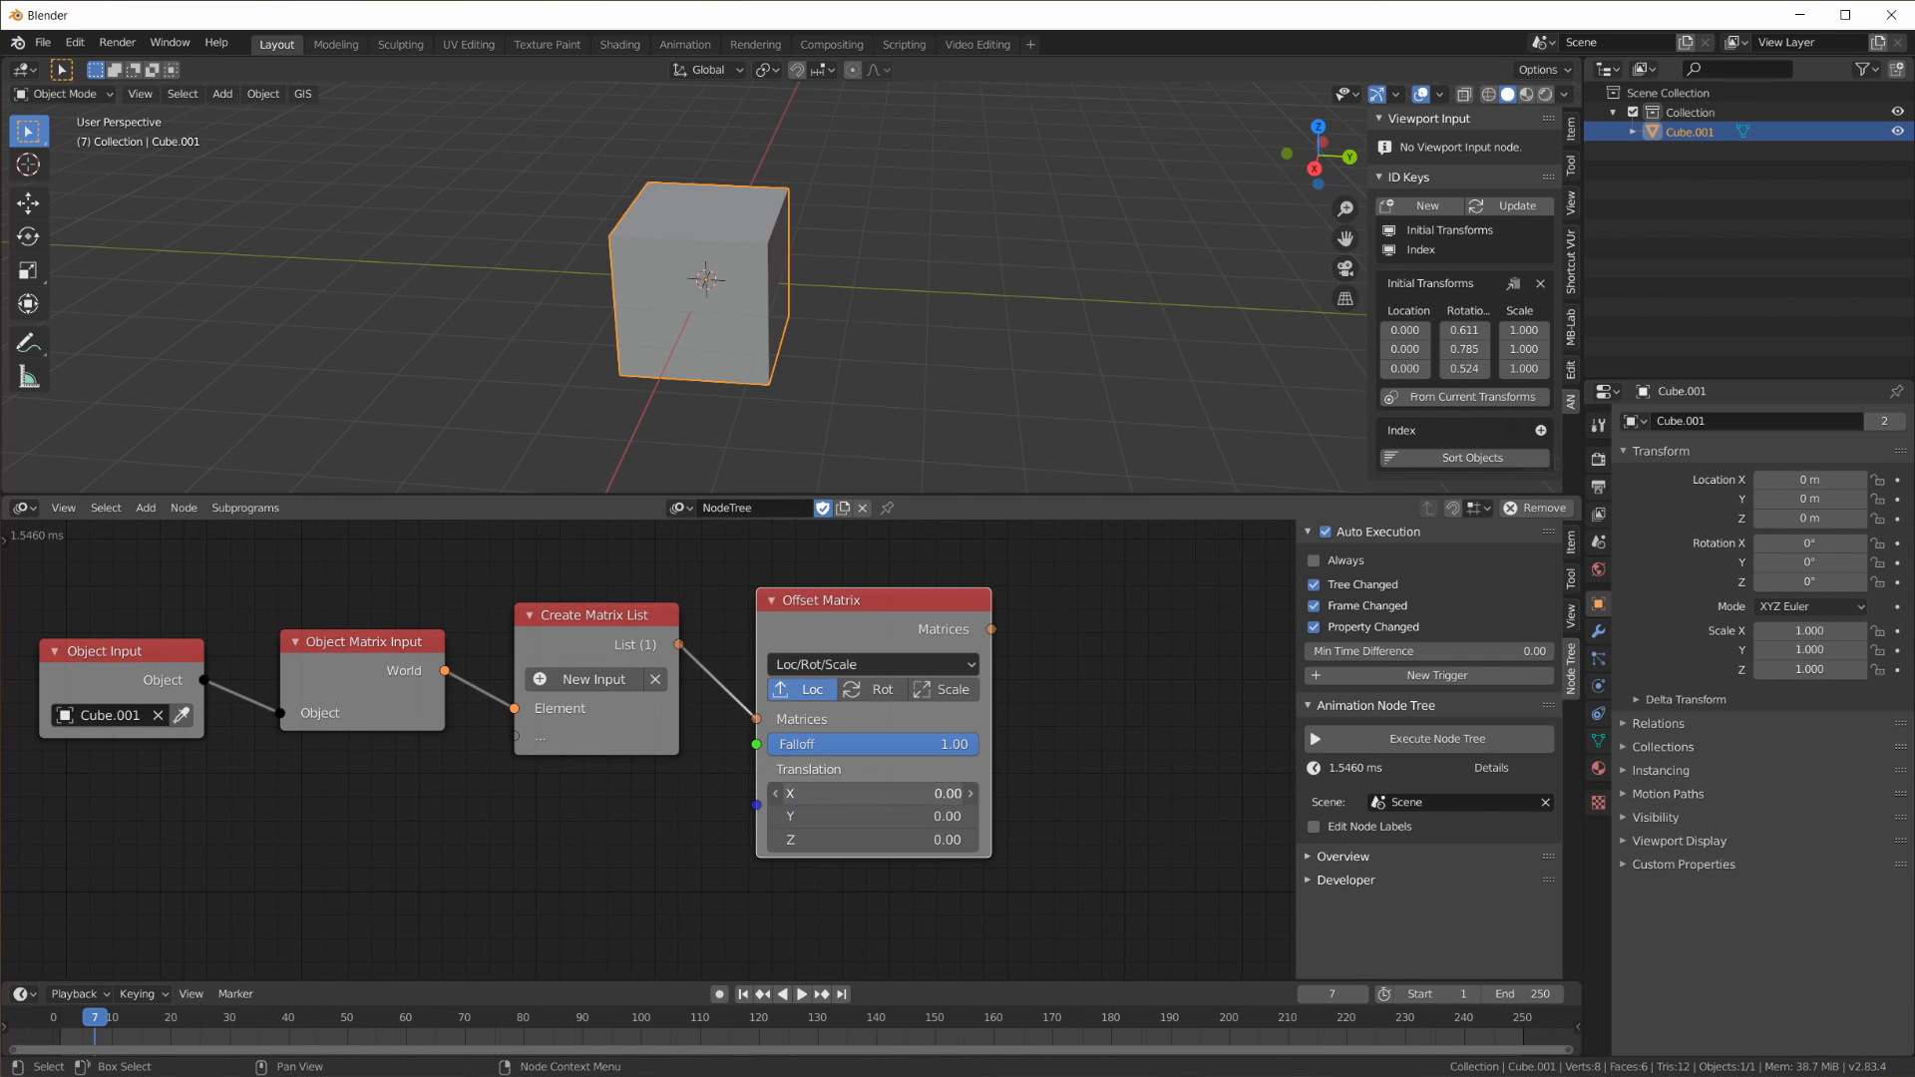
pyautogui.press('Return')
pyautogui.scroll(-2, 864, 703)
pyautogui.scroll(2, 958, 705)
pyautogui.moveTo(1119, 704); pyautogui.dragTo(1151, 727, button='middle')
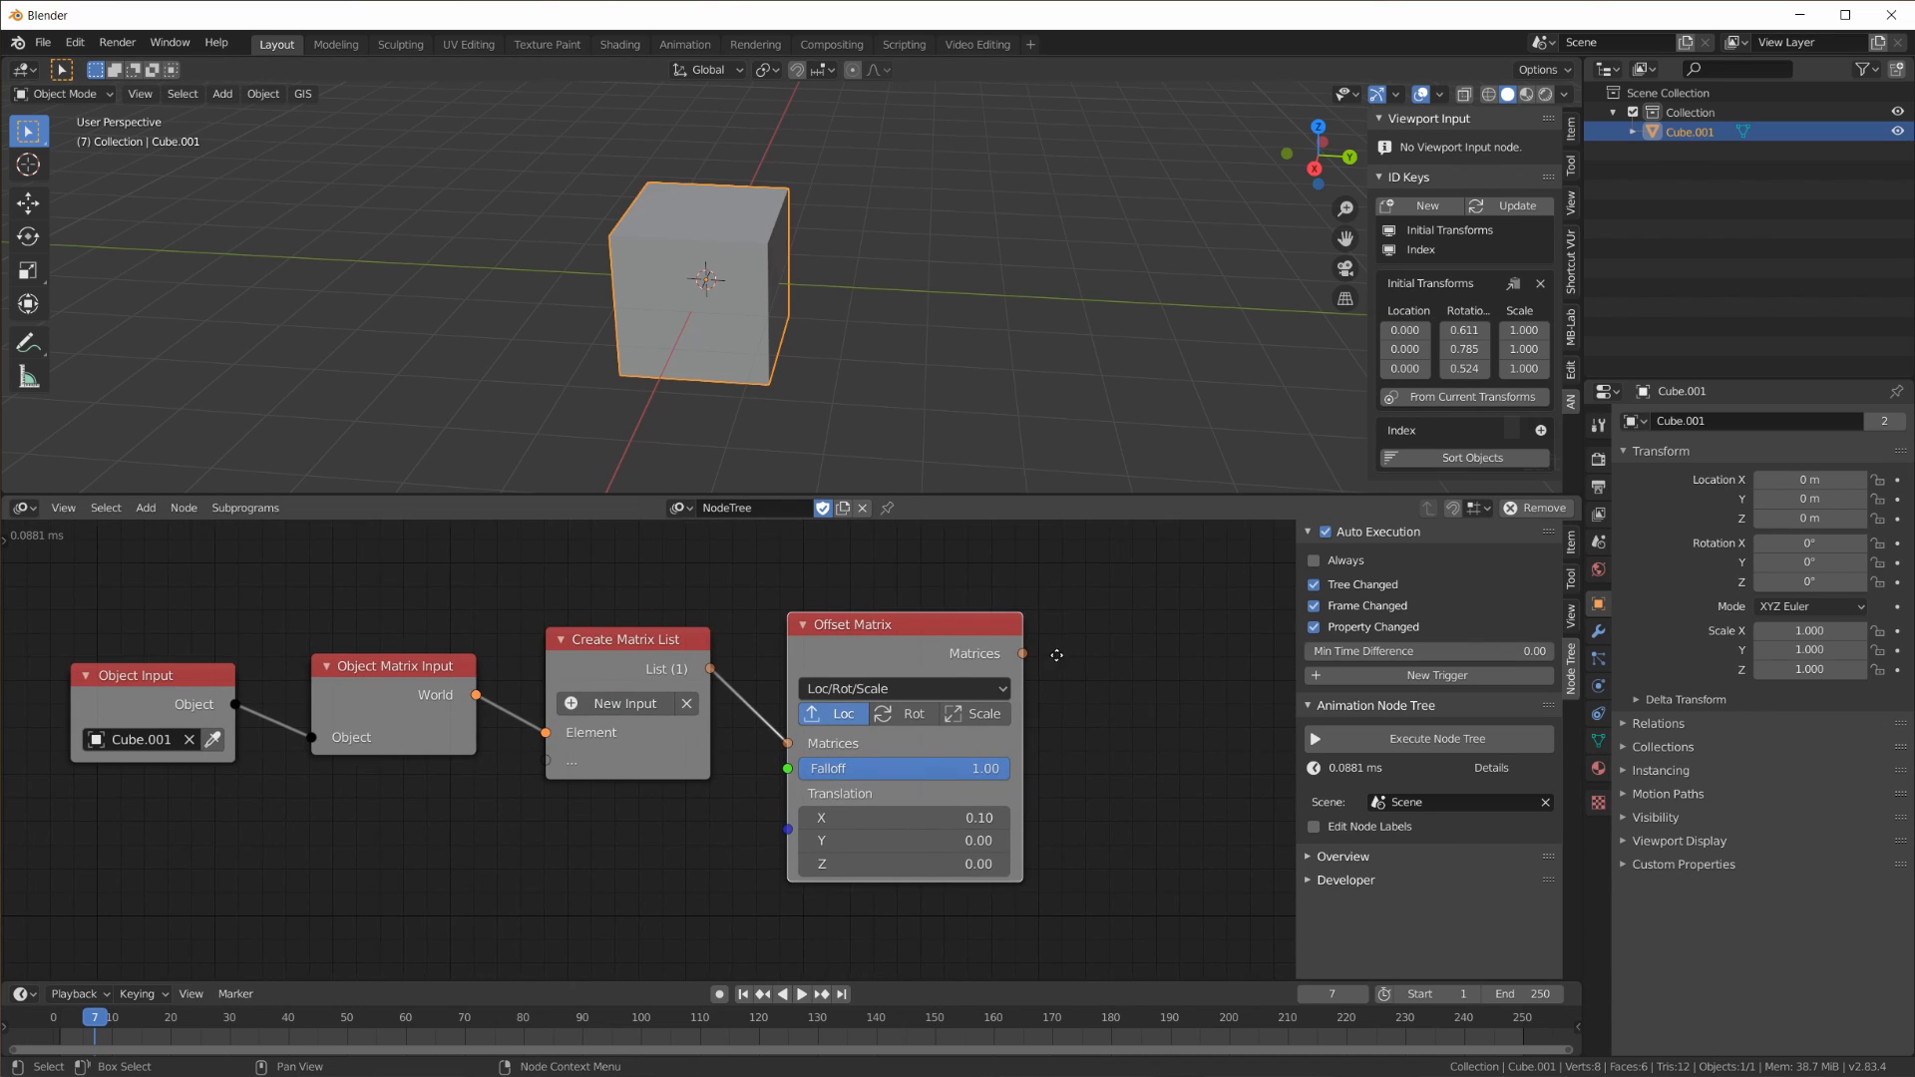
# Step: Add an Object Matrix Output node after Offset Matrix and link Object Input's Object output to its Object socket
pyautogui.scroll(-1, 954, 665)
pyautogui.moveTo(963, 796); pyautogui.dragTo(866, 798, button='middle')
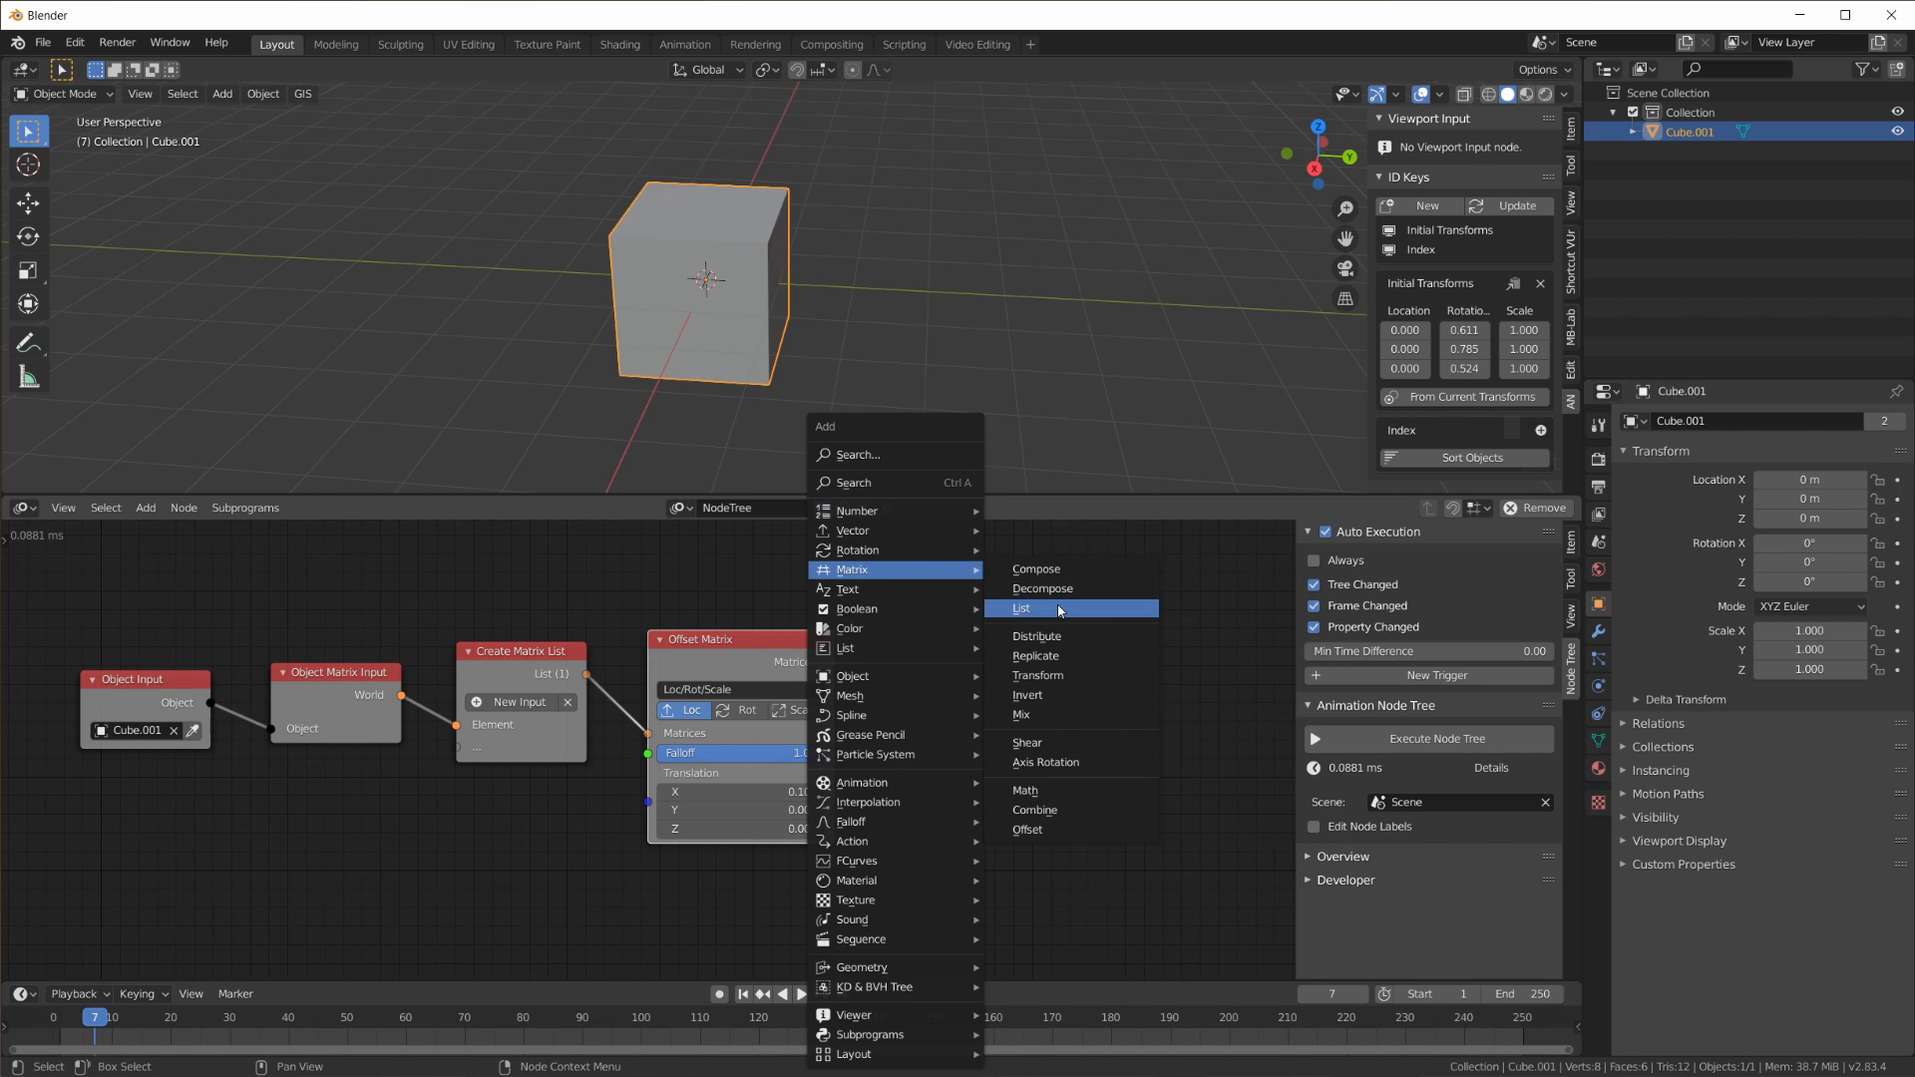
pyautogui.moveTo(938, 676)
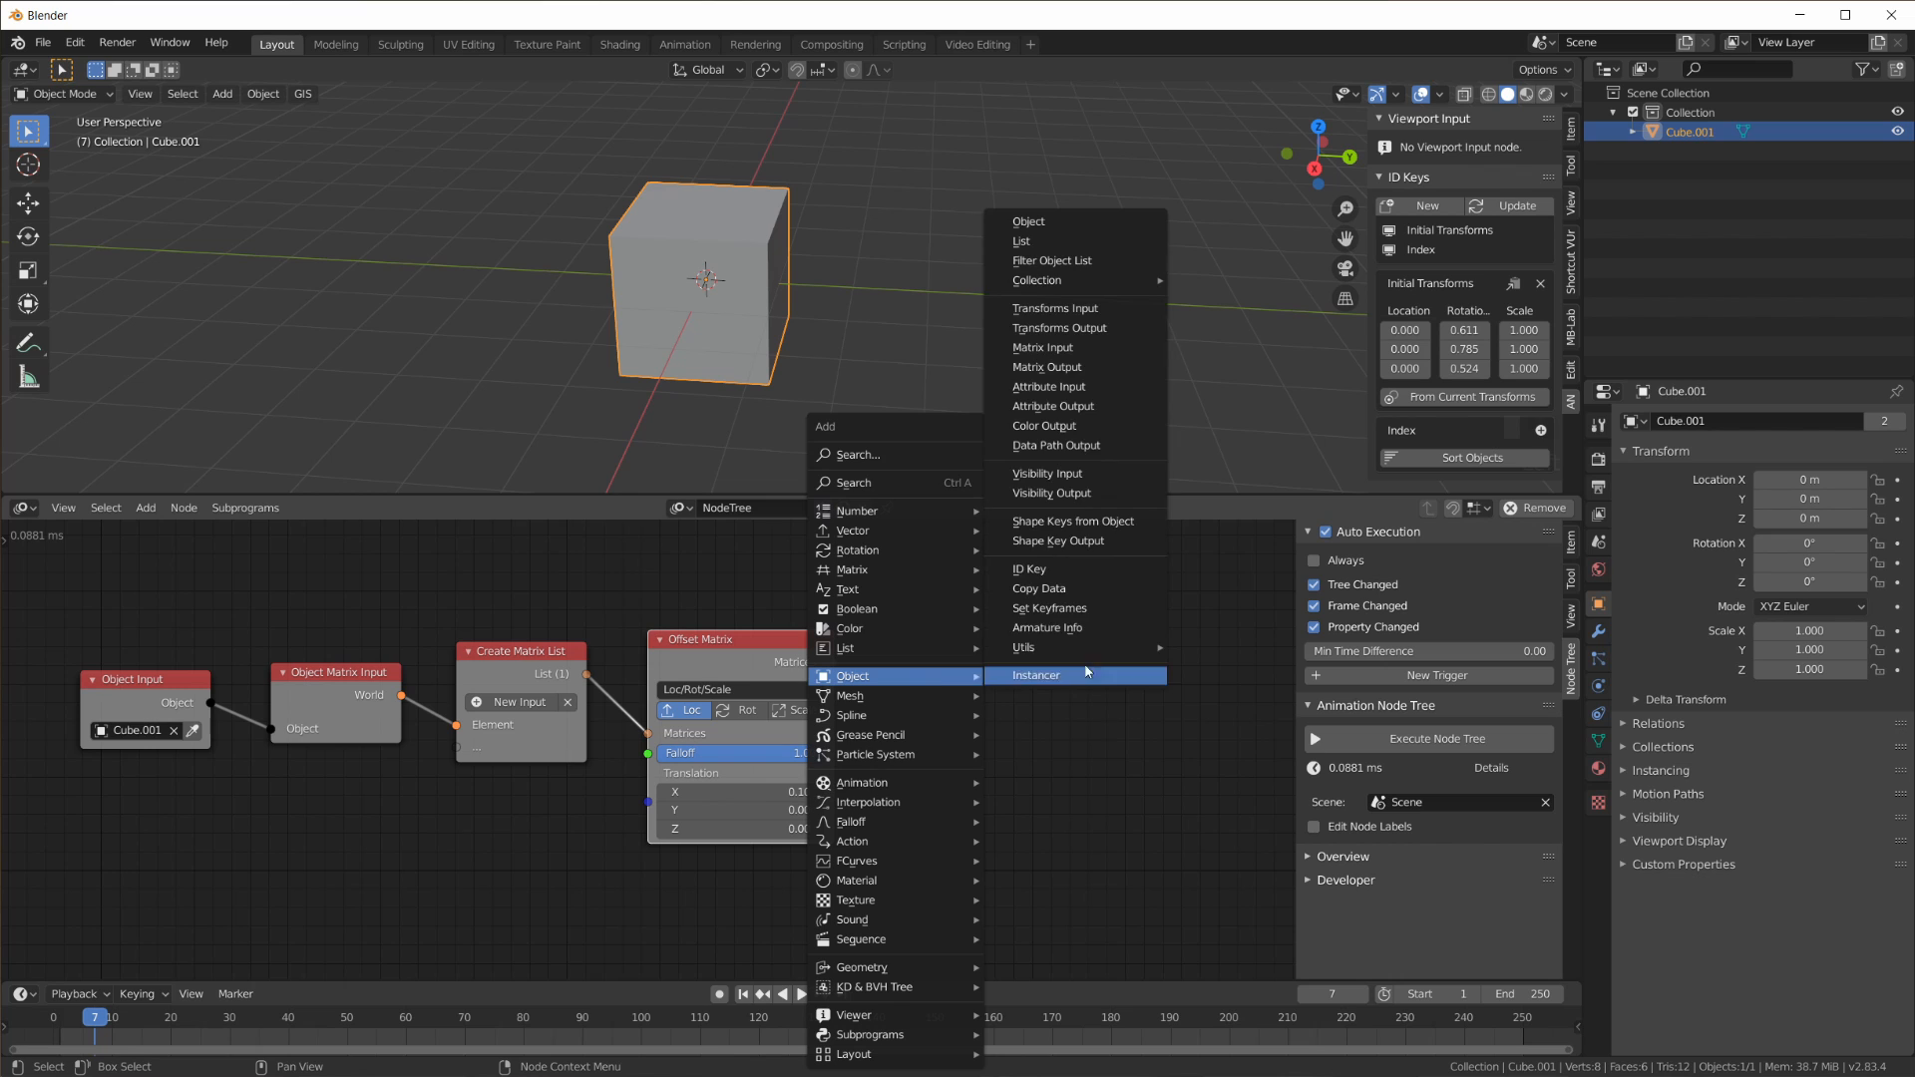
pyautogui.click(1093, 372)
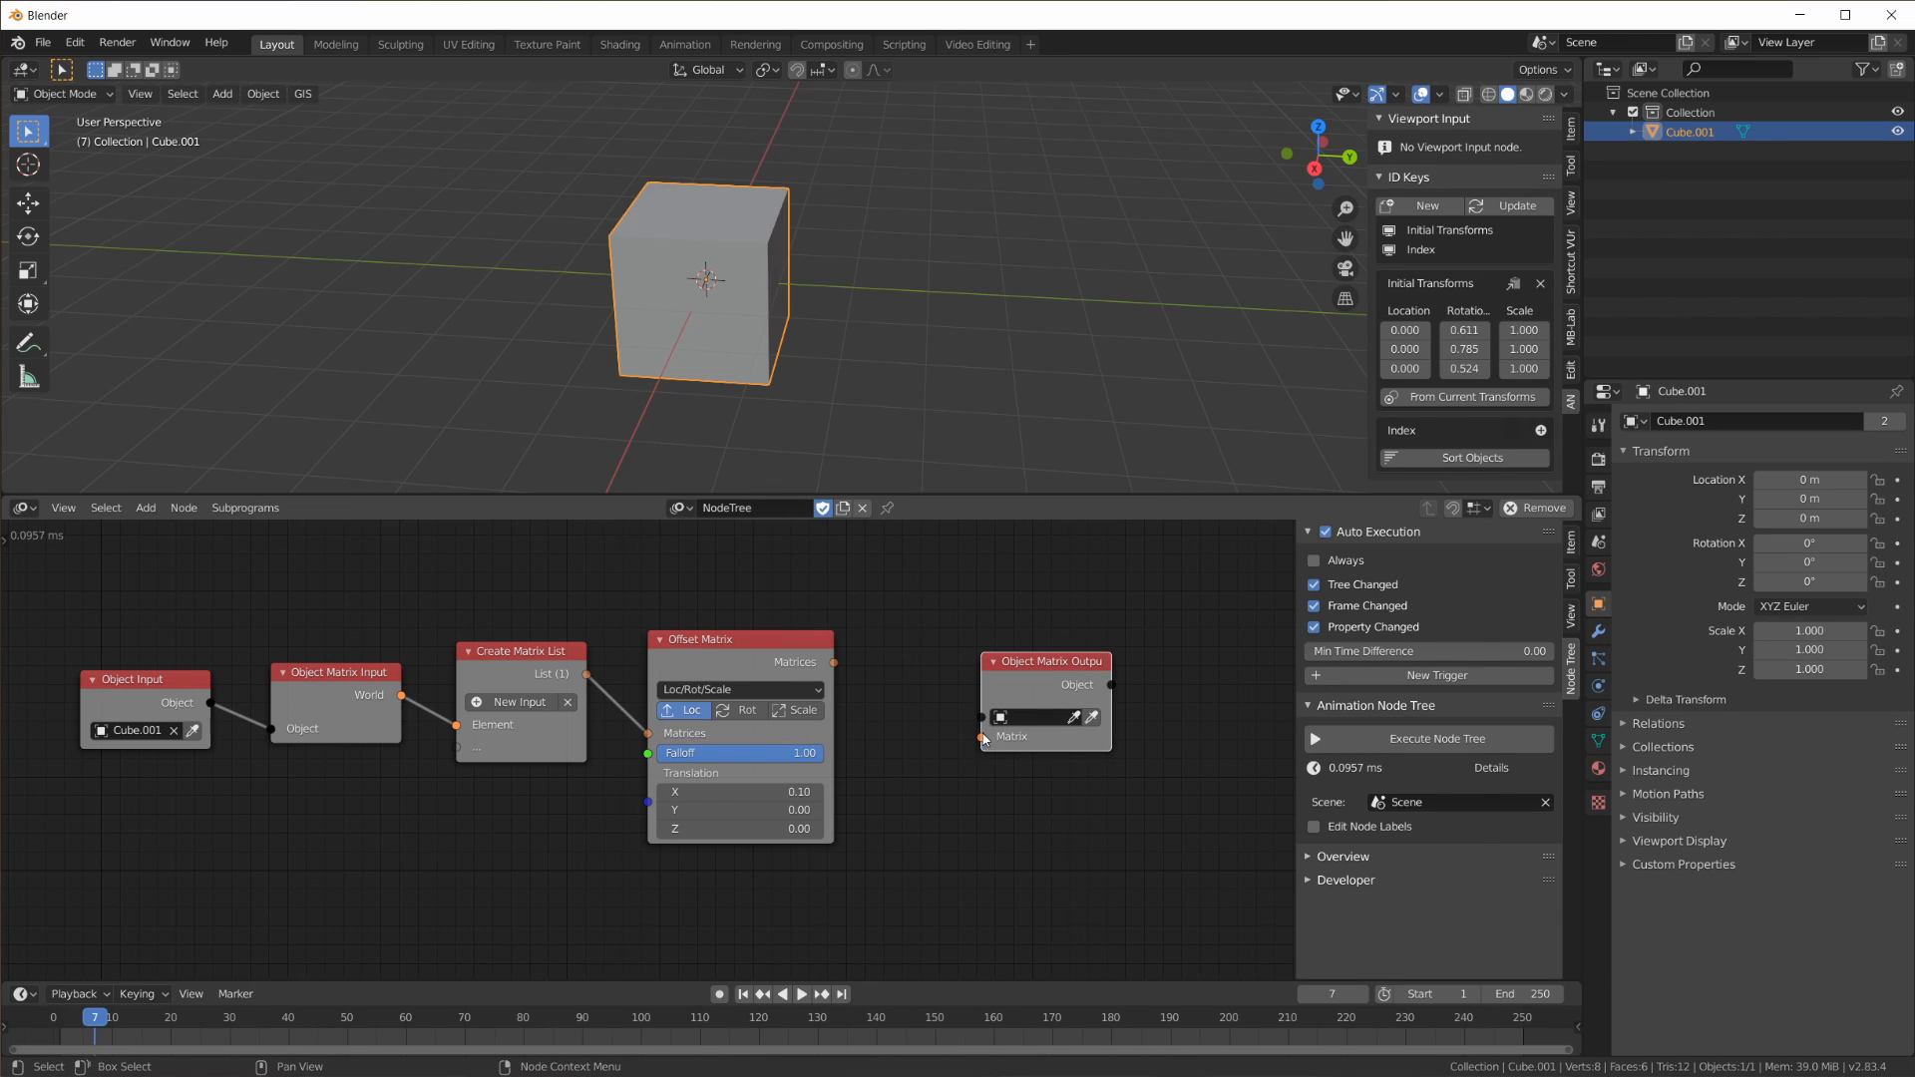
pyautogui.moveTo(984, 718); pyautogui.dragTo(181, 541)
# Step: Rearrange the nodes so the matrix chain sits below the direct link from Object Input to Object Matrix Output
pyautogui.moveTo(749, 642); pyautogui.dragTo(744, 730)
pyautogui.moveTo(584, 665); pyautogui.dragTo(603, 794)
pyautogui.moveTo(339, 673); pyautogui.dragTo(355, 750)
pyautogui.moveTo(826, 804); pyautogui.dragTo(847, 809)
pyautogui.moveTo(1058, 663); pyautogui.dragTo(1202, 612)
# Step: Connect Offset Matrix's Matrices output to Object Matrix Output's Matrix socket through a Get List Element node placed between them
pyautogui.moveTo(849, 759); pyautogui.dragTo(1133, 687)
pyautogui.moveTo(851, 756); pyautogui.dragTo(1086, 710)
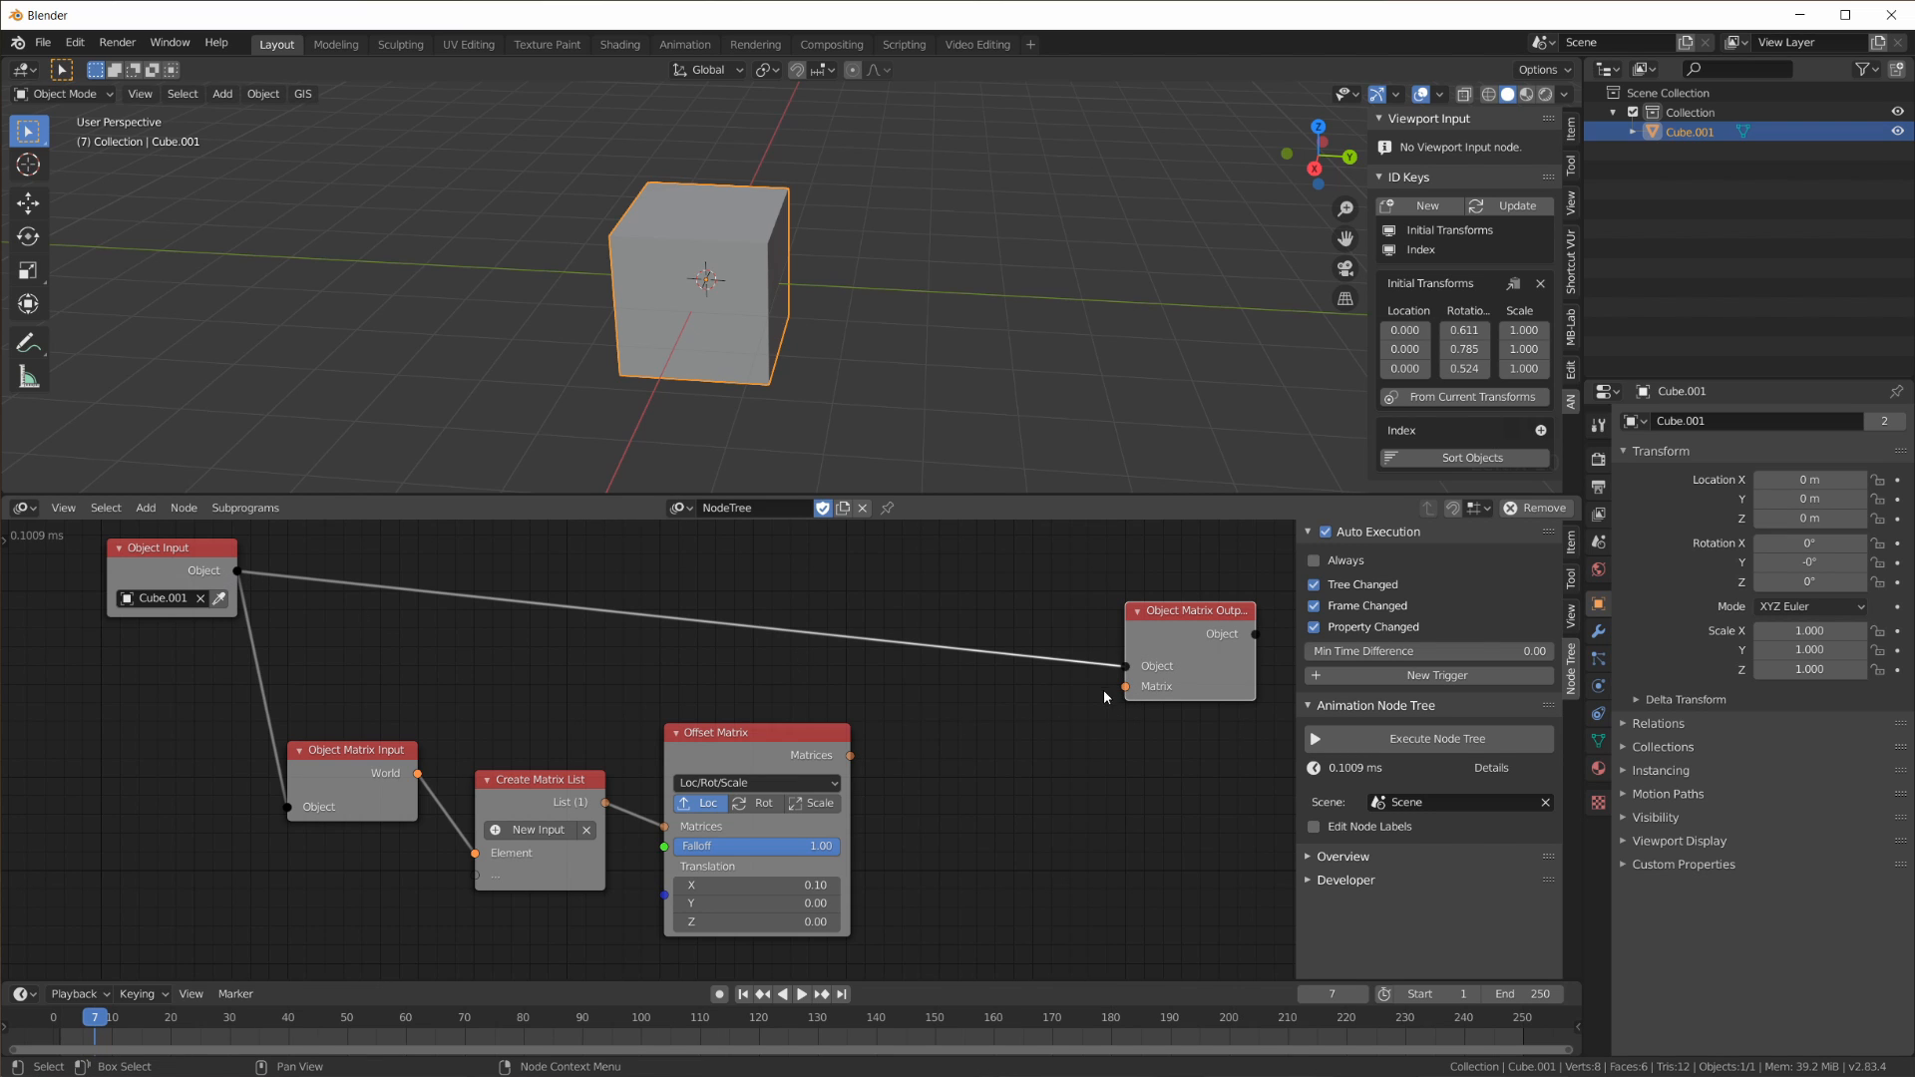
pyautogui.hotkey('shift', 'a')
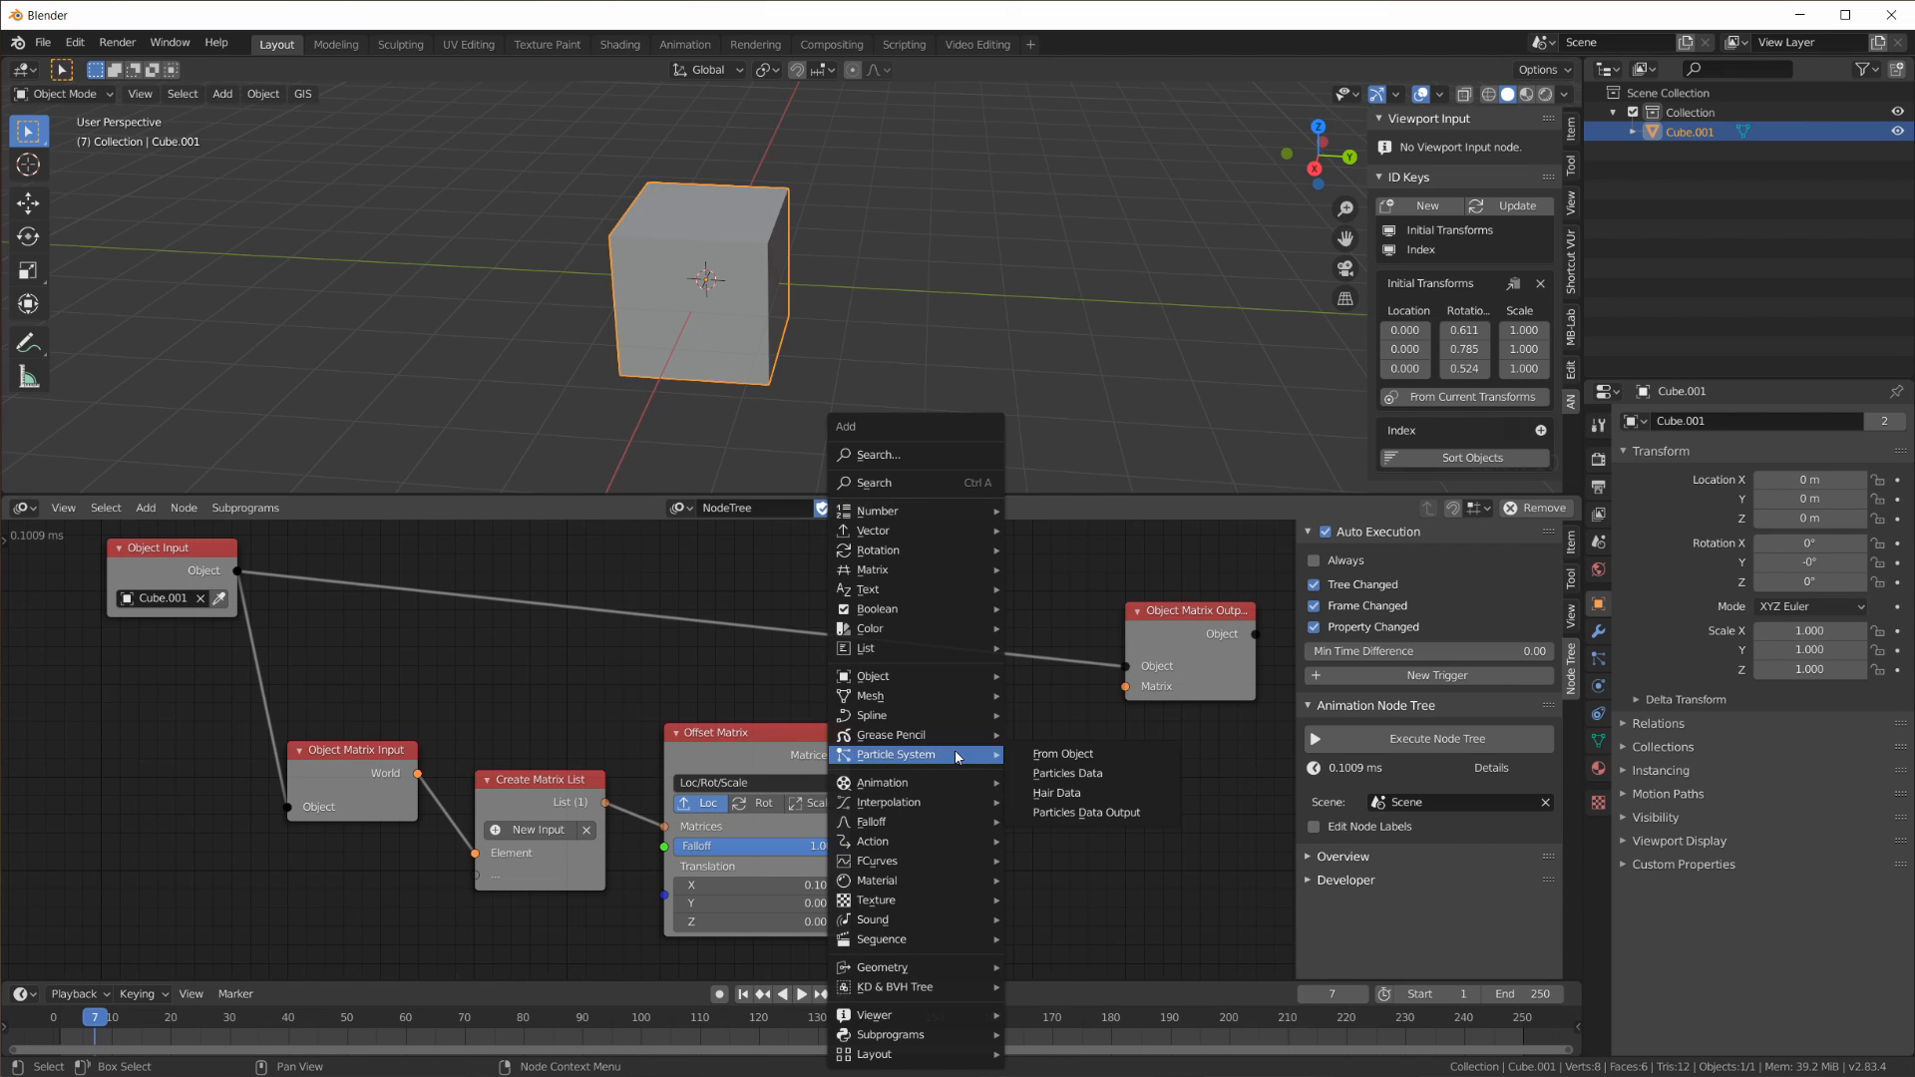
pyautogui.moveTo(987, 648)
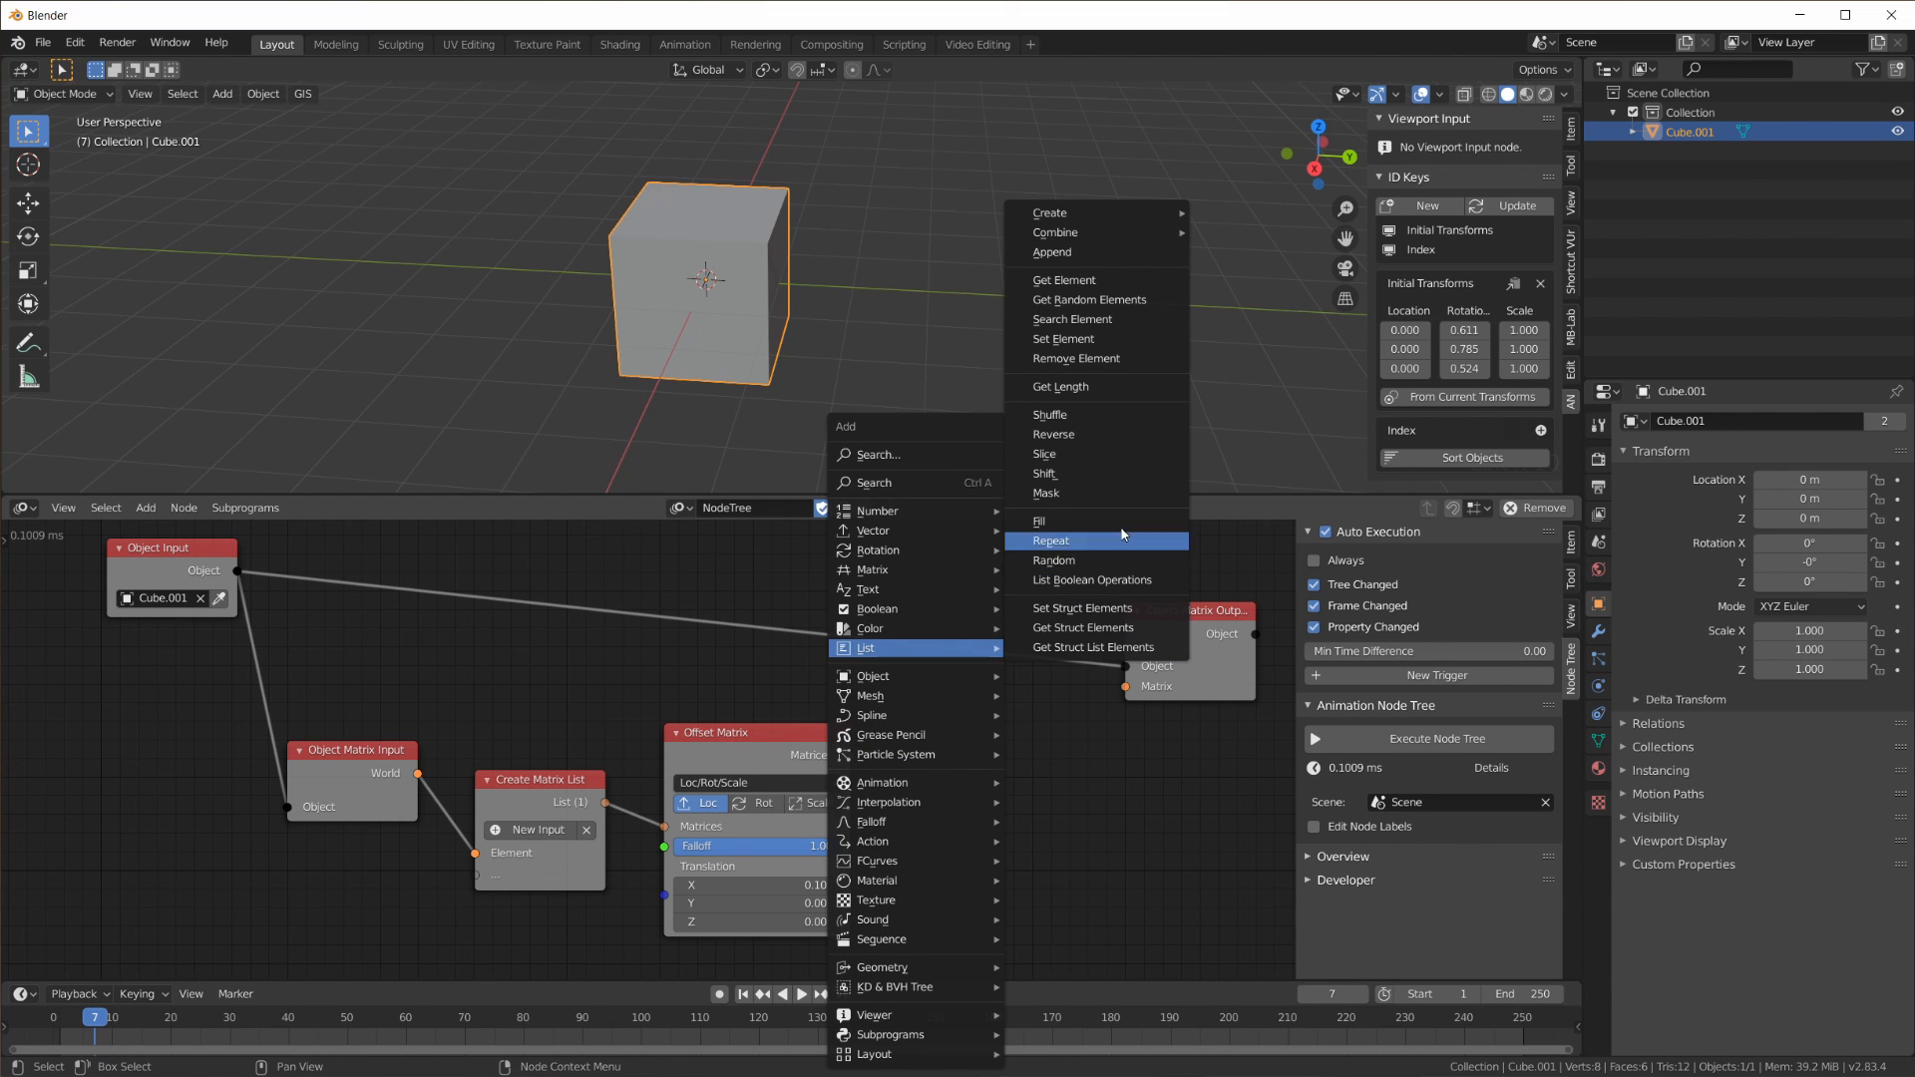
pyautogui.click(1100, 286)
pyautogui.click(916, 736)
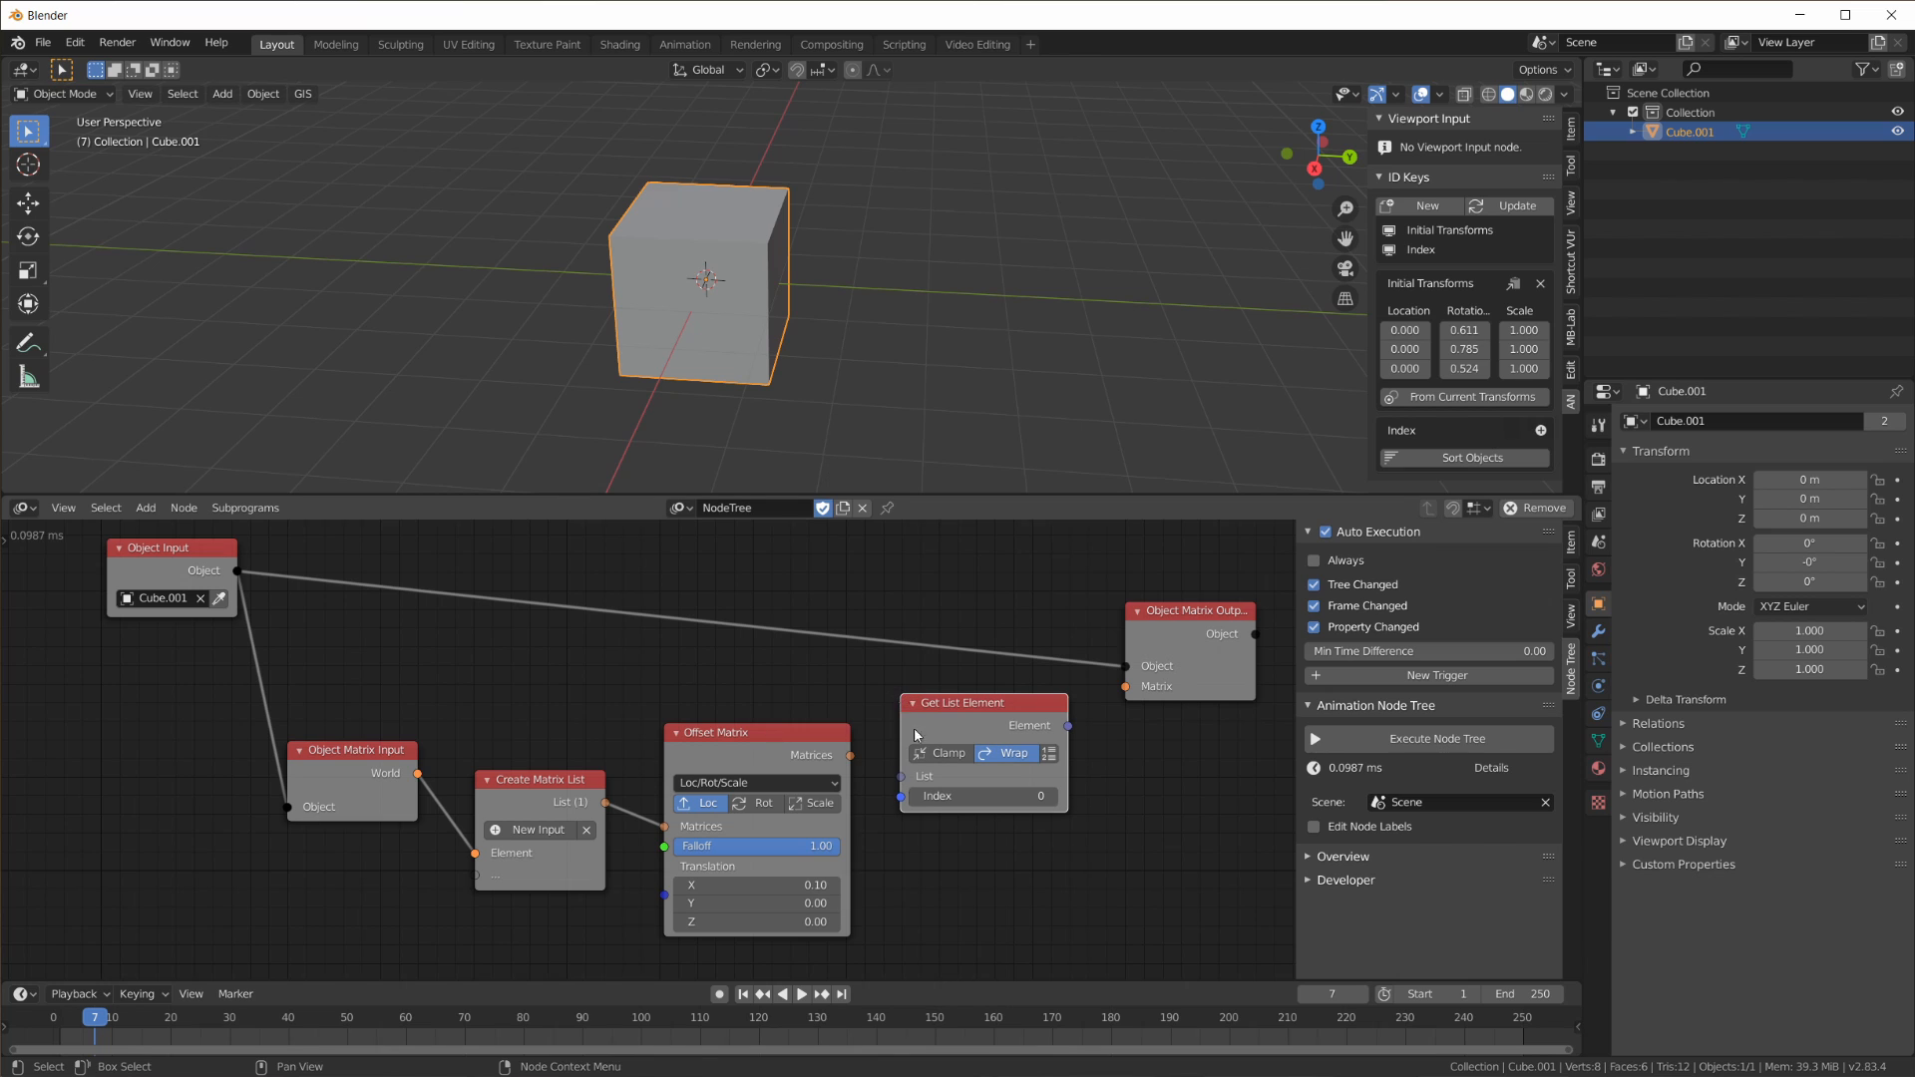
pyautogui.moveTo(850, 757); pyautogui.dragTo(915, 778)
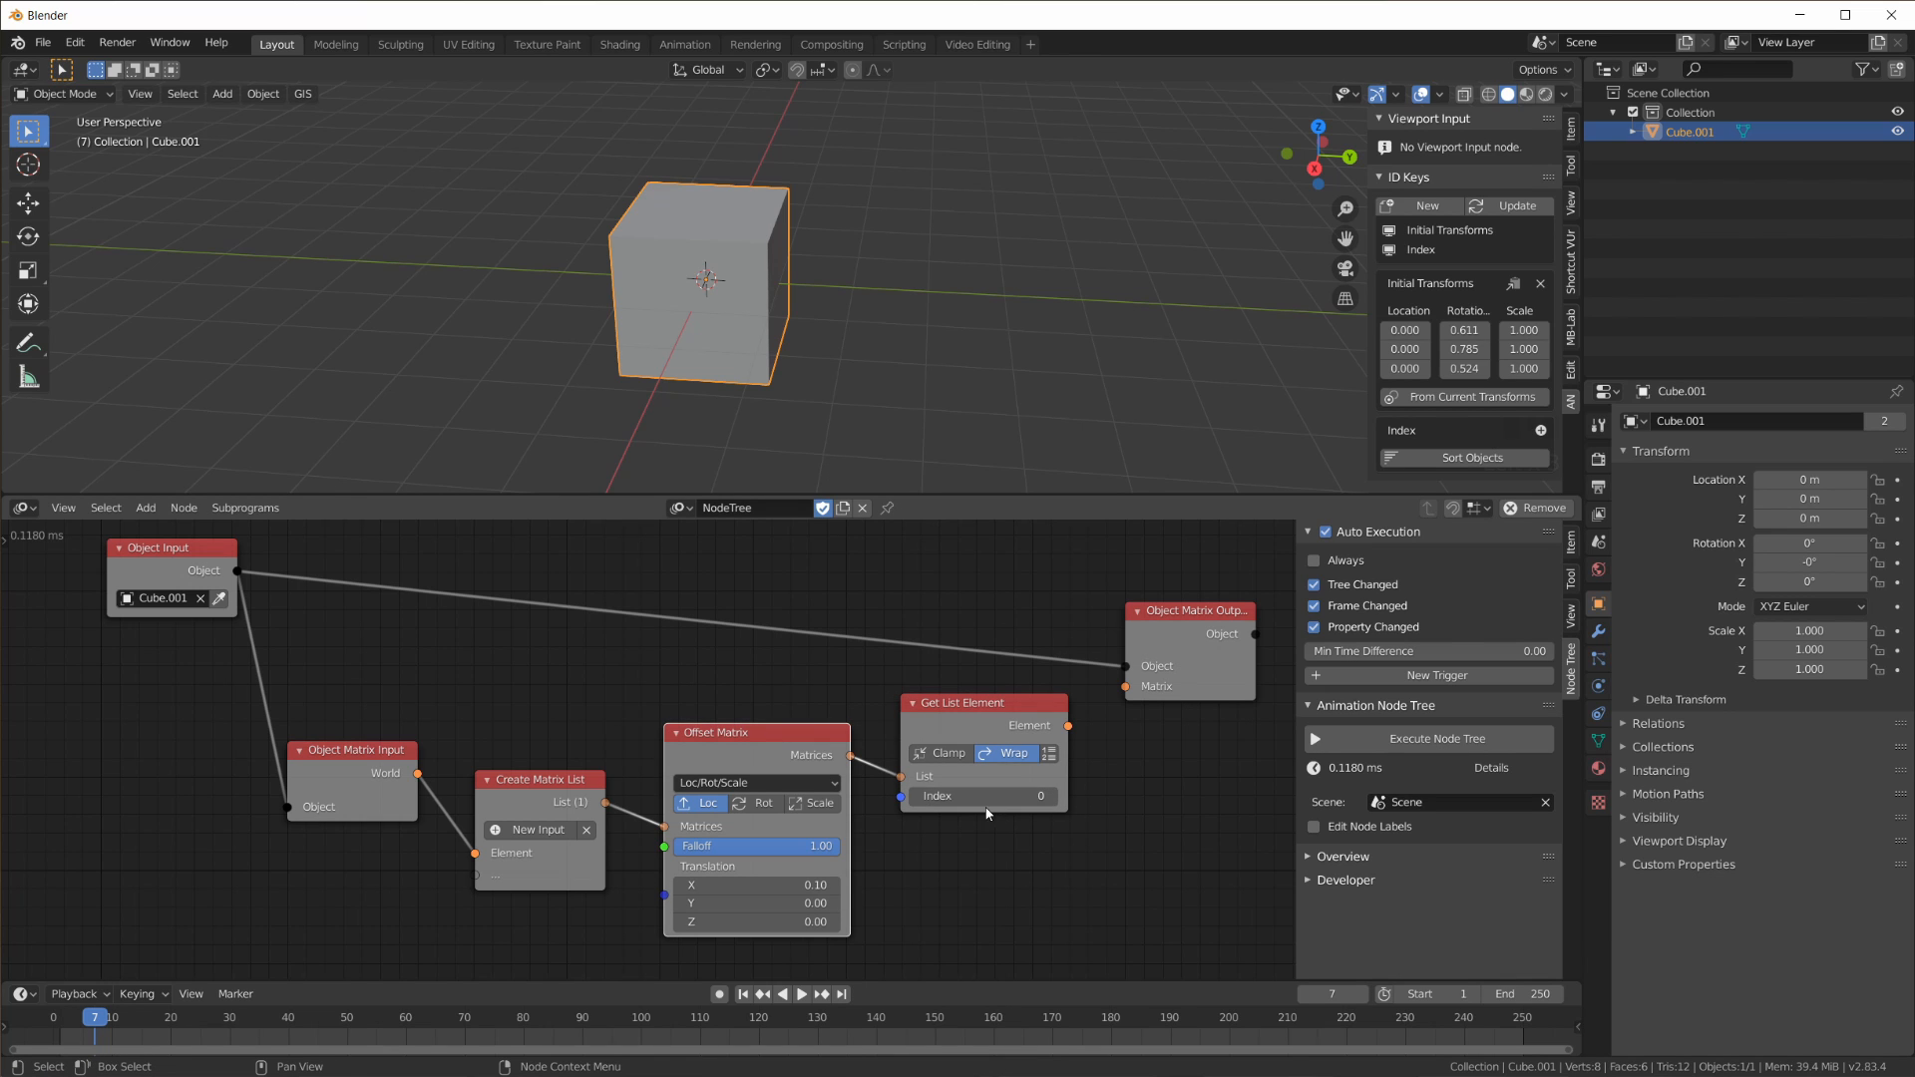
pyautogui.moveTo(1070, 728); pyautogui.dragTo(1128, 695)
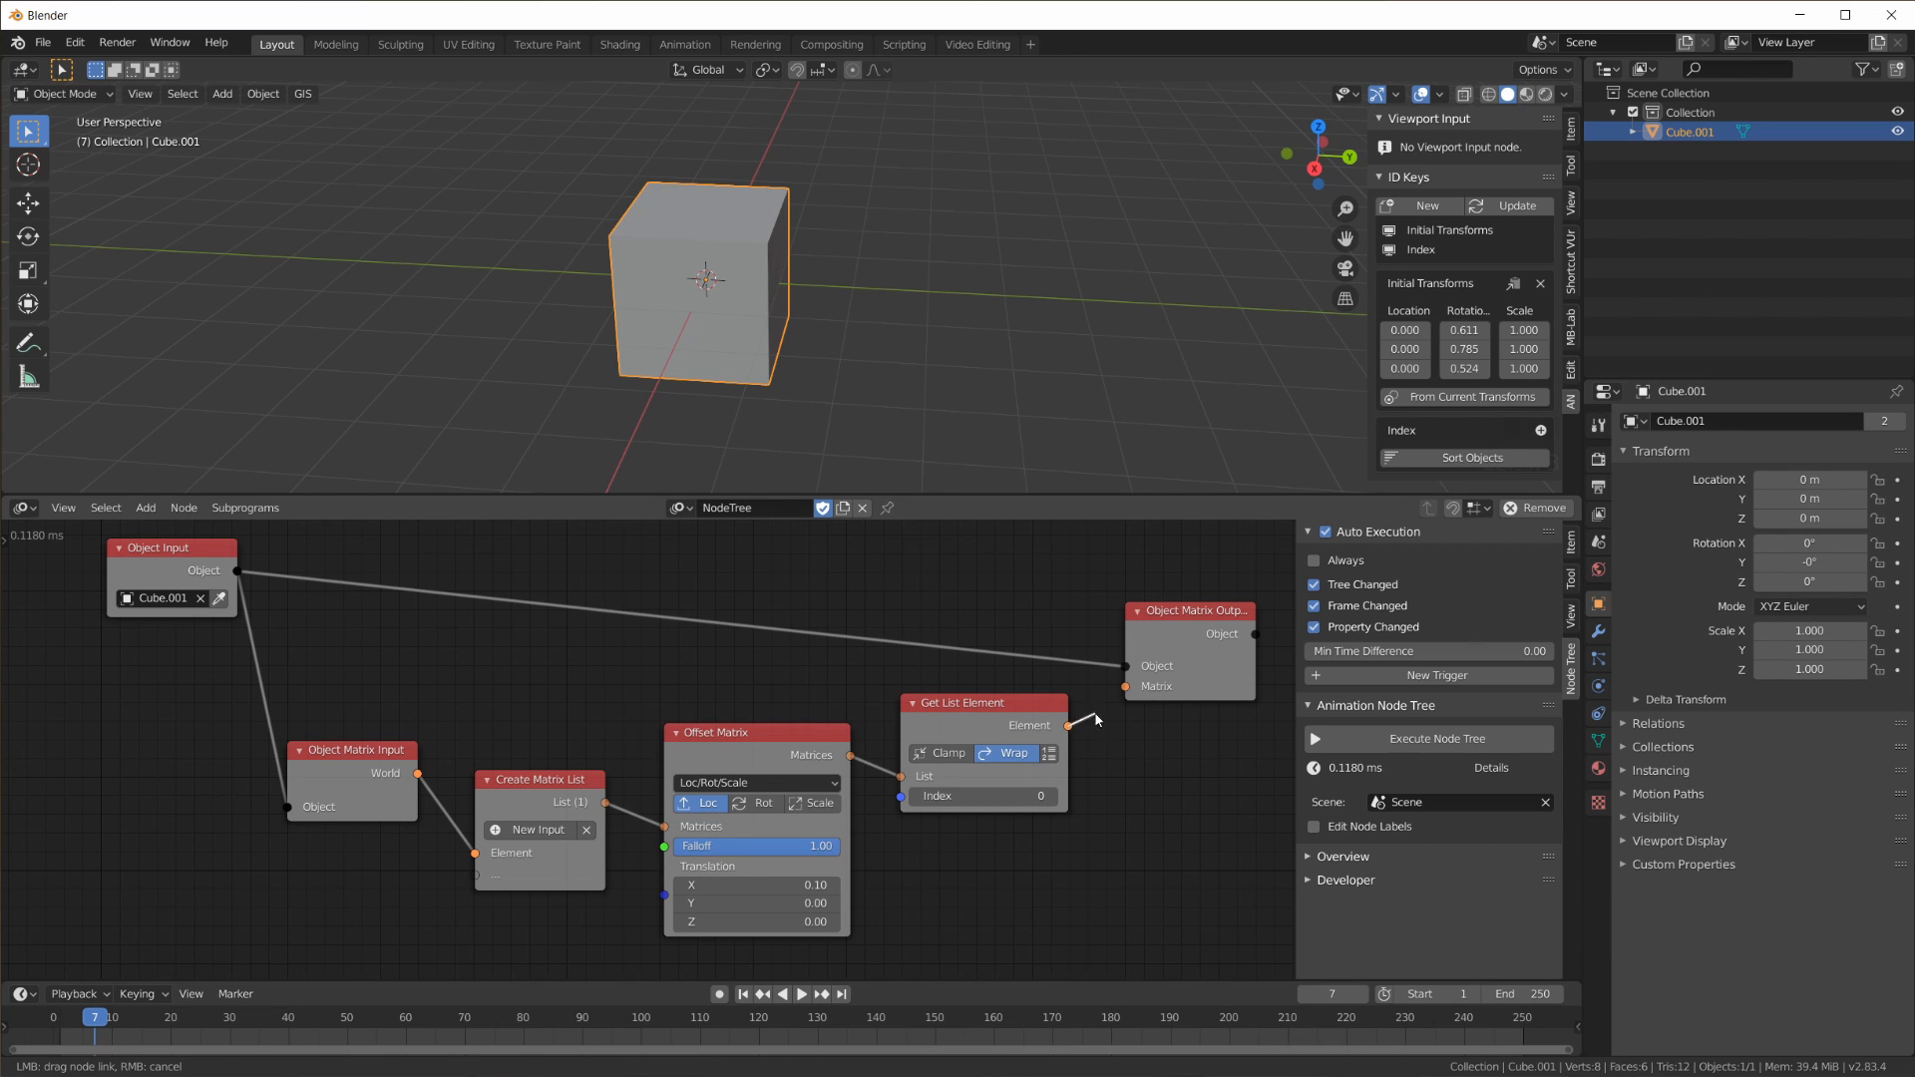
pyautogui.moveTo(1114, 702); pyautogui.dragTo(1134, 711)
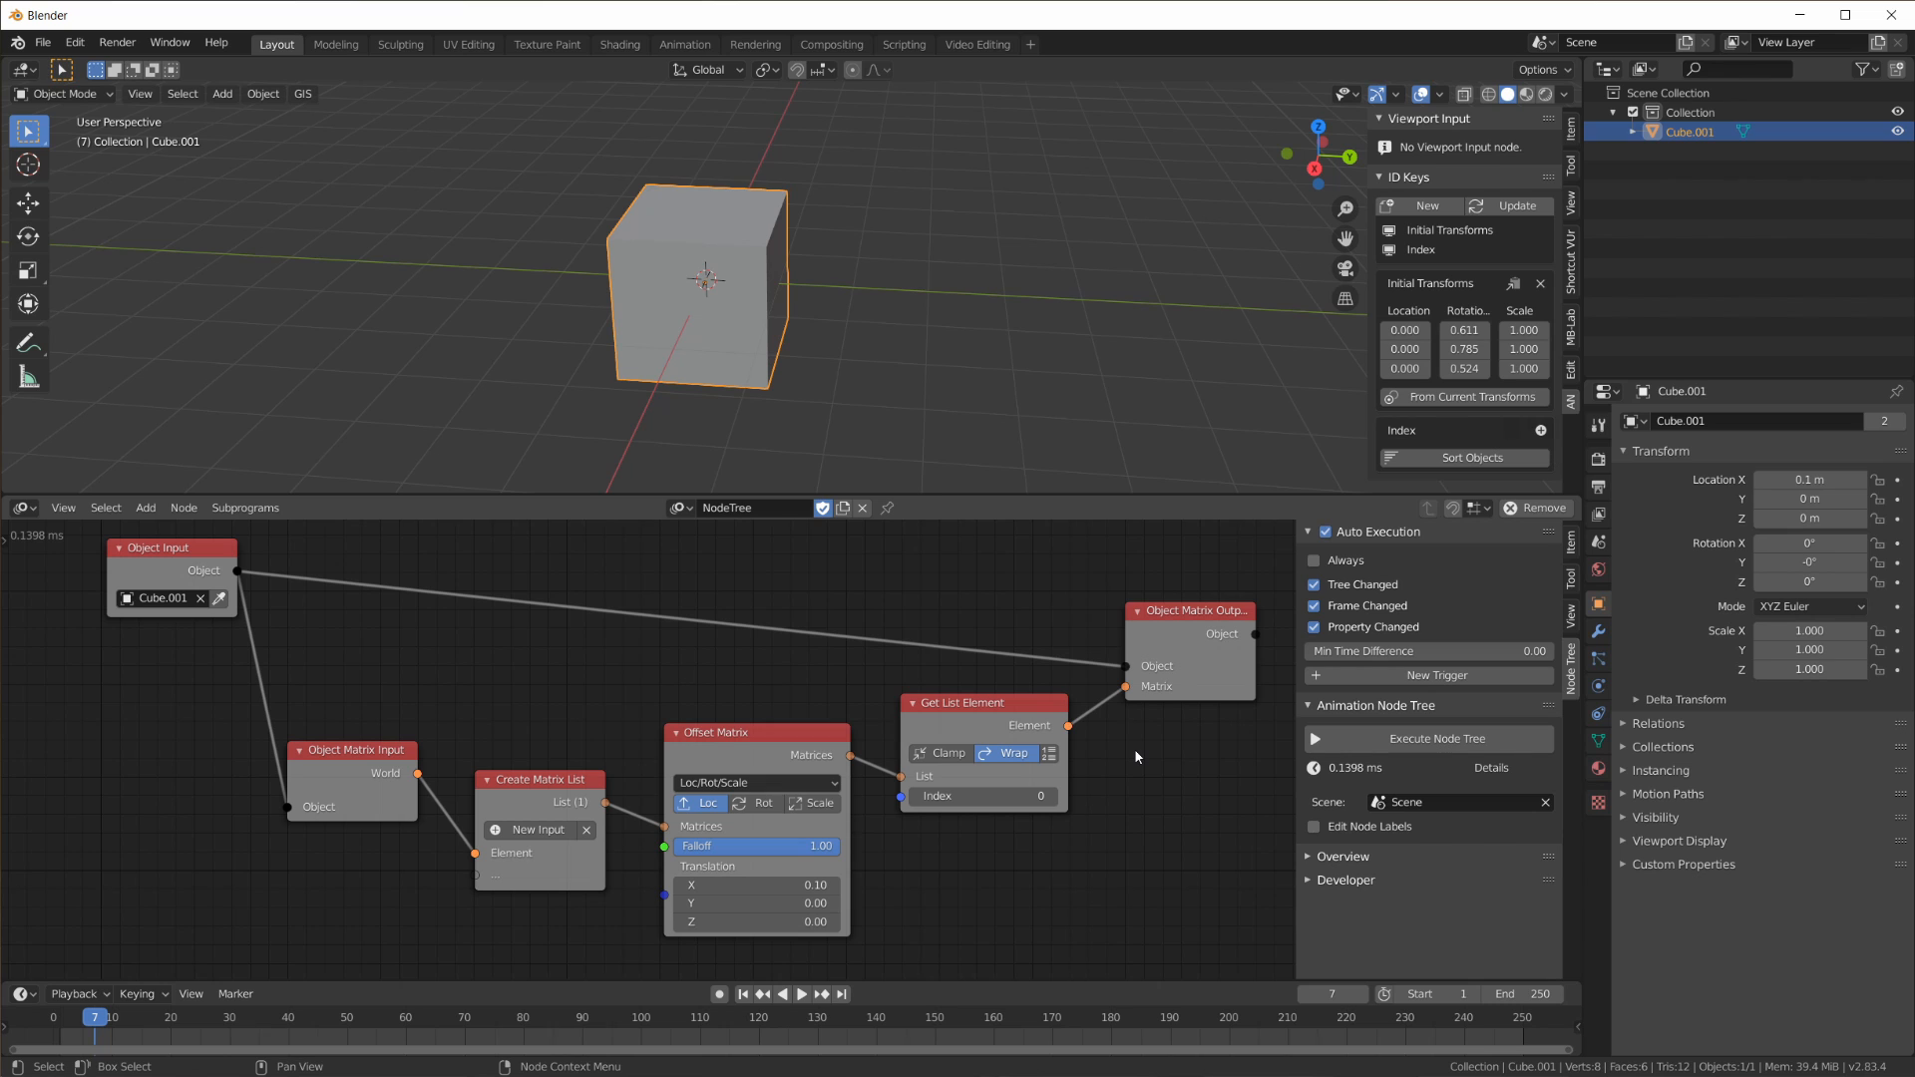
# Step: Play the animation in two runs to watch the cube's movement along X, stopping at frame 99
pyautogui.click(802, 995)
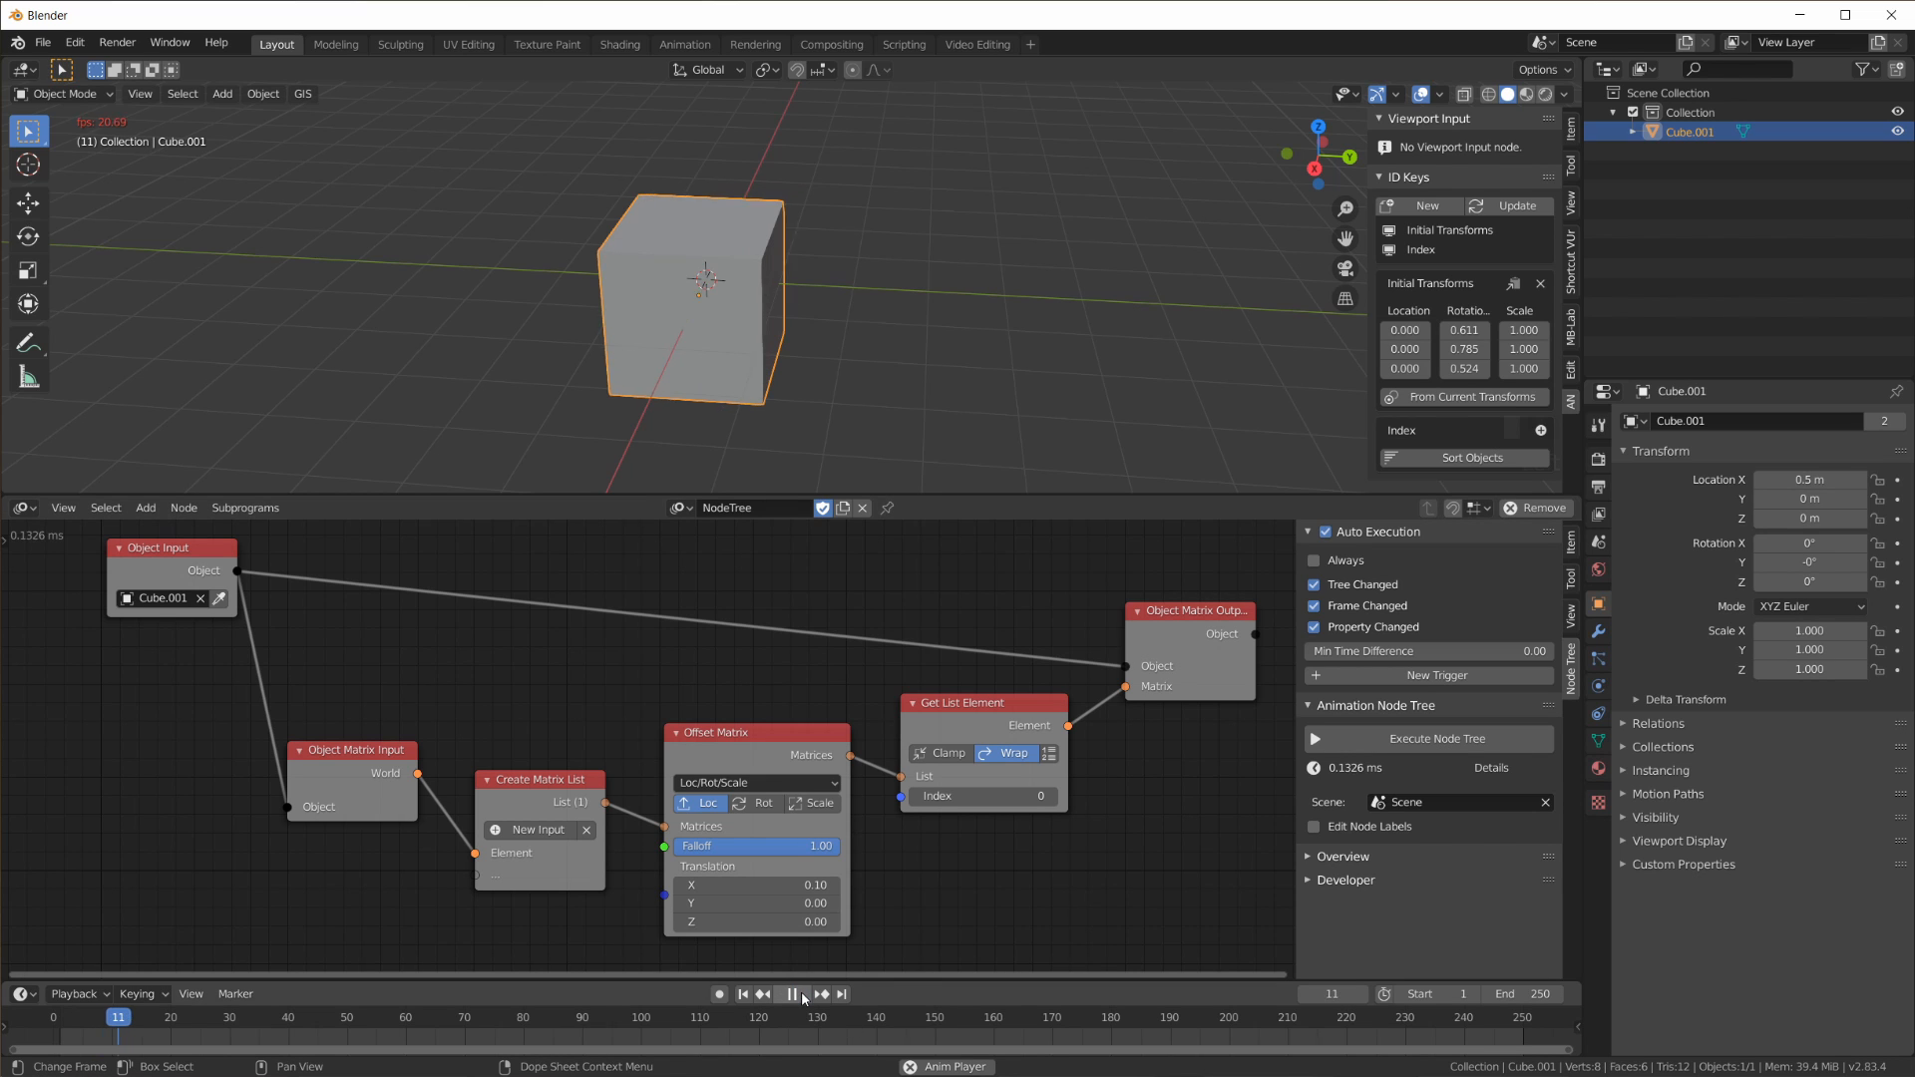
pyautogui.click(804, 994)
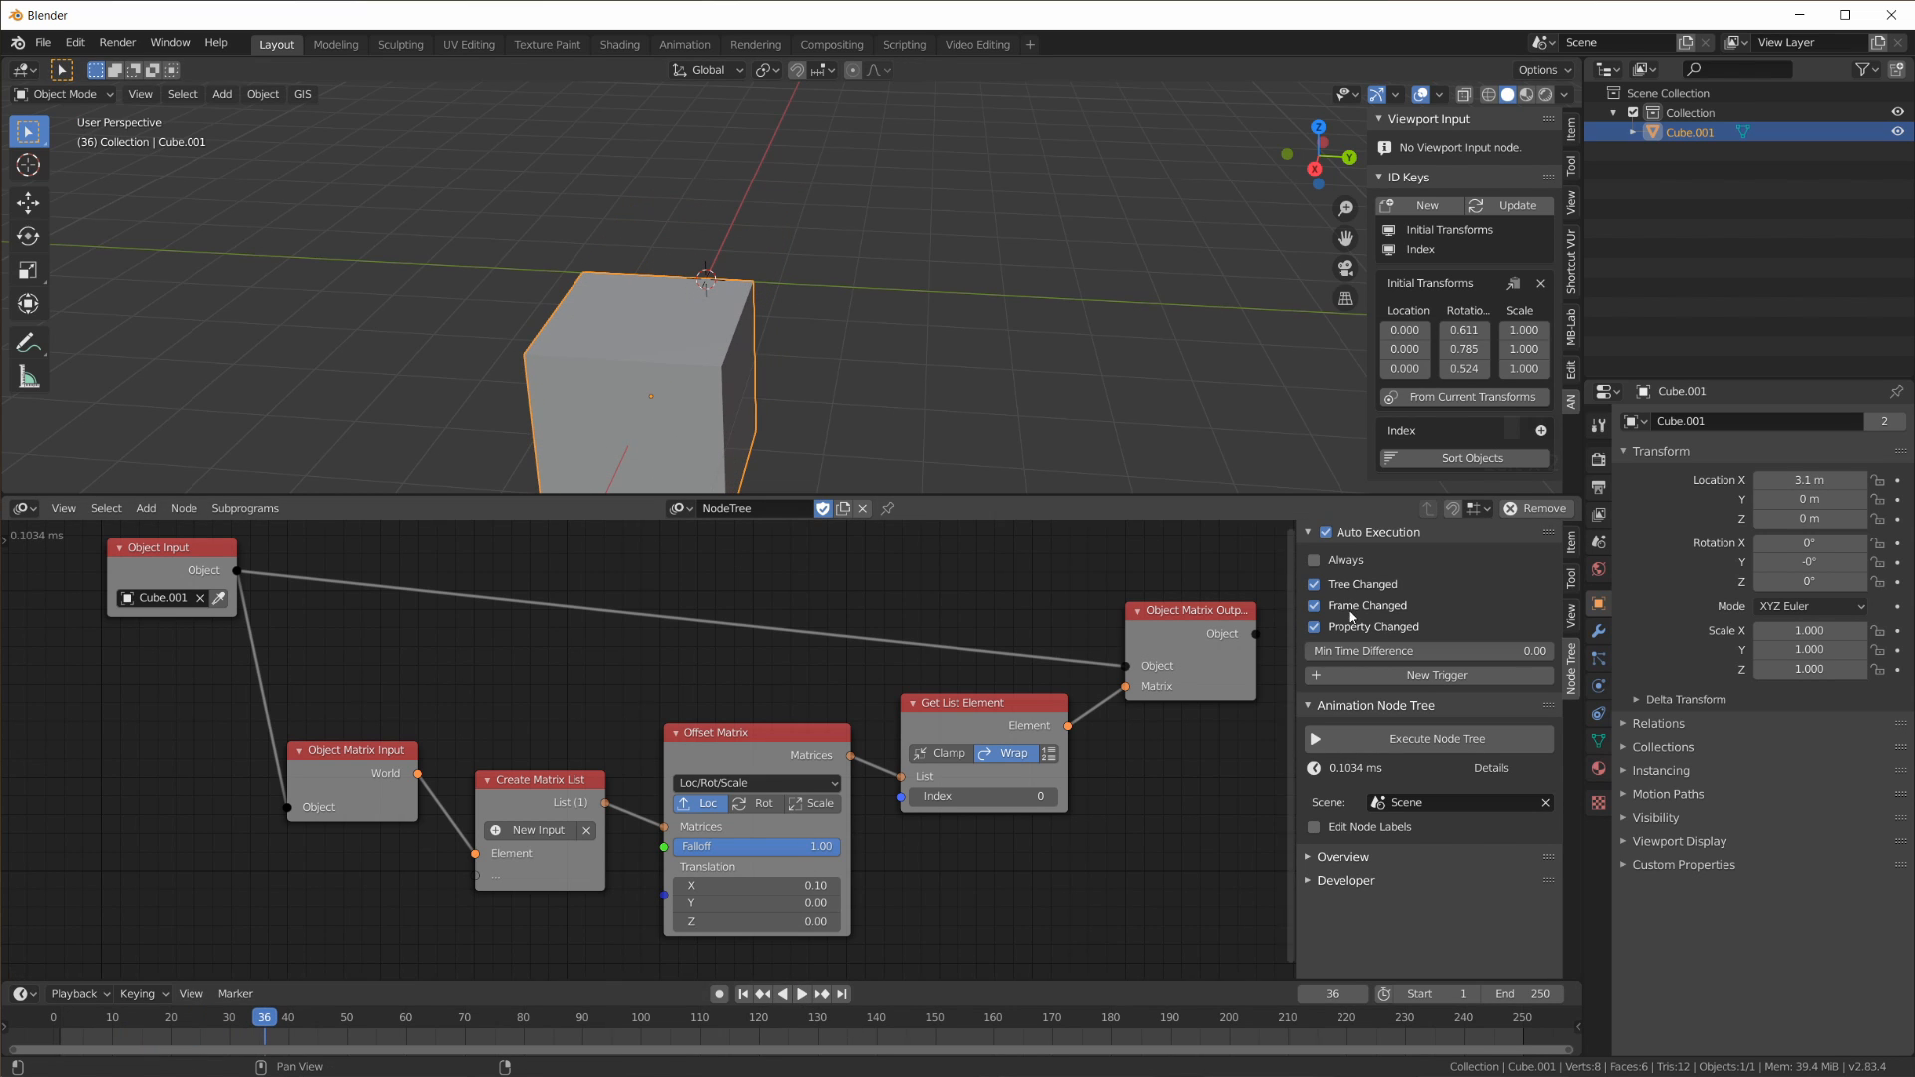
pyautogui.moveTo(996, 415); pyautogui.dragTo(872, 333, button='middle')
pyautogui.scroll(-3, 860, 341)
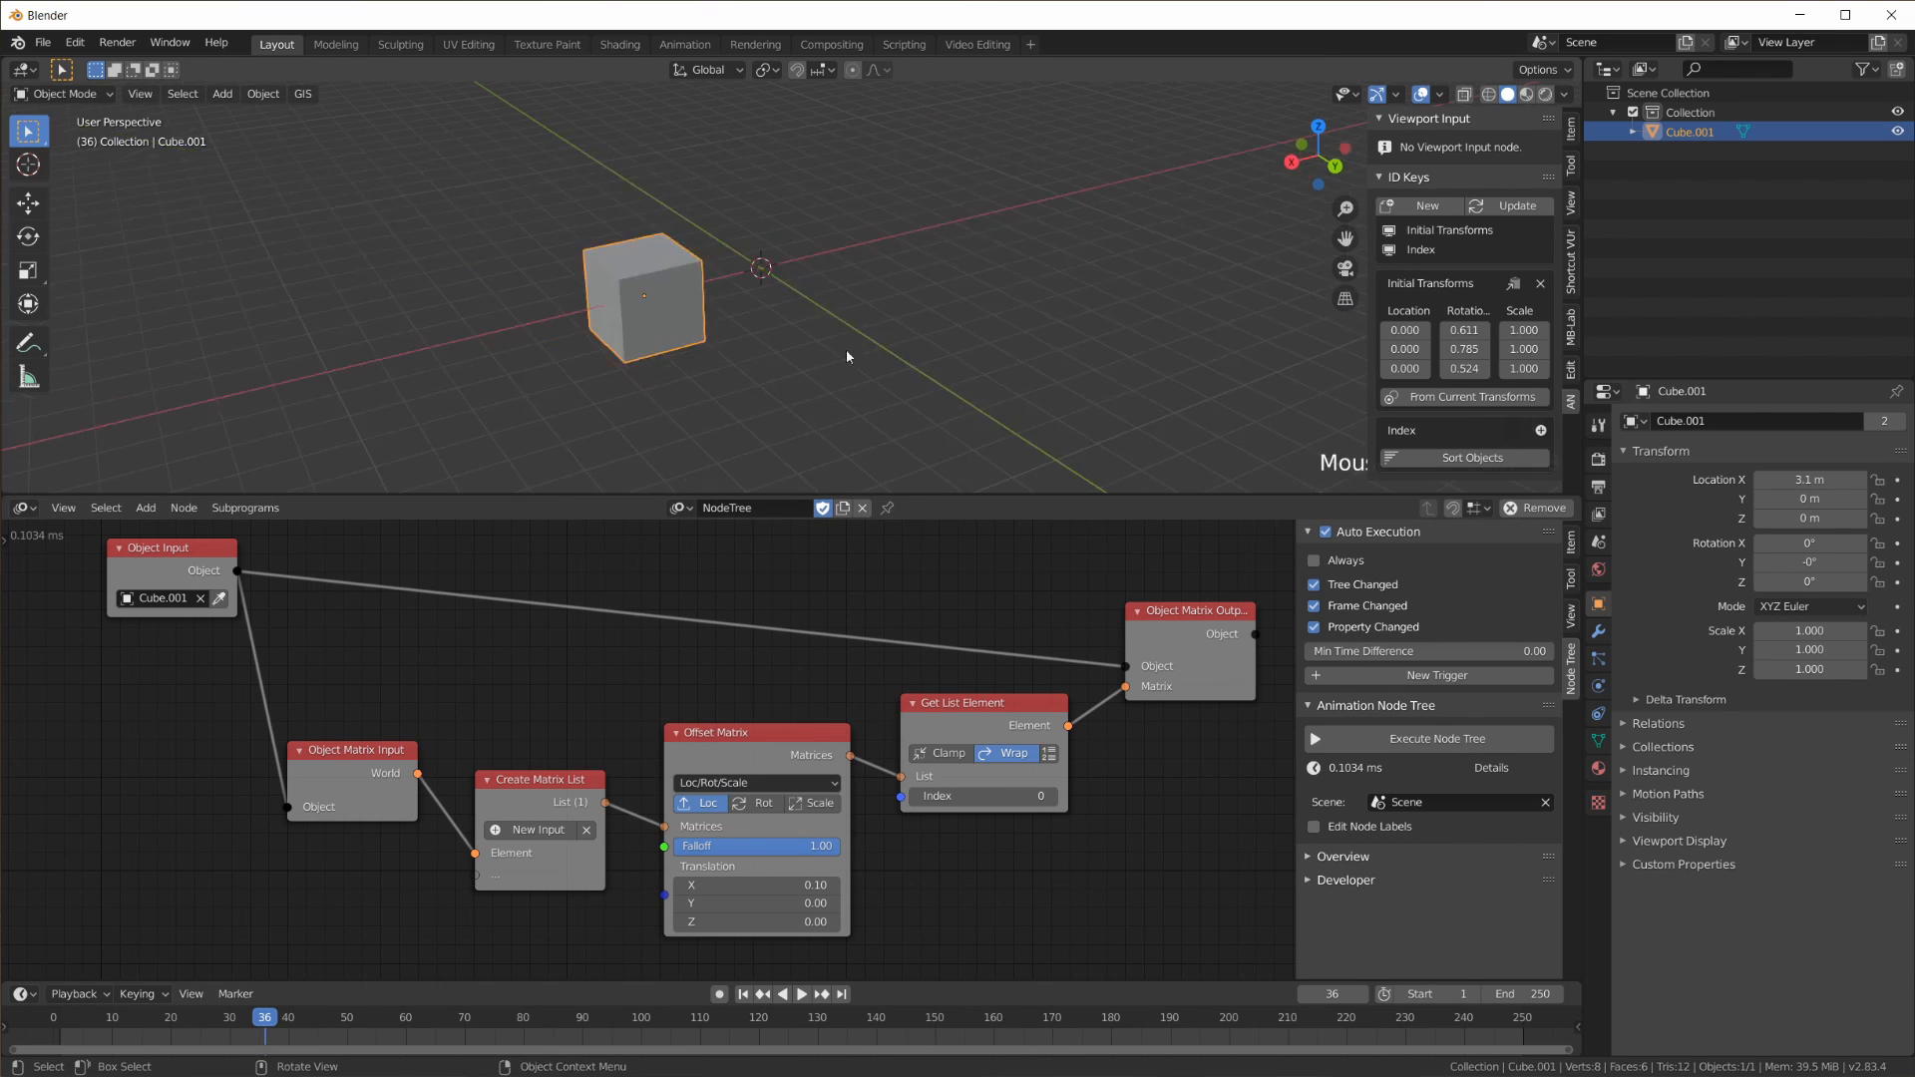
pyautogui.click(802, 995)
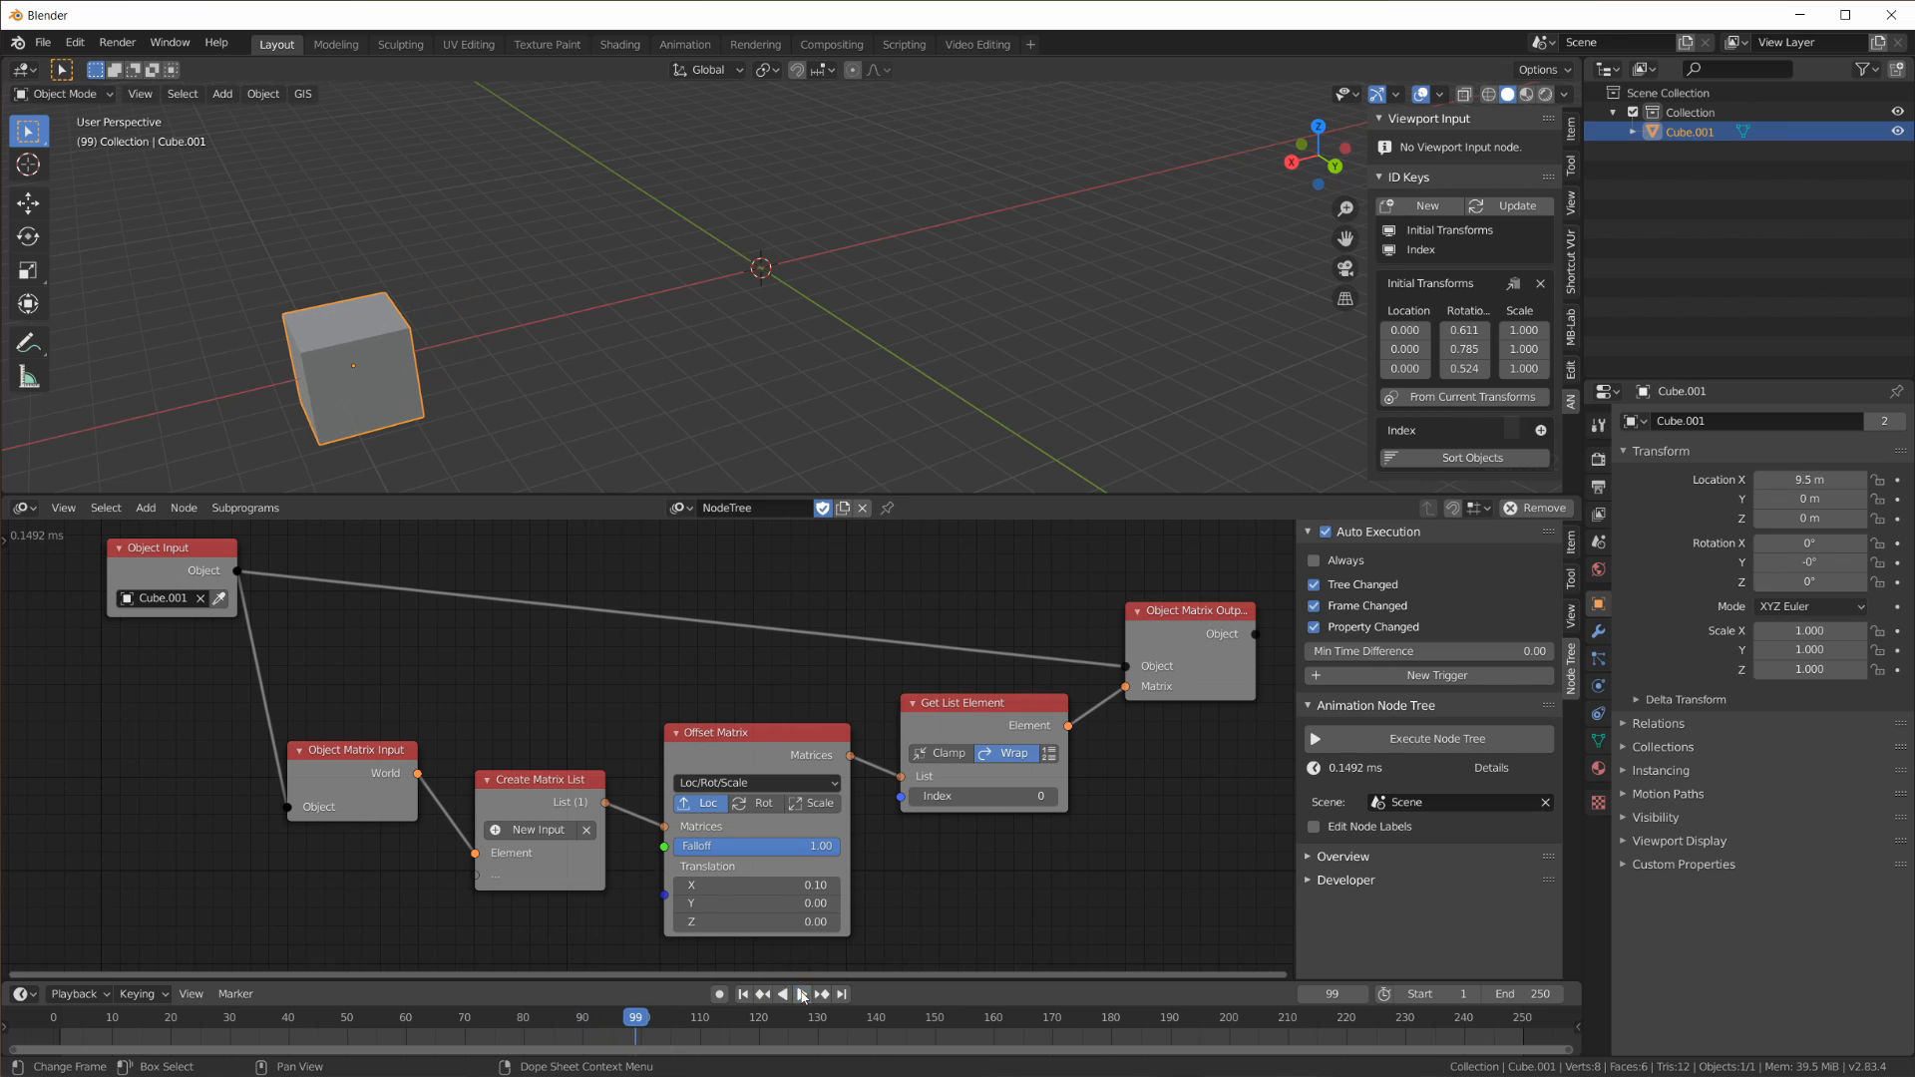
pyautogui.click(803, 995)
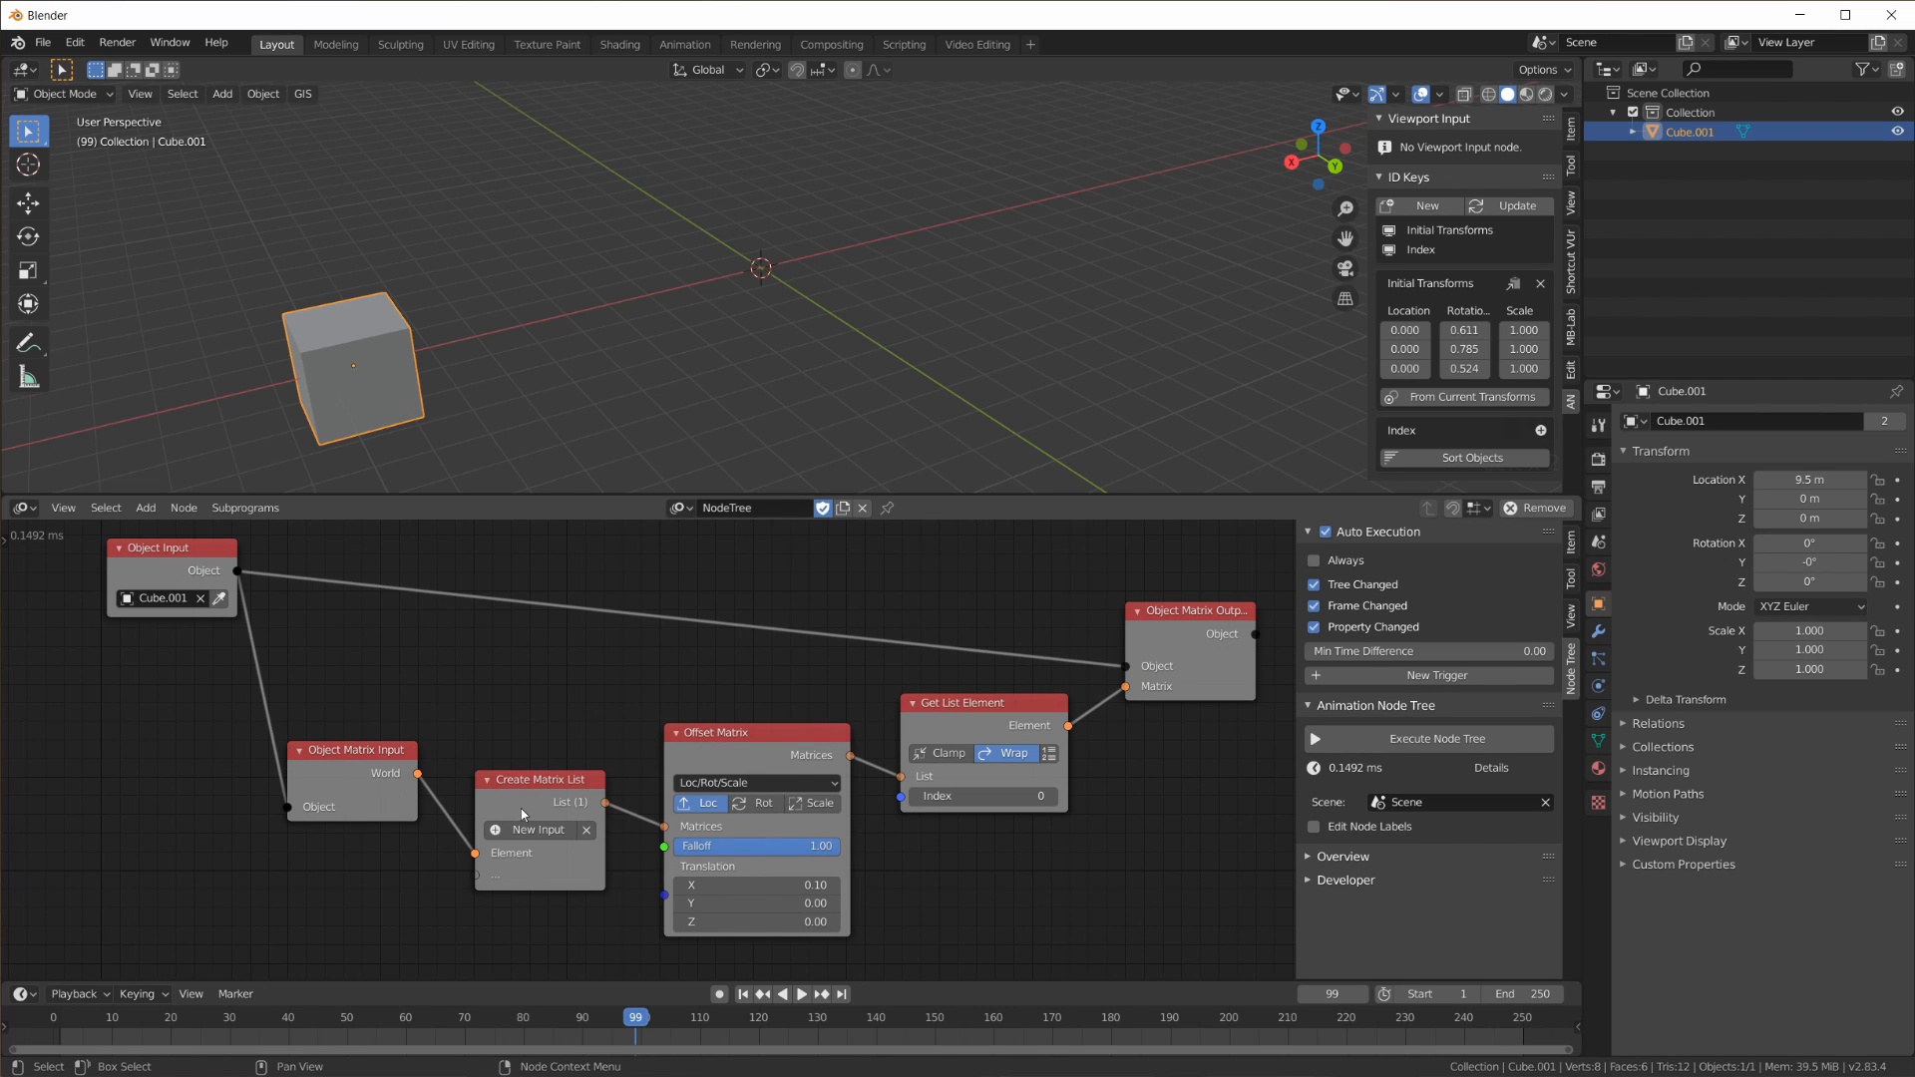
# Step: Tidy the node layout by repositioning the Object Input, Object Matrix Input and Object Matrix Output nodes
pyautogui.moveTo(343, 763); pyautogui.dragTo(353, 685)
pyautogui.moveTo(195, 558); pyautogui.dragTo(166, 584)
pyautogui.moveTo(379, 737); pyautogui.dragTo(366, 776)
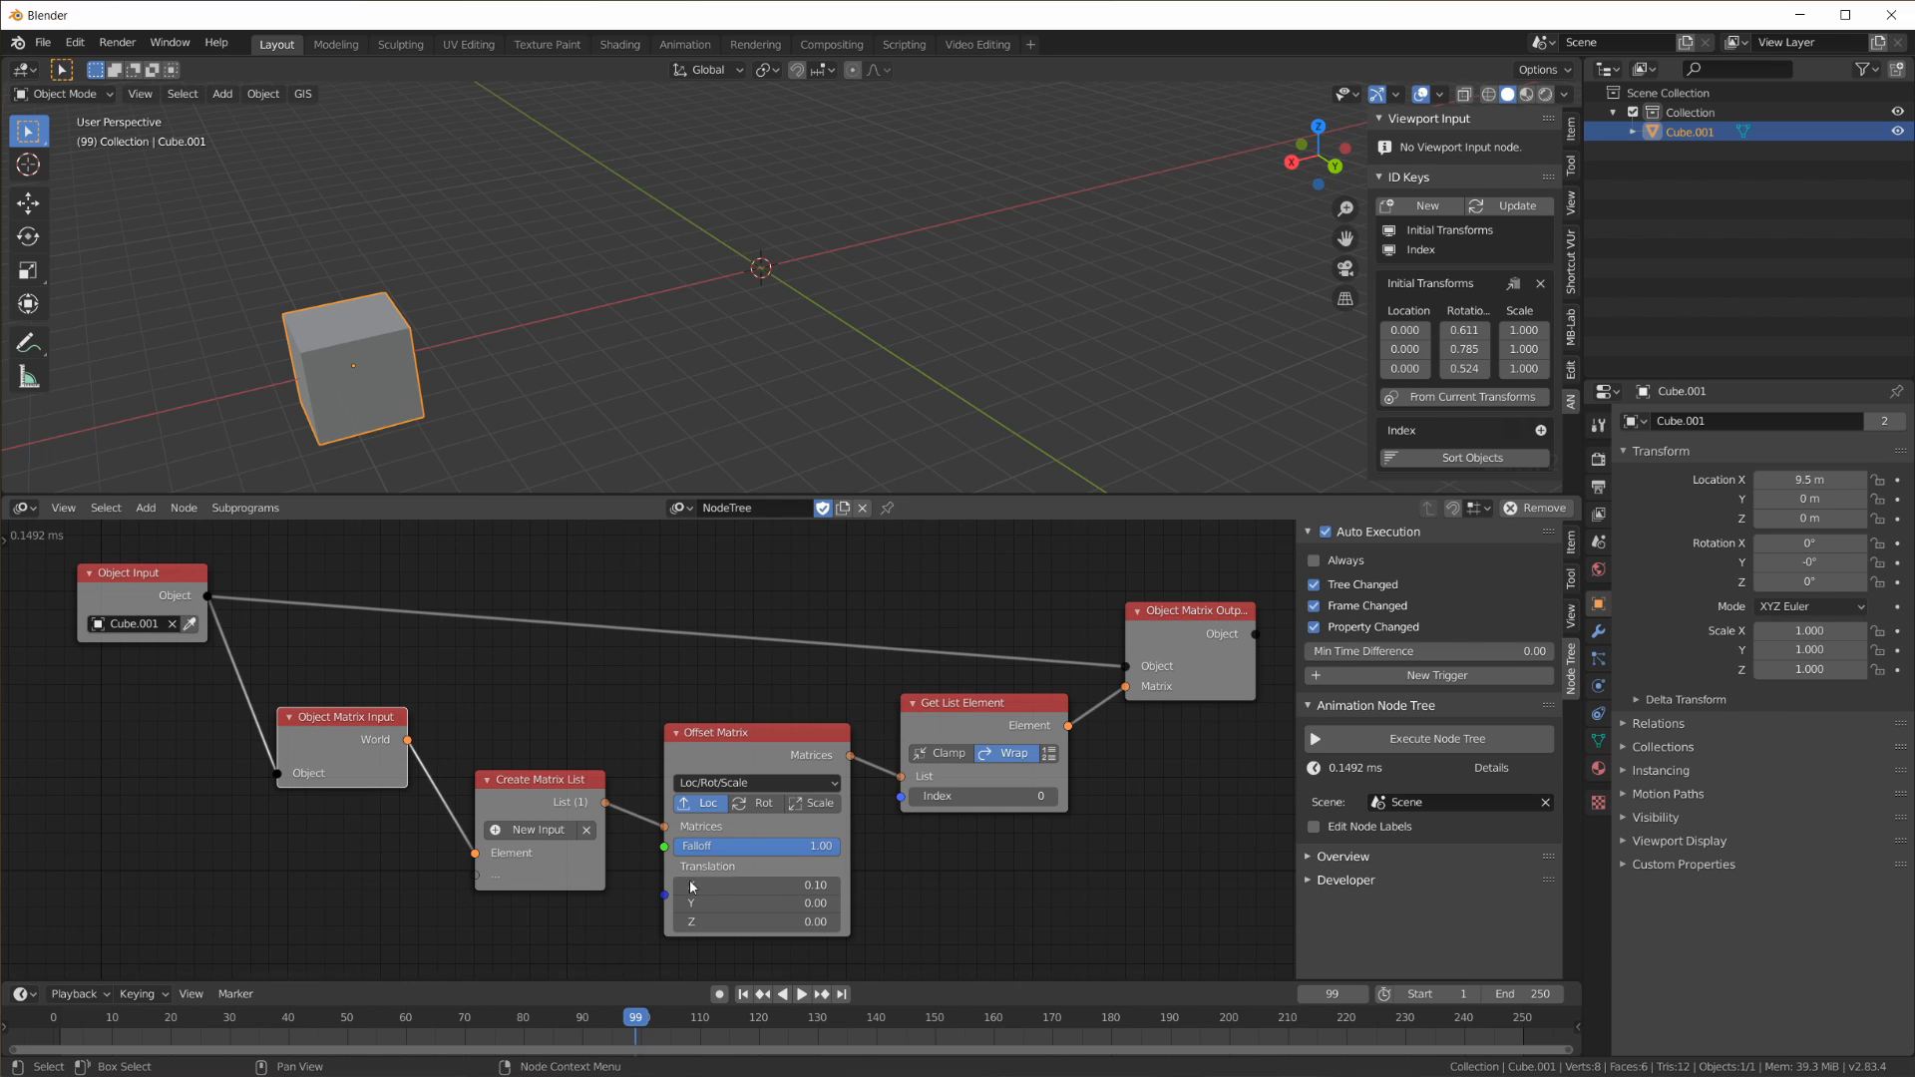
pyautogui.moveTo(1198, 614); pyautogui.dragTo(1187, 598)
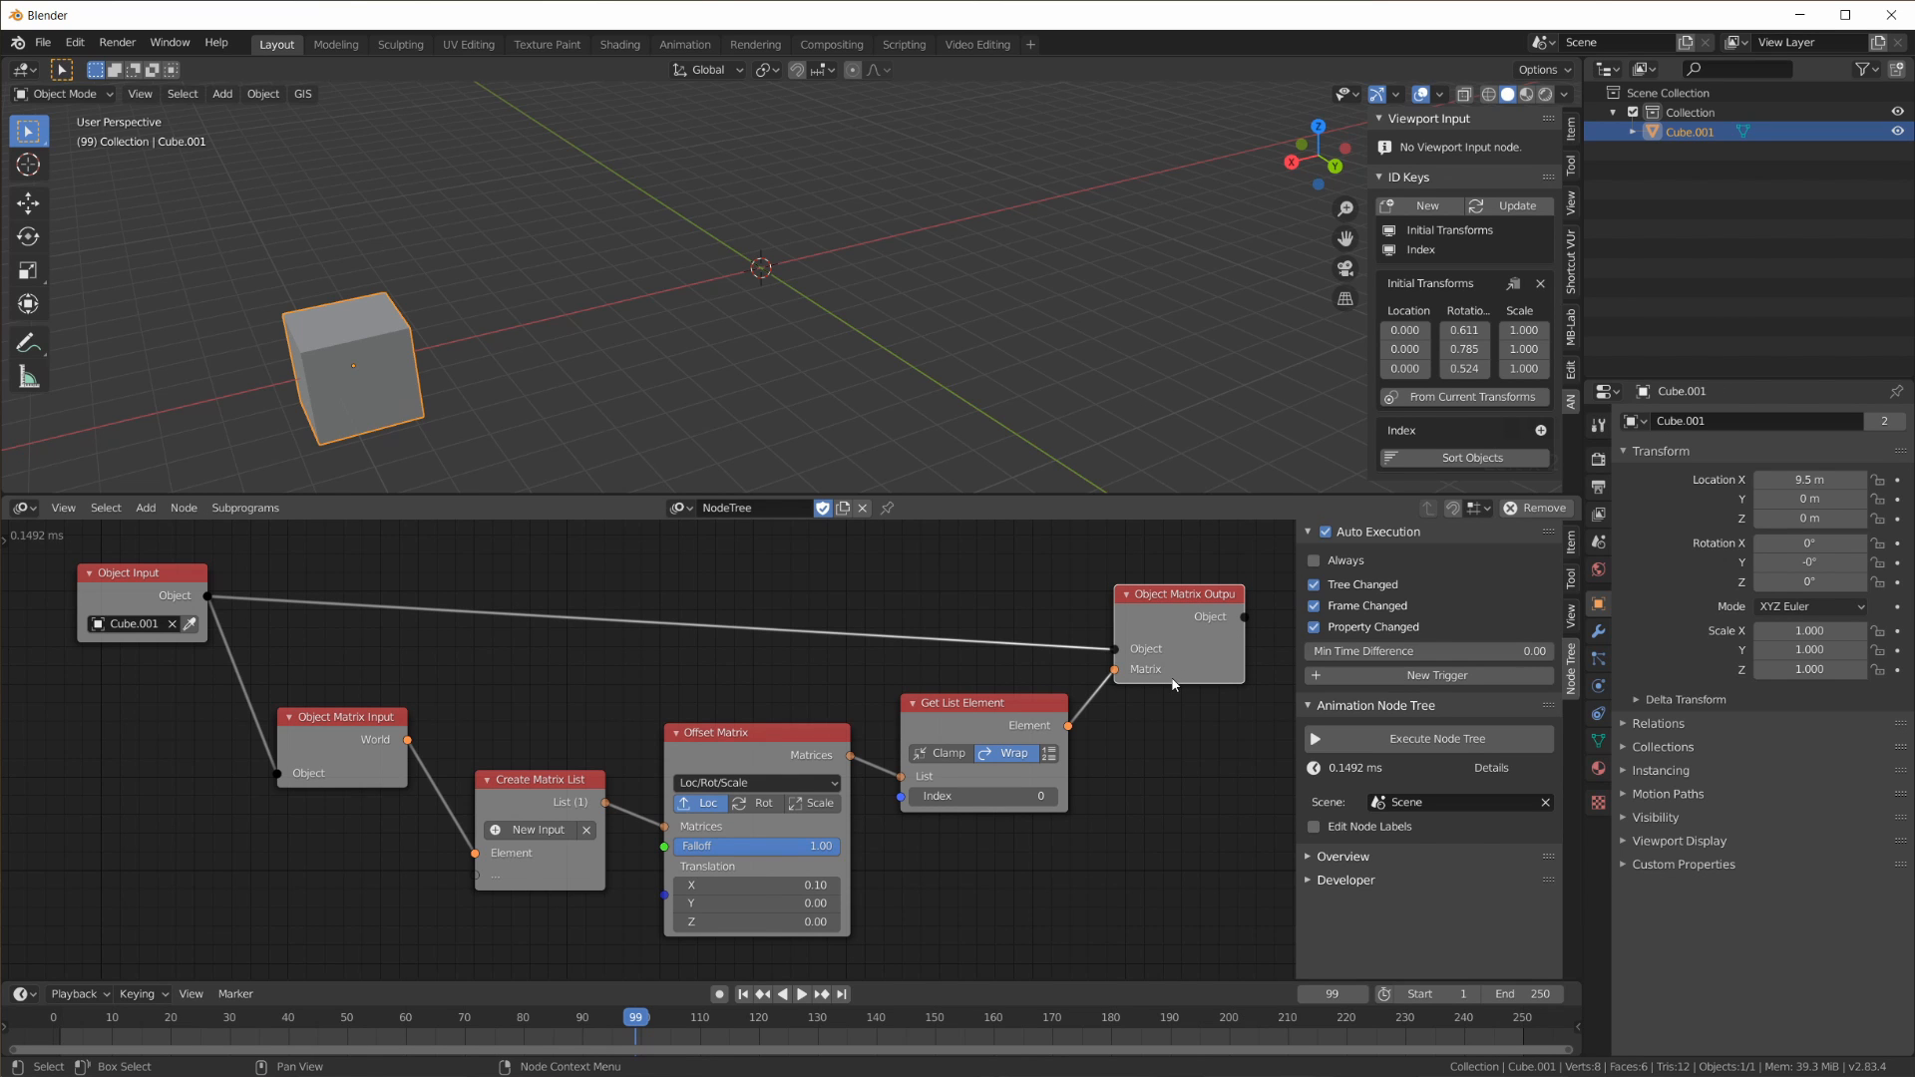